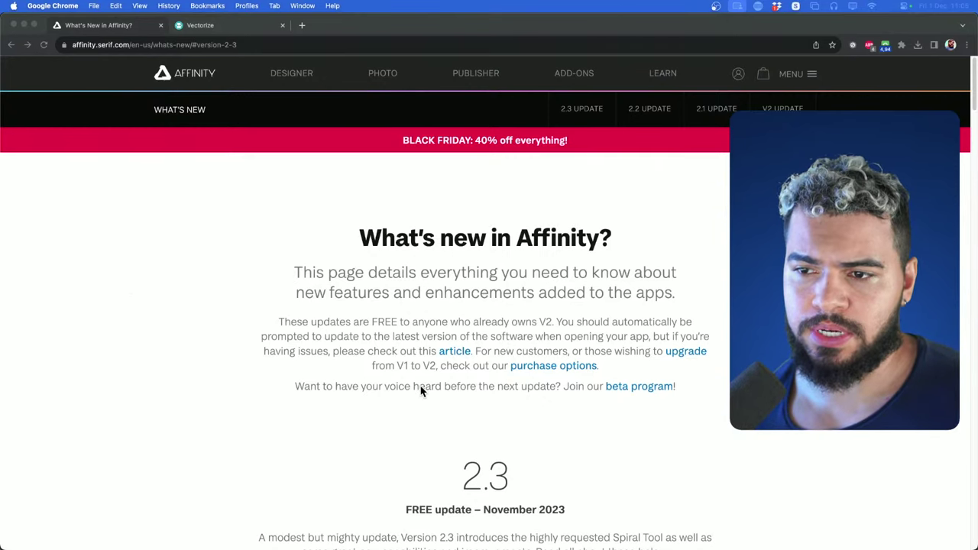
Examine the Affinity 2.3 update notes and expand the Spiral Tool section to view its example spirals
{"action": "scroll", "coordinate": [425, 382], "scroll_direction": "down", "scroll_amount": 2}
{"action": "scroll", "coordinate": [425, 382], "scroll_direction": "down", "scroll_amount": 5}
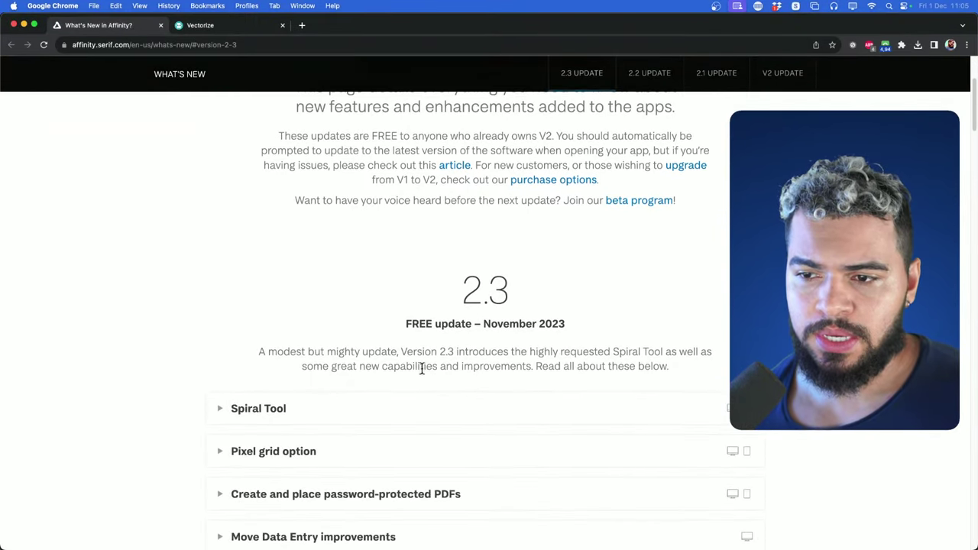
{"action": "scroll", "coordinate": [441, 303], "scroll_direction": "down", "scroll_amount": 3}
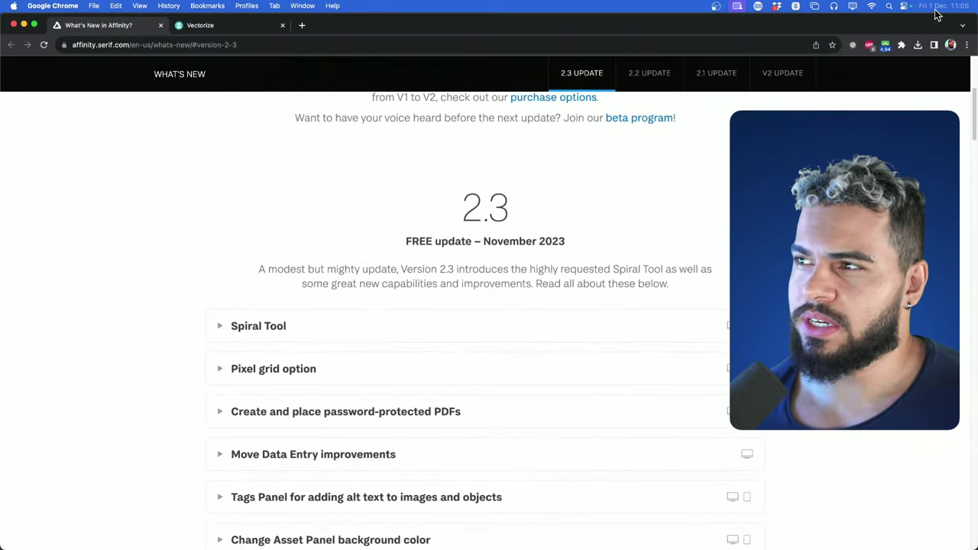
{"action": "scroll", "coordinate": [497, 263], "scroll_direction": "up", "scroll_amount": 1}
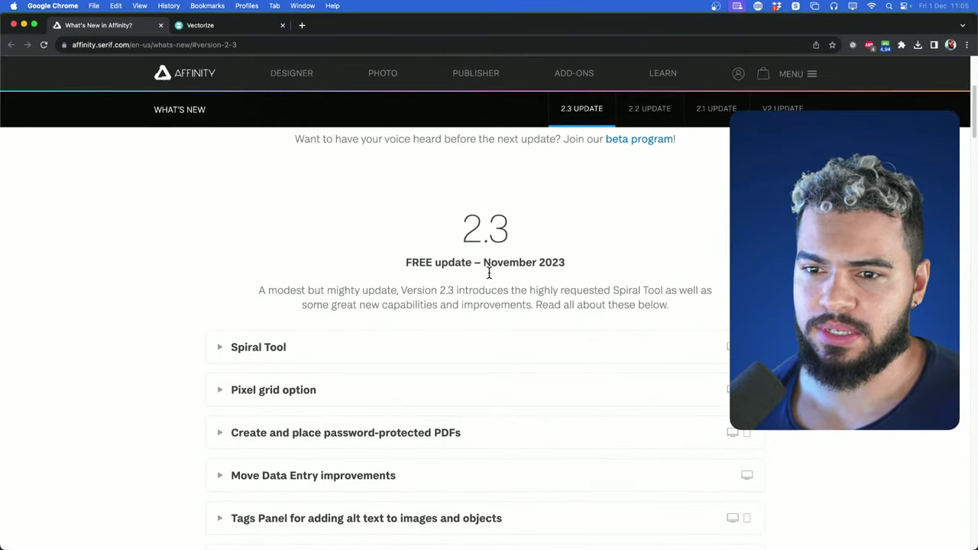
{"action": "scroll", "coordinate": [489, 278], "scroll_direction": "down", "scroll_amount": 2}
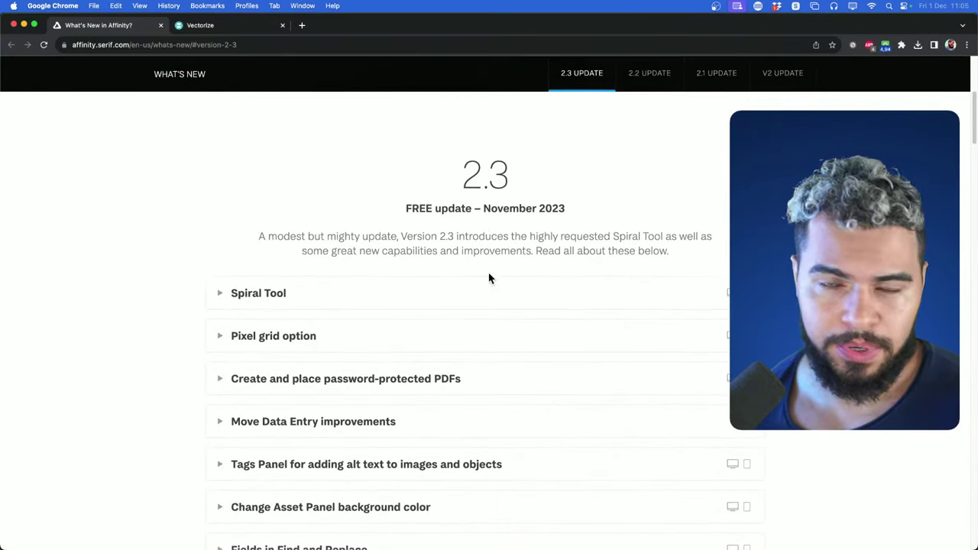
{"action": "left_click", "coordinate": [230, 299]}
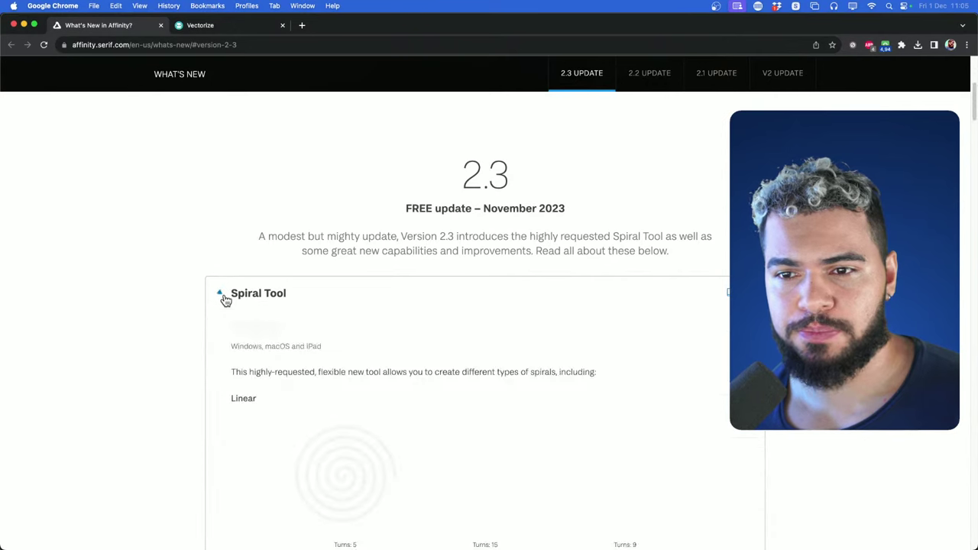
{"action": "scroll", "coordinate": [298, 319], "scroll_direction": "down", "scroll_amount": 2}
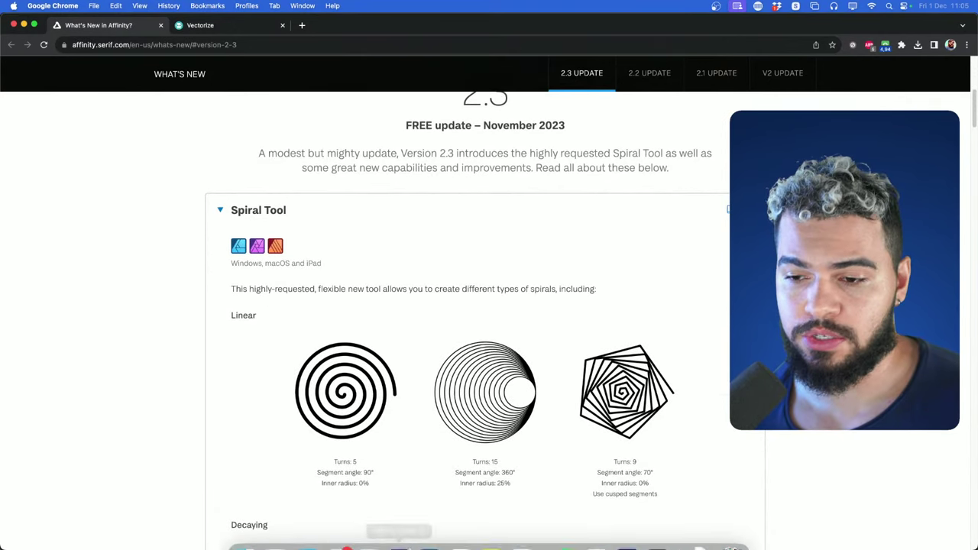
Switch to Affinity Designer 2 and change the CARROT document from the Pixel persona to the Designer persona
{"action": "left_click", "coordinate": [424, 540]}
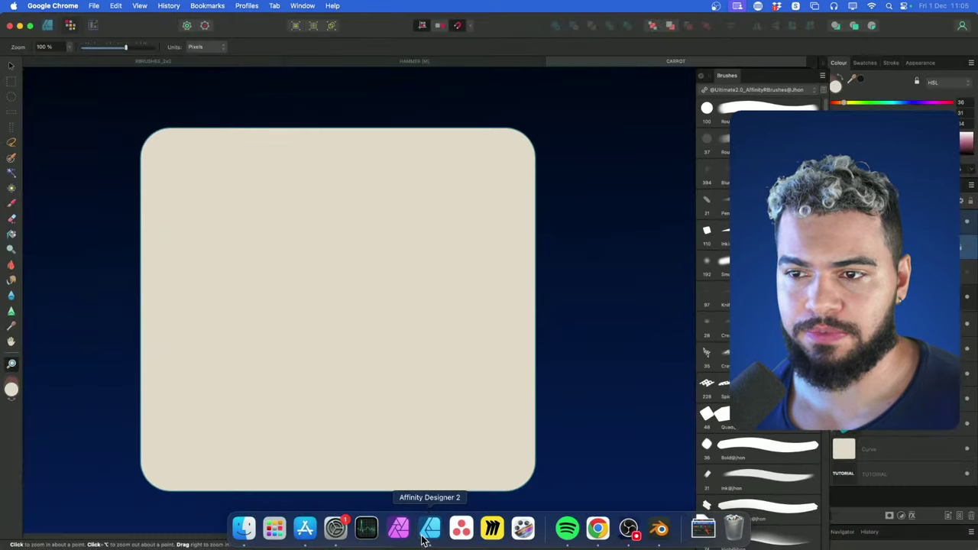
{"action": "scroll", "coordinate": [337, 319], "scroll_direction": "down", "scroll_amount": 2}
{"action": "left_click_drag", "start_coordinate": [337, 319], "coordinate": [365, 319]}
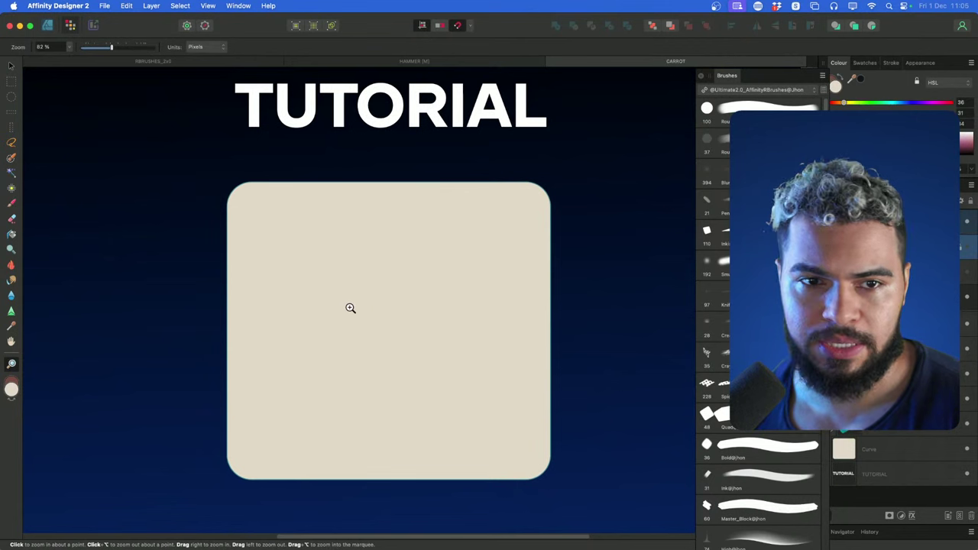
{"action": "scroll", "coordinate": [354, 308], "scroll_direction": "up", "scroll_amount": 2}
{"action": "left_click", "coordinate": [48, 26]}
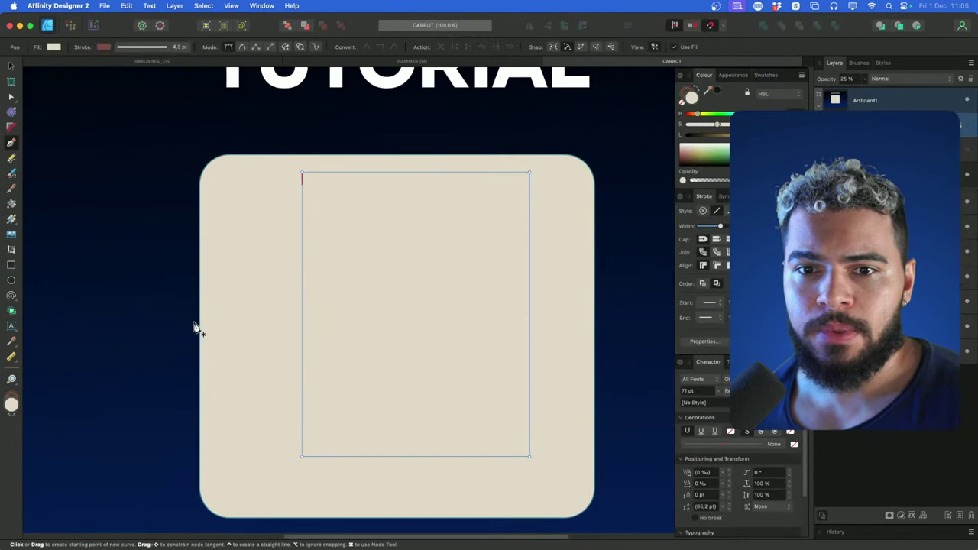
Draw a five-turn Linear spiral with the Spiral Tool in the middle of the beige rounded square
{"action": "left_click", "coordinate": [12, 297]}
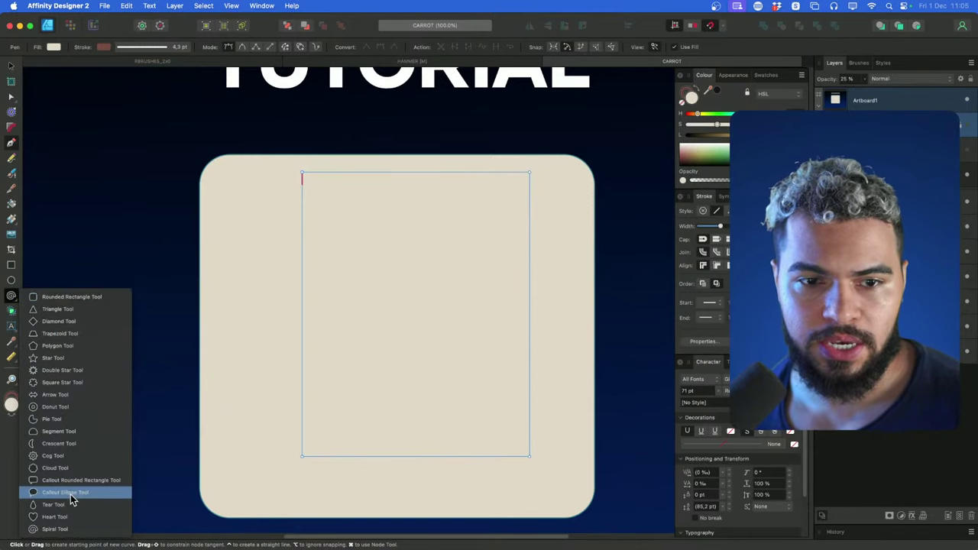
{"action": "left_click", "coordinate": [57, 529]}
{"action": "left_click_drag", "start_coordinate": [383, 295], "coordinate": [371, 285]}
{"action": "left_click_drag", "start_coordinate": [353, 346], "coordinate": [498, 304]}
{"action": "scroll", "coordinate": [360, 317], "scroll_direction": "up", "scroll_amount": 2}
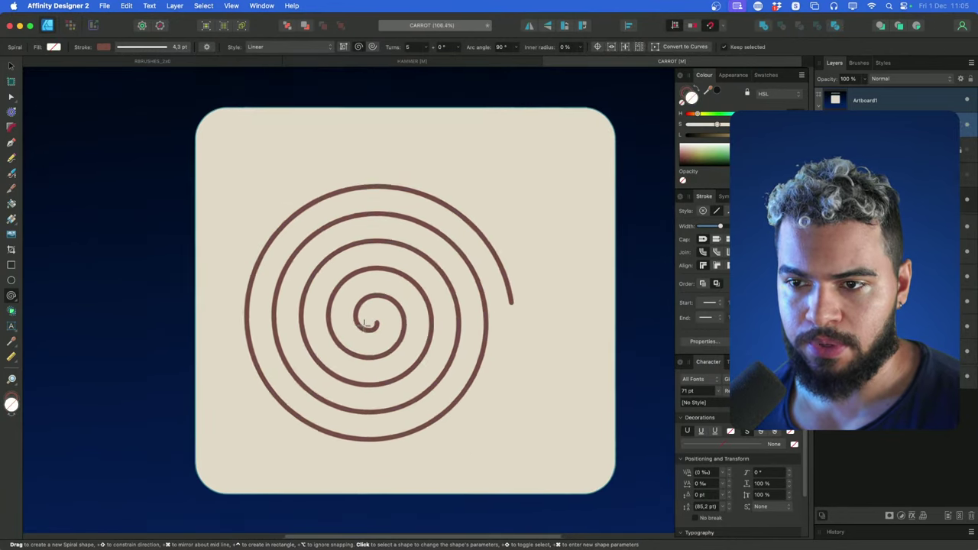
{"action": "scroll", "coordinate": [366, 324], "scroll_direction": "up", "scroll_amount": 2}
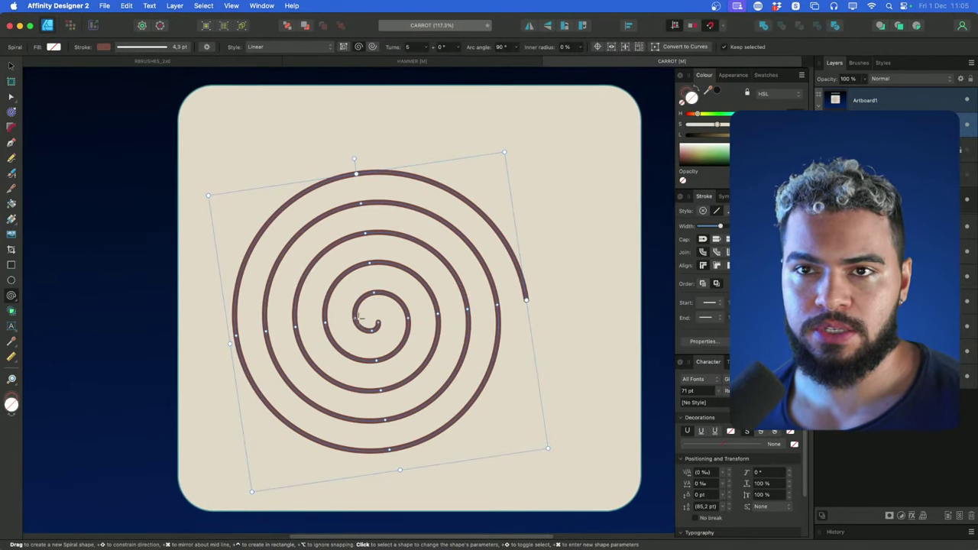
Change the spiral's style to Decaying
{"action": "left_click", "coordinate": [274, 47]}
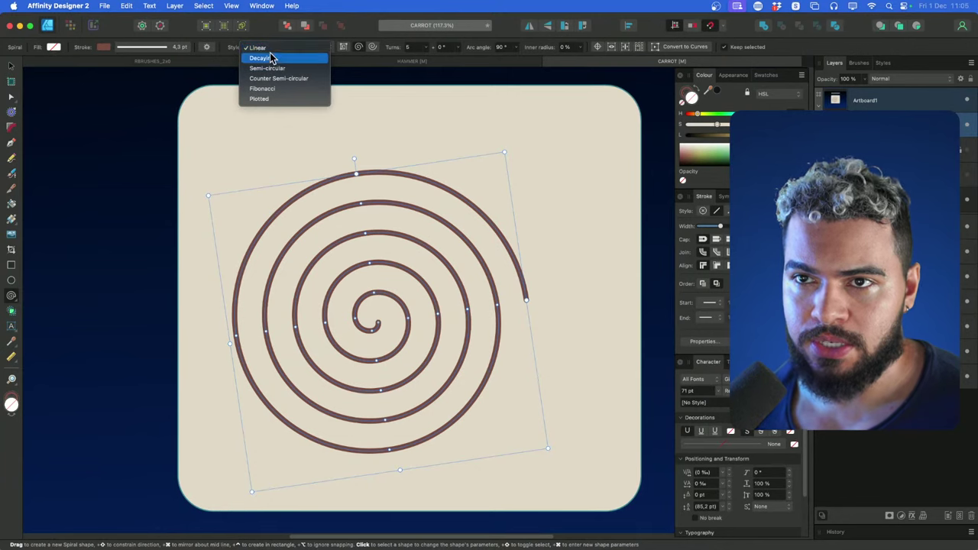
{"action": "left_click", "coordinate": [272, 59]}
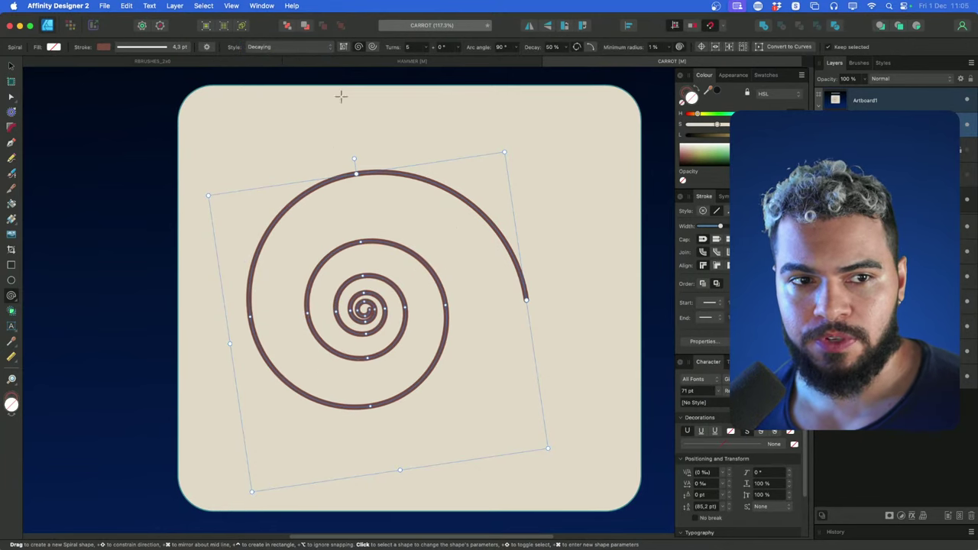
{"action": "left_click", "coordinate": [282, 48]}
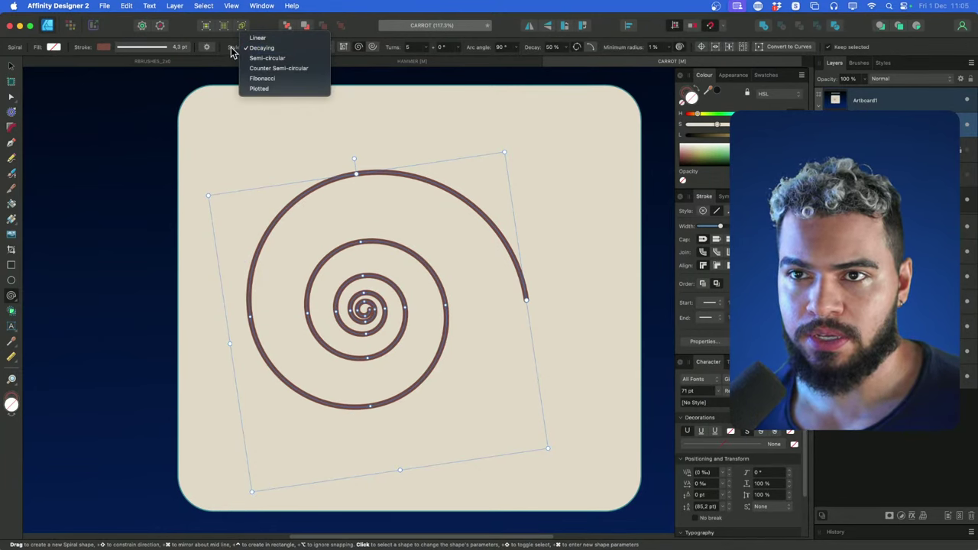
{"action": "left_click", "coordinate": [255, 48]}
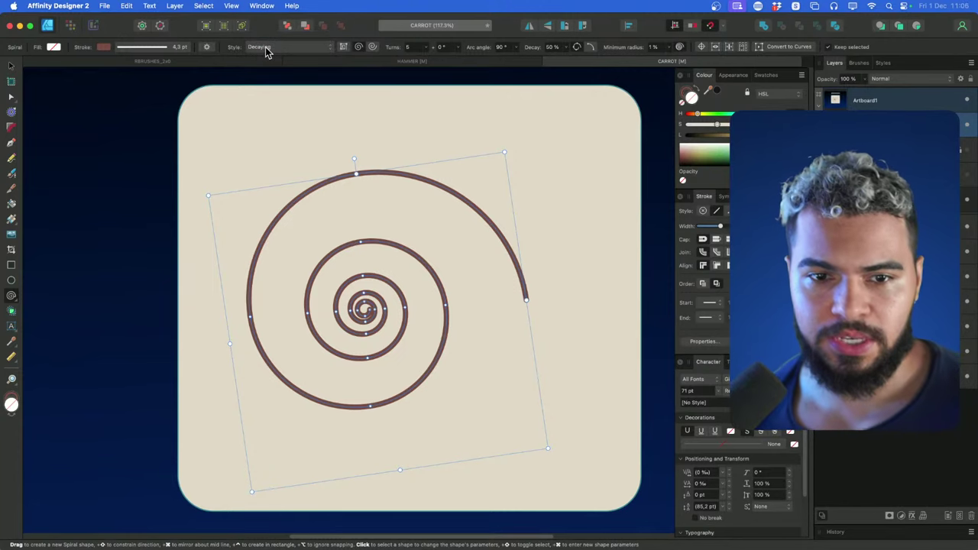
Try the Semi-circular and Counter Semi-circular styles on the spiral and inspect the centre of the double spiral
{"action": "left_click", "coordinate": [266, 48]}
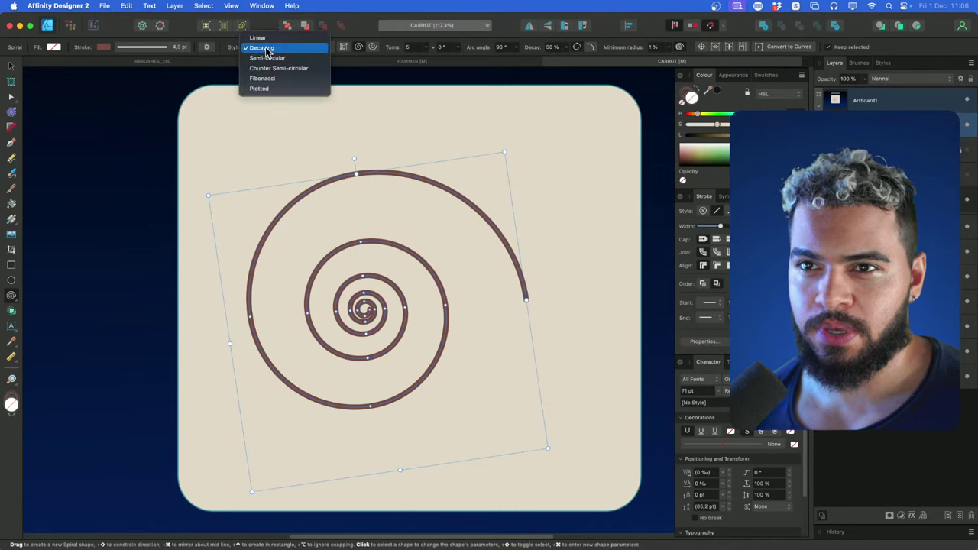
{"action": "left_click", "coordinate": [269, 59]}
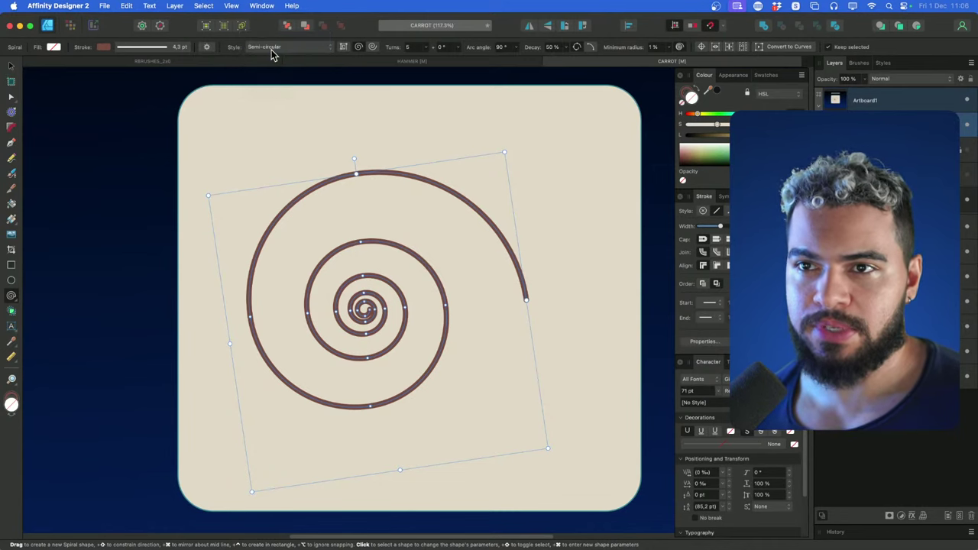
{"action": "left_click", "coordinate": [272, 48]}
{"action": "left_click", "coordinate": [278, 61]}
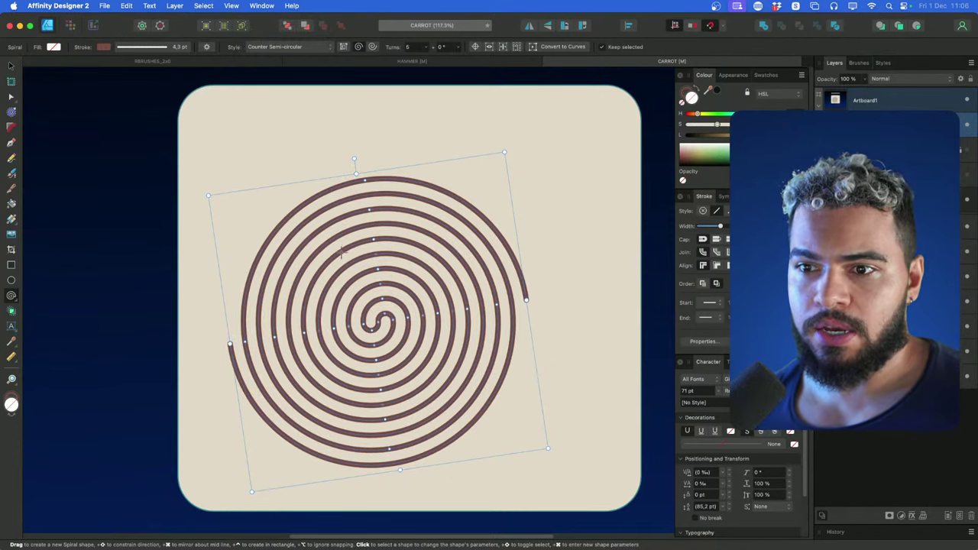
{"action": "key", "text": "Escape"}
{"action": "scroll", "coordinate": [368, 334], "scroll_direction": "up", "scroll_amount": 1}
{"action": "scroll", "coordinate": [368, 334], "scroll_direction": "up", "scroll_amount": 2}
{"action": "left_click", "coordinate": [368, 333]}
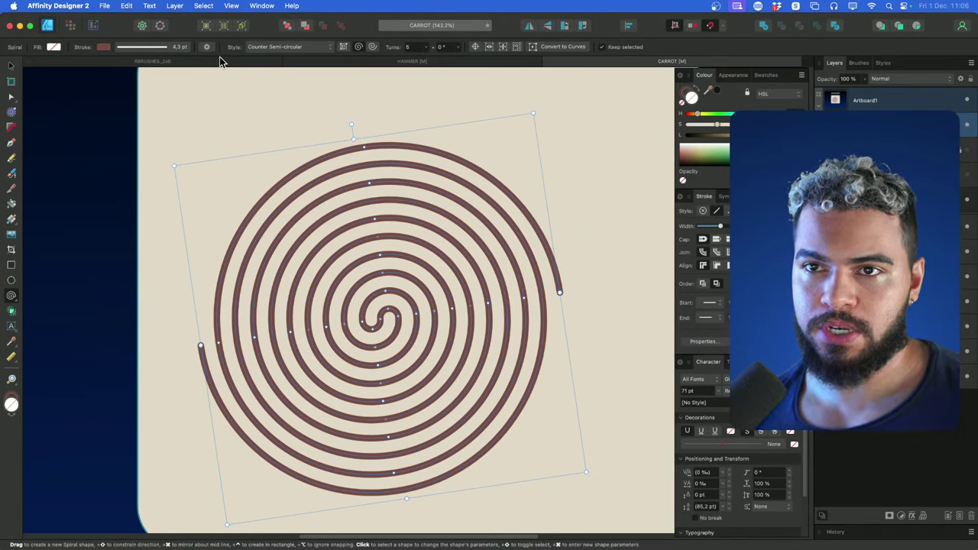
Set the spiral's style to Fibonacci and rotate it so its bounding box sits upright
{"action": "left_click", "coordinate": [275, 47]}
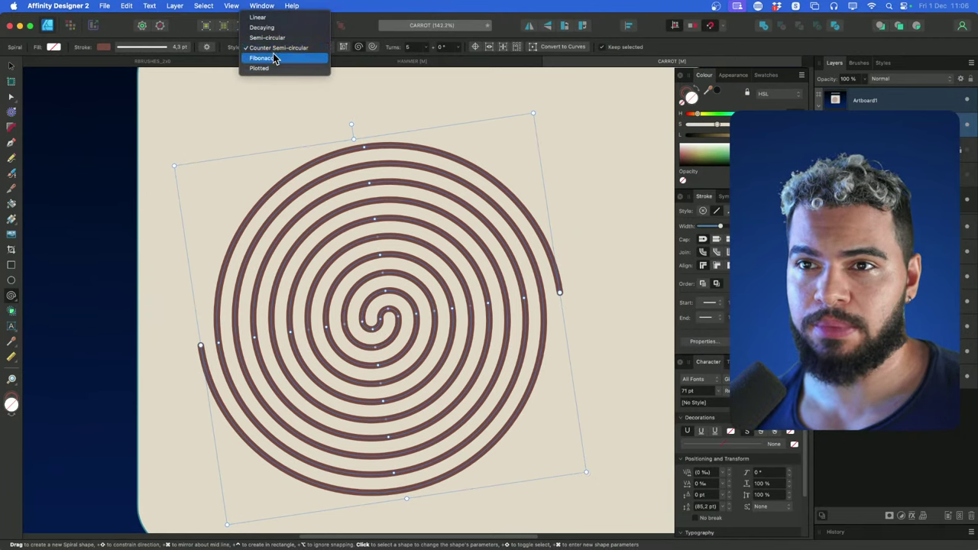
{"action": "left_click", "coordinate": [272, 60]}
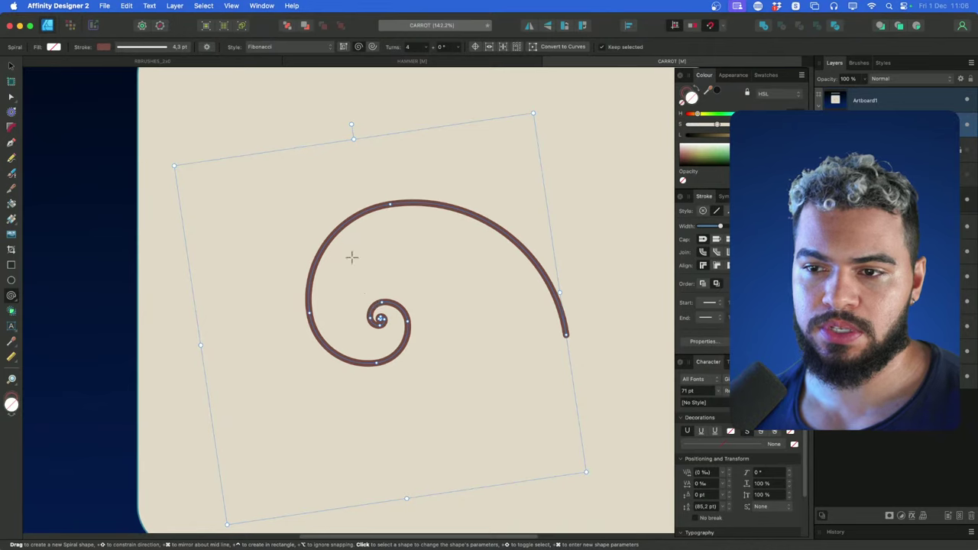
{"action": "left_click_drag", "start_coordinate": [349, 125], "coordinate": [380, 123]}
{"action": "scroll", "coordinate": [375, 139], "scroll_direction": "down", "scroll_amount": 2}
{"action": "key", "text": "v"}
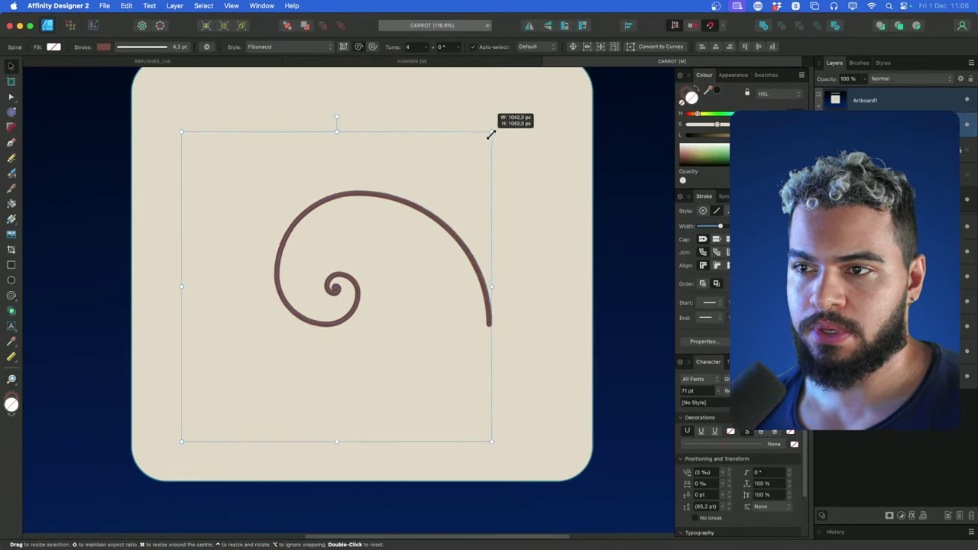
Draw a rectangle around the Fibonacci spiral and move it one level behind the spiral
{"action": "left_click", "coordinate": [11, 265]}
{"action": "left_click_drag", "start_coordinate": [199, 145], "coordinate": [509, 336]}
{"action": "key", "text": "super+["}
{"action": "key", "text": "v"}
{"action": "left_click_drag", "start_coordinate": [440, 310], "coordinate": [463, 307]}
{"action": "key", "text": "z"}
{"action": "left_click_drag", "start_coordinate": [433, 275], "coordinate": [453, 282]}
{"action": "scroll", "coordinate": [453, 282], "scroll_direction": "up", "scroll_amount": 1}
{"action": "key", "text": "v"}
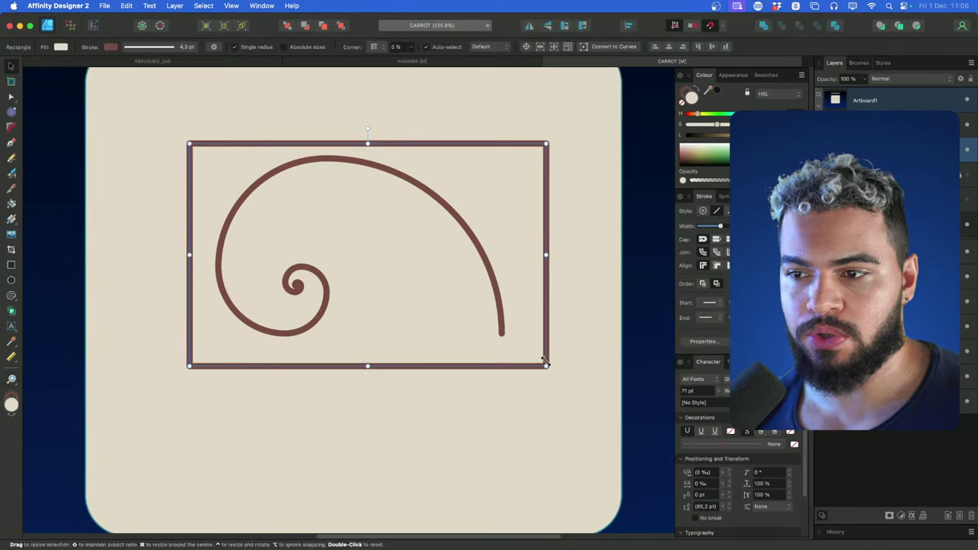
Resize the rectangle so its edges fit tightly around the outer curve of the Fibonacci spiral
{"action": "left_click_drag", "start_coordinate": [548, 367], "coordinate": [498, 341]}
{"action": "left_click_drag", "start_coordinate": [188, 341], "coordinate": [212, 339]}
{"action": "left_click_drag", "start_coordinate": [358, 143], "coordinate": [357, 156]}
{"action": "key", "text": "z"}
{"action": "left_click_drag", "start_coordinate": [319, 215], "coordinate": [359, 231]}
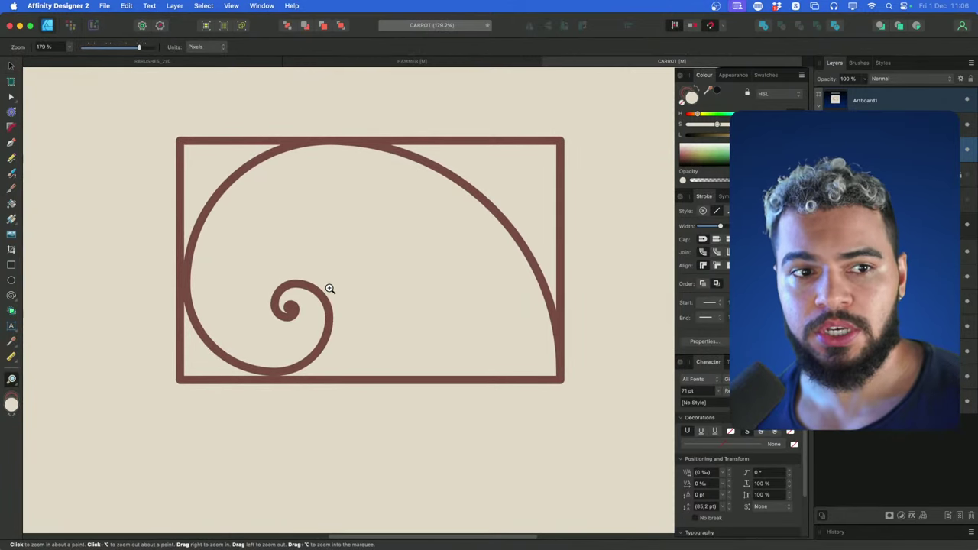
Try the Plotted style on the spiral and undo the change
{"action": "key", "text": "v"}
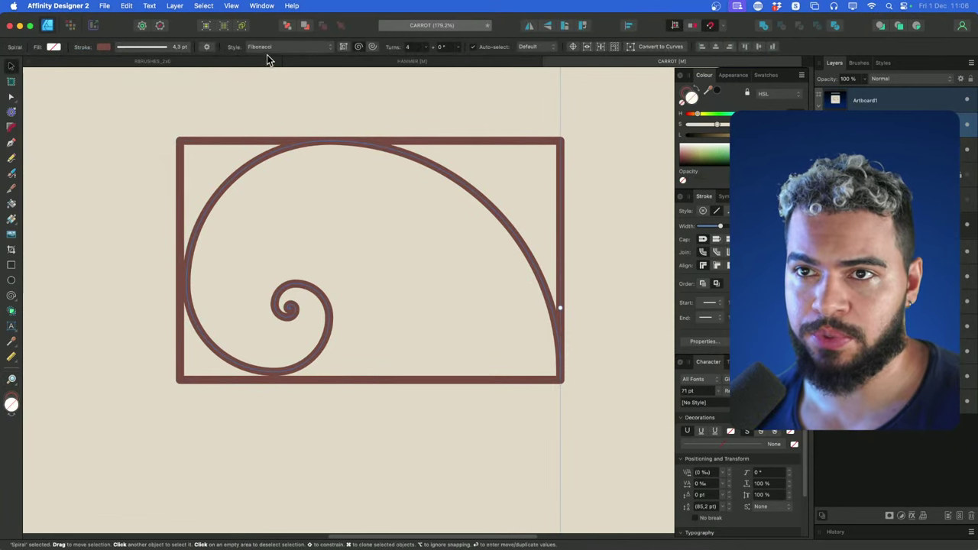
{"action": "left_click", "coordinate": [267, 49]}
{"action": "left_click", "coordinate": [280, 55]}
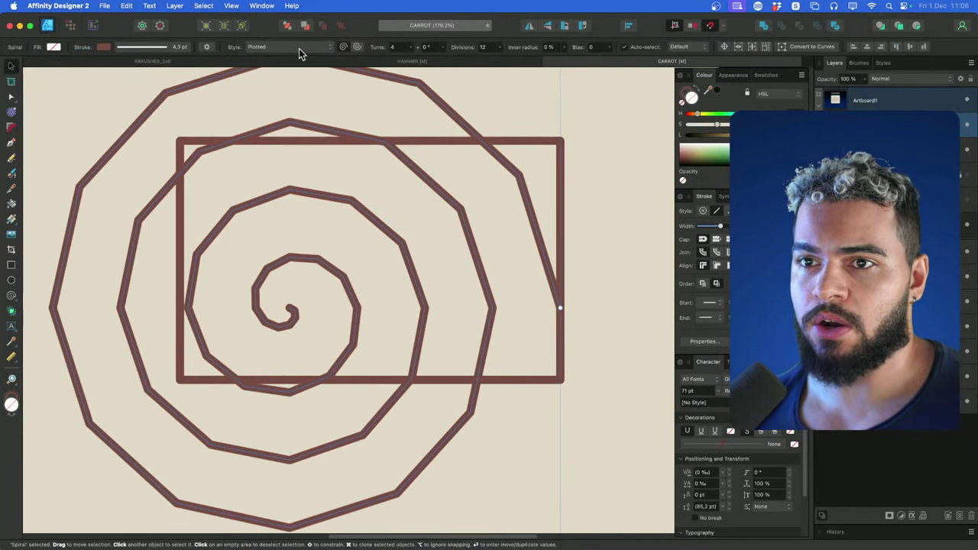
{"action": "key", "text": "super+z"}
Delete the rectangle framing the Fibonacci spiral
{"action": "left_click", "coordinate": [221, 141]}
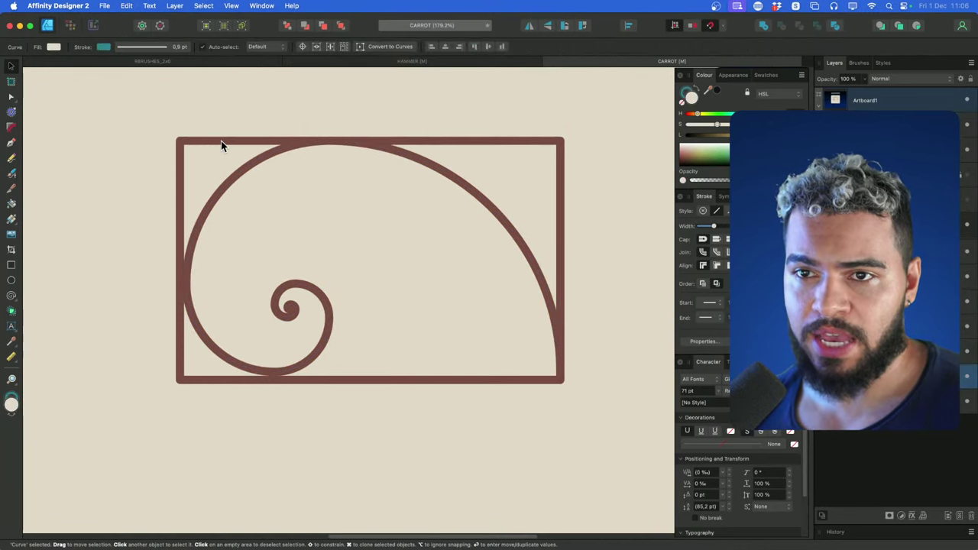
{"action": "key", "text": "Delete"}
Select the Fibonacci spiral and turn on cusped segments, comparing the straight-edged form with the curved one
{"action": "left_click", "coordinate": [238, 166]}
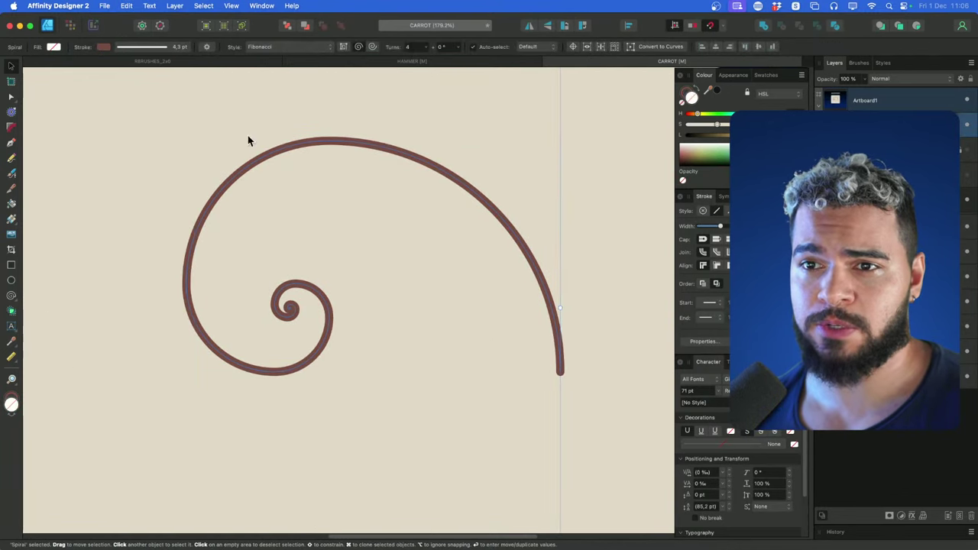
{"action": "left_click", "coordinate": [344, 47]}
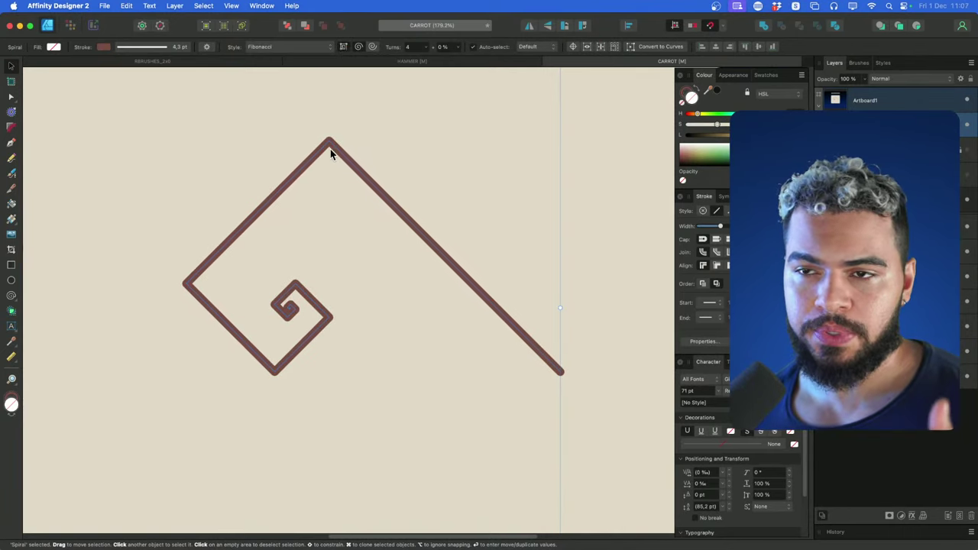
{"action": "left_click", "coordinate": [344, 48]}
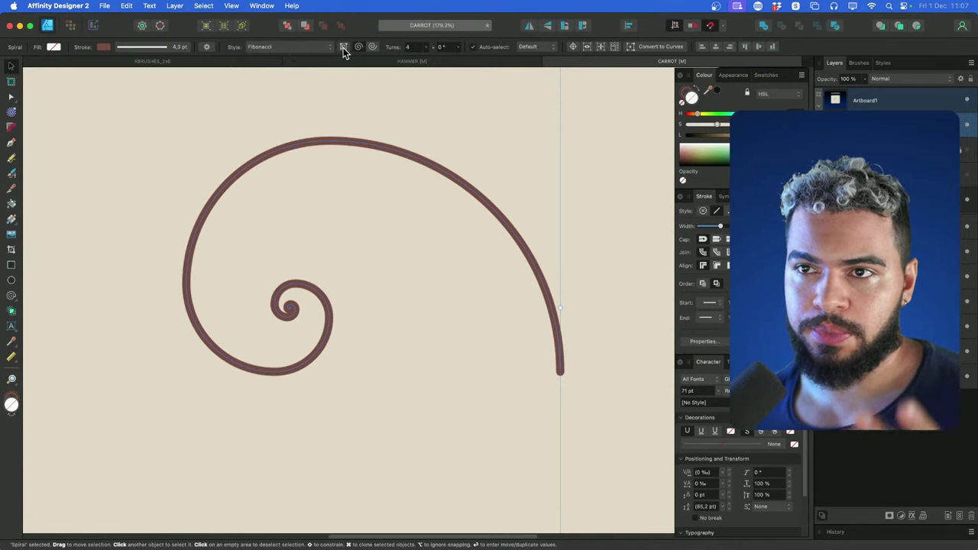
{"action": "left_click", "coordinate": [343, 47]}
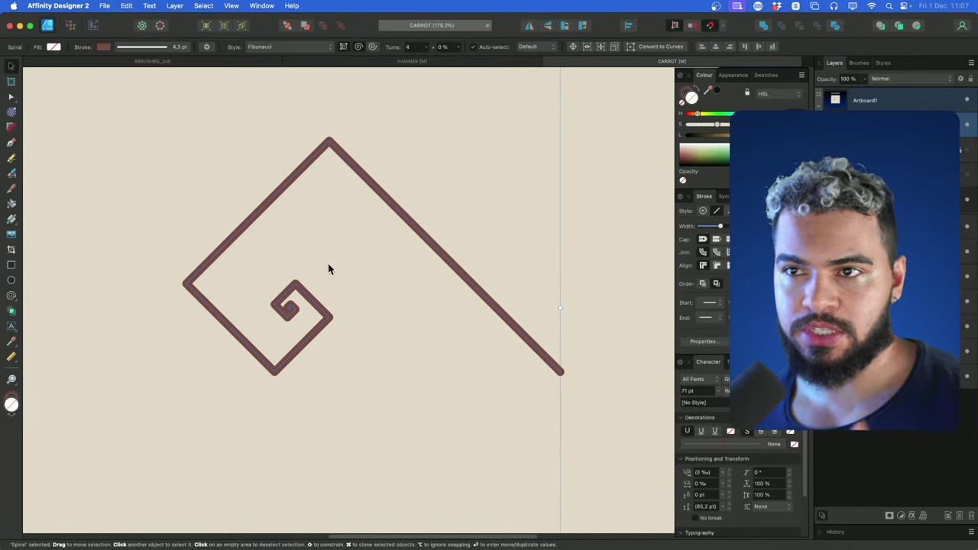
Set the cusped spiral to 3 turns and change its style to Linear
{"action": "left_click", "coordinate": [425, 47]}
{"action": "mouse_move", "coordinate": [425, 60]}
{"action": "left_mouse_down"}
{"action": "mouse_move", "coordinate": [392, 59]}
{"action": "mouse_move", "coordinate": [414, 61]}
{"action": "left_mouse_up"}
{"action": "left_click", "coordinate": [249, 48]}
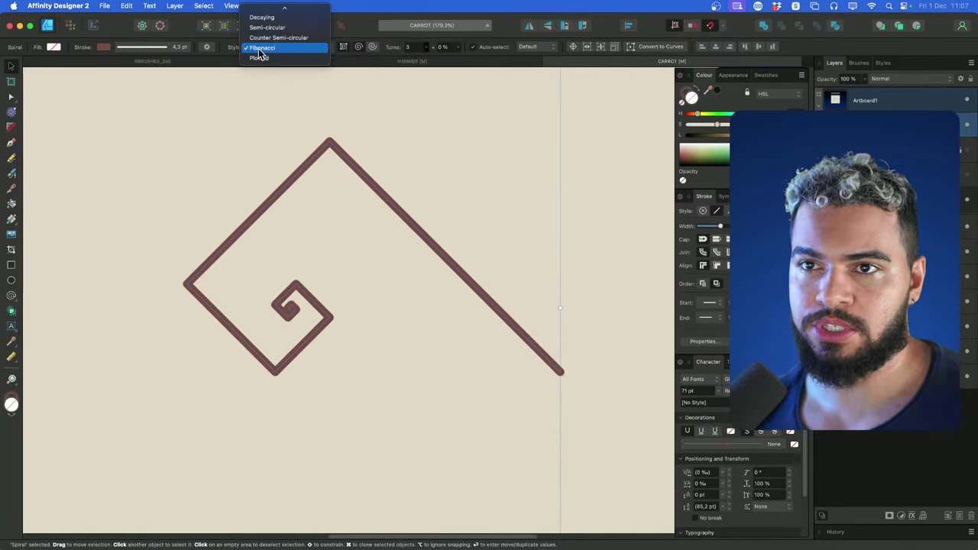
{"action": "left_click", "coordinate": [267, 26]}
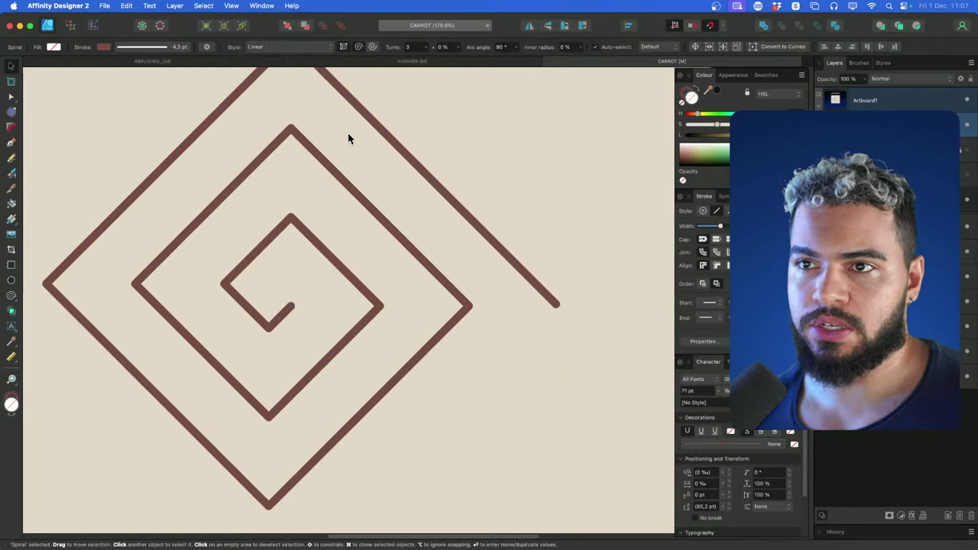
Reduce the cusped Linear spiral to 2 turns
{"action": "scroll", "coordinate": [376, 178], "scroll_direction": "down", "scroll_amount": 3}
{"action": "left_click", "coordinate": [426, 47]}
{"action": "left_click_drag", "start_coordinate": [426, 59], "coordinate": [422, 58]}
{"action": "scroll", "coordinate": [322, 215], "scroll_direction": "right", "scroll_amount": 2}
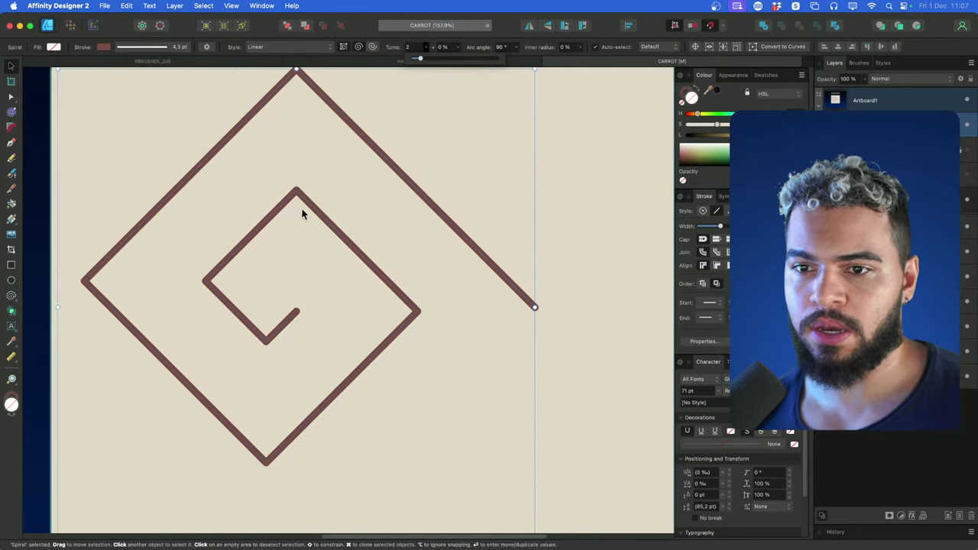
Add a 97 % partial turn to the cusped Linear spiral, then turn off its cusped segments
{"action": "left_click", "coordinate": [457, 46]}
{"action": "left_click_drag", "start_coordinate": [459, 58], "coordinate": [540, 63]}
{"action": "left_click_drag", "start_coordinate": [240, 297], "coordinate": [280, 290]}
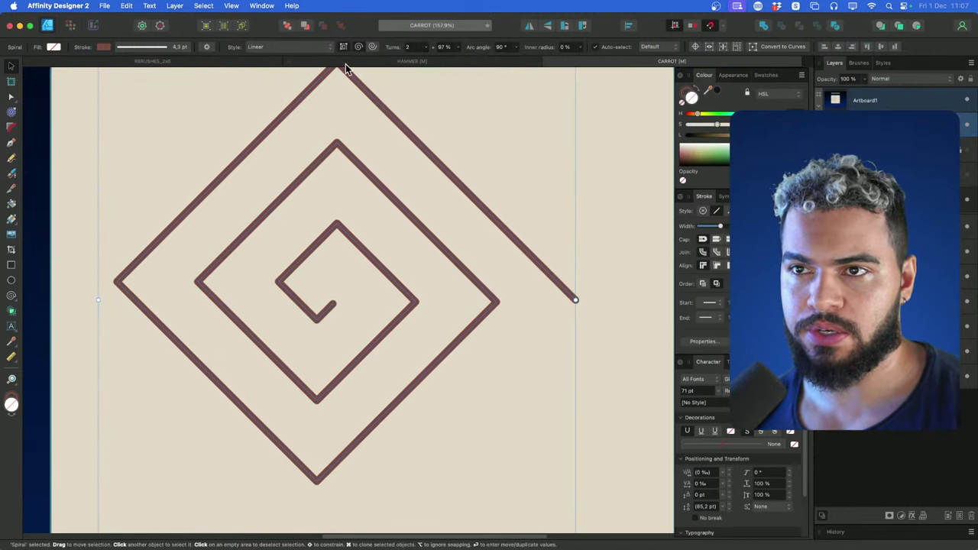
{"action": "left_click", "coordinate": [343, 48]}
{"action": "left_click_drag", "start_coordinate": [370, 141], "coordinate": [260, 214]}
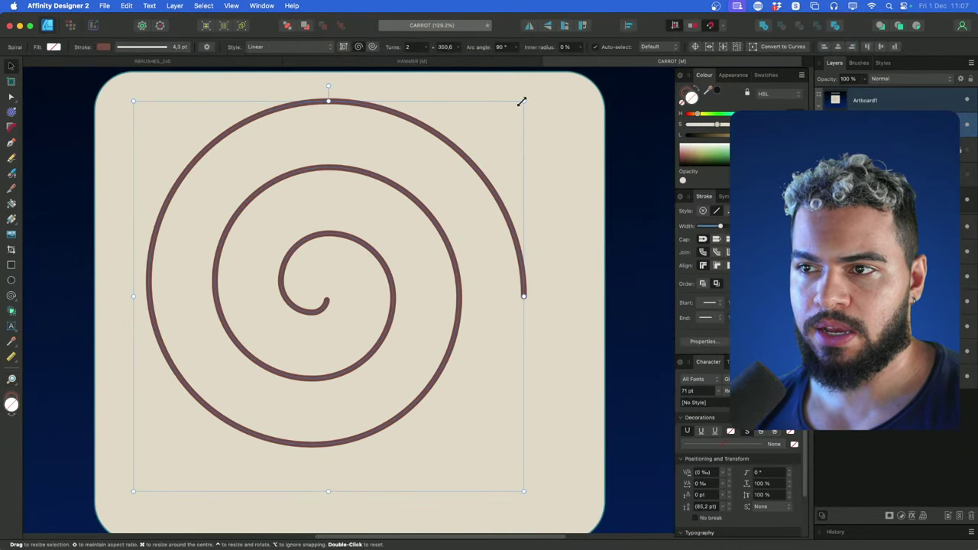
Scale the curved spiral down and skew it into a slanted shape on the artboard
{"action": "left_click_drag", "start_coordinate": [521, 100], "coordinate": [435, 164]}
{"action": "left_click_drag", "start_coordinate": [441, 331], "coordinate": [442, 264]}
{"action": "left_click_drag", "start_coordinate": [380, 270], "coordinate": [470, 256]}
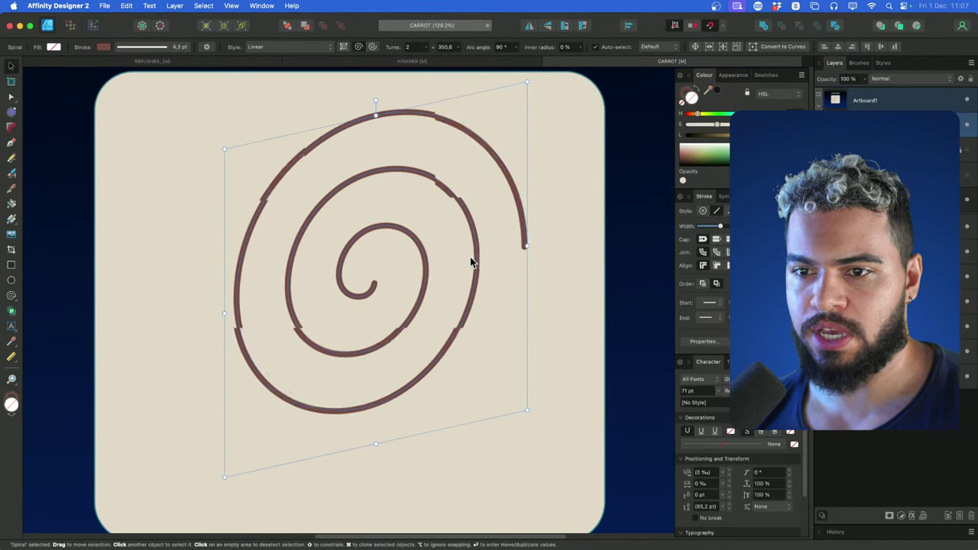
{"action": "left_click_drag", "start_coordinate": [533, 88], "coordinate": [474, 157]}
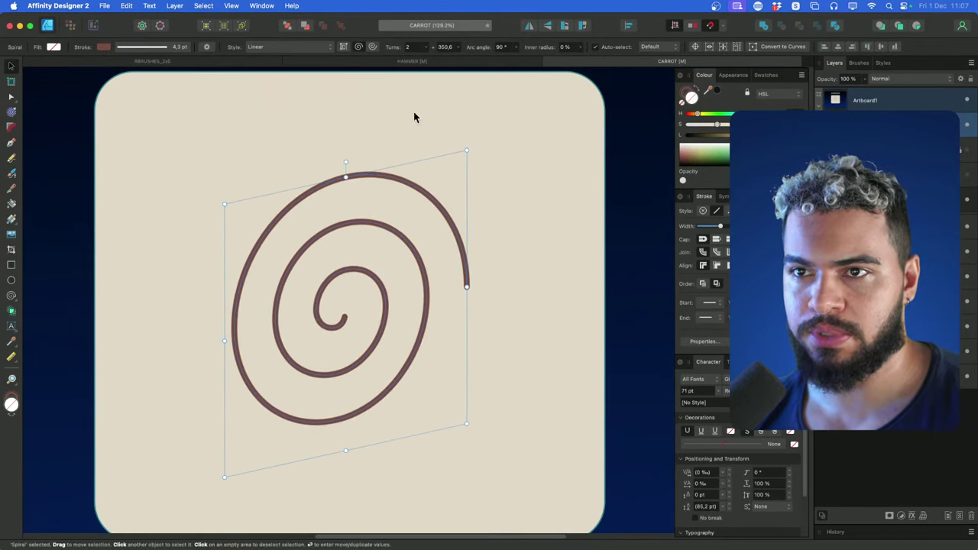
Set the spiral's additional partial turn to 104.5 and scale the skewed shape down slightly
{"action": "left_click_drag", "start_coordinate": [457, 47], "coordinate": [382, 67]}
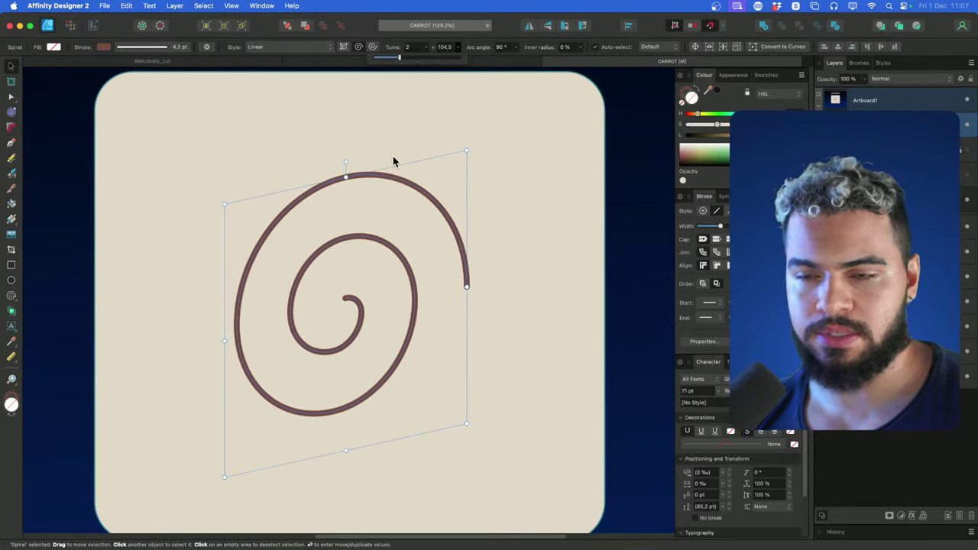
{"action": "left_click_drag", "start_coordinate": [466, 153], "coordinate": [446, 166]}
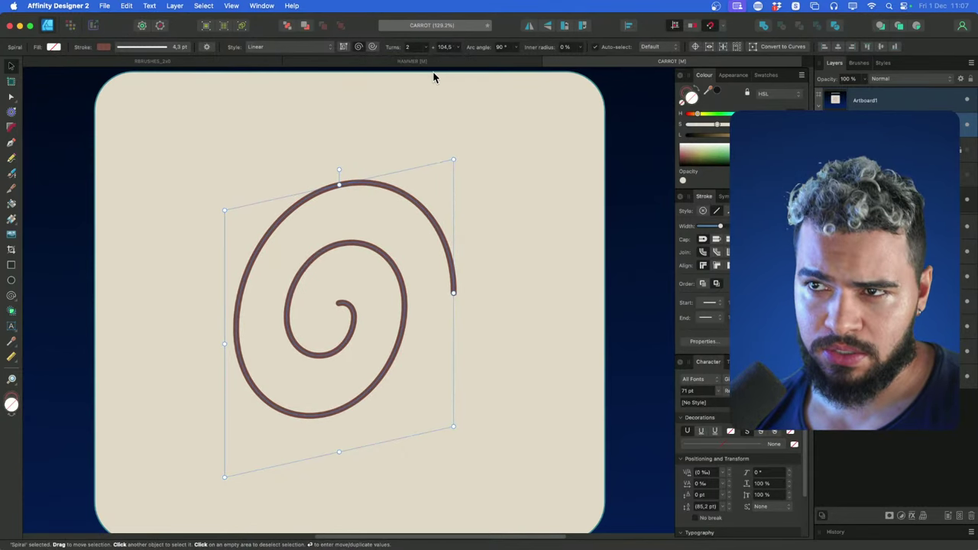
{"action": "left_click", "coordinate": [457, 47]}
Set the spiral's arc angle to 360° and its inner radius to 44 %
{"action": "left_click", "coordinate": [515, 47]}
{"action": "left_click_drag", "start_coordinate": [516, 55], "coordinate": [580, 69]}
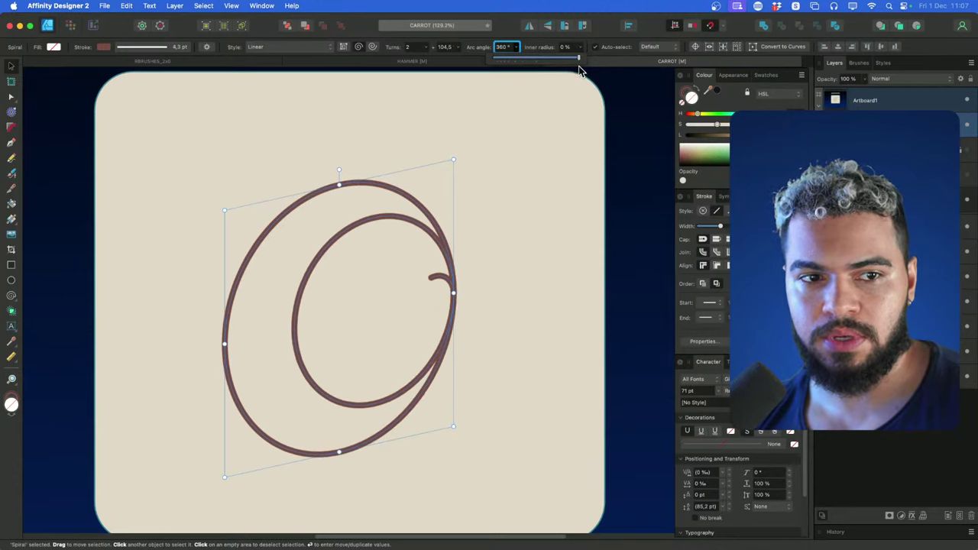
{"action": "left_click_drag", "start_coordinate": [349, 245], "coordinate": [363, 220]}
{"action": "left_click", "coordinate": [580, 48]}
{"action": "left_click_drag", "start_coordinate": [581, 59], "coordinate": [618, 71]}
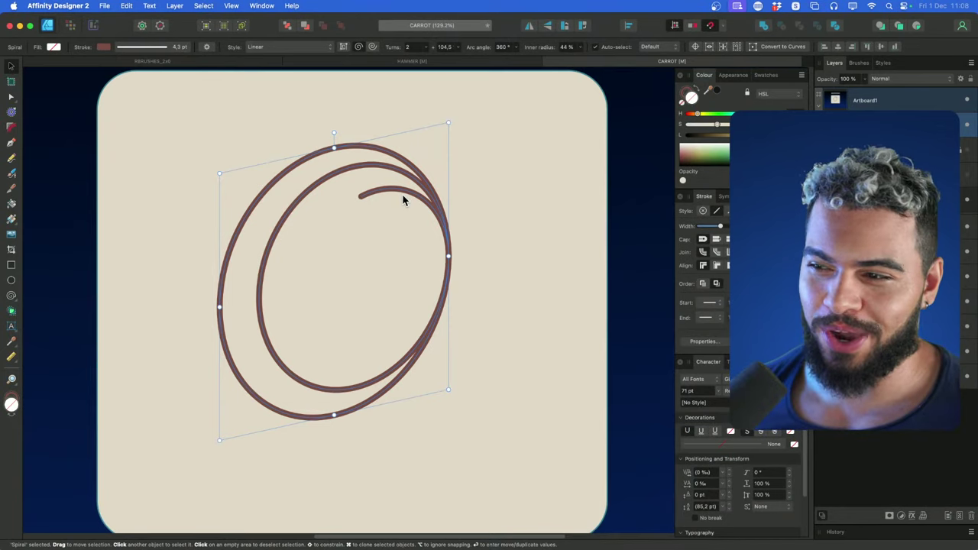
Move the skewed spiral toward the left side of the artboard
{"action": "scroll", "coordinate": [375, 196], "scroll_direction": "up", "scroll_amount": 2}
{"action": "scroll", "coordinate": [375, 196], "scroll_direction": "left", "scroll_amount": 2}
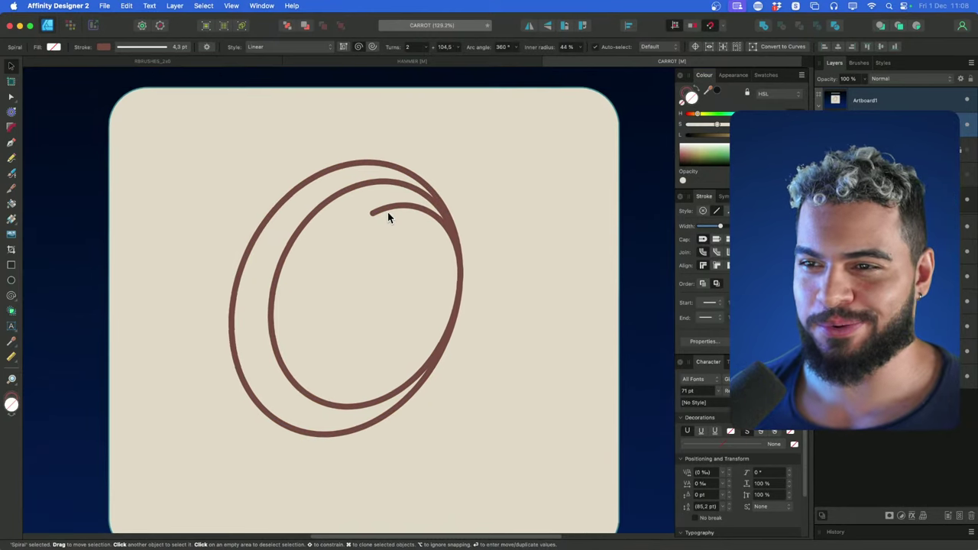
{"action": "left_click_drag", "start_coordinate": [389, 218], "coordinate": [326, 211]}
{"action": "scroll", "coordinate": [324, 207], "scroll_direction": "left", "scroll_amount": 1}
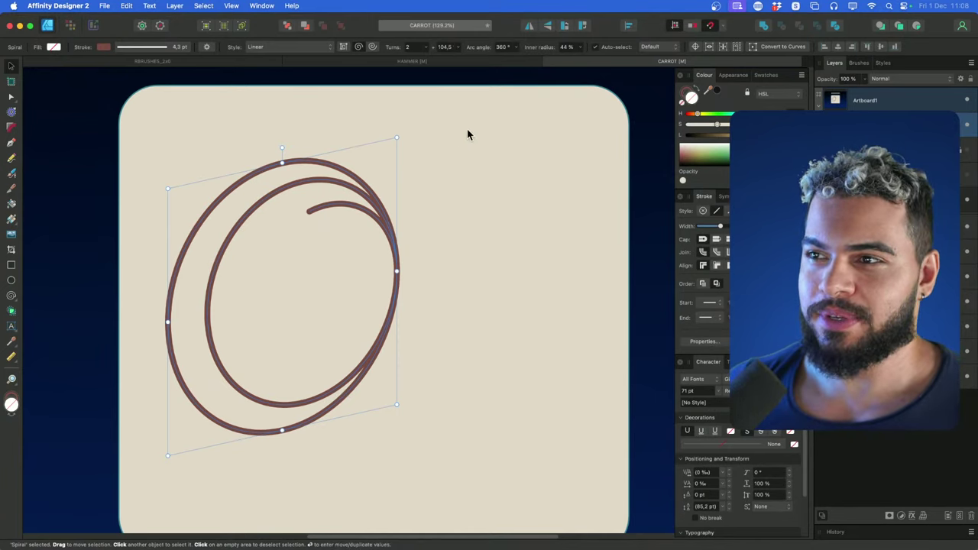
Widen the spiral slightly and set its stroke width to 6 pt
{"action": "left_click_drag", "start_coordinate": [327, 208], "coordinate": [337, 212]}
{"action": "left_click_drag", "start_coordinate": [408, 274], "coordinate": [426, 270]}
{"action": "left_click_drag", "start_coordinate": [720, 226], "coordinate": [722, 228]}
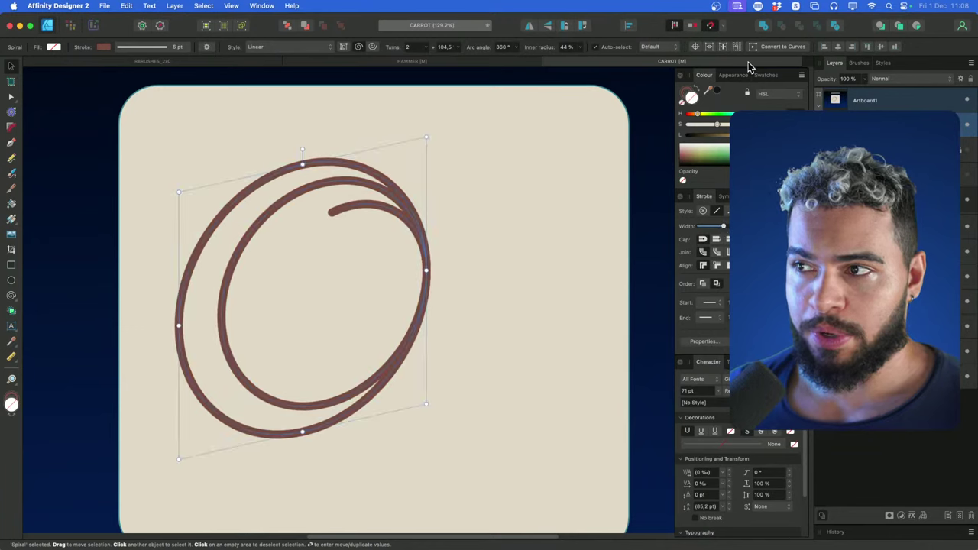
Convert the spiral to curves and pull its topmost node upward to reshape the outer loop
{"action": "left_click", "coordinate": [763, 46]}
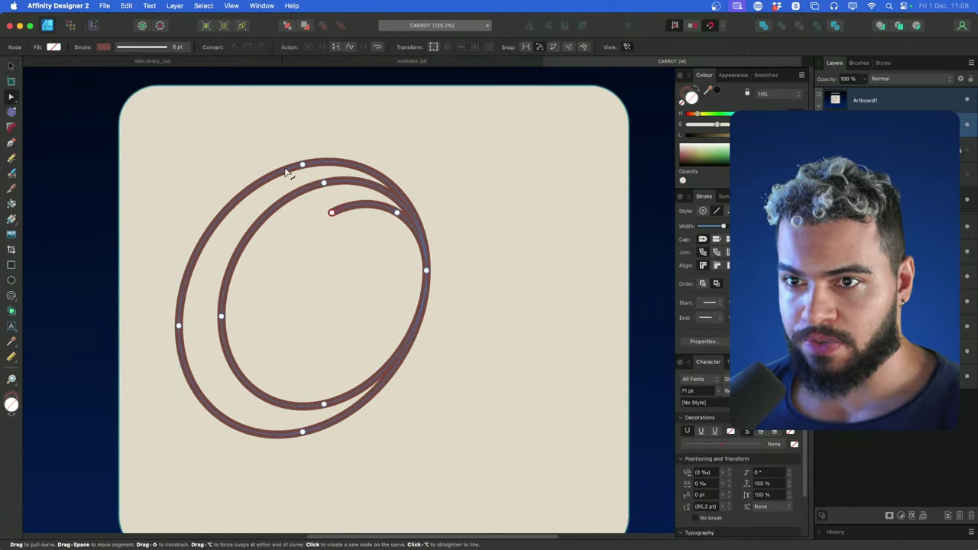
{"action": "left_click_drag", "start_coordinate": [300, 166], "coordinate": [313, 132]}
{"action": "key", "text": "super+z"}
{"action": "mouse_move", "coordinate": [427, 274]}
{"action": "left_mouse_down"}
{"action": "mouse_move", "coordinate": [454, 274]}
{"action": "mouse_move", "coordinate": [442, 276]}
{"action": "left_mouse_up"}
{"action": "key", "text": "v"}
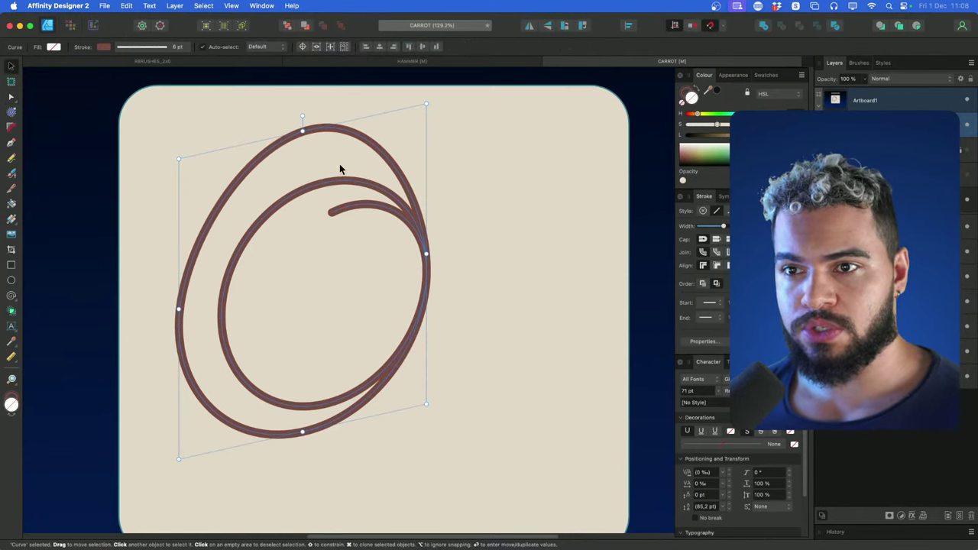
Delete the reshaped curve from the artboard
{"action": "left_click", "coordinate": [10, 298]}
{"action": "left_click", "coordinate": [422, 47]}
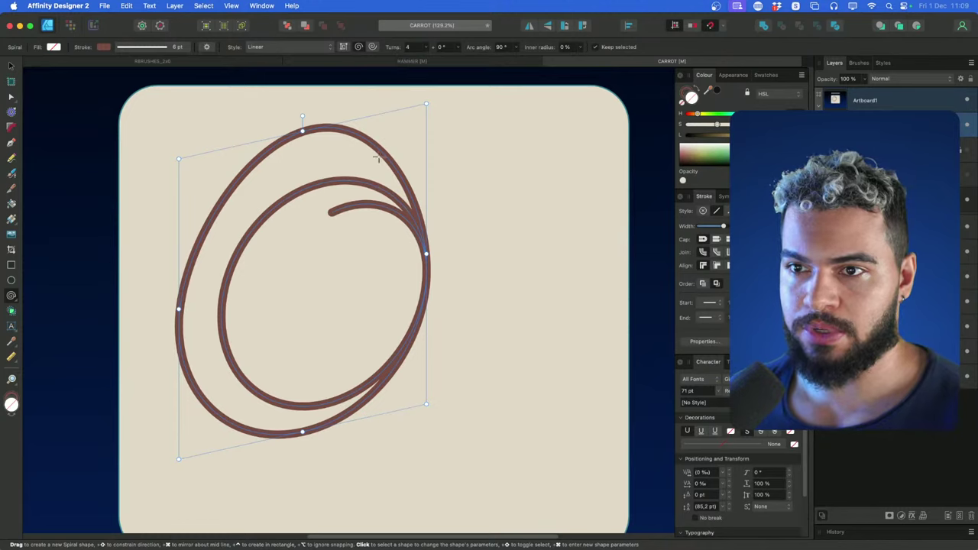
{"action": "key", "text": "v"}
{"action": "key", "text": "super+z"}
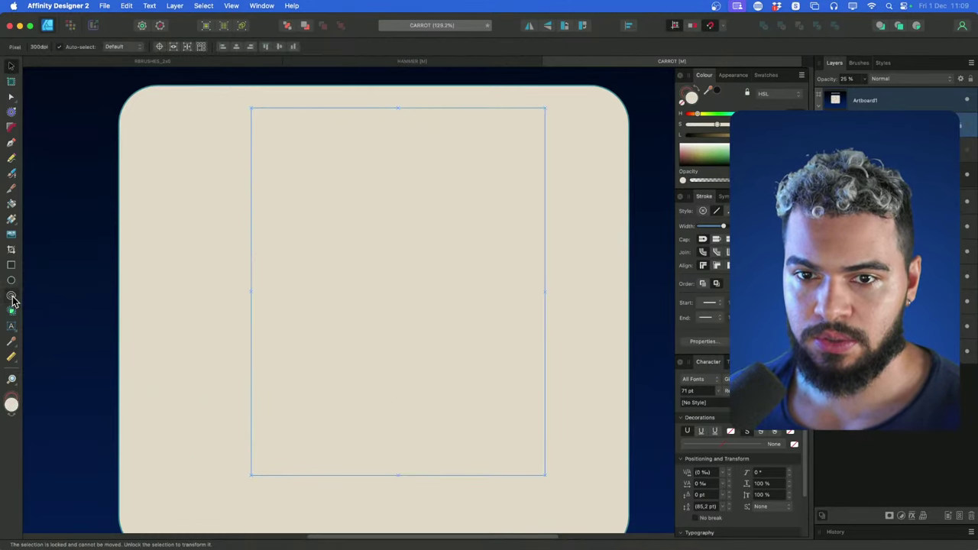
Draw a new tilted Linear spiral with 4 turns across the upper part of the artboard
{"action": "left_click", "coordinate": [12, 296]}
{"action": "left_click_drag", "start_coordinate": [225, 182], "coordinate": [380, 340]}
{"action": "key", "text": "v"}
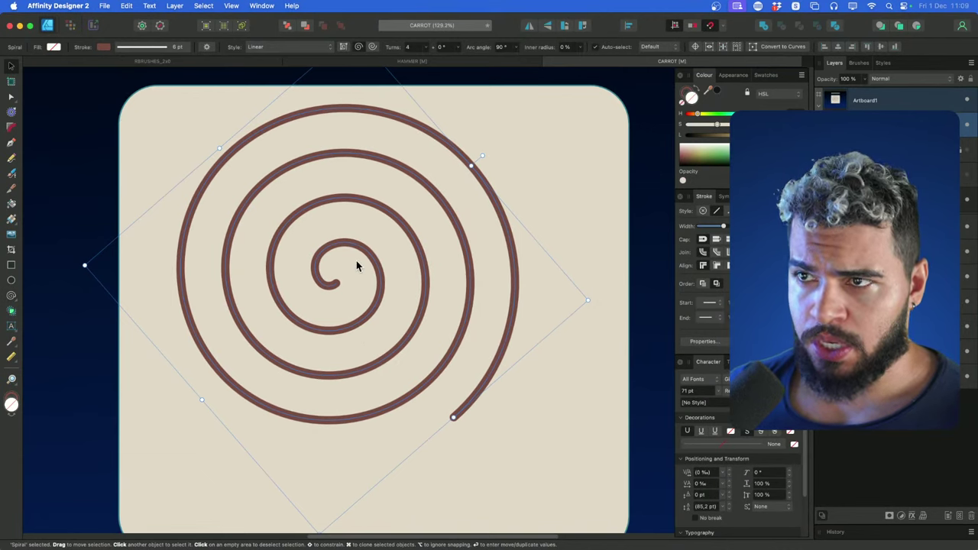
Save the four-turn spiral as a shape preset named SPIRAL1
{"action": "left_click", "coordinate": [207, 48]}
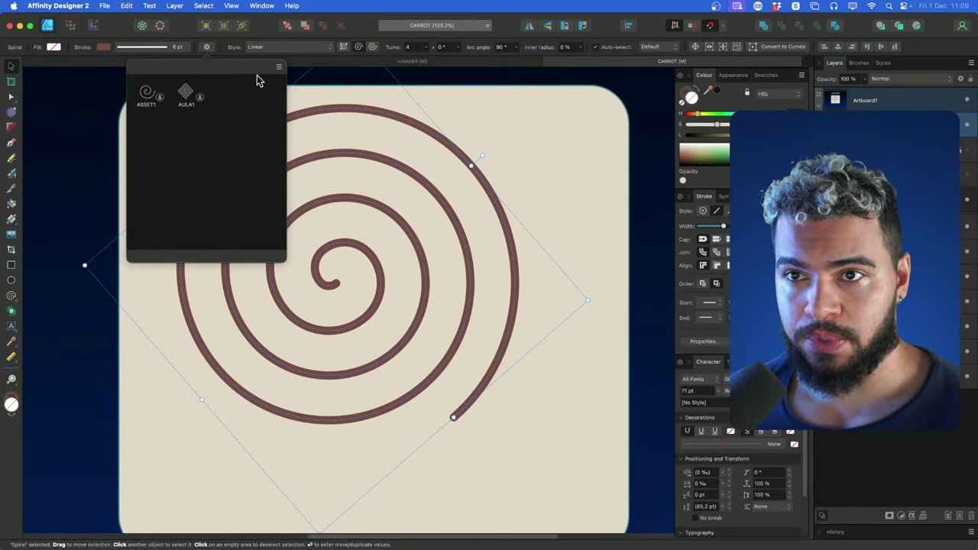
{"action": "left_click", "coordinate": [279, 67]}
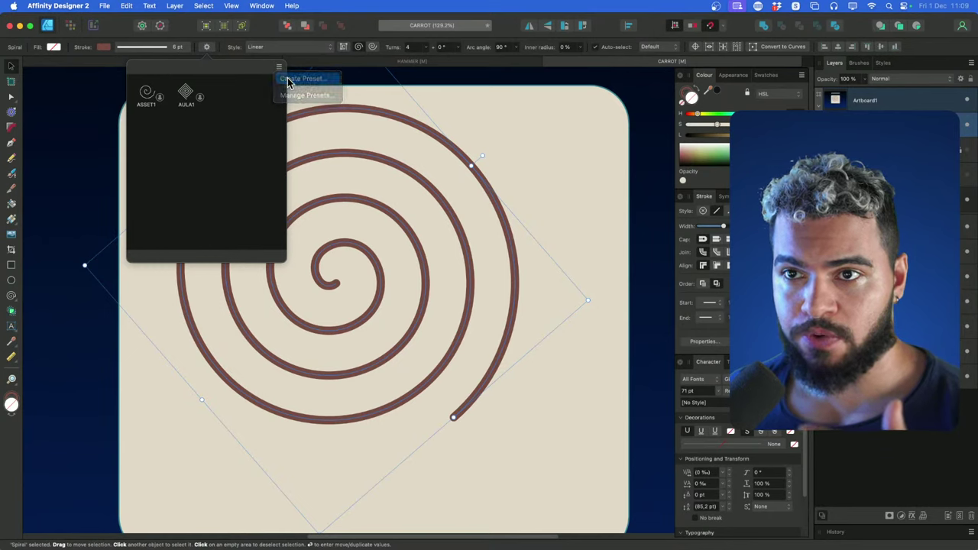
{"action": "left_click", "coordinate": [284, 79]}
{"action": "type", "text": "SpIRAL1"}
{"action": "key", "text": "Tab"}
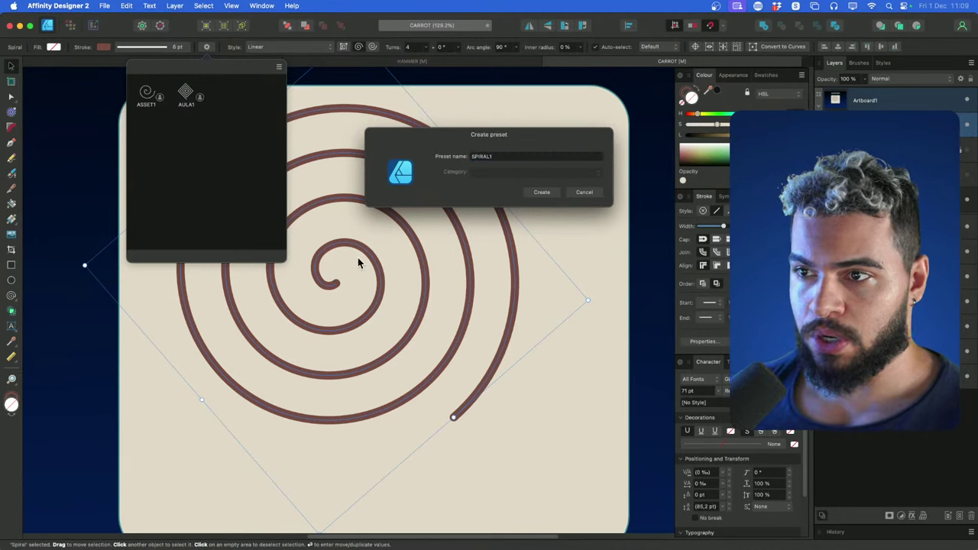
{"action": "left_click", "coordinate": [541, 192]}
Reduce the spiral to 2 turns and apply the SPIRAL1 preset to it
{"action": "left_click", "coordinate": [427, 49]}
{"action": "left_click_drag", "start_coordinate": [426, 49], "coordinate": [414, 60]}
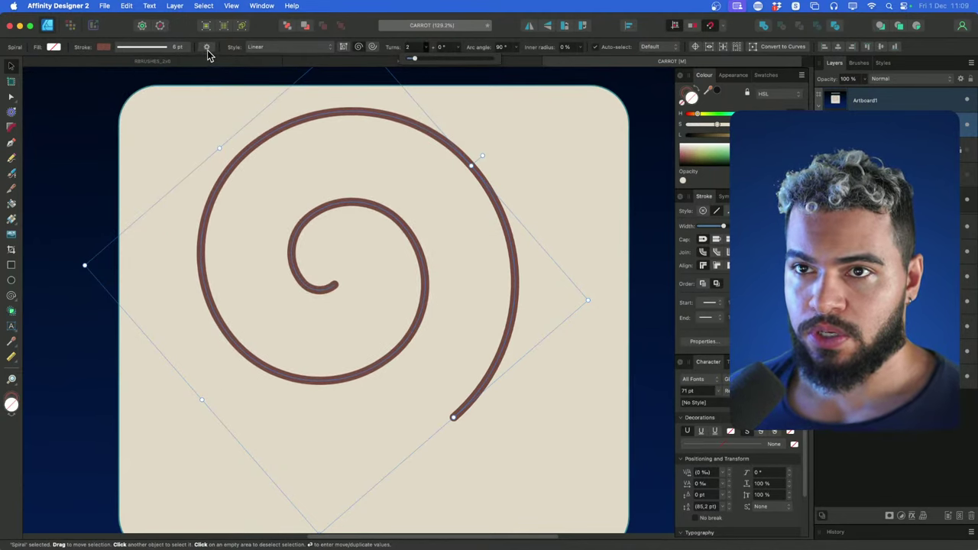
{"action": "left_click", "coordinate": [207, 50]}
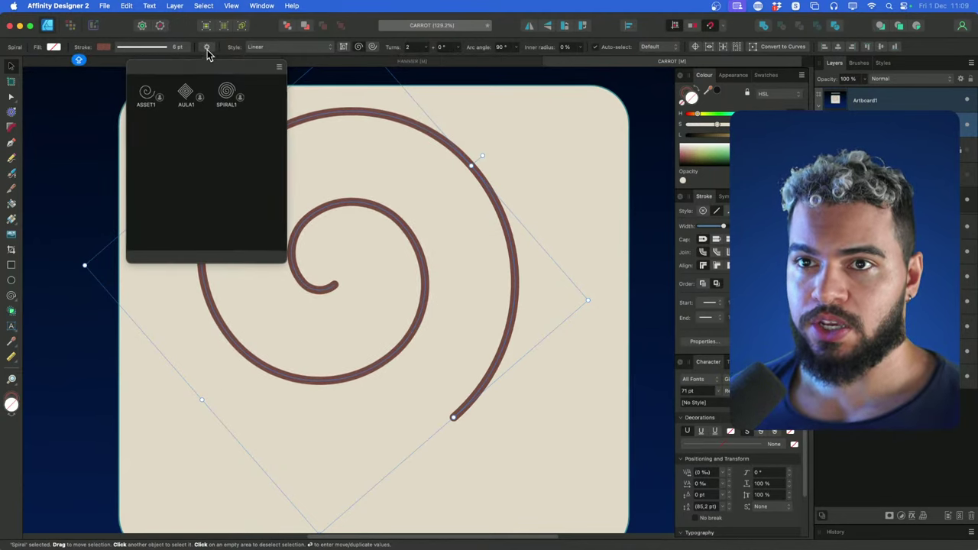
{"action": "left_click", "coordinate": [229, 94]}
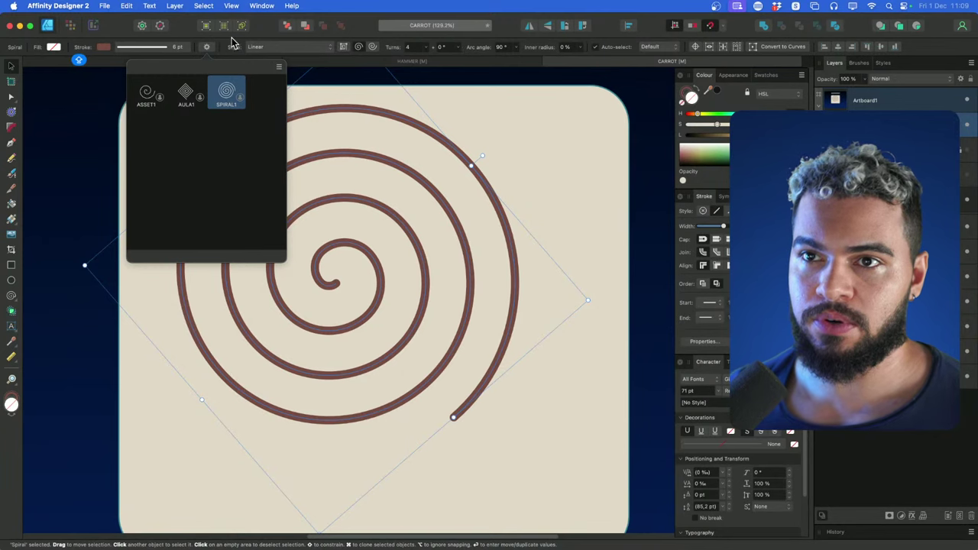
Examine the built-in and user shape presets and the filter options in the preset manager, then close it
{"action": "left_click", "coordinate": [279, 67]}
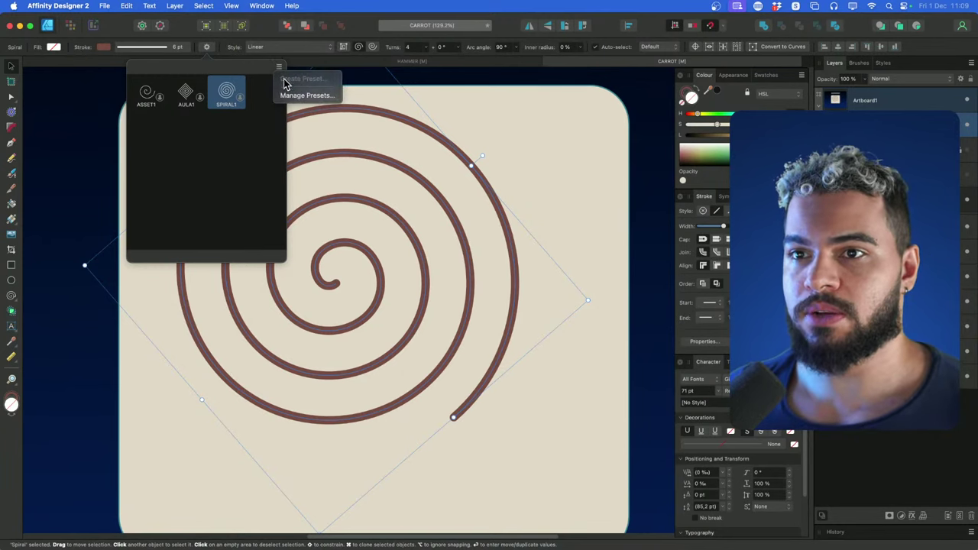
{"action": "left_click", "coordinate": [281, 95]}
{"action": "scroll", "coordinate": [426, 216], "scroll_direction": "down", "scroll_amount": 4}
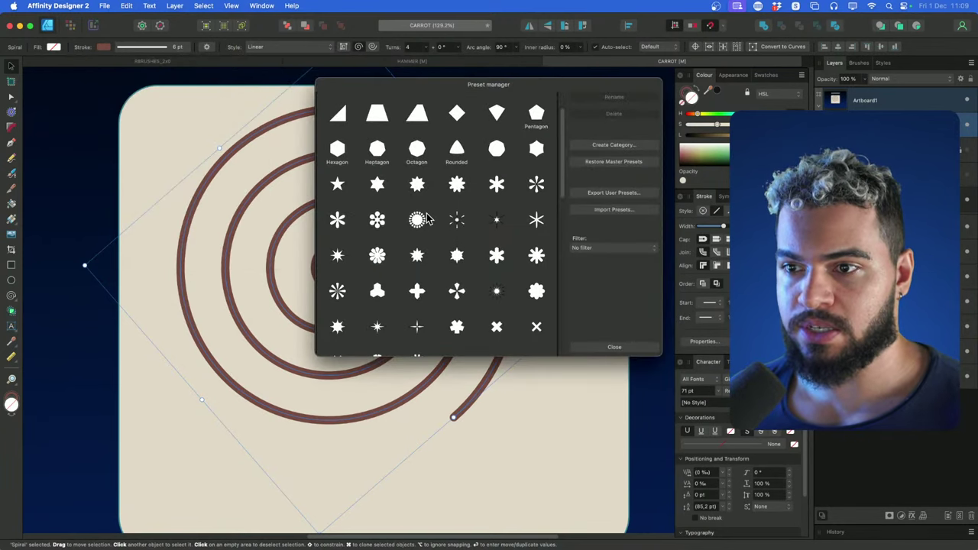
{"action": "scroll", "coordinate": [426, 216], "scroll_direction": "down", "scroll_amount": 10}
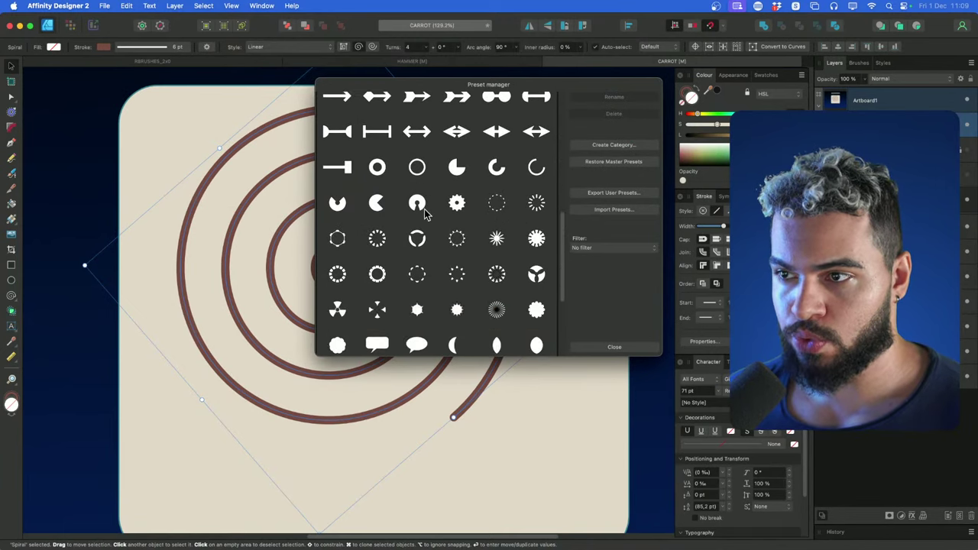
{"action": "left_click", "coordinate": [619, 248]}
{"action": "left_click", "coordinate": [620, 227]}
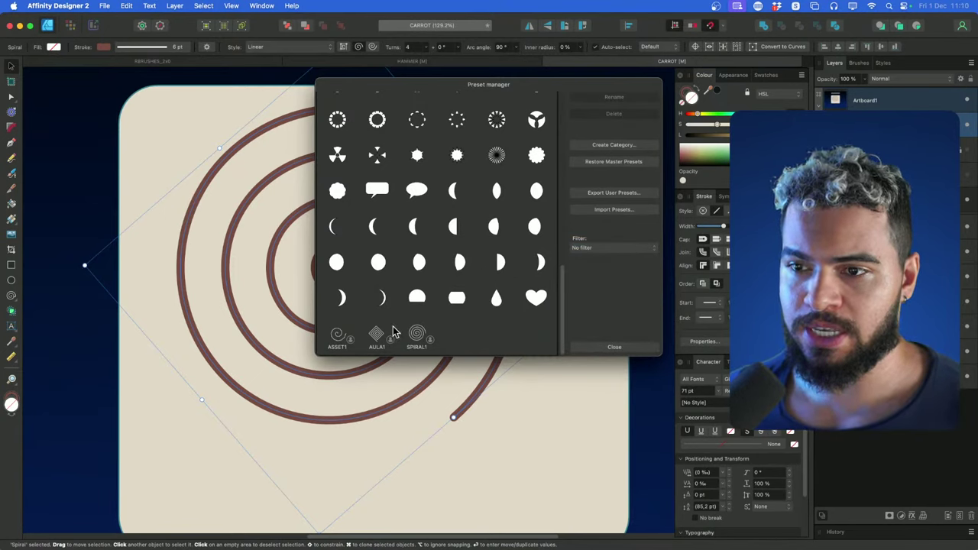
{"action": "scroll", "coordinate": [411, 319], "scroll_direction": "up", "scroll_amount": 5}
{"action": "scroll", "coordinate": [410, 319], "scroll_direction": "down", "scroll_amount": 5}
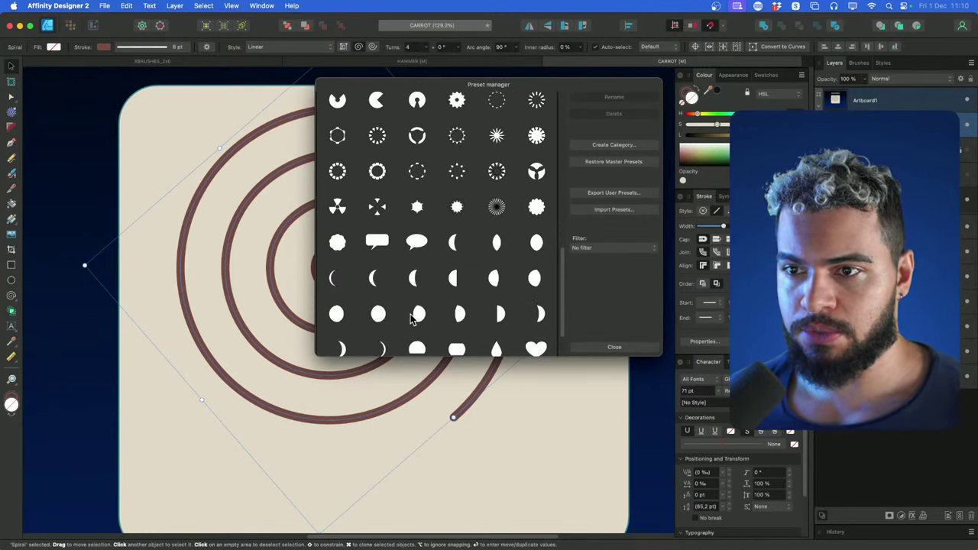
{"action": "left_click", "coordinate": [599, 348]}
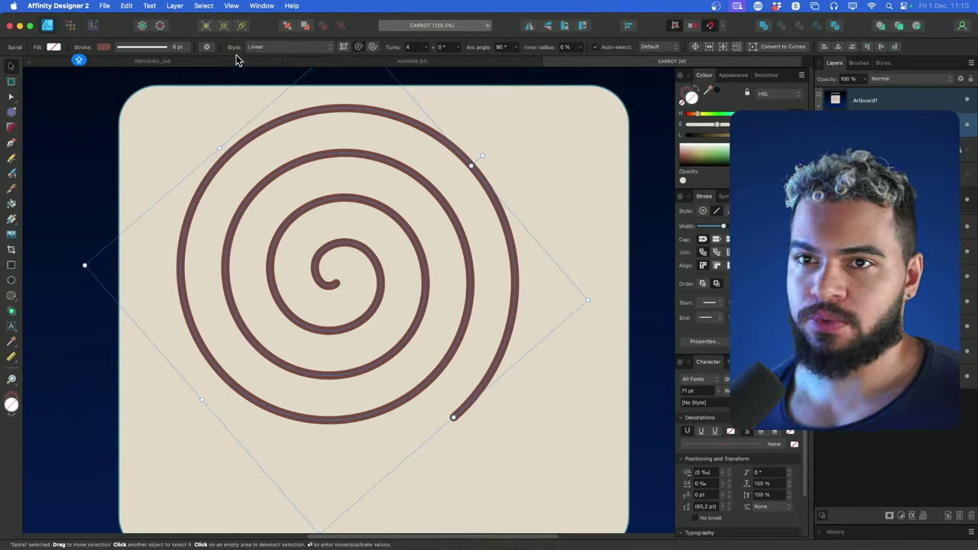
Dismiss the preset list and delete the spiral from the artboard
{"action": "left_click", "coordinate": [206, 47]}
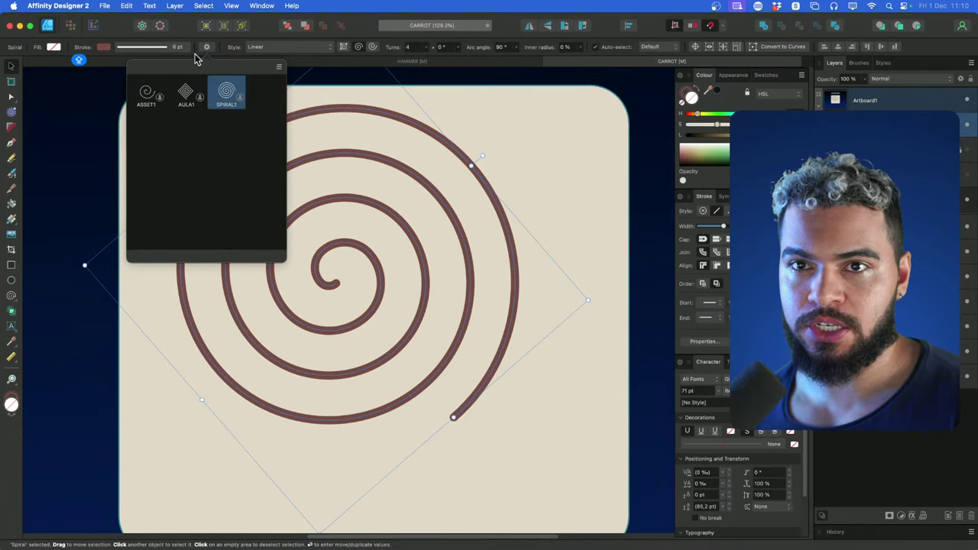
{"action": "left_click", "coordinate": [308, 175]}
{"action": "left_click", "coordinate": [297, 163]}
{"action": "key", "text": "Delete"}
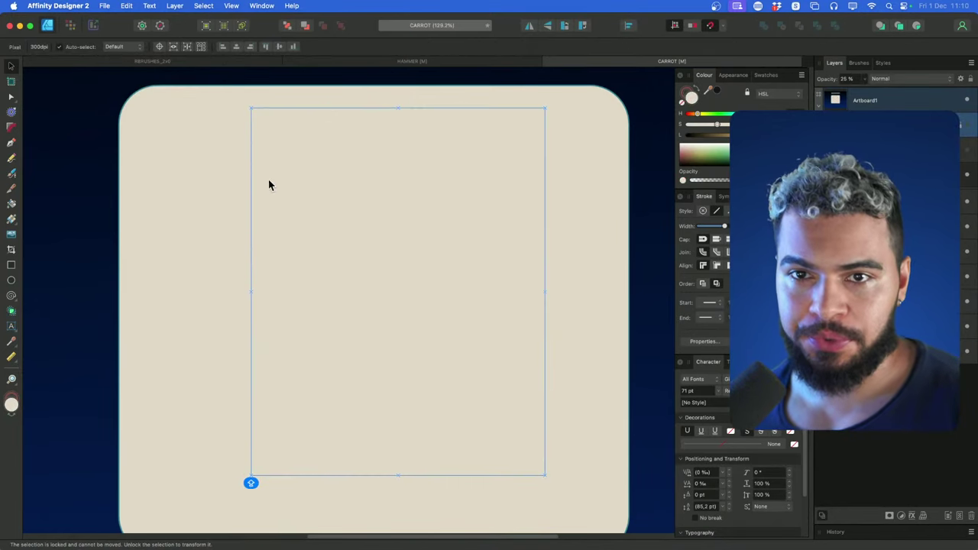
Clear the selection and draw a winding S-shaped freehand stroke in the artboard's middle with the Pencil tool
{"action": "left_click", "coordinate": [11, 158]}
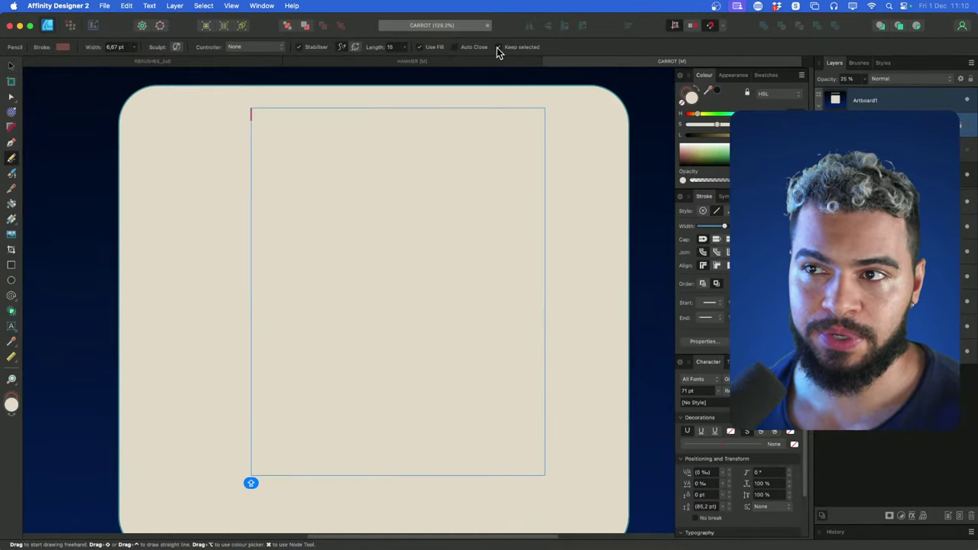
{"action": "key", "text": "Escape"}
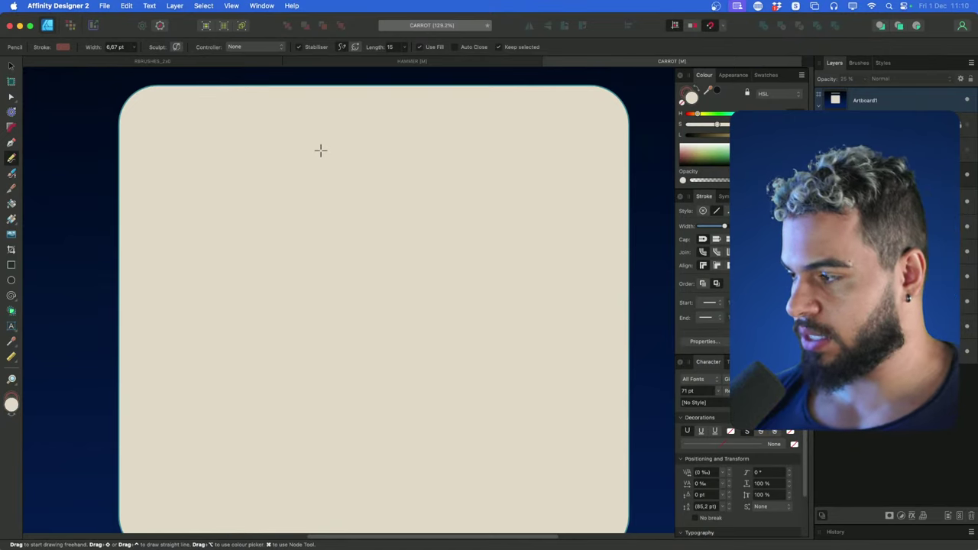
{"action": "mouse_move", "coordinate": [357, 156]}
{"action": "left_mouse_down"}
{"action": "mouse_move", "coordinate": [314, 205]}
{"action": "mouse_move", "coordinate": [434, 308]}
{"action": "mouse_move", "coordinate": [449, 282]}
{"action": "left_mouse_up"}
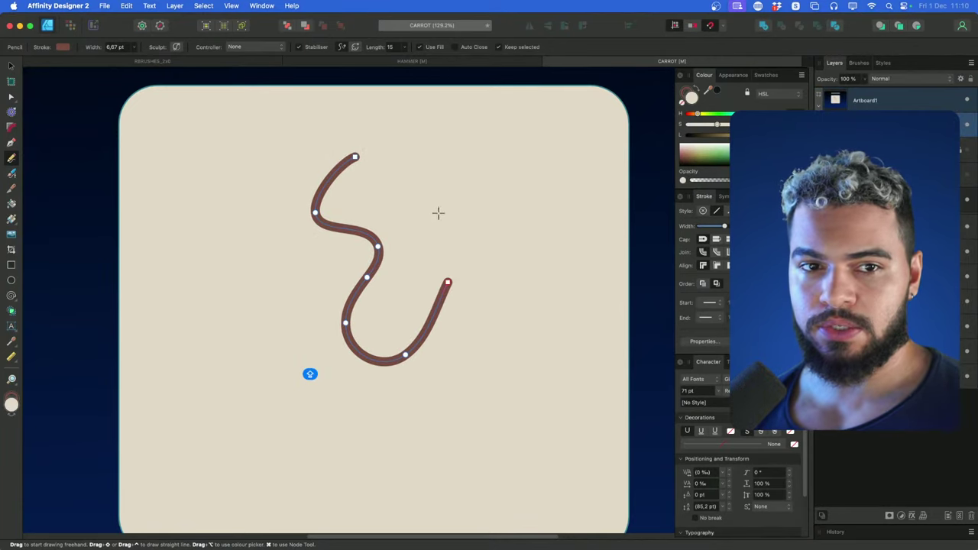
Increase the freehand curve's stroke width to 7.4 pt
{"action": "key", "text": "z"}
{"action": "left_click_drag", "start_coordinate": [420, 233], "coordinate": [480, 231]}
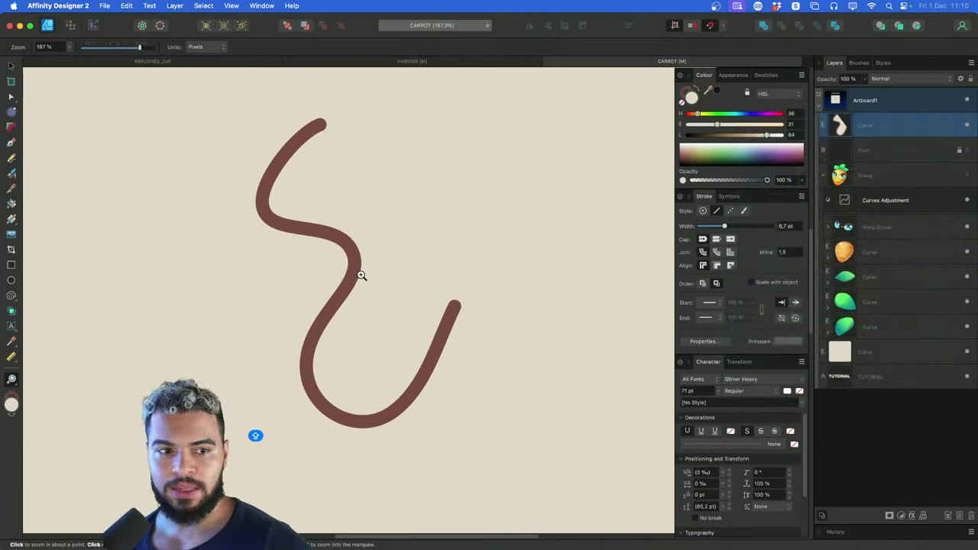
{"action": "key", "text": "v"}
{"action": "key", "text": "]"}
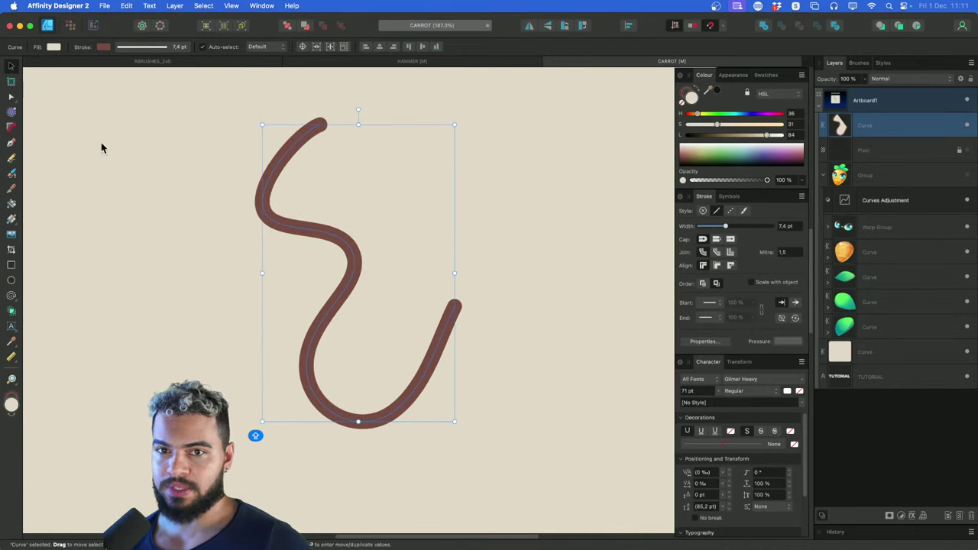
With Keep selected turned off for the Pencil tool, draw a second S-shaped stroke right of the first curve, and select it
{"action": "left_click", "coordinate": [14, 160]}
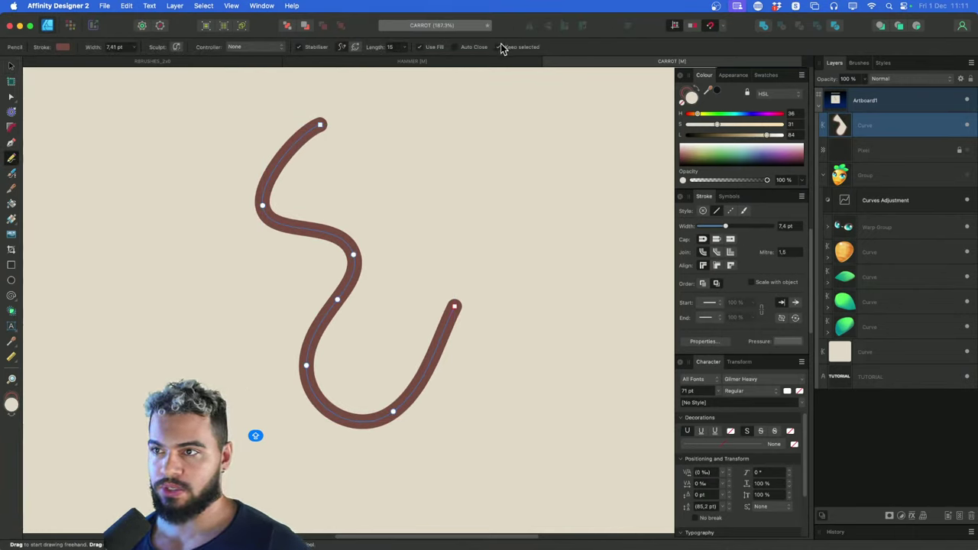
{"action": "scroll", "coordinate": [379, 200], "scroll_direction": "right", "scroll_amount": 2}
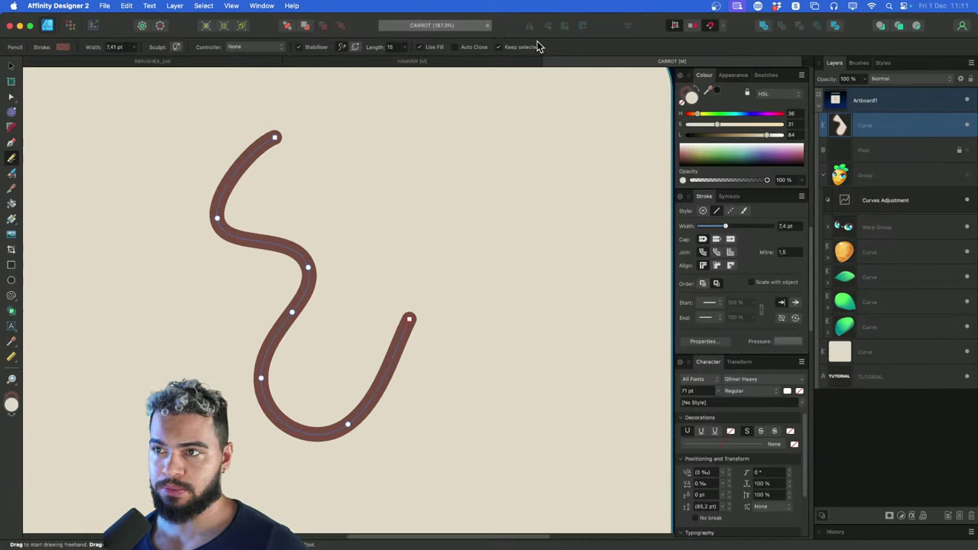
{"action": "scroll", "coordinate": [389, 155], "scroll_direction": "right", "scroll_amount": 2}
{"action": "mouse_move", "coordinate": [396, 142]}
{"action": "left_mouse_down"}
{"action": "mouse_move", "coordinate": [375, 221]}
{"action": "mouse_move", "coordinate": [451, 353]}
{"action": "left_mouse_up"}
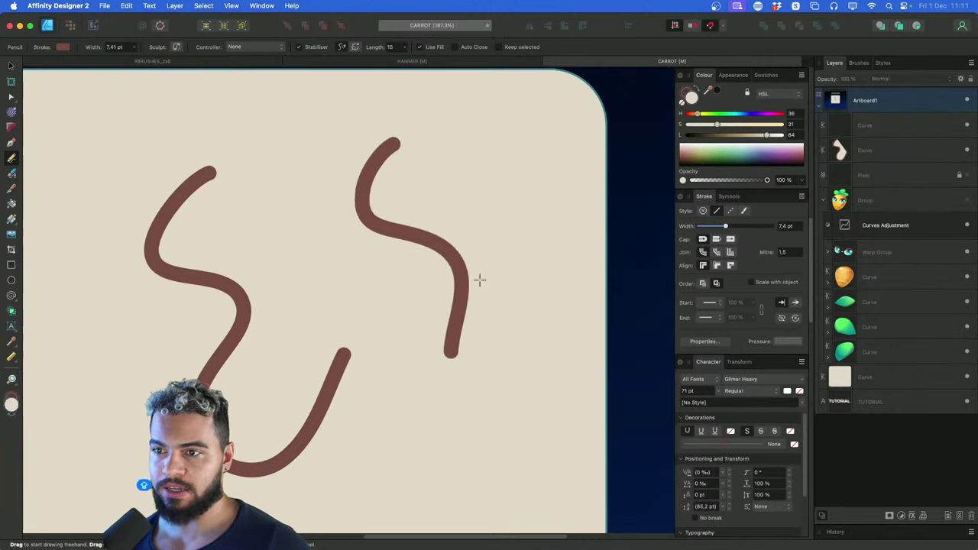
{"action": "key", "text": "v"}
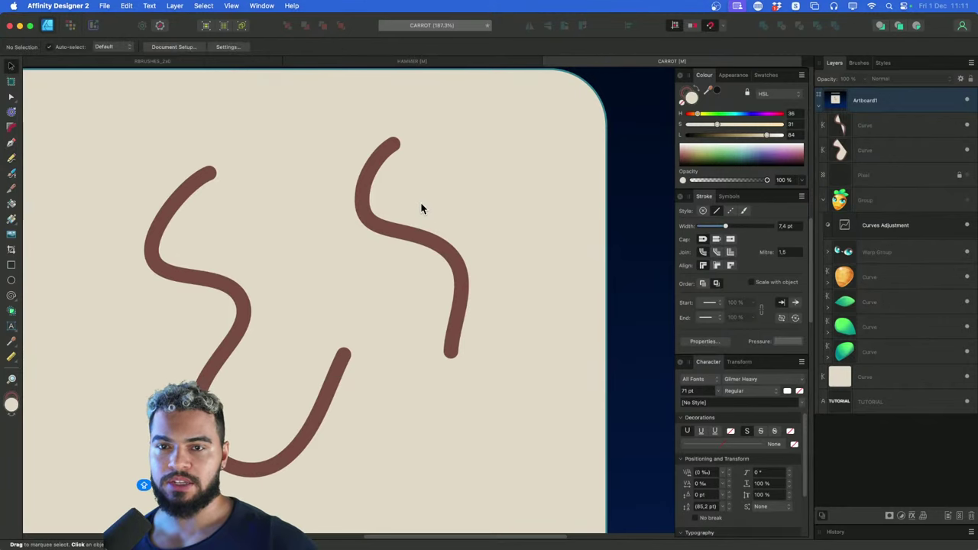
{"action": "left_click", "coordinate": [410, 231]}
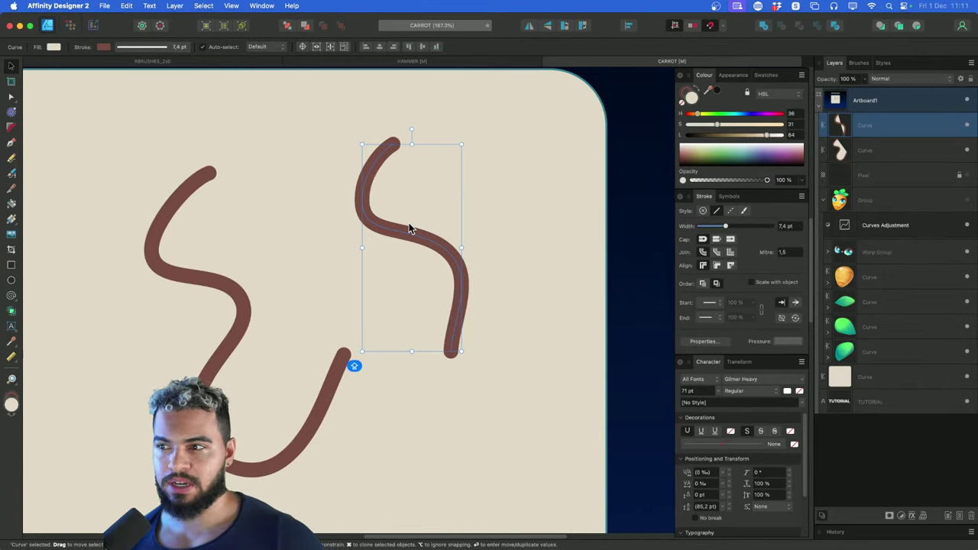
{"action": "scroll", "coordinate": [470, 290], "scroll_direction": "right", "scroll_amount": 3}
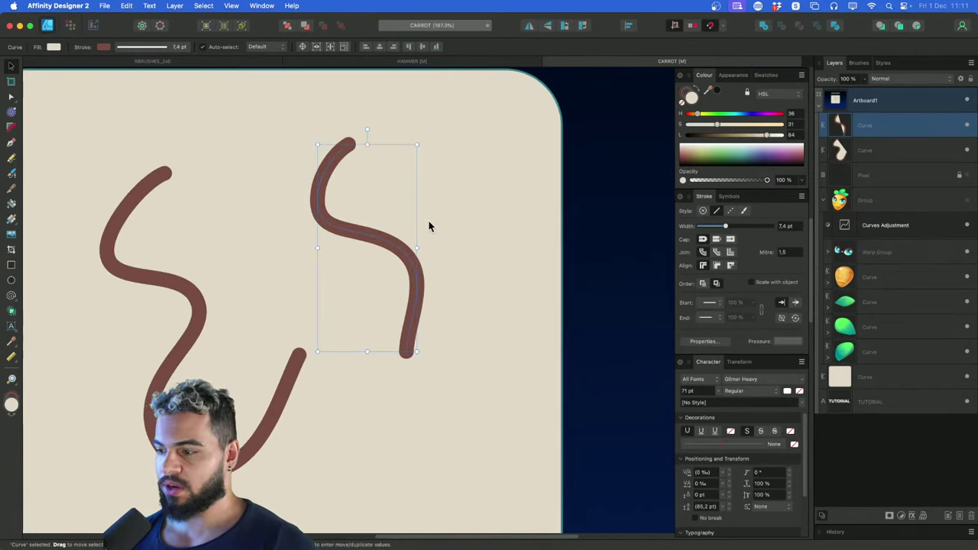
Draw a third S-shaped pencil stroke near the artboard's right edge and set the fill colour to H 167, S 59, L 27
{"action": "left_click", "coordinate": [12, 159]}
{"action": "mouse_move", "coordinate": [458, 161]}
{"action": "left_mouse_down"}
{"action": "mouse_move", "coordinate": [484, 240]}
{"action": "mouse_move", "coordinate": [449, 308]}
{"action": "left_mouse_up"}
{"action": "left_click_drag", "start_coordinate": [714, 135], "coordinate": [713, 136]}
{"action": "mouse_move", "coordinate": [717, 124]}
{"action": "left_mouse_down"}
{"action": "mouse_move", "coordinate": [742, 125]}
{"action": "mouse_move", "coordinate": [731, 114]}
{"action": "left_mouse_up"}
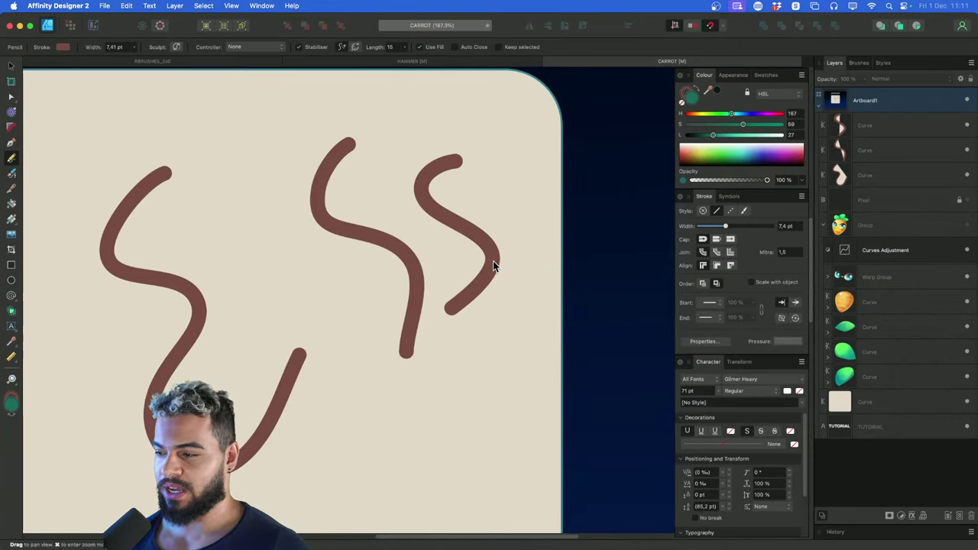
Select the third S-shaped stroke and delete it
{"action": "scroll", "coordinate": [481, 256], "scroll_direction": "up", "scroll_amount": 3}
{"action": "key", "text": "v"}
{"action": "left_click", "coordinate": [450, 278]}
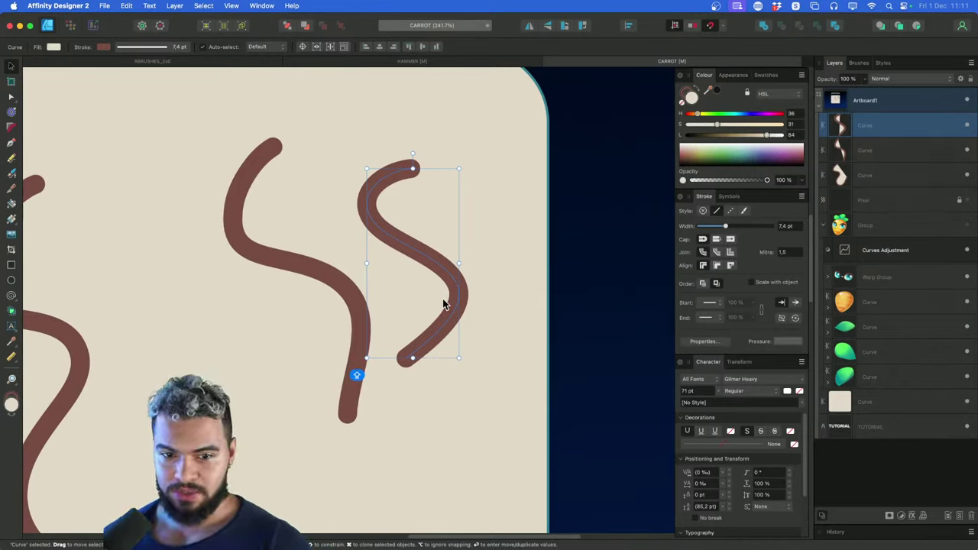
{"action": "key", "text": "Delete"}
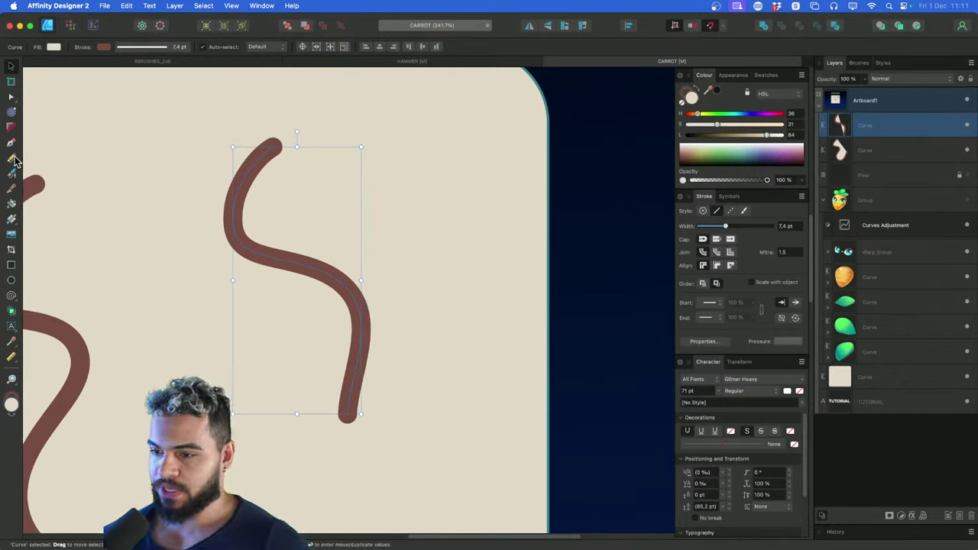
Turn on Keep selected for the Pencil tool and draw a new S-shaped stroke near the artboard's right edge
{"action": "left_click", "coordinate": [12, 158]}
{"action": "left_click", "coordinate": [498, 47]}
{"action": "mouse_move", "coordinate": [449, 146]}
{"action": "left_mouse_down"}
{"action": "mouse_move", "coordinate": [393, 207]}
{"action": "mouse_move", "coordinate": [434, 356]}
{"action": "left_mouse_up"}
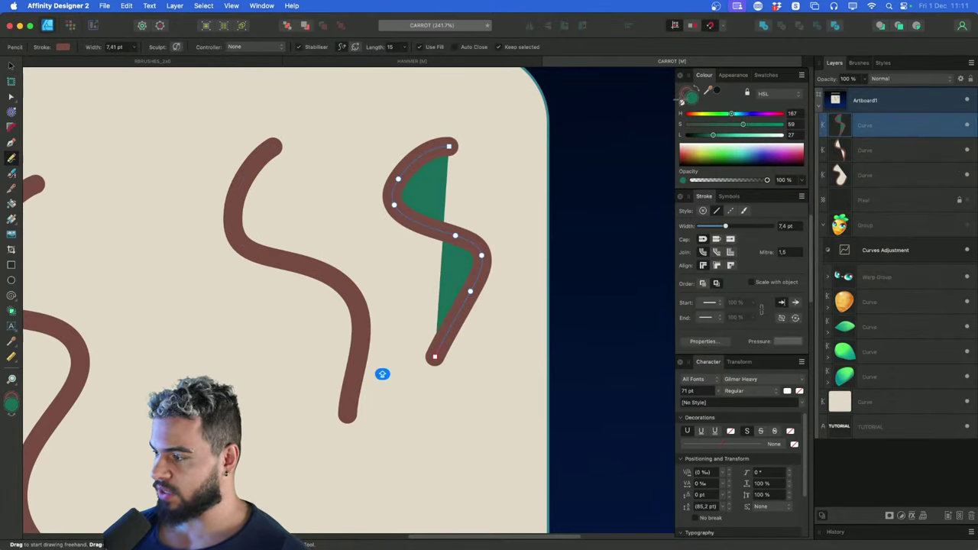
Remove the new stroke's fill and recolour its line purple
{"action": "left_click", "coordinate": [681, 102]}
{"action": "left_click", "coordinate": [685, 92]}
{"action": "left_click_drag", "start_coordinate": [688, 114], "coordinate": [755, 113]}
Draw three more winding pencil strokes below the purple one, coloured teal, magenta and green
{"action": "scroll", "coordinate": [535, 229], "scroll_direction": "down", "scroll_amount": 5}
{"action": "mouse_move", "coordinate": [511, 232]}
{"action": "left_mouse_down"}
{"action": "mouse_move", "coordinate": [462, 281]}
{"action": "mouse_move", "coordinate": [411, 359]}
{"action": "left_mouse_up"}
{"action": "mouse_move", "coordinate": [489, 352]}
{"action": "left_mouse_down"}
{"action": "mouse_move", "coordinate": [506, 399]}
{"action": "mouse_move", "coordinate": [433, 444]}
{"action": "left_mouse_up"}
{"action": "left_click_drag", "start_coordinate": [385, 318], "coordinate": [287, 445]}
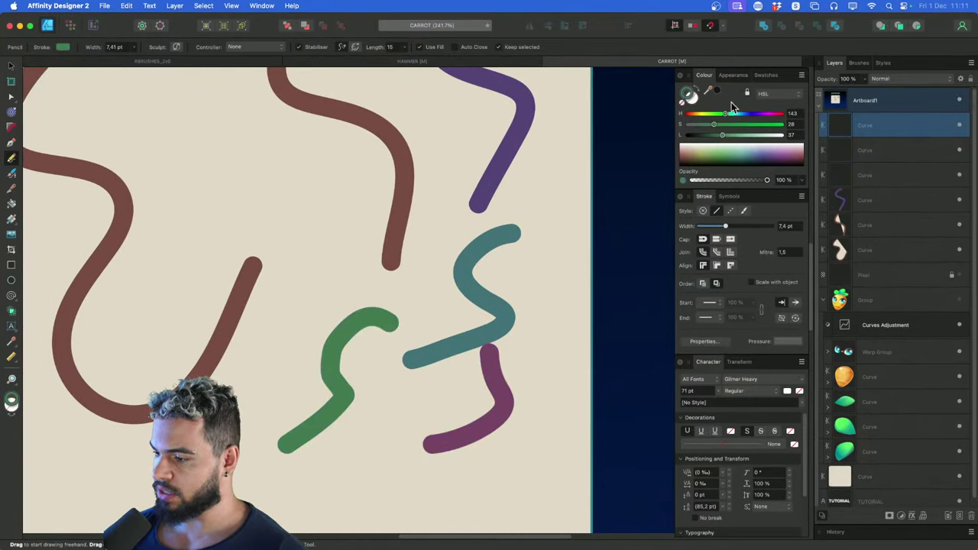
Delete all six pencil curves from the artboard
{"action": "scroll", "coordinate": [385, 338], "scroll_direction": "left", "scroll_amount": 3}
{"action": "key", "text": "z"}
{"action": "mouse_move", "coordinate": [466, 263]}
{"action": "left_mouse_down"}
{"action": "mouse_move", "coordinate": [417, 283]}
{"action": "mouse_move", "coordinate": [443, 314]}
{"action": "left_mouse_up"}
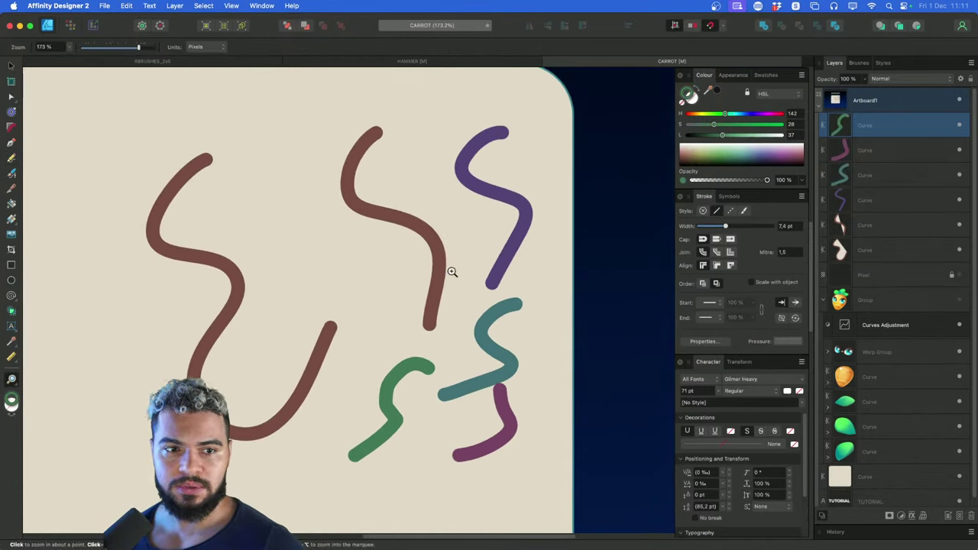
{"action": "left_click_drag", "start_coordinate": [473, 222], "coordinate": [344, 314]}
{"action": "left_click_drag", "start_coordinate": [440, 232], "coordinate": [466, 201]}
{"action": "key", "text": "v"}
{"action": "key", "text": "Delete"}
{"action": "key", "text": "Delete"}
{"action": "key", "text": "Delete"}
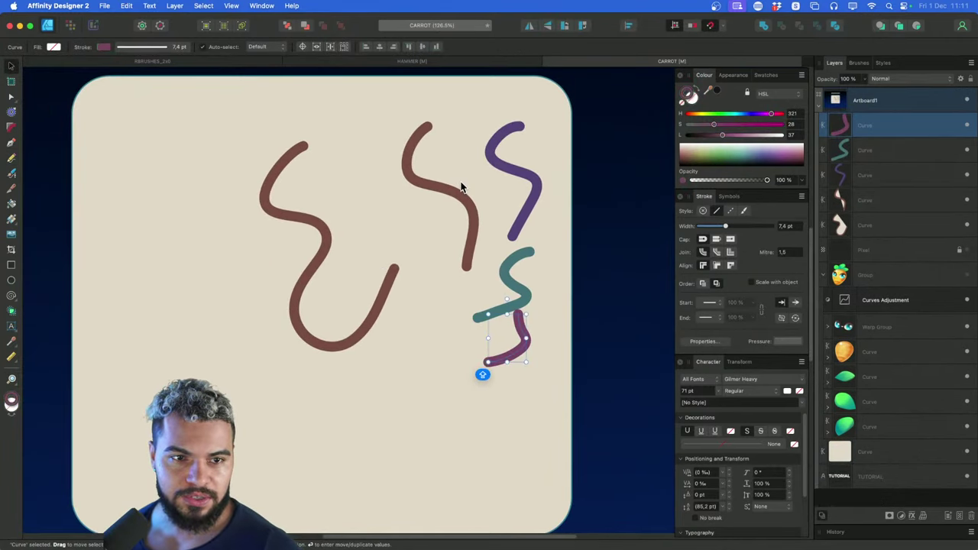
{"action": "key", "text": "Delete"}
{"action": "key", "text": "Delete"}
{"action": "key", "text": "Delete"}
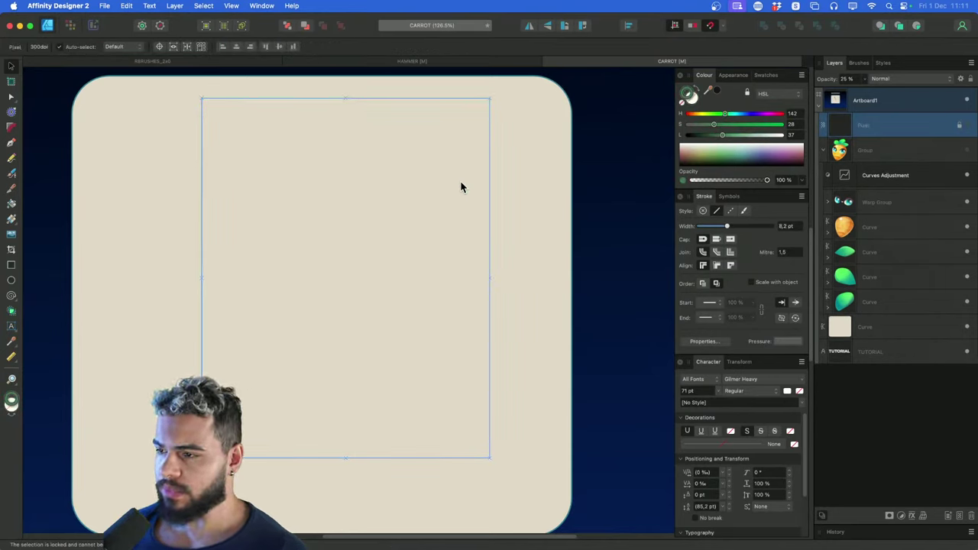
Switch to Google Chrome and examine the Pixel grid option section on Affinity's What's New page for the 2.3 update
{"action": "left_click", "coordinate": [382, 201]}
{"action": "mouse_move", "coordinate": [353, 533]}
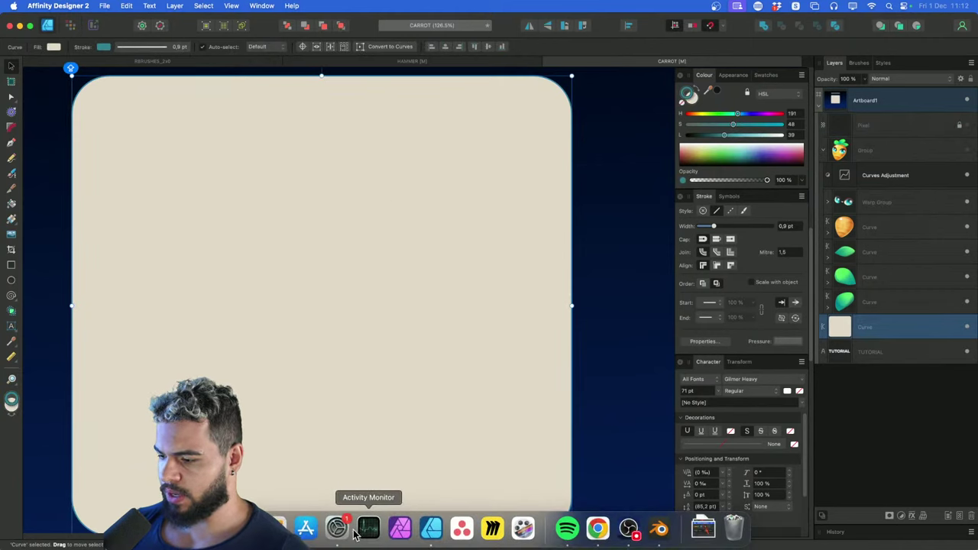
{"action": "left_click", "coordinate": [595, 532]}
{"action": "scroll", "coordinate": [463, 415], "scroll_direction": "down", "scroll_amount": 5}
{"action": "scroll", "coordinate": [428, 420], "scroll_direction": "down", "scroll_amount": 12}
{"action": "scroll", "coordinate": [386, 376], "scroll_direction": "down", "scroll_amount": 8}
{"action": "scroll", "coordinate": [420, 367], "scroll_direction": "up", "scroll_amount": 3}
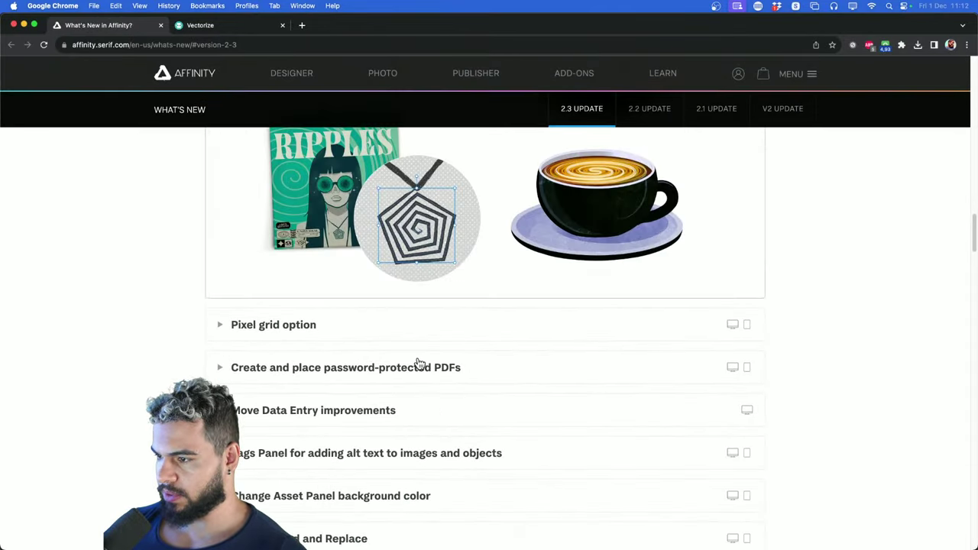
{"action": "left_click", "coordinate": [360, 329]}
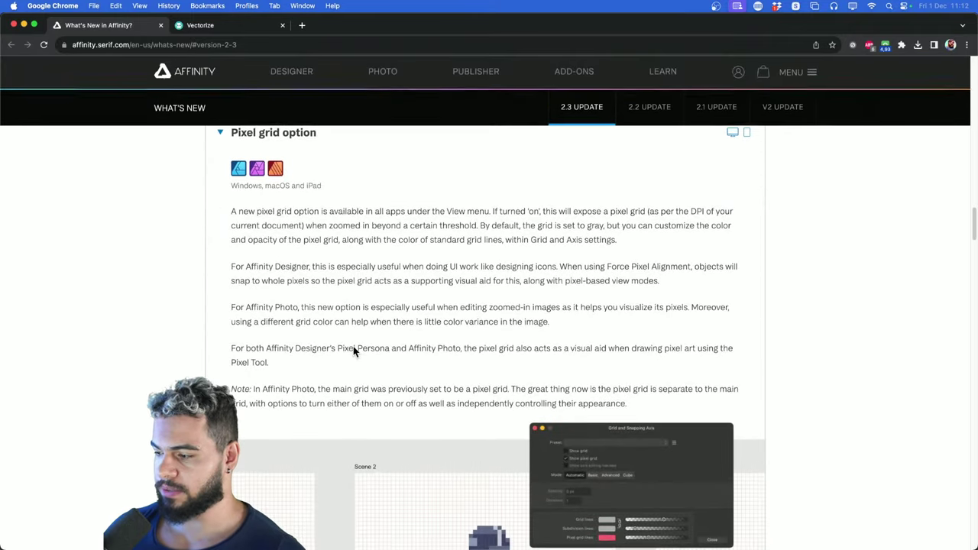
{"action": "scroll", "coordinate": [413, 352], "scroll_direction": "down", "scroll_amount": 5}
{"action": "scroll", "coordinate": [458, 353], "scroll_direction": "down", "scroll_amount": 1}
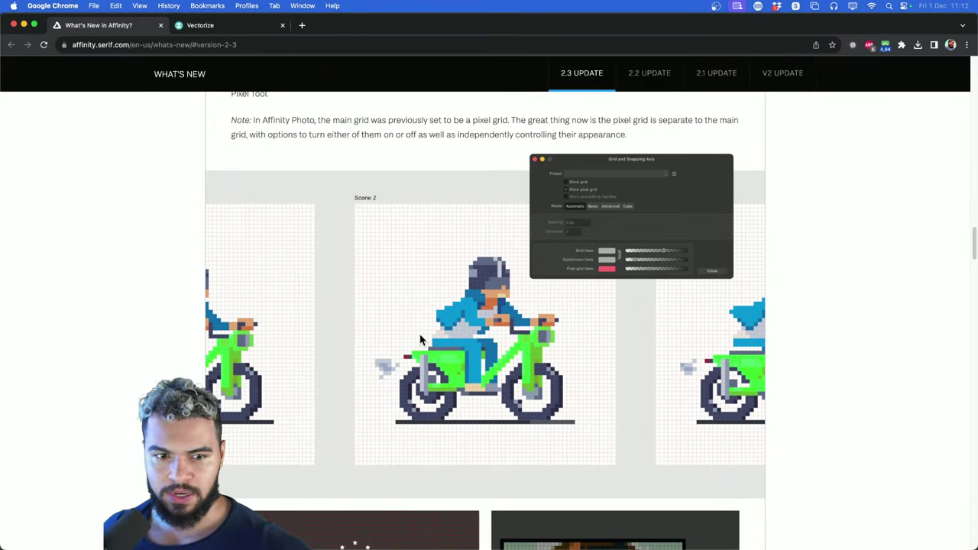
Switch back to Affinity Designer and create a new document from the STANDARD preset, sized 100 x 100 px
{"action": "key", "text": "super+Tab"}
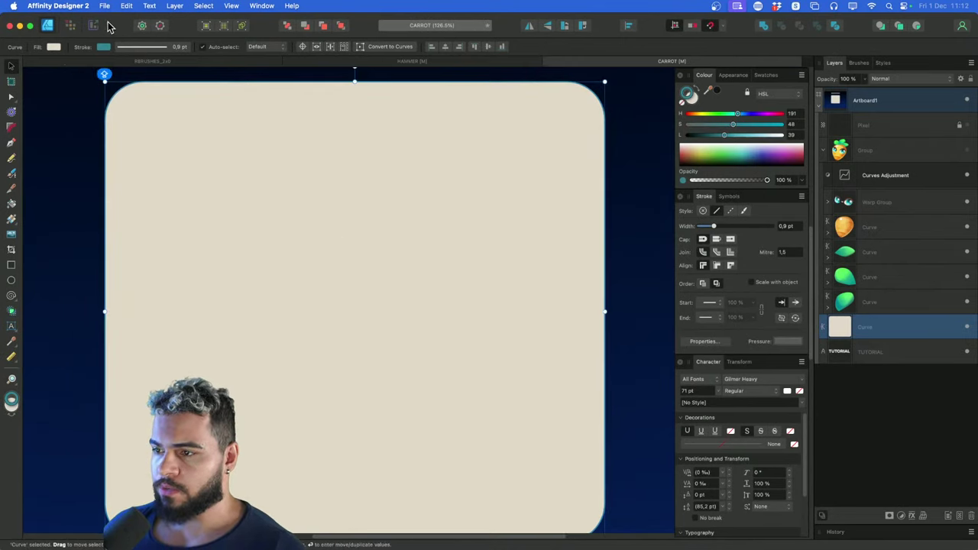
{"action": "left_click", "coordinate": [105, 6]}
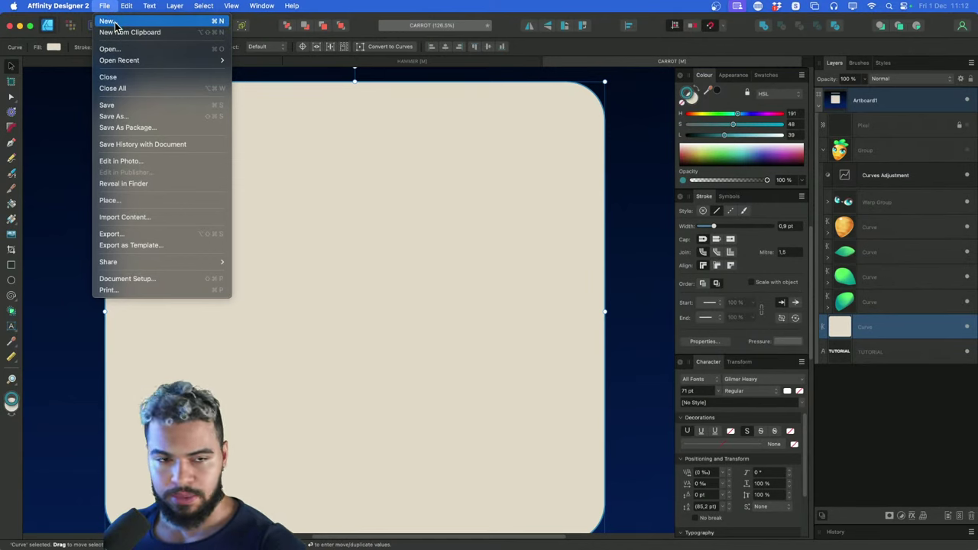
{"action": "left_click", "coordinate": [107, 22]}
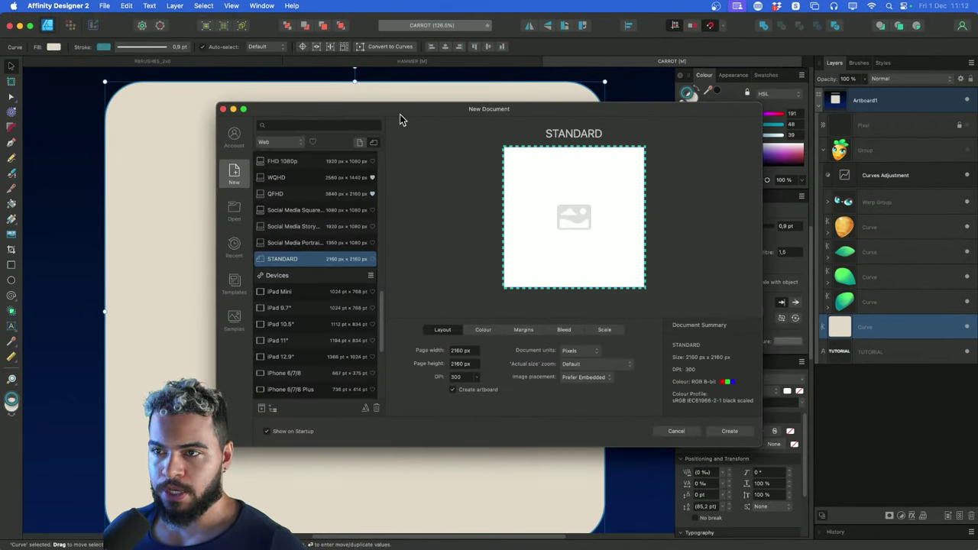
{"action": "left_click_drag", "start_coordinate": [399, 114], "coordinate": [297, 105]}
{"action": "left_click", "coordinate": [362, 345]}
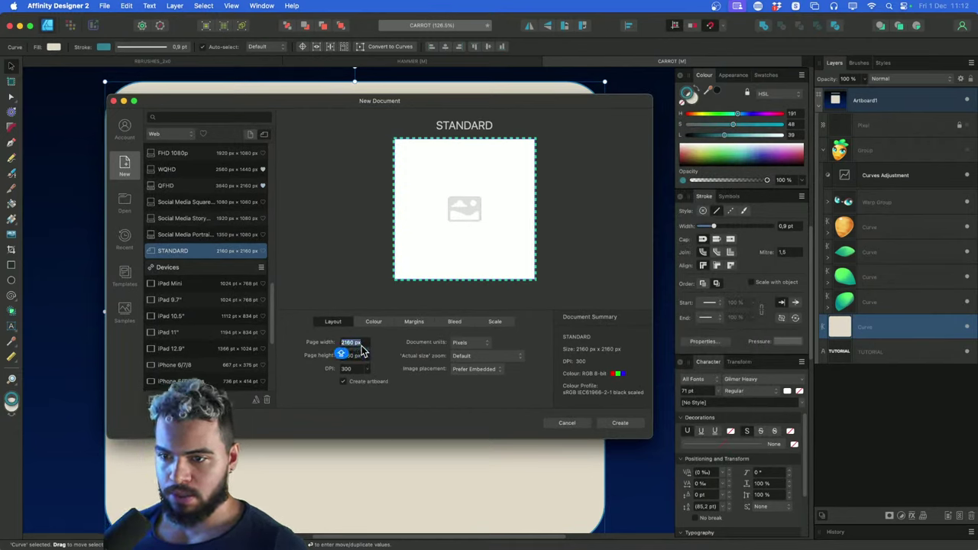
{"action": "type", "text": "100"}
{"action": "key", "text": "Tab"}
{"action": "type", "text": "10"}
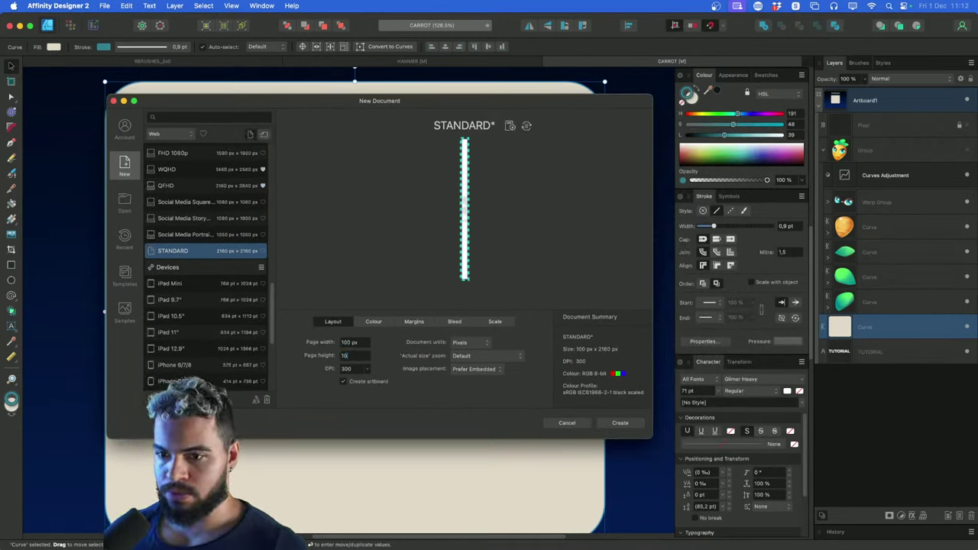
{"action": "type", "text": "0"}
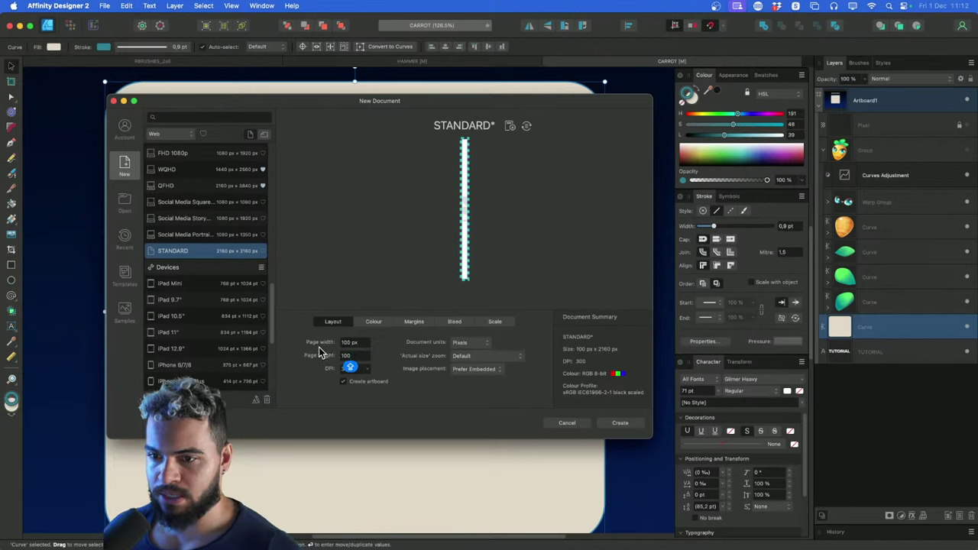
{"action": "left_click", "coordinate": [353, 343]}
{"action": "left_click", "coordinate": [359, 343]}
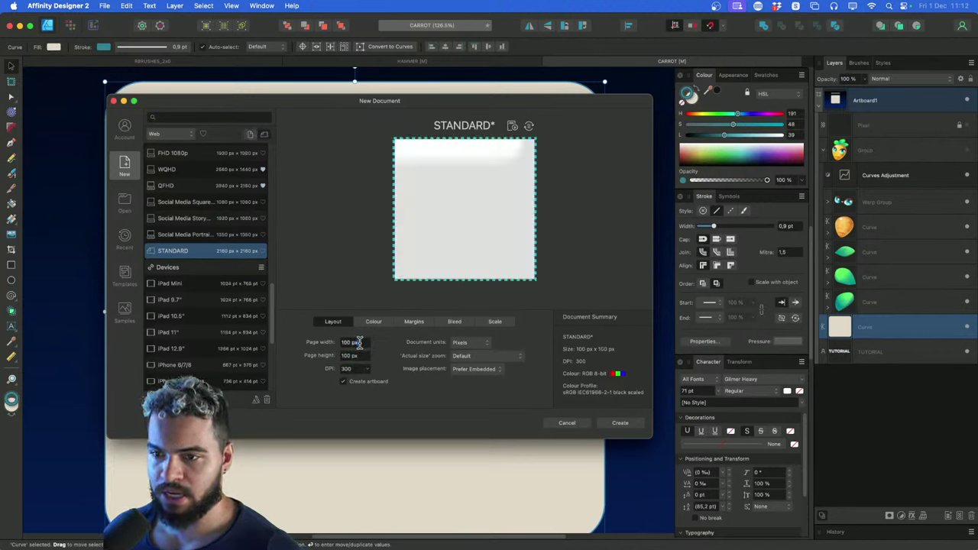
{"action": "left_click", "coordinate": [618, 423]}
Select the new artboard and darken its fill to a grey with lightness 26
{"action": "key", "text": "z"}
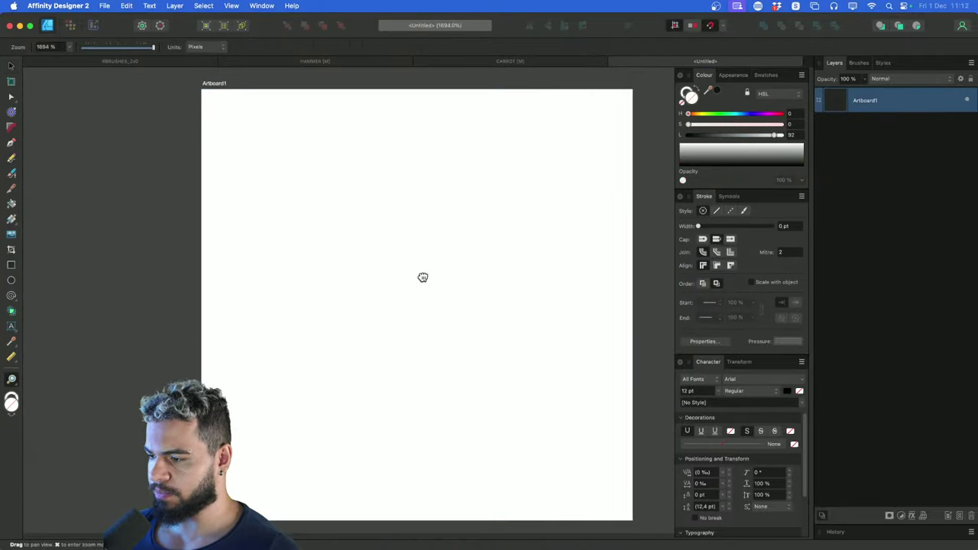
{"action": "key", "text": "v"}
{"action": "left_click", "coordinate": [461, 243]}
{"action": "left_click_drag", "start_coordinate": [719, 135], "coordinate": [688, 142]}
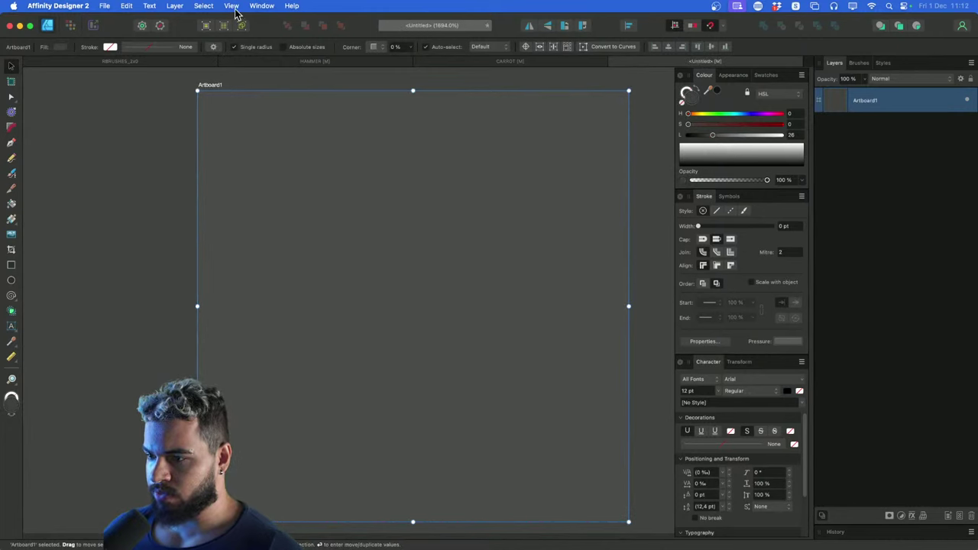
Toggle Show Pixel Grid off and back on, and examine the pixel grid on the artboard up close
{"action": "left_click", "coordinate": [232, 6]}
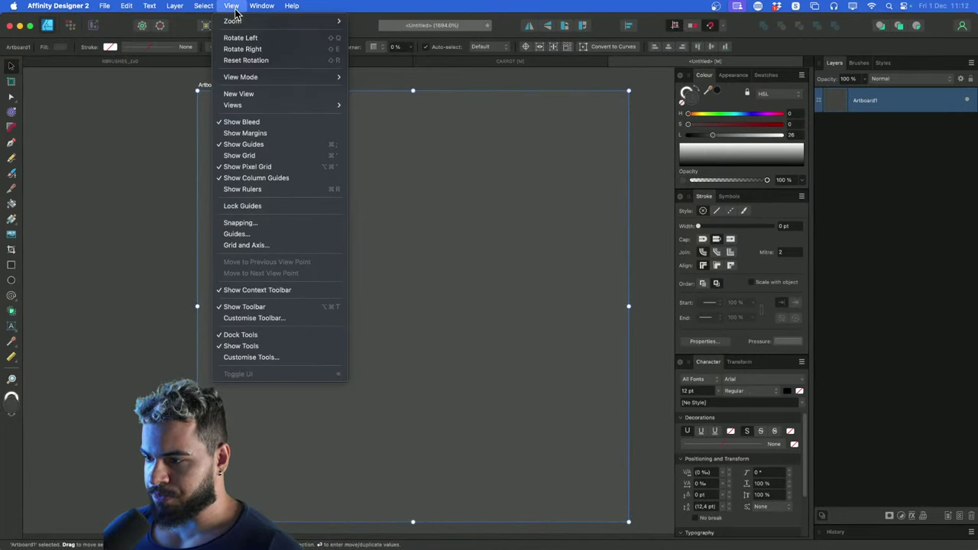
{"action": "left_click", "coordinate": [259, 172]}
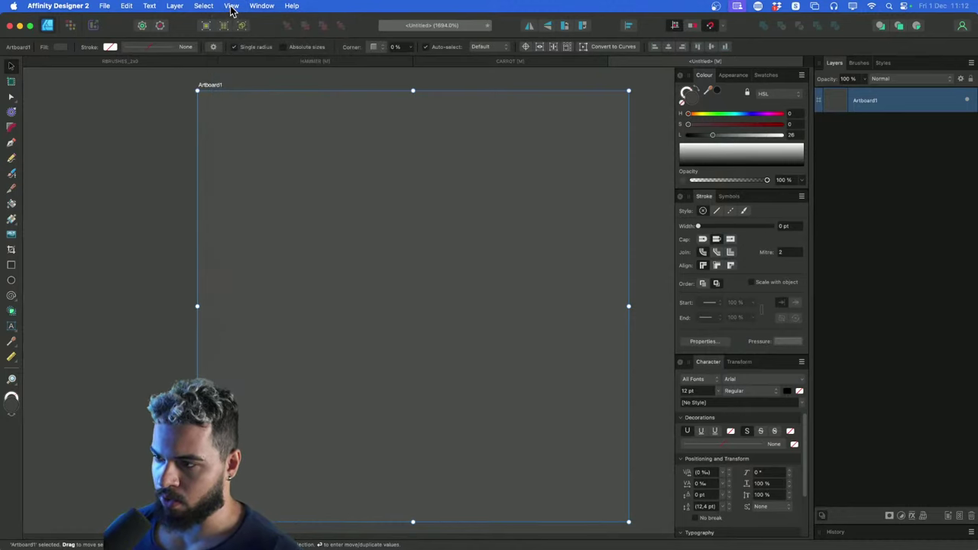
{"action": "left_click", "coordinate": [230, 6]}
{"action": "left_click", "coordinate": [245, 172]}
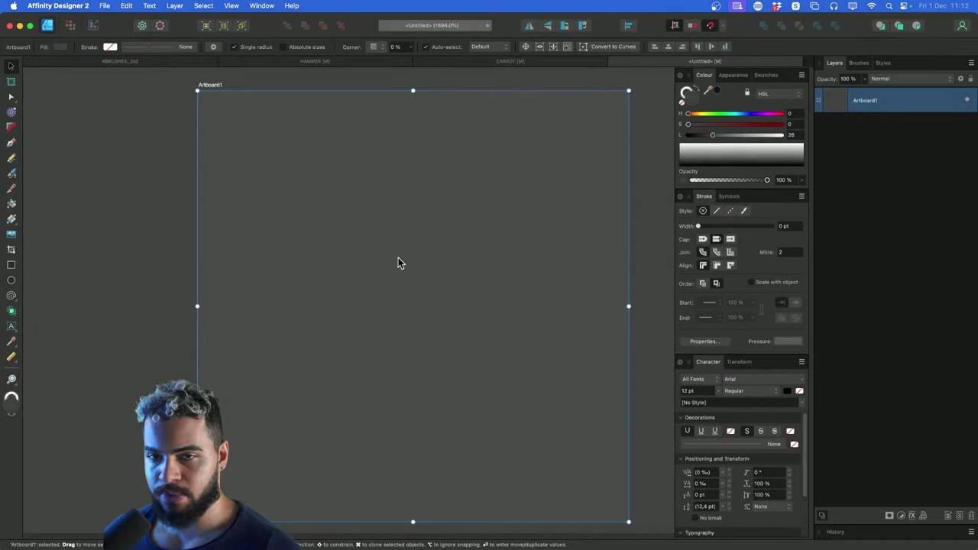
{"action": "key", "text": "z"}
{"action": "scroll", "coordinate": [403, 262], "scroll_direction": "up", "scroll_amount": 5}
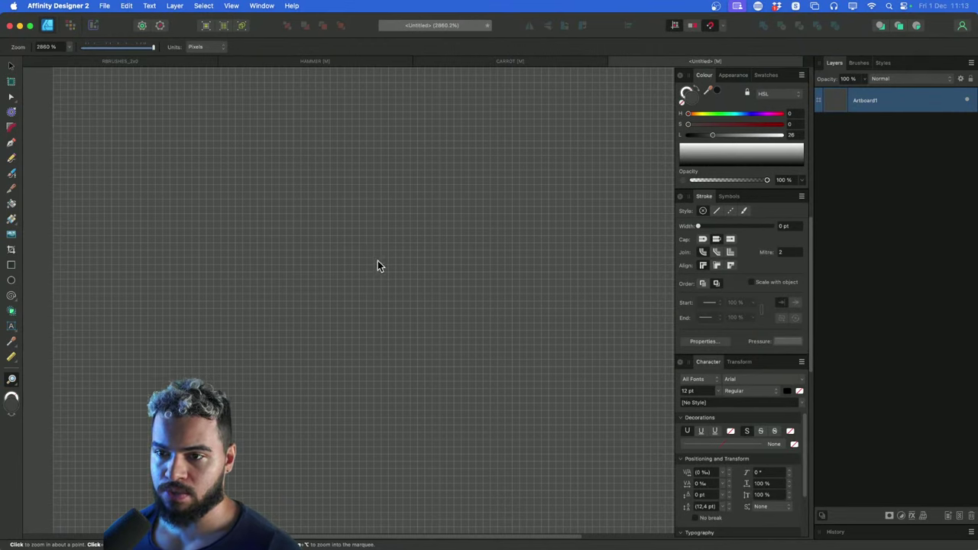
{"action": "scroll", "coordinate": [346, 263], "scroll_direction": "right", "scroll_amount": 1}
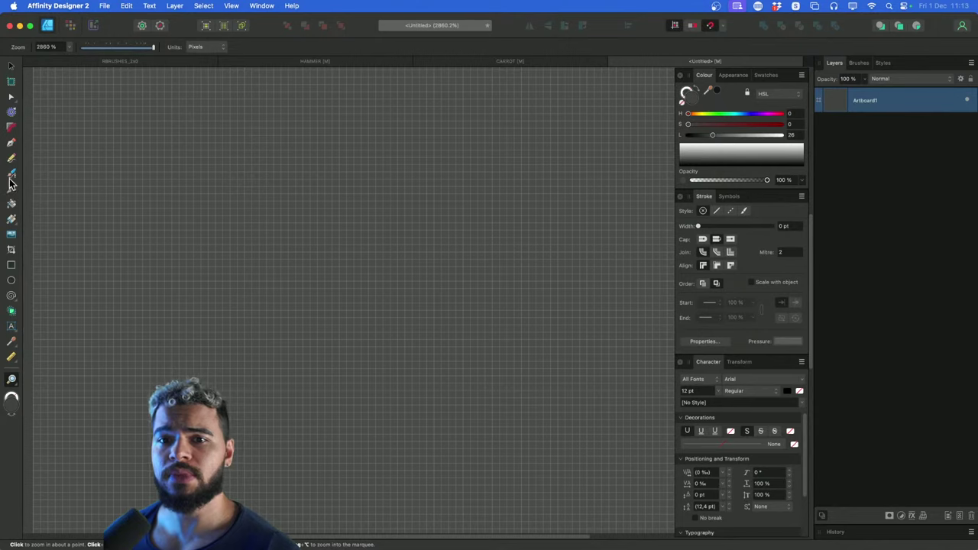
Switch to the Pixel Persona, try a black stroke with the Pixel Tool's Round brush at 100 px, and undo it
{"action": "left_click", "coordinate": [69, 29]}
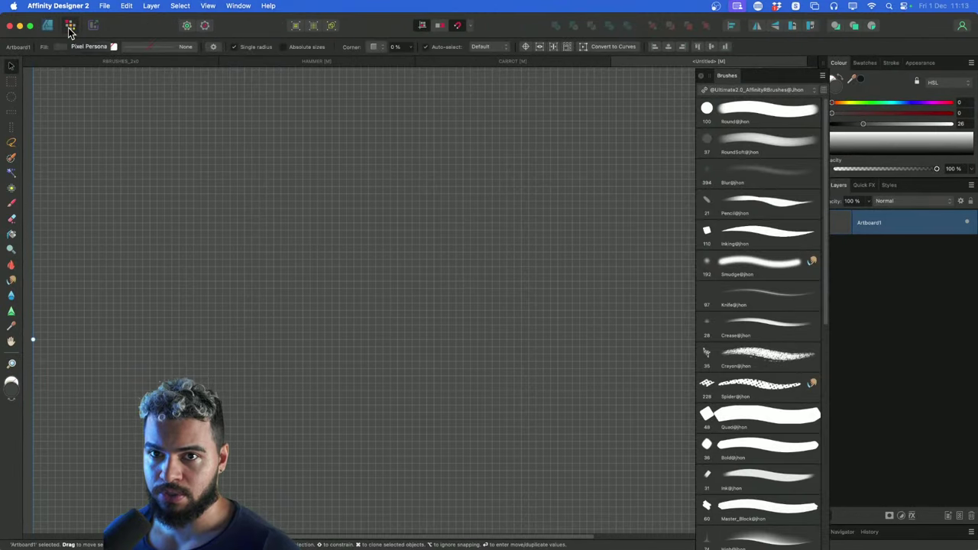
{"action": "left_click", "coordinate": [12, 189]}
{"action": "left_click", "coordinate": [750, 107]}
{"action": "mouse_move", "coordinate": [395, 227]}
{"action": "left_mouse_down"}
{"action": "mouse_move", "coordinate": [336, 218]}
{"action": "mouse_move", "coordinate": [538, 187]}
{"action": "left_mouse_up"}
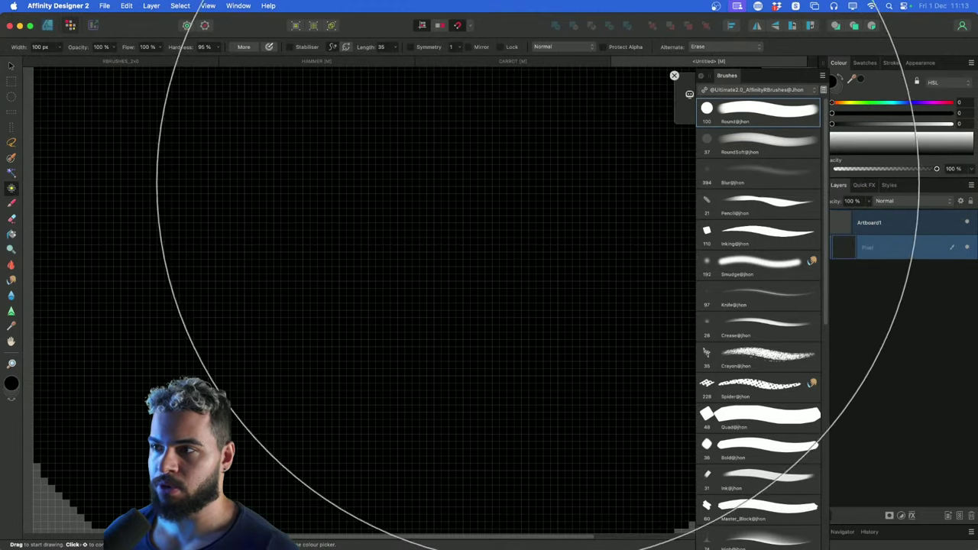
{"action": "key", "text": "super+z"}
Set the Pixel Tool's colour to white with lightness 100 and reduce the brush width to 1.5 px
{"action": "left_click", "coordinate": [945, 124]}
{"action": "left_click_drag", "start_coordinate": [946, 125], "coordinate": [954, 125]}
{"action": "left_click_drag", "start_coordinate": [413, 210], "coordinate": [392, 212]}
{"action": "left_click_drag", "start_coordinate": [321, 212], "coordinate": [325, 212]}
{"action": "mouse_move", "coordinate": [393, 212]}
{"action": "left_mouse_down"}
{"action": "mouse_move", "coordinate": [402, 212]}
{"action": "mouse_move", "coordinate": [349, 240]}
{"action": "left_mouse_up"}
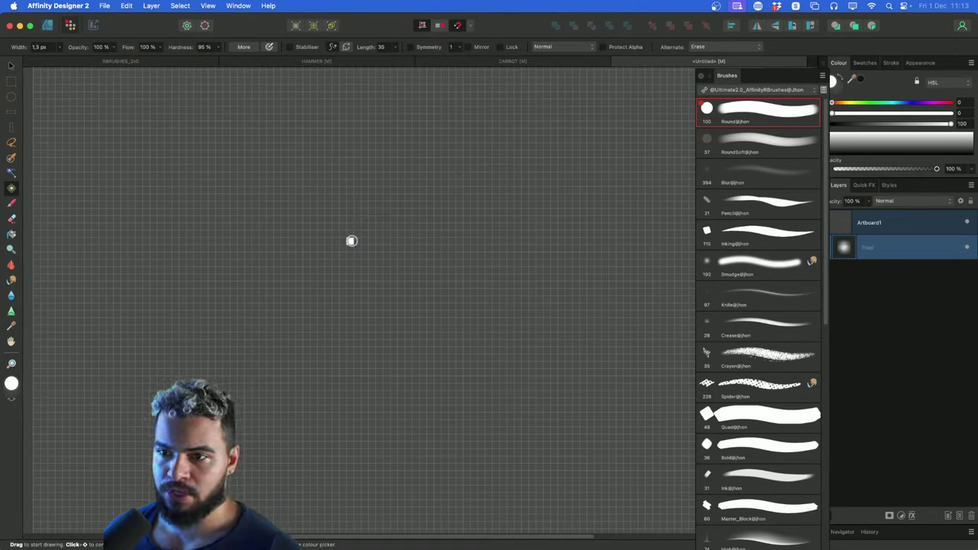
Draw a white blocky square outline about 1.3 px thick on the artboard with the Pixel Tool, undoing the first stroke
{"action": "mouse_move", "coordinate": [390, 190]}
{"action": "left_mouse_down"}
{"action": "mouse_move", "coordinate": [298, 189]}
{"action": "mouse_move", "coordinate": [255, 212]}
{"action": "mouse_move", "coordinate": [262, 305]}
{"action": "left_mouse_up"}
{"action": "key", "text": "super+z"}
{"action": "mouse_move", "coordinate": [263, 187]}
{"action": "left_mouse_down"}
{"action": "mouse_move", "coordinate": [263, 349]}
{"action": "mouse_move", "coordinate": [419, 352]}
{"action": "mouse_move", "coordinate": [262, 184]}
{"action": "mouse_move", "coordinate": [371, 188]}
{"action": "mouse_move", "coordinate": [408, 252]}
{"action": "mouse_move", "coordinate": [423, 349]}
{"action": "left_mouse_up"}
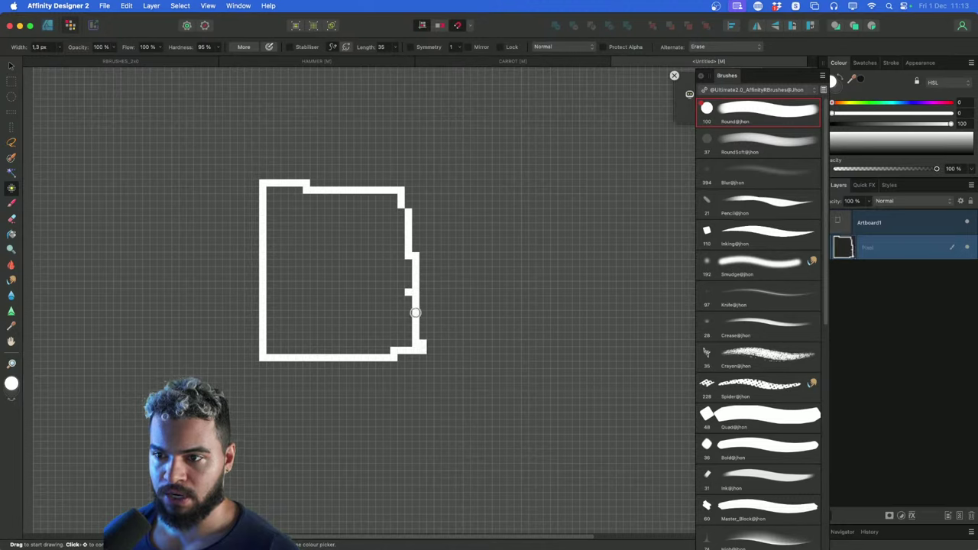
Add two legs, two square eyes, a loop on one side and a short mouth to the white square outline
{"action": "left_click_drag", "start_coordinate": [268, 359], "coordinate": [269, 396]}
{"action": "mouse_move", "coordinate": [305, 241]}
{"action": "left_mouse_down"}
{"action": "mouse_move", "coordinate": [293, 242]}
{"action": "mouse_move", "coordinate": [306, 263]}
{"action": "mouse_move", "coordinate": [307, 241]}
{"action": "left_mouse_up"}
{"action": "mouse_move", "coordinate": [376, 242]}
{"action": "left_mouse_down"}
{"action": "mouse_move", "coordinate": [355, 243]}
{"action": "mouse_move", "coordinate": [367, 246]}
{"action": "left_mouse_up"}
{"action": "mouse_move", "coordinate": [411, 231]}
{"action": "left_mouse_down"}
{"action": "mouse_move", "coordinate": [445, 301]}
{"action": "mouse_move", "coordinate": [428, 336]}
{"action": "mouse_move", "coordinate": [409, 344]}
{"action": "mouse_move", "coordinate": [377, 389]}
{"action": "left_mouse_up"}
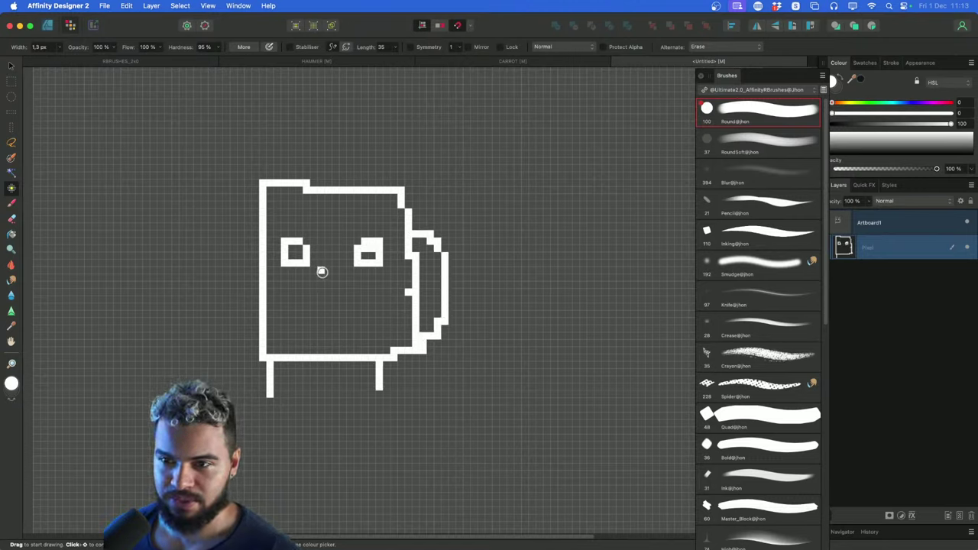
{"action": "left_click_drag", "start_coordinate": [317, 262], "coordinate": [344, 262]}
{"action": "key", "text": "e"}
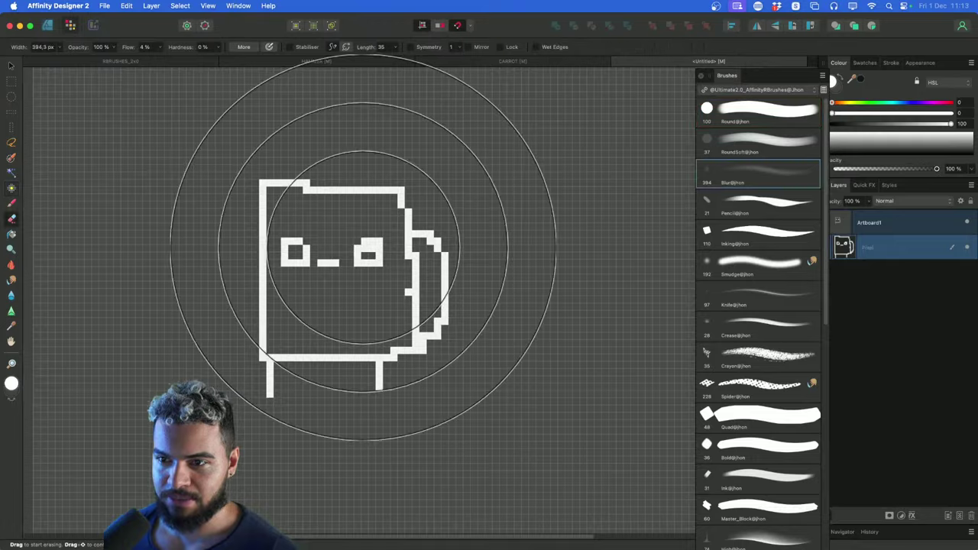
{"action": "scroll", "coordinate": [329, 271], "scroll_direction": "up", "scroll_amount": 2}
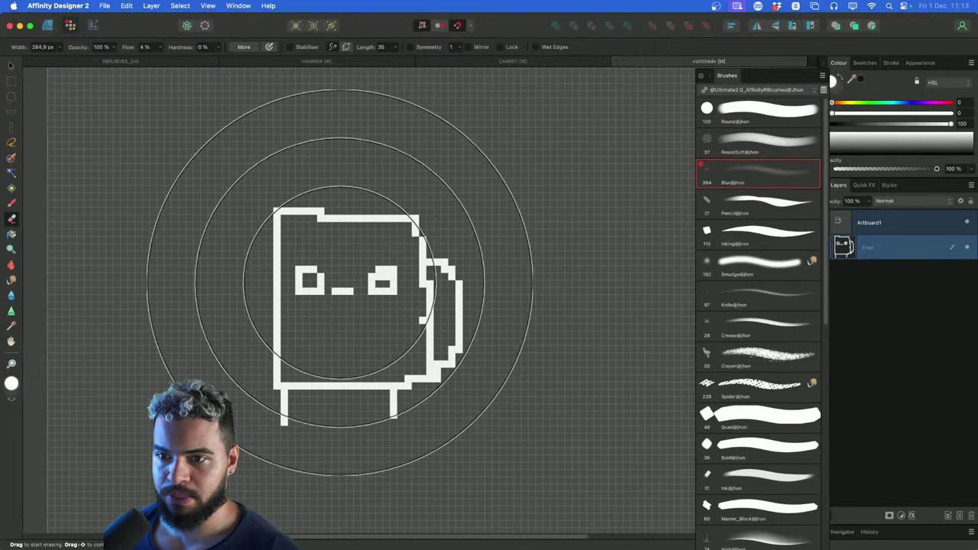
{"action": "key", "text": "b"}
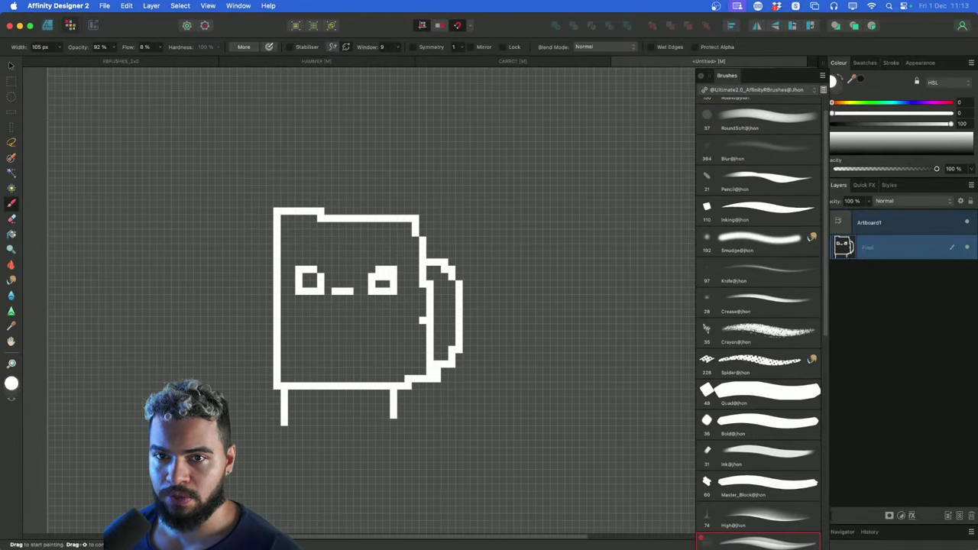
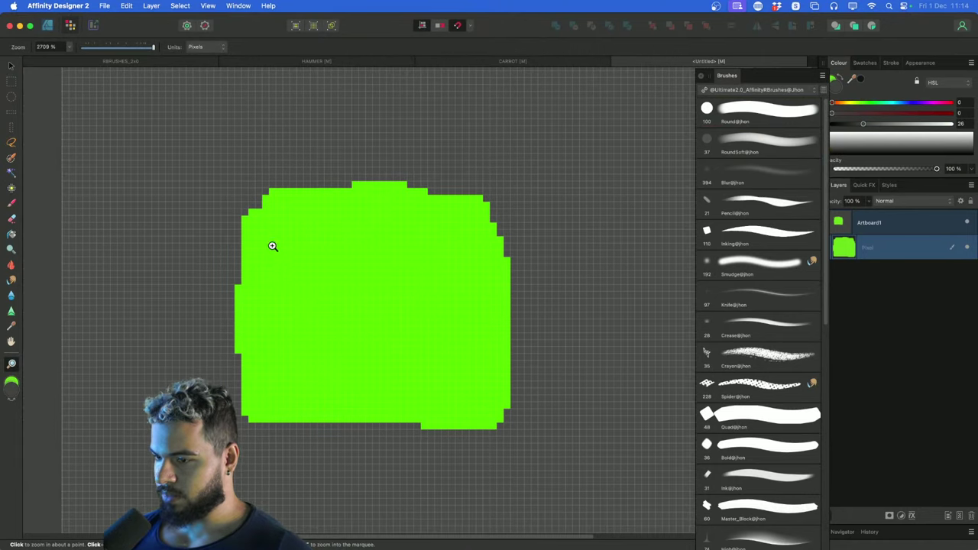
Fill out the green block's upper corners with the Pixel Tool in the same green, using a 6.3 px brush width
{"action": "left_click", "coordinate": [10, 189]}
{"action": "left_click_drag", "start_coordinate": [262, 232], "coordinate": [321, 209]}
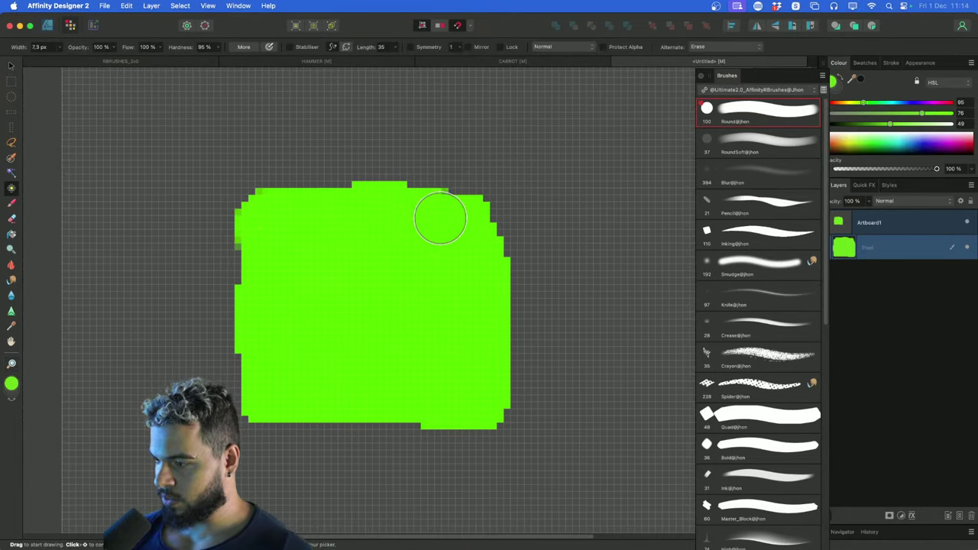
{"action": "left_click", "coordinate": [530, 157]}
{"action": "key", "text": "super+z"}
{"action": "key", "text": "bracketleft"}
{"action": "key", "text": "bracketleft"}
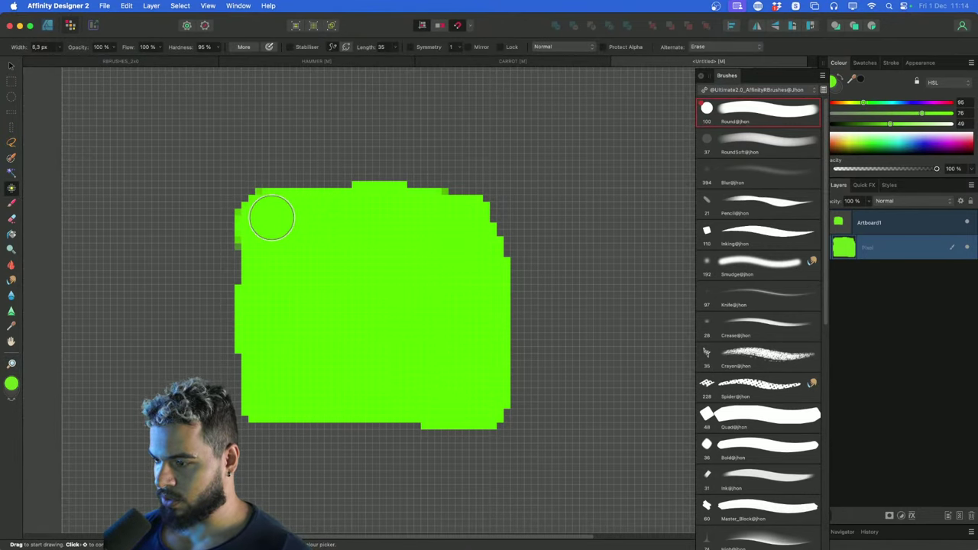
{"action": "mouse_move", "coordinate": [260, 214]}
{"action": "left_mouse_down"}
{"action": "mouse_move", "coordinate": [251, 264]}
{"action": "mouse_move", "coordinate": [253, 206]}
{"action": "mouse_move", "coordinate": [275, 192]}
{"action": "mouse_move", "coordinate": [482, 201]}
{"action": "mouse_move", "coordinate": [489, 215]}
{"action": "left_mouse_up"}
Set the colour to orange with hue 29 and paint the block's lower half, using a brush width of 4.3 px
{"action": "key", "text": "bracketleft"}
{"action": "key", "text": "bracketleft"}
{"action": "key", "text": "bracketleft"}
{"action": "key", "text": "bracketleft"}
{"action": "scroll", "coordinate": [477, 319], "scroll_direction": "down", "scroll_amount": 2}
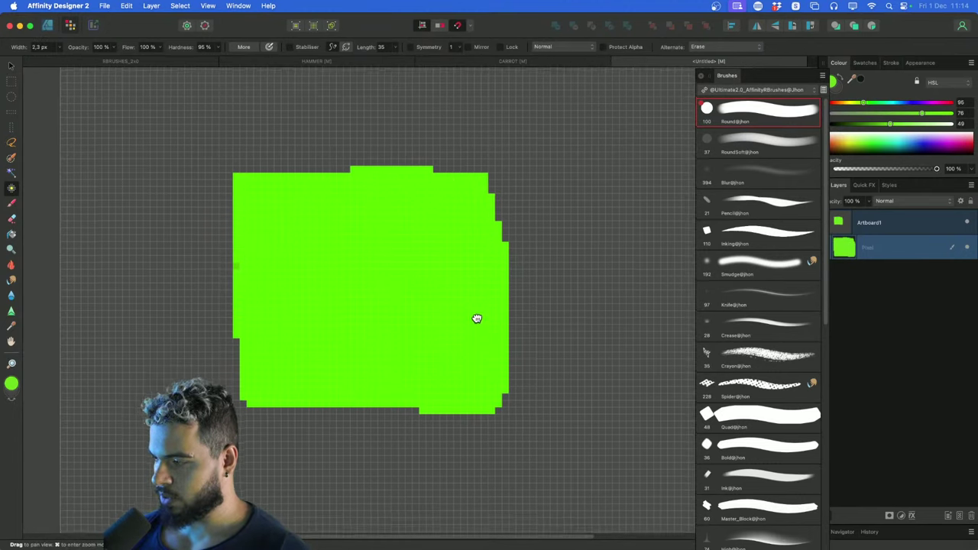
{"action": "left_click_drag", "start_coordinate": [861, 103], "coordinate": [841, 103]}
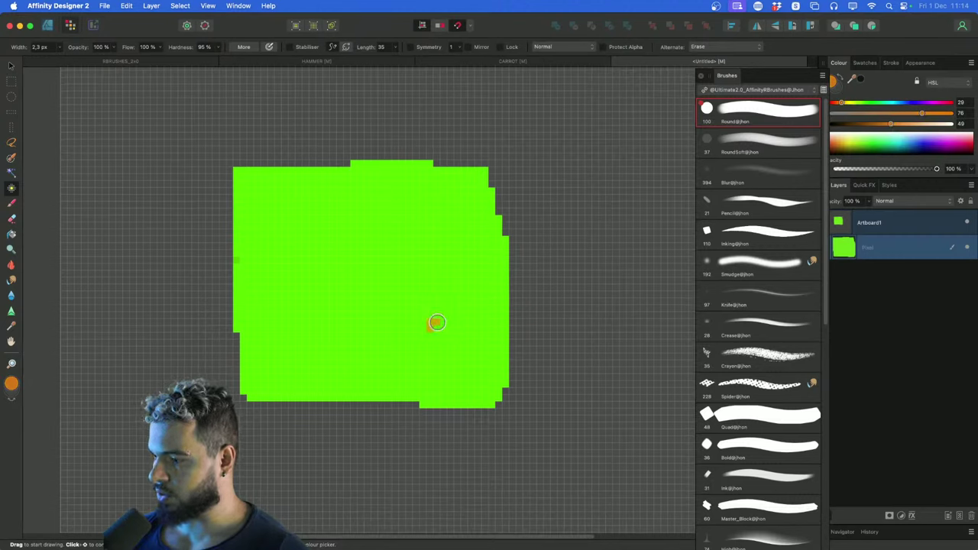
{"action": "left_click_drag", "start_coordinate": [479, 320], "coordinate": [480, 379]}
{"action": "key", "text": "bracketright"}
{"action": "key", "text": "bracketright"}
{"action": "mouse_move", "coordinate": [487, 320]}
{"action": "left_mouse_down"}
{"action": "mouse_move", "coordinate": [488, 404]}
{"action": "mouse_move", "coordinate": [492, 314]}
{"action": "mouse_move", "coordinate": [277, 317]}
{"action": "mouse_move", "coordinate": [260, 382]}
{"action": "mouse_move", "coordinate": [251, 304]}
{"action": "mouse_move", "coordinate": [260, 398]}
{"action": "mouse_move", "coordinate": [446, 398]}
{"action": "mouse_move", "coordinate": [342, 359]}
{"action": "mouse_move", "coordinate": [375, 332]}
{"action": "mouse_move", "coordinate": [294, 332]}
{"action": "mouse_move", "coordinate": [320, 374]}
{"action": "mouse_move", "coordinate": [307, 378]}
{"action": "mouse_move", "coordinate": [433, 348]}
{"action": "mouse_move", "coordinate": [422, 343]}
{"action": "mouse_move", "coordinate": [452, 368]}
{"action": "mouse_move", "coordinate": [415, 359]}
{"action": "mouse_move", "coordinate": [412, 343]}
{"action": "mouse_move", "coordinate": [470, 412]}
{"action": "mouse_move", "coordinate": [498, 358]}
{"action": "mouse_move", "coordinate": [489, 385]}
{"action": "mouse_move", "coordinate": [430, 416]}
{"action": "mouse_move", "coordinate": [260, 413]}
{"action": "left_mouse_up"}
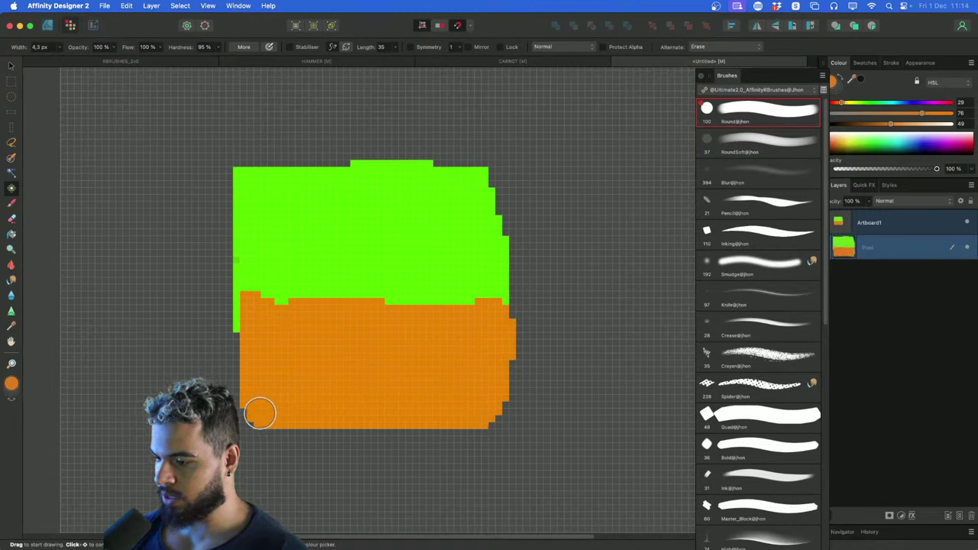
{"action": "left_click_drag", "start_coordinate": [252, 369], "coordinate": [248, 395]}
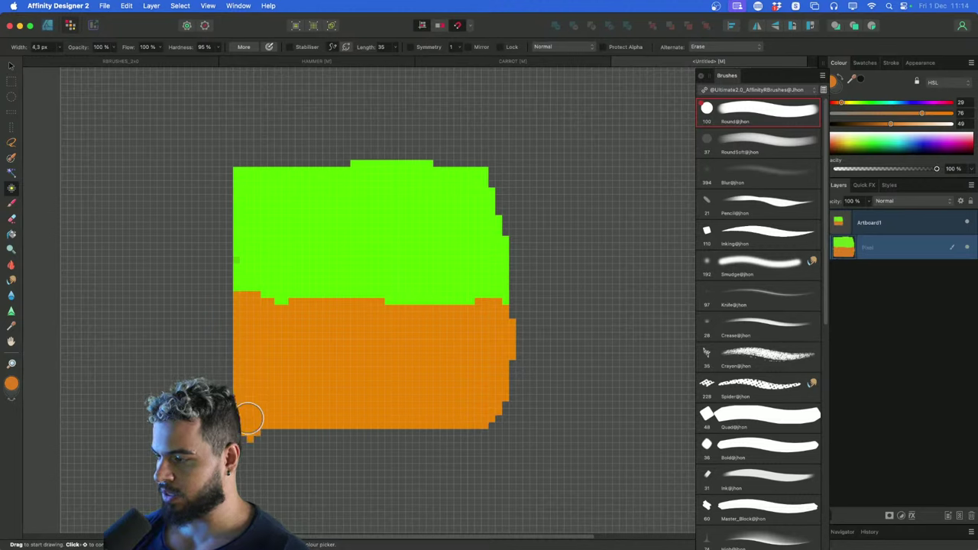
Darken the orange to lightness 29 and scatter small brown spots over the orange half, reducing the brush width to 1 px
{"action": "left_click_drag", "start_coordinate": [889, 125], "coordinate": [867, 125]}
{"action": "mouse_move", "coordinate": [300, 349]}
{"action": "left_mouse_down"}
{"action": "mouse_move", "coordinate": [319, 350]}
{"action": "mouse_move", "coordinate": [309, 349]}
{"action": "left_mouse_up"}
{"action": "key", "text": "bracketleft"}
{"action": "key", "text": "bracketleft"}
{"action": "key", "text": "bracketleft"}
{"action": "key", "text": "bracketleft"}
{"action": "left_click_drag", "start_coordinate": [446, 338], "coordinate": [416, 340]}
{"action": "left_click_drag", "start_coordinate": [351, 404], "coordinate": [380, 404]}
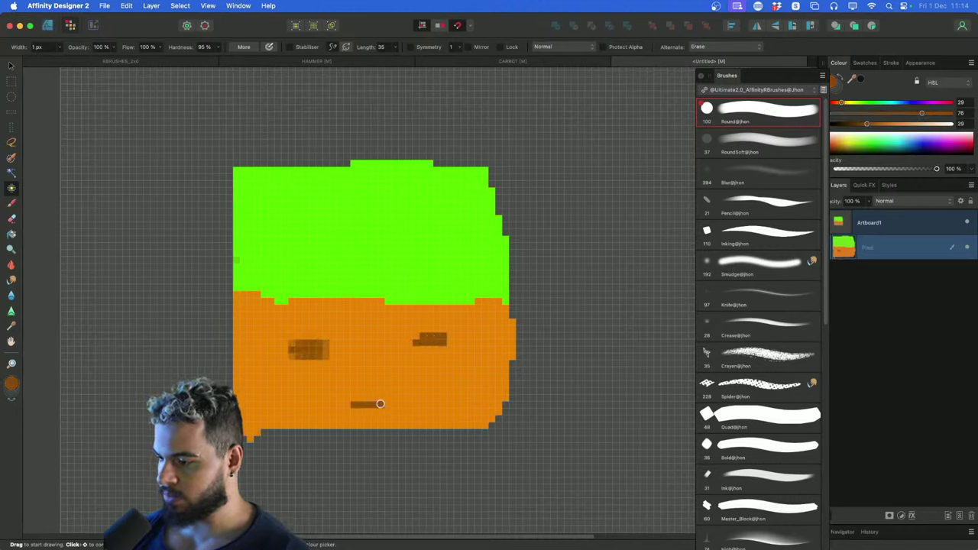
{"action": "left_click_drag", "start_coordinate": [473, 379], "coordinate": [448, 378]}
{"action": "left_click_drag", "start_coordinate": [265, 388], "coordinate": [271, 388]}
{"action": "left_click_drag", "start_coordinate": [382, 322], "coordinate": [358, 328]}
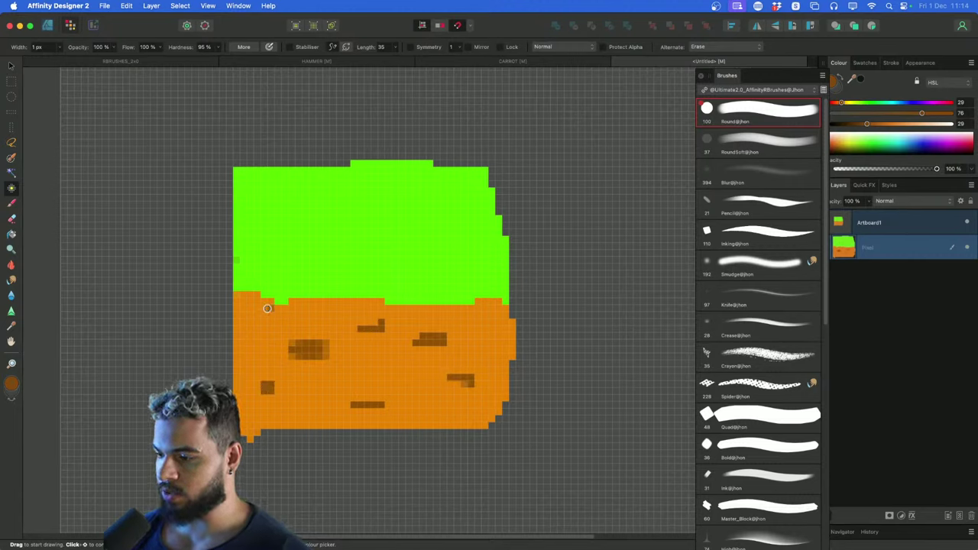
Paint a dark brown band along the boundary between the green and orange halves
{"action": "mouse_move", "coordinate": [237, 303]}
{"action": "left_mouse_down"}
{"action": "mouse_move", "coordinate": [442, 313]}
{"action": "mouse_move", "coordinate": [514, 292]}
{"action": "mouse_move", "coordinate": [298, 374]}
{"action": "left_mouse_up"}
{"action": "key", "text": "z"}
{"action": "key", "text": "space"}
{"action": "mouse_move", "coordinate": [423, 296]}
{"action": "left_mouse_down"}
{"action": "mouse_move", "coordinate": [478, 288]}
{"action": "mouse_move", "coordinate": [450, 303]}
{"action": "left_mouse_up"}
Highlight the grass's upper edge in light green (hue 94, saturation 98, lightness 68) and add dashes in green of lightness 35
{"action": "key", "text": "b"}
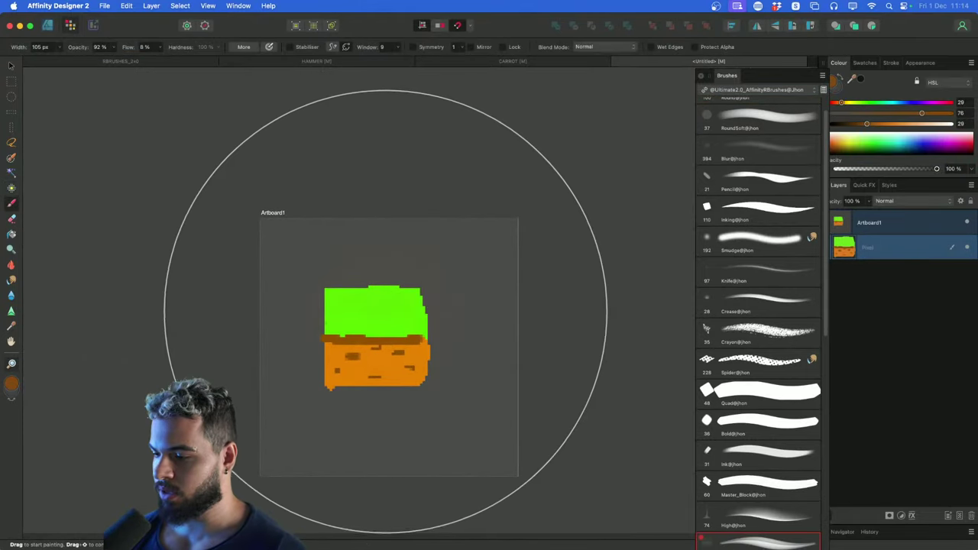
{"action": "left_click", "coordinate": [11, 187]}
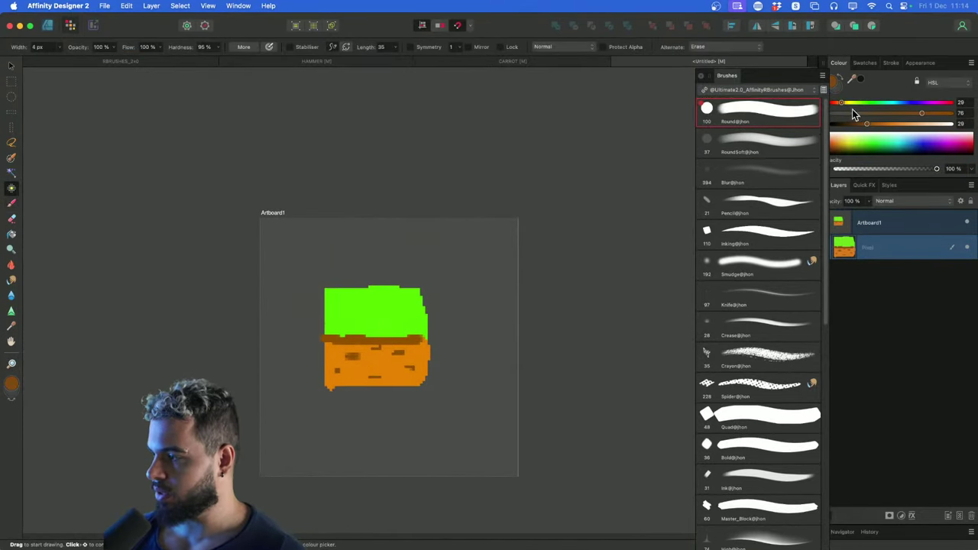
{"action": "mouse_move", "coordinate": [852, 104]}
{"action": "left_mouse_down"}
{"action": "mouse_move", "coordinate": [901, 124]}
{"action": "mouse_move", "coordinate": [863, 103]}
{"action": "left_mouse_up"}
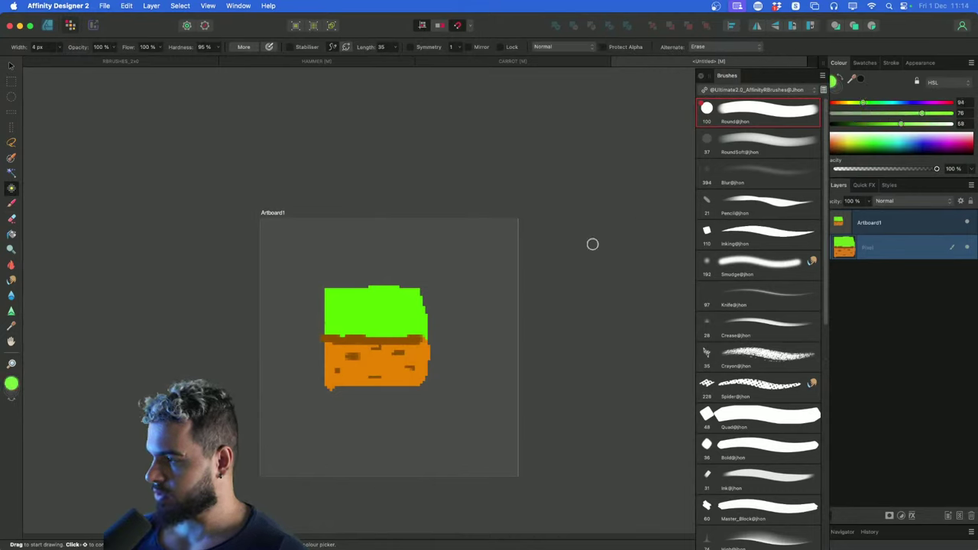
{"action": "left_click_drag", "start_coordinate": [921, 113], "coordinate": [949, 113]}
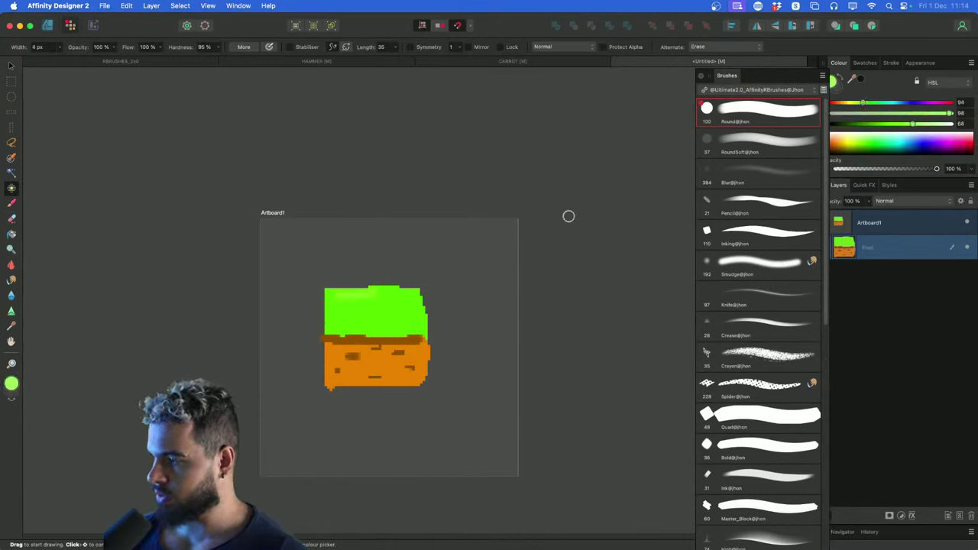
{"action": "mouse_move", "coordinate": [366, 292]}
{"action": "left_mouse_down"}
{"action": "mouse_move", "coordinate": [410, 293]}
{"action": "mouse_move", "coordinate": [330, 293]}
{"action": "mouse_move", "coordinate": [329, 303]}
{"action": "mouse_move", "coordinate": [411, 293]}
{"action": "left_mouse_up"}
{"action": "left_click_drag", "start_coordinate": [912, 123], "coordinate": [854, 132]}
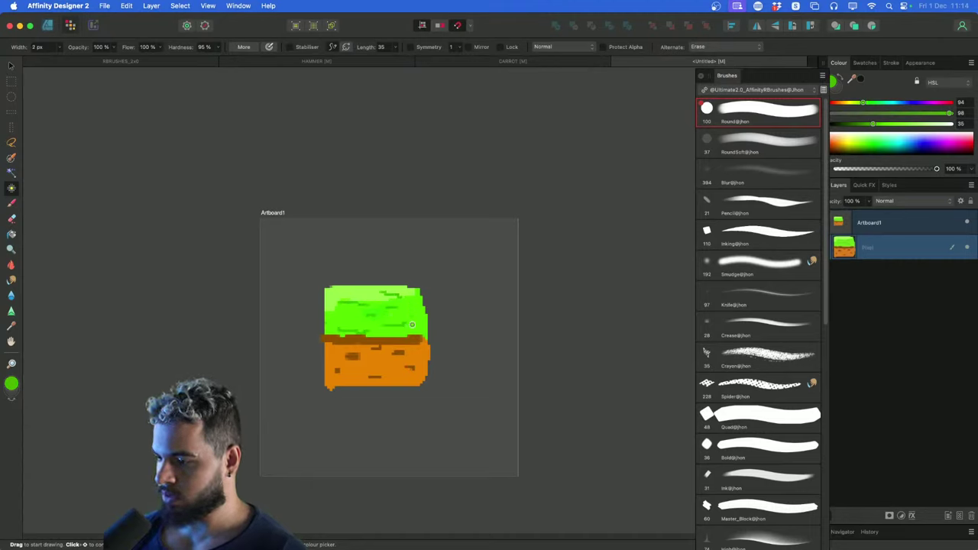
Sample the brown from a spot and shade the orange half's lower and side edges with 2 px and 3 px brush widths
{"action": "left_click", "coordinate": [403, 355], "text": "alt"}
{"action": "left_click_drag", "start_coordinate": [350, 376], "coordinate": [389, 376]}
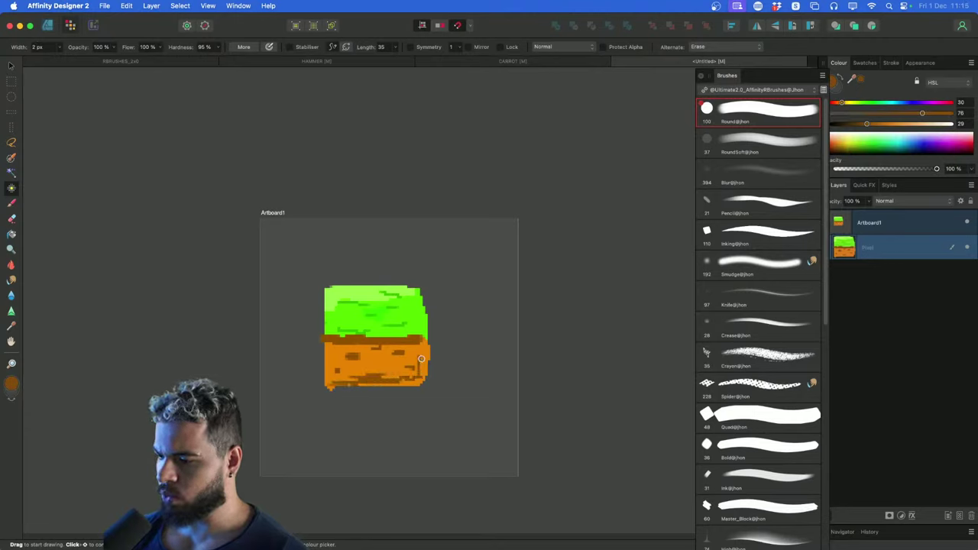
{"action": "key", "text": "]"}
{"action": "mouse_move", "coordinate": [422, 351]}
{"action": "left_mouse_down"}
{"action": "mouse_move", "coordinate": [408, 382]}
{"action": "mouse_move", "coordinate": [347, 385]}
{"action": "mouse_move", "coordinate": [336, 381]}
{"action": "mouse_move", "coordinate": [334, 353]}
{"action": "mouse_move", "coordinate": [338, 392]}
{"action": "left_mouse_up"}
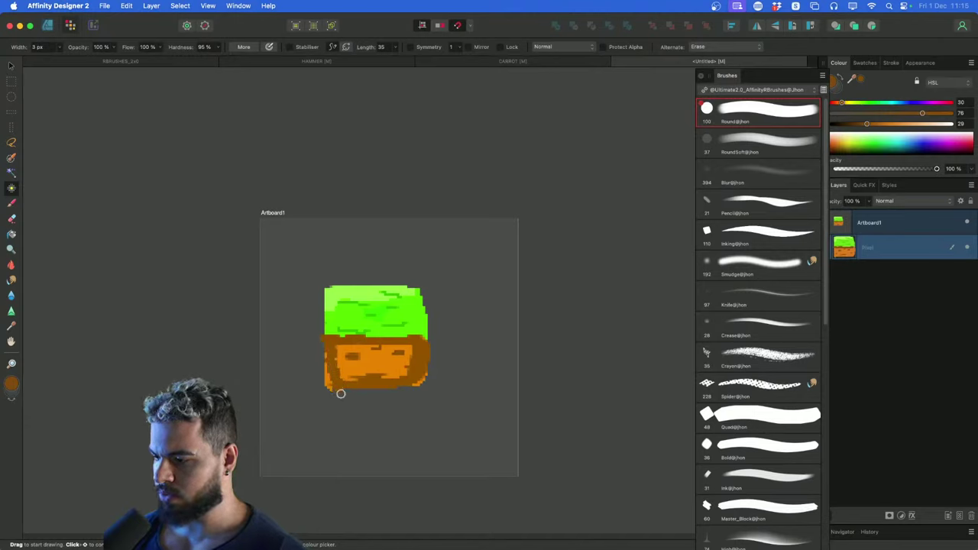
Try the Erase Brush Tool with the Round brush on the block's edge and undo the erasing
{"action": "key", "text": "e"}
{"action": "left_click", "coordinate": [724, 115]}
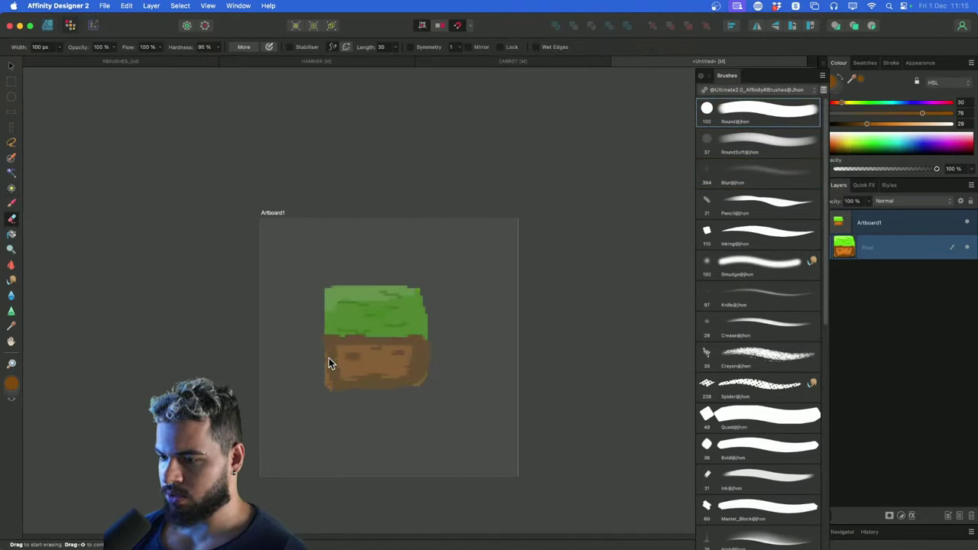
{"action": "key", "text": "["}
{"action": "key", "text": "["}
{"action": "key", "text": "super+z"}
{"action": "key", "text": "super+z"}
{"action": "key", "text": "super+z"}
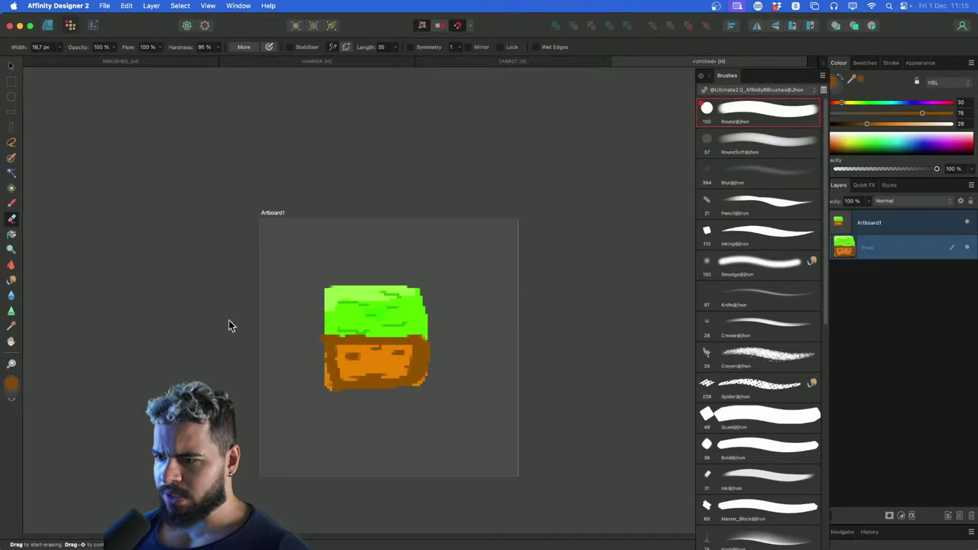
Review the Pixel Tool's Alternate options and keep Erase selected
{"action": "left_click", "coordinate": [10, 190]}
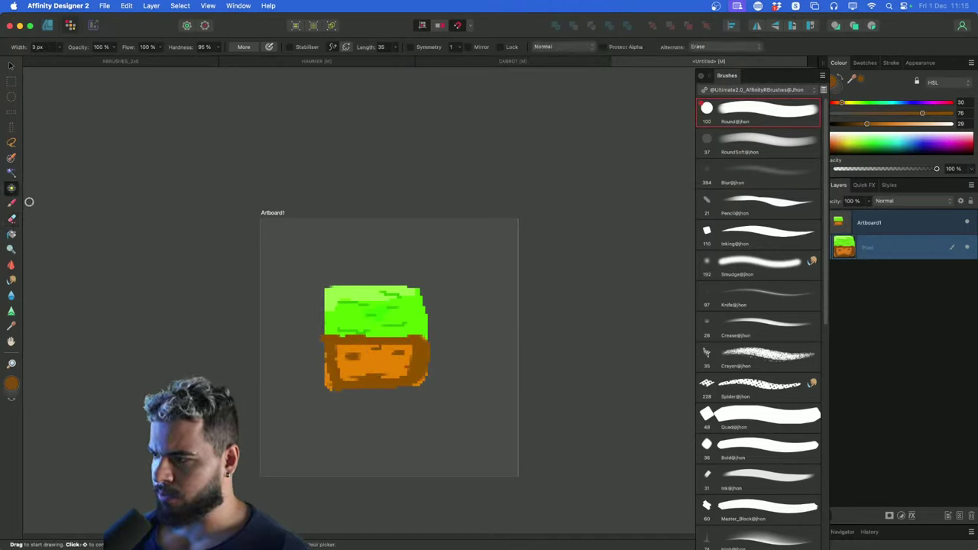
{"action": "left_click", "coordinate": [714, 47]}
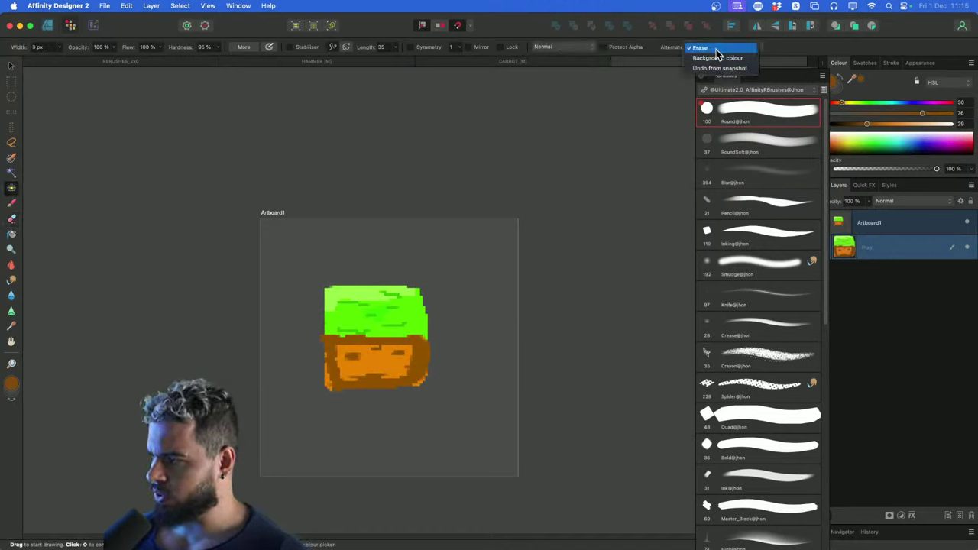
{"action": "left_click", "coordinate": [716, 51]}
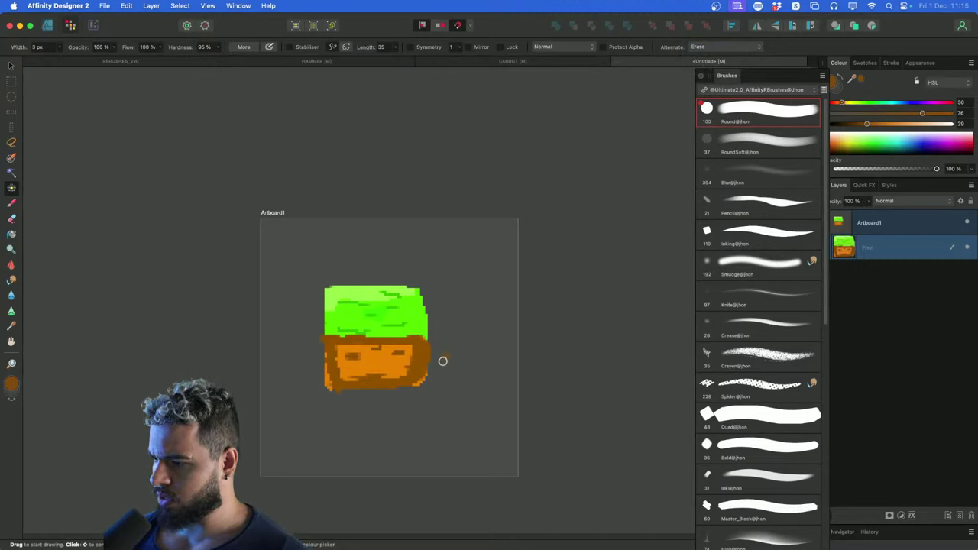
{"action": "left_click", "coordinate": [707, 48]}
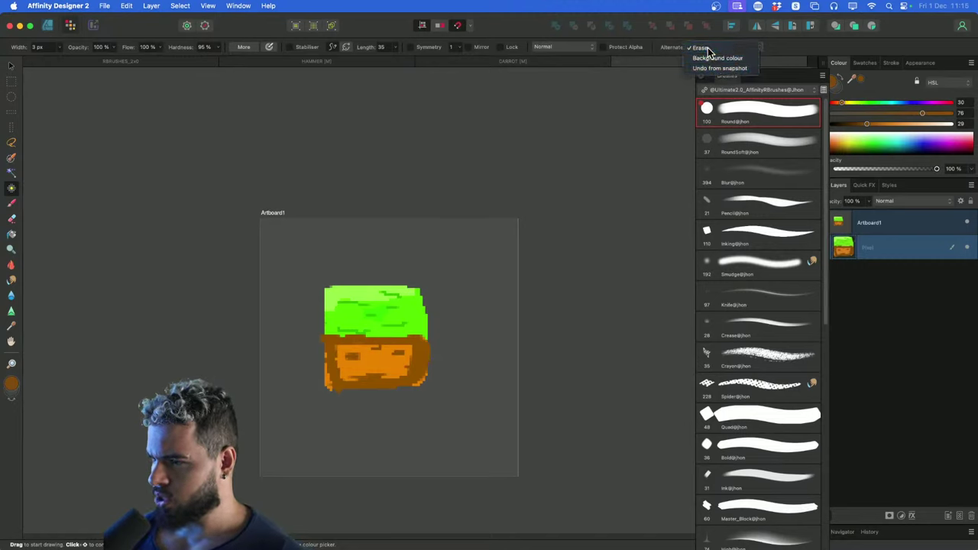
{"action": "left_click", "coordinate": [709, 49]}
Paint a diagonal brown test stroke beside the block with the Pixel Tool and undo it
{"action": "key", "text": "e"}
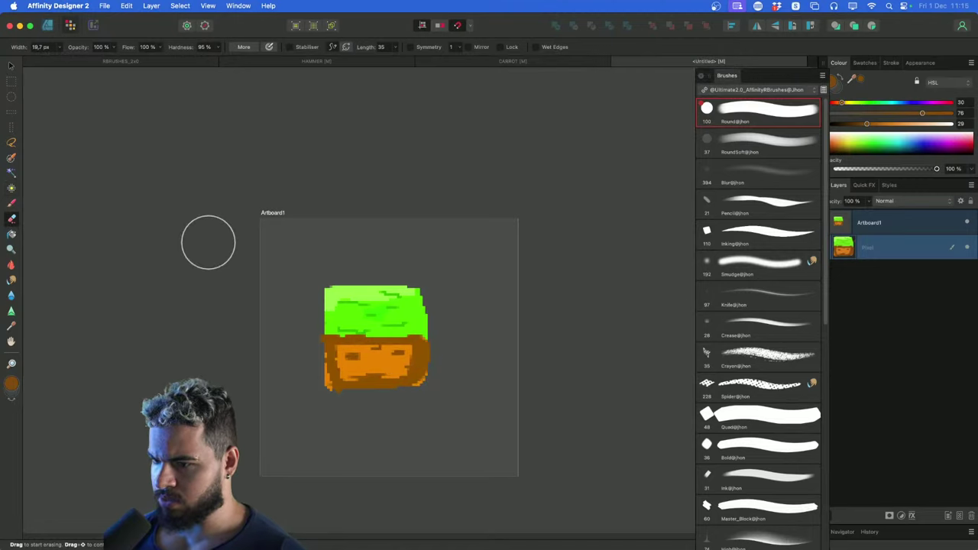
{"action": "left_click", "coordinate": [10, 189]}
{"action": "left_click_drag", "start_coordinate": [491, 319], "coordinate": [422, 417]}
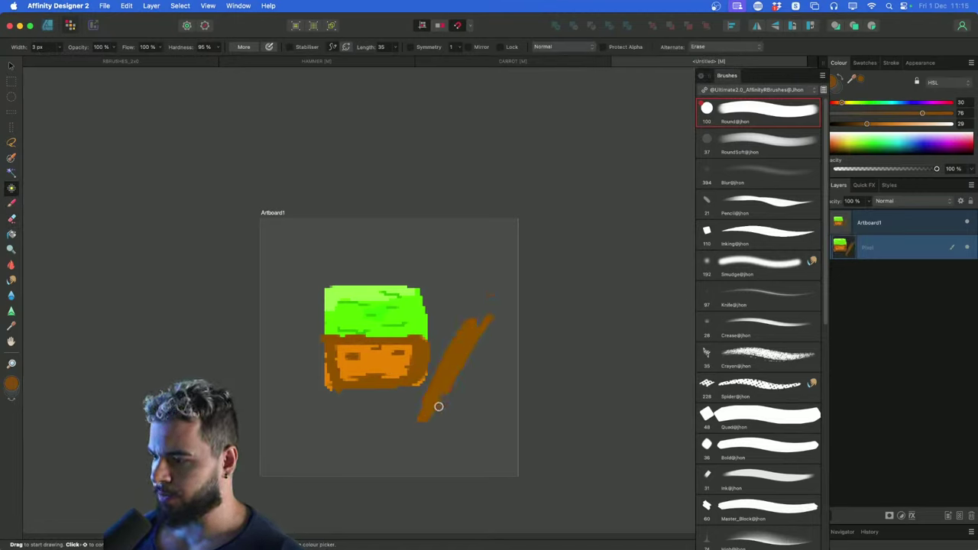
{"action": "key", "text": "super+z"}
Paint a solid, hard-edged brown test shape beside the block with the Pixel Tool at 3 px width
{"action": "key", "text": "z"}
{"action": "mouse_move", "coordinate": [423, 356]}
{"action": "left_mouse_down"}
{"action": "mouse_move", "coordinate": [448, 343]}
{"action": "mouse_move", "coordinate": [450, 322]}
{"action": "left_mouse_up"}
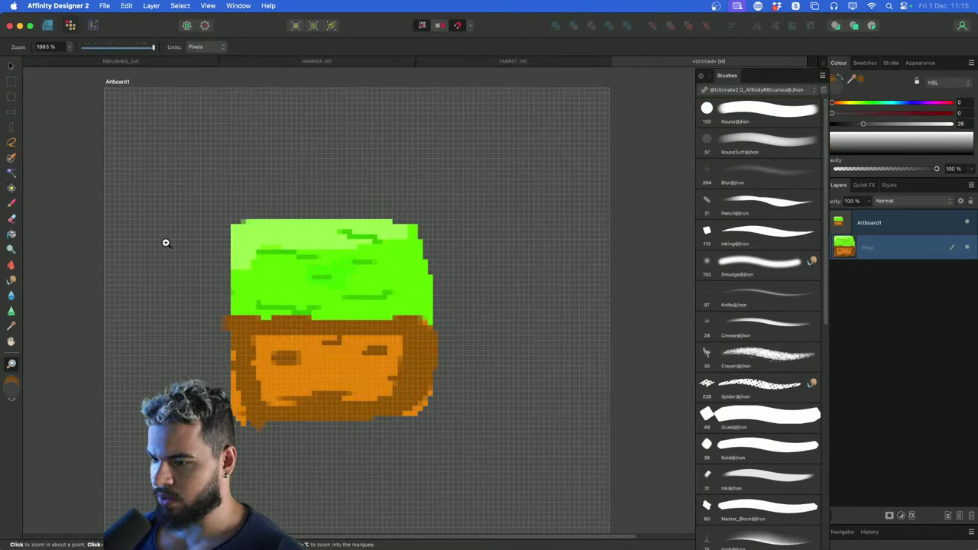
{"action": "left_click", "coordinate": [11, 188]}
{"action": "scroll", "coordinate": [404, 279], "scroll_direction": "down", "scroll_amount": 2}
{"action": "scroll", "coordinate": [402, 290], "scroll_direction": "down", "scroll_amount": 3}
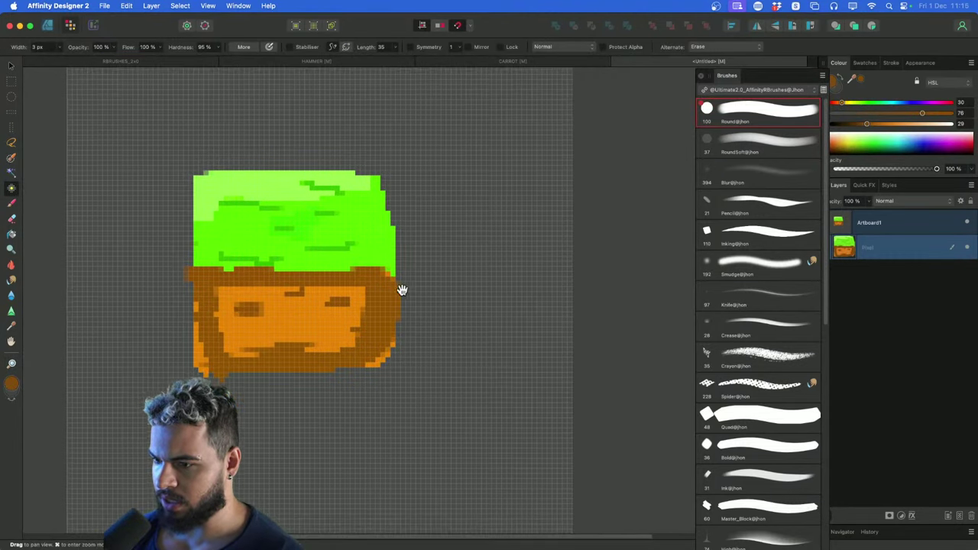
{"action": "scroll", "coordinate": [360, 279], "scroll_direction": "right", "scroll_amount": 2}
{"action": "mouse_move", "coordinate": [434, 258]}
{"action": "left_mouse_down"}
{"action": "mouse_move", "coordinate": [396, 387]}
{"action": "mouse_move", "coordinate": [385, 336]}
{"action": "left_mouse_up"}
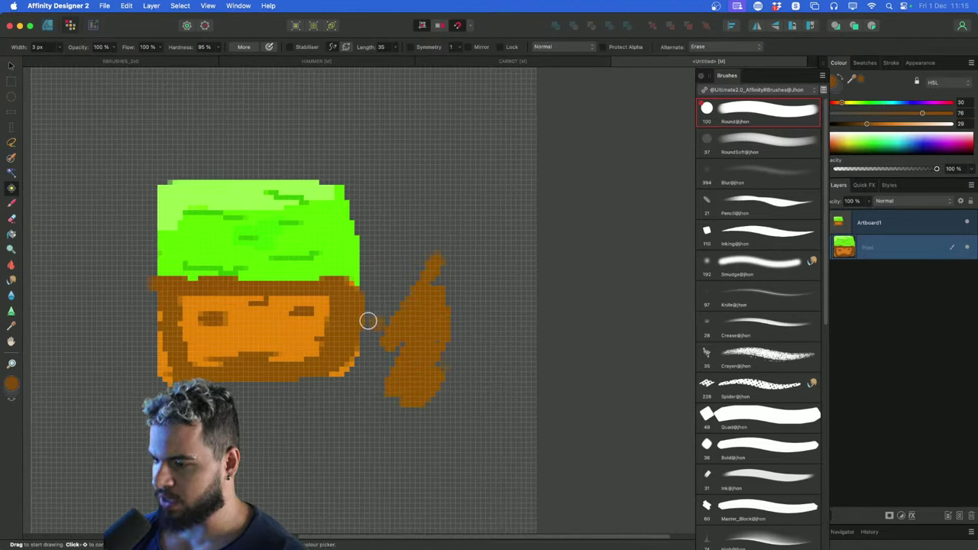
Reduce the Paint Brush Tool's width to 7.8 px and paint a soft brown stroke over the test shape for comparison
{"action": "left_click", "coordinate": [11, 204]}
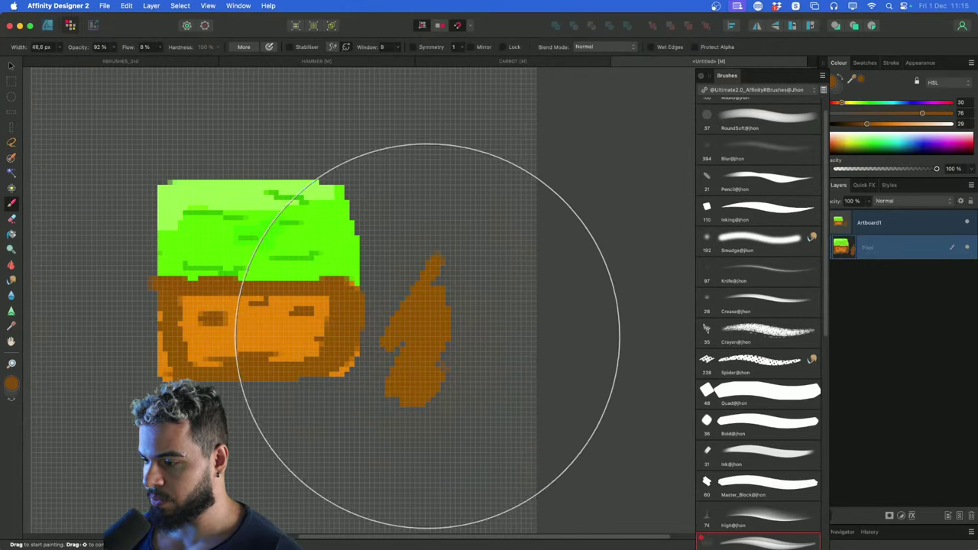
{"action": "key", "text": "bracketleft"}
{"action": "key", "text": "bracketleft"}
{"action": "key", "text": "bracketleft"}
{"action": "key", "text": "bracketleft"}
{"action": "key", "text": "bracketleft"}
{"action": "key", "text": "bracketleft"}
{"action": "key", "text": "bracketleft"}
{"action": "key", "text": "bracketleft"}
{"action": "mouse_move", "coordinate": [455, 263]}
{"action": "left_mouse_down"}
{"action": "mouse_move", "coordinate": [400, 403]}
{"action": "mouse_move", "coordinate": [385, 402]}
{"action": "left_mouse_up"}
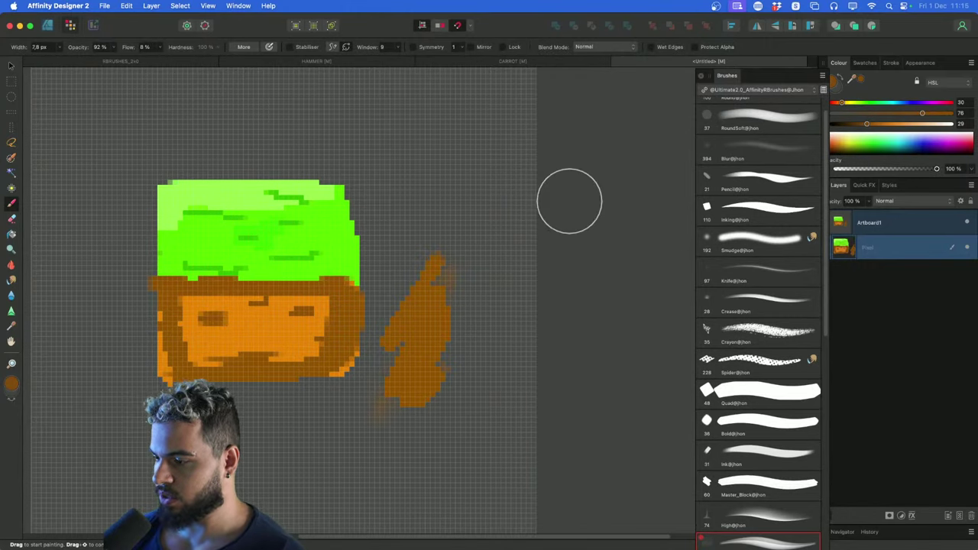
Try a dab with another brush on the brown test shape and undo the test marks beside the block
{"action": "left_click", "coordinate": [713, 129]}
{"action": "mouse_move", "coordinate": [443, 303]}
{"action": "left_mouse_down"}
{"action": "mouse_move", "coordinate": [441, 337]}
{"action": "mouse_move", "coordinate": [445, 311]}
{"action": "mouse_move", "coordinate": [418, 404]}
{"action": "mouse_move", "coordinate": [439, 303]}
{"action": "left_mouse_up"}
{"action": "key", "text": "super+z"}
{"action": "key", "text": "super+z"}
{"action": "key", "text": "e"}
{"action": "key", "text": "z"}
{"action": "left_click_drag", "start_coordinate": [497, 278], "coordinate": [466, 290]}
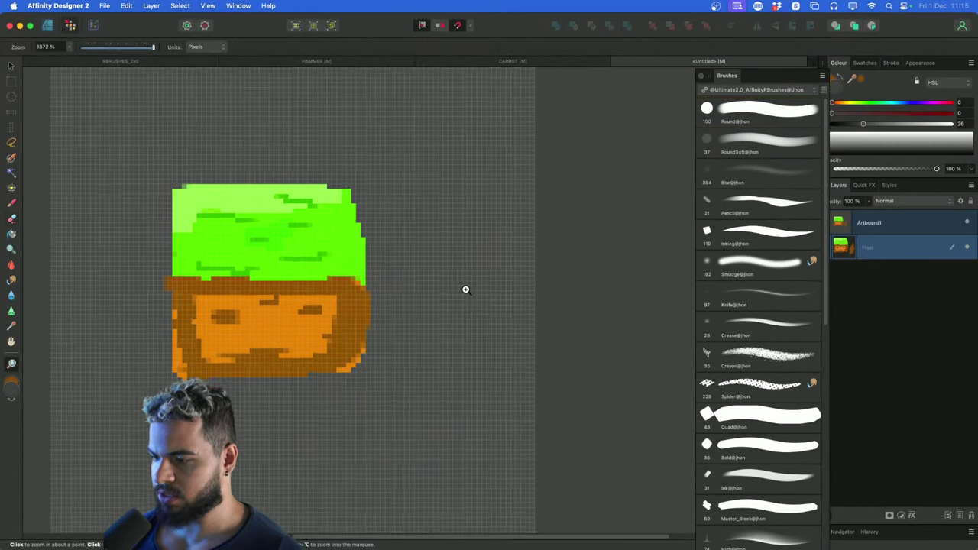
Fit the artboard in view, paint a brown Pixel Tool test stroke across the block's side and undo it
{"action": "key", "text": "super+0"}
{"action": "key", "text": "b"}
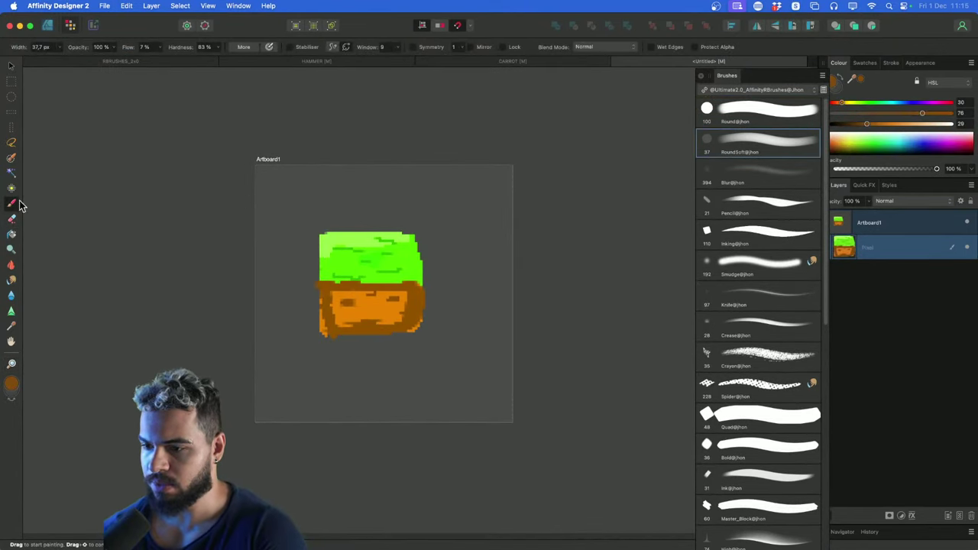
{"action": "key", "text": "b"}
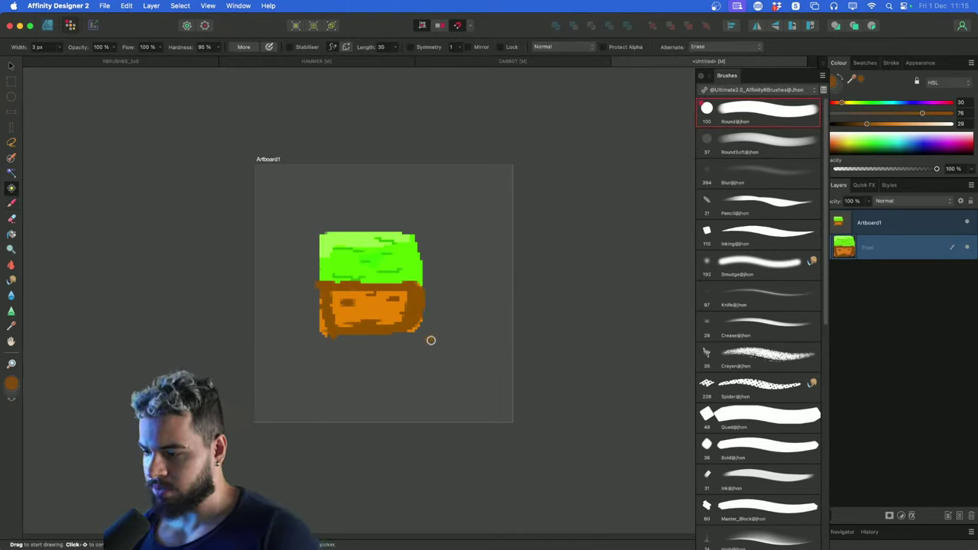
{"action": "left_click_drag", "start_coordinate": [391, 285], "coordinate": [455, 274]}
{"action": "key", "text": "super+z"}
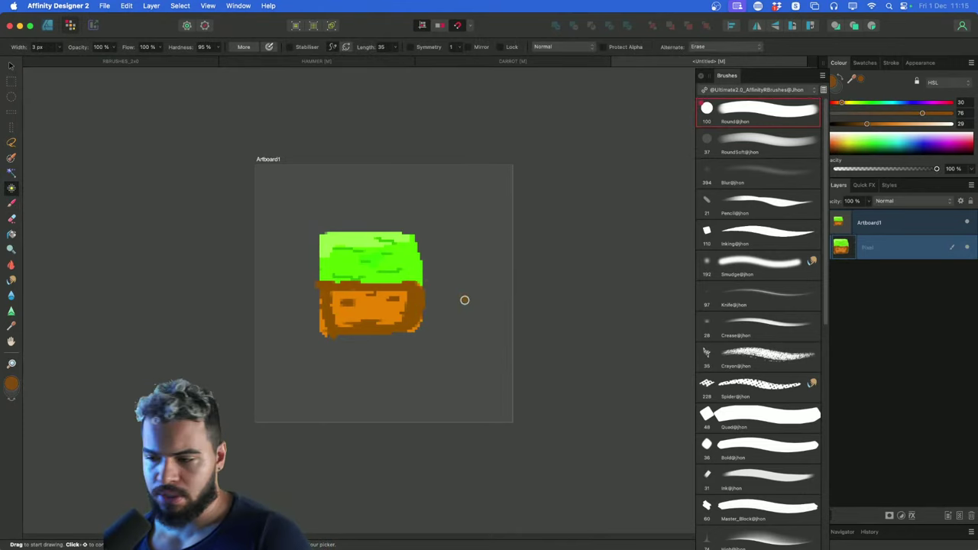
Select the grass block with the Move Tool and hide its Pixel layer
{"action": "key", "text": "v"}
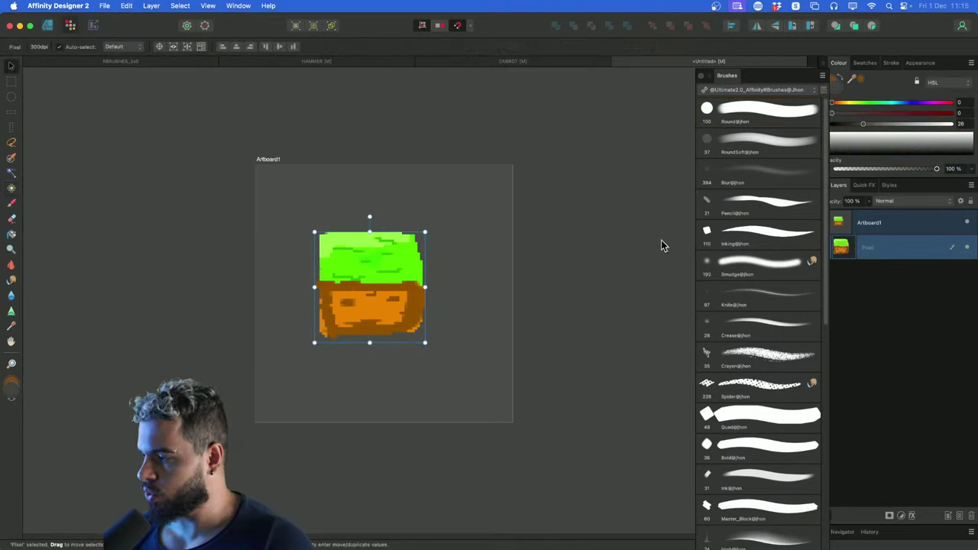
{"action": "left_click", "coordinate": [966, 249]}
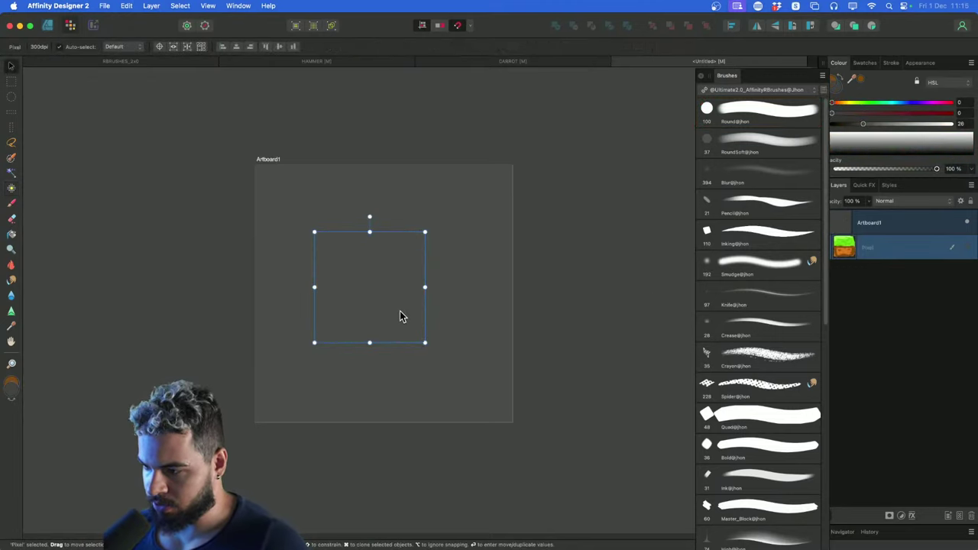
{"action": "scroll", "coordinate": [397, 313], "scroll_direction": "left", "scroll_amount": 1}
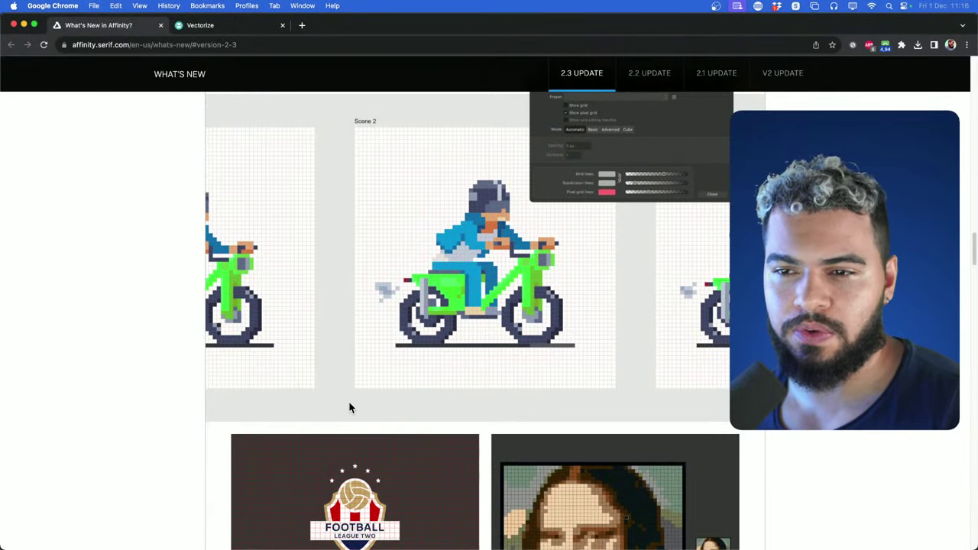
On the What's New in Affinity page in Chrome, expand and read the section on creating and placing password-protected PDFs
{"action": "scroll", "coordinate": [355, 413], "scroll_direction": "down", "scroll_amount": 2}
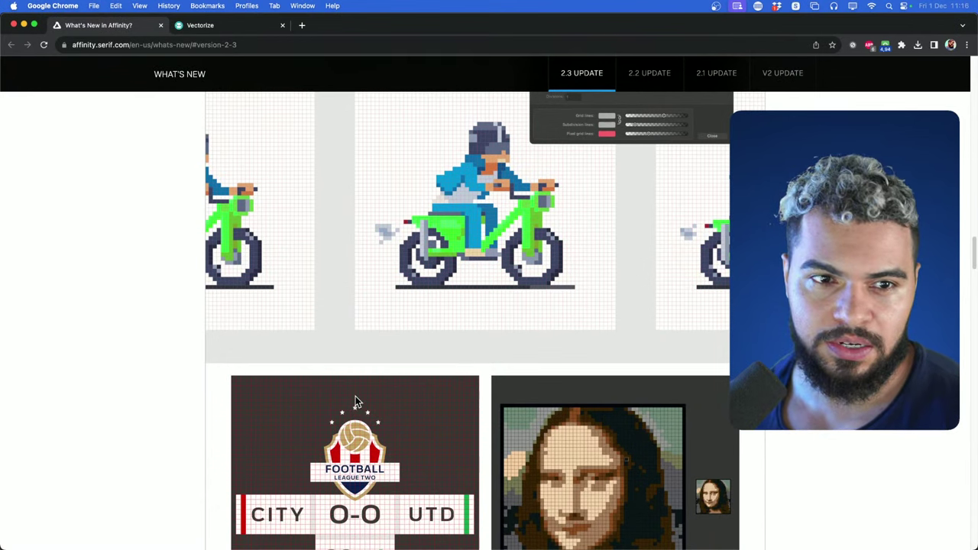
{"action": "scroll", "coordinate": [351, 395], "scroll_direction": "down", "scroll_amount": 5}
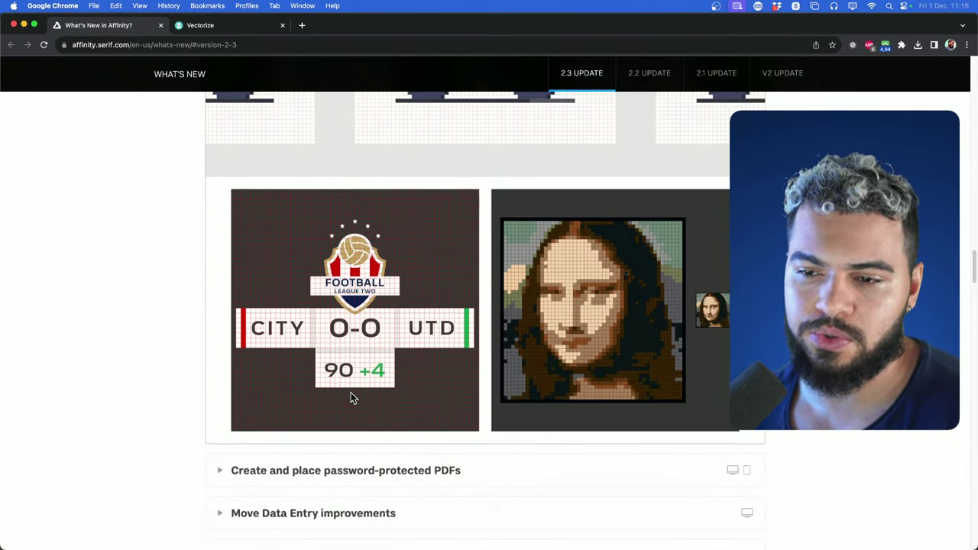
{"action": "scroll", "coordinate": [340, 388], "scroll_direction": "down", "scroll_amount": 2}
{"action": "scroll", "coordinate": [323, 384], "scroll_direction": "down", "scroll_amount": 2}
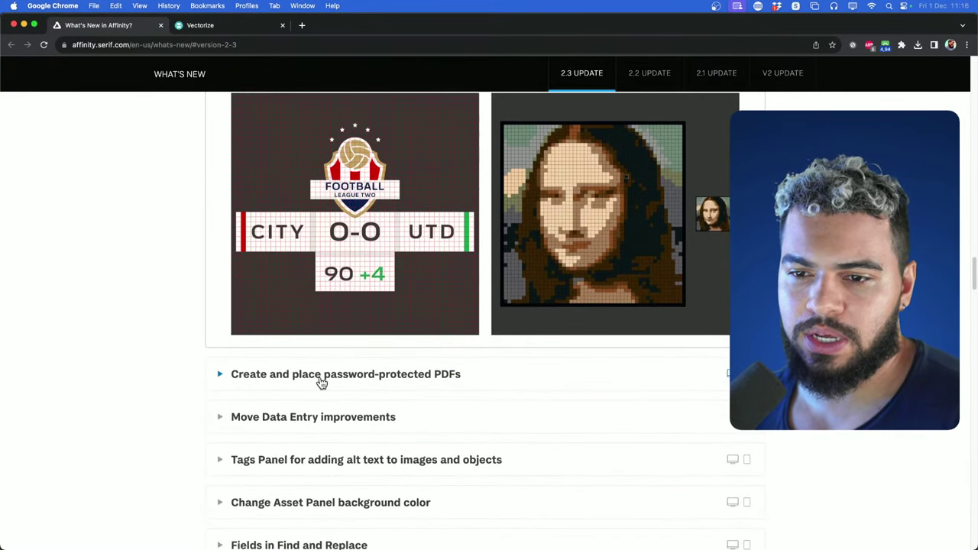
{"action": "left_click", "coordinate": [255, 372]}
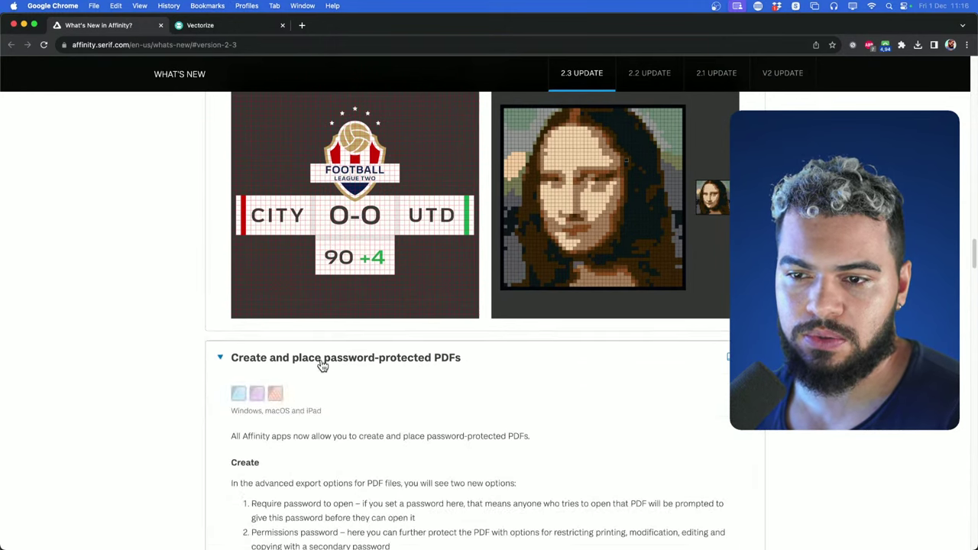
{"action": "scroll", "coordinate": [359, 328], "scroll_direction": "down", "scroll_amount": 2}
{"action": "scroll", "coordinate": [434, 287], "scroll_direction": "down", "scroll_amount": 1}
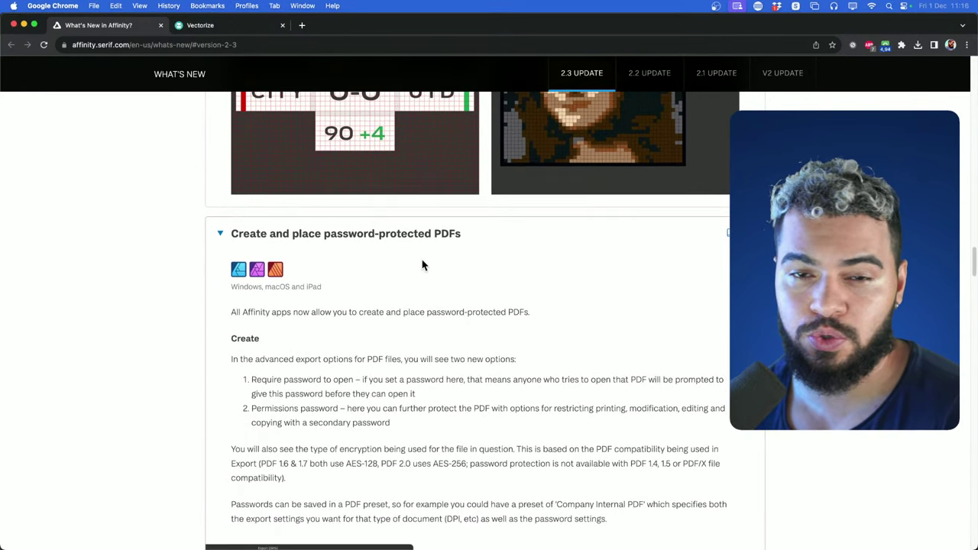
{"action": "scroll", "coordinate": [442, 233], "scroll_direction": "down", "scroll_amount": 6}
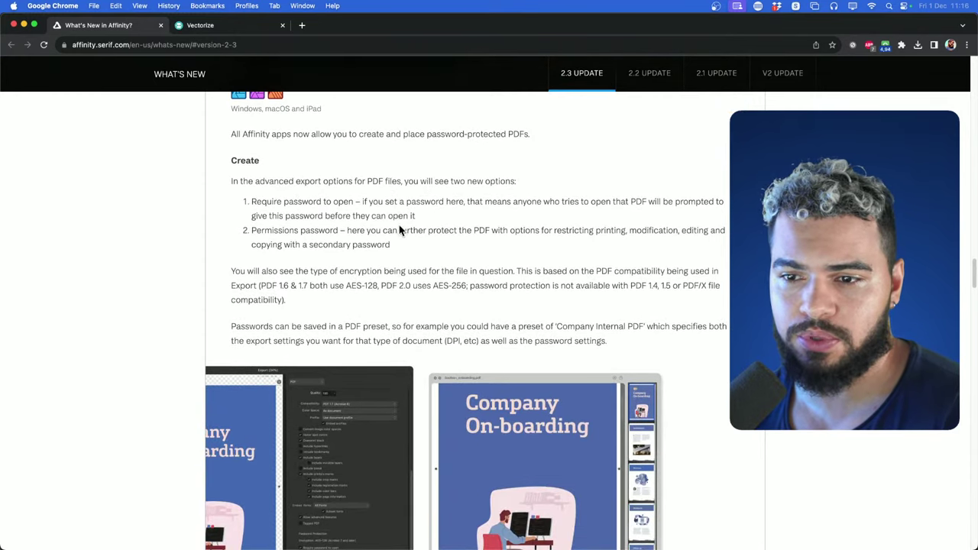
{"action": "scroll", "coordinate": [348, 289], "scroll_direction": "down", "scroll_amount": 7}
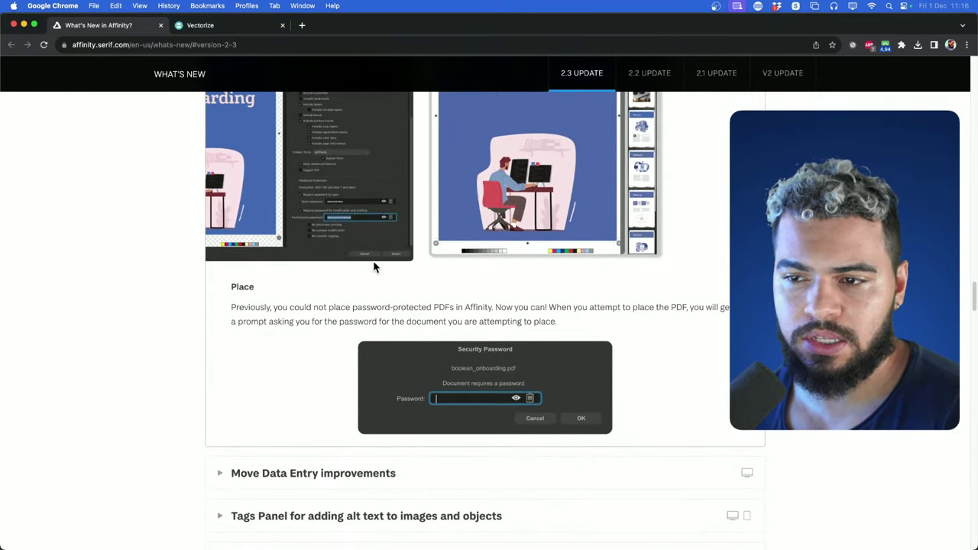
{"action": "scroll", "coordinate": [374, 271], "scroll_direction": "down", "scroll_amount": 4}
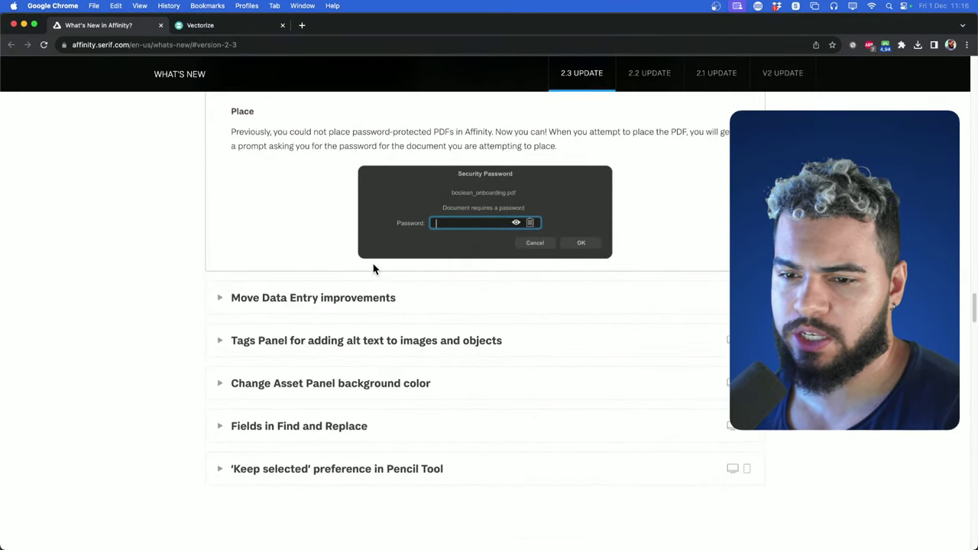
Expand the Move Data Entry improvements section and examine its text and Move / Duplicate example
{"action": "left_click", "coordinate": [245, 306]}
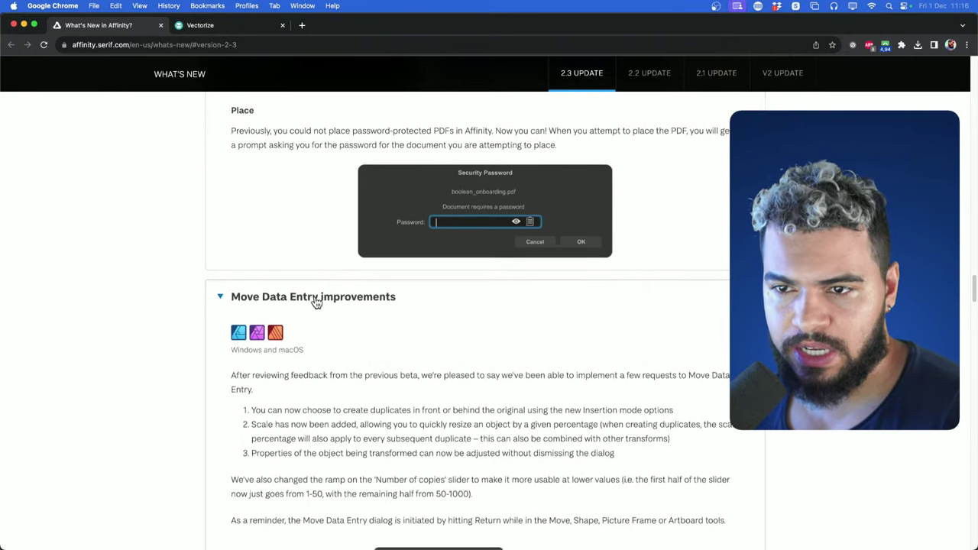
{"action": "scroll", "coordinate": [336, 253], "scroll_direction": "down", "scroll_amount": 3}
{"action": "scroll", "coordinate": [325, 309], "scroll_direction": "down", "scroll_amount": 3}
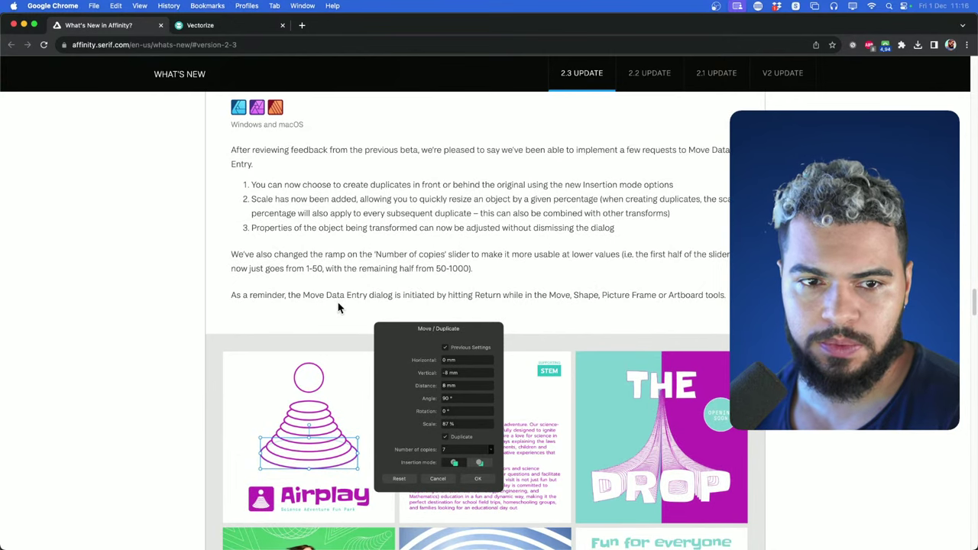
{"action": "scroll", "coordinate": [357, 514], "scroll_direction": "down", "scroll_amount": 1}
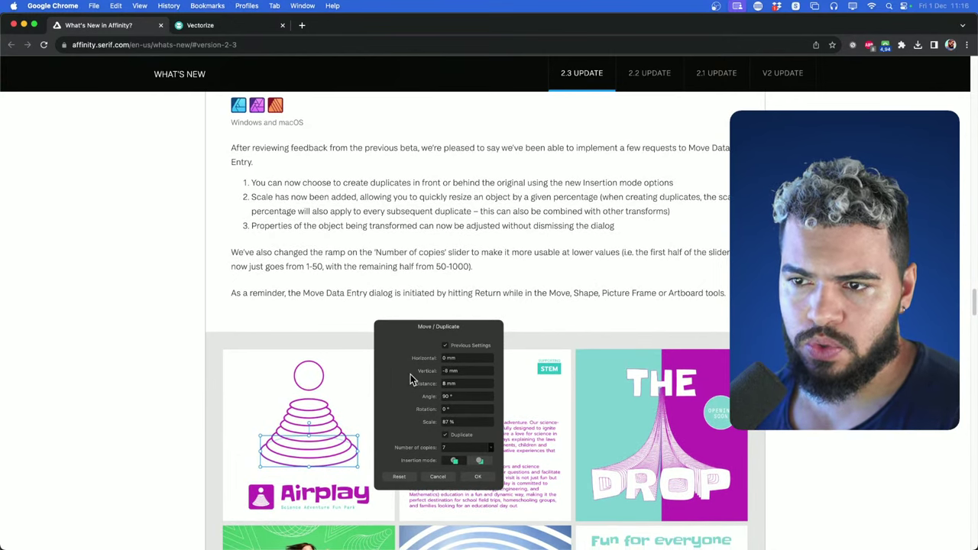
{"action": "scroll", "coordinate": [411, 380], "scroll_direction": "down", "scroll_amount": 3}
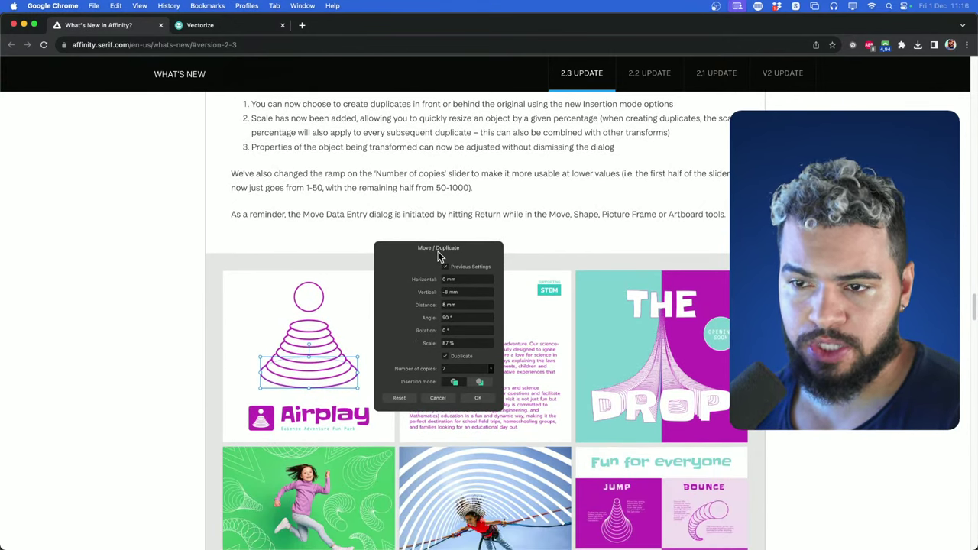
Switch to Affinity Designer and bring up the CARROT document zoomed in on the beige rounded square
{"action": "mouse_move", "coordinate": [306, 529]}
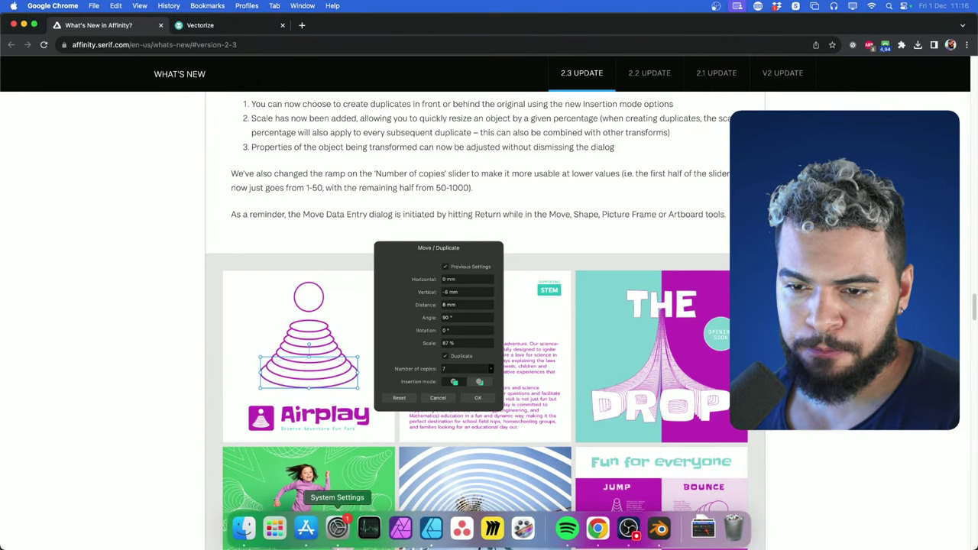
{"action": "left_click", "coordinate": [421, 527]}
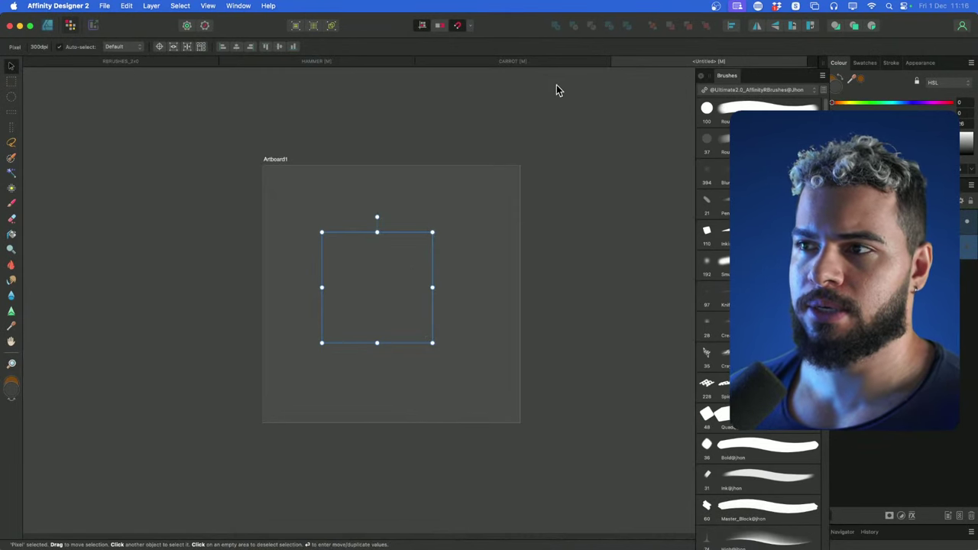
{"action": "left_click", "coordinate": [513, 63]}
{"action": "key", "text": "z"}
{"action": "mouse_move", "coordinate": [331, 272]}
{"action": "left_mouse_down"}
{"action": "mouse_move", "coordinate": [305, 277]}
{"action": "mouse_move", "coordinate": [331, 269]}
{"action": "left_mouse_up"}
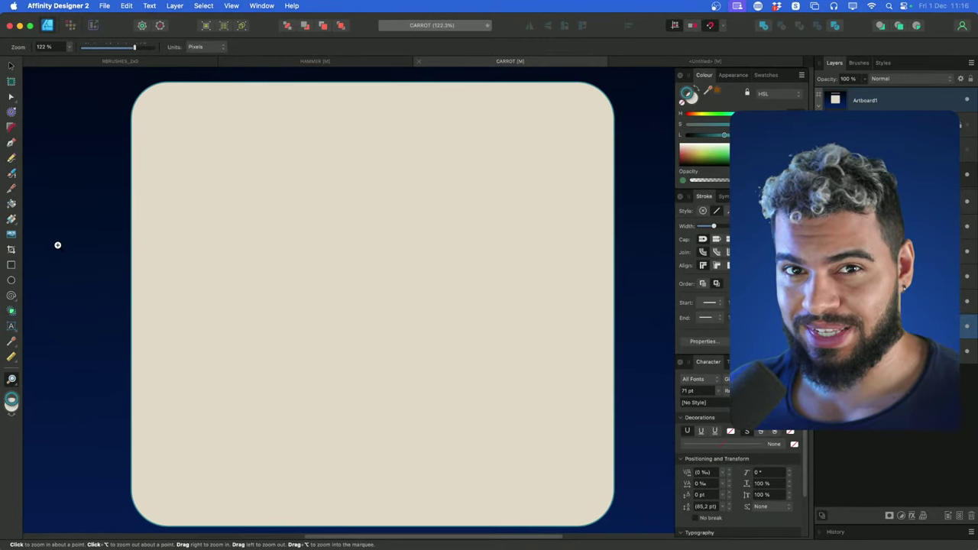
Draw a wide rectangle on the beige square, open Move / Duplicate for it and move the dialog clear of the shape
{"action": "left_click", "coordinate": [11, 266]}
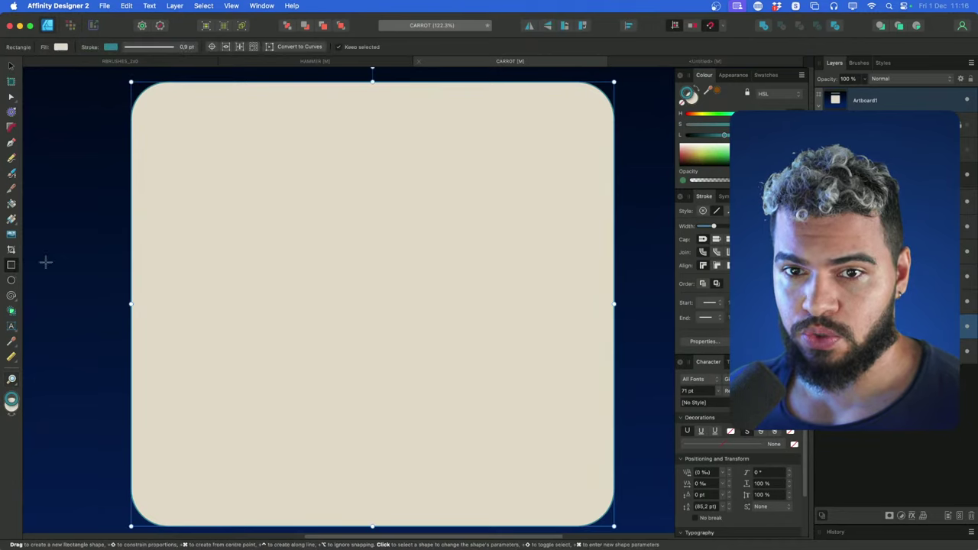
{"action": "left_click_drag", "start_coordinate": [254, 181], "coordinate": [459, 275]}
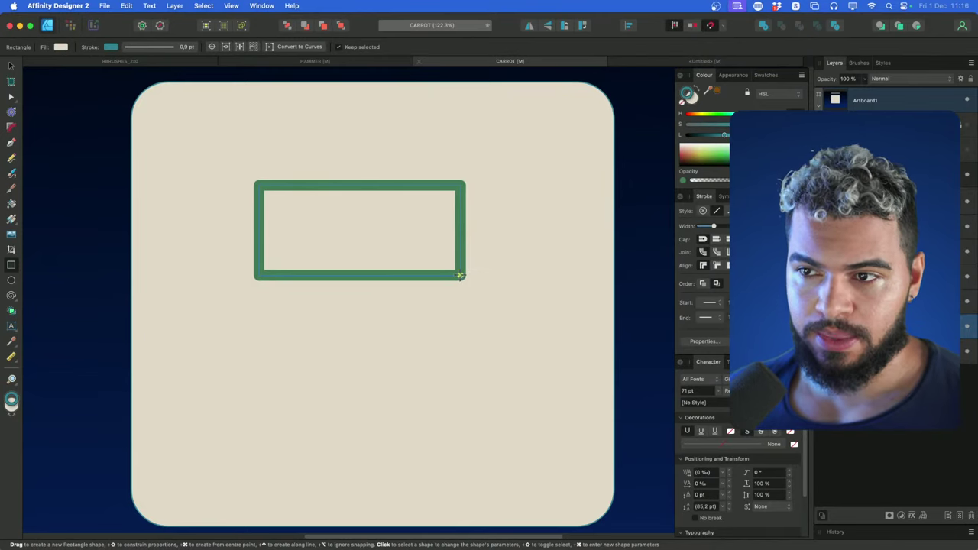
{"action": "key", "text": "Return"}
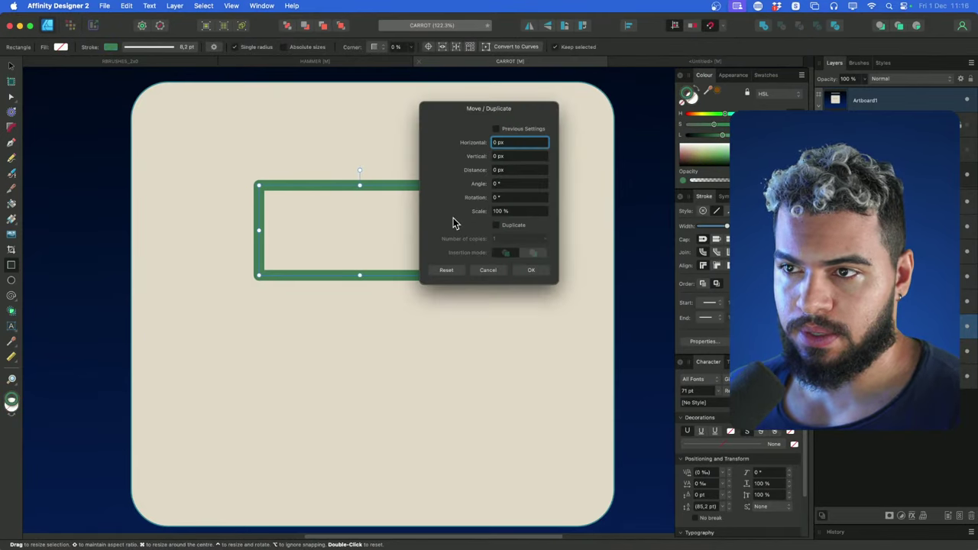
{"action": "left_click_drag", "start_coordinate": [484, 113], "coordinate": [539, 112]}
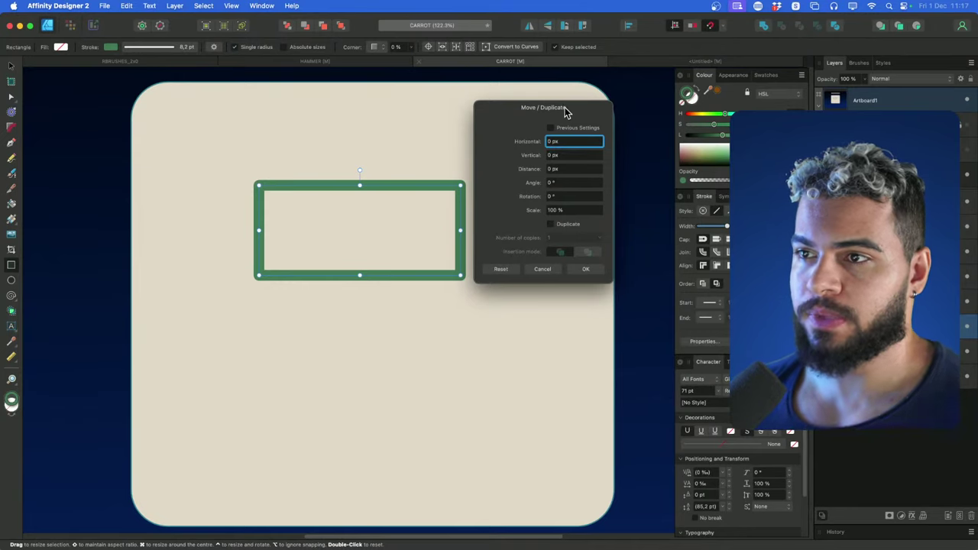
{"action": "left_click_drag", "start_coordinate": [565, 112], "coordinate": [574, 114]}
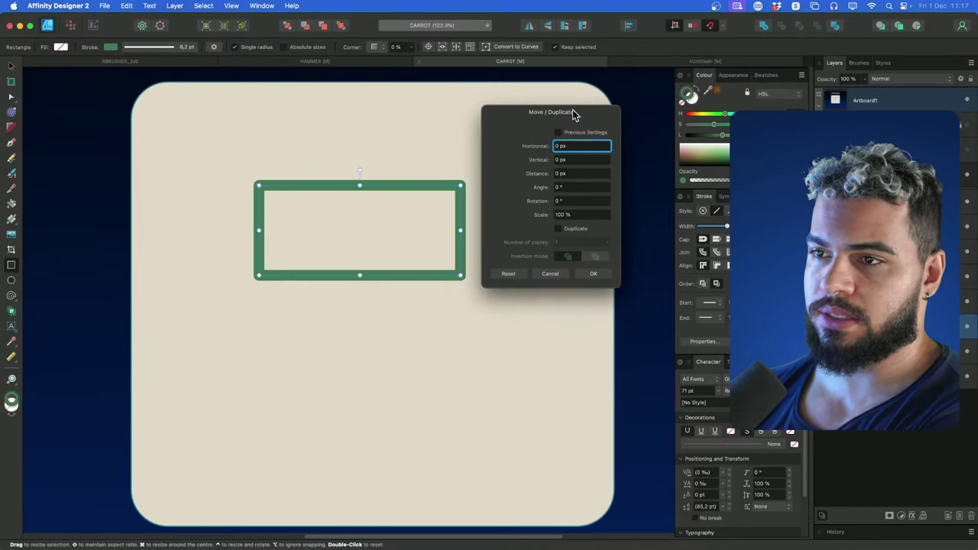
Enable Duplicate for the rectangle and set the number of copies to 10
{"action": "left_click", "coordinate": [559, 229]}
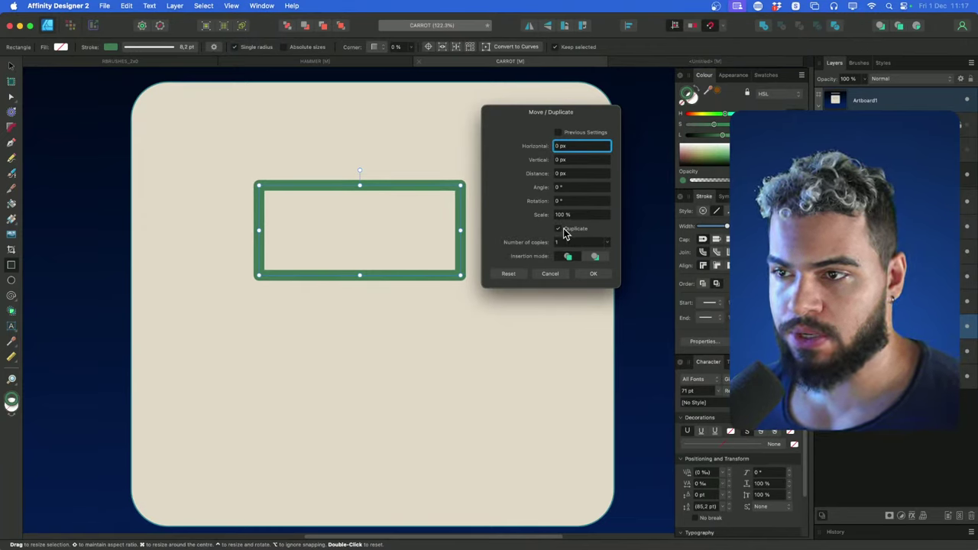
{"action": "left_click", "coordinate": [605, 242]}
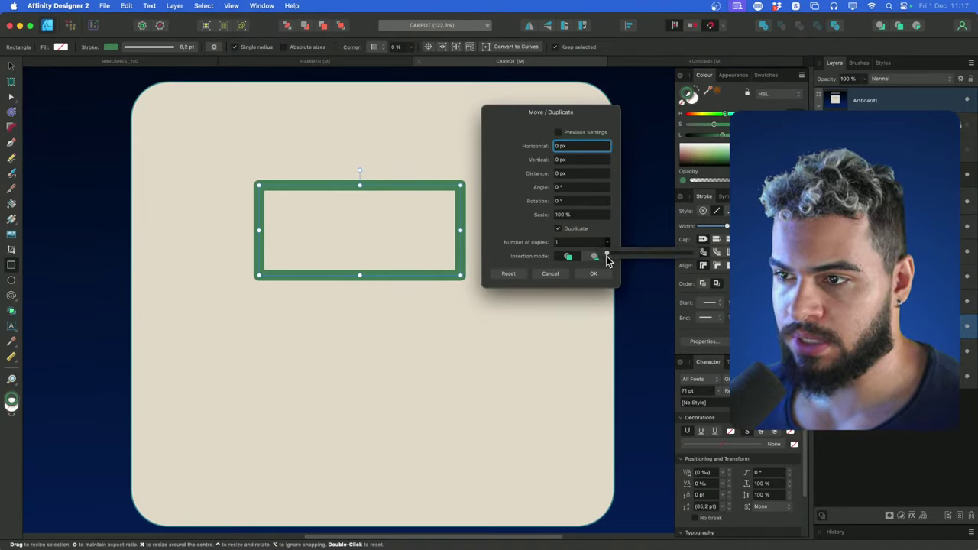
{"action": "left_click_drag", "start_coordinate": [607, 255], "coordinate": [612, 252]}
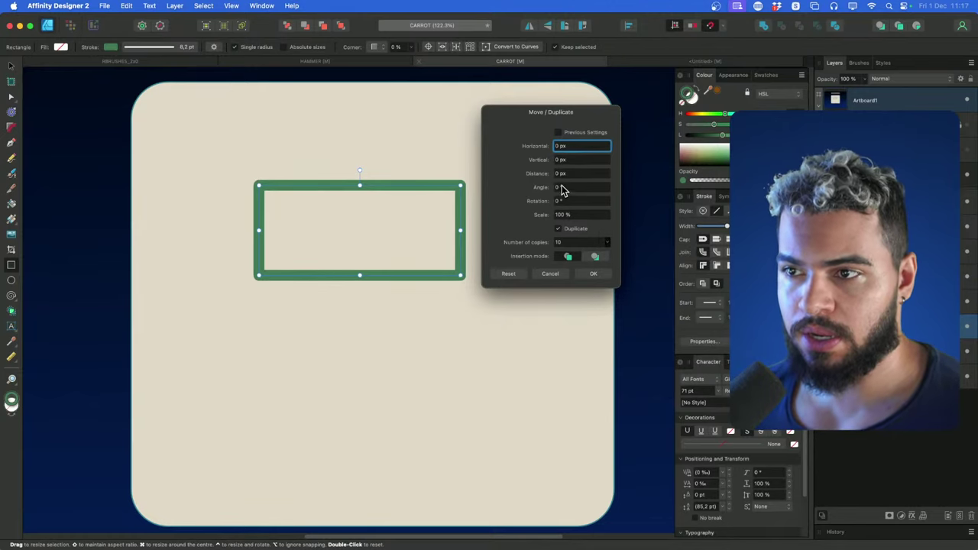
Set the copies' horizontal offset to 33 px, moving the dialog aside to keep the preview in view
{"action": "key", "text": "Up"}
{"action": "key", "text": "Up"}
{"action": "key", "text": "Up"}
{"action": "key", "text": "Up"}
{"action": "key", "text": "Up"}
{"action": "key", "text": "Up"}
{"action": "key", "text": "Up"}
{"action": "key", "text": "Up"}
{"action": "key", "text": "Up"}
{"action": "key", "text": "Up"}
{"action": "key", "text": "Up"}
{"action": "key", "text": "Up"}
{"action": "key", "text": "Up"}
{"action": "key", "text": "Up"}
{"action": "key", "text": "Up"}
{"action": "key", "text": "Up"}
{"action": "key", "text": "Up"}
{"action": "key", "text": "Up"}
{"action": "key", "text": "Up"}
{"action": "key", "text": "Up"}
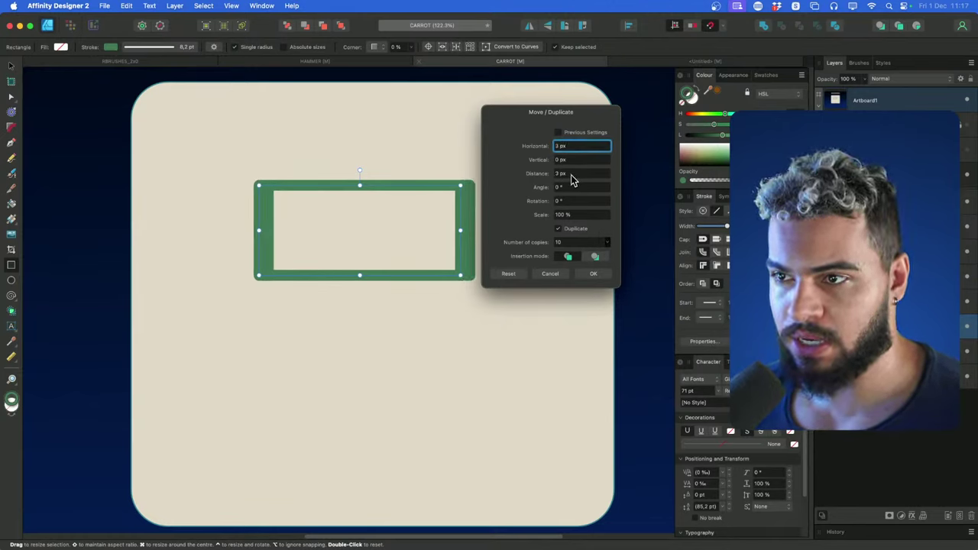
{"action": "key", "text": "Up"}
{"action": "key", "text": "Up"}
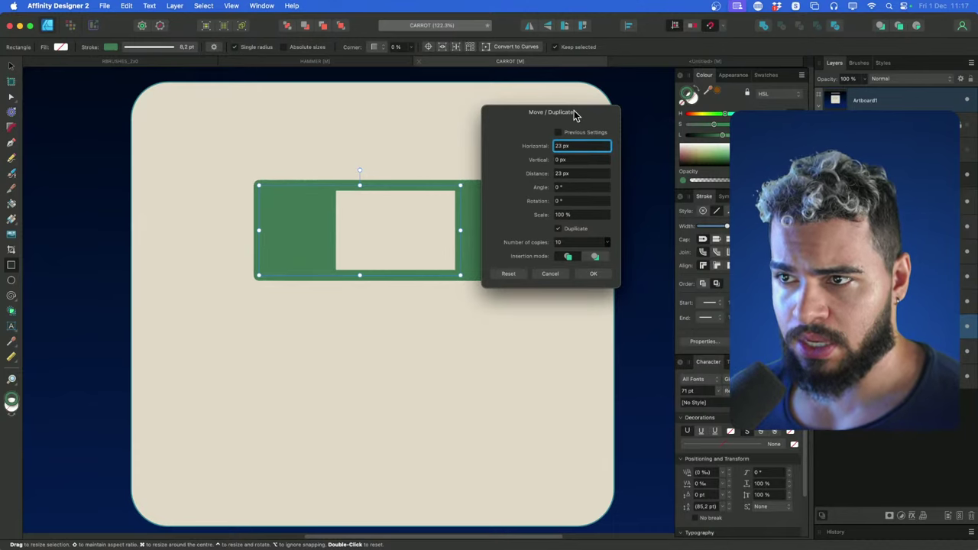
{"action": "left_click_drag", "start_coordinate": [578, 113], "coordinate": [682, 109]}
{"action": "key", "text": "Up"}
{"action": "key", "text": "Up"}
{"action": "key", "text": "Up"}
{"action": "key", "text": "Up"}
{"action": "key", "text": "Up"}
{"action": "key", "text": "Up"}
{"action": "key", "text": "Up"}
{"action": "key", "text": "Up"}
{"action": "key", "text": "Up"}
{"action": "key", "text": "Up"}
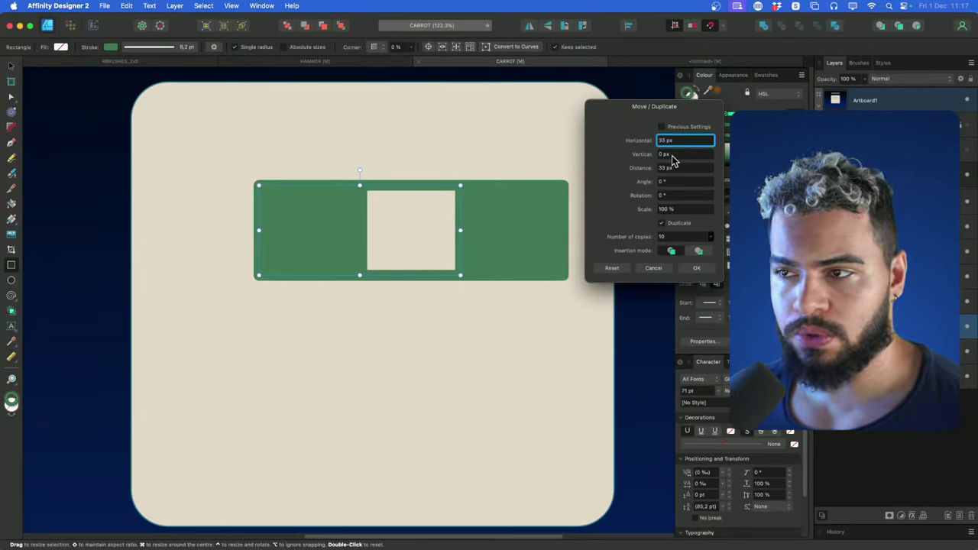
Set the rectangle copies' vertical offset to 78 px and reduce the number of copies to 6
{"action": "scroll", "coordinate": [672, 159], "scroll_direction": "up", "scroll_amount": 20}
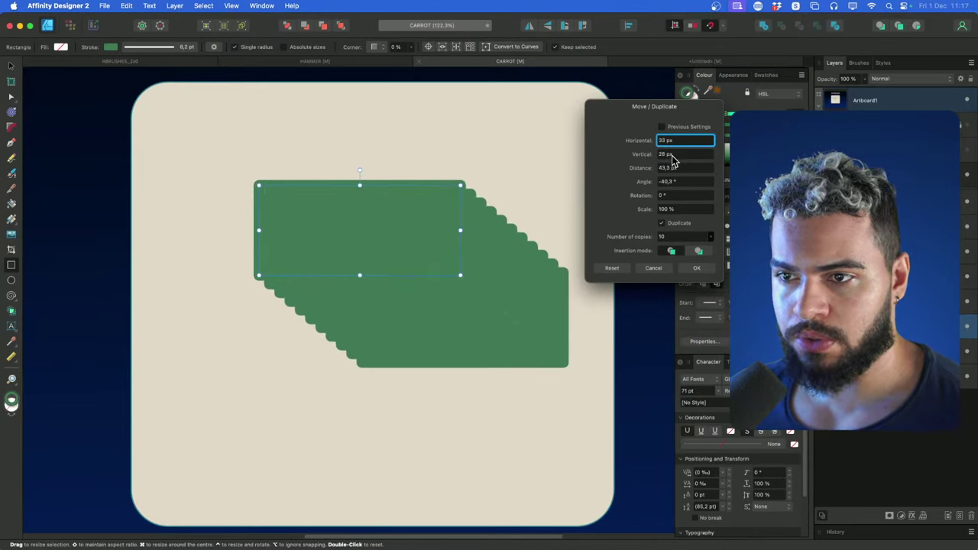
{"action": "scroll", "coordinate": [673, 159], "scroll_direction": "up", "scroll_amount": 20}
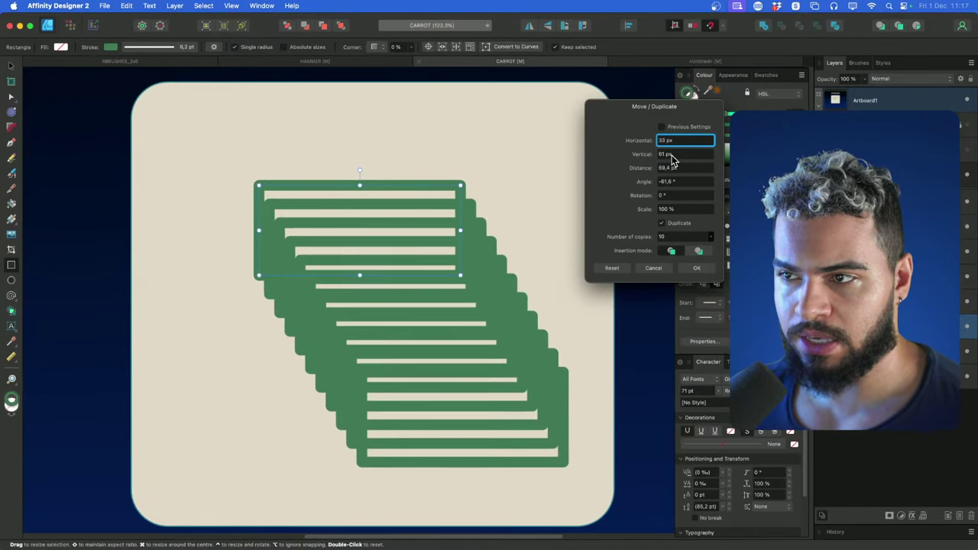
{"action": "scroll", "coordinate": [672, 159], "scroll_direction": "up", "scroll_amount": 17}
{"action": "scroll", "coordinate": [682, 243], "scroll_direction": "down", "scroll_amount": 5}
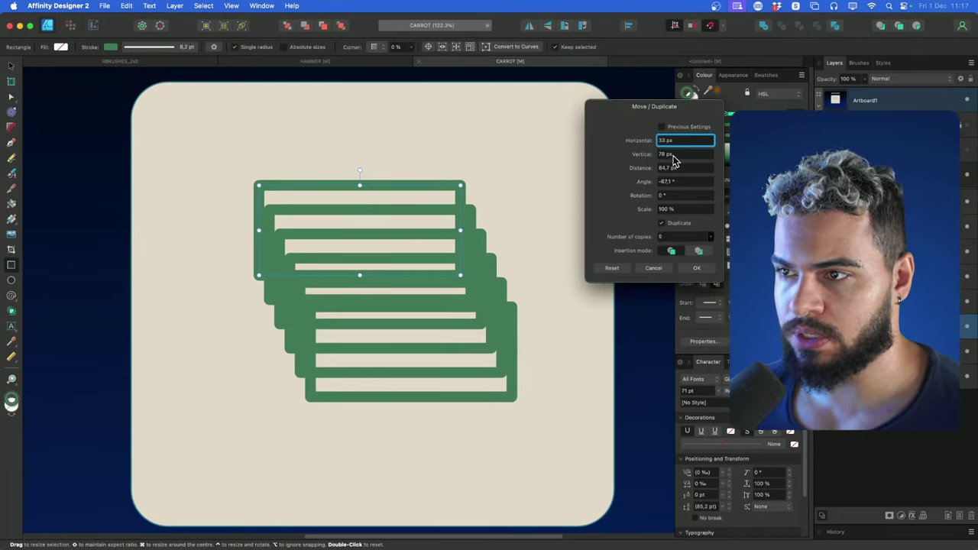
Set the rectangle copies' vertical offset to 133 px and move the dialog closer to the shapes
{"action": "scroll", "coordinate": [672, 159], "scroll_direction": "up", "scroll_amount": 20}
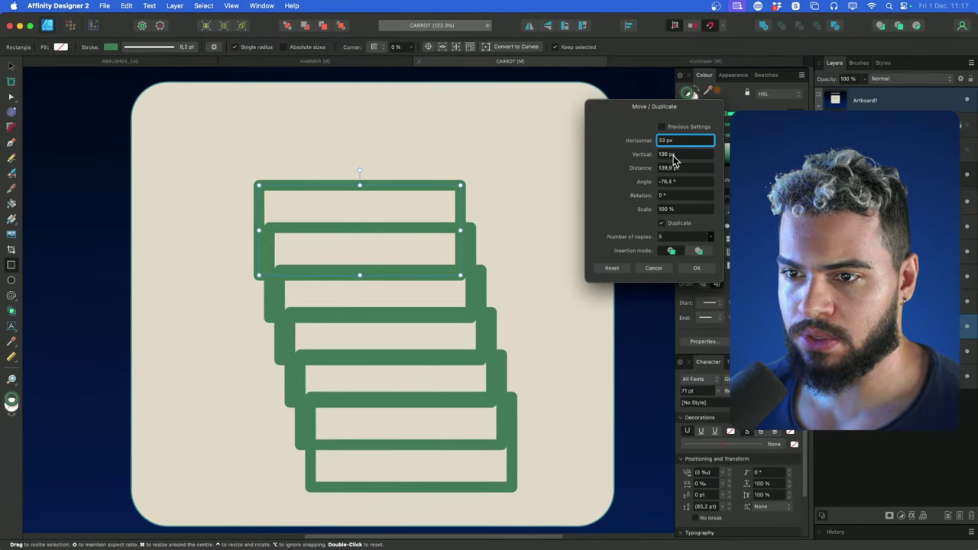
{"action": "scroll", "coordinate": [672, 159], "scroll_direction": "down", "scroll_amount": 3}
{"action": "left_click_drag", "start_coordinate": [672, 107], "coordinate": [603, 98]}
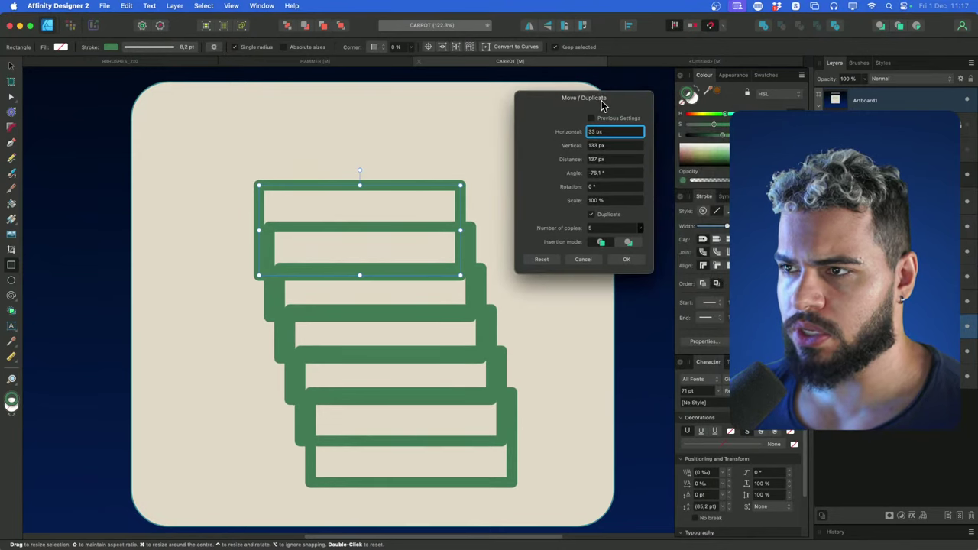
Recolour the rectangle and its previewed copies with a bright magenta fill and a dark purple stroke
{"action": "left_click", "coordinate": [694, 103]}
{"action": "left_click_drag", "start_coordinate": [744, 158], "coordinate": [747, 153]}
{"action": "mouse_move", "coordinate": [739, 113]}
{"action": "left_mouse_down"}
{"action": "mouse_move", "coordinate": [765, 113]}
{"action": "mouse_move", "coordinate": [715, 139]}
{"action": "left_mouse_up"}
{"action": "left_click", "coordinate": [687, 91]}
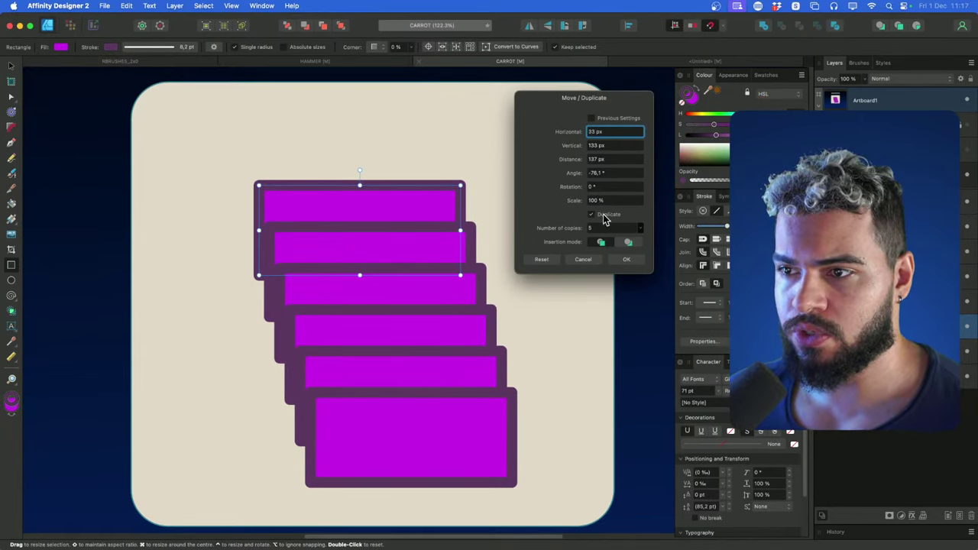
Set the copies' scale to 81.2 % and their angle to -63° in Move / Duplicate
{"action": "scroll", "coordinate": [601, 205], "scroll_direction": "down", "scroll_amount": 10}
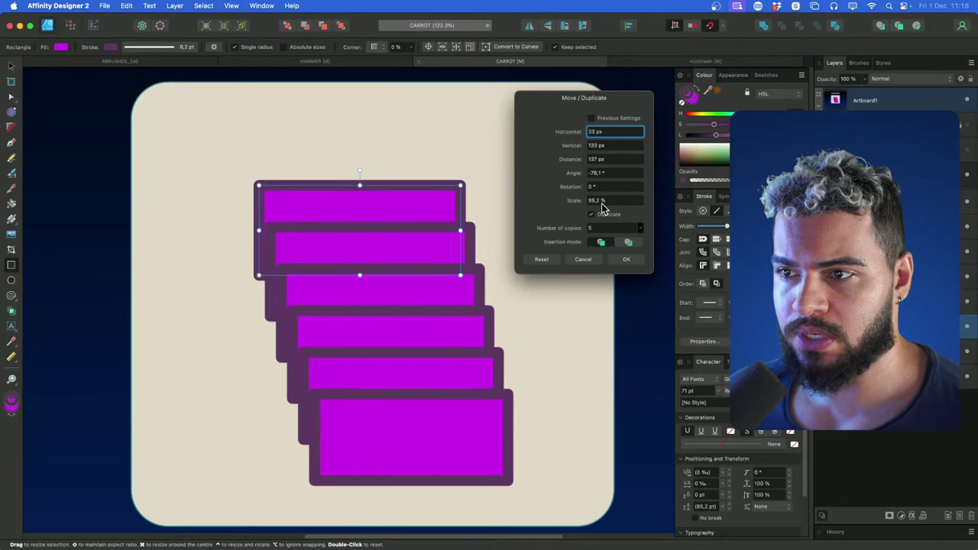
{"action": "scroll", "coordinate": [601, 205], "scroll_direction": "down", "scroll_amount": 20}
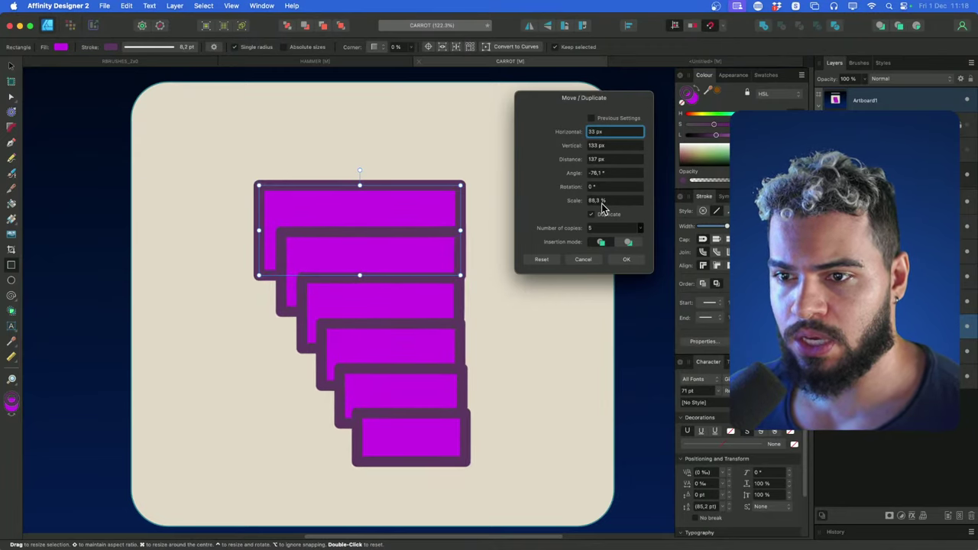
{"action": "scroll", "coordinate": [602, 205], "scroll_direction": "down", "scroll_amount": 9}
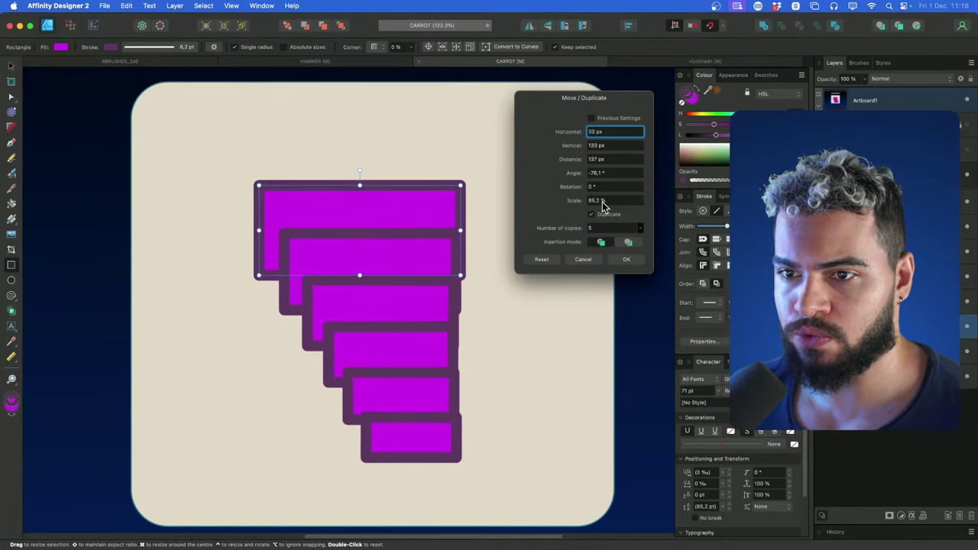
{"action": "scroll", "coordinate": [603, 204], "scroll_direction": "down", "scroll_amount": 8}
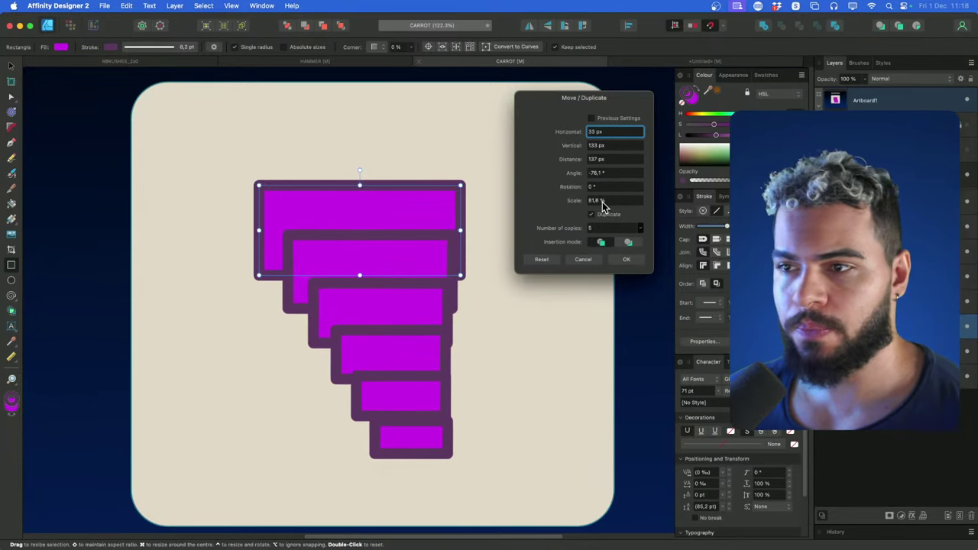
{"action": "scroll", "coordinate": [600, 177], "scroll_direction": "up", "scroll_amount": 8}
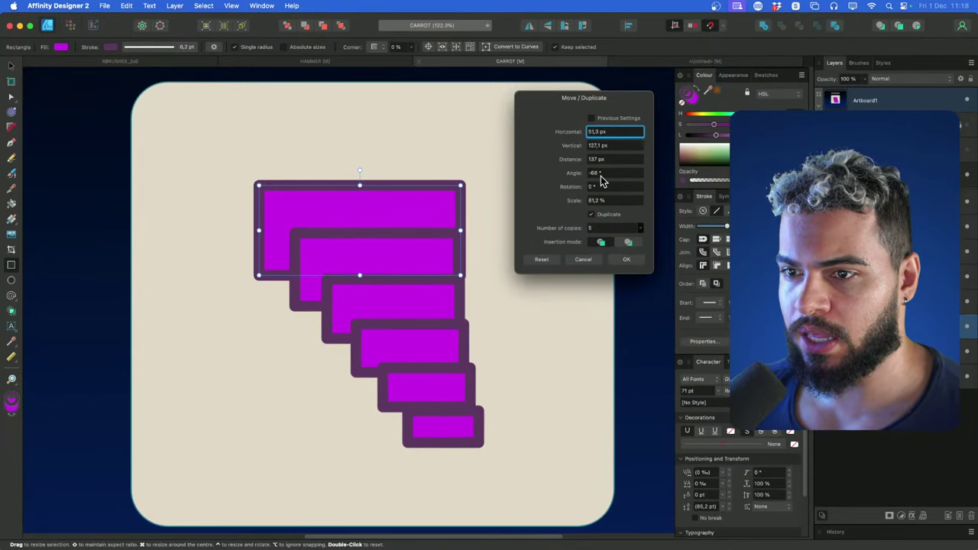
{"action": "scroll", "coordinate": [601, 175], "scroll_direction": "up", "scroll_amount": 5}
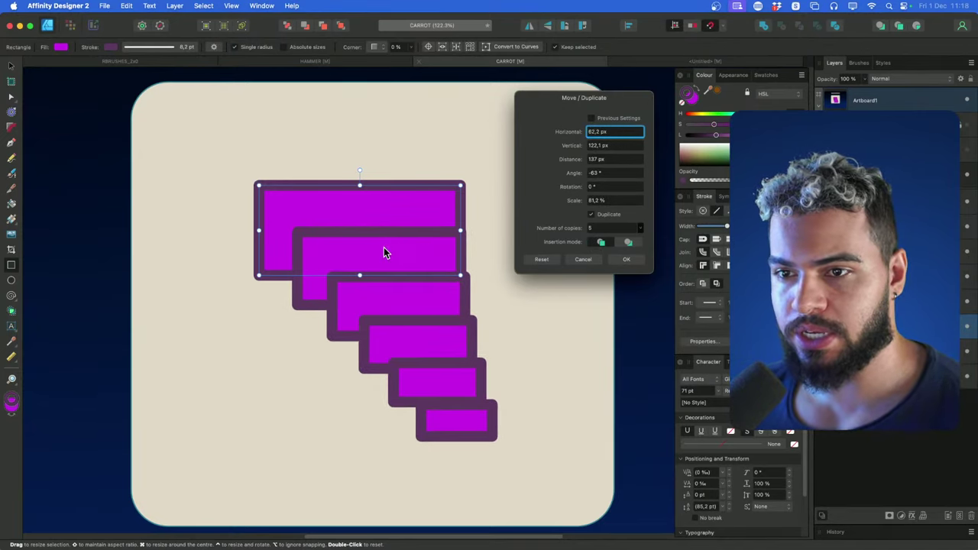
Switch the insertion mode so the copies go behind the original, and reduce their scale to about 75 %
{"action": "left_click", "coordinate": [627, 242]}
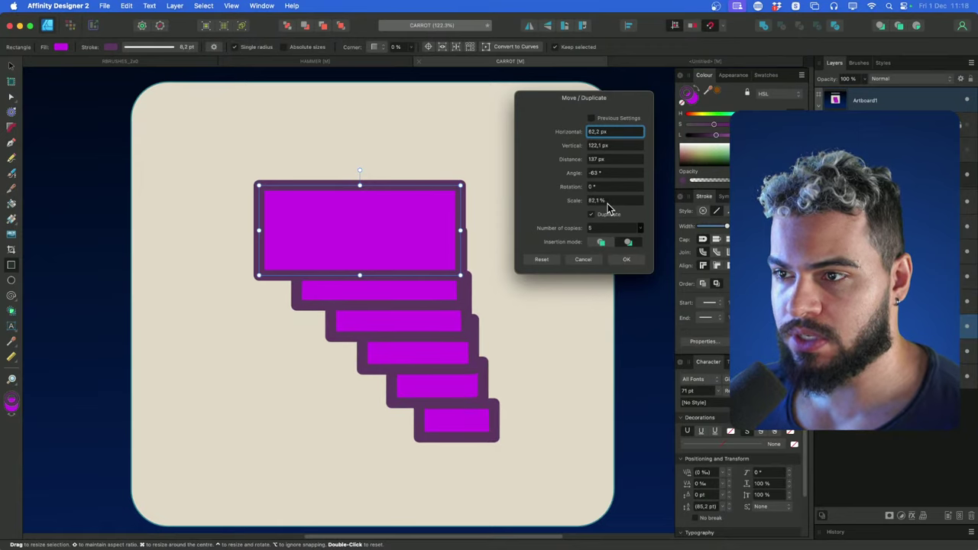
{"action": "scroll", "coordinate": [608, 203], "scroll_direction": "down", "scroll_amount": 7}
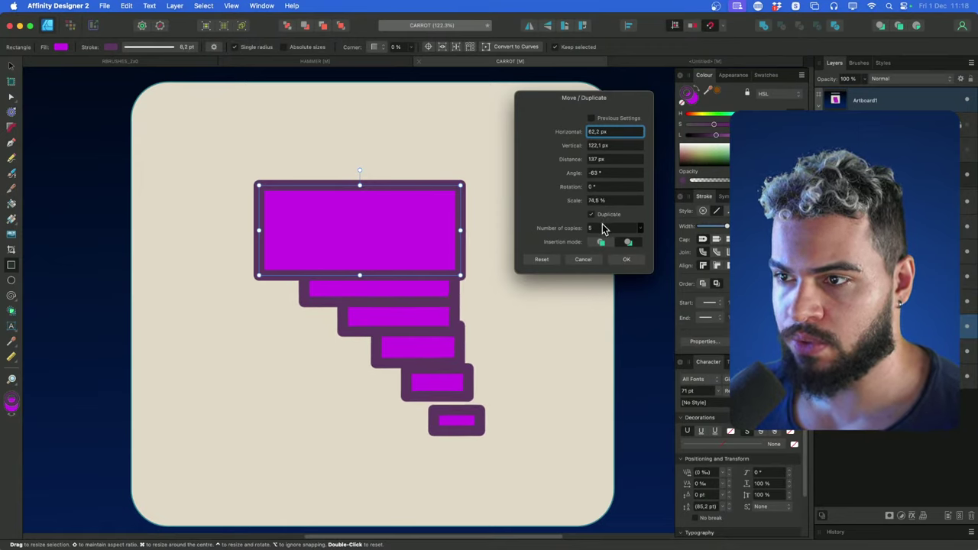
{"action": "scroll", "coordinate": [603, 230], "scroll_direction": "up", "scroll_amount": 2}
{"action": "scroll", "coordinate": [604, 231], "scroll_direction": "down", "scroll_amount": 2}
Discard the pending duplication and move the single magenta rectangle to the artboard's upper-left area
{"action": "left_click_drag", "start_coordinate": [363, 225], "coordinate": [287, 166]}
{"action": "key", "text": "super+z"}
{"action": "key", "text": "v"}
{"action": "left_click_drag", "start_coordinate": [373, 228], "coordinate": [287, 167]}
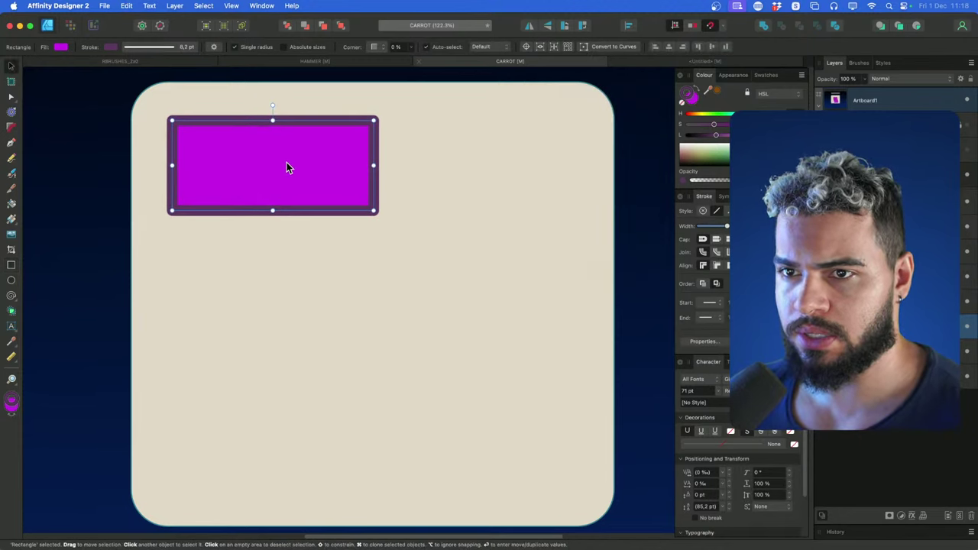
Open Move / Duplicate for the rectangle with a 4 px horizontal offset, and enable Duplicate with 13 copies rotated 4° each
{"action": "key", "text": "Return"}
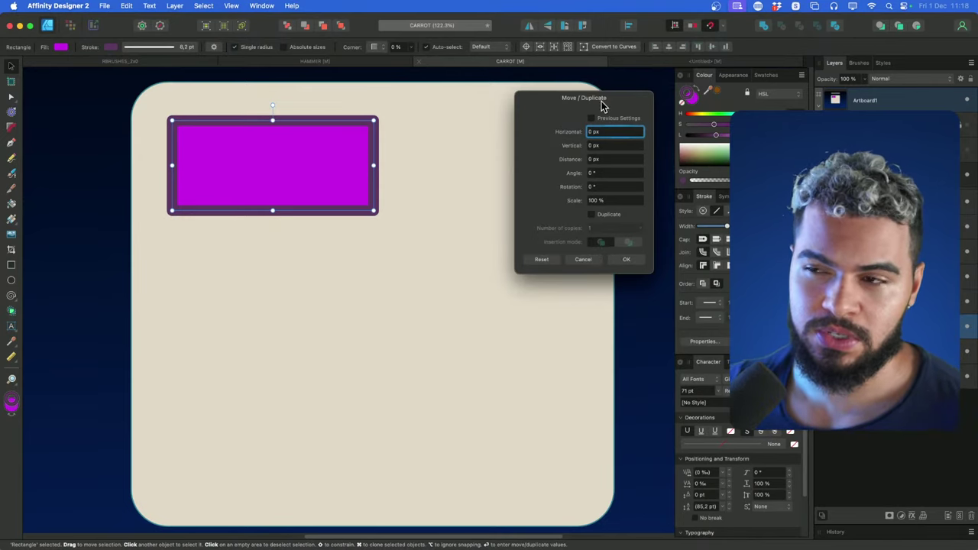
{"action": "type", "text": "4"}
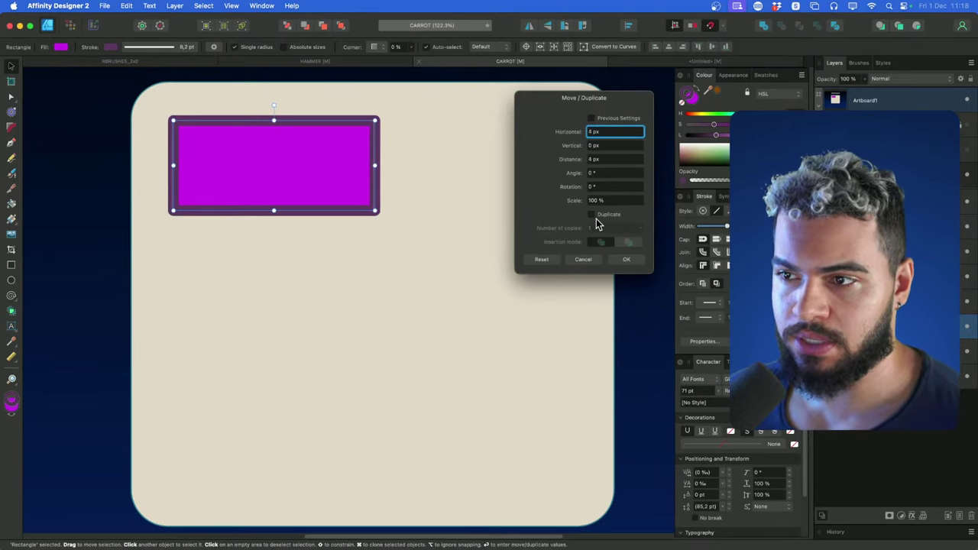
{"action": "left_click", "coordinate": [592, 214]}
{"action": "scroll", "coordinate": [599, 229], "scroll_direction": "up", "scroll_amount": 12}
{"action": "scroll", "coordinate": [601, 188], "scroll_direction": "up", "scroll_amount": 9}
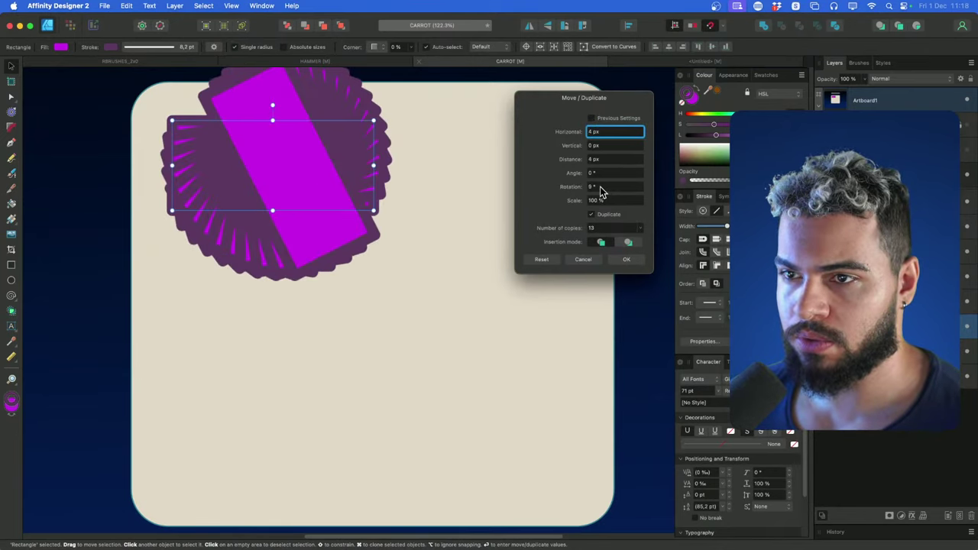
{"action": "scroll", "coordinate": [600, 187], "scroll_direction": "down", "scroll_amount": 10}
{"action": "scroll", "coordinate": [600, 187], "scroll_direction": "up", "scroll_amount": 5}
Steer the copies down and slightly left by adjusting their angle and distance, ending with a vertical offset of 65 px
{"action": "scroll", "coordinate": [599, 174], "scroll_direction": "up", "scroll_amount": 3}
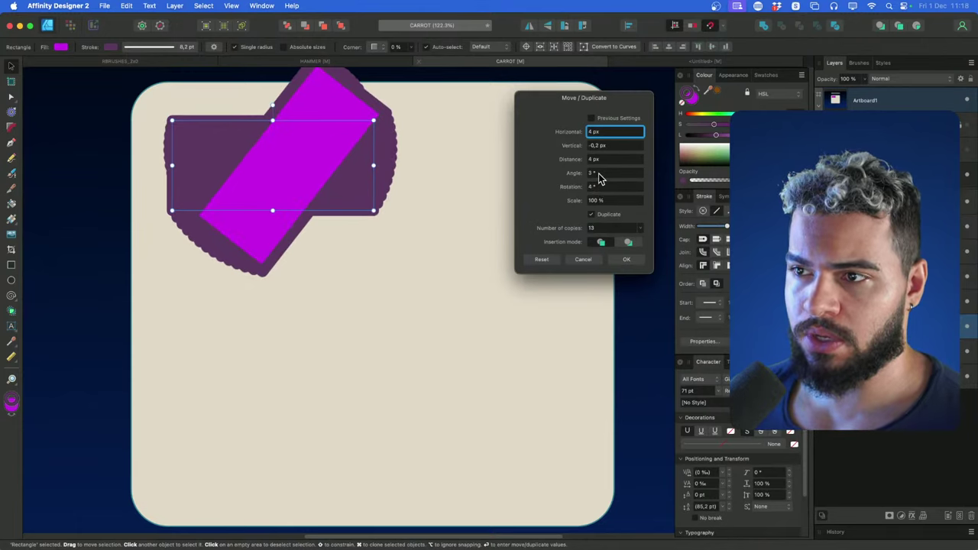
{"action": "scroll", "coordinate": [598, 174], "scroll_direction": "down", "scroll_amount": 20}
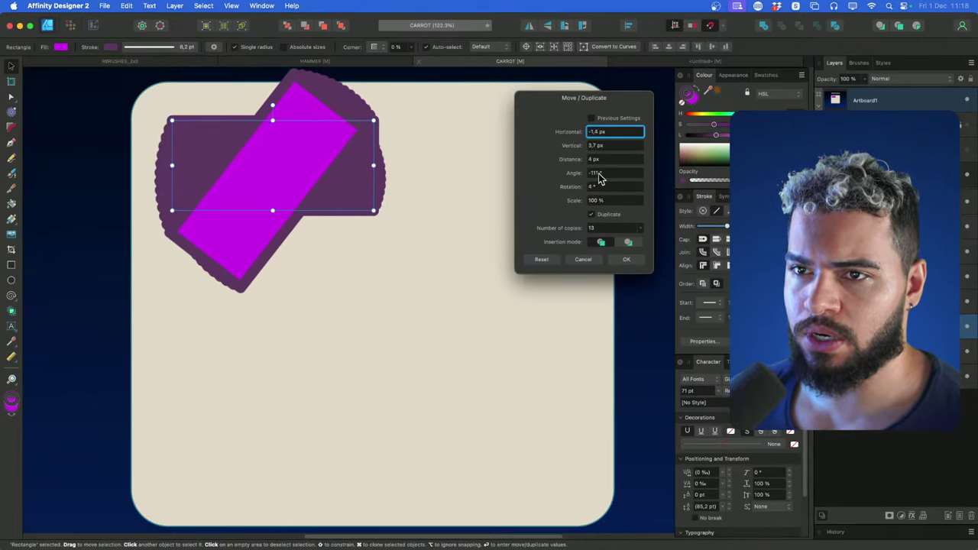
{"action": "scroll", "coordinate": [602, 162], "scroll_direction": "up", "scroll_amount": 20}
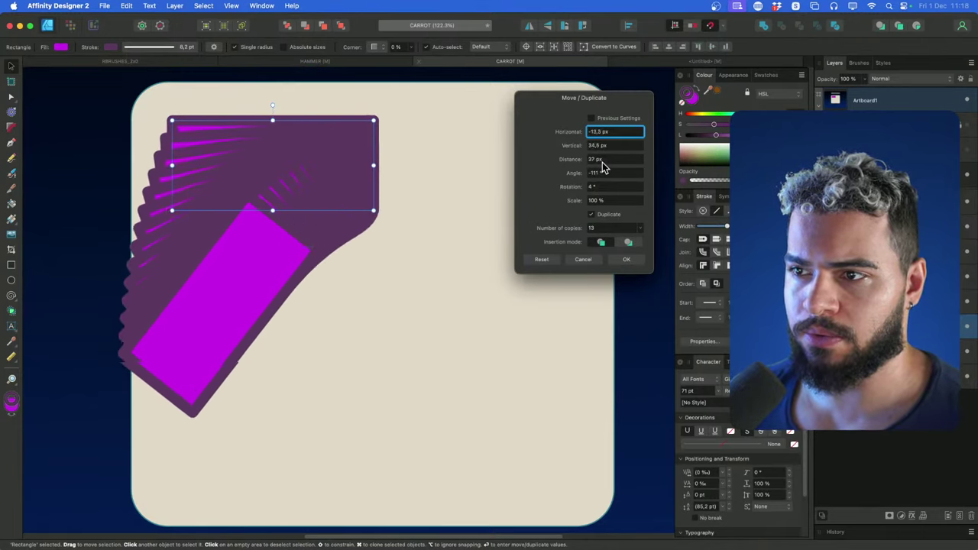
{"action": "scroll", "coordinate": [602, 162], "scroll_direction": "up", "scroll_amount": 20}
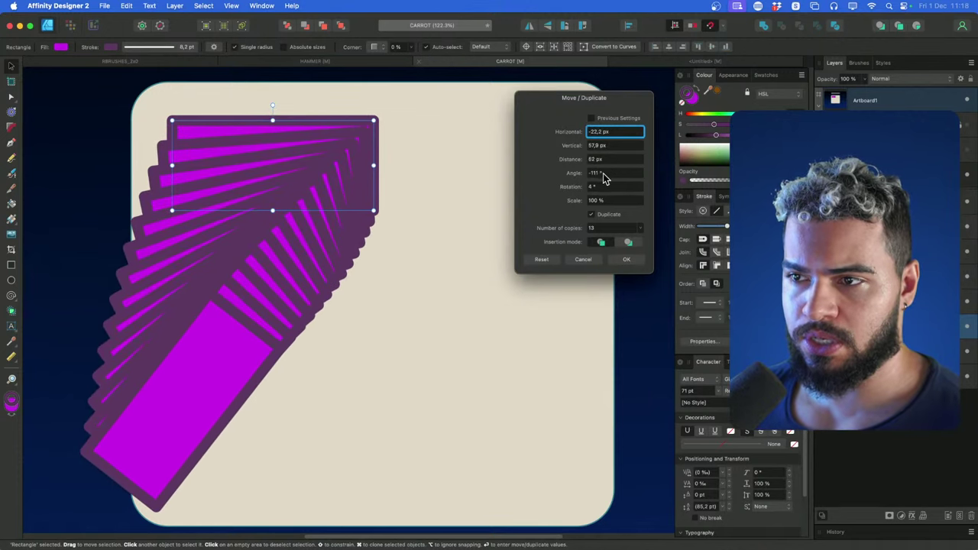
{"action": "scroll", "coordinate": [599, 175], "scroll_direction": "up", "scroll_amount": 8}
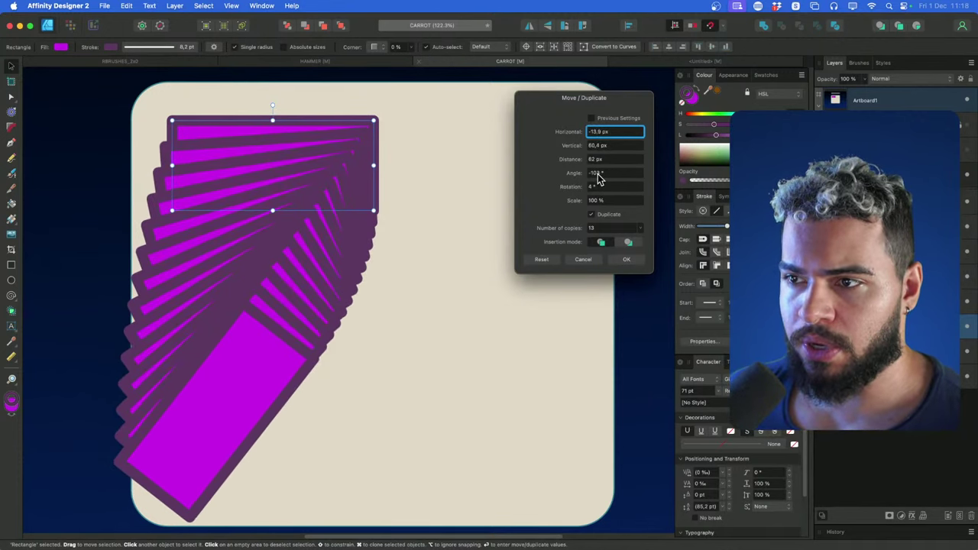
{"action": "scroll", "coordinate": [606, 149], "scroll_direction": "up", "scroll_amount": 5}
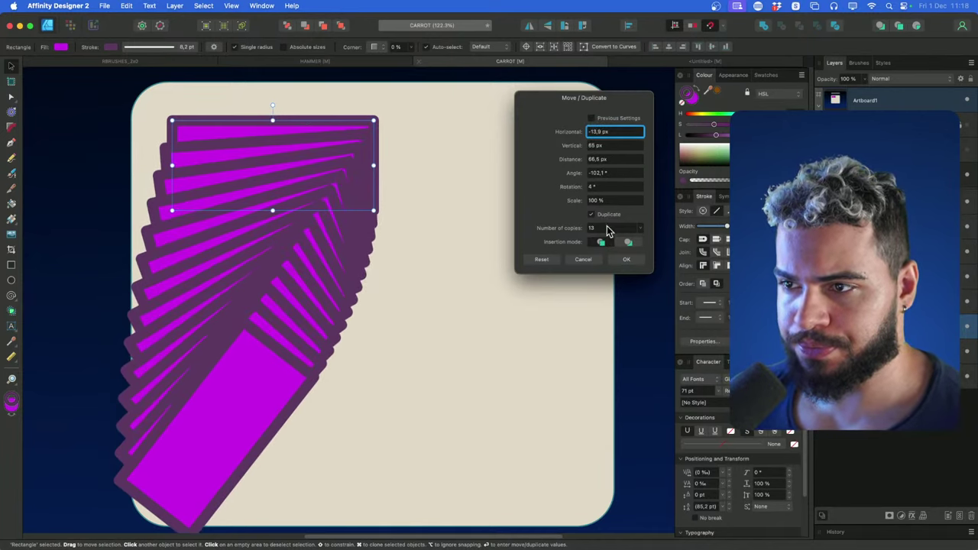
Reduce the number of copies to 7 and, after trying larger rotations, set their rotation to -9°
{"action": "left_click", "coordinate": [640, 229]}
{"action": "left_click_drag", "start_coordinate": [636, 238], "coordinate": [634, 238]}
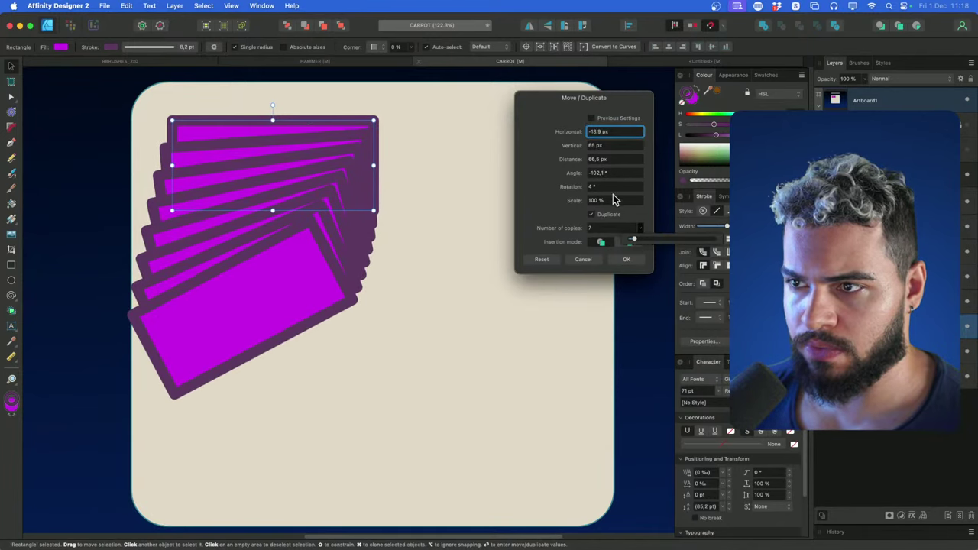
{"action": "scroll", "coordinate": [608, 187], "scroll_direction": "up", "scroll_amount": 11}
{"action": "scroll", "coordinate": [607, 187], "scroll_direction": "up", "scroll_amount": 12}
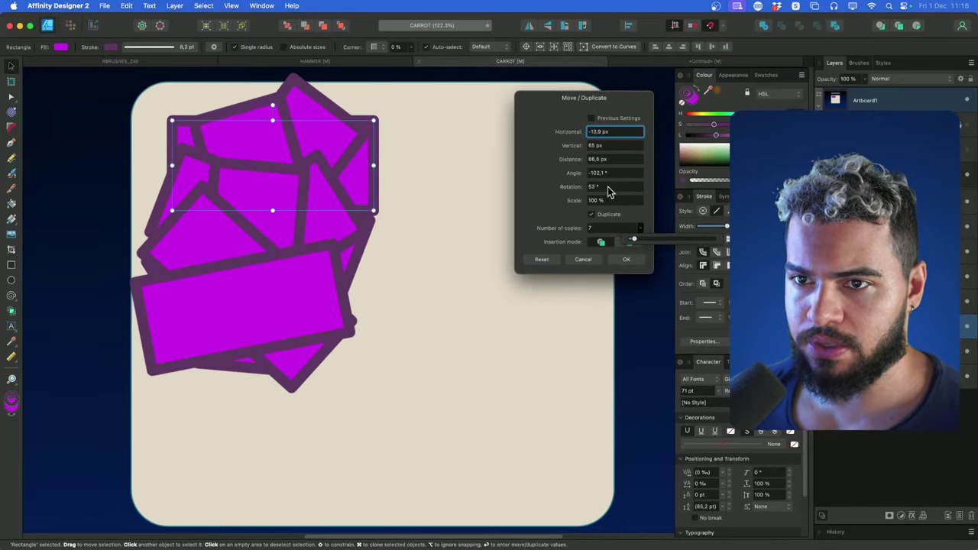
{"action": "scroll", "coordinate": [607, 186], "scroll_direction": "up", "scroll_amount": 20}
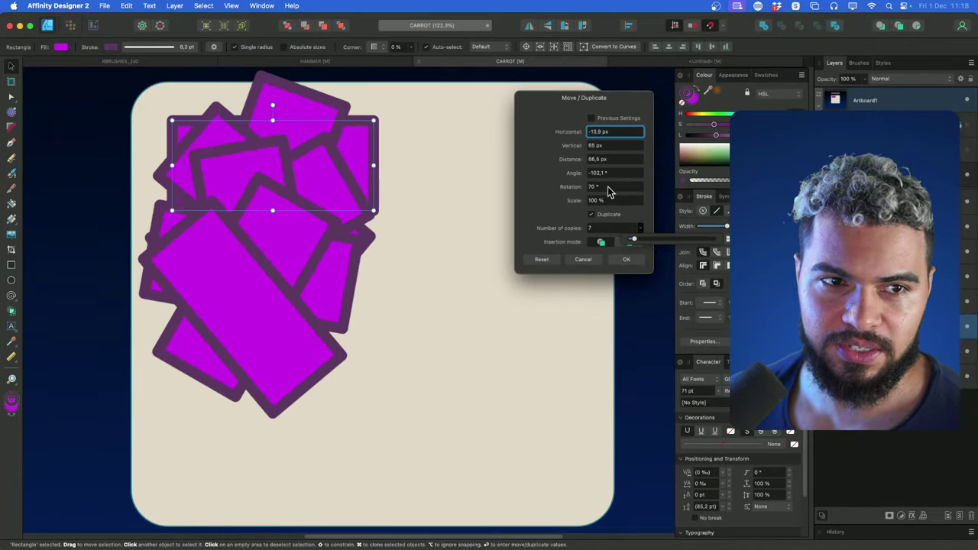
{"action": "scroll", "coordinate": [607, 186], "scroll_direction": "up", "scroll_amount": 11}
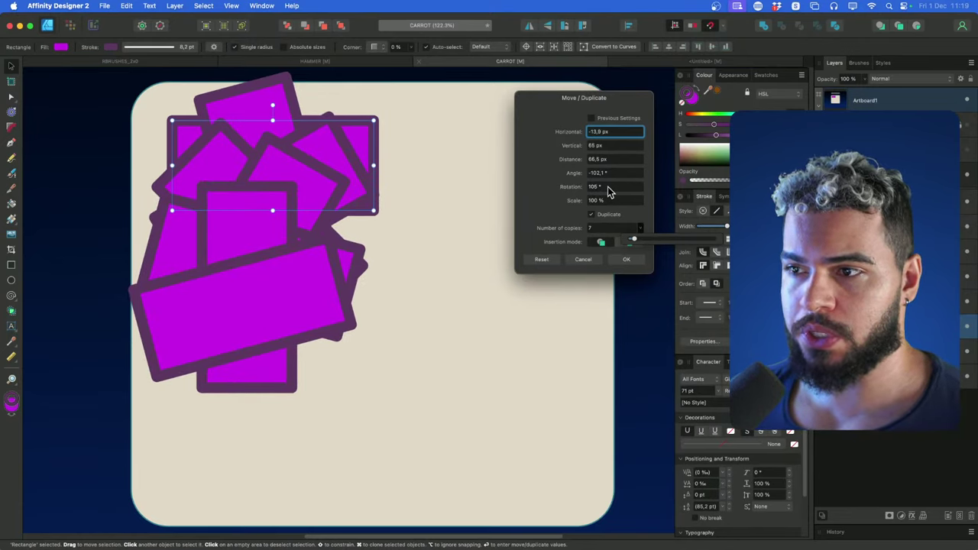
{"action": "scroll", "coordinate": [607, 187], "scroll_direction": "up", "scroll_amount": 17}
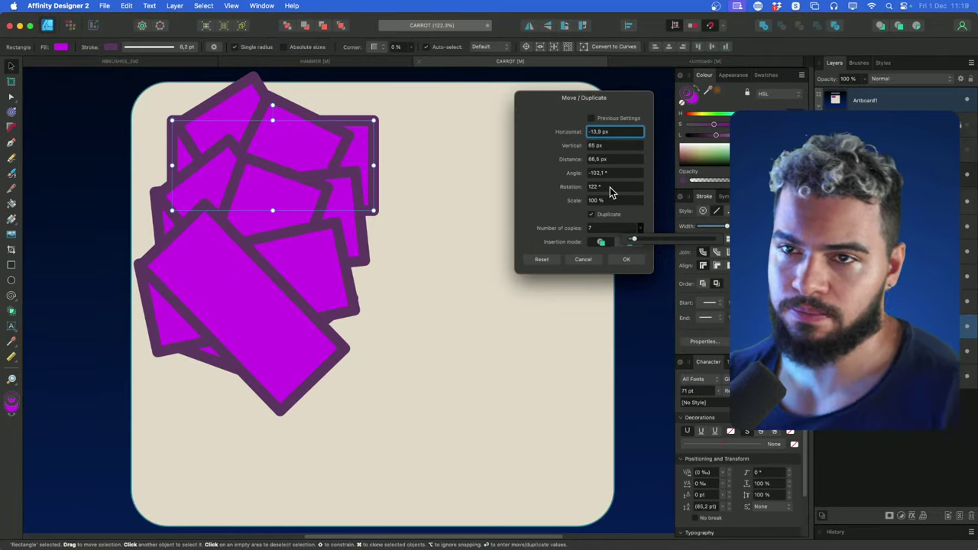
{"action": "scroll", "coordinate": [609, 188], "scroll_direction": "down", "scroll_amount": 20}
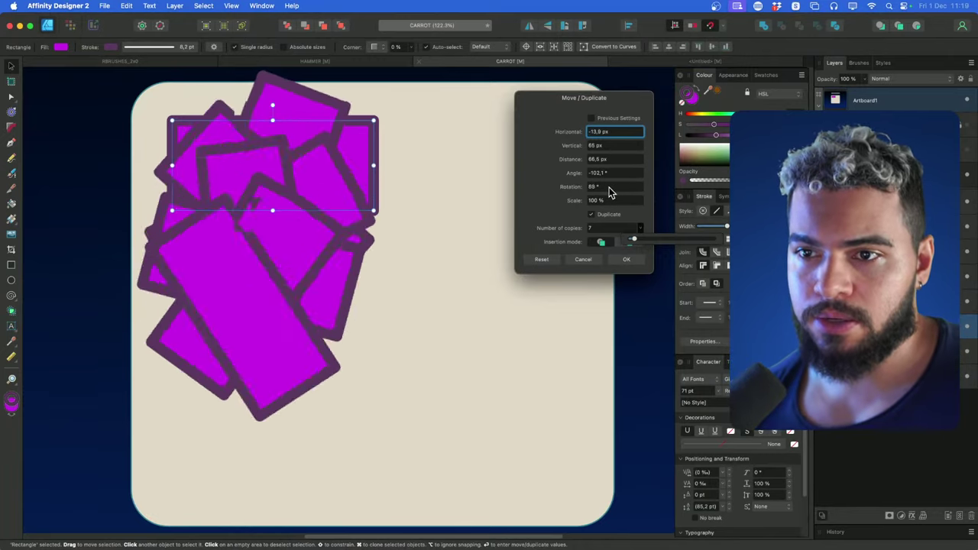
{"action": "scroll", "coordinate": [609, 187], "scroll_direction": "down", "scroll_amount": 5}
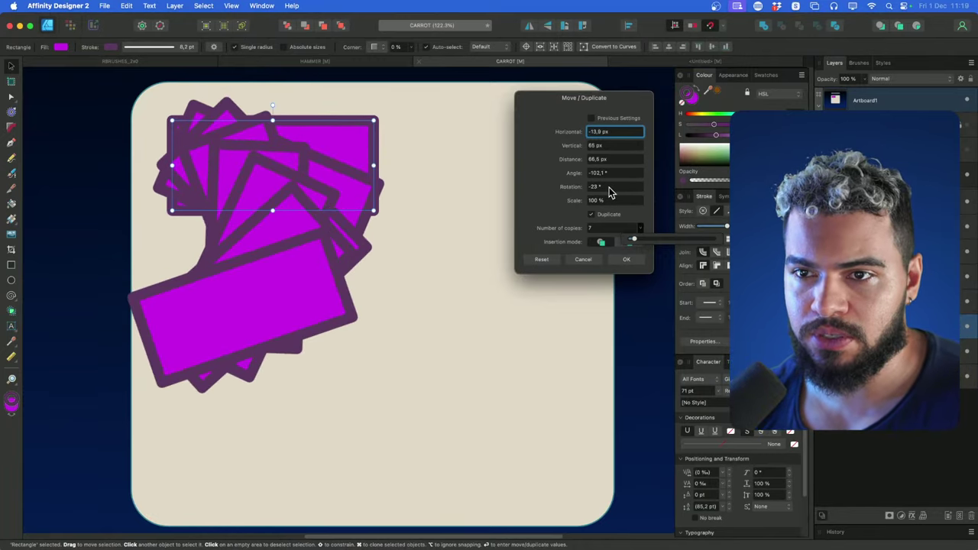
{"action": "scroll", "coordinate": [609, 187], "scroll_direction": "up", "scroll_amount": 4}
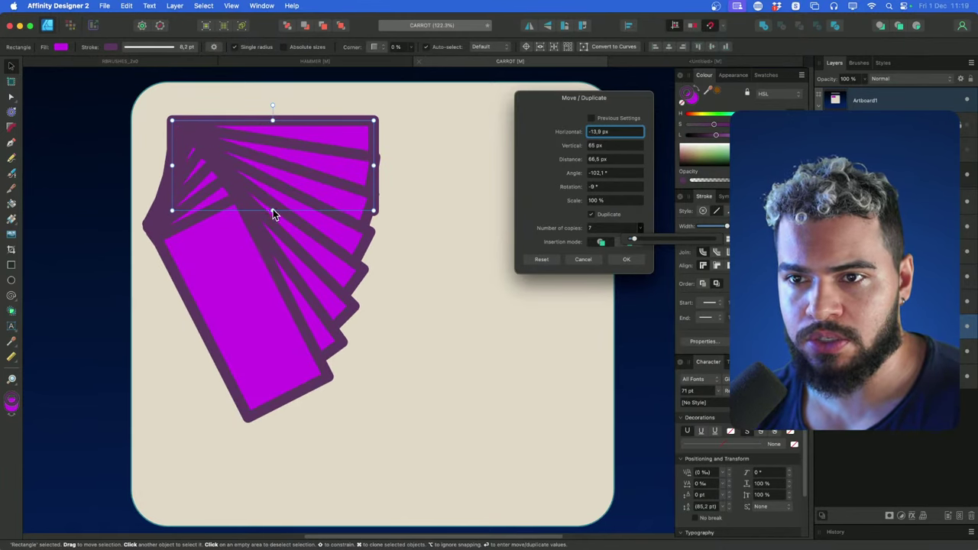
Make the original rectangle slightly taller and change its fill to white while the duplicate preview stays open
{"action": "left_click_drag", "start_coordinate": [273, 212], "coordinate": [260, 228]}
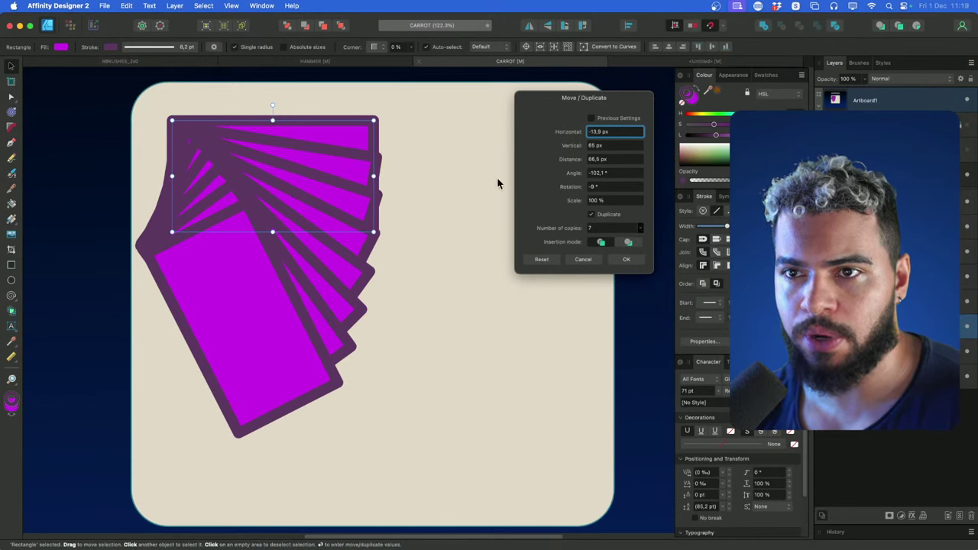
{"action": "left_click", "coordinate": [691, 97]}
{"action": "left_click_drag", "start_coordinate": [731, 135], "coordinate": [778, 136]}
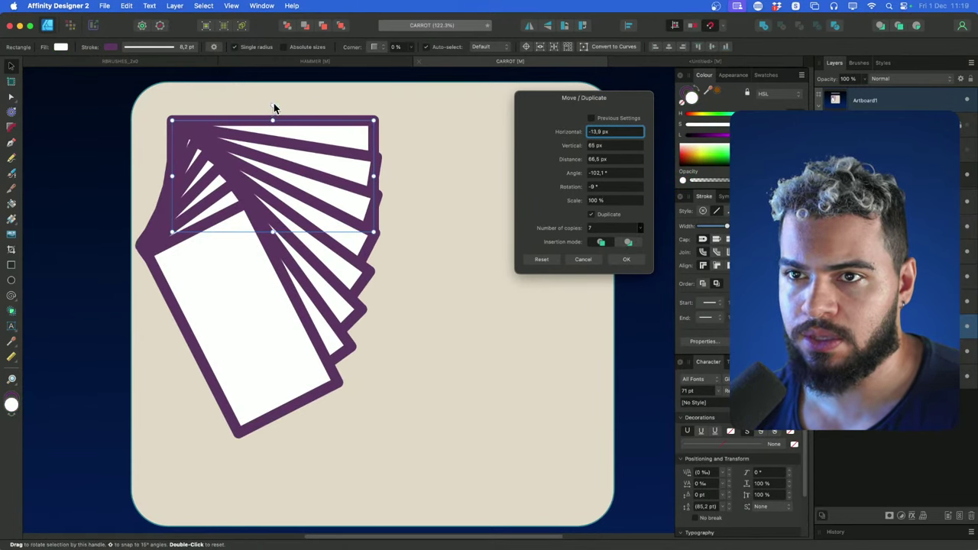
Rotate the original rectangle 90° counterclockwise and apply the duplication
{"action": "left_click_drag", "start_coordinate": [268, 107], "coordinate": [203, 175]}
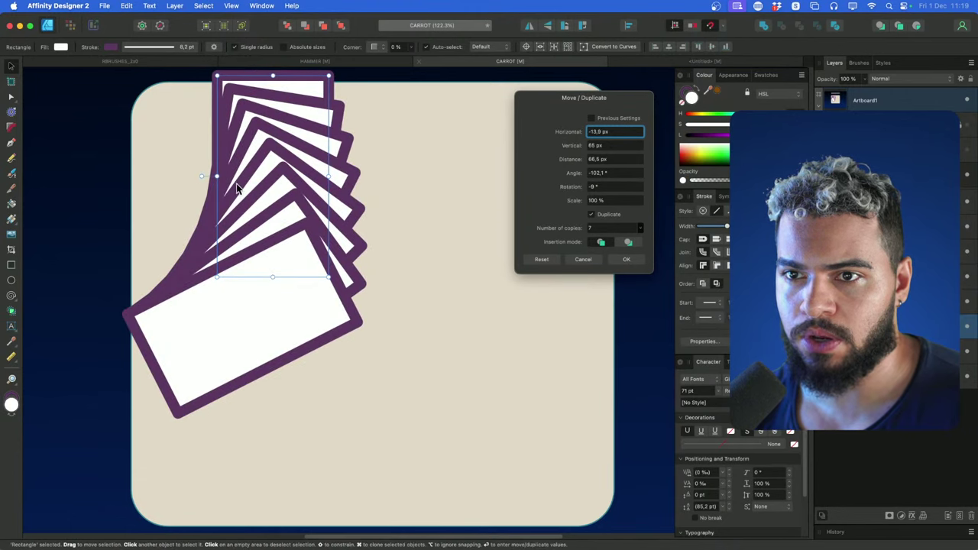
{"action": "left_click", "coordinate": [625, 259]}
{"action": "left_click_drag", "start_coordinate": [295, 242], "coordinate": [395, 312]}
{"action": "key", "text": "super+z"}
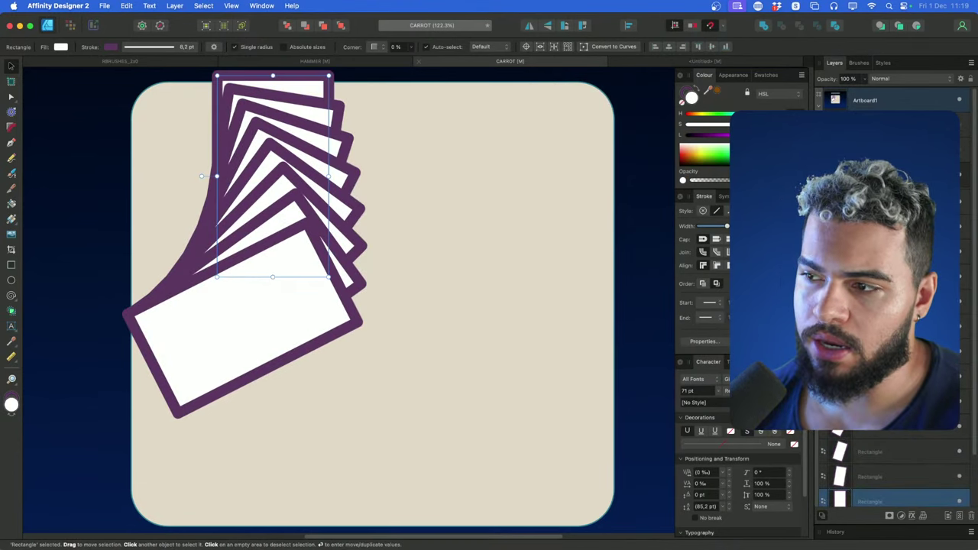
Select all eight white rectangles and move them together towards the centre of the artboard
{"action": "left_click", "coordinate": [870, 326]}
{"action": "scroll", "coordinate": [871, 325], "scroll_direction": "down", "scroll_amount": 2}
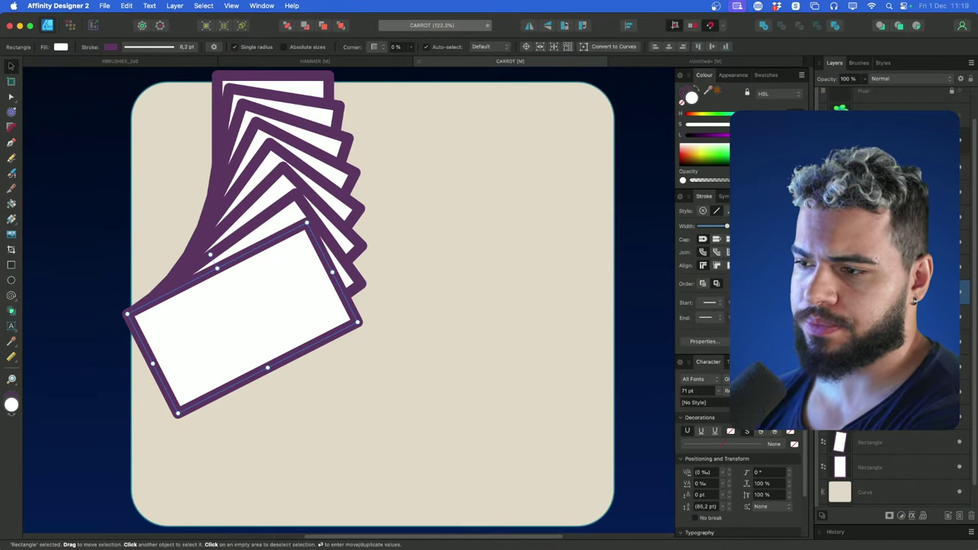
{"action": "left_click", "coordinate": [863, 465], "text": "shift"}
{"action": "left_click_drag", "start_coordinate": [300, 290], "coordinate": [387, 324]}
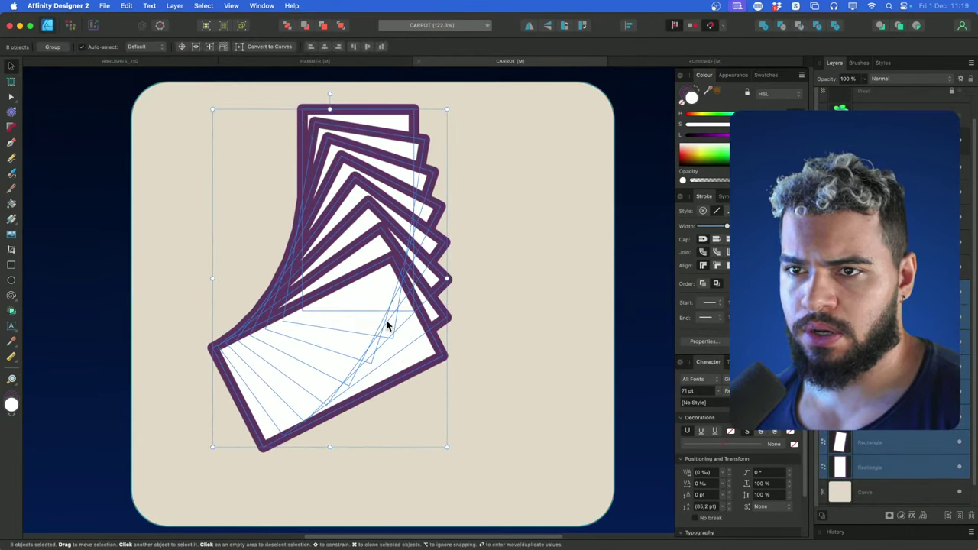
Rotate the eight selected rectangles 90° counterclockwise, recentre them on the artboard and deselect them
{"action": "left_click_drag", "start_coordinate": [328, 95], "coordinate": [232, 281]}
{"action": "left_click_drag", "start_coordinate": [338, 267], "coordinate": [398, 260]}
{"action": "left_click", "coordinate": [413, 248]}
{"action": "scroll", "coordinate": [397, 259], "scroll_direction": "left", "scroll_amount": 3}
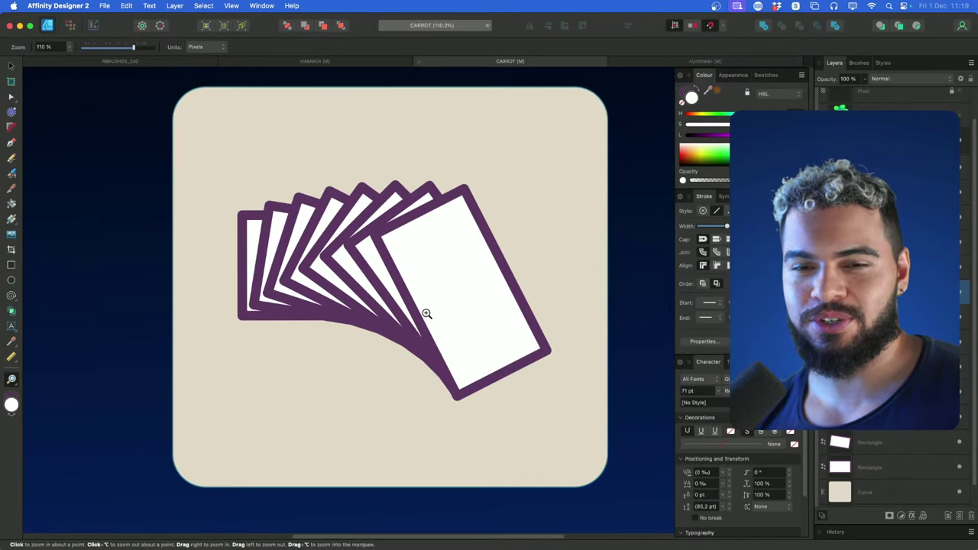
Switch to Google Chrome and read the "Change Asset Panel background color" entry on the Affinity What's New page
{"action": "mouse_move", "coordinate": [353, 534]}
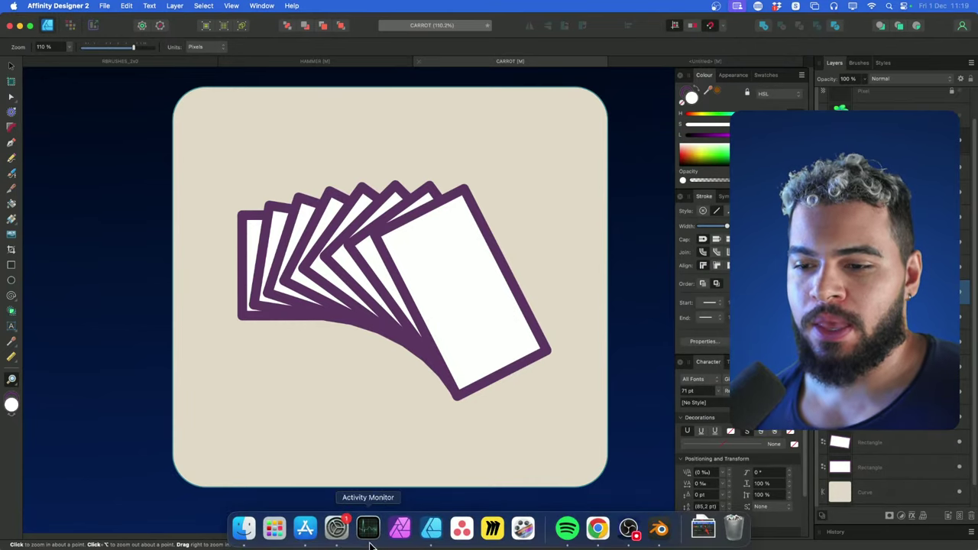
{"action": "left_click", "coordinate": [595, 527]}
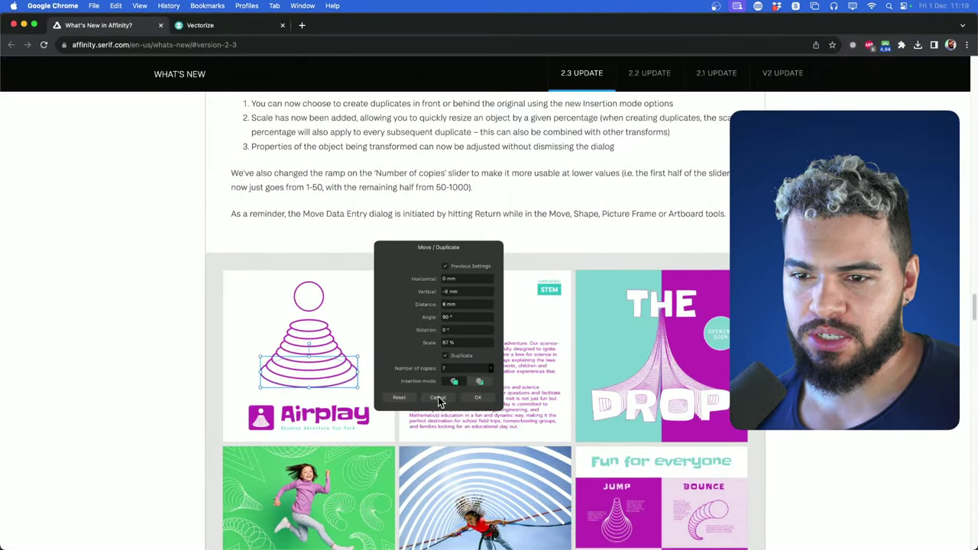
{"action": "scroll", "coordinate": [436, 400], "scroll_direction": "down", "scroll_amount": 8}
{"action": "scroll", "coordinate": [441, 396], "scroll_direction": "up", "scroll_amount": 3}
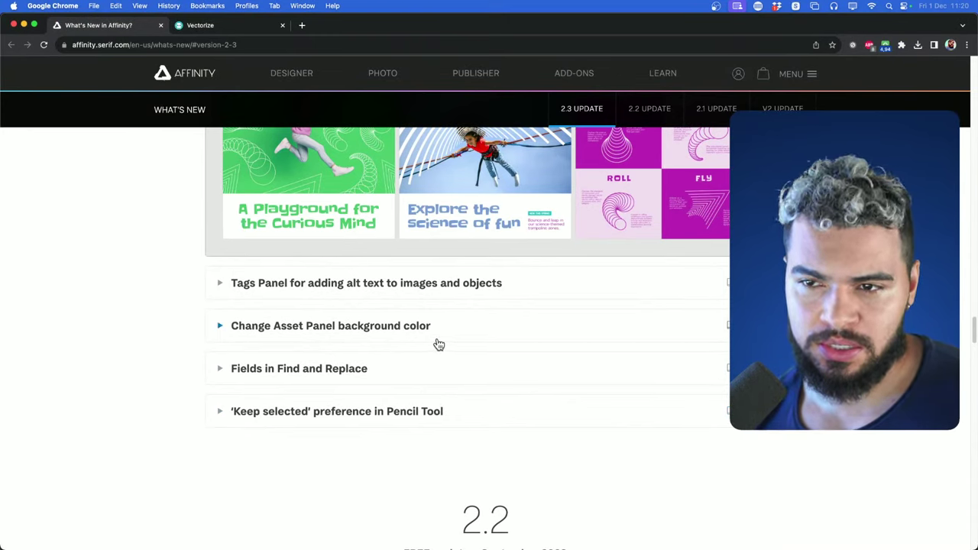
{"action": "left_click", "coordinate": [375, 328]}
{"action": "scroll", "coordinate": [415, 336], "scroll_direction": "down", "scroll_amount": 3}
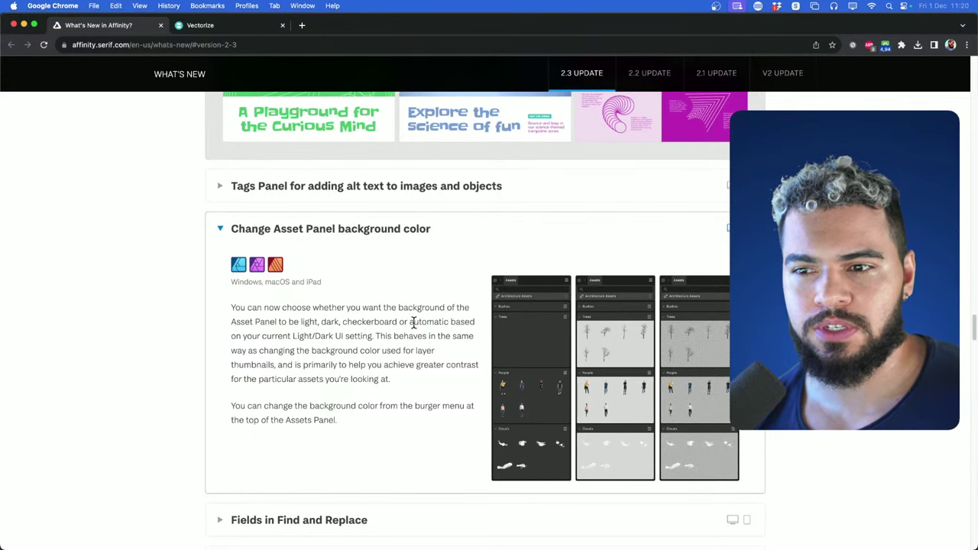
{"action": "scroll", "coordinate": [414, 323], "scroll_direction": "down", "scroll_amount": 1}
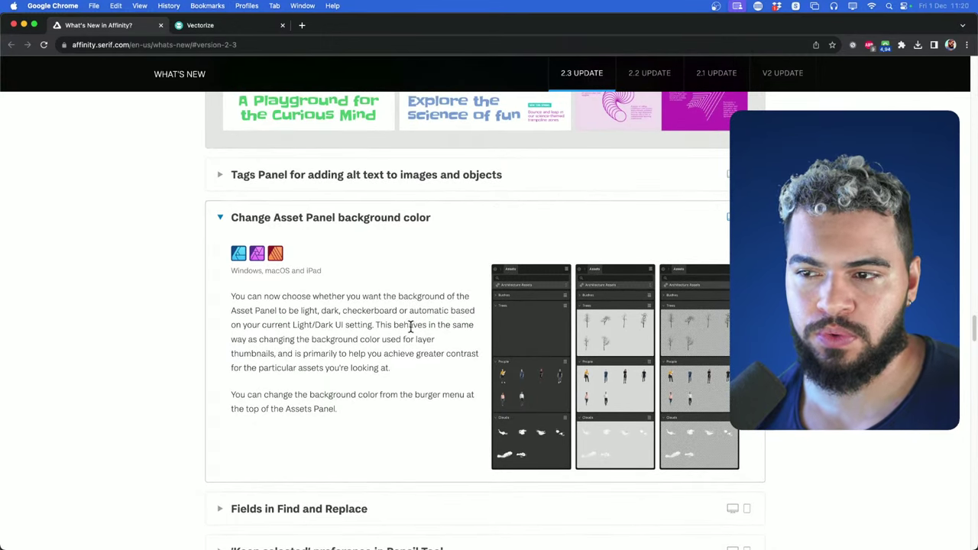
{"action": "scroll", "coordinate": [412, 324], "scroll_direction": "down", "scroll_amount": 2}
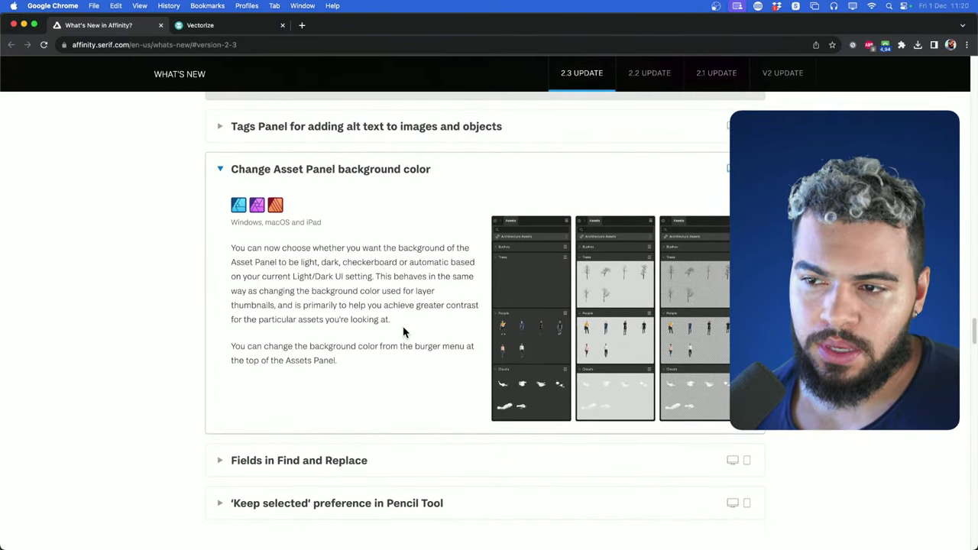
{"action": "scroll", "coordinate": [459, 321], "scroll_direction": "down", "scroll_amount": 1}
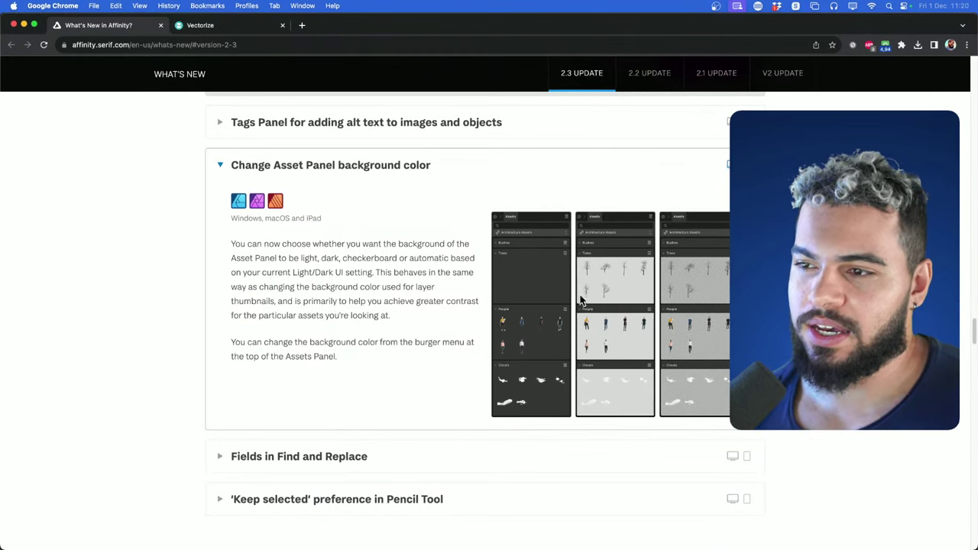
{"action": "scroll", "coordinate": [609, 336], "scroll_direction": "down", "scroll_amount": 1}
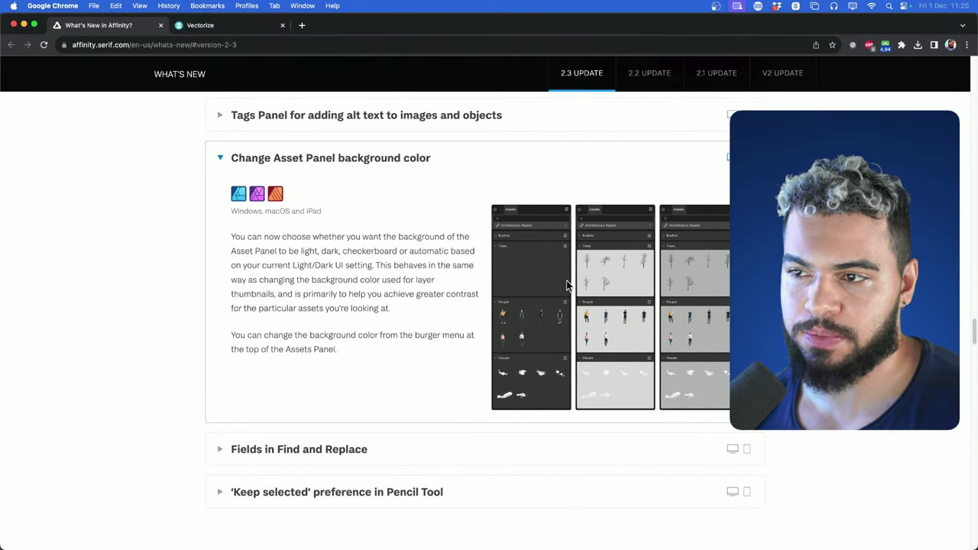
Switch back to Affinity Designer and show the Assets panel with the Simply Flat Icons category
{"action": "key", "text": "super+Tab"}
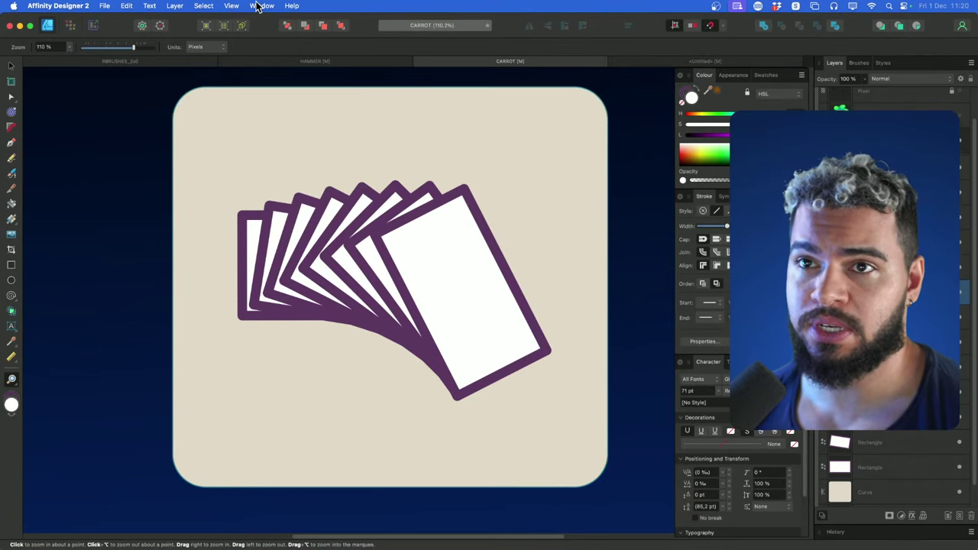
{"action": "left_click", "coordinate": [232, 6]}
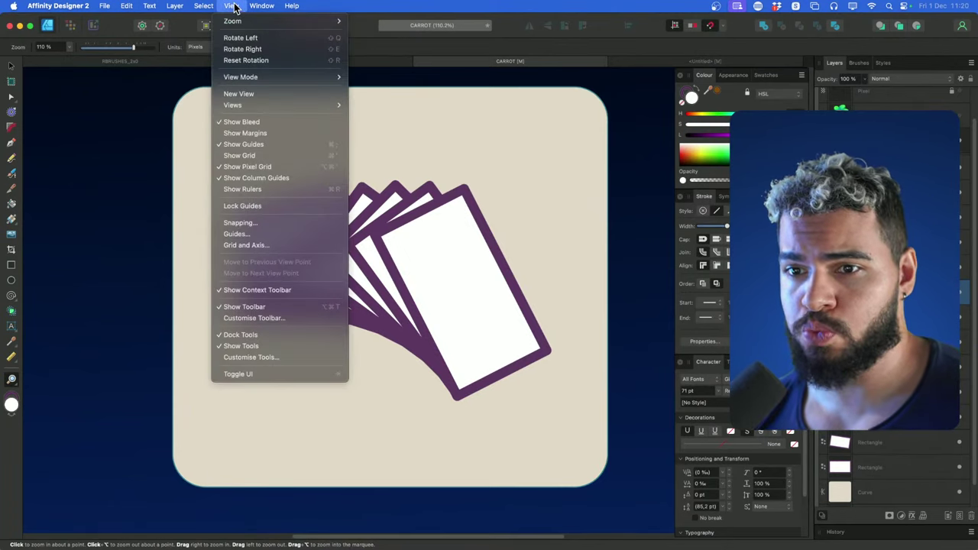
{"action": "mouse_move", "coordinate": [260, 9]}
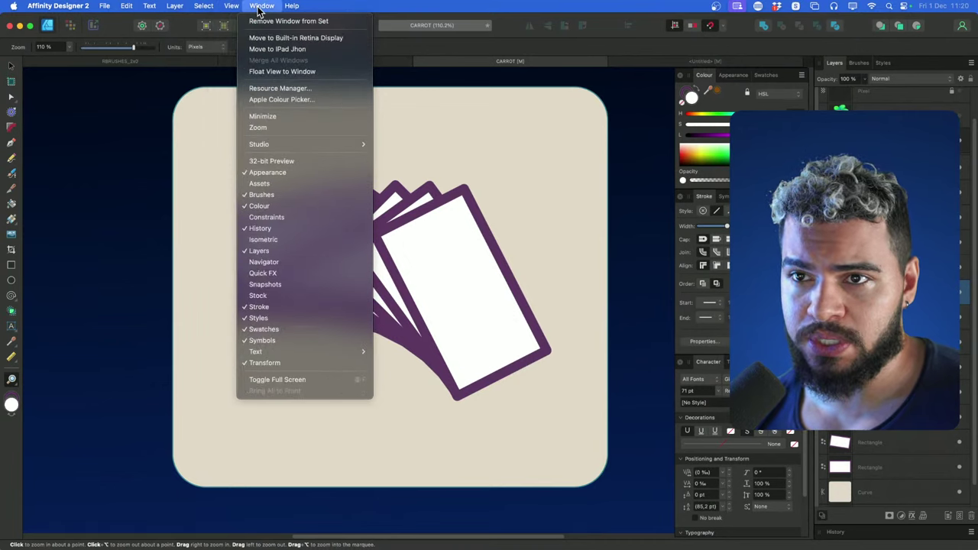
{"action": "left_click", "coordinate": [260, 184]}
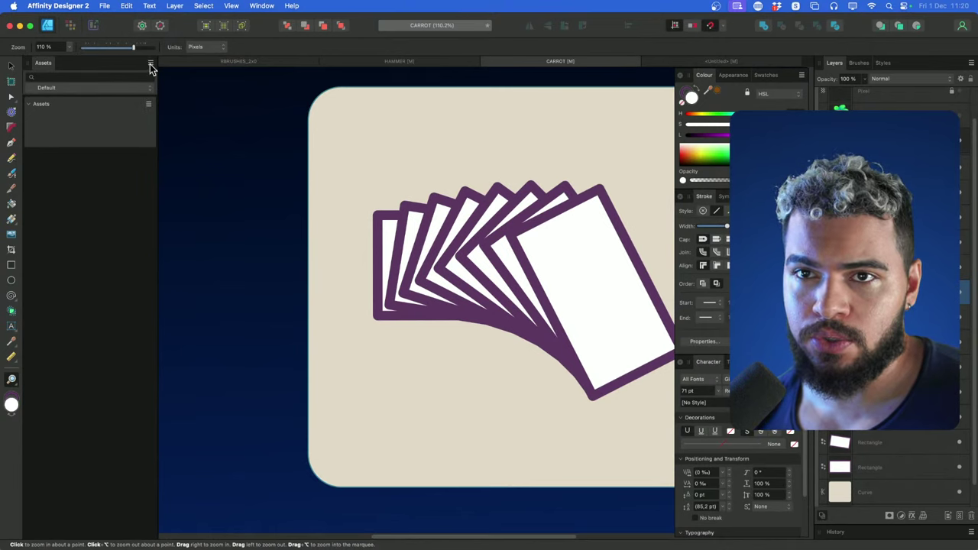
{"action": "left_click", "coordinate": [71, 89]}
{"action": "left_click", "coordinate": [73, 97]}
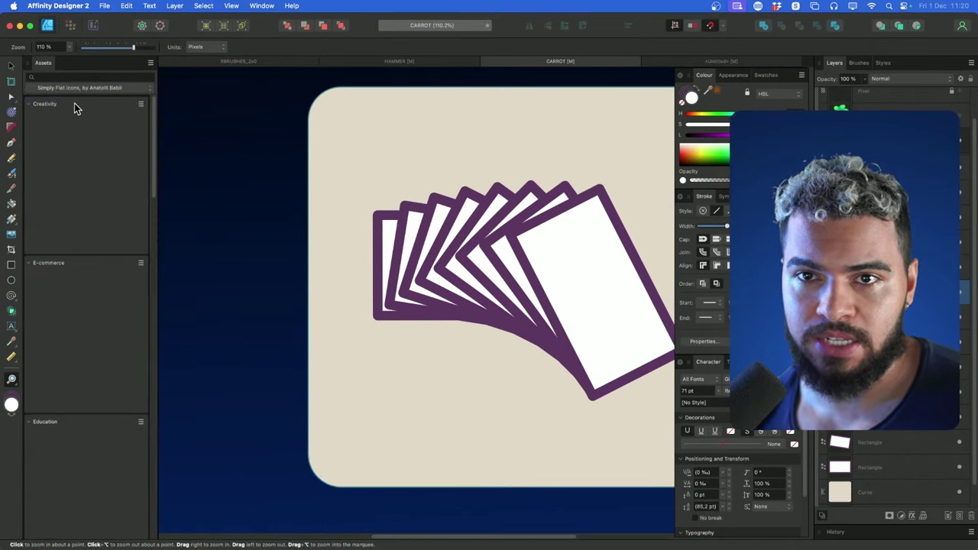
{"action": "scroll", "coordinate": [97, 170], "scroll_direction": "down", "scroll_amount": 2}
{"action": "scroll", "coordinate": [97, 166], "scroll_direction": "up", "scroll_amount": 2}
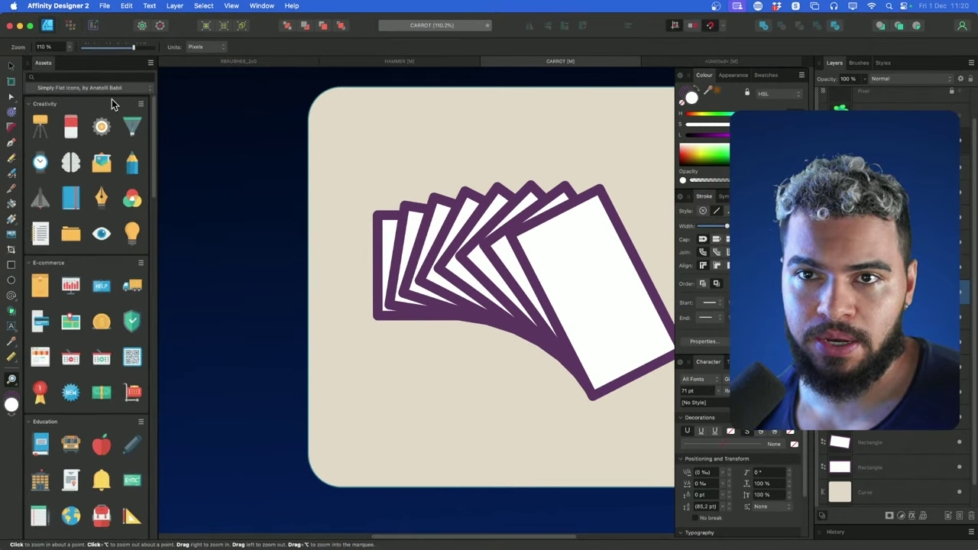
Try the Light and Dark backgrounds for the thumbnails in the Assets panel
{"action": "left_click", "coordinate": [150, 65]}
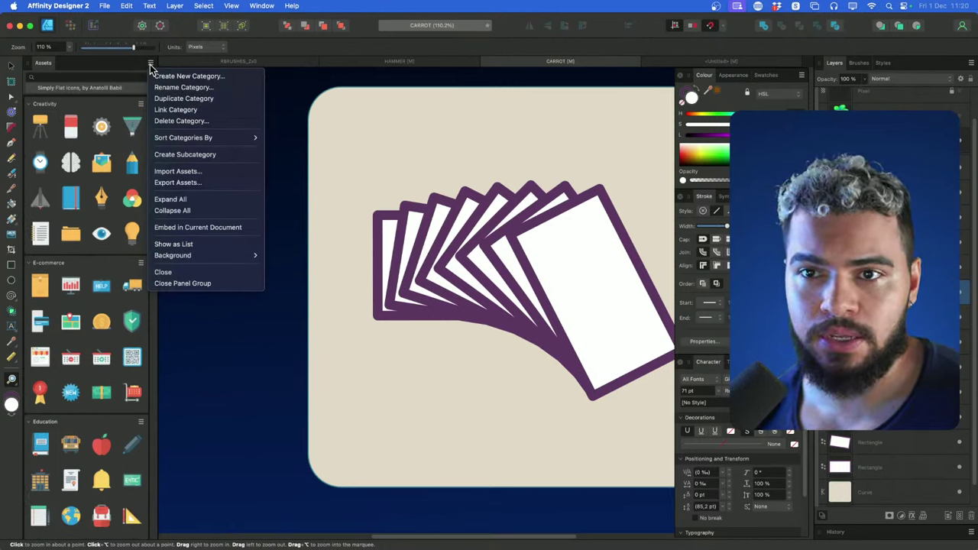
{"action": "mouse_move", "coordinate": [174, 260]}
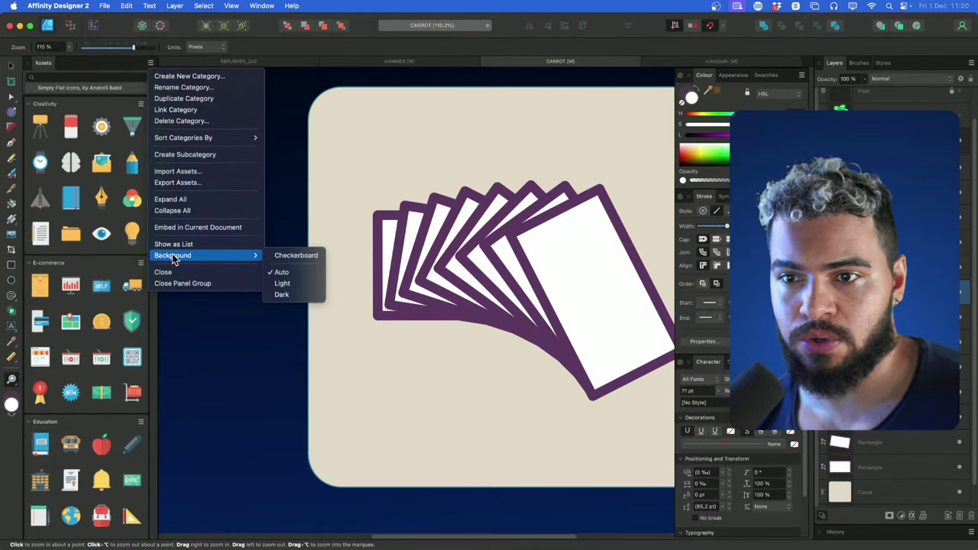
{"action": "left_click", "coordinate": [282, 283]}
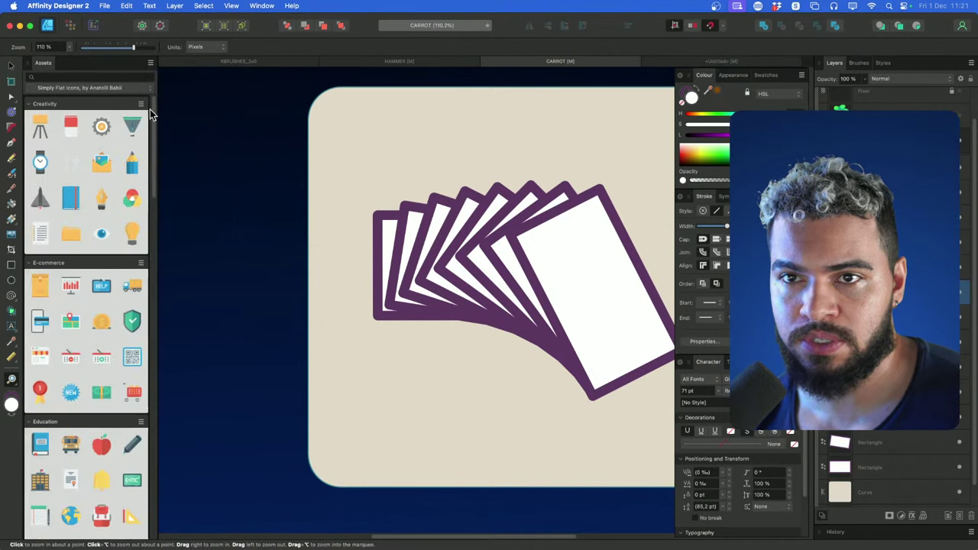
{"action": "left_click", "coordinate": [151, 68]}
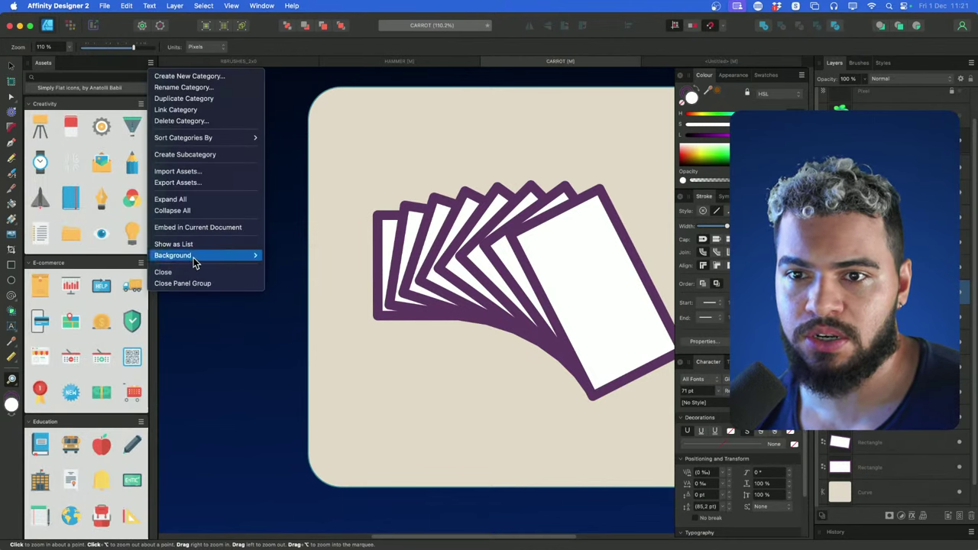
{"action": "mouse_move", "coordinate": [245, 255]}
{"action": "left_click", "coordinate": [283, 294]}
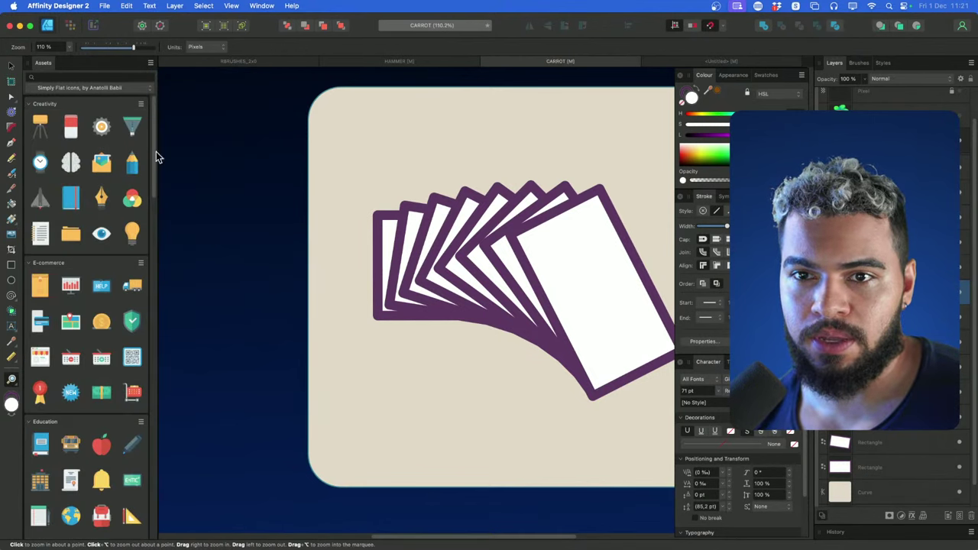
Try the Checkerboard background in the Assets panel, and return the setting to Auto
{"action": "left_click", "coordinate": [150, 65]}
{"action": "mouse_move", "coordinate": [252, 255]}
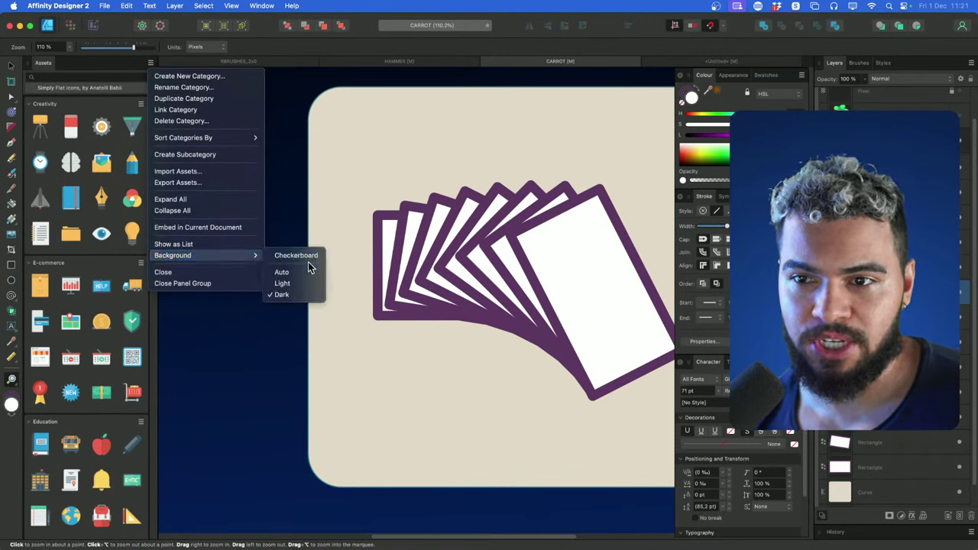
{"action": "left_click", "coordinate": [301, 256]}
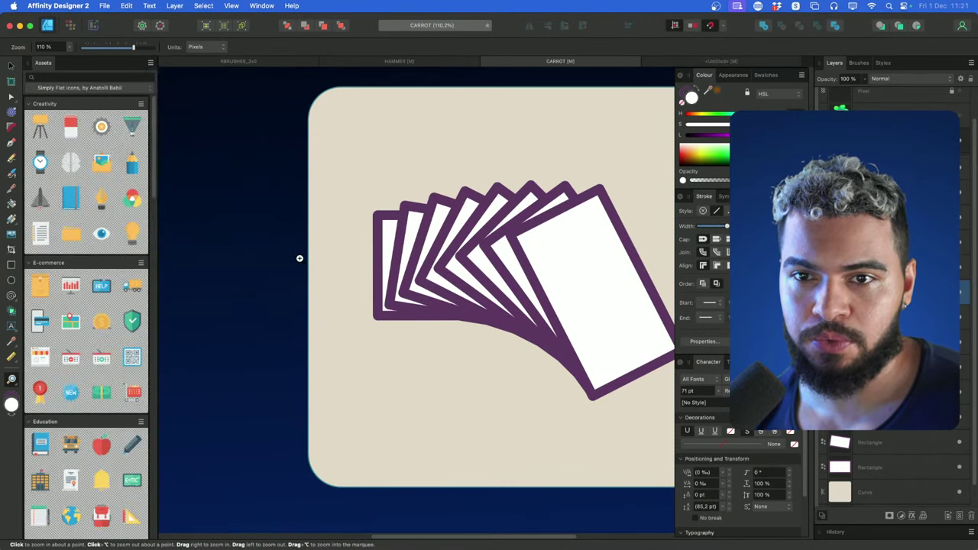
{"action": "left_click", "coordinate": [149, 66]}
{"action": "mouse_move", "coordinate": [252, 255]}
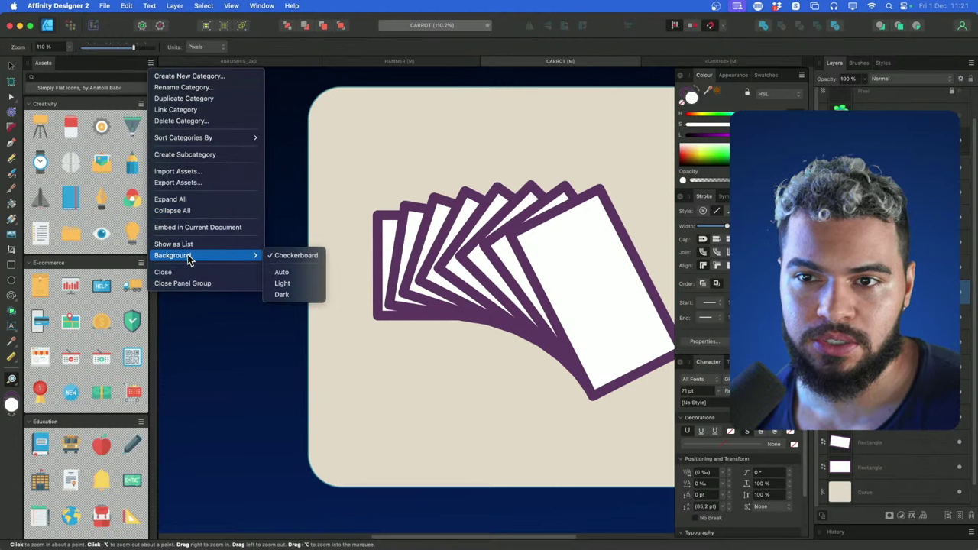
{"action": "left_click", "coordinate": [312, 273]}
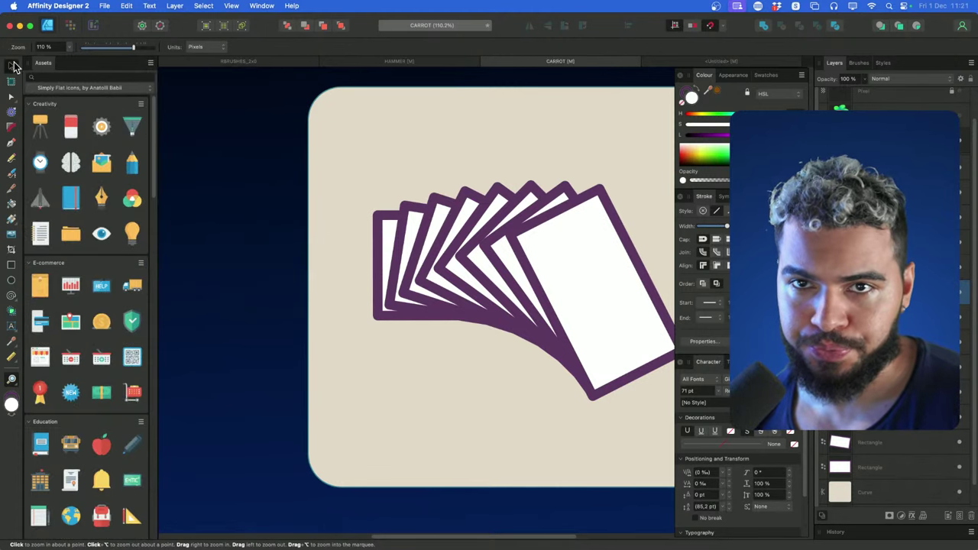
Switch to Google Chrome and read the "'Keep selected' preference in Pencil Tool" entry
{"action": "key", "text": "super+0"}
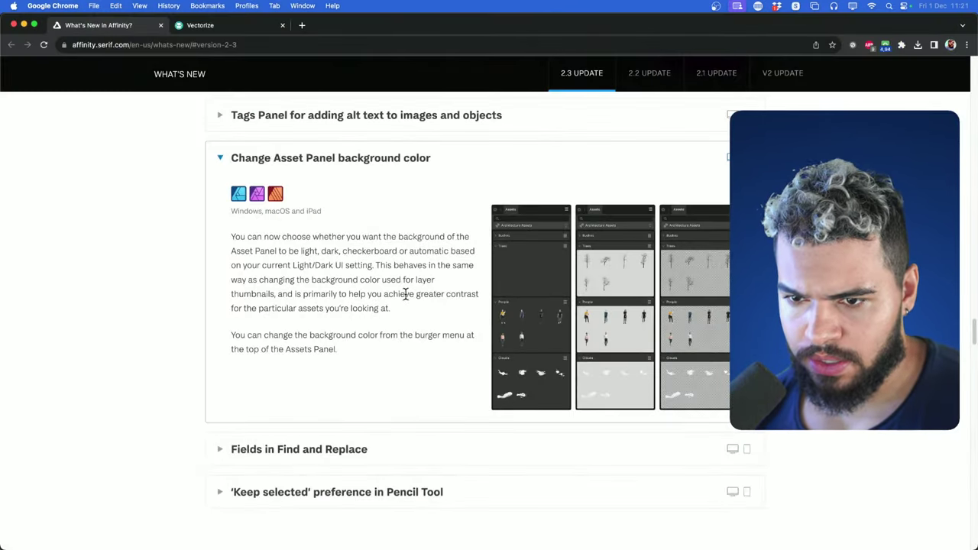
{"action": "scroll", "coordinate": [405, 296], "scroll_direction": "down", "scroll_amount": 3}
{"action": "left_click", "coordinate": [373, 402]}
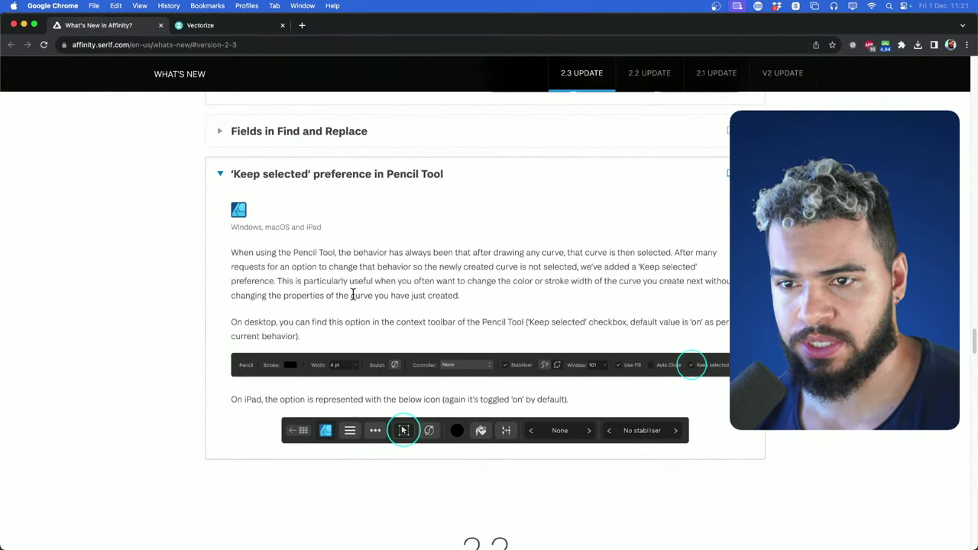
{"action": "scroll", "coordinate": [354, 305], "scroll_direction": "down", "scroll_amount": 1}
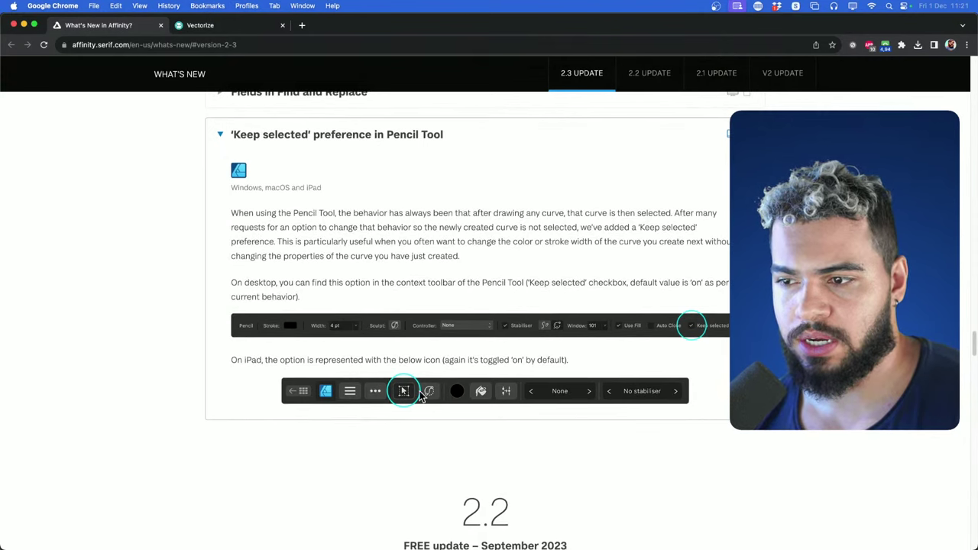
{"action": "scroll", "coordinate": [405, 388], "scroll_direction": "down", "scroll_amount": 2}
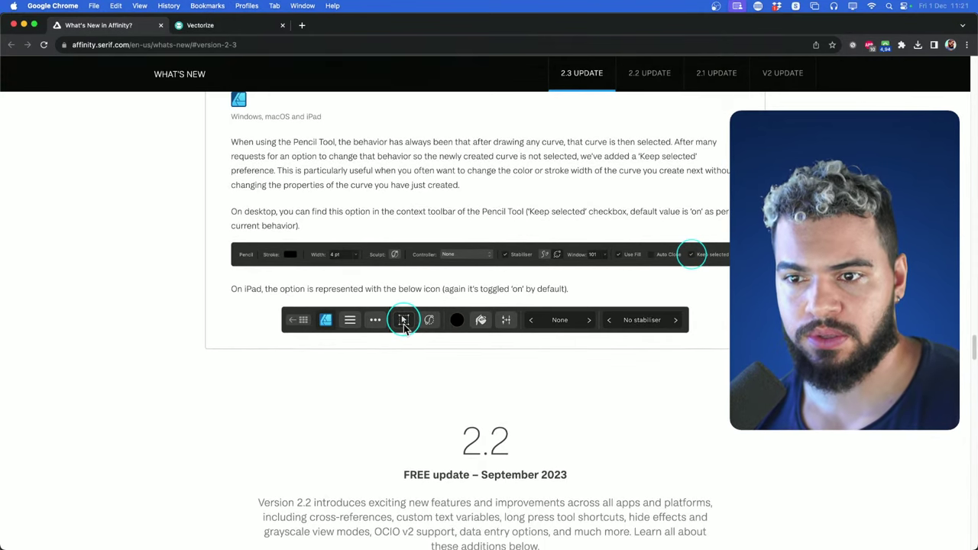
{"action": "scroll", "coordinate": [398, 317], "scroll_direction": "down", "scroll_amount": 1}
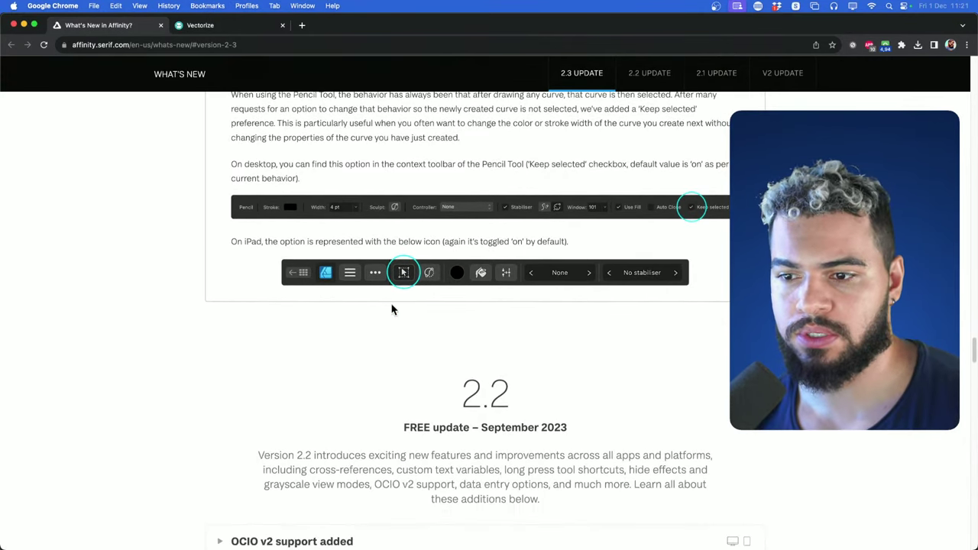
Review the earlier 2.3 update entries, from Move Data Entry improvements back through password-protected PDFs to the Pixel grid option
{"action": "scroll", "coordinate": [405, 321], "scroll_direction": "up", "scroll_amount": 15}
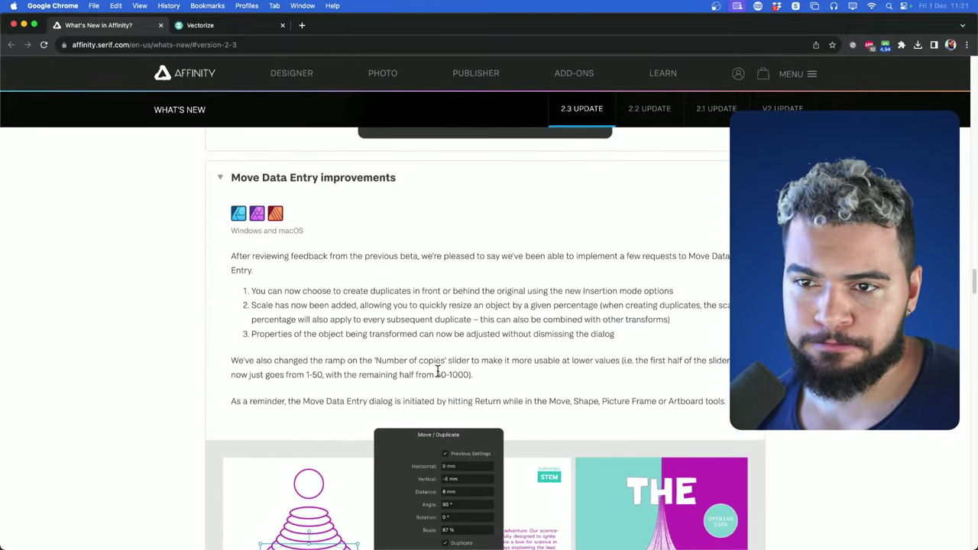
{"action": "scroll", "coordinate": [438, 371], "scroll_direction": "up", "scroll_amount": 7}
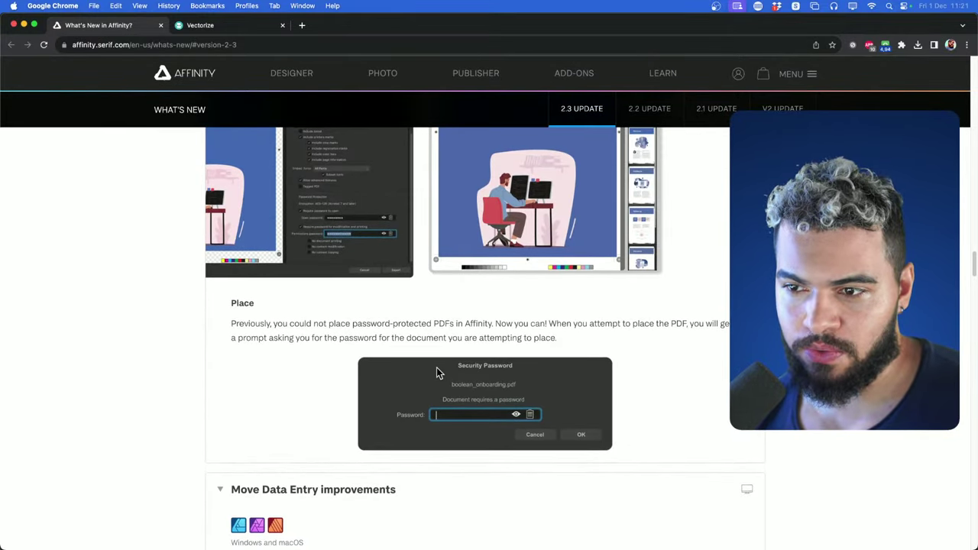
{"action": "scroll", "coordinate": [438, 371], "scroll_direction": "up", "scroll_amount": 12}
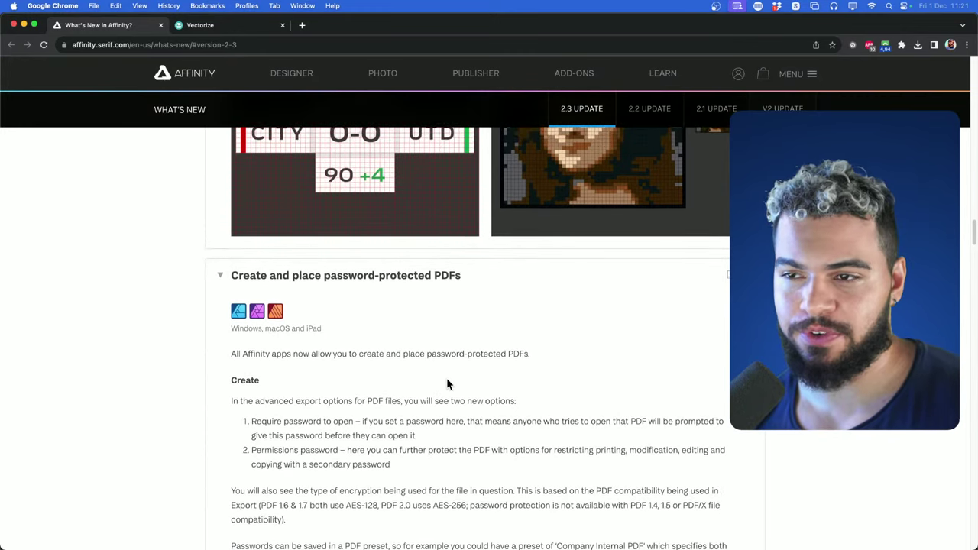
{"action": "scroll", "coordinate": [443, 375], "scroll_direction": "up", "scroll_amount": 15}
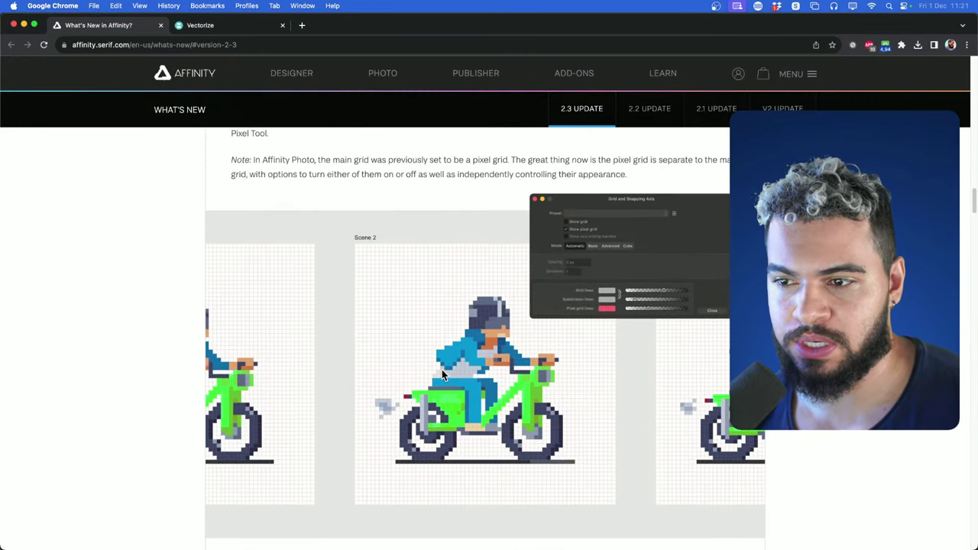
{"action": "scroll", "coordinate": [435, 373], "scroll_direction": "up", "scroll_amount": 3}
{"action": "scroll", "coordinate": [535, 351], "scroll_direction": "down", "scroll_amount": 3}
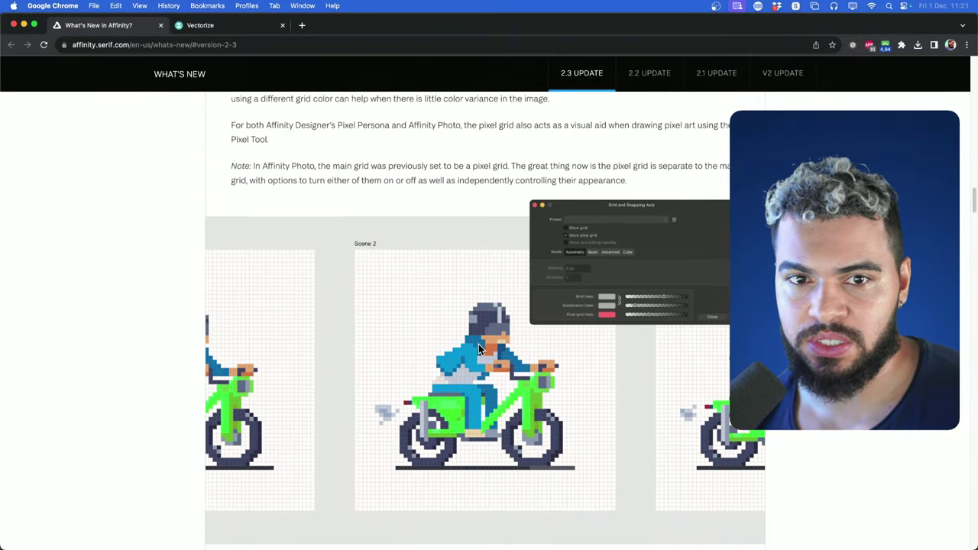
{"action": "scroll", "coordinate": [474, 347], "scroll_direction": "down", "scroll_amount": 1}
{"action": "scroll", "coordinate": [477, 340], "scroll_direction": "up", "scroll_amount": 10}
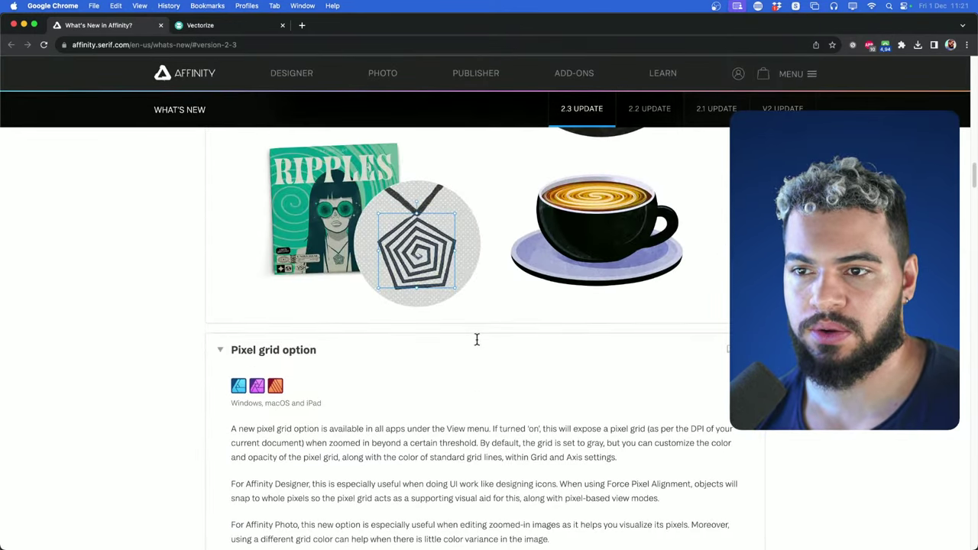
Return to the start of the What's New page, glance at the open document in Affinity Designer, and switch back to Google Chrome
{"action": "scroll", "coordinate": [476, 342], "scroll_direction": "up", "scroll_amount": 15}
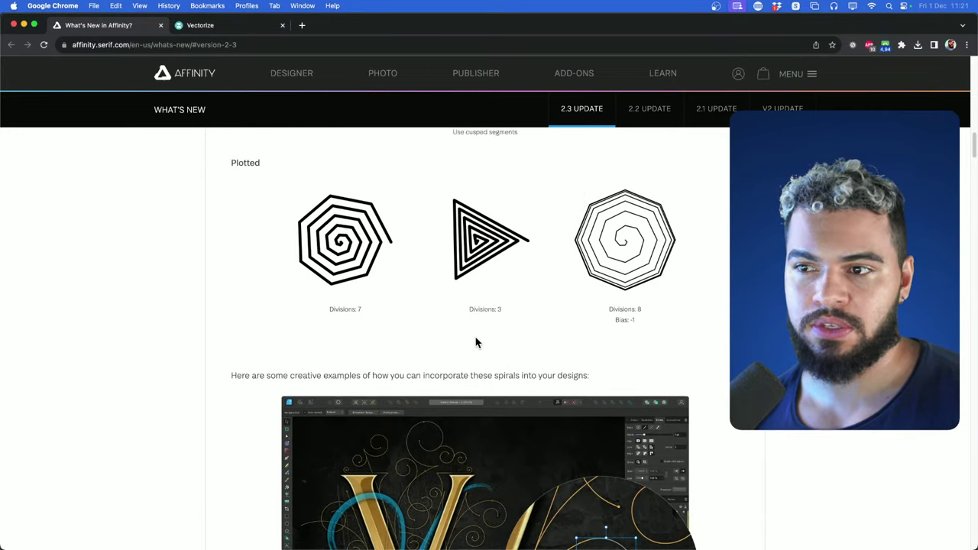
{"action": "scroll", "coordinate": [481, 348], "scroll_direction": "up", "scroll_amount": 15}
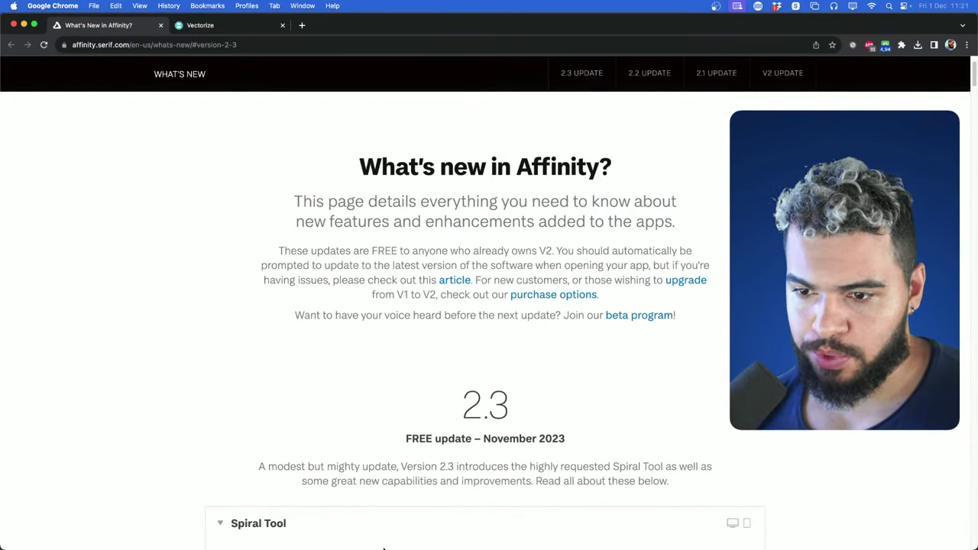
{"action": "mouse_move", "coordinate": [386, 542]}
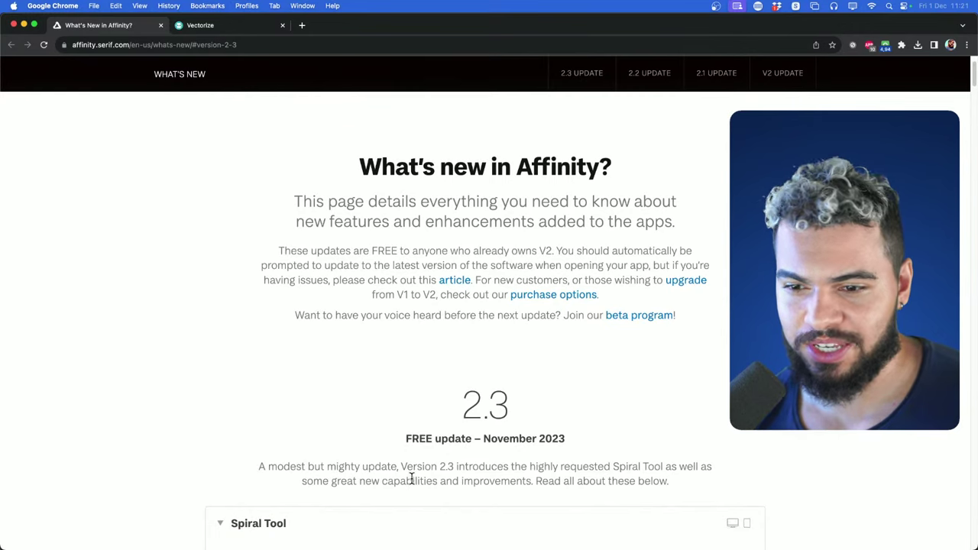
{"action": "mouse_move", "coordinate": [432, 540]}
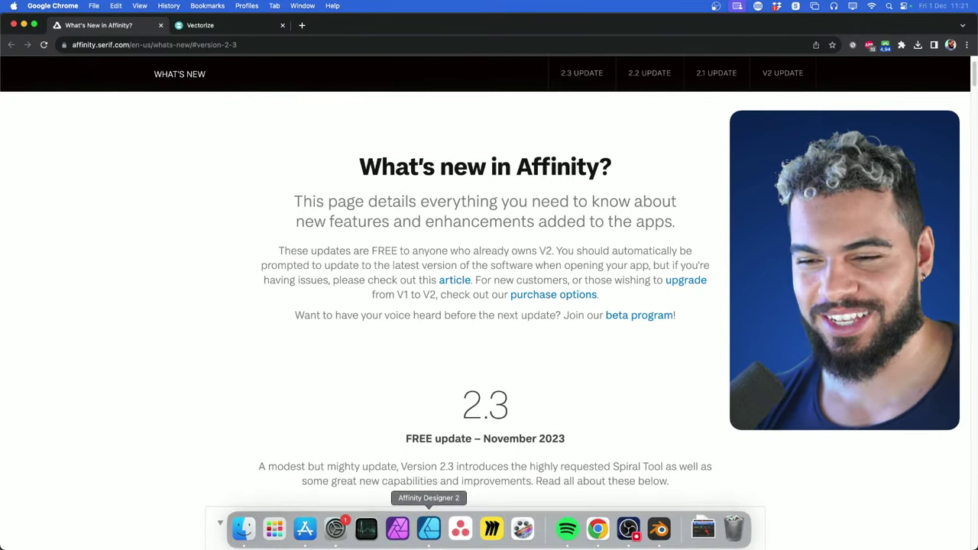
{"action": "left_click", "coordinate": [434, 540]}
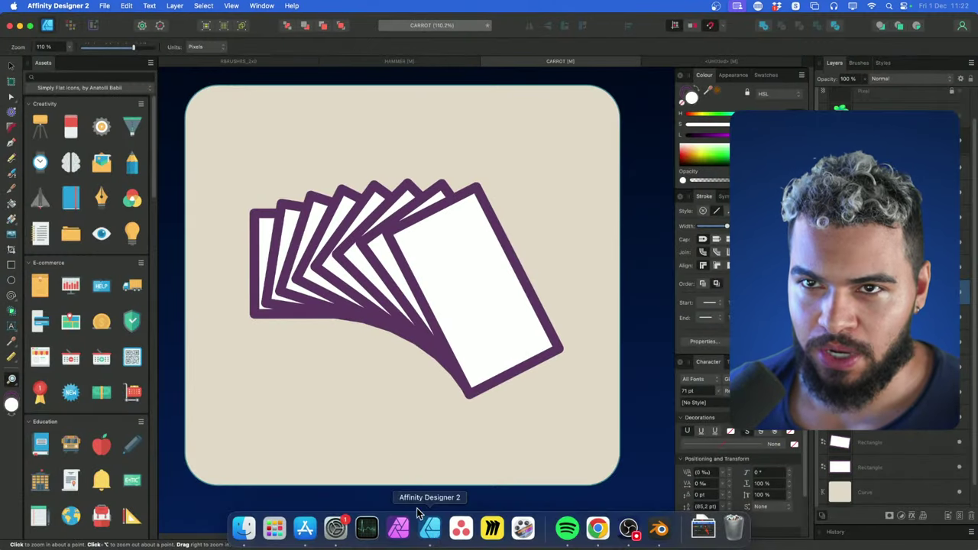
{"action": "left_click", "coordinate": [596, 529]}
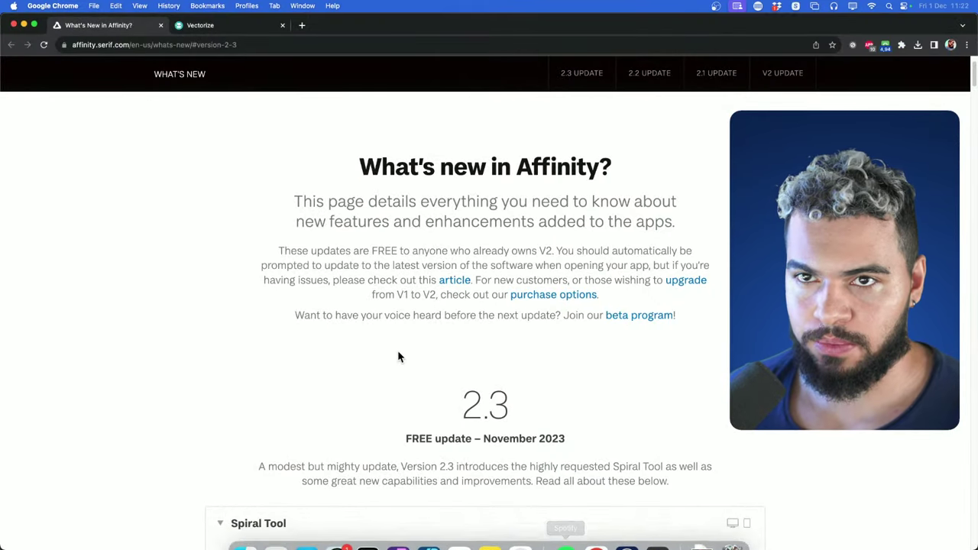
Bring up the Vectorize page and look over the Ultimate Raster Brushes 2.0 lesson, its download link and the first import instructions
{"action": "left_click", "coordinate": [231, 25]}
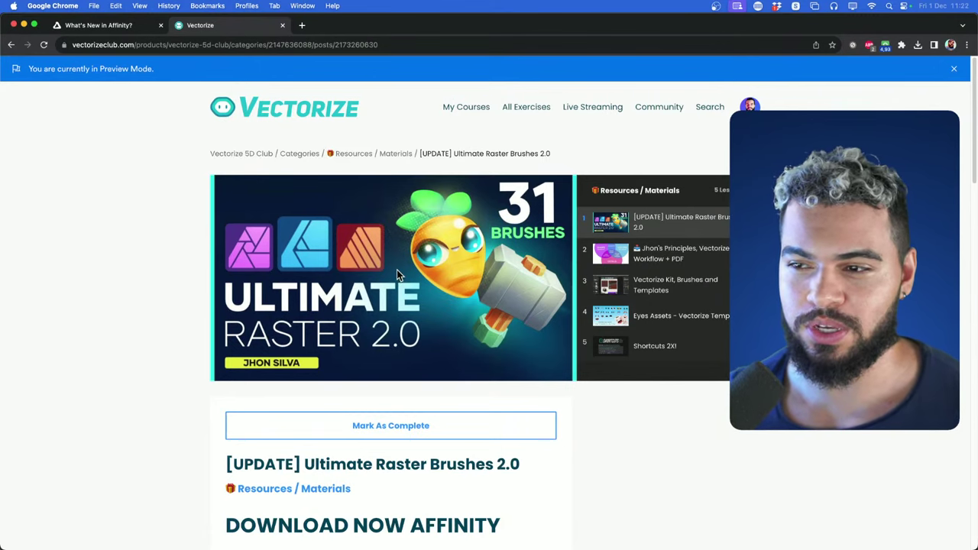
{"action": "scroll", "coordinate": [397, 274], "scroll_direction": "down", "scroll_amount": 4}
{"action": "scroll", "coordinate": [399, 275], "scroll_direction": "up", "scroll_amount": 2}
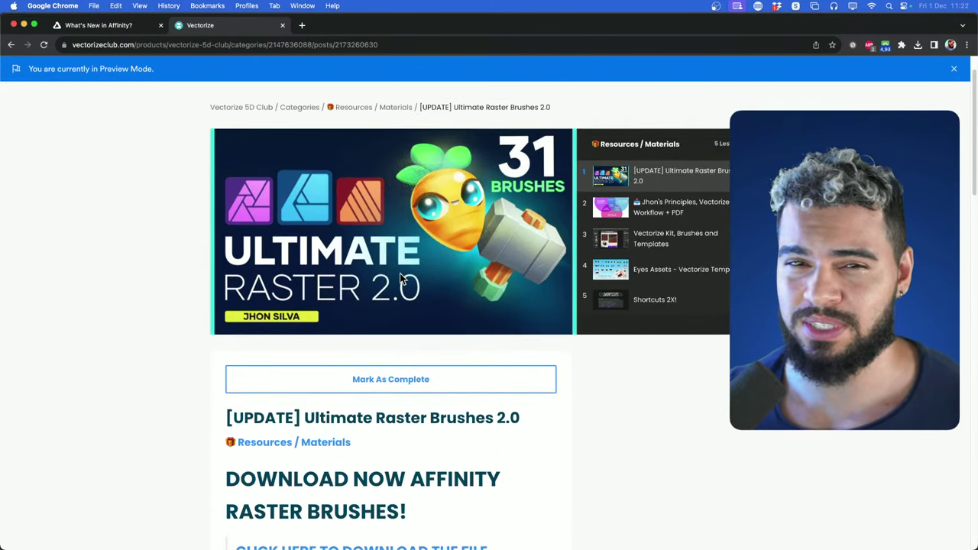
{"action": "scroll", "coordinate": [401, 275], "scroll_direction": "down", "scroll_amount": 6}
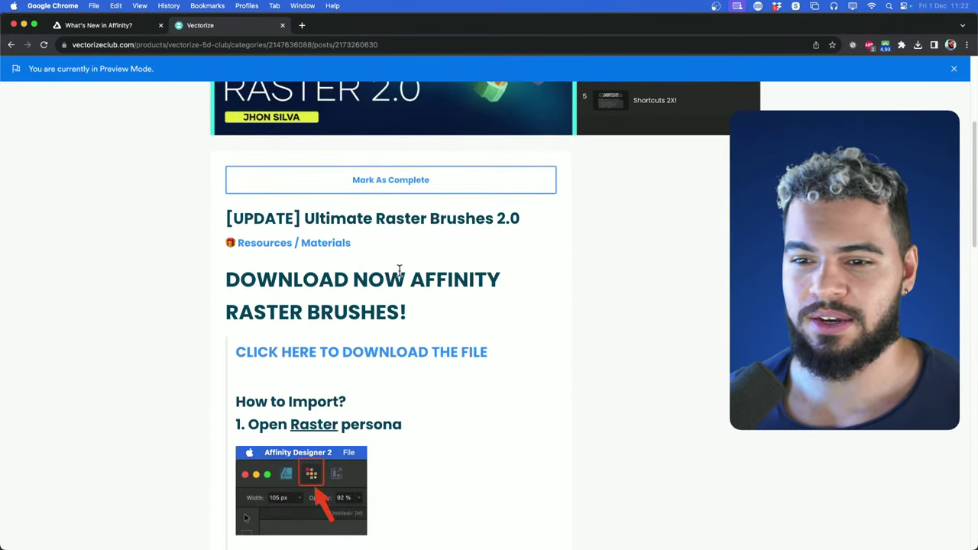
{"action": "scroll", "coordinate": [392, 277], "scroll_direction": "down", "scroll_amount": 1}
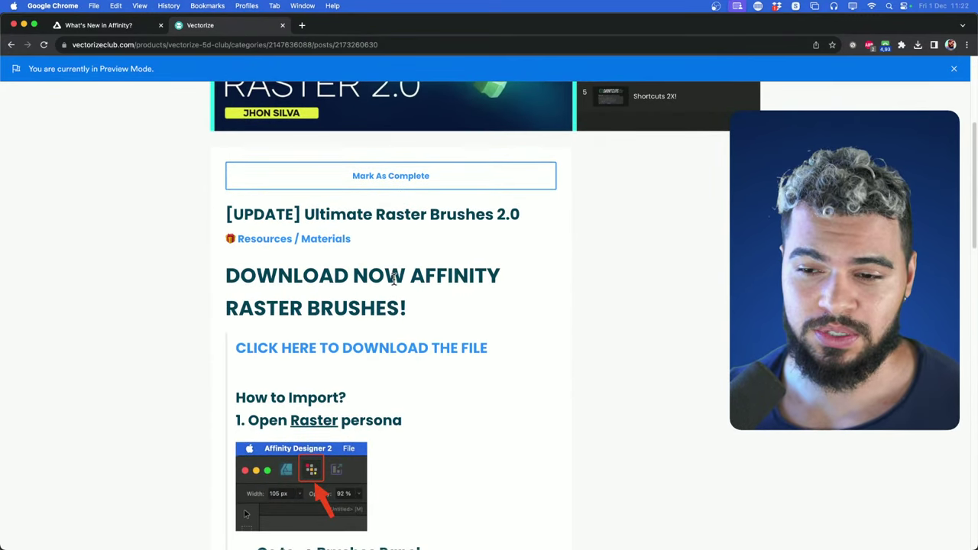
{"action": "scroll", "coordinate": [394, 273], "scroll_direction": "down", "scroll_amount": 2}
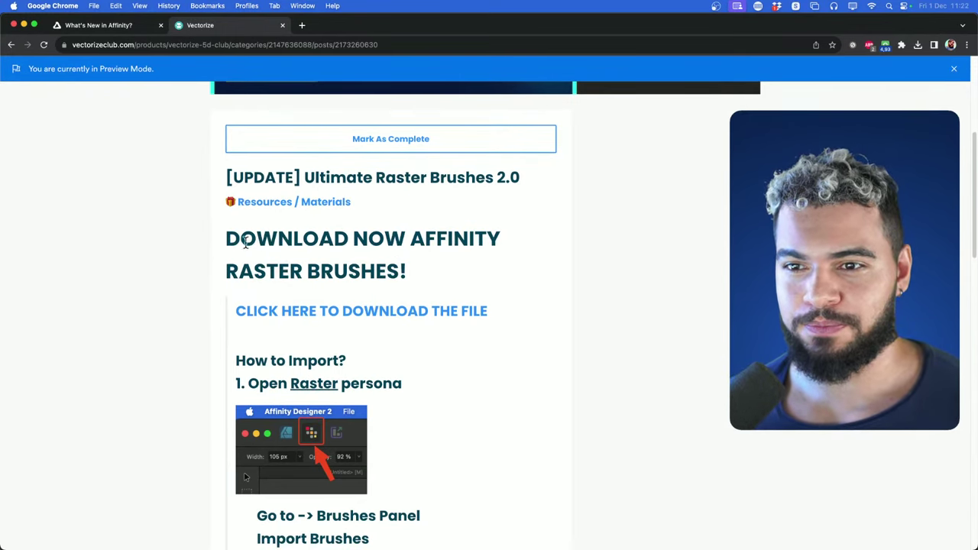
{"action": "scroll", "coordinate": [245, 242], "scroll_direction": "down", "scroll_amount": 2}
{"action": "scroll", "coordinate": [242, 219], "scroll_direction": "up", "scroll_amount": 2}
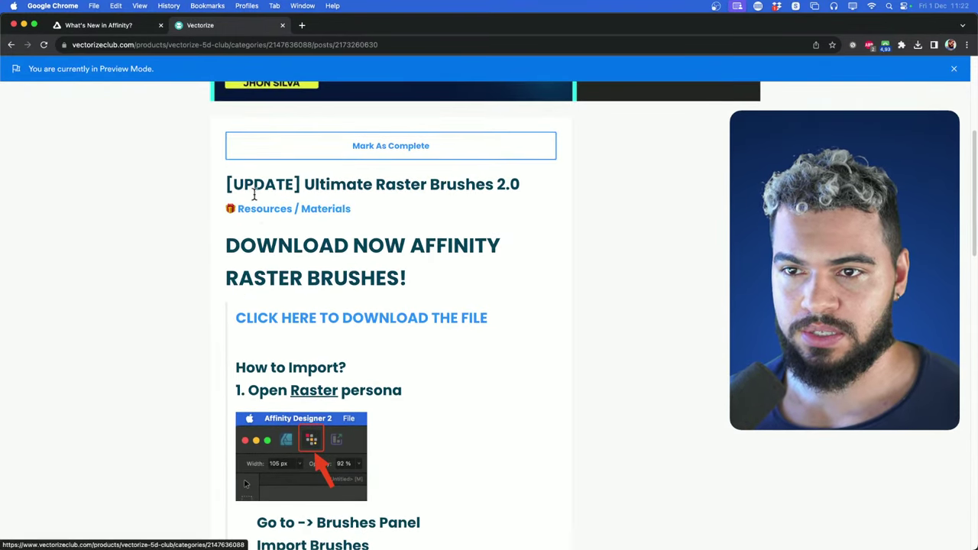
Go through the second page of course categories to Resources / Materials and open the "[UPDATE] Ultimate Raster Brushes 2.0" lesson
{"action": "scroll", "coordinate": [317, 207], "scroll_direction": "up", "scroll_amount": 5}
{"action": "left_click", "coordinate": [391, 155]}
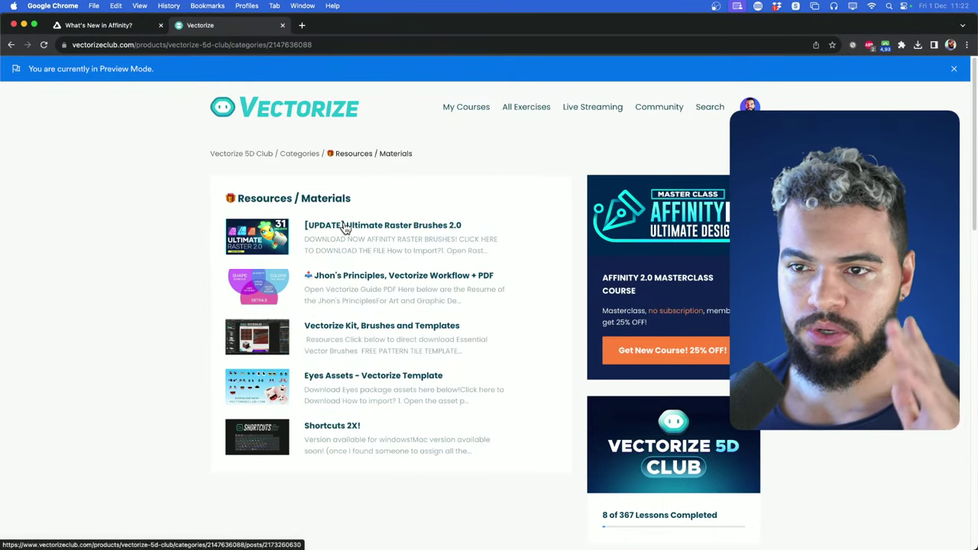
{"action": "left_click", "coordinate": [306, 155]}
{"action": "scroll", "coordinate": [356, 314], "scroll_direction": "down", "scroll_amount": 10}
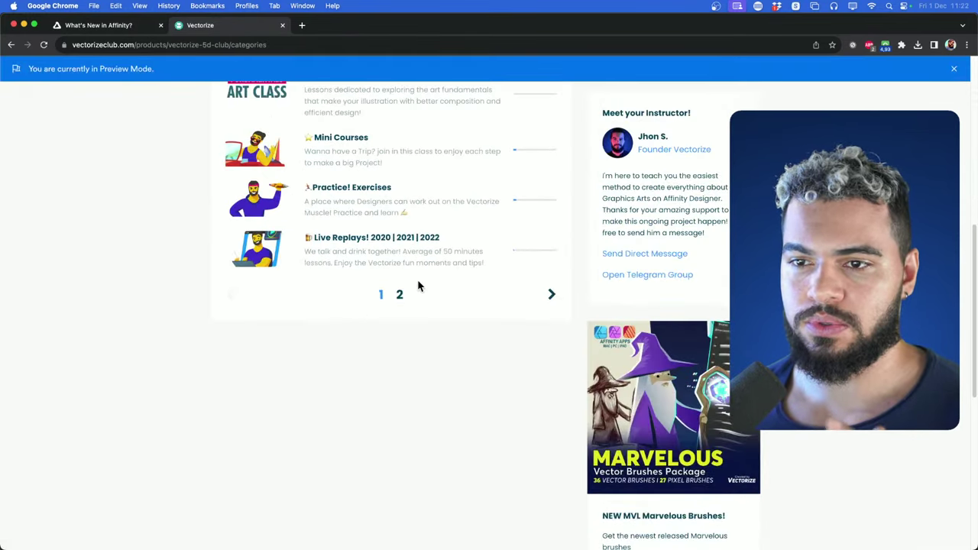
{"action": "left_click", "coordinate": [400, 296]}
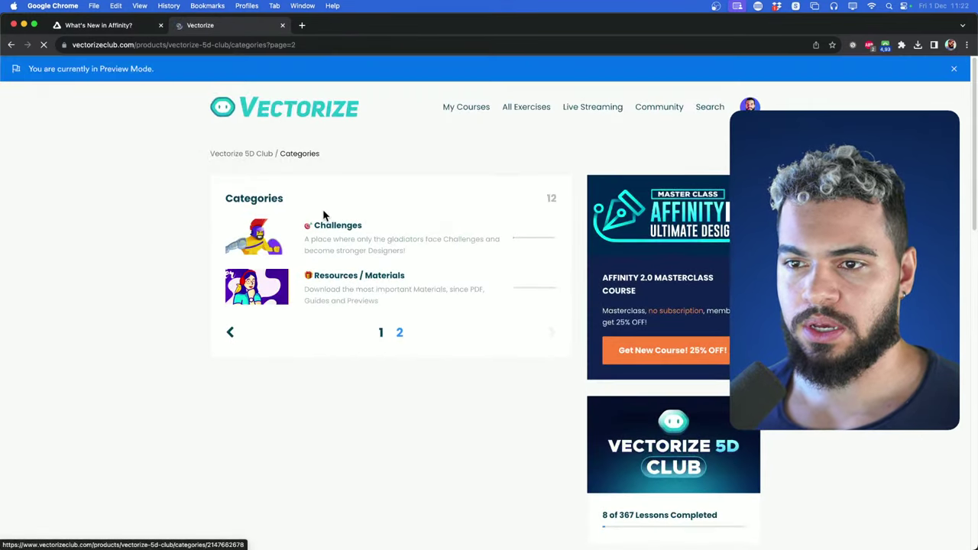
{"action": "left_click", "coordinate": [343, 284]}
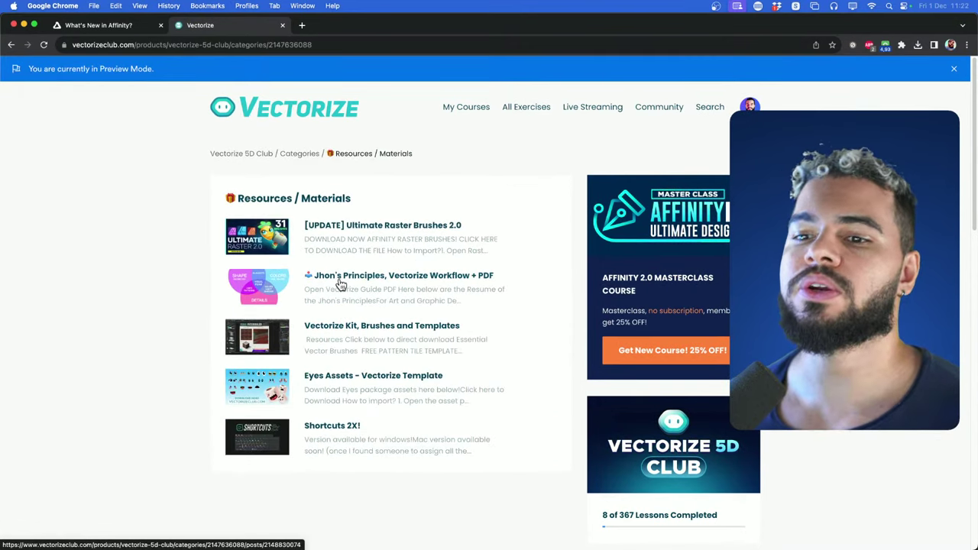
{"action": "left_click", "coordinate": [336, 229]}
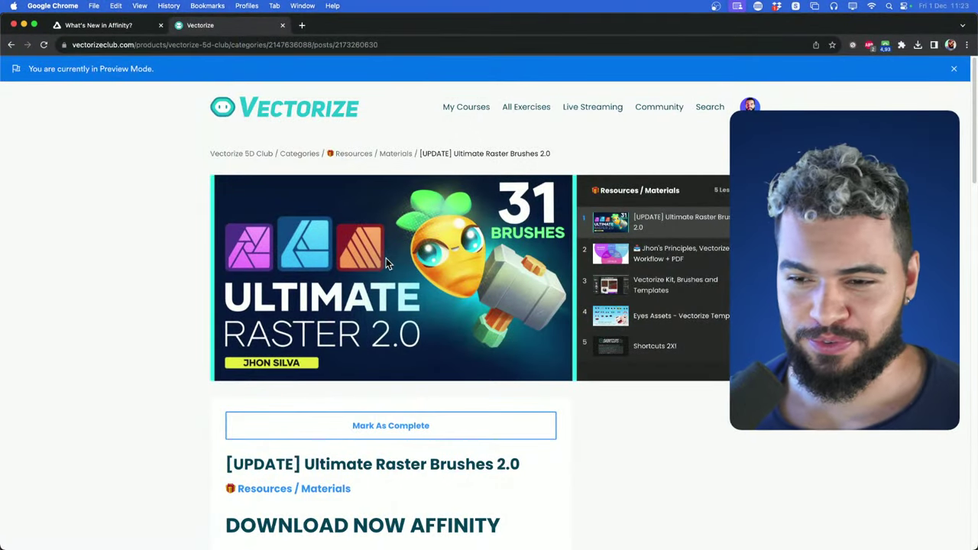
Read the "How to Import?" instructions for the raster brushes, from opening the Raster persona to importing through the Brushes Panel
{"action": "scroll", "coordinate": [386, 258], "scroll_direction": "down", "scroll_amount": 5}
{"action": "scroll", "coordinate": [267, 303], "scroll_direction": "up", "scroll_amount": 1}
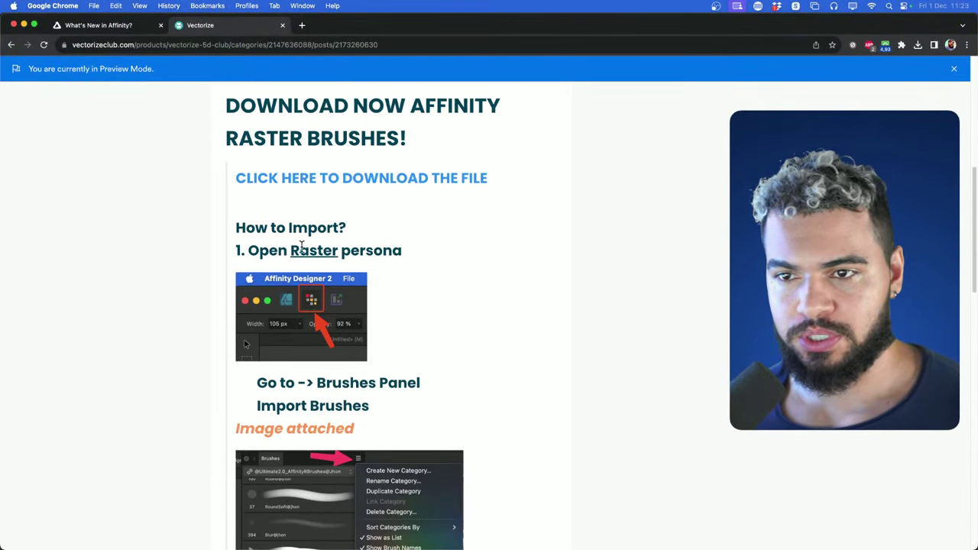
{"action": "scroll", "coordinate": [303, 246], "scroll_direction": "down", "scroll_amount": 1}
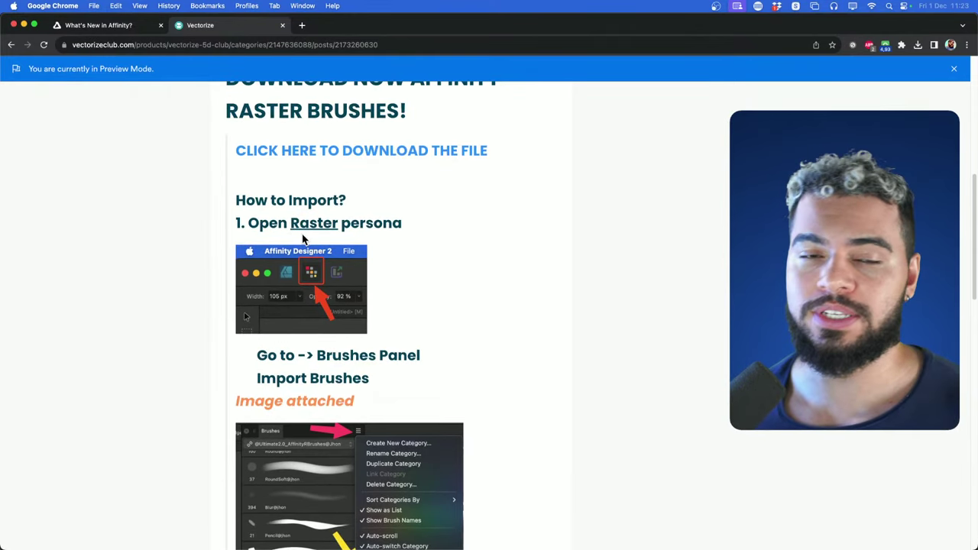
{"action": "scroll", "coordinate": [301, 240], "scroll_direction": "down", "scroll_amount": 9}
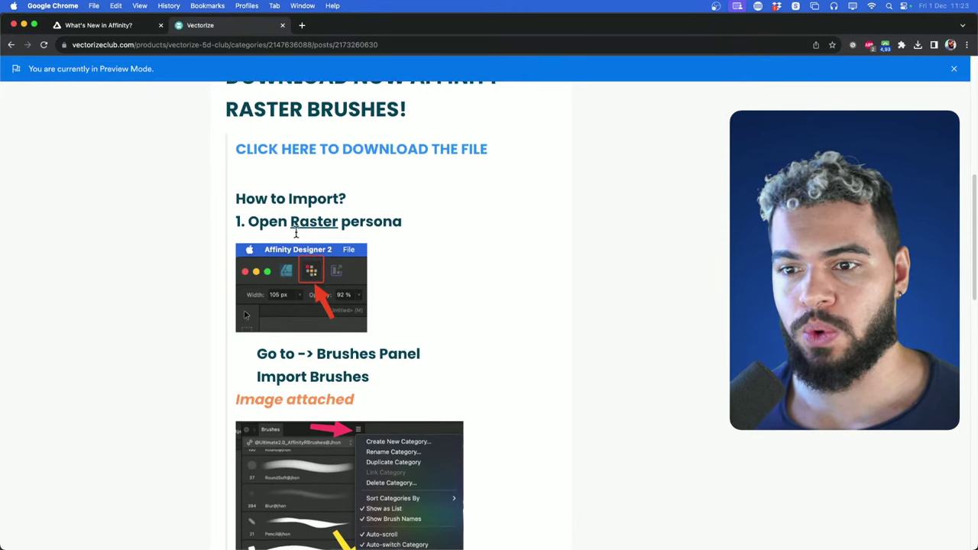
{"action": "scroll", "coordinate": [332, 170], "scroll_direction": "up", "scroll_amount": 1}
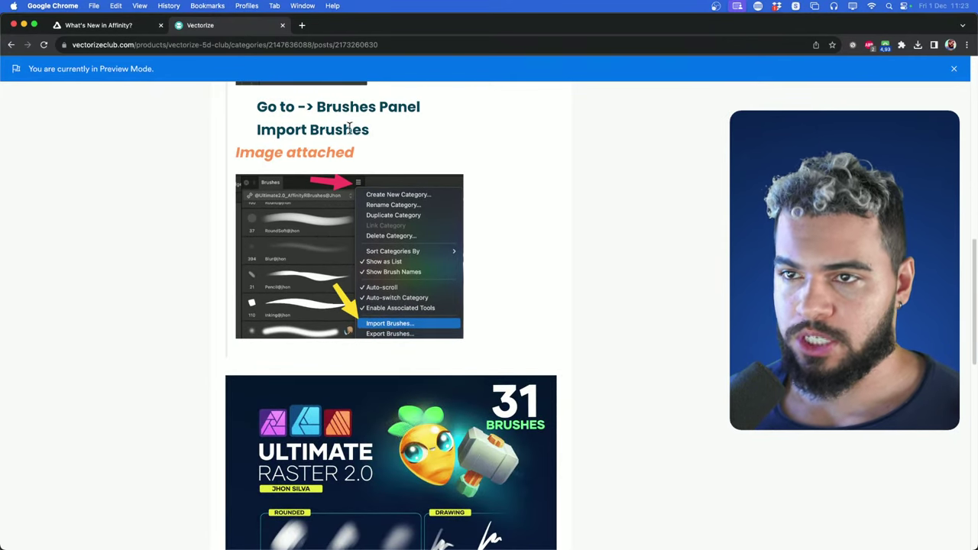
{"action": "scroll", "coordinate": [355, 181], "scroll_direction": "down", "scroll_amount": 1}
{"action": "scroll", "coordinate": [354, 227], "scroll_direction": "up", "scroll_amount": 1}
{"action": "scroll", "coordinate": [352, 231], "scroll_direction": "down", "scroll_amount": 1}
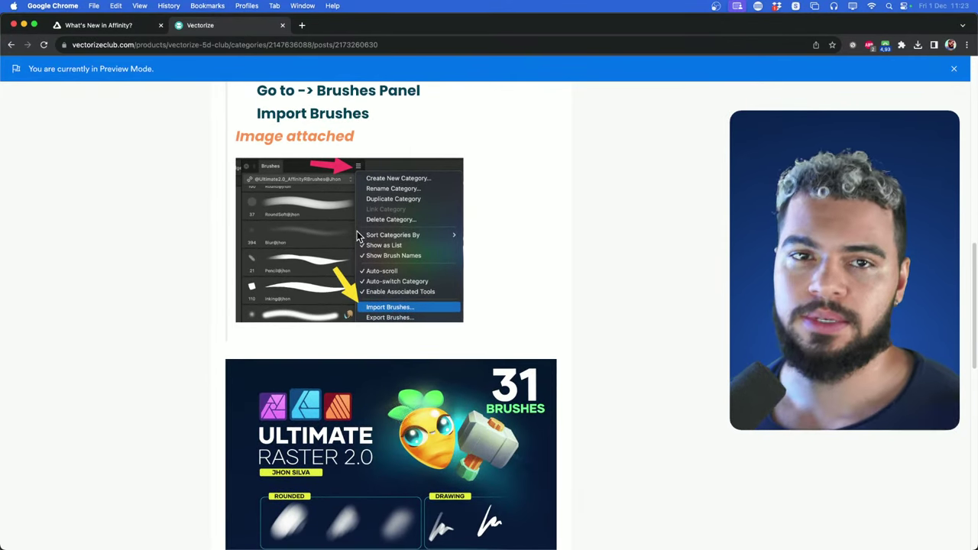
{"action": "scroll", "coordinate": [357, 235], "scroll_direction": "up", "scroll_amount": 10}
{"action": "scroll", "coordinate": [334, 252], "scroll_direction": "down", "scroll_amount": 5}
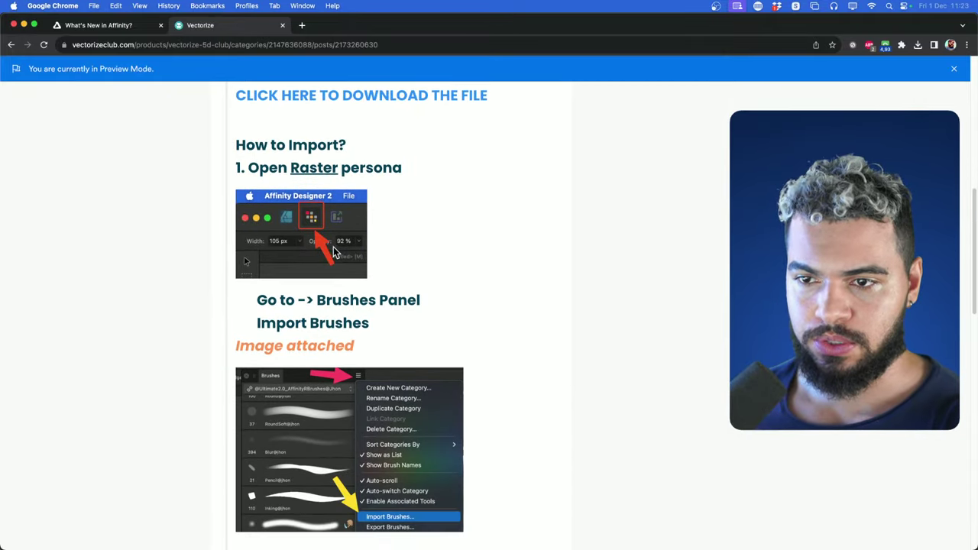
Examine the Ultimate Raster 2.0 preview sheet, from the Rounded and Drawing brushes down to the Nature and Texture groups
{"action": "scroll", "coordinate": [342, 240], "scroll_direction": "down", "scroll_amount": 15}
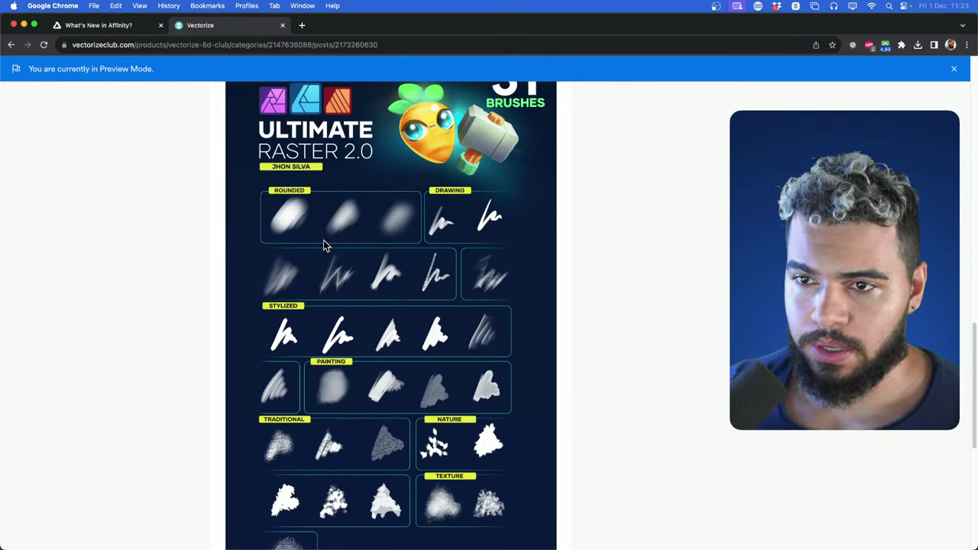
{"action": "scroll", "coordinate": [325, 243], "scroll_direction": "up", "scroll_amount": 1}
{"action": "scroll", "coordinate": [322, 249], "scroll_direction": "down", "scroll_amount": 2}
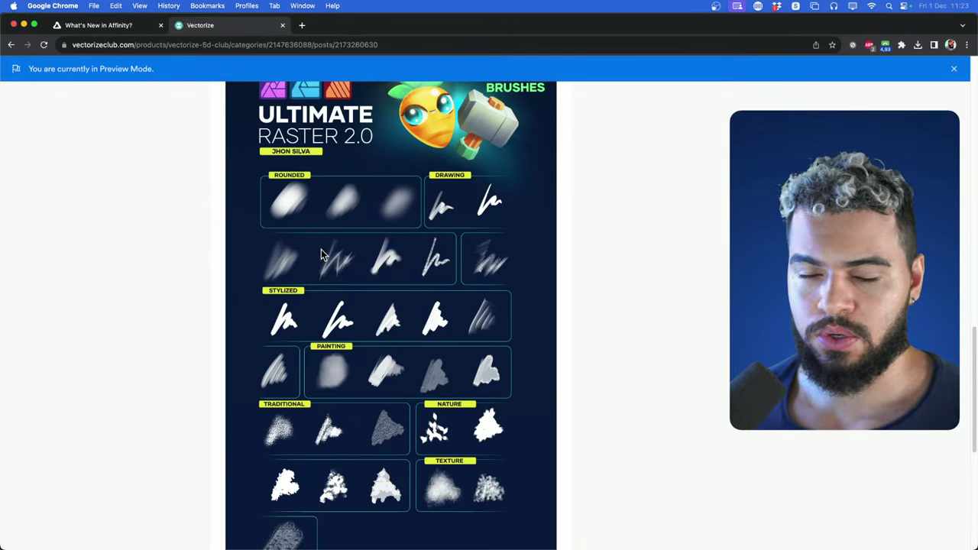
{"action": "scroll", "coordinate": [320, 253], "scroll_direction": "down", "scroll_amount": 1}
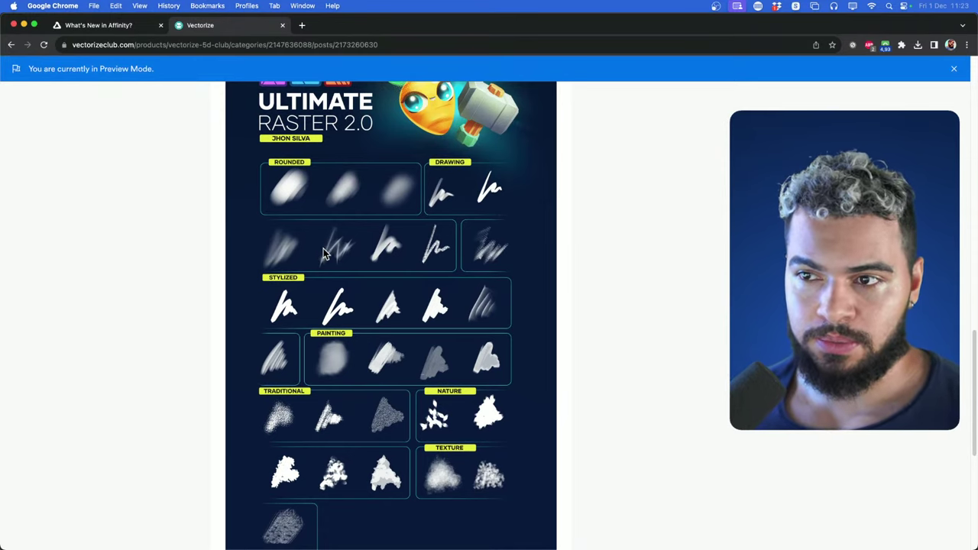
{"action": "scroll", "coordinate": [322, 255], "scroll_direction": "down", "scroll_amount": 1}
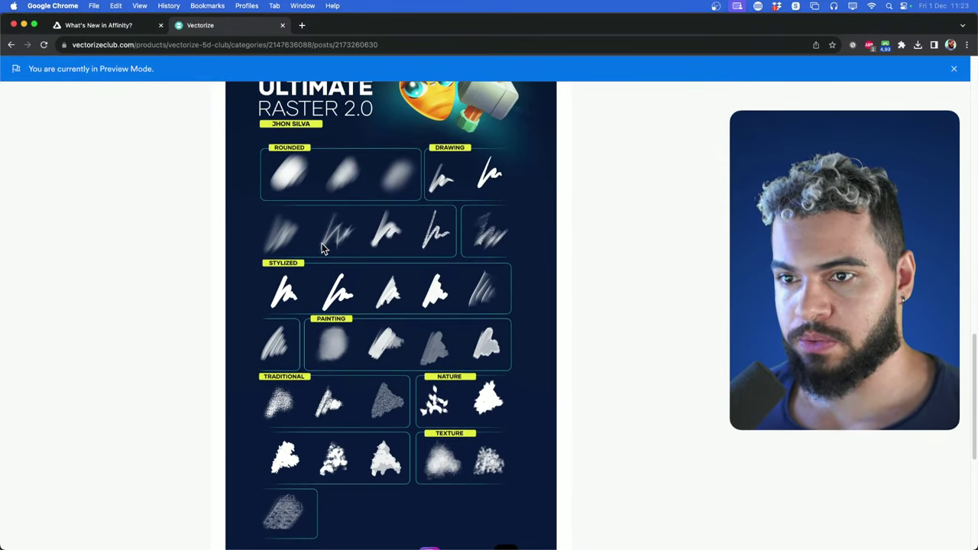
{"action": "scroll", "coordinate": [322, 248], "scroll_direction": "down", "scroll_amount": 3}
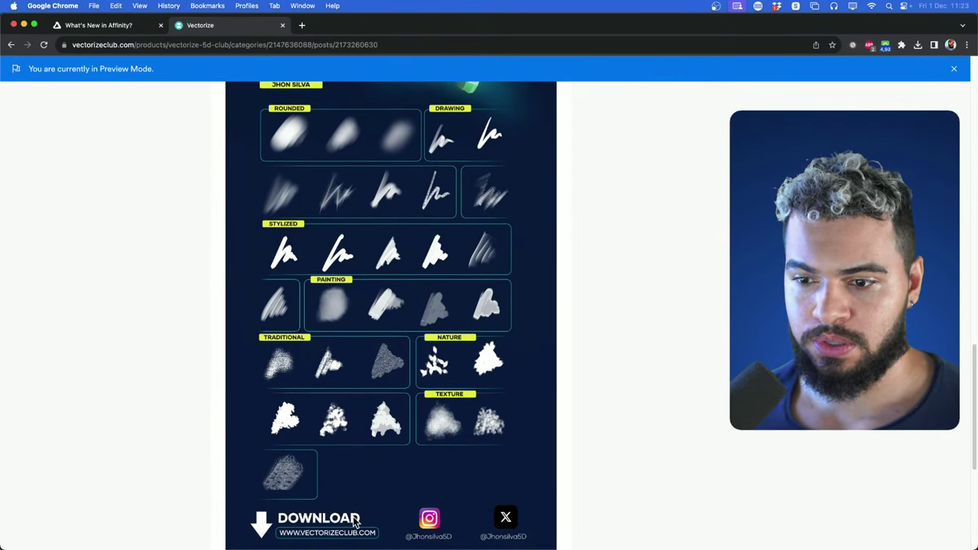
Switch to Affinity Designer and open the BOSS_DWARF_VECTOR2 document from the full list of recent files
{"action": "left_click", "coordinate": [430, 528]}
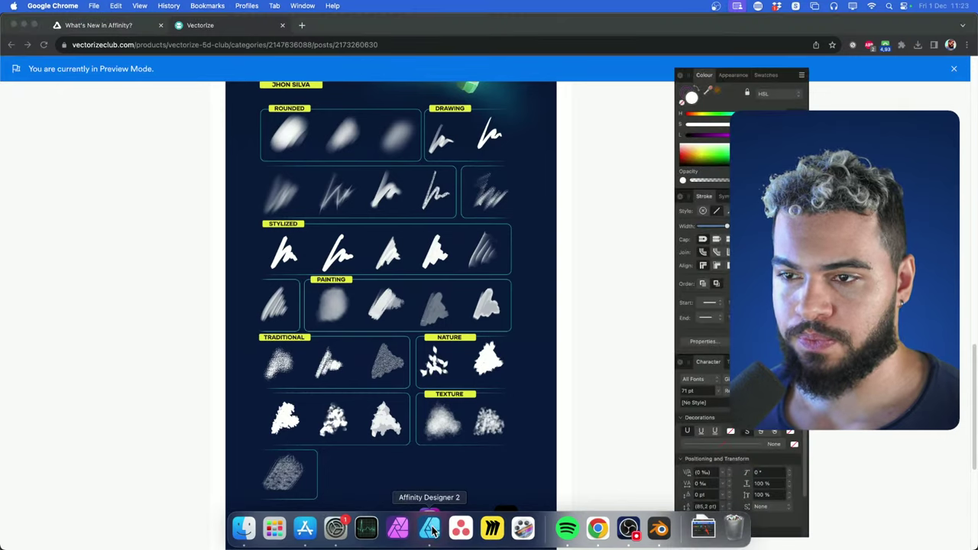
{"action": "left_click", "coordinate": [104, 6]}
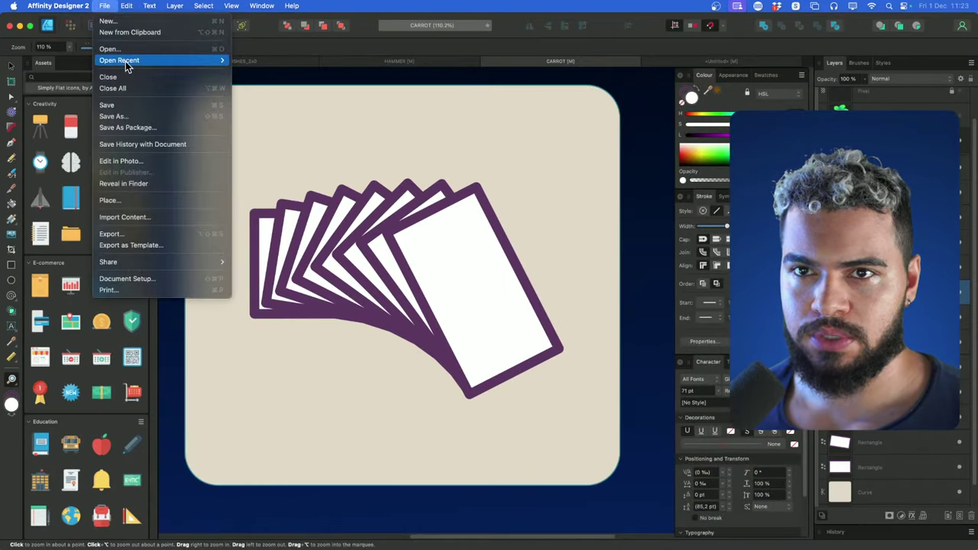
{"action": "mouse_move", "coordinate": [126, 67]}
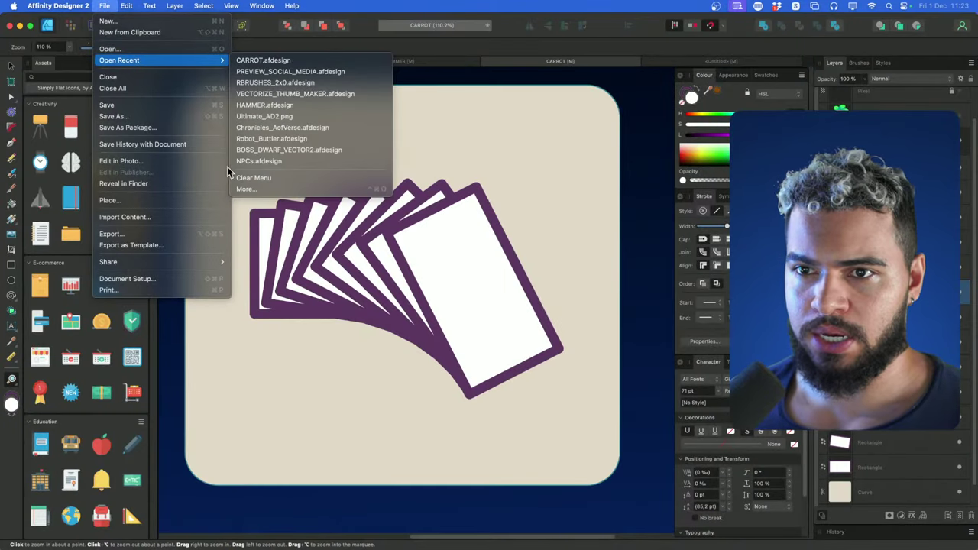
{"action": "left_click", "coordinate": [251, 191]}
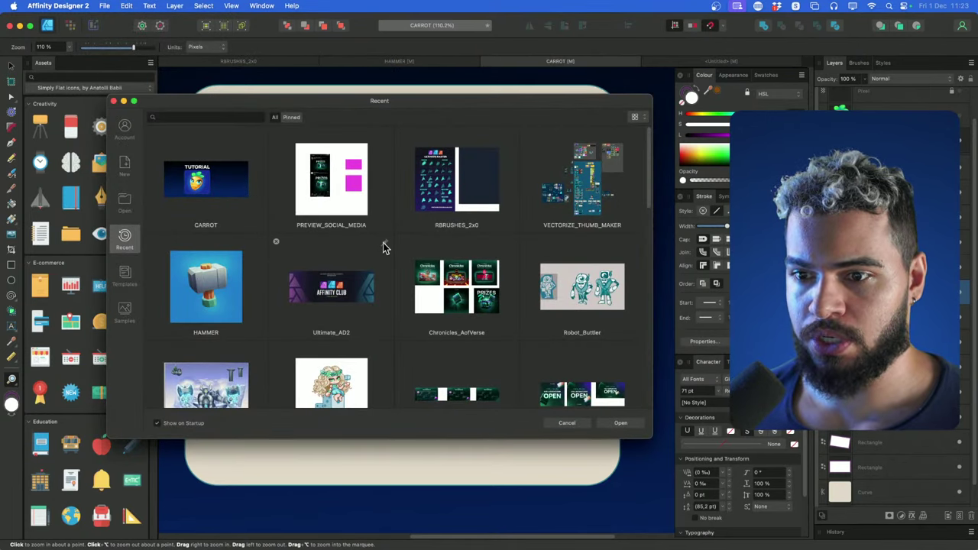
{"action": "scroll", "coordinate": [384, 230], "scroll_direction": "down", "scroll_amount": 2}
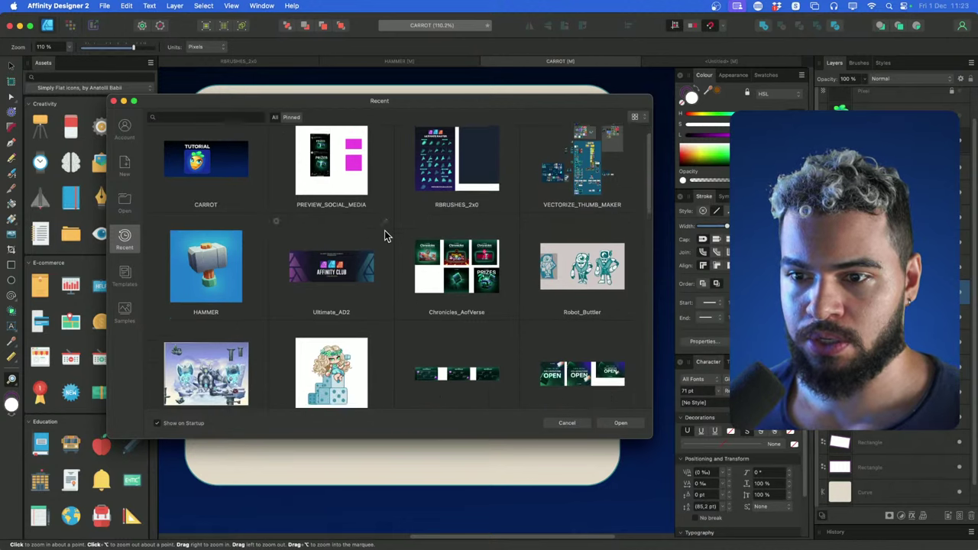
{"action": "left_click", "coordinate": [205, 355]}
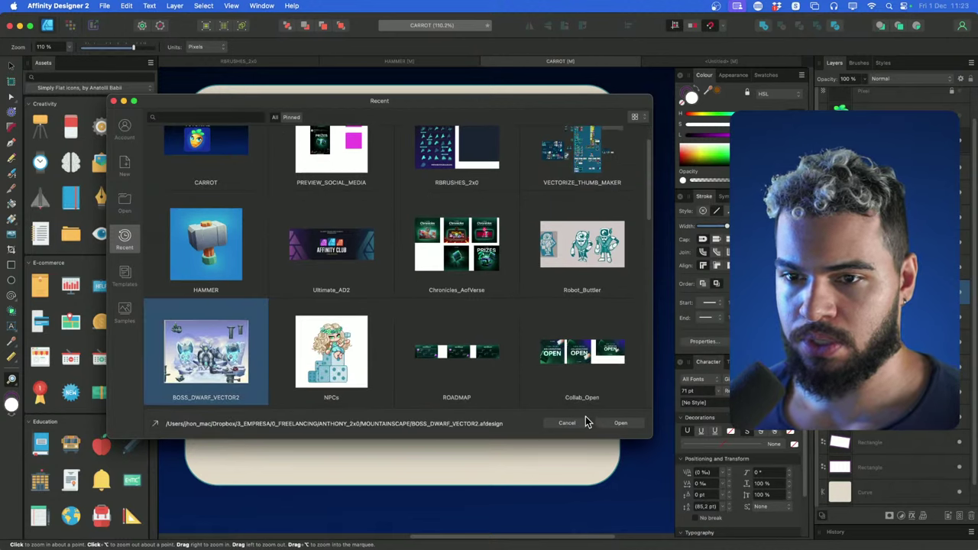
{"action": "left_click", "coordinate": [619, 424]}
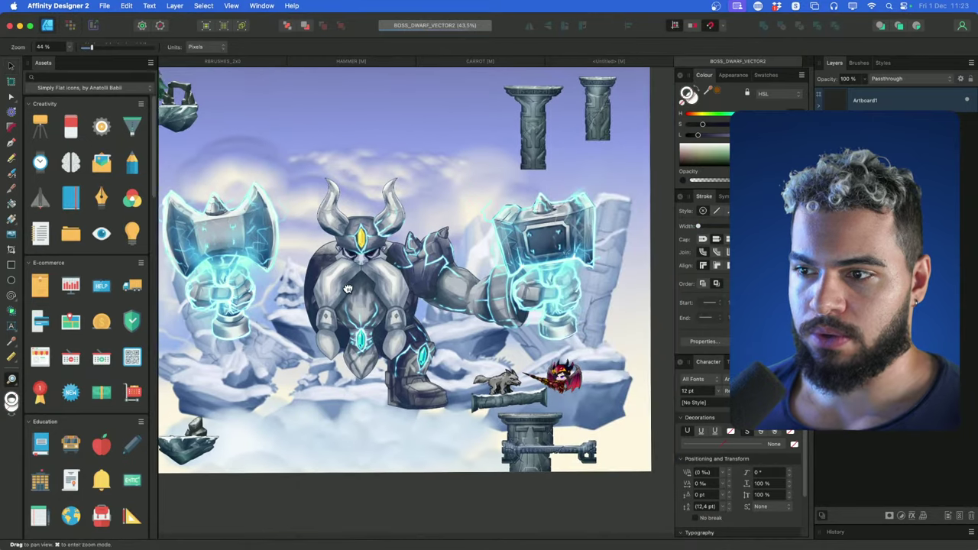
Inspect the stone dwarf's shoulder armour, selecting through its nested groups to the SHOULDER_fx1 pixel layer
{"action": "left_click_drag", "start_coordinate": [348, 288], "coordinate": [340, 285]}
{"action": "left_click", "coordinate": [496, 280]}
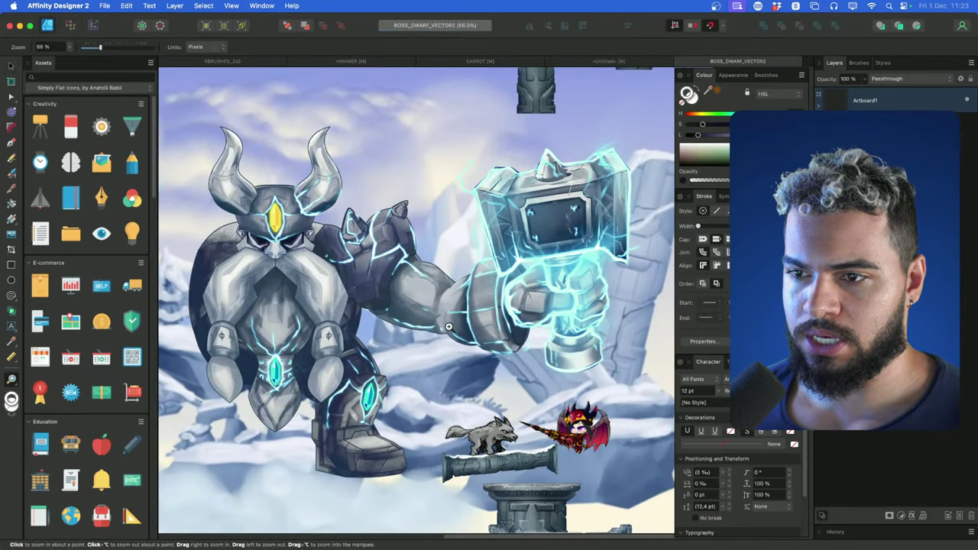
{"action": "left_click", "coordinate": [377, 309]}
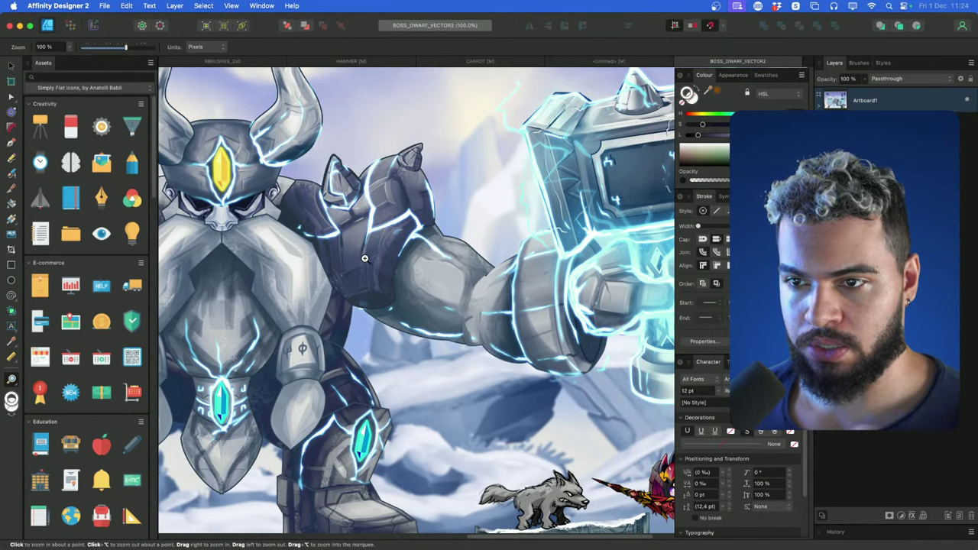
{"action": "left_click_drag", "start_coordinate": [365, 259], "coordinate": [249, 307]}
{"action": "key", "text": "v"}
{"action": "left_click", "coordinate": [396, 269]}
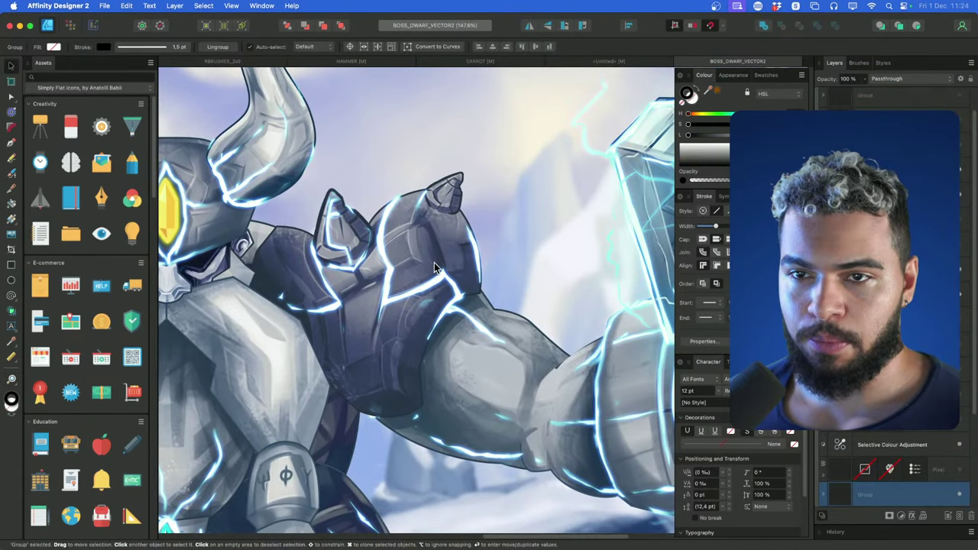
{"action": "left_click", "coordinate": [434, 267]}
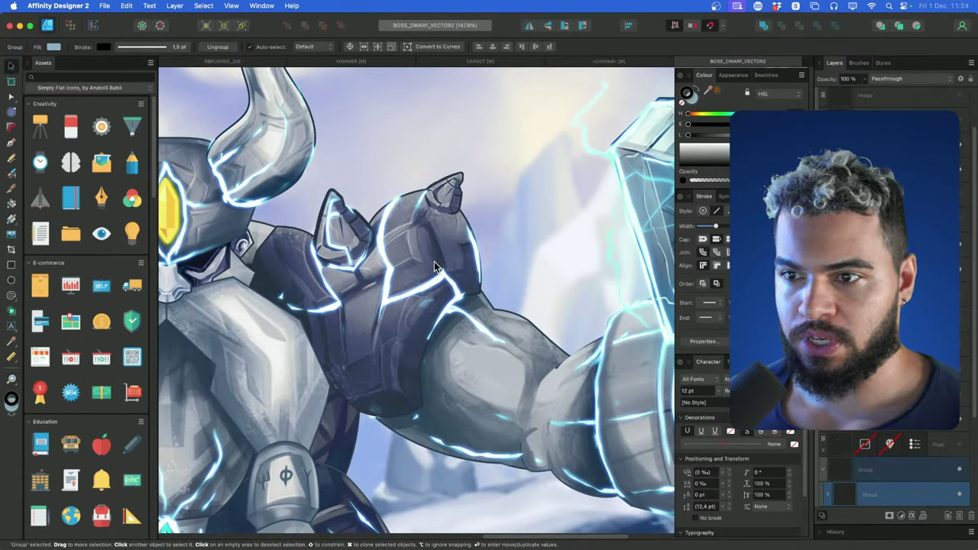
{"action": "left_click", "coordinate": [474, 252]}
{"action": "scroll", "coordinate": [886, 343], "scroll_direction": "down", "scroll_amount": 3}
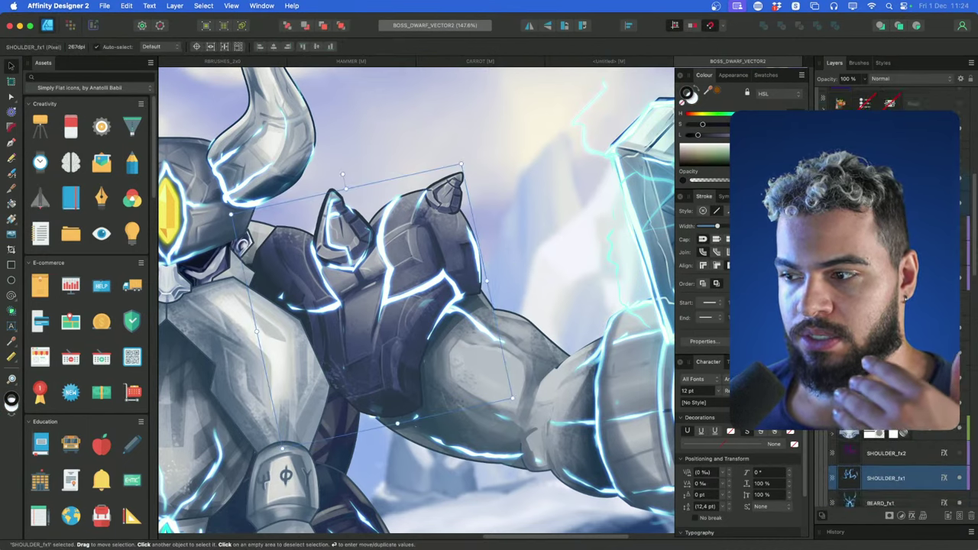
Examine the raster brush texture on the dwarf's beard, mustache ornaments and belt crystal, ending on the head and shoulder
{"action": "scroll", "coordinate": [362, 340], "scroll_direction": "left", "scroll_amount": 5}
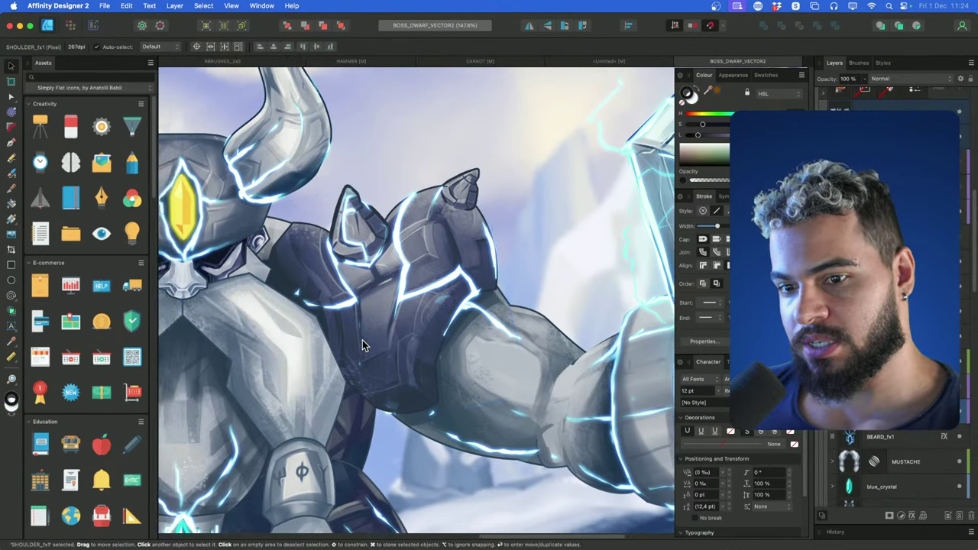
{"action": "scroll", "coordinate": [402, 322], "scroll_direction": "down", "scroll_amount": 4}
{"action": "scroll", "coordinate": [413, 365], "scroll_direction": "up", "scroll_amount": 2}
{"action": "scroll", "coordinate": [440, 381], "scroll_direction": "left", "scroll_amount": 2}
{"action": "scroll", "coordinate": [440, 380], "scroll_direction": "up", "scroll_amount": 6}
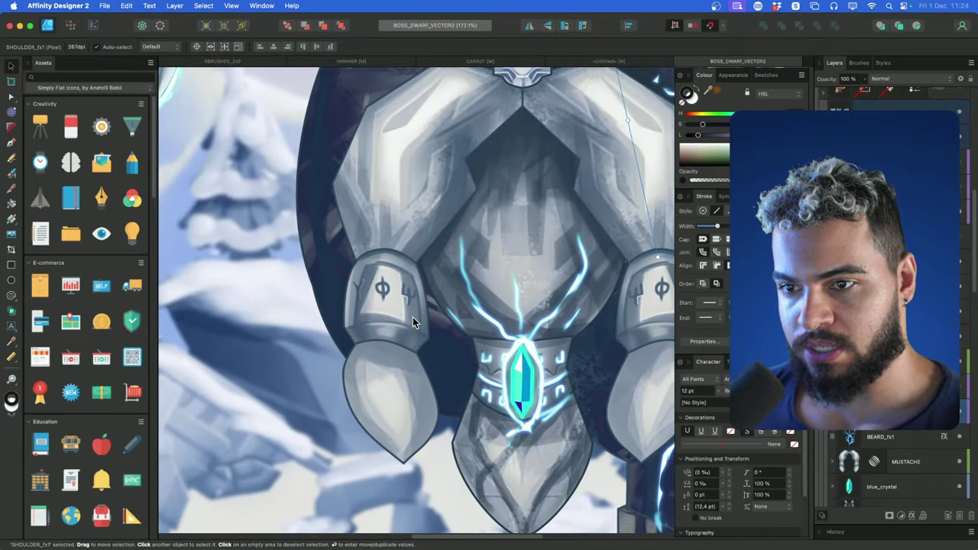
{"action": "scroll", "coordinate": [457, 363], "scroll_direction": "right", "scroll_amount": 8}
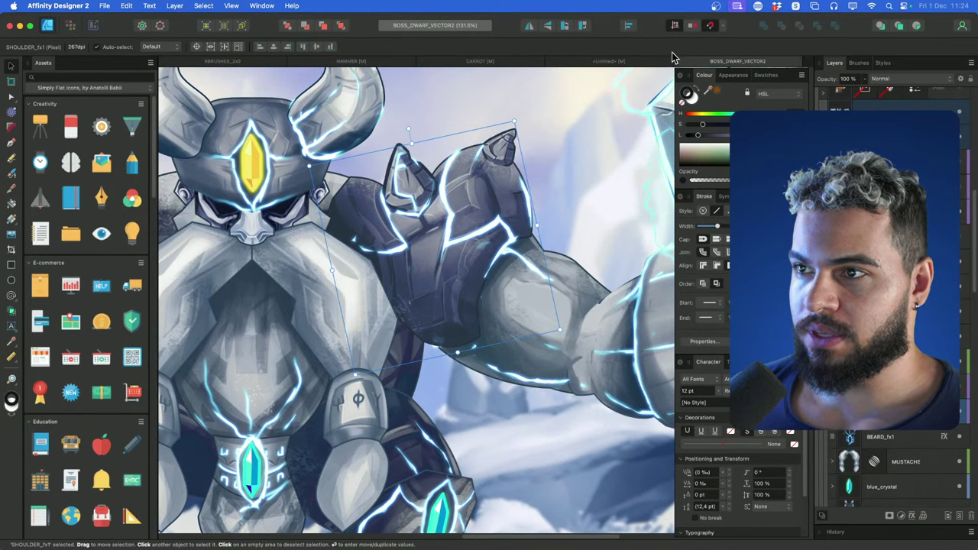
Go to the CARROT document and delete all the fanned white rectangles on the beige card
{"action": "left_click", "coordinate": [681, 62]}
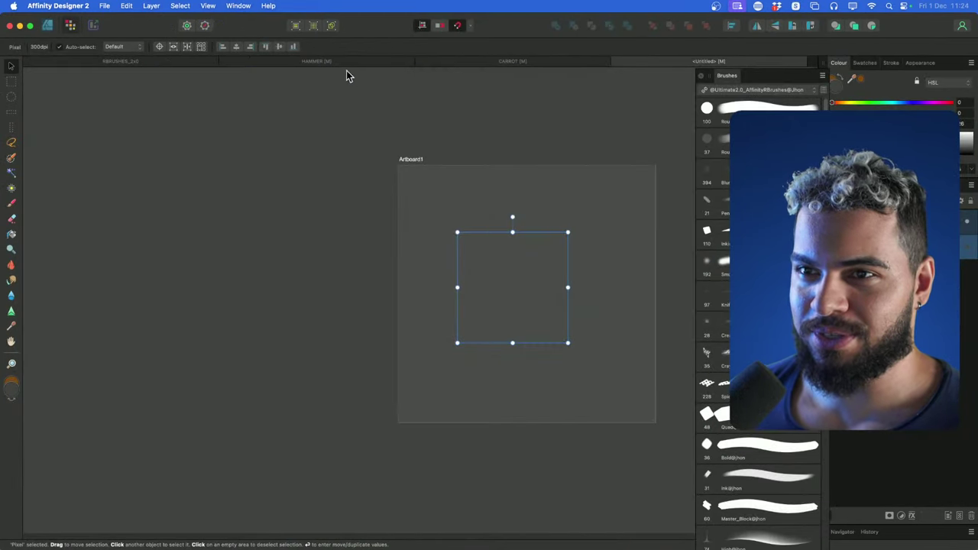
{"action": "left_click", "coordinate": [460, 62]}
{"action": "left_click", "coordinate": [420, 255]}
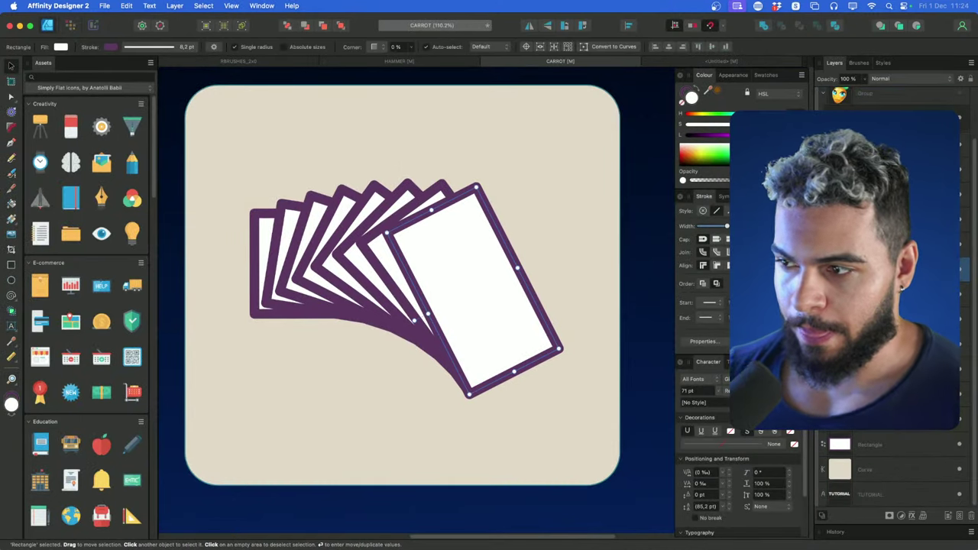
{"action": "left_click", "coordinate": [870, 451], "text": "shift"}
{"action": "key", "text": "Delete"}
{"action": "key", "text": "z"}
{"action": "left_click_drag", "start_coordinate": [421, 238], "coordinate": [371, 253]}
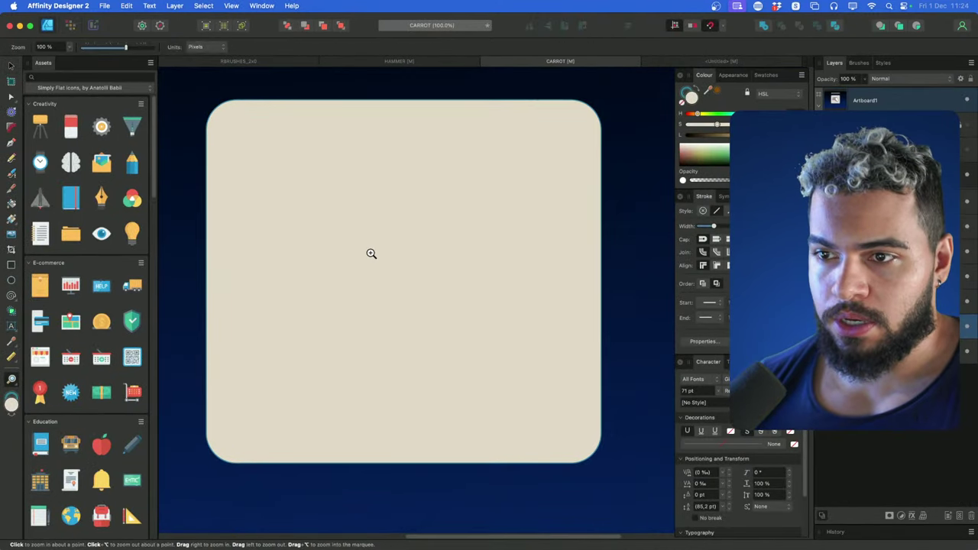
Dock the Assets panel in the same group as the Stroke and Symbols panels
{"action": "double_click", "coordinate": [52, 65]}
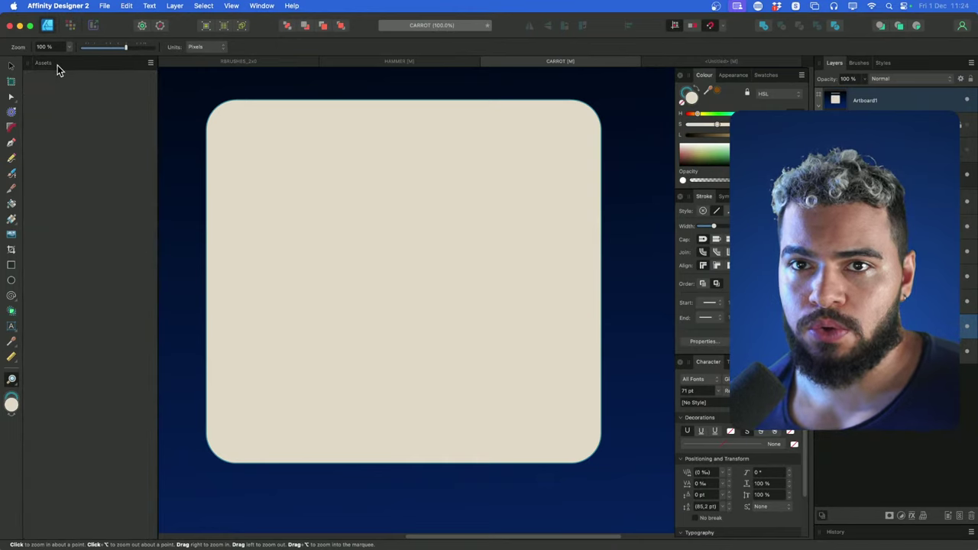
{"action": "mouse_move", "coordinate": [58, 65]}
{"action": "left_mouse_down"}
{"action": "mouse_move", "coordinate": [266, 122]}
{"action": "mouse_move", "coordinate": [533, 135]}
{"action": "mouse_move", "coordinate": [641, 203]}
{"action": "mouse_move", "coordinate": [626, 211]}
{"action": "mouse_move", "coordinate": [704, 196]}
{"action": "left_mouse_up"}
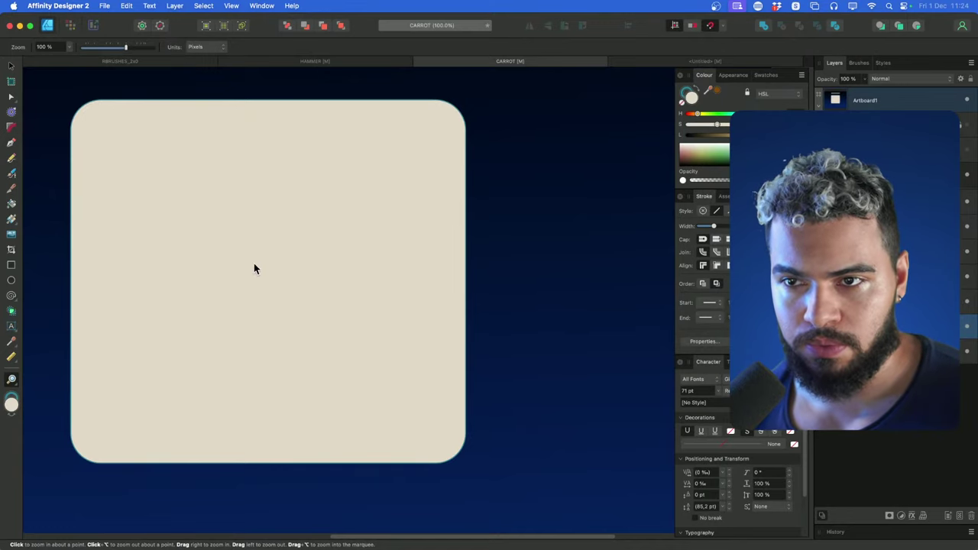
{"action": "left_click_drag", "start_coordinate": [230, 270], "coordinate": [299, 282]}
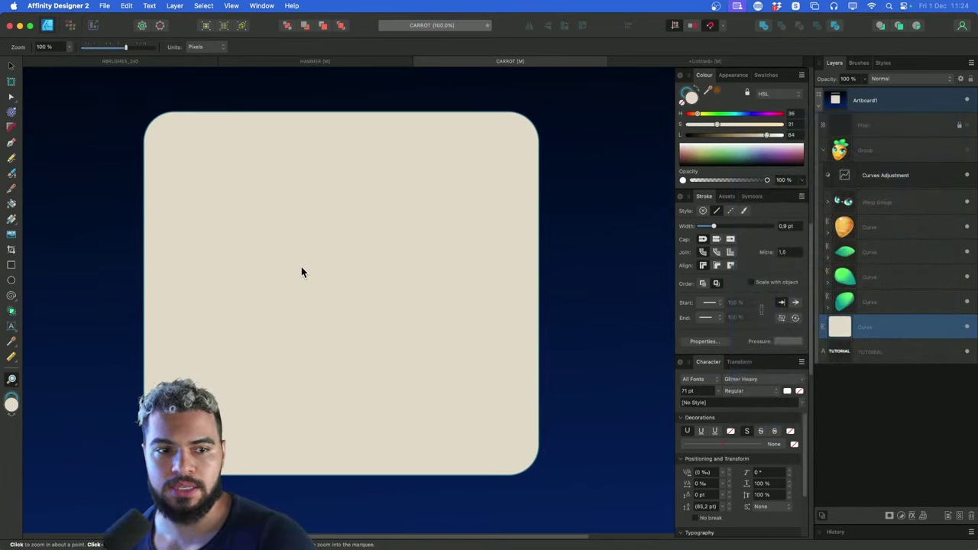
{"action": "left_click_drag", "start_coordinate": [304, 262], "coordinate": [315, 259]}
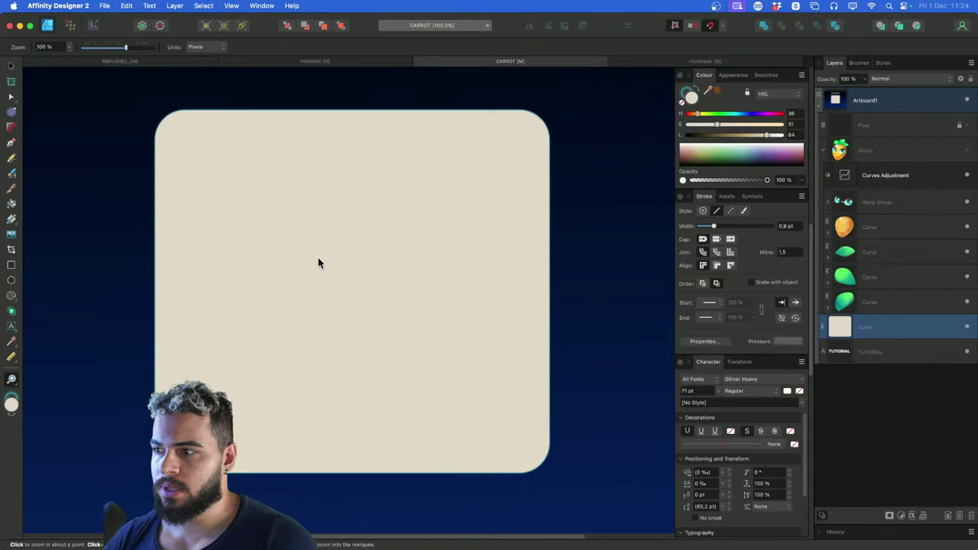
Draw a large circle in the middle of the beige card with a white fill and an 8.2 pt purple stroke
{"action": "left_click", "coordinate": [10, 281]}
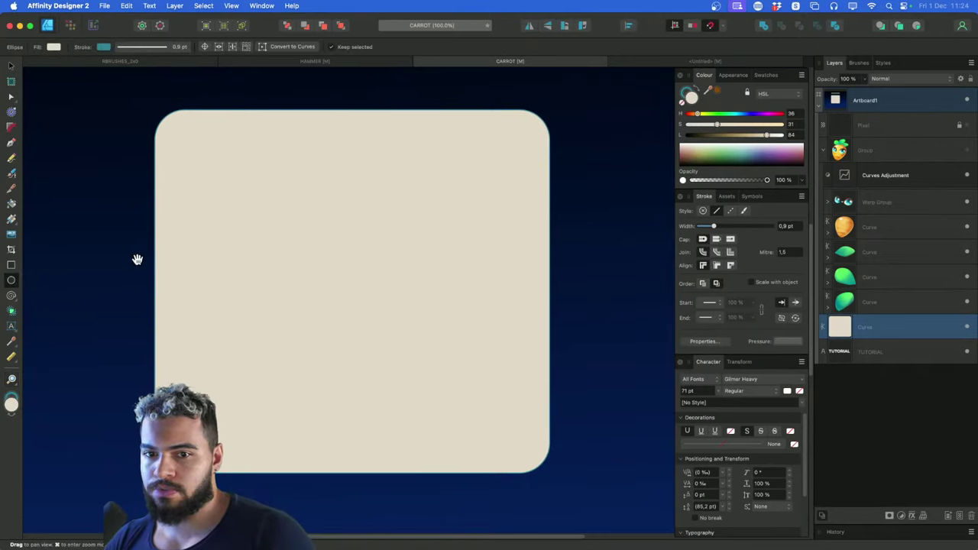
{"action": "scroll", "coordinate": [92, 257], "scroll_direction": "left", "scroll_amount": 2}
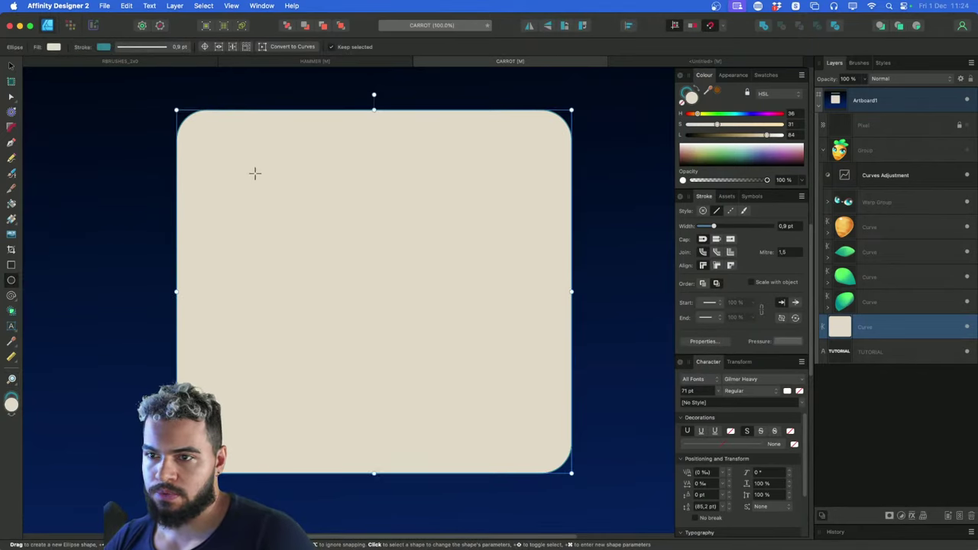
{"action": "mouse_move", "coordinate": [254, 173]}
{"action": "left_mouse_down"}
{"action": "mouse_move", "coordinate": [386, 323]}
{"action": "mouse_move", "coordinate": [458, 369]}
{"action": "mouse_move", "coordinate": [478, 394]}
{"action": "left_mouse_up"}
{"action": "left_click_drag", "start_coordinate": [351, 232], "coordinate": [364, 227]}
{"action": "left_click_drag", "start_coordinate": [450, 76], "coordinate": [415, 94]}
Convert the circle to curves and pull its bottom node down and slightly left to form a tilted egg shape
{"action": "key", "text": "a"}
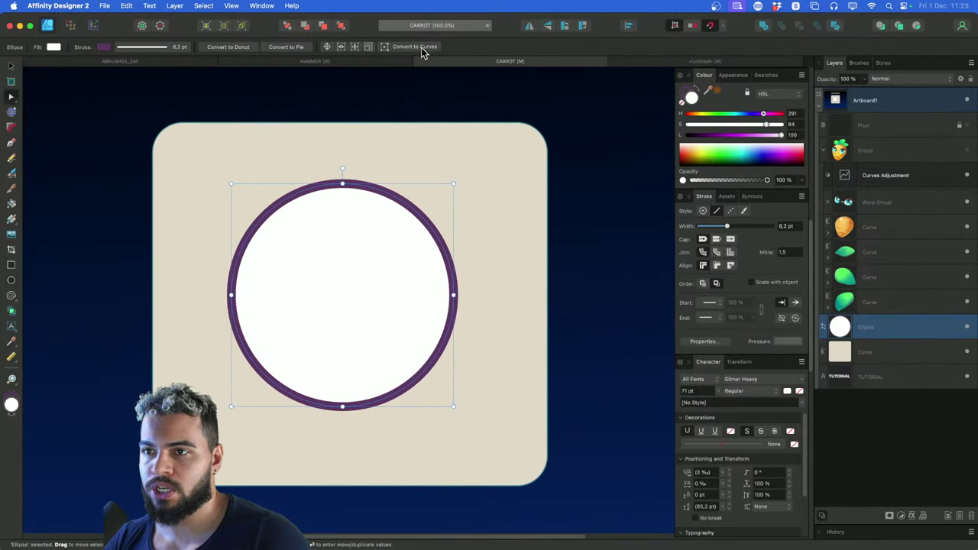
{"action": "left_click", "coordinate": [421, 47]}
{"action": "left_click_drag", "start_coordinate": [342, 408], "coordinate": [342, 442]}
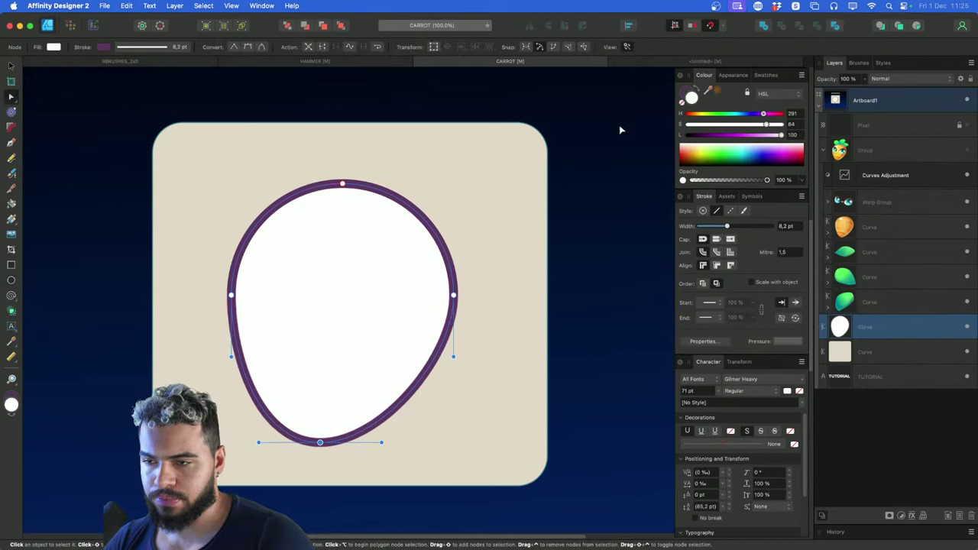
Fill the egg shape with golden yellow, HSL 41, 84, 55
{"action": "left_click", "coordinate": [698, 113]}
{"action": "left_click", "coordinate": [739, 136]}
{"action": "left_click_drag", "start_coordinate": [292, 257], "coordinate": [317, 242]}
{"action": "key", "text": "z"}
{"action": "key", "text": "a"}
{"action": "mouse_move", "coordinate": [345, 428]}
{"action": "left_mouse_down"}
{"action": "mouse_move", "coordinate": [322, 403]}
{"action": "mouse_move", "coordinate": [328, 431]}
{"action": "mouse_move", "coordinate": [342, 428]}
{"action": "left_mouse_up"}
{"action": "key", "text": "z"}
{"action": "left_click_drag", "start_coordinate": [296, 334], "coordinate": [323, 337]}
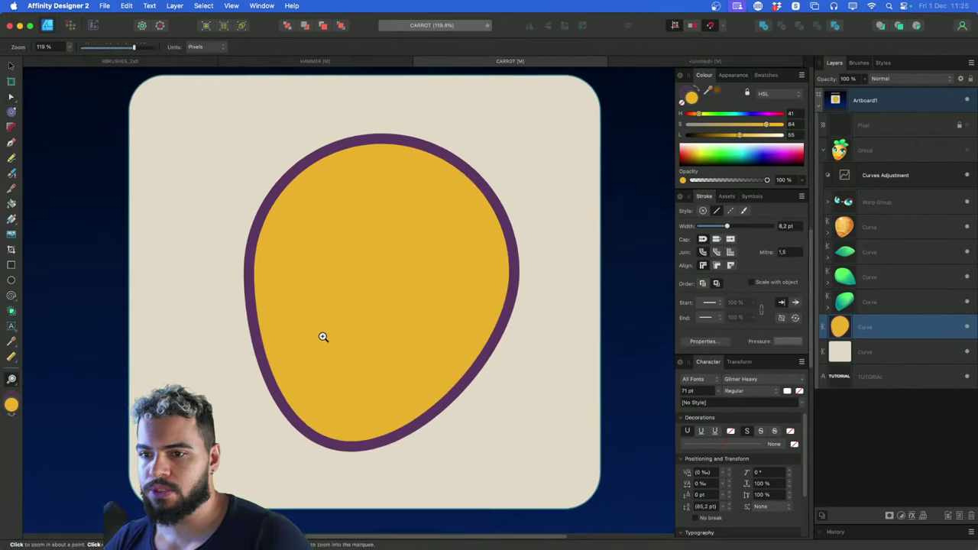
Switch to the Pixel Persona and ready the Paint Brush with the RoundSoft@jhon raster brush
{"action": "scroll", "coordinate": [324, 337], "scroll_direction": "right", "scroll_amount": 2}
{"action": "key", "text": "b"}
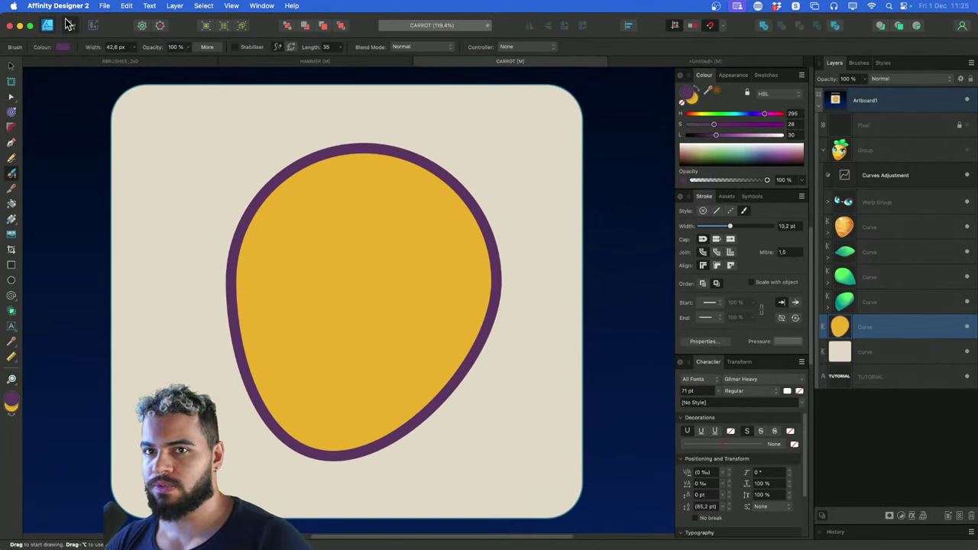
{"action": "left_click", "coordinate": [69, 25]}
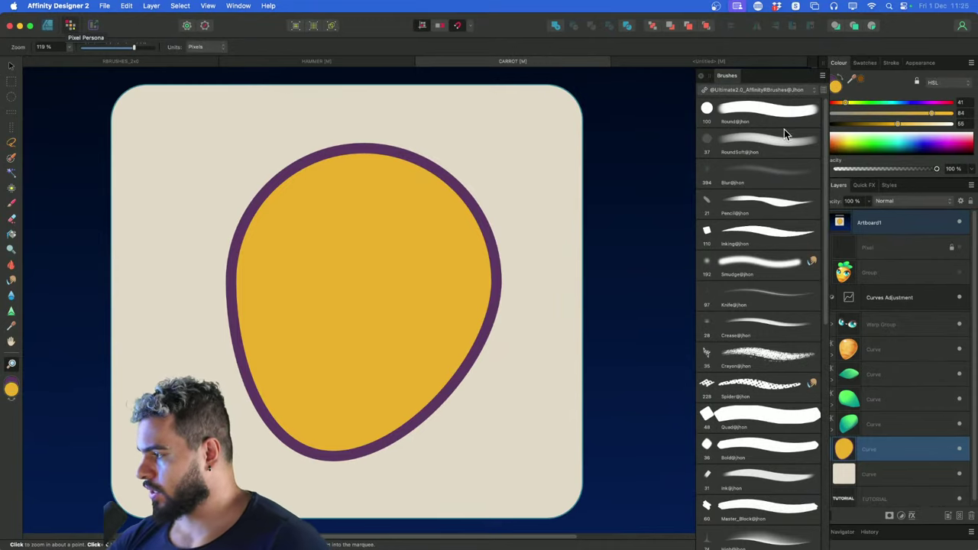
{"action": "mouse_move", "coordinate": [426, 302]}
{"action": "left_mouse_down"}
{"action": "mouse_move", "coordinate": [438, 317]}
{"action": "mouse_move", "coordinate": [282, 397]}
{"action": "mouse_move", "coordinate": [229, 409]}
{"action": "left_mouse_up"}
{"action": "left_click_drag", "start_coordinate": [463, 306], "coordinate": [435, 315]}
{"action": "key", "text": "b"}
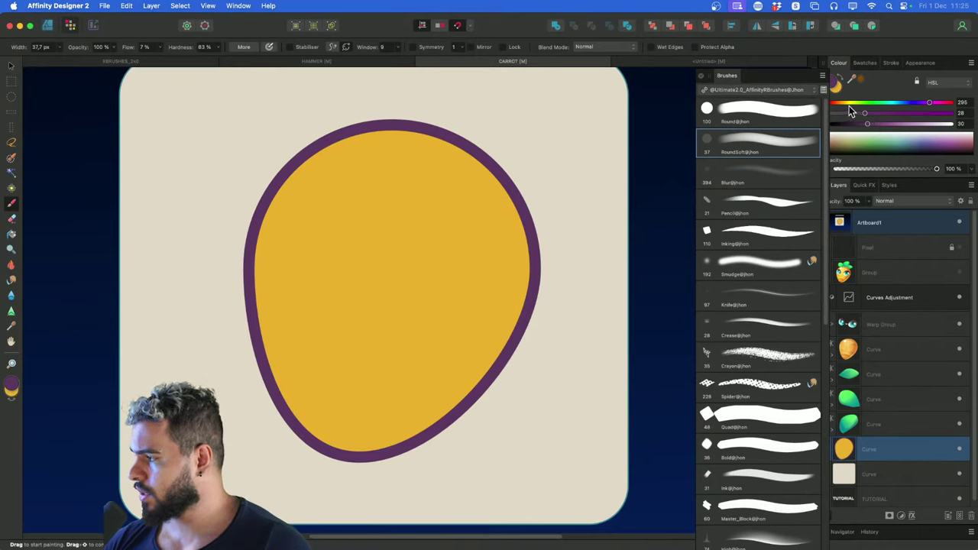
Sample the egg shape's yellow with the colour picker and move the Brushes panel clear of the Colour and Layers panels
{"action": "left_click_drag", "start_coordinate": [852, 80], "coordinate": [517, 264]}
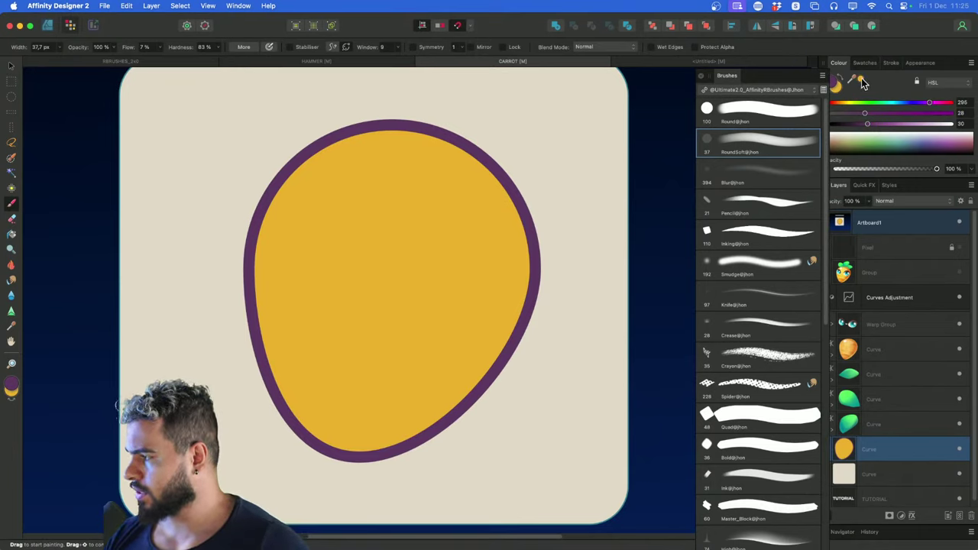
{"action": "left_click_drag", "start_coordinate": [793, 74], "coordinate": [776, 73]}
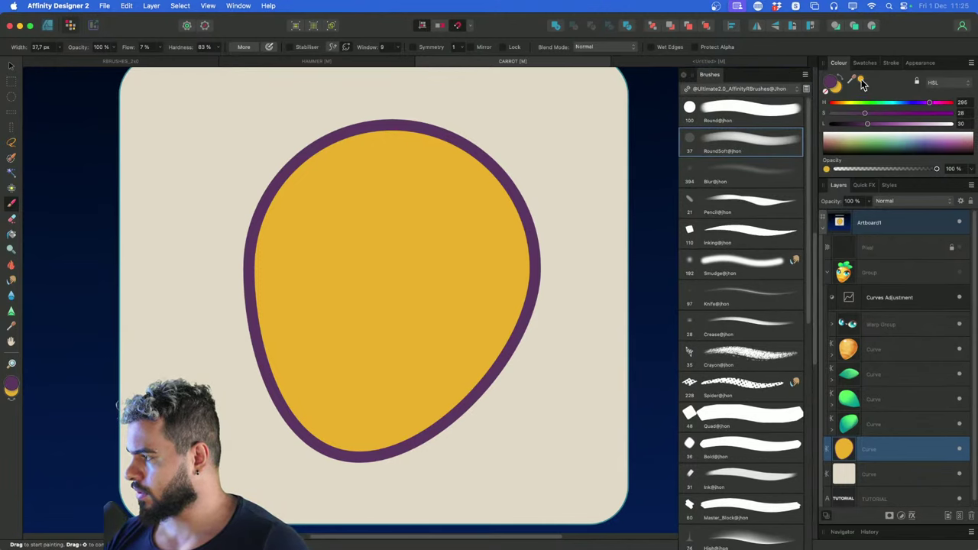
{"action": "mouse_move", "coordinate": [860, 106]}
{"action": "left_mouse_down"}
{"action": "mouse_move", "coordinate": [846, 103]}
{"action": "mouse_move", "coordinate": [864, 113]}
{"action": "left_mouse_up"}
{"action": "mouse_move", "coordinate": [865, 122]}
{"action": "left_mouse_down"}
{"action": "mouse_move", "coordinate": [854, 121]}
{"action": "mouse_move", "coordinate": [865, 117]}
{"action": "left_mouse_up"}
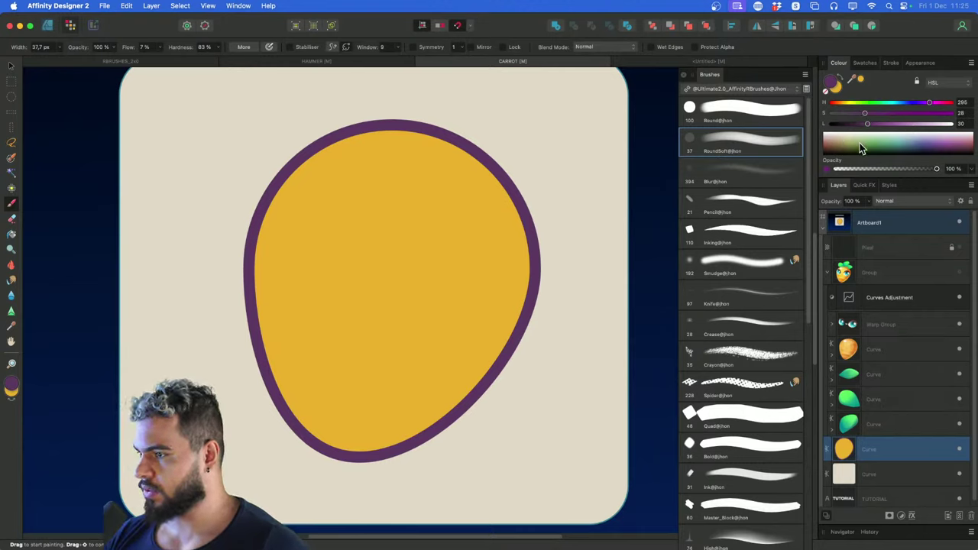
Add a new pixel layer directly above the yellow egg shape and set the brush colour to orange, HSL 21, 83, 53
{"action": "key", "text": "super+shift+n"}
{"action": "left_click", "coordinate": [894, 113]}
{"action": "left_click_drag", "start_coordinate": [907, 103], "coordinate": [838, 103]}
{"action": "left_click", "coordinate": [483, 280], "text": "alt"}
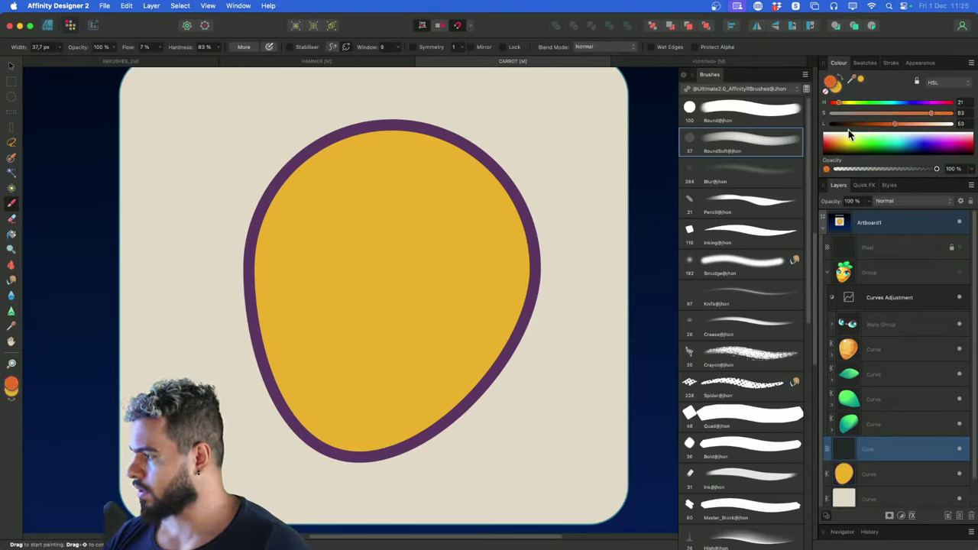
Enlarge the RoundSoft brush to 352.9 px and undo the orange test strokes along the carrot's edge
{"action": "left_click_drag", "start_coordinate": [517, 240], "coordinate": [473, 352]}
{"action": "key", "text": "super+z"}
{"action": "key", "text": "bracketright"}
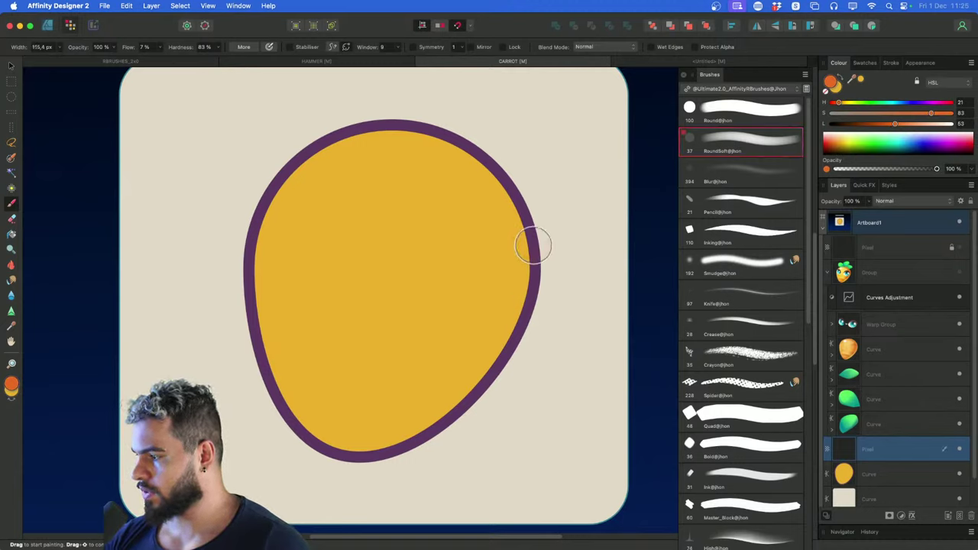
{"action": "key", "text": "bracketright"}
{"action": "key", "text": "bracketright"}
{"action": "key", "text": "bracketright"}
{"action": "key", "text": "bracketright"}
{"action": "key", "text": "bracketright"}
{"action": "key", "text": "bracketright"}
{"action": "key", "text": "bracketright"}
{"action": "key", "text": "bracketright"}
{"action": "mouse_move", "coordinate": [516, 170]}
{"action": "left_mouse_down"}
{"action": "mouse_move", "coordinate": [490, 364]}
{"action": "mouse_move", "coordinate": [513, 339]}
{"action": "left_mouse_up"}
{"action": "key", "text": "super+z"}
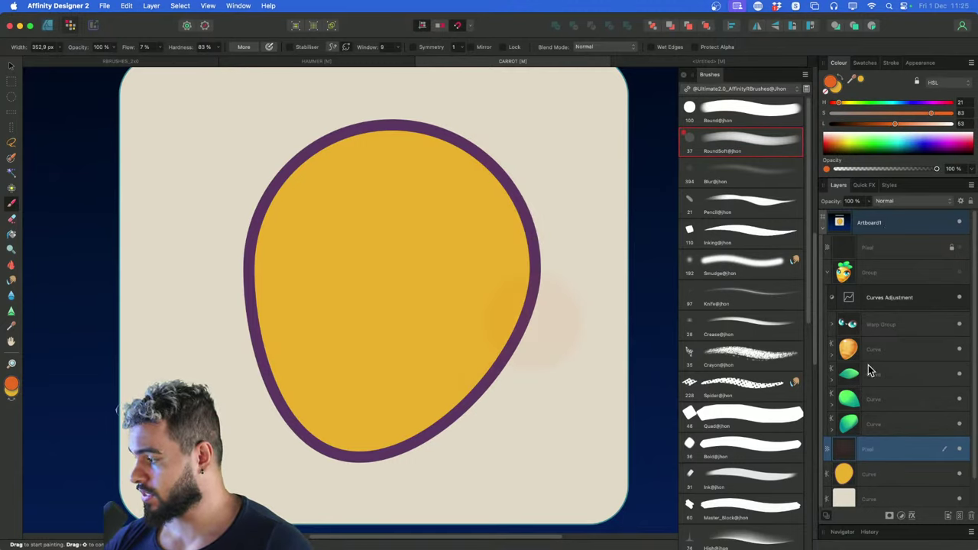
Clip the pixel layer inside the yellow carrot shape and paint soft orange shading around its edges
{"action": "mouse_move", "coordinate": [882, 454]}
{"action": "left_mouse_down"}
{"action": "mouse_move", "coordinate": [878, 468]}
{"action": "mouse_move", "coordinate": [836, 457]}
{"action": "left_mouse_up"}
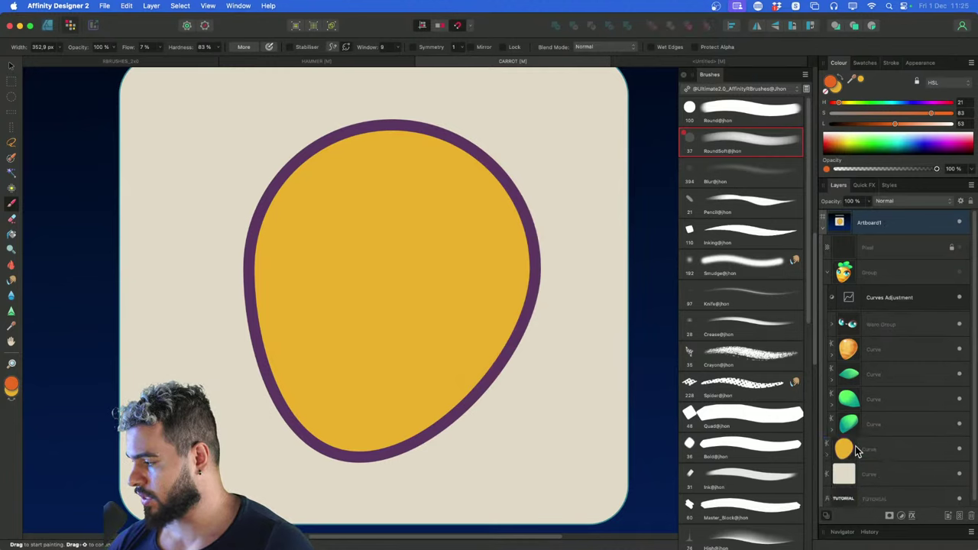
{"action": "mouse_move", "coordinate": [520, 166]}
{"action": "left_mouse_down"}
{"action": "mouse_move", "coordinate": [451, 396]}
{"action": "mouse_move", "coordinate": [359, 447]}
{"action": "left_mouse_up"}
{"action": "mouse_move", "coordinate": [530, 129]}
{"action": "left_mouse_down"}
{"action": "mouse_move", "coordinate": [509, 284]}
{"action": "mouse_move", "coordinate": [277, 476]}
{"action": "left_mouse_up"}
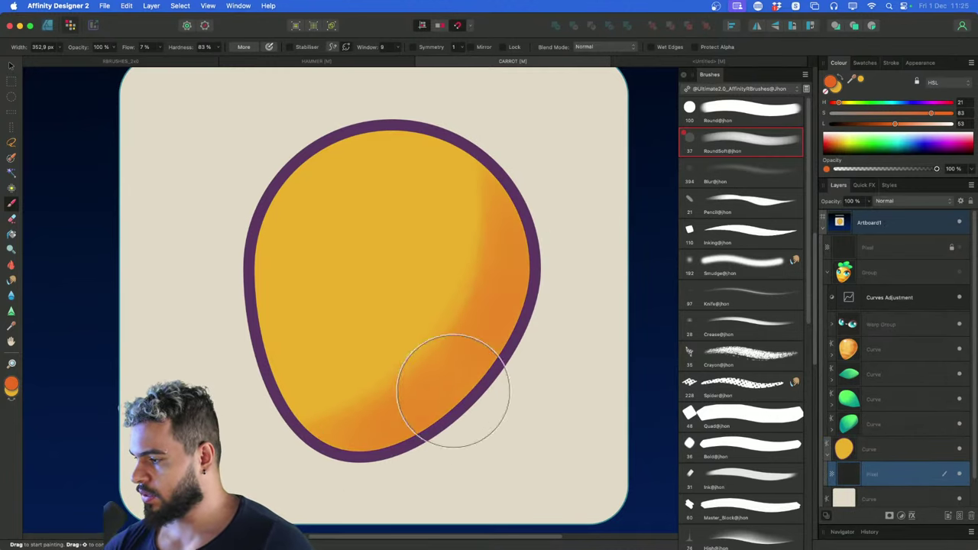
{"action": "left_click_drag", "start_coordinate": [531, 159], "coordinate": [496, 330]}
{"action": "left_click_drag", "start_coordinate": [364, 152], "coordinate": [343, 425]}
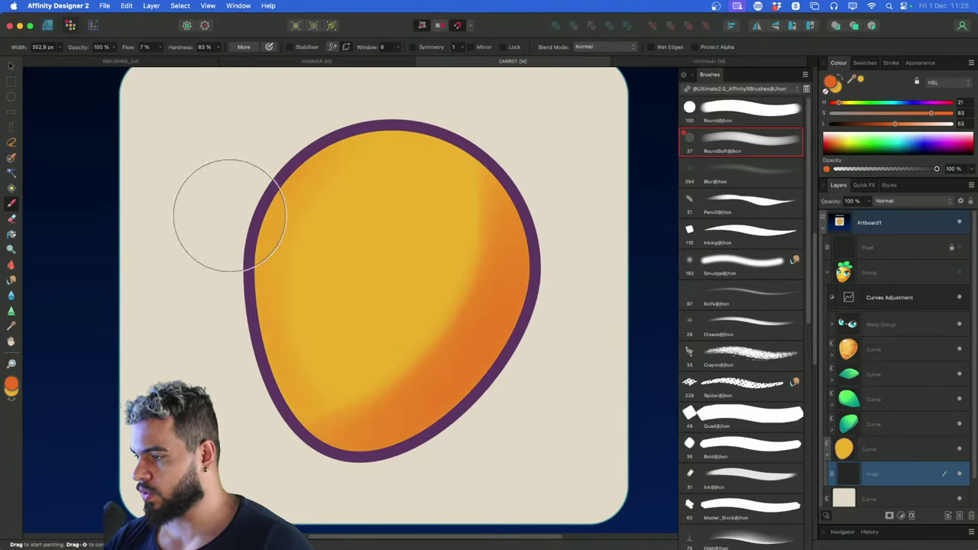
{"action": "mouse_move", "coordinate": [371, 159]}
{"action": "left_mouse_down"}
{"action": "mouse_move", "coordinate": [433, 368]}
{"action": "mouse_move", "coordinate": [431, 130]}
{"action": "mouse_move", "coordinate": [251, 332]}
{"action": "mouse_move", "coordinate": [461, 324]}
{"action": "mouse_move", "coordinate": [364, 117]}
{"action": "mouse_move", "coordinate": [299, 412]}
{"action": "mouse_move", "coordinate": [493, 284]}
{"action": "mouse_move", "coordinate": [388, 110]}
{"action": "mouse_move", "coordinate": [221, 340]}
{"action": "mouse_move", "coordinate": [445, 369]}
{"action": "mouse_move", "coordinate": [416, 131]}
{"action": "mouse_move", "coordinate": [206, 310]}
{"action": "mouse_move", "coordinate": [427, 404]}
{"action": "mouse_move", "coordinate": [423, 159]}
{"action": "left_mouse_up"}
Blend the orange shading into the yellow centre with the Smudge brush enlarged to about 336 px
{"action": "key", "text": "z"}
{"action": "mouse_move", "coordinate": [389, 313]}
{"action": "left_mouse_down"}
{"action": "mouse_move", "coordinate": [441, 295]}
{"action": "mouse_move", "coordinate": [390, 297]}
{"action": "mouse_move", "coordinate": [429, 321]}
{"action": "left_mouse_up"}
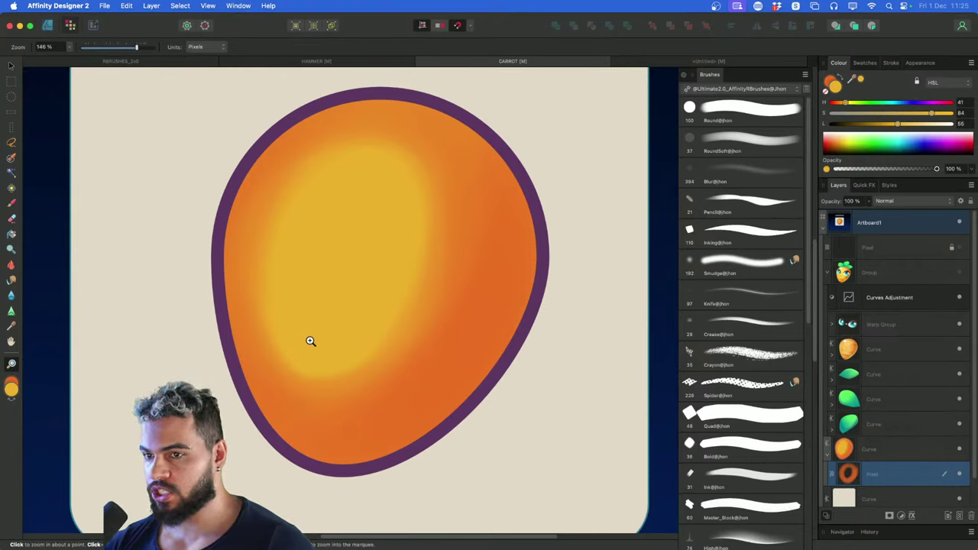
{"action": "left_click", "coordinate": [722, 275]}
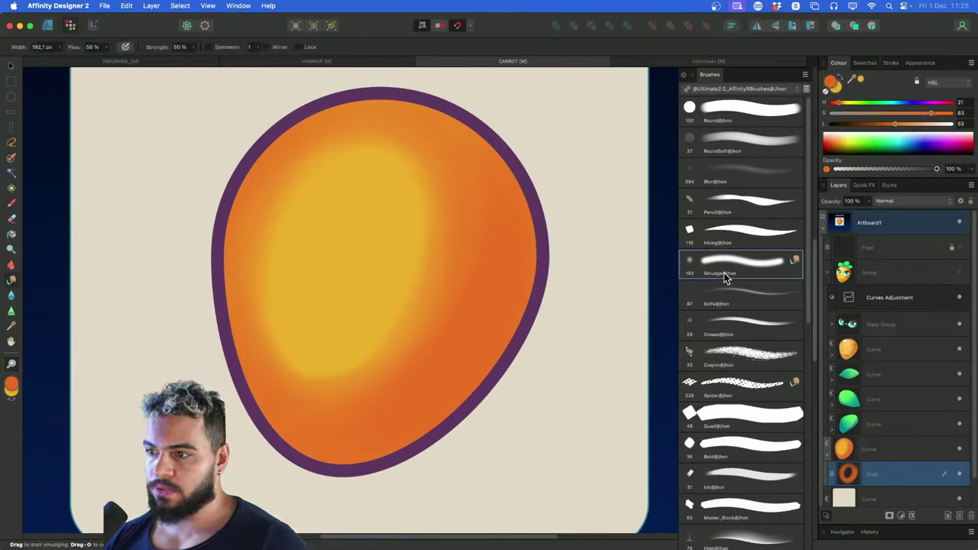
{"action": "key", "text": "bracketright"}
{"action": "key", "text": "bracketright"}
{"action": "key", "text": "bracketright"}
{"action": "key", "text": "bracketright"}
{"action": "key", "text": "bracketright"}
{"action": "key", "text": "bracketright"}
{"action": "key", "text": "bracketright"}
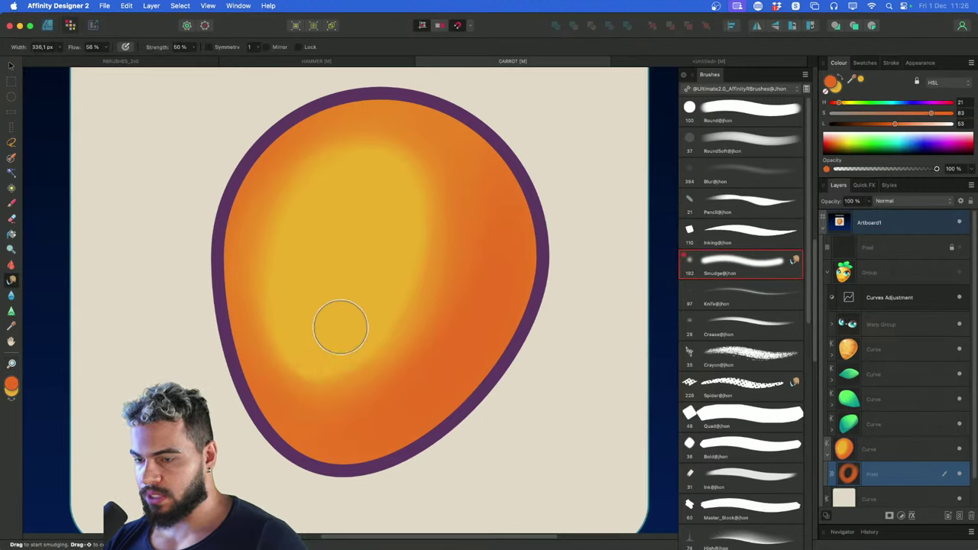
{"action": "left_click_drag", "start_coordinate": [321, 308], "coordinate": [342, 373]}
{"action": "mouse_move", "coordinate": [406, 256]}
{"action": "left_mouse_down"}
{"action": "mouse_move", "coordinate": [372, 318]}
{"action": "mouse_move", "coordinate": [367, 167]}
{"action": "mouse_move", "coordinate": [313, 349]}
{"action": "mouse_move", "coordinate": [430, 224]}
{"action": "mouse_move", "coordinate": [280, 224]}
{"action": "mouse_move", "coordinate": [379, 362]}
{"action": "mouse_move", "coordinate": [408, 157]}
{"action": "mouse_move", "coordinate": [266, 310]}
{"action": "mouse_move", "coordinate": [431, 305]}
{"action": "mouse_move", "coordinate": [352, 153]}
{"action": "mouse_move", "coordinate": [297, 377]}
{"action": "mouse_move", "coordinate": [432, 227]}
{"action": "mouse_move", "coordinate": [271, 215]}
{"action": "mouse_move", "coordinate": [378, 398]}
{"action": "mouse_move", "coordinate": [438, 186]}
{"action": "mouse_move", "coordinate": [273, 278]}
{"action": "mouse_move", "coordinate": [386, 350]}
{"action": "mouse_move", "coordinate": [395, 306]}
{"action": "mouse_move", "coordinate": [356, 316]}
{"action": "mouse_move", "coordinate": [372, 234]}
{"action": "mouse_move", "coordinate": [362, 179]}
{"action": "mouse_move", "coordinate": [359, 197]}
{"action": "mouse_move", "coordinate": [317, 145]}
{"action": "mouse_move", "coordinate": [325, 325]}
{"action": "mouse_move", "coordinate": [309, 222]}
{"action": "mouse_move", "coordinate": [411, 340]}
{"action": "mouse_move", "coordinate": [450, 223]}
{"action": "left_mouse_up"}
Add a pixel layer above the shading and draw a thin dark-orange crease on the carrot's lower part with the Pencil brush
{"action": "key", "text": "b"}
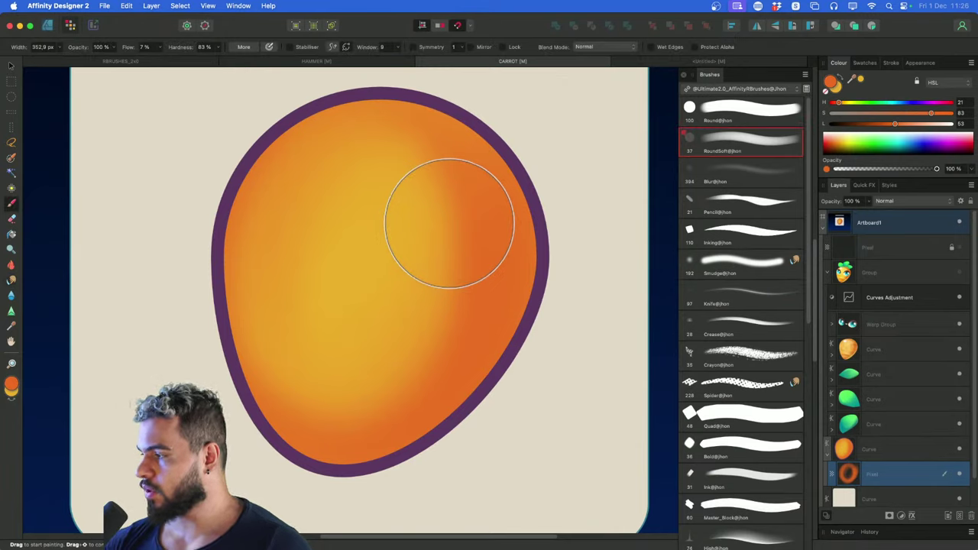
{"action": "left_click", "coordinate": [764, 200]}
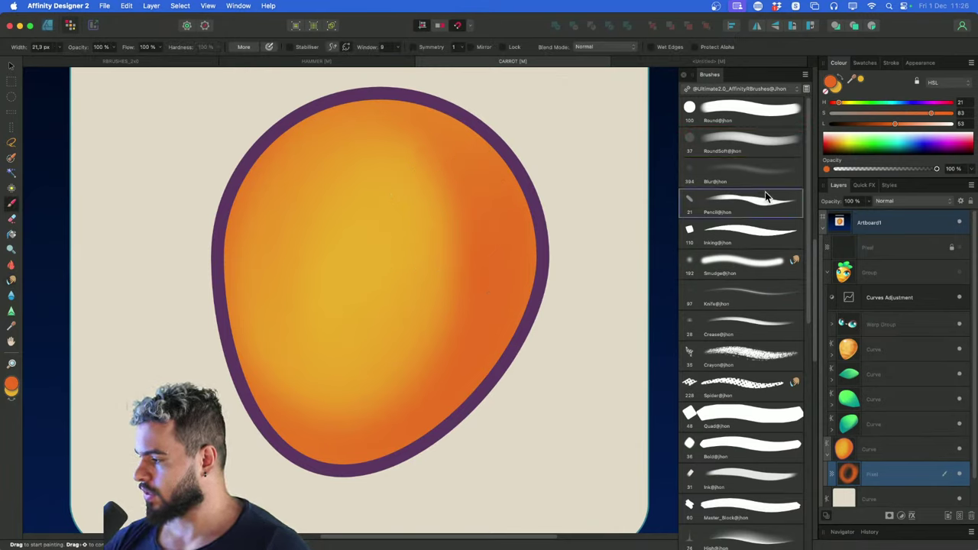
{"action": "key", "text": "super+shift+n"}
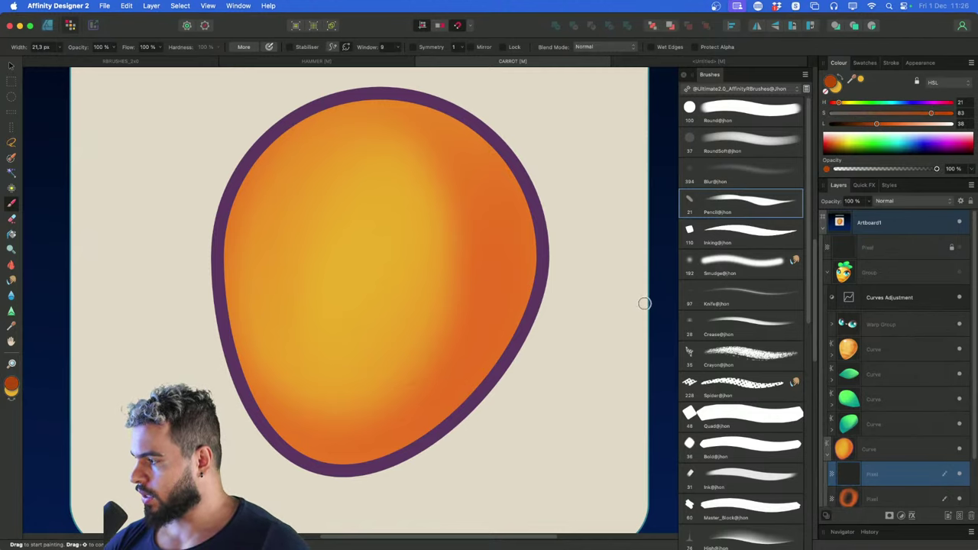
{"action": "key", "text": "alt+super+Left"}
{"action": "key", "text": "alt+super+Left"}
{"action": "left_click_drag", "start_coordinate": [513, 341], "coordinate": [555, 264]}
{"action": "key", "text": "alt+super+Left"}
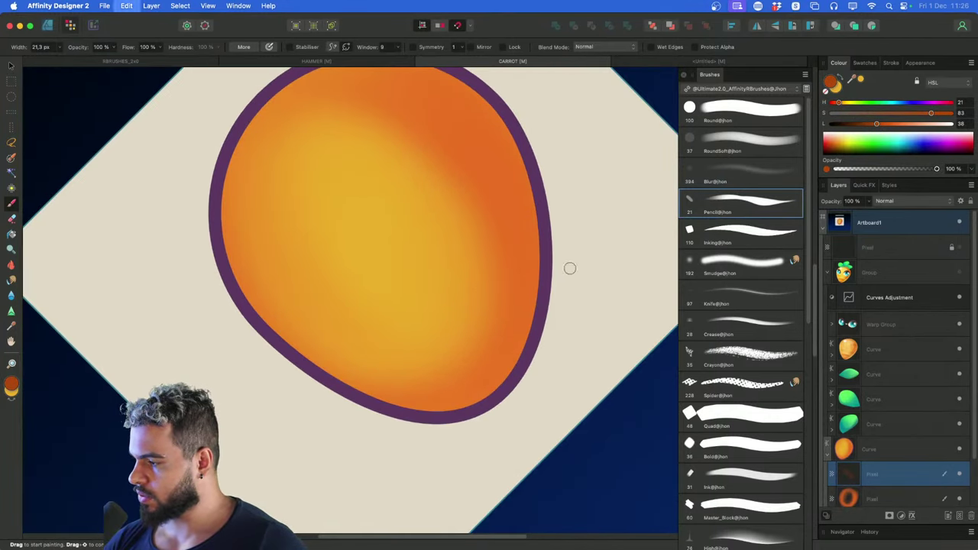
{"action": "left_click_drag", "start_coordinate": [538, 272], "coordinate": [410, 336]}
{"action": "scroll", "coordinate": [494, 333], "scroll_direction": "up", "scroll_amount": 5}
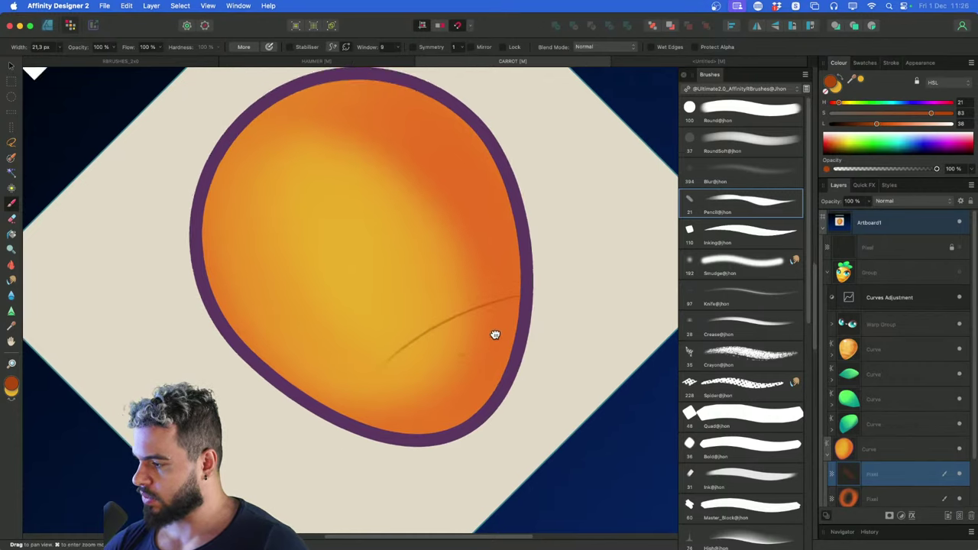
Redraw and thicken the carrot's upper crease line using the Pencil brush at 32.4 px
{"action": "key", "text": "super+z"}
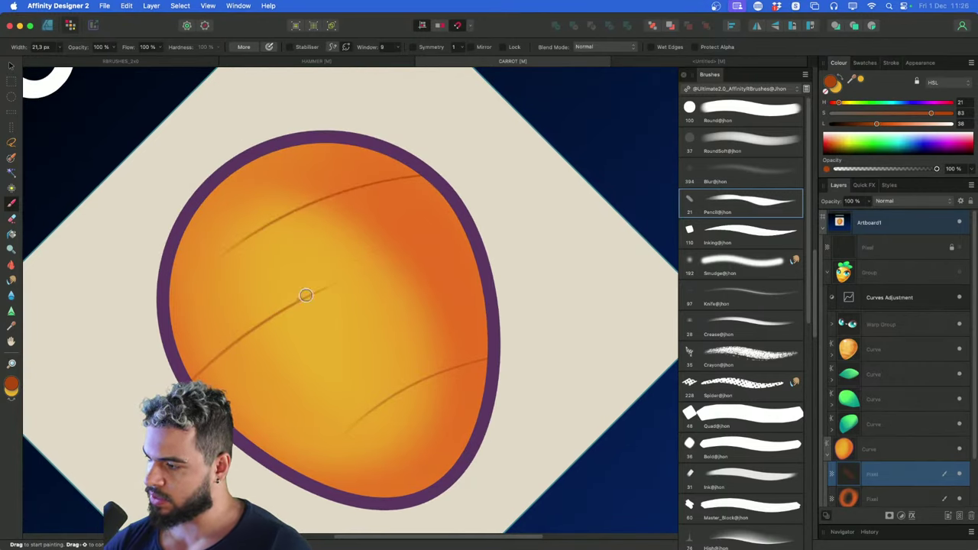
{"action": "key", "text": "super+z"}
{"action": "left_click_drag", "start_coordinate": [417, 179], "coordinate": [230, 249]}
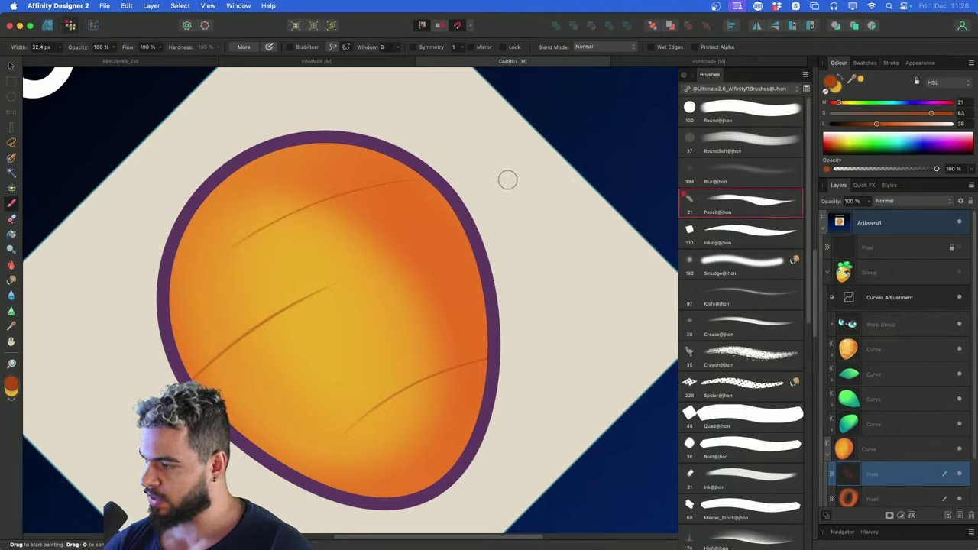
{"action": "key", "text": "super+z"}
{"action": "mouse_move", "coordinate": [423, 180]}
{"action": "left_mouse_down"}
{"action": "mouse_move", "coordinate": [227, 254]}
{"action": "mouse_move", "coordinate": [190, 285]}
{"action": "mouse_move", "coordinate": [334, 197]}
{"action": "mouse_move", "coordinate": [217, 265]}
{"action": "left_mouse_up"}
{"action": "key", "text": "super+z"}
{"action": "key", "text": "super+z"}
{"action": "key", "text": "super+z"}
{"action": "key", "text": "super+z"}
{"action": "left_click_drag", "start_coordinate": [419, 174], "coordinate": [210, 268]}
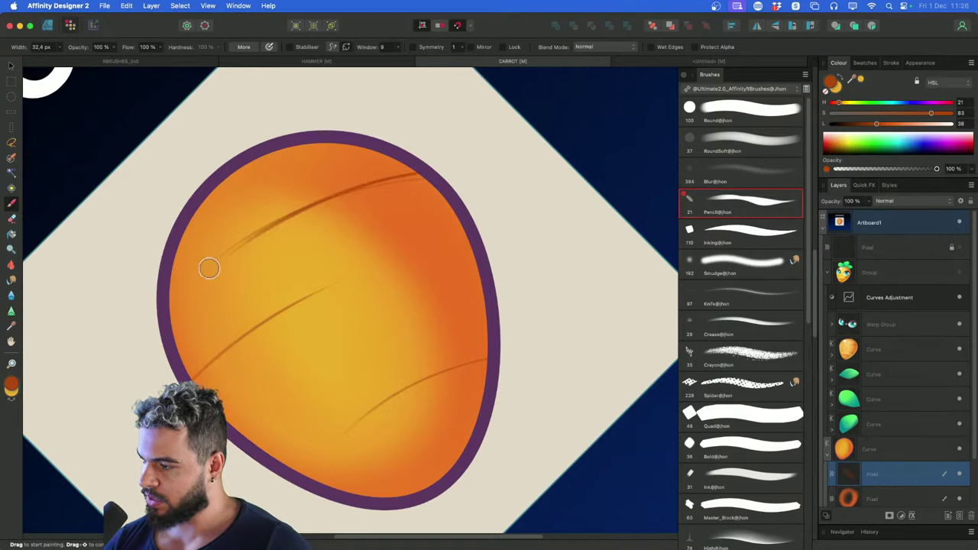
Thicken the middle and lower crease lines and add a short secondary line beneath the lower one
{"action": "left_click_drag", "start_coordinate": [365, 375], "coordinate": [407, 306]}
{"action": "left_click_drag", "start_coordinate": [229, 318], "coordinate": [386, 212]}
{"action": "key", "text": "super+z"}
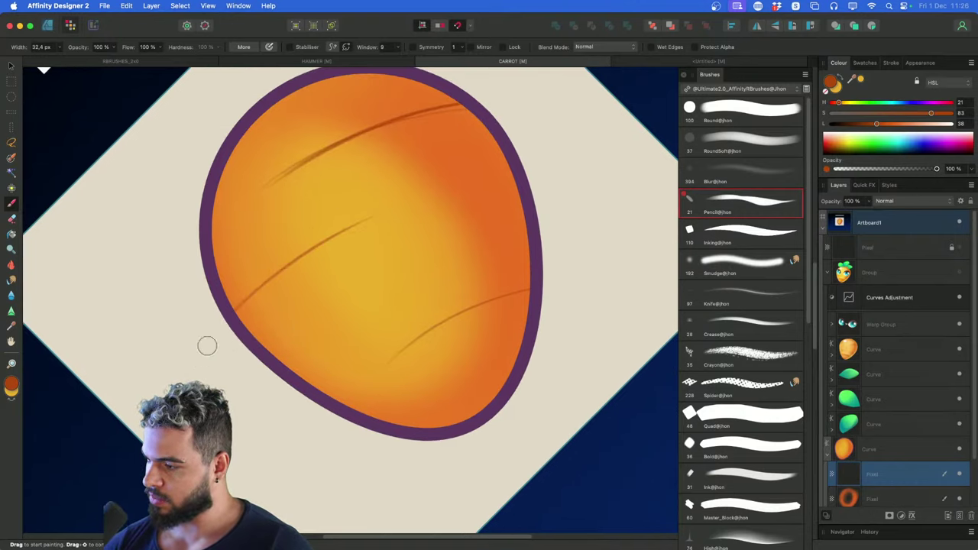
{"action": "left_click_drag", "start_coordinate": [221, 329], "coordinate": [381, 215]}
{"action": "key", "text": "super+z"}
{"action": "mouse_move", "coordinate": [561, 276]}
{"action": "left_mouse_down"}
{"action": "mouse_move", "coordinate": [356, 376]}
{"action": "mouse_move", "coordinate": [365, 367]}
{"action": "left_mouse_up"}
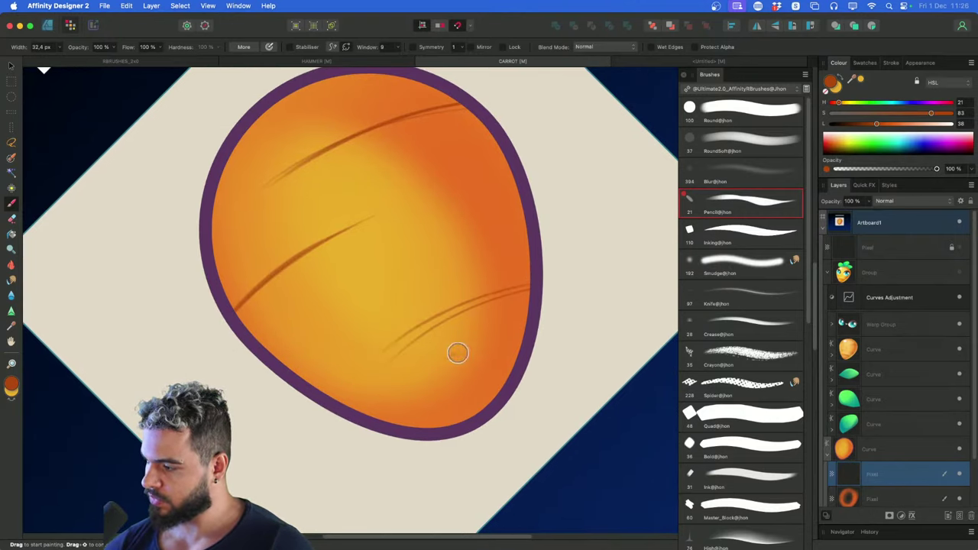
{"action": "left_click_drag", "start_coordinate": [539, 296], "coordinate": [472, 333]}
Paint a soft shadow under the lower crease with the High brush, enlarging it to 113.7 px
{"action": "scroll", "coordinate": [413, 362], "scroll_direction": "up", "scroll_amount": 2}
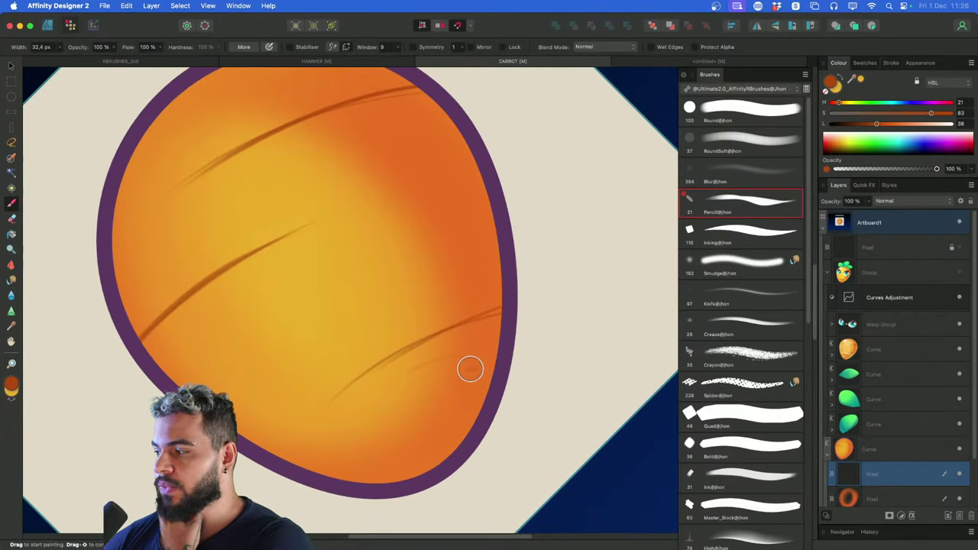
{"action": "left_click", "coordinate": [780, 153]}
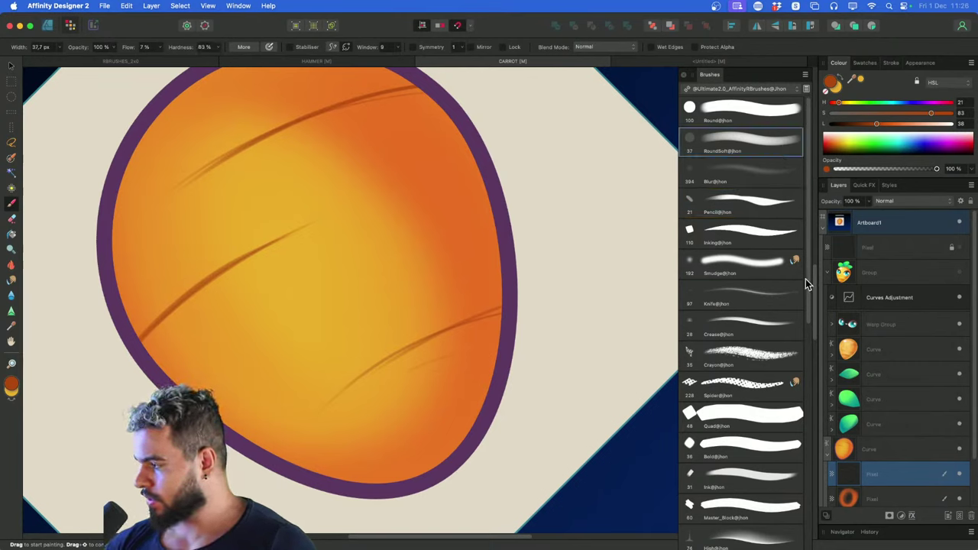
{"action": "scroll", "coordinate": [806, 306], "scroll_direction": "down", "scroll_amount": 5}
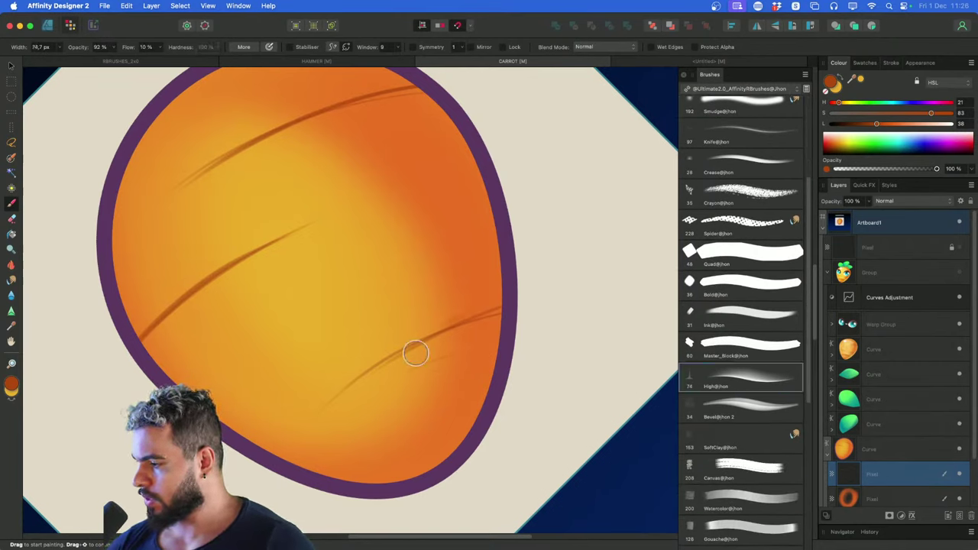
{"action": "left_click_drag", "start_coordinate": [415, 353], "coordinate": [389, 373]}
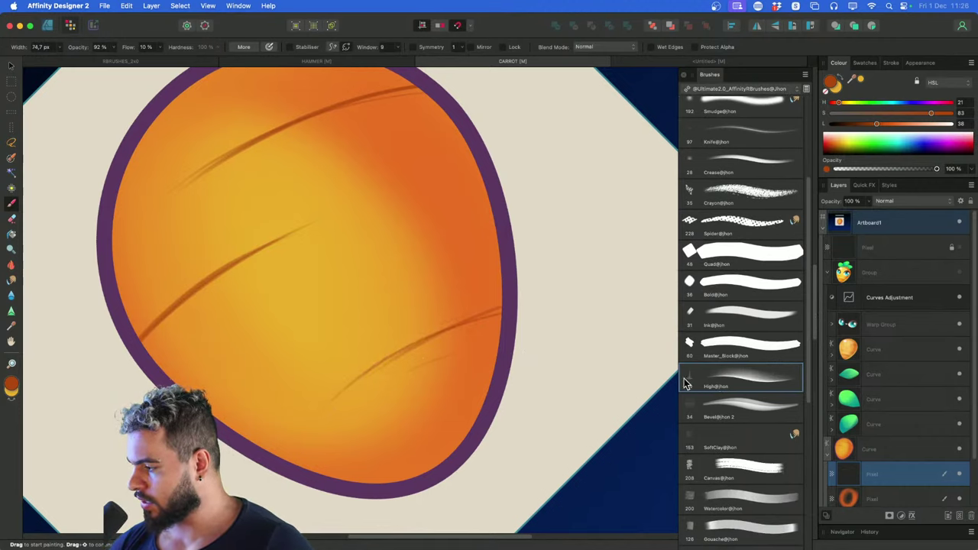
{"action": "scroll", "coordinate": [430, 341], "scroll_direction": "up", "scroll_amount": 3}
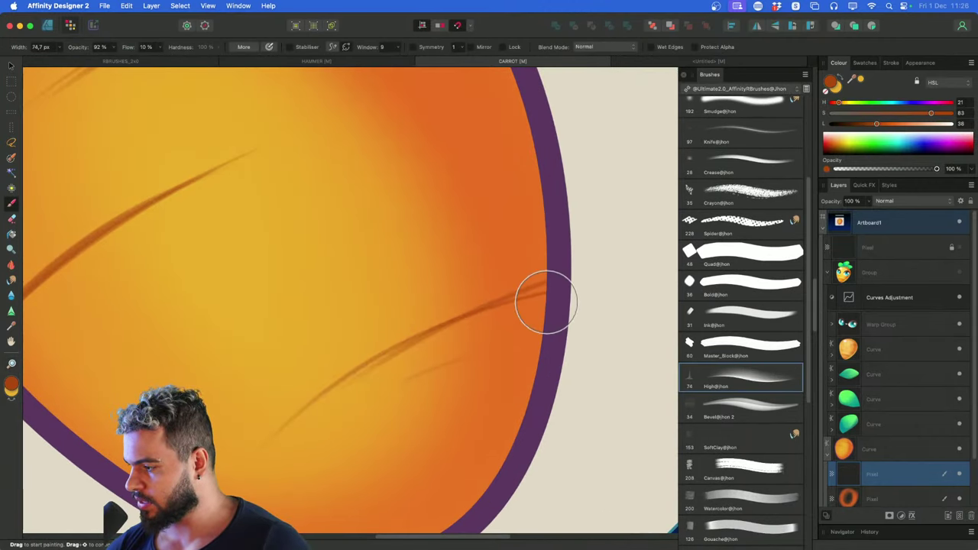
{"action": "key", "text": "super+z"}
{"action": "left_click_drag", "start_coordinate": [505, 319], "coordinate": [275, 463]}
{"action": "key", "text": "]"}
{"action": "key", "text": "]"}
{"action": "key", "text": "]"}
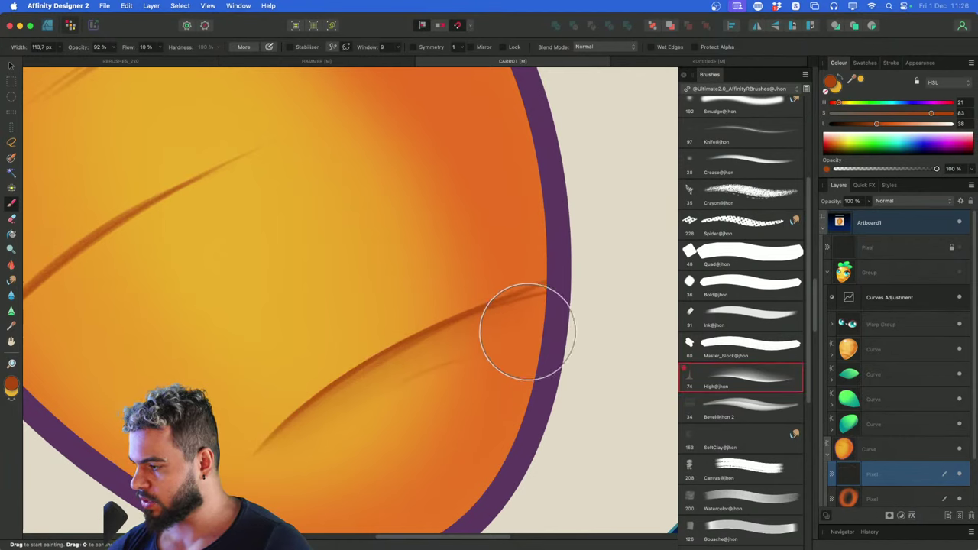
{"action": "left_click_drag", "start_coordinate": [528, 331], "coordinate": [322, 437]}
Paint a soft dark-orange shadow along the middle crease with the High brush
{"action": "scroll", "coordinate": [458, 336], "scroll_direction": "left", "scroll_amount": 5}
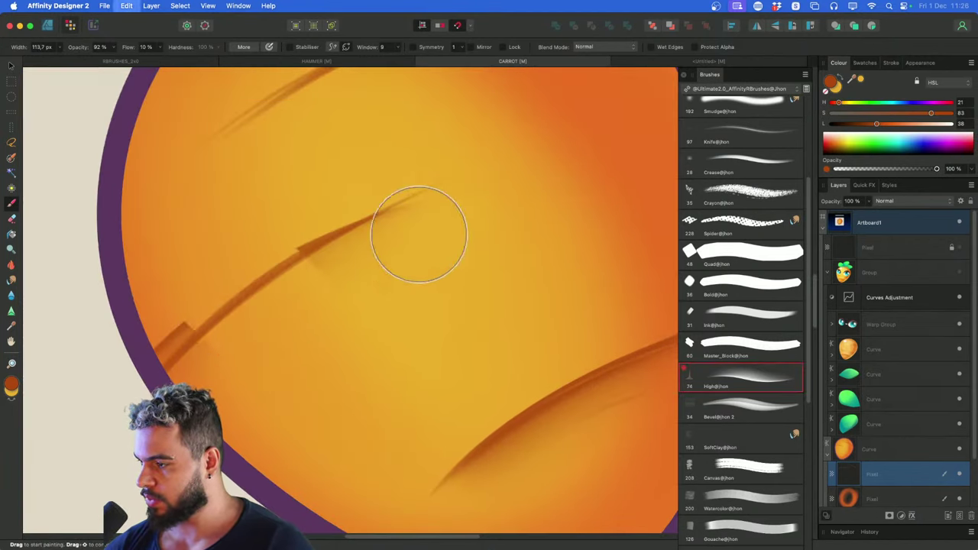
{"action": "left_click_drag", "start_coordinate": [486, 172], "coordinate": [100, 482]}
{"action": "key", "text": "x"}
{"action": "key", "text": "super+space"}
{"action": "left_click_drag", "start_coordinate": [495, 227], "coordinate": [385, 319]}
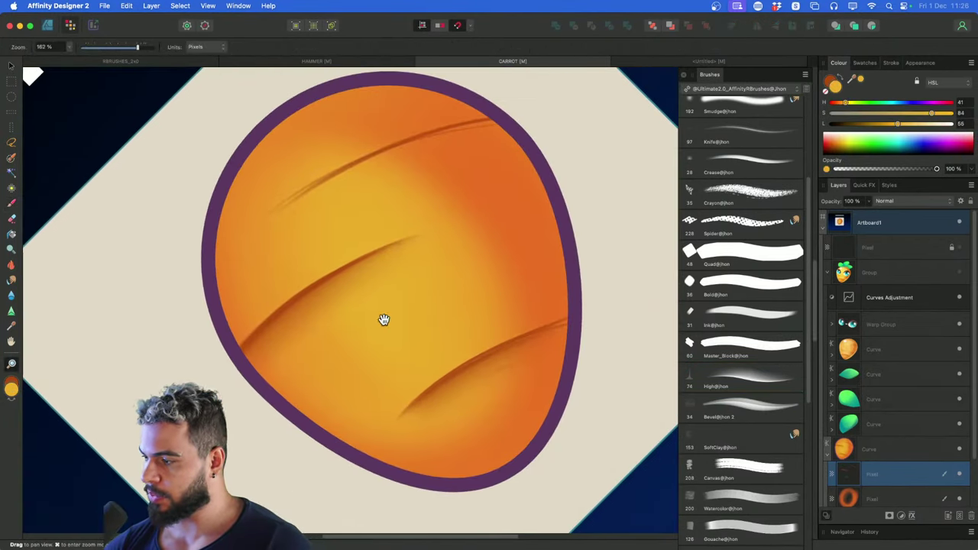
Rotate the canvas to suit the stroke and shade along the upper crease with the High brush
{"action": "left_click_drag", "start_coordinate": [500, 316], "coordinate": [474, 346]}
{"action": "key", "text": "alt+Right"}
{"action": "key", "text": "alt+Right"}
{"action": "key", "text": "alt+Right"}
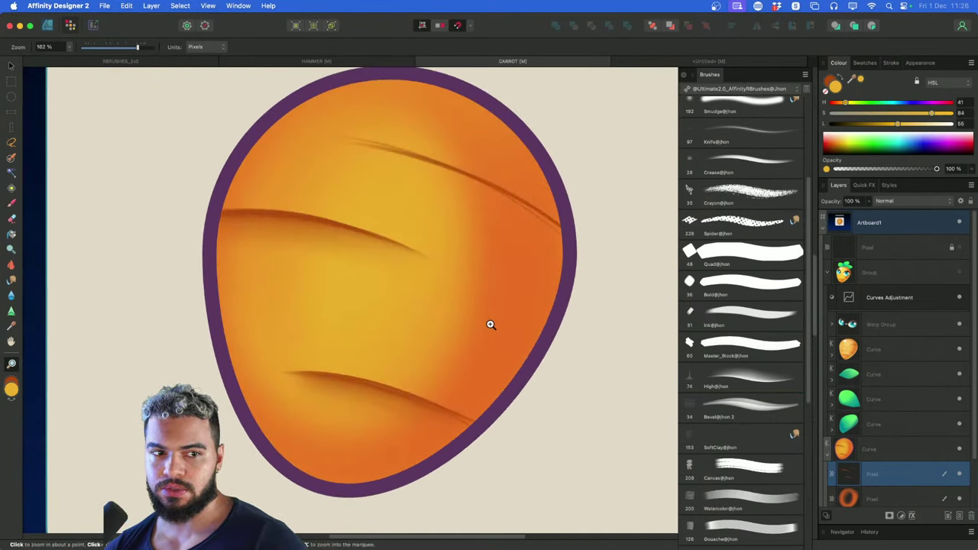
{"action": "key", "text": "alt+Left"}
{"action": "key", "text": "alt+Left"}
{"action": "key", "text": "alt+Left"}
{"action": "key", "text": "alt+Left"}
{"action": "key", "text": "x"}
{"action": "left_click_drag", "start_coordinate": [419, 159], "coordinate": [220, 317]}
{"action": "key", "text": "super+z"}
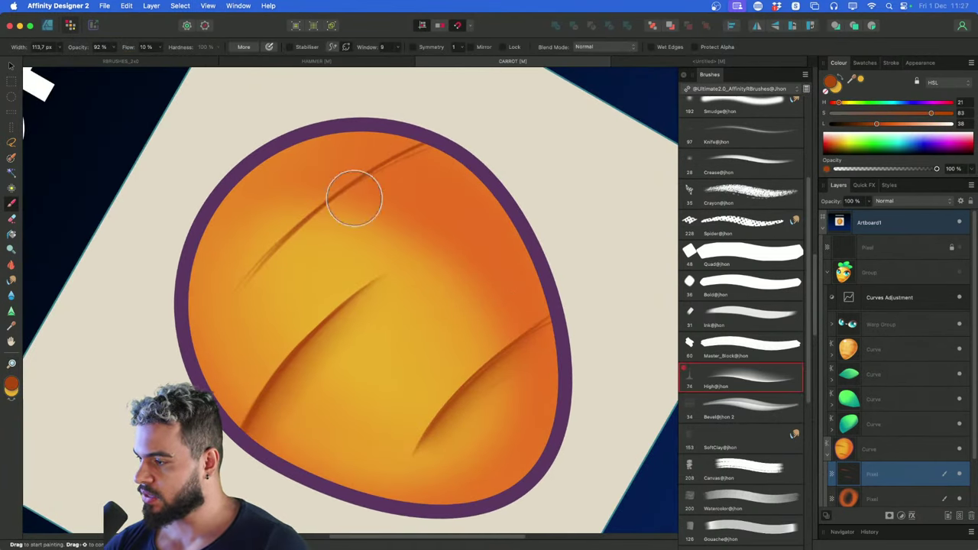
{"action": "left_click_drag", "start_coordinate": [353, 196], "coordinate": [253, 265]}
{"action": "key", "text": "super+z"}
{"action": "left_click_drag", "start_coordinate": [400, 173], "coordinate": [257, 284]}
Try to paint a soft crease on the carrot's right side between the upper and lower creases
{"action": "key", "text": "alt+Right"}
{"action": "key", "text": "super+alt+Left"}
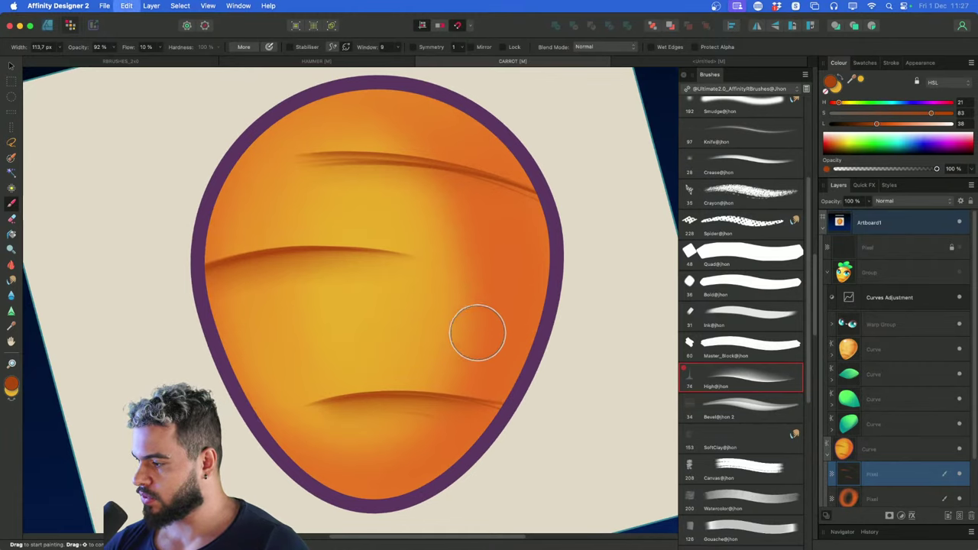
{"action": "left_click_drag", "start_coordinate": [513, 280], "coordinate": [432, 338]}
{"action": "key", "text": "super+z"}
{"action": "left_click_drag", "start_coordinate": [545, 282], "coordinate": [442, 333]}
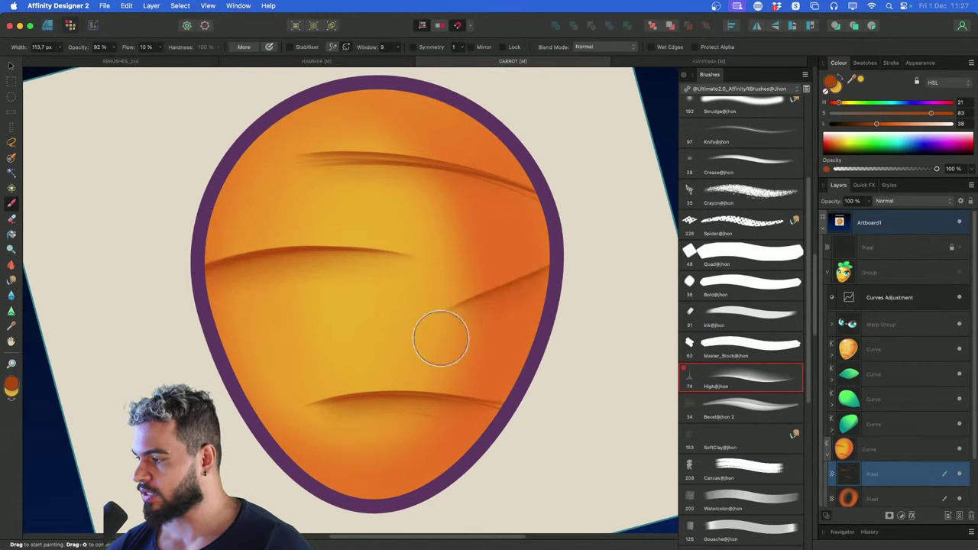
{"action": "key", "text": "super+z"}
{"action": "mouse_move", "coordinate": [494, 314]}
{"action": "left_mouse_down"}
{"action": "mouse_move", "coordinate": [551, 319]}
{"action": "mouse_move", "coordinate": [474, 319]}
{"action": "left_mouse_up"}
{"action": "left_click_drag", "start_coordinate": [535, 297], "coordinate": [371, 348]}
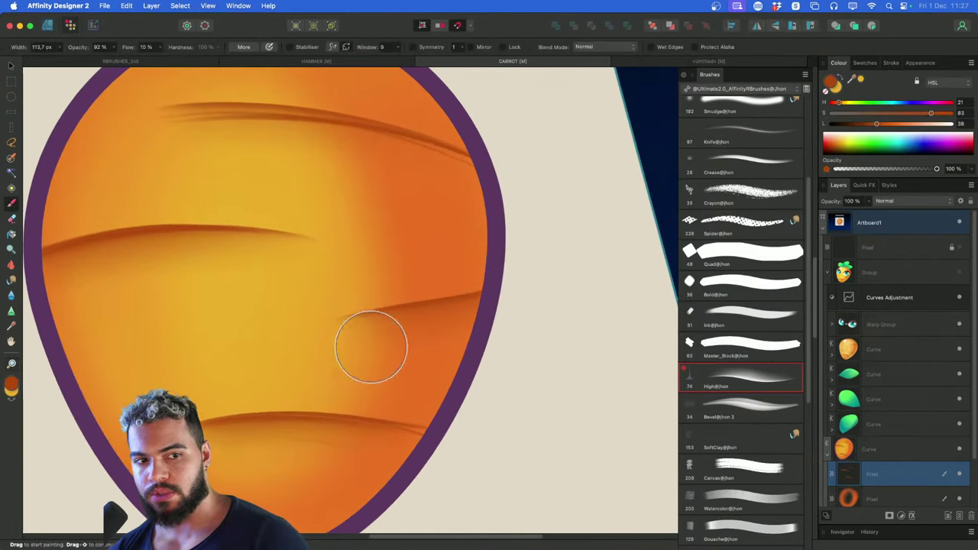
{"action": "key", "text": "super+z"}
{"action": "left_click_drag", "start_coordinate": [521, 298], "coordinate": [269, 355]}
{"action": "left_click_drag", "start_coordinate": [134, 366], "coordinate": [207, 351]}
{"action": "key", "text": "super+z"}
{"action": "left_click_drag", "start_coordinate": [577, 287], "coordinate": [367, 313]}
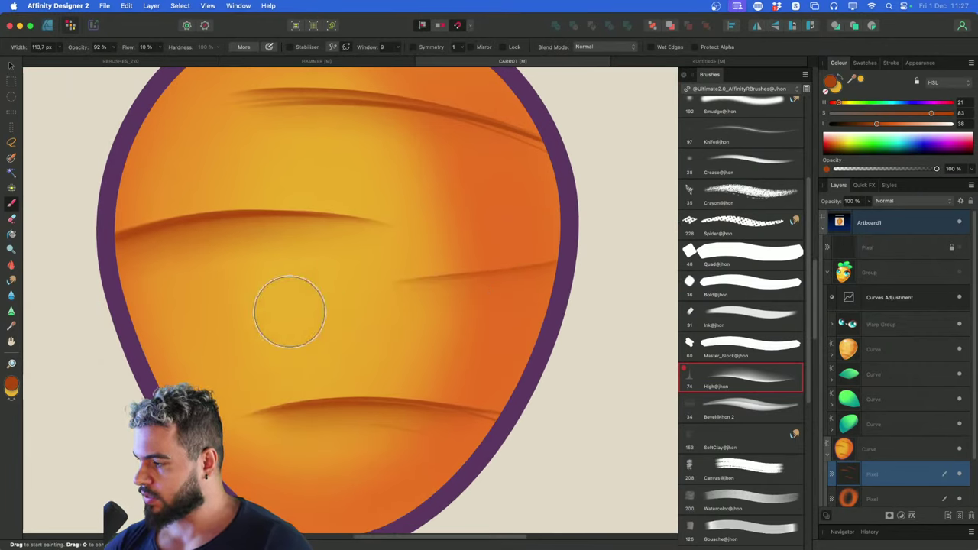
{"action": "key", "text": "super+z"}
Paint faint secondary creases along the carrot's sides between the main ones, undoing unwanted strokes
{"action": "left_click_drag", "start_coordinate": [107, 285], "coordinate": [386, 306]}
{"action": "key", "text": "super+z"}
{"action": "left_click_drag", "start_coordinate": [66, 316], "coordinate": [509, 323]}
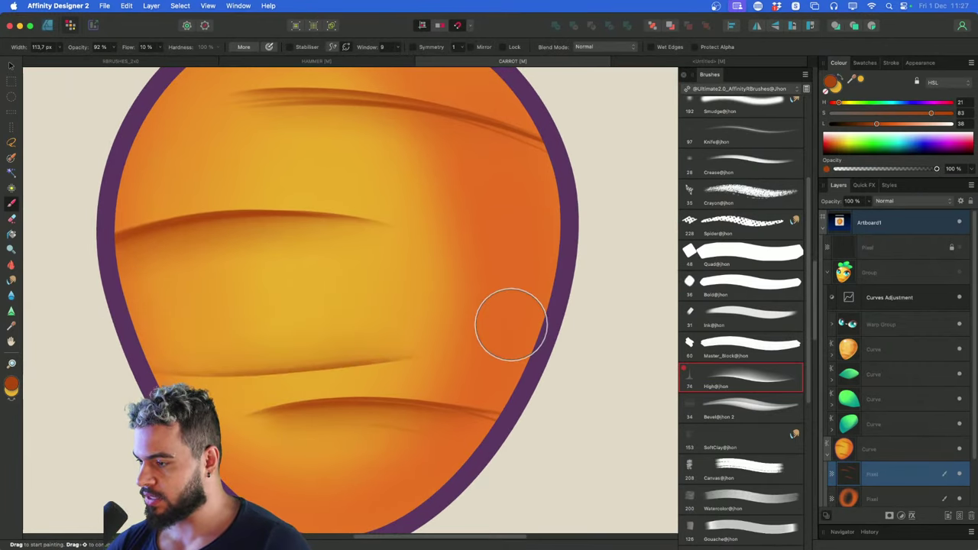
{"action": "key", "text": "super+z"}
{"action": "mouse_move", "coordinate": [109, 349]}
{"action": "left_mouse_down"}
{"action": "mouse_move", "coordinate": [513, 353]}
{"action": "mouse_move", "coordinate": [449, 389]}
{"action": "mouse_move", "coordinate": [174, 362]}
{"action": "left_mouse_up"}
{"action": "key", "text": "super+z"}
{"action": "left_click_drag", "start_coordinate": [539, 353], "coordinate": [265, 352]}
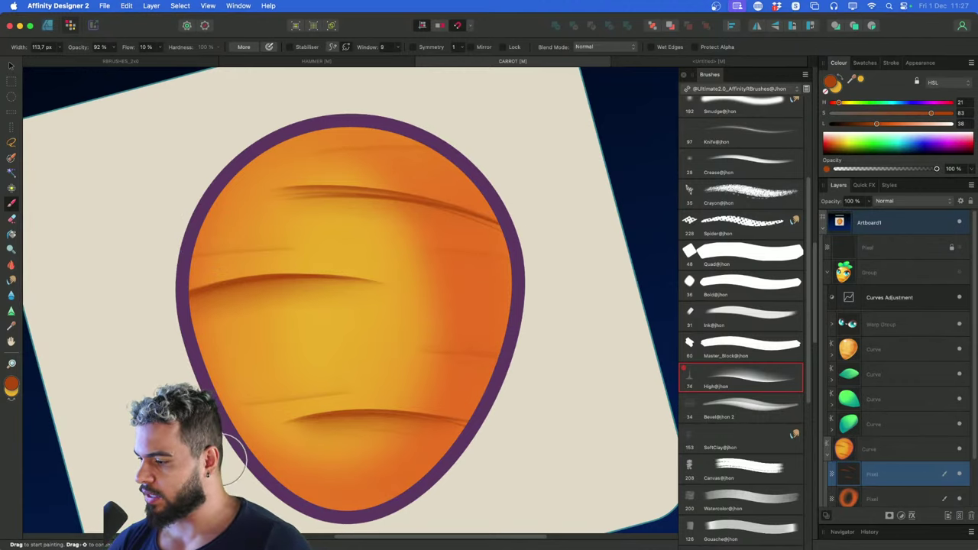
Paint a faint crease across the carrot's lower tip, undoing the stray strokes
{"action": "mouse_move", "coordinate": [264, 470]}
{"action": "left_mouse_down"}
{"action": "mouse_move", "coordinate": [435, 483]}
{"action": "mouse_move", "coordinate": [435, 498]}
{"action": "mouse_move", "coordinate": [264, 468]}
{"action": "left_mouse_up"}
{"action": "key", "text": "super+z"}
{"action": "key", "text": "super+z"}
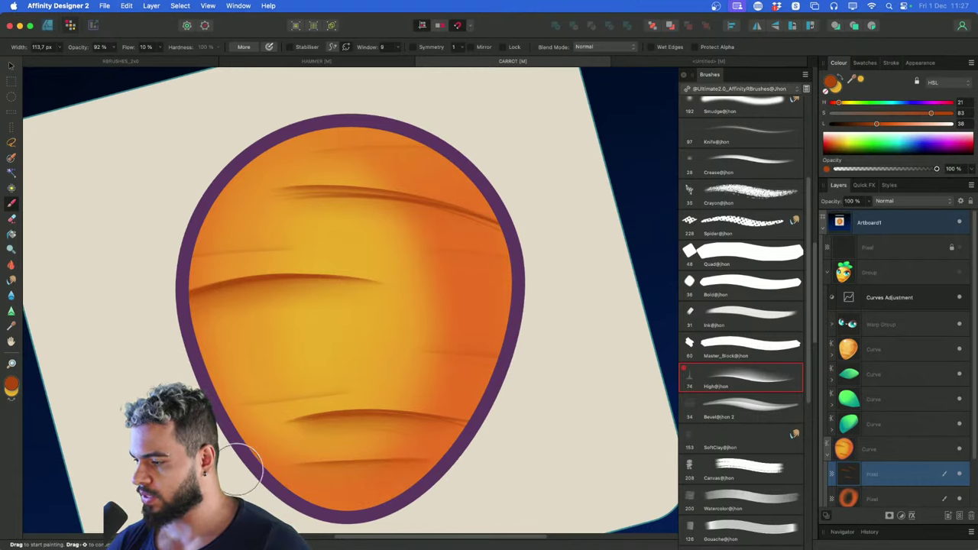
Undo the last crease stroke near the carrot's lower tip and repaint it fainter and closer to the tip's edge
{"action": "key", "text": "super+z"}
{"action": "left_click_drag", "start_coordinate": [416, 483], "coordinate": [283, 475]}
{"action": "key", "text": "super+z"}
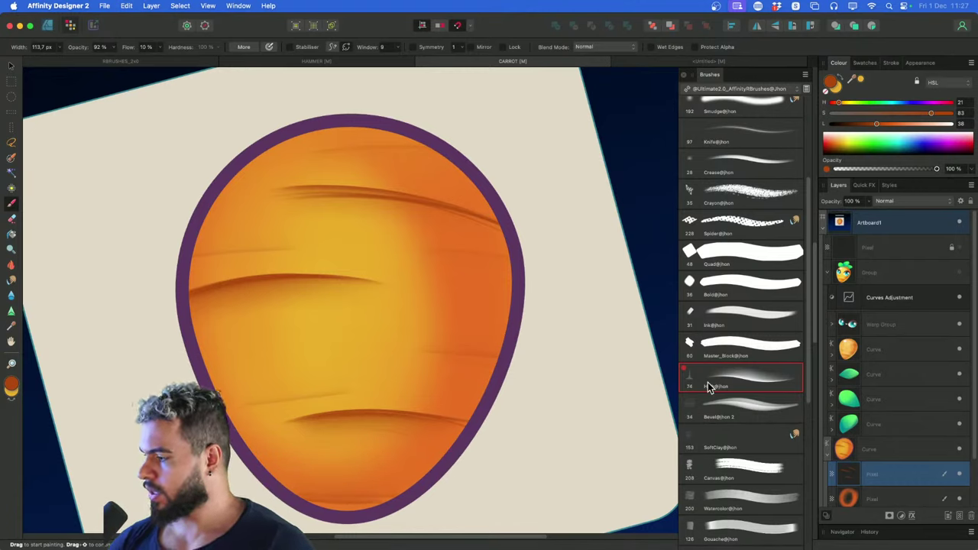
Choose the Craft brush with white at lightness 100 and try speckle strokes on the carrot's upper left at larger brush sizes
{"action": "mouse_move", "coordinate": [806, 311]}
{"action": "left_mouse_down"}
{"action": "mouse_move", "coordinate": [802, 393]}
{"action": "mouse_move", "coordinate": [793, 392]}
{"action": "left_mouse_up"}
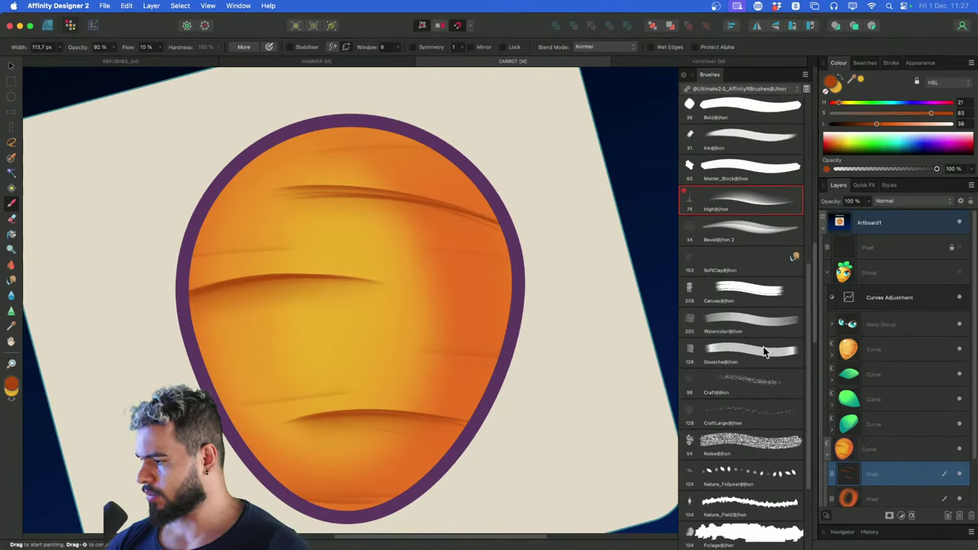
{"action": "left_click", "coordinate": [920, 138]}
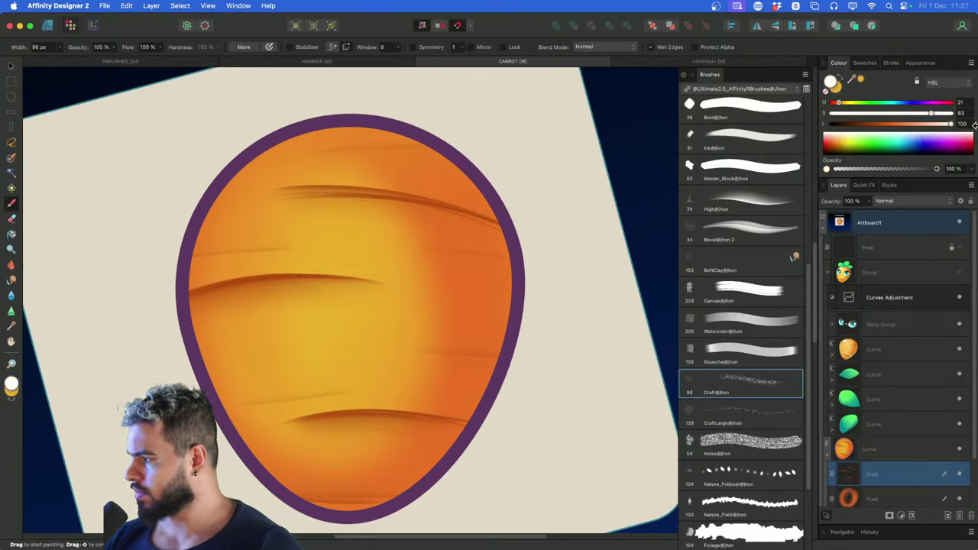
{"action": "left_click_drag", "start_coordinate": [286, 172], "coordinate": [256, 292]}
{"action": "key", "text": "super+z"}
{"action": "key", "text": "bracketright"}
{"action": "key", "text": "bracketright"}
{"action": "key", "text": "bracketright"}
{"action": "key", "text": "bracketright"}
{"action": "key", "text": "bracketright"}
{"action": "key", "text": "bracketright"}
{"action": "key", "text": "bracketright"}
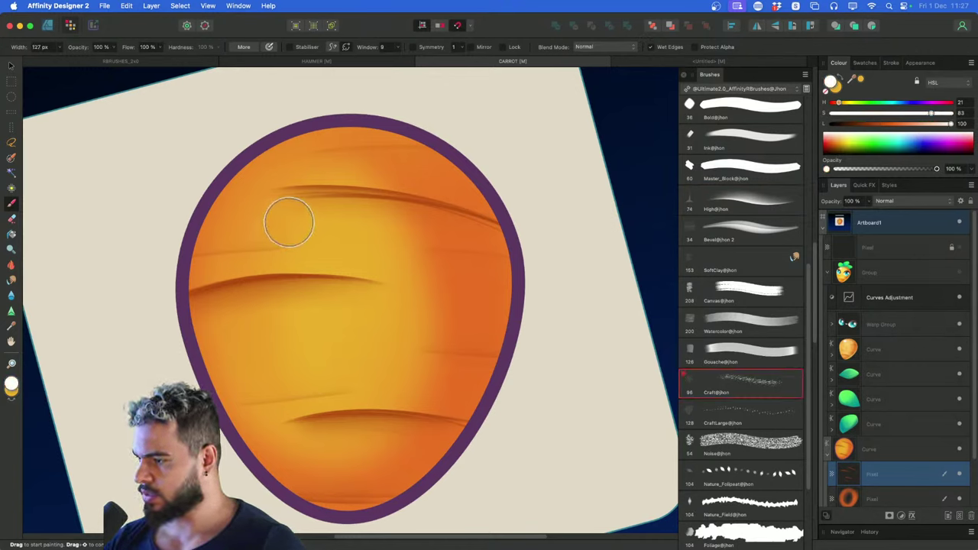
{"action": "left_click_drag", "start_coordinate": [294, 183], "coordinate": [251, 295]}
{"action": "key", "text": "super+z"}
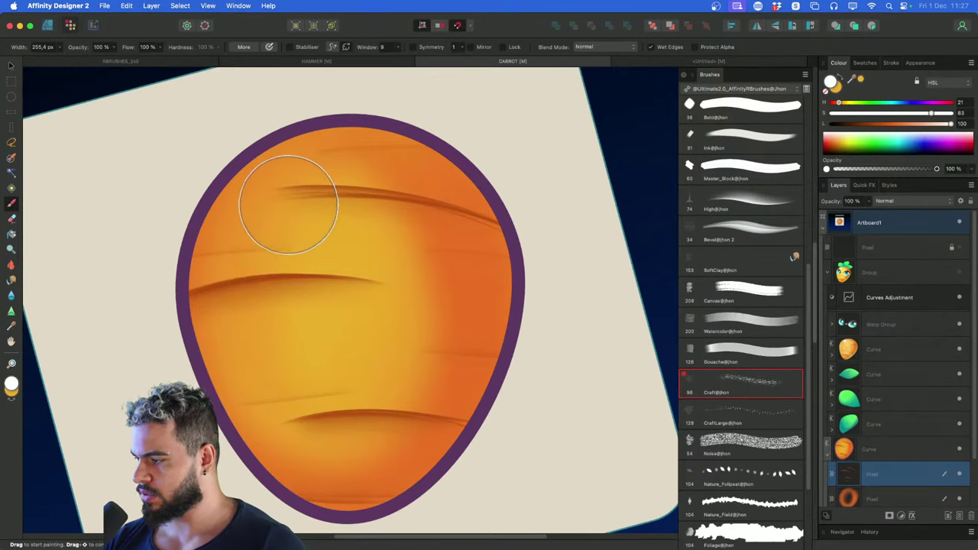
Add a new pixel layer inside the carrot and paint white speckles down its left side with the brush enlarged to about 379.6 px
{"action": "key", "text": "super+shift+z"}
{"action": "key", "text": "super+z"}
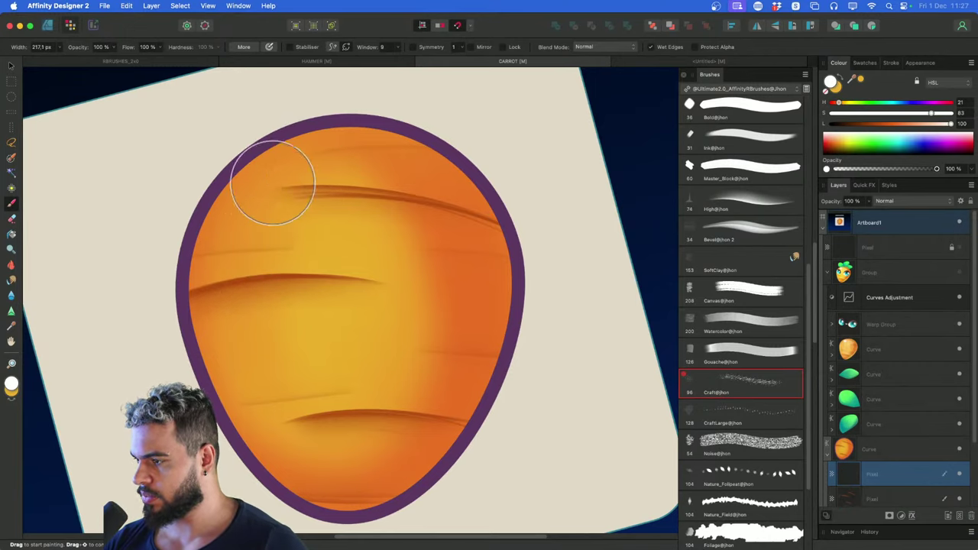
{"action": "left_click_drag", "start_coordinate": [269, 177], "coordinate": [225, 268]}
{"action": "key", "text": "bracketright"}
{"action": "key", "text": "bracketright"}
{"action": "key", "text": "bracketright"}
{"action": "key", "text": "bracketright"}
{"action": "key", "text": "super+z"}
{"action": "mouse_move", "coordinate": [303, 191]}
{"action": "left_mouse_down"}
{"action": "mouse_move", "coordinate": [269, 219]}
{"action": "mouse_move", "coordinate": [265, 275]}
{"action": "left_mouse_up"}
{"action": "key", "text": "super+z"}
{"action": "left_click_drag", "start_coordinate": [294, 162], "coordinate": [262, 360]}
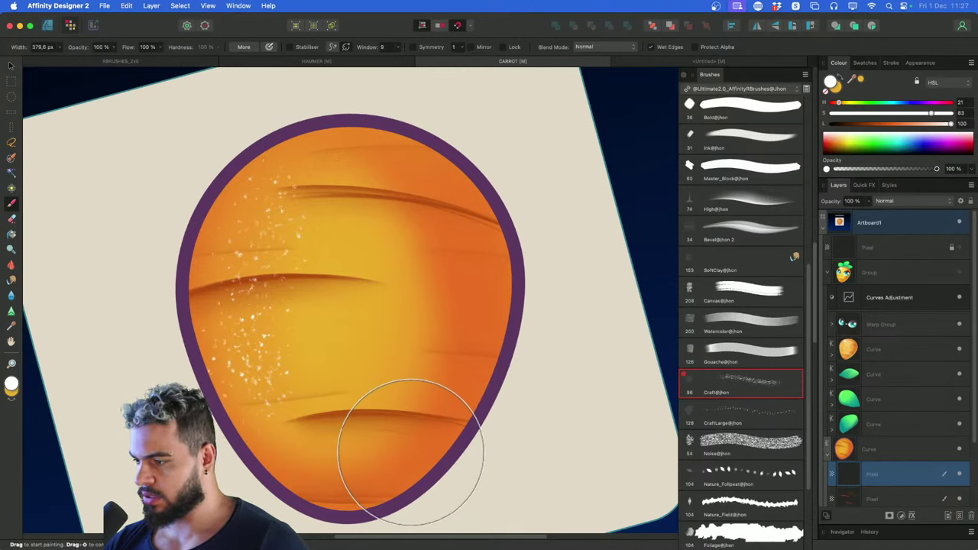
Sample the carrot's orange, darken it to lightness 25, and paint sparse dark speckles on the carrot's lower right side
{"action": "left_click_drag", "start_coordinate": [385, 410], "coordinate": [384, 385]}
{"action": "key", "text": "super+alt+Right"}
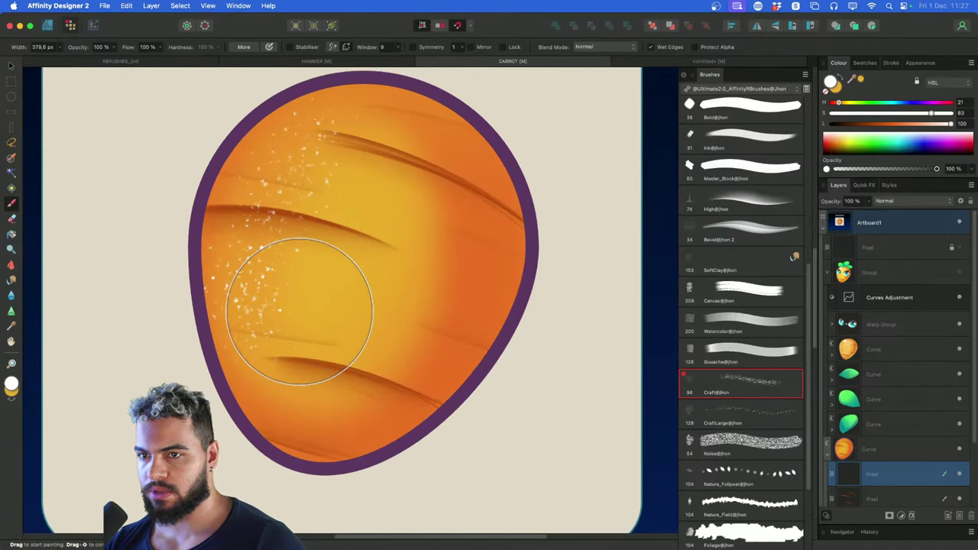
{"action": "left_click", "coordinate": [480, 252], "text": "alt"}
{"action": "left_click_drag", "start_coordinate": [879, 123], "coordinate": [861, 124]}
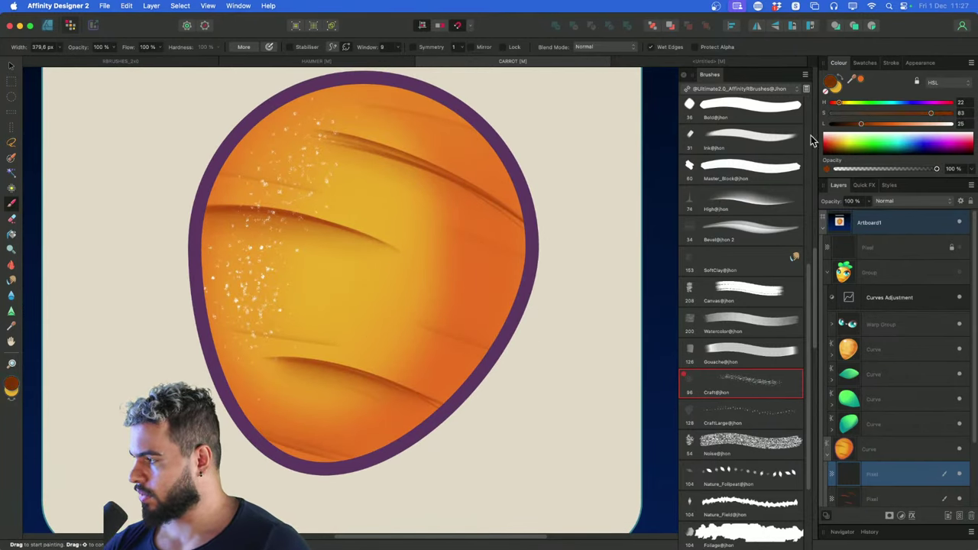
{"action": "left_click_drag", "start_coordinate": [487, 229], "coordinate": [428, 332]}
{"action": "left_click_drag", "start_coordinate": [377, 386], "coordinate": [489, 267]}
{"action": "key", "text": "super+z"}
{"action": "key", "text": "super+z"}
{"action": "key", "text": "z"}
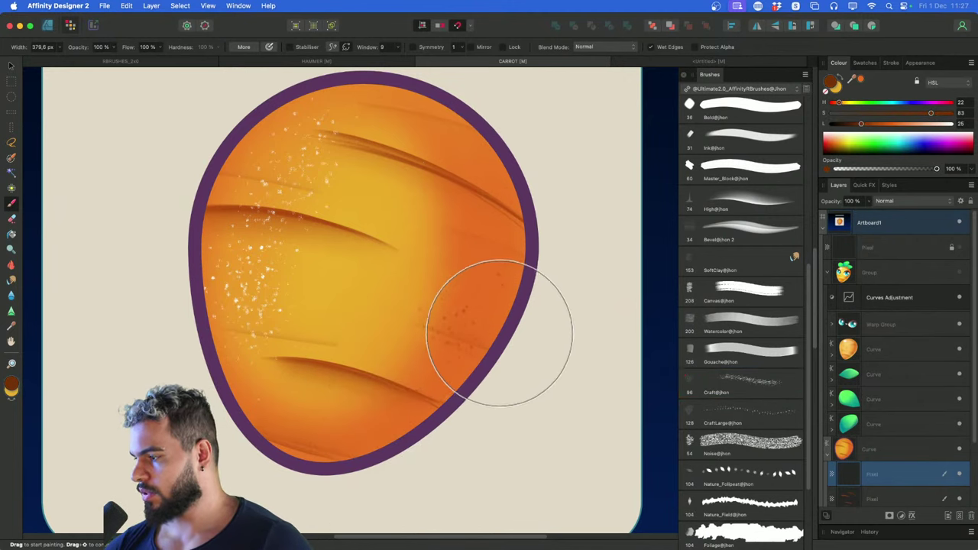
{"action": "left_click_drag", "start_coordinate": [498, 334], "coordinate": [457, 356]}
{"action": "left_click_drag", "start_coordinate": [457, 357], "coordinate": [460, 388]}
{"action": "left_click", "coordinate": [392, 343]}
{"action": "key", "text": "b"}
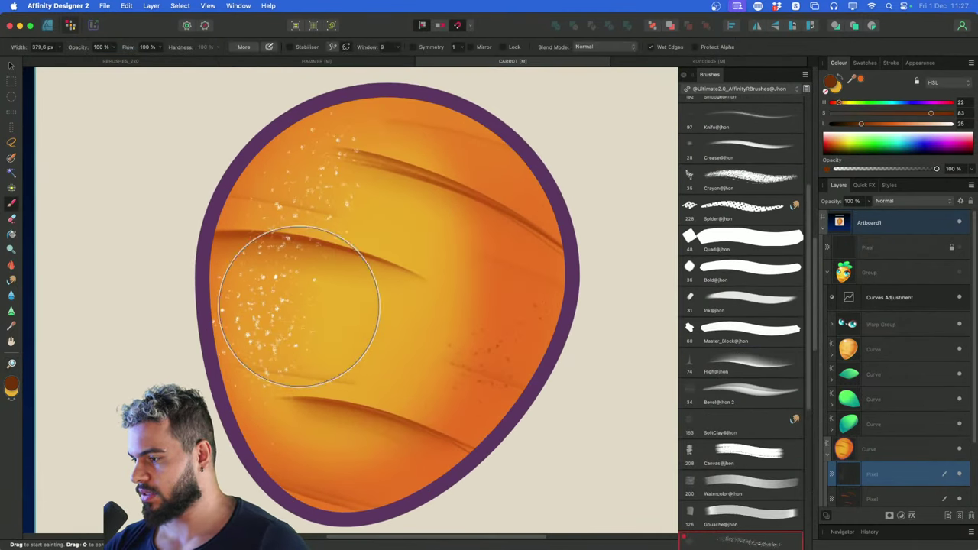
{"action": "left_click_drag", "start_coordinate": [275, 326], "coordinate": [295, 322]}
{"action": "key", "text": "super+z"}
{"action": "scroll", "coordinate": [428, 343], "scroll_direction": "down", "scroll_amount": 1}
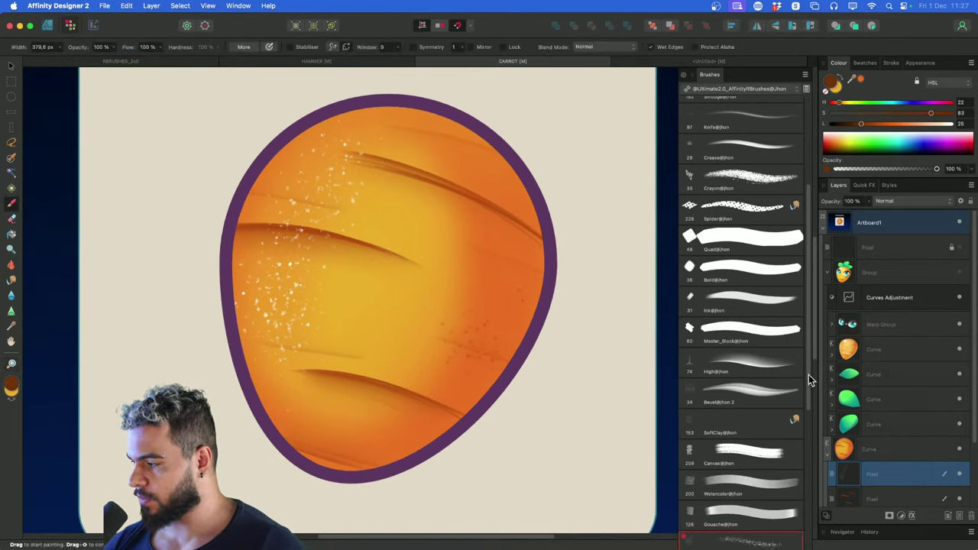
Add another pixel layer inside the carrot and choose the Noise brush with the orange set to lightness 45
{"action": "left_click_drag", "start_coordinate": [808, 374], "coordinate": [802, 453]}
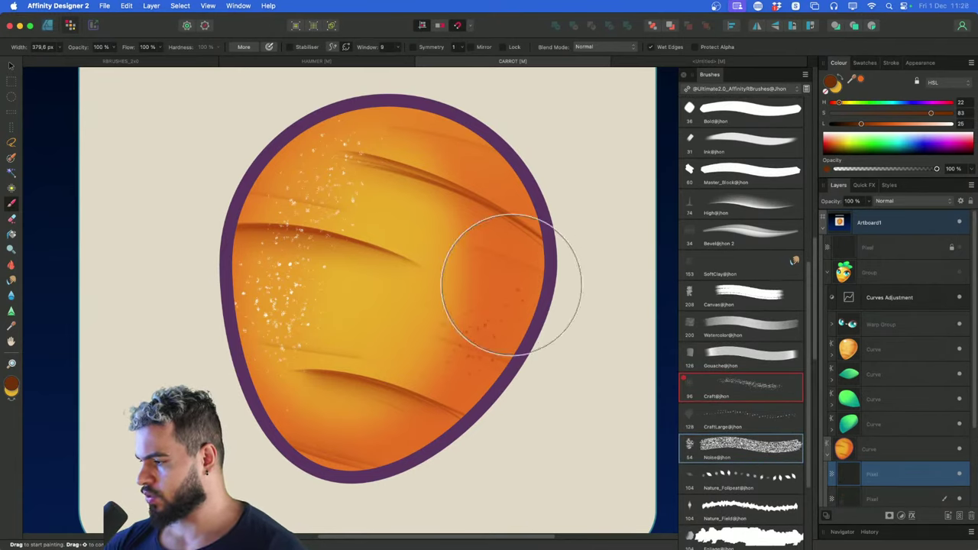
{"action": "mouse_move", "coordinate": [501, 305]}
{"action": "left_mouse_down"}
{"action": "mouse_move", "coordinate": [417, 410]}
{"action": "mouse_move", "coordinate": [544, 304]}
{"action": "left_mouse_up"}
{"action": "key", "text": "super+z"}
{"action": "left_click", "coordinate": [726, 437]}
{"action": "left_click", "coordinate": [886, 125]}
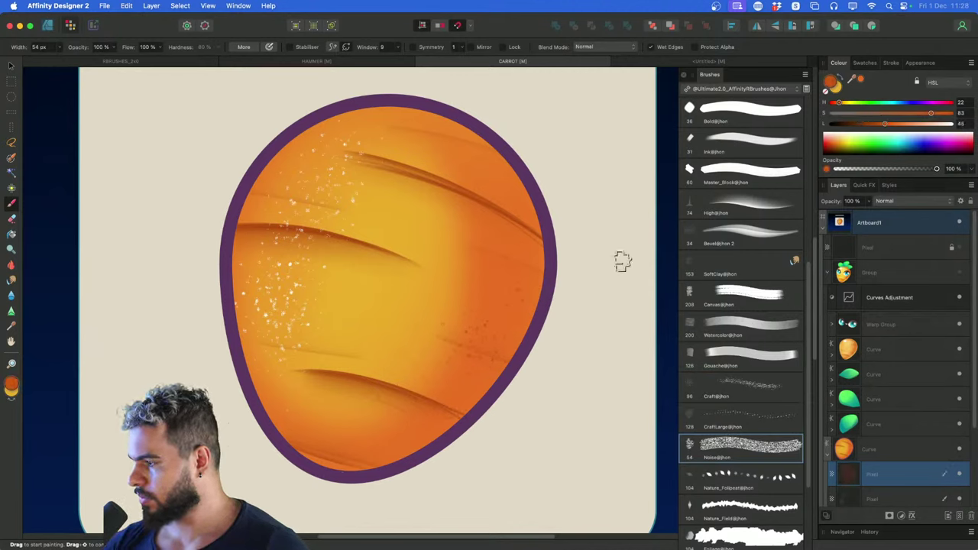
Enlarge the Noise brush to about 288.9 px and cover the whole carrot with orange grain
{"action": "key", "text": "bracketright"}
{"action": "key", "text": "bracketright"}
{"action": "key", "text": "bracketright"}
{"action": "key", "text": "bracketright"}
{"action": "key", "text": "bracketright"}
{"action": "key", "text": "bracketright"}
{"action": "key", "text": "bracketright"}
{"action": "key", "text": "bracketright"}
{"action": "key", "text": "bracketright"}
{"action": "key", "text": "bracketright"}
{"action": "key", "text": "bracketright"}
{"action": "key", "text": "bracketright"}
{"action": "key", "text": "bracketright"}
{"action": "key", "text": "bracketright"}
{"action": "key", "text": "bracketright"}
{"action": "key", "text": "bracketright"}
{"action": "mouse_move", "coordinate": [469, 132]}
{"action": "left_mouse_down"}
{"action": "mouse_move", "coordinate": [259, 218]}
{"action": "mouse_move", "coordinate": [259, 297]}
{"action": "mouse_move", "coordinate": [503, 191]}
{"action": "mouse_move", "coordinate": [500, 264]}
{"action": "mouse_move", "coordinate": [389, 426]}
{"action": "left_mouse_up"}
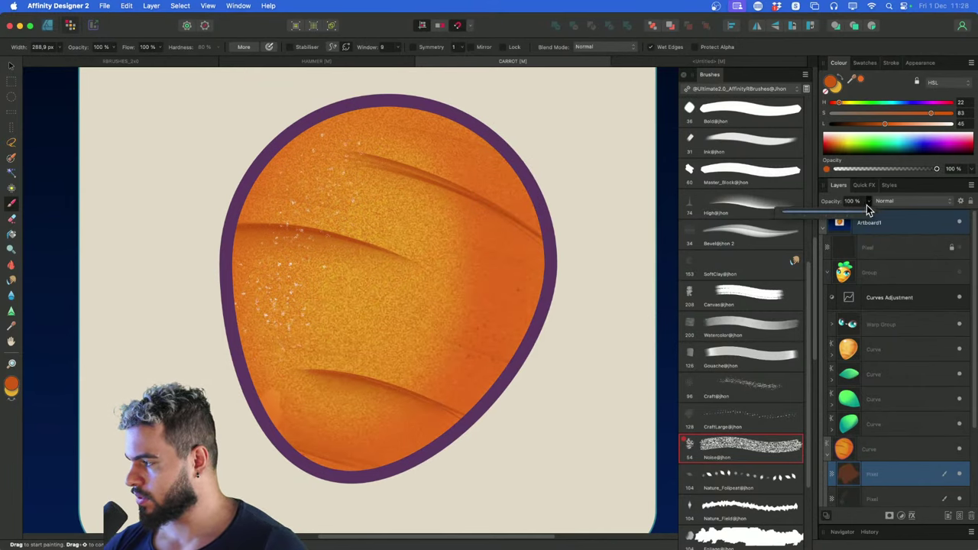
Lower the noise layer's opacity to 19% and check the subtle grain up close
{"action": "left_click_drag", "start_coordinate": [866, 206], "coordinate": [790, 212]}
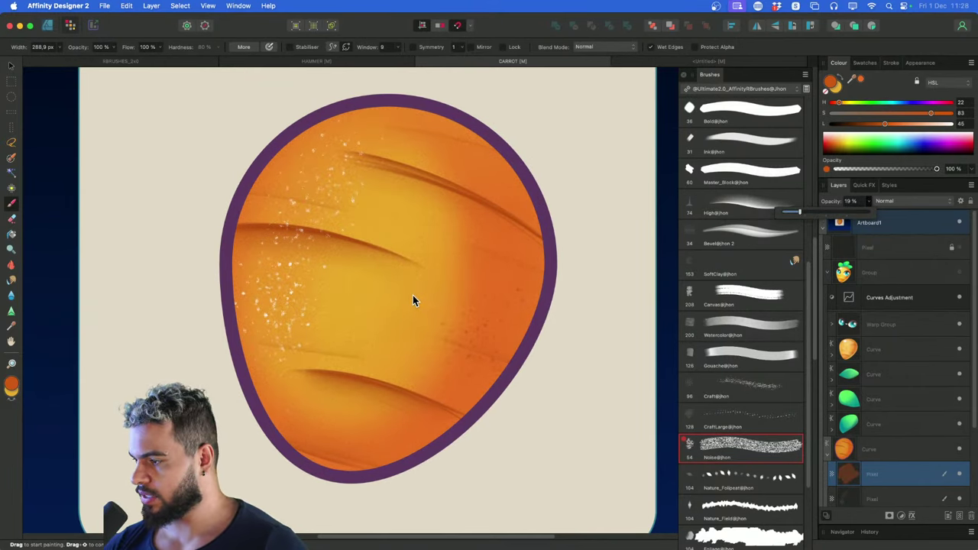
{"action": "key", "text": "super+space"}
{"action": "left_click_drag", "start_coordinate": [428, 296], "coordinate": [412, 369]}
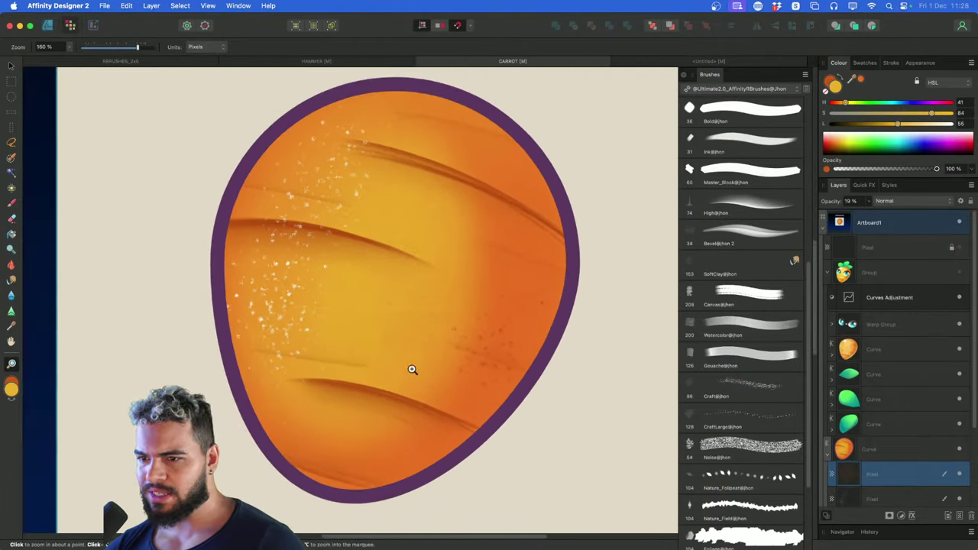
Toggle the noise and speckle layers to compare their effect, and hide the speckle layer
{"action": "left_click", "coordinate": [962, 475]}
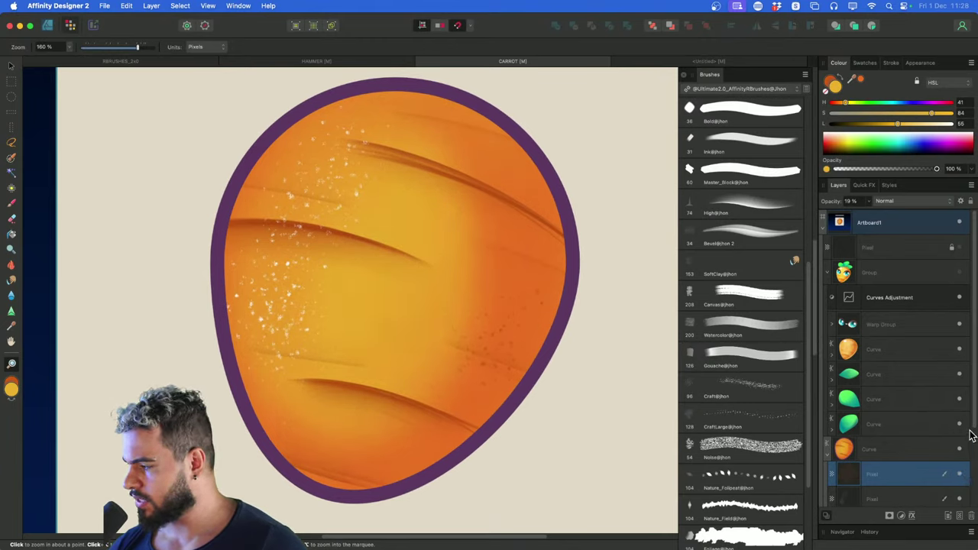
{"action": "scroll", "coordinate": [970, 436], "scroll_direction": "down", "scroll_amount": 2}
{"action": "left_click", "coordinate": [960, 475]}
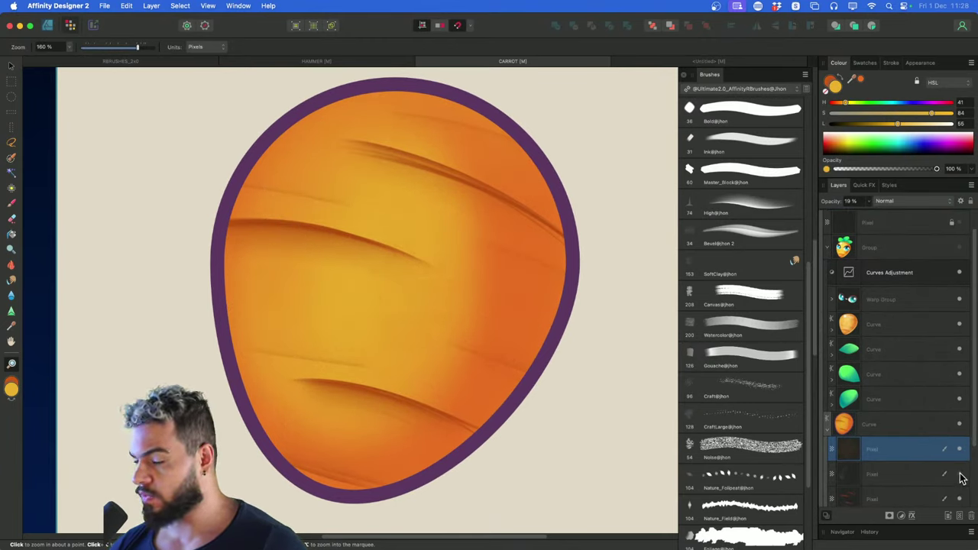
{"action": "left_click", "coordinate": [960, 474]}
{"action": "left_click", "coordinate": [961, 475]}
{"action": "scroll", "coordinate": [972, 437], "scroll_direction": "down", "scroll_amount": 2}
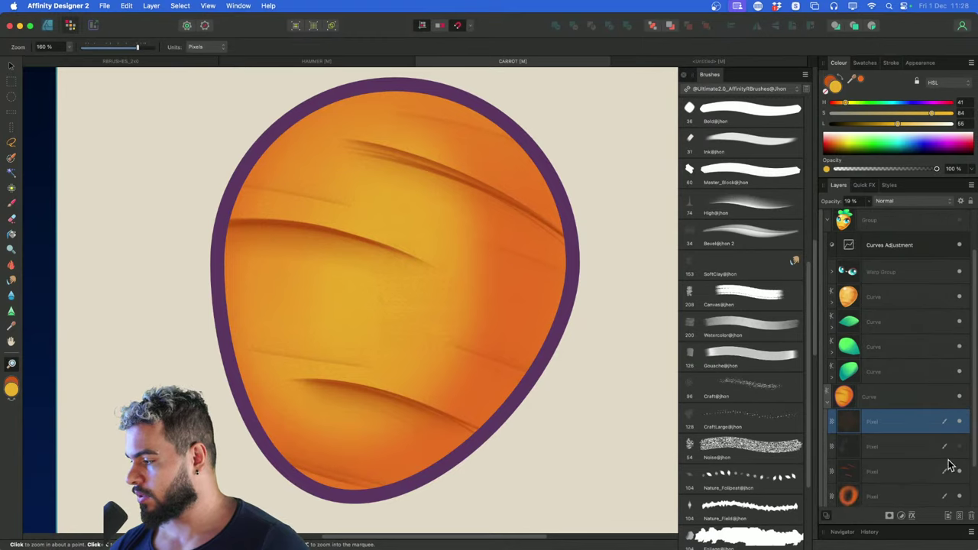
Select the speckle layer, choose the Crease brush, and brighten a yellow sampled from the carrot to hue 43, saturation 92, lightness 61
{"action": "left_click", "coordinate": [909, 444]}
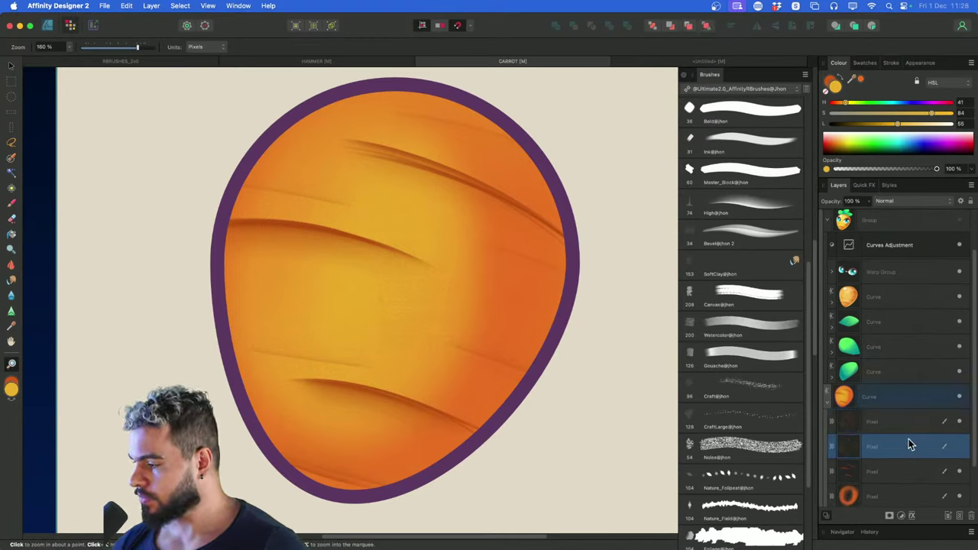
{"action": "left_click", "coordinate": [745, 447]}
{"action": "scroll", "coordinate": [805, 277], "scroll_direction": "up", "scroll_amount": 5}
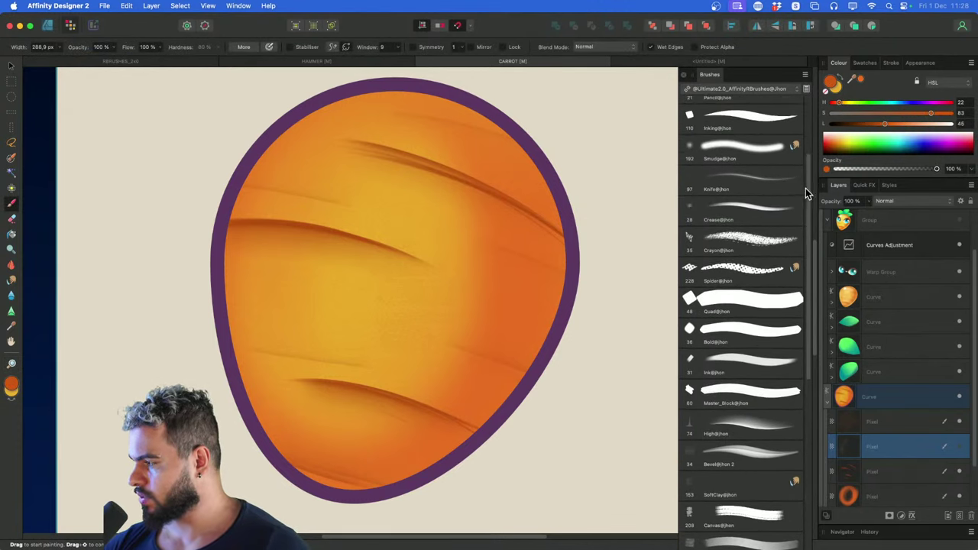
{"action": "scroll", "coordinate": [806, 188], "scroll_direction": "up", "scroll_amount": 1}
{"action": "scroll", "coordinate": [807, 183], "scroll_direction": "up", "scroll_amount": 1}
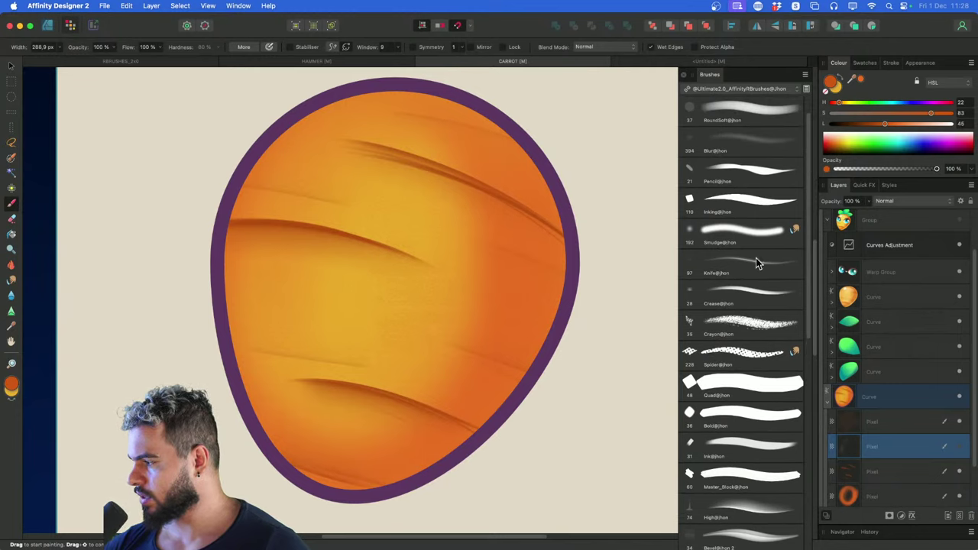
{"action": "scroll", "coordinate": [808, 169], "scroll_direction": "up", "scroll_amount": 1}
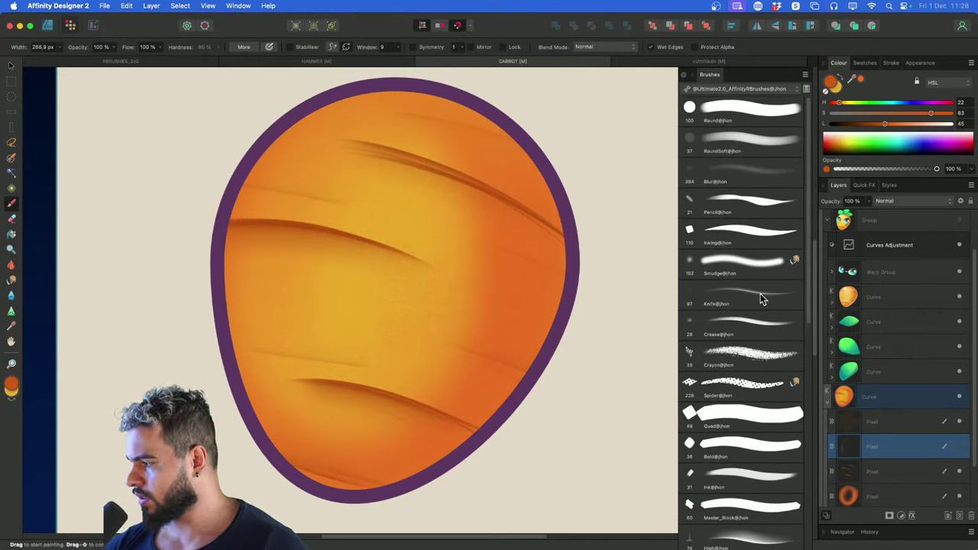
{"action": "left_click", "coordinate": [758, 320]}
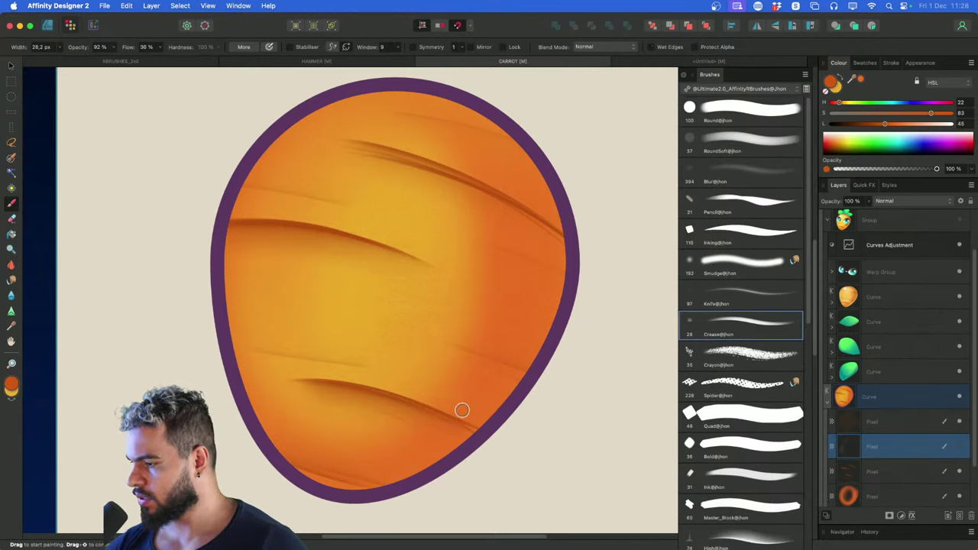
{"action": "left_click", "coordinate": [359, 305], "text": "alt"}
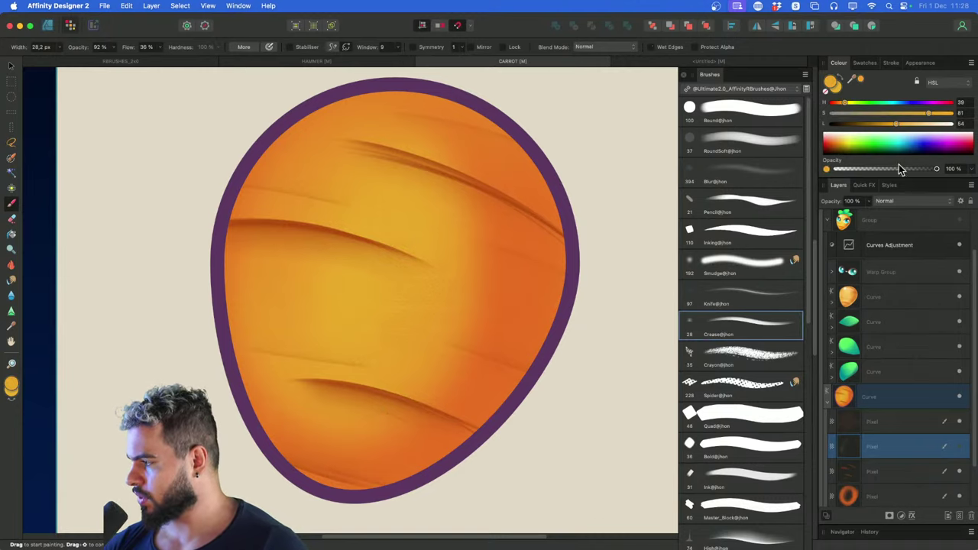
{"action": "left_click_drag", "start_coordinate": [901, 124], "coordinate": [907, 124]}
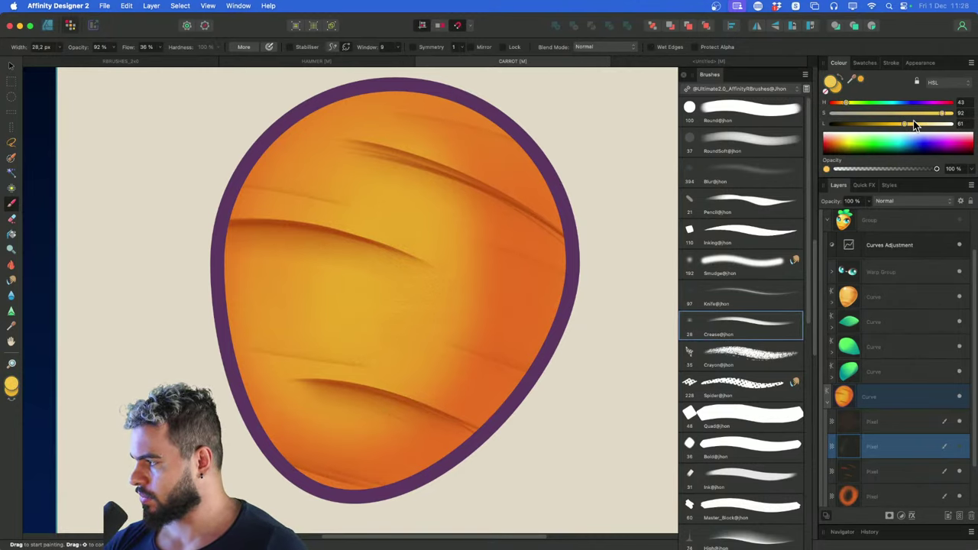
Add a pixel layer above the speckles, rotate the canvas, and paint a yellow highlight along the upper edge of the lower crease
{"action": "key", "text": "super+shift+n"}
{"action": "key", "text": "super+alt+Left"}
{"action": "key", "text": "super+alt+Left"}
{"action": "key", "text": "super+alt+Left"}
{"action": "key", "text": "super+alt+Left"}
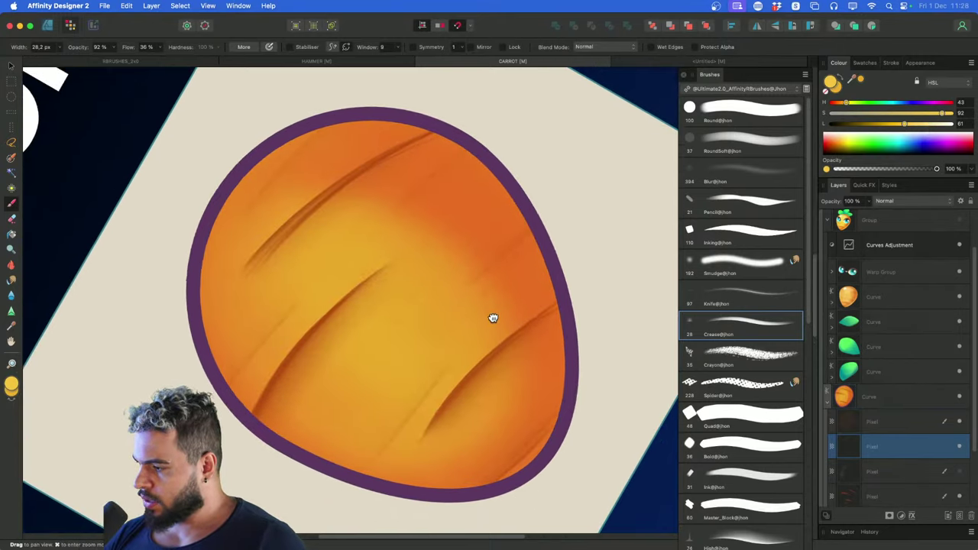
{"action": "mouse_move", "coordinate": [494, 319]}
{"action": "left_mouse_down"}
{"action": "mouse_move", "coordinate": [497, 301]}
{"action": "mouse_move", "coordinate": [443, 362]}
{"action": "mouse_move", "coordinate": [423, 356]}
{"action": "mouse_move", "coordinate": [399, 408]}
{"action": "left_mouse_up"}
{"action": "key", "text": "]"}
{"action": "key", "text": "]"}
{"action": "key", "text": "]"}
{"action": "key", "text": "]"}
{"action": "key", "text": "]"}
{"action": "key", "text": "]"}
{"action": "key", "text": "]"}
{"action": "key", "text": "]"}
{"action": "key", "text": "]"}
{"action": "key", "text": "]"}
{"action": "key", "text": "]"}
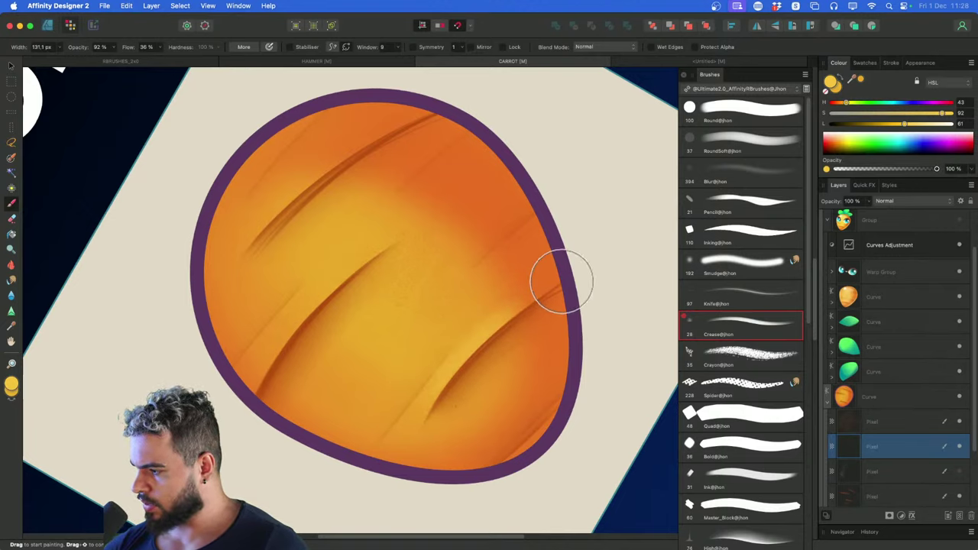
Enlarge the brush to about 229.4 px and brush yellow highlights across the band between the middle and lower creases
{"action": "key", "text": "bracketright"}
{"action": "key", "text": "bracketright"}
{"action": "key", "text": "bracketright"}
{"action": "key", "text": "bracketright"}
{"action": "mouse_move", "coordinate": [431, 267]}
{"action": "left_mouse_down"}
{"action": "mouse_move", "coordinate": [356, 336]}
{"action": "mouse_move", "coordinate": [343, 325]}
{"action": "left_mouse_up"}
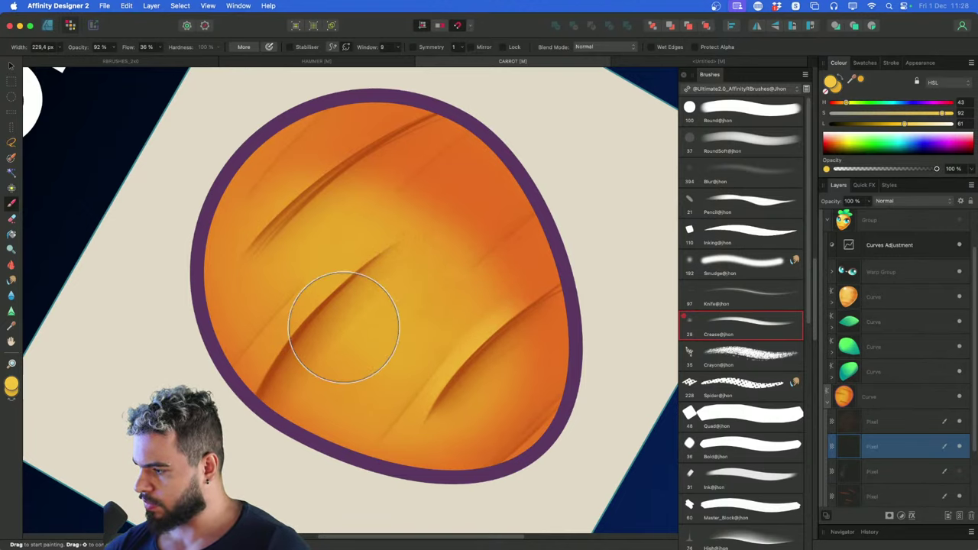
{"action": "key", "text": "super+z"}
{"action": "left_click_drag", "start_coordinate": [426, 264], "coordinate": [336, 353]}
{"action": "mouse_move", "coordinate": [415, 282]}
{"action": "left_mouse_down"}
{"action": "mouse_move", "coordinate": [369, 345]}
{"action": "mouse_move", "coordinate": [406, 354]}
{"action": "left_mouse_up"}
Reduce the brush to about 119.7 px and paint yellow highlight streaks on both sides of the upper crease
{"action": "key", "text": "bracketleft"}
{"action": "key", "text": "bracketleft"}
{"action": "key", "text": "bracketleft"}
{"action": "key", "text": "bracketleft"}
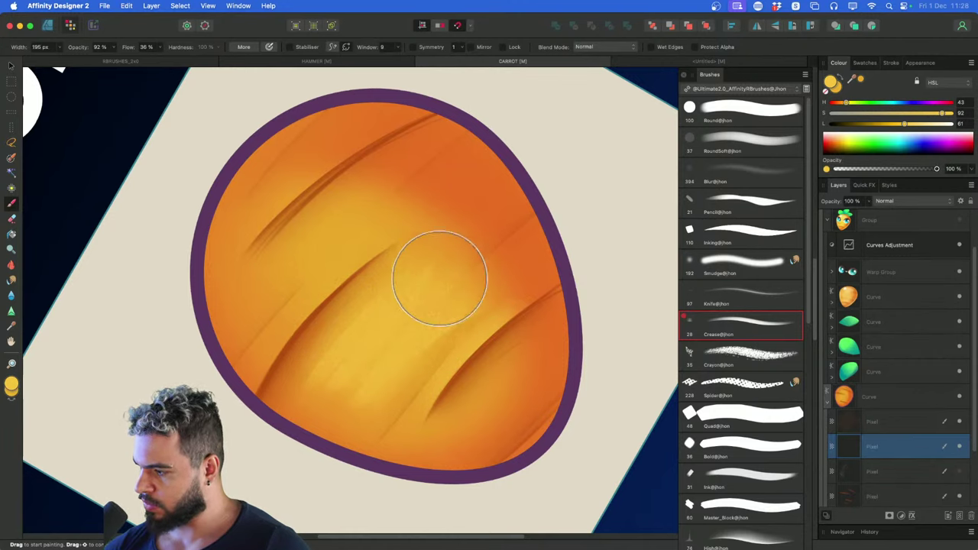
{"action": "left_click_drag", "start_coordinate": [307, 226], "coordinate": [263, 293]}
{"action": "mouse_move", "coordinate": [340, 208]}
{"action": "left_mouse_down"}
{"action": "mouse_move", "coordinate": [282, 299]}
{"action": "mouse_move", "coordinate": [311, 292]}
{"action": "left_mouse_up"}
{"action": "left_click_drag", "start_coordinate": [262, 196], "coordinate": [213, 248]}
{"action": "left_click_drag", "start_coordinate": [269, 174], "coordinate": [221, 252]}
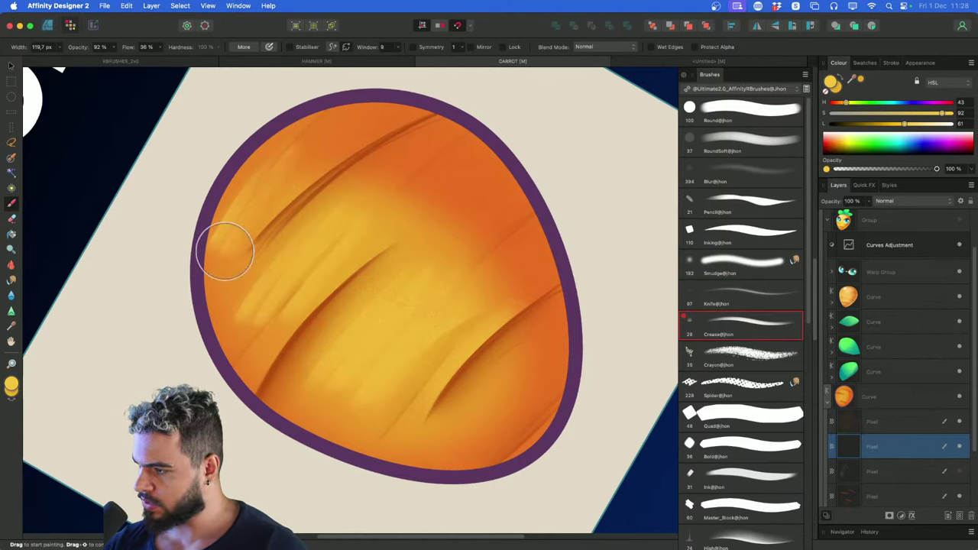
Try yellow highlights below the lower crease with the brush at about 182.1 px, and review the whole carrot upright at 100% zoom
{"action": "scroll", "coordinate": [308, 197], "scroll_direction": "up", "scroll_amount": 1}
{"action": "key", "text": "r"}
{"action": "key", "text": "r"}
{"action": "key", "text": "r"}
{"action": "key", "text": "r"}
{"action": "key", "text": "r"}
{"action": "key", "text": "r"}
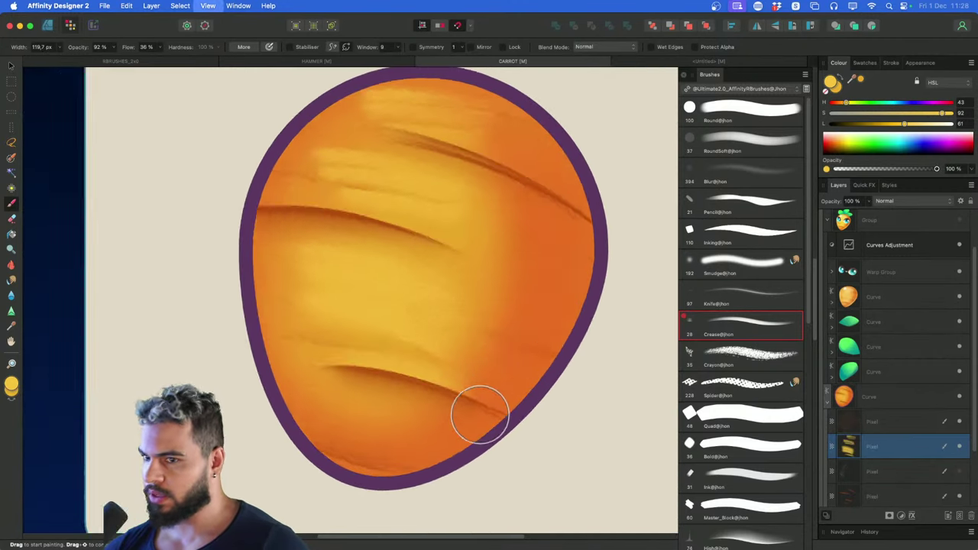
{"action": "key", "text": "bracketright"}
{"action": "key", "text": "bracketright"}
{"action": "key", "text": "bracketright"}
{"action": "mouse_move", "coordinate": [315, 334]}
{"action": "left_mouse_down"}
{"action": "mouse_move", "coordinate": [329, 360]}
{"action": "mouse_move", "coordinate": [296, 332]}
{"action": "mouse_move", "coordinate": [335, 391]}
{"action": "left_mouse_up"}
{"action": "key", "text": "super+z"}
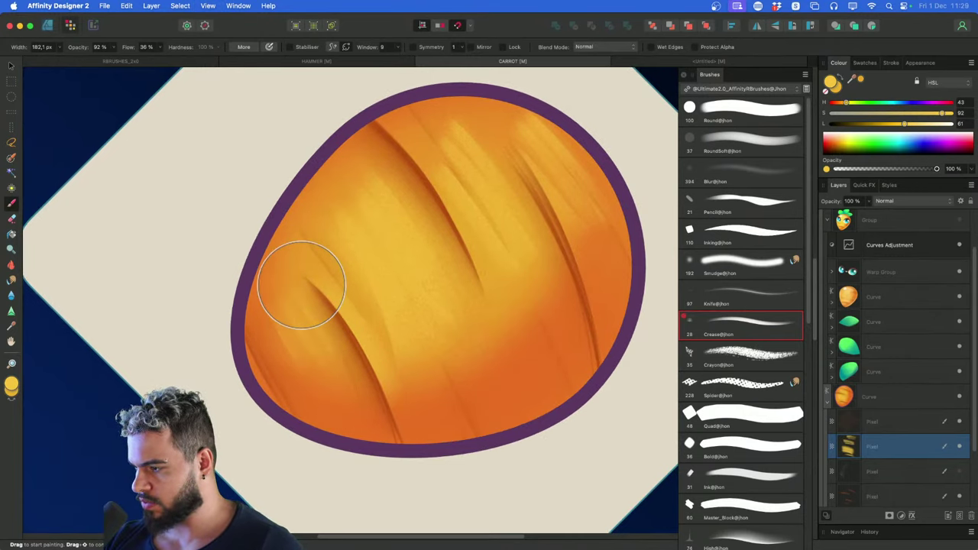
{"action": "key", "text": "super+alt+bracketleft"}
{"action": "key", "text": "super+alt+bracketleft"}
{"action": "key", "text": "super+alt+bracketleft"}
{"action": "key", "text": "z"}
{"action": "left_click", "coordinate": [540, 299], "text": "alt"}
{"action": "left_click_drag", "start_coordinate": [535, 326], "coordinate": [498, 346]}
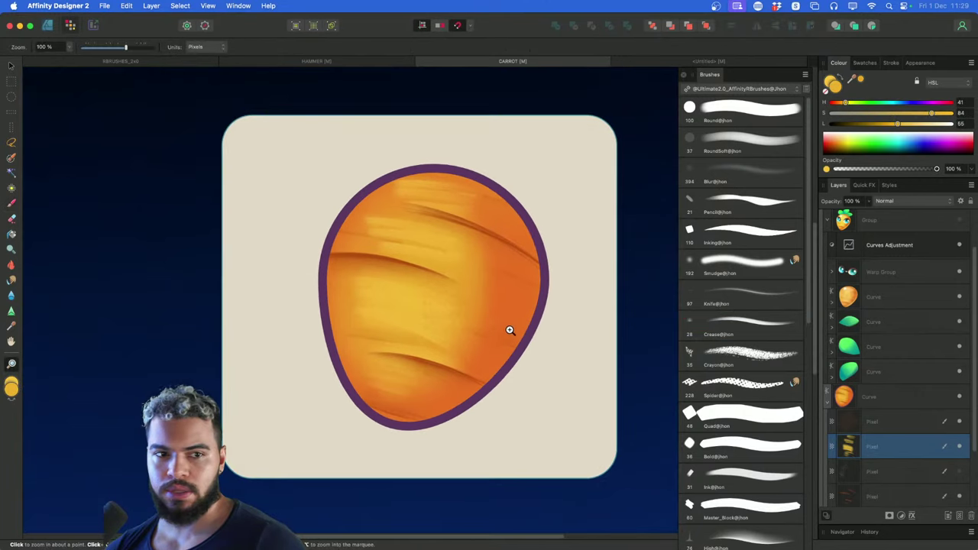
{"action": "key", "text": "super+alt+bracketleft"}
{"action": "key", "text": "super+alt+bracketright"}
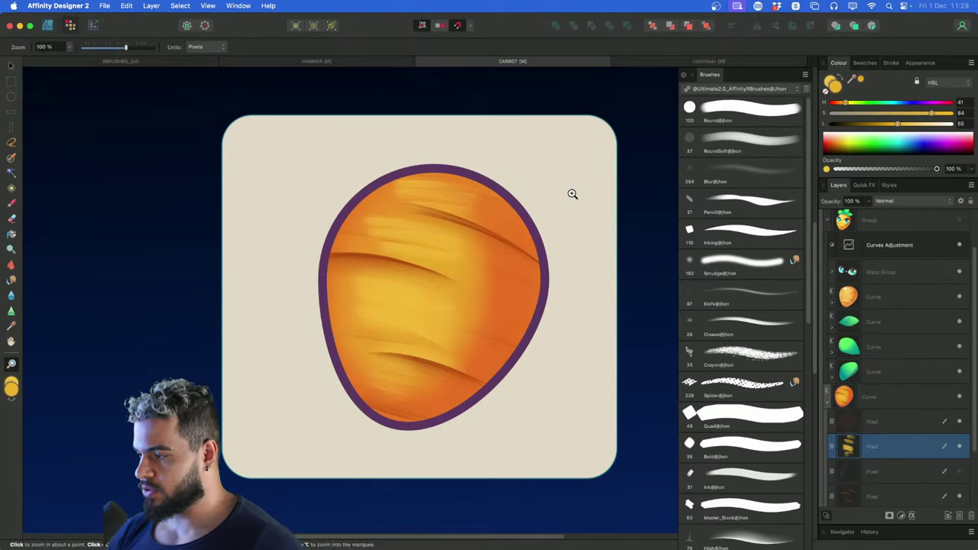
{"action": "left_click_drag", "start_coordinate": [503, 307], "coordinate": [538, 302]}
{"action": "left_click_drag", "start_coordinate": [538, 302], "coordinate": [498, 313]}
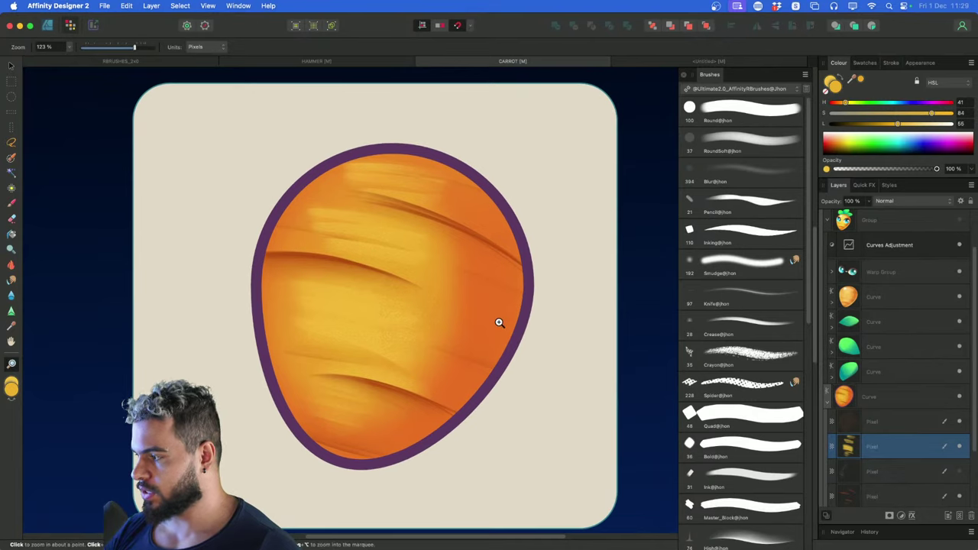
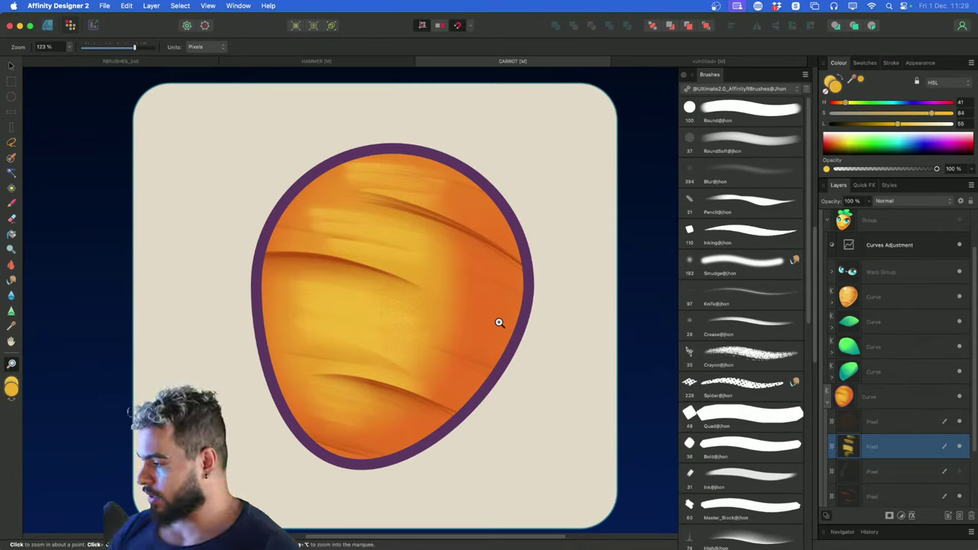
Collapse the carrot's curve and its parent group in the layer stack, and move the carrot toward the artboard's left side
{"action": "left_click", "coordinate": [861, 398]}
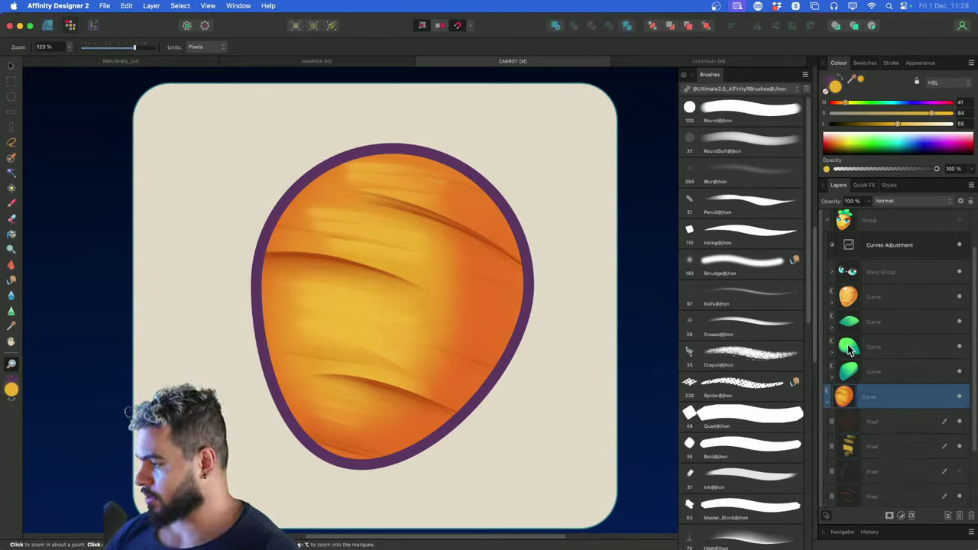
{"action": "scroll", "coordinate": [829, 397], "scroll_direction": "up", "scroll_amount": 2}
{"action": "left_click", "coordinate": [827, 272]}
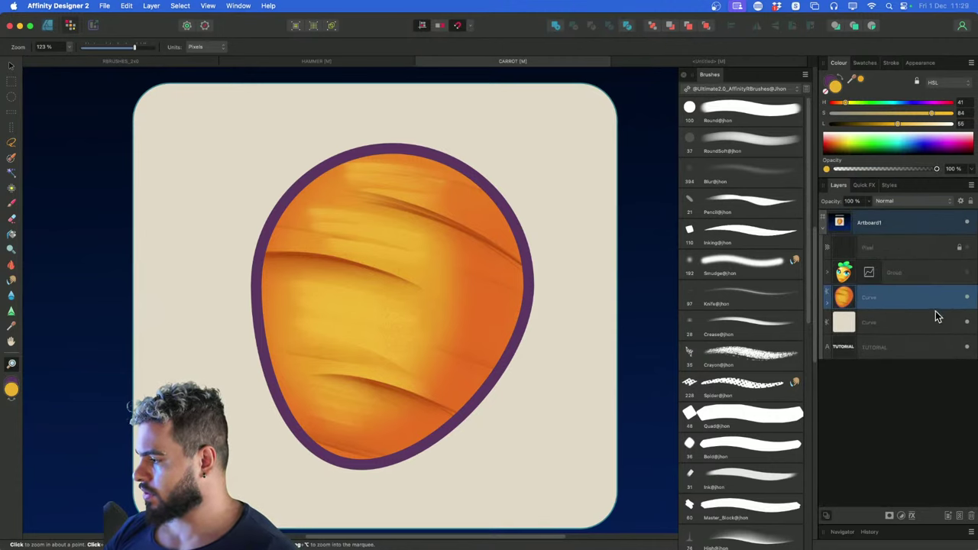
{"action": "key", "text": "v"}
{"action": "left_click_drag", "start_coordinate": [448, 345], "coordinate": [356, 297]}
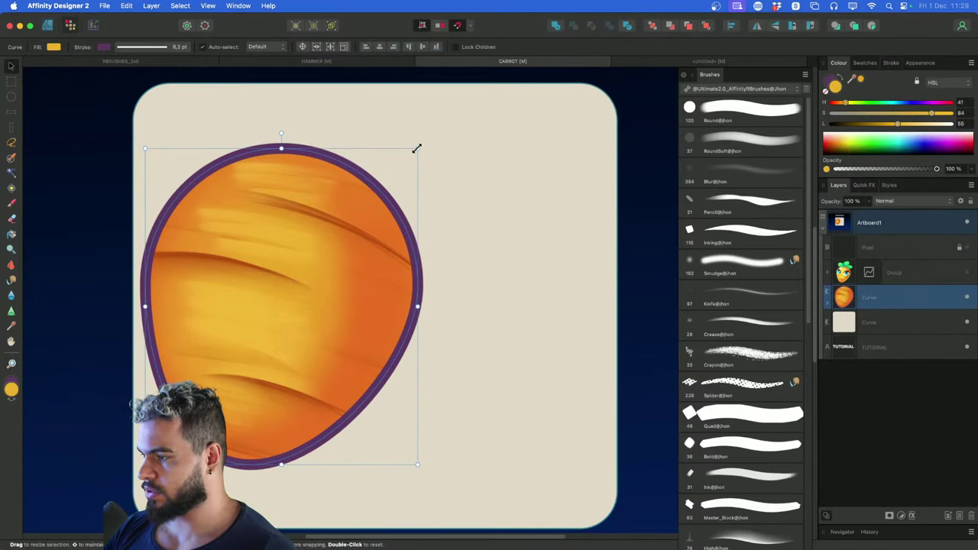
Shrink the carrot proportionally toward the artboard's upper-left corner with its outline scaling with the object
{"action": "left_click_drag", "start_coordinate": [415, 148], "coordinate": [301, 366]}
{"action": "key", "text": "super+z"}
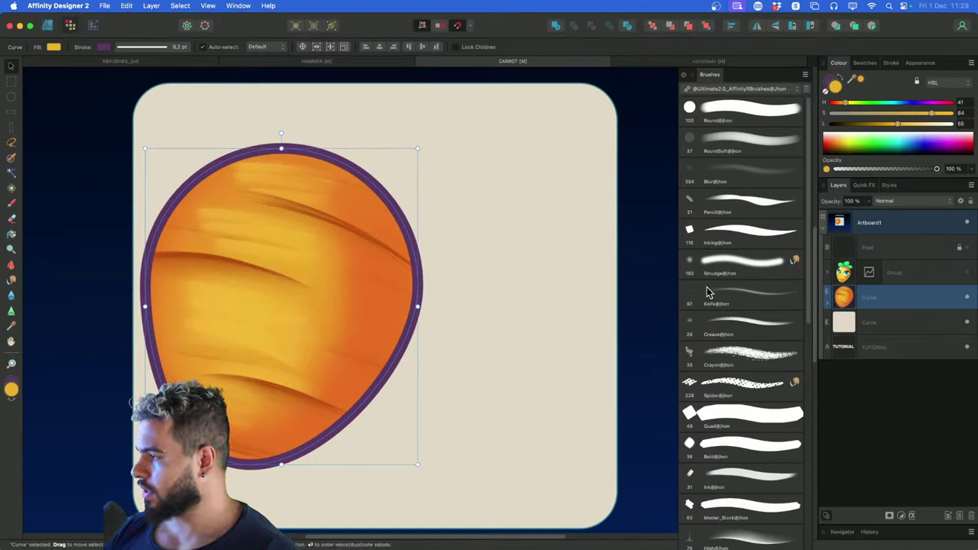
{"action": "left_click", "coordinate": [892, 62]}
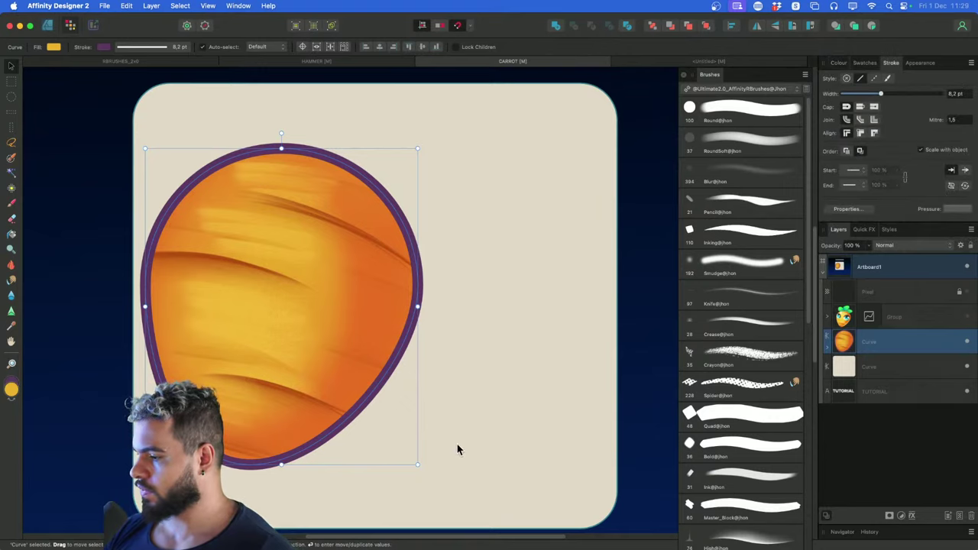
{"action": "mouse_move", "coordinate": [417, 463]}
{"action": "left_mouse_down"}
{"action": "mouse_move", "coordinate": [288, 301]}
{"action": "mouse_move", "coordinate": [258, 283]}
{"action": "mouse_move", "coordinate": [229, 206]}
{"action": "mouse_move", "coordinate": [236, 209]}
{"action": "left_mouse_up"}
Add a new pixel layer at the top of the artboard, above the locked pixel layer
{"action": "key", "text": "z"}
{"action": "left_click_drag", "start_coordinate": [433, 254], "coordinate": [530, 267]}
{"action": "left_click", "coordinate": [866, 289]}
{"action": "left_click", "coordinate": [905, 313]}
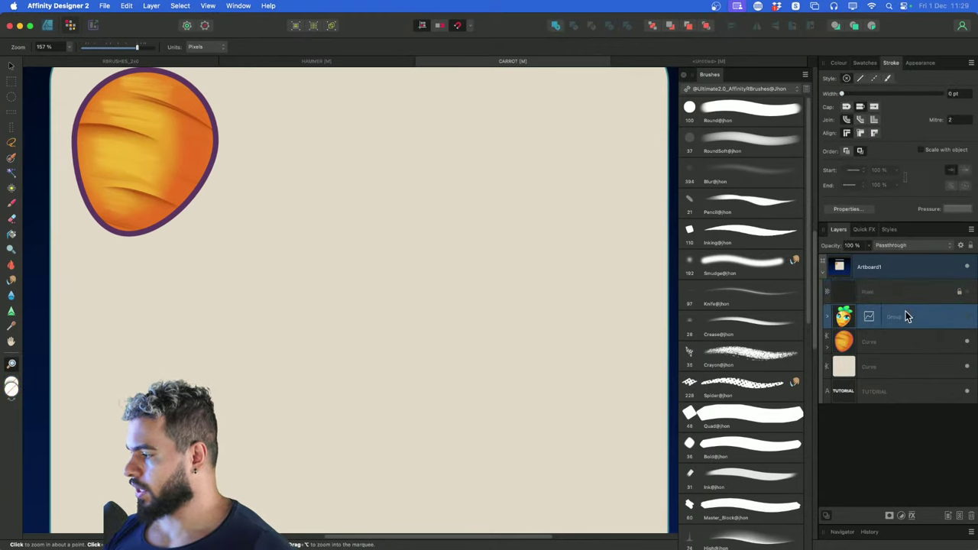
{"action": "left_click", "coordinate": [906, 292]}
{"action": "key", "text": "super+shift+n"}
{"action": "left_click_drag", "start_coordinate": [478, 245], "coordinate": [483, 212]}
{"action": "left_click_drag", "start_coordinate": [478, 209], "coordinate": [471, 251]}
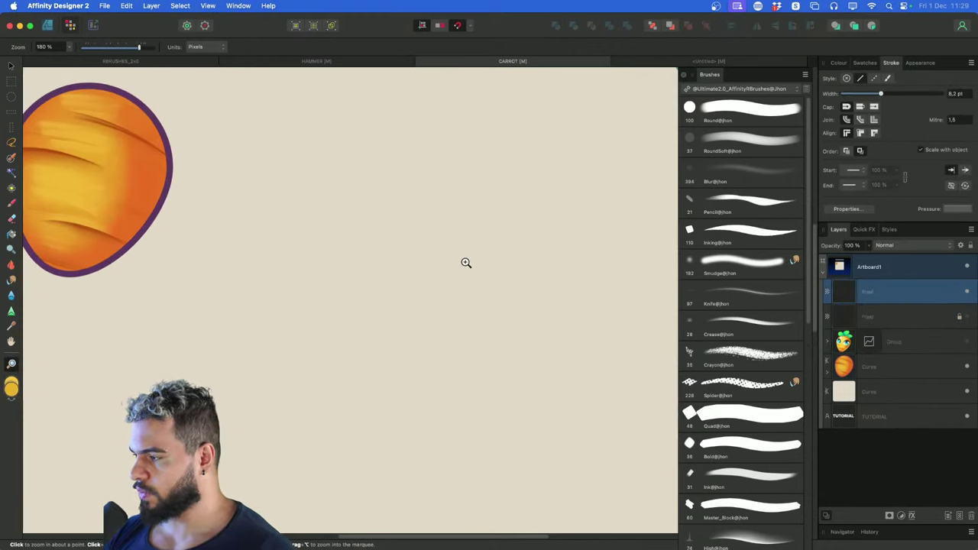
Set the Round@jhon brush to about 12.1 px with a dark red-brown colour of H 1, S 92, L 10
{"action": "key", "text": "b"}
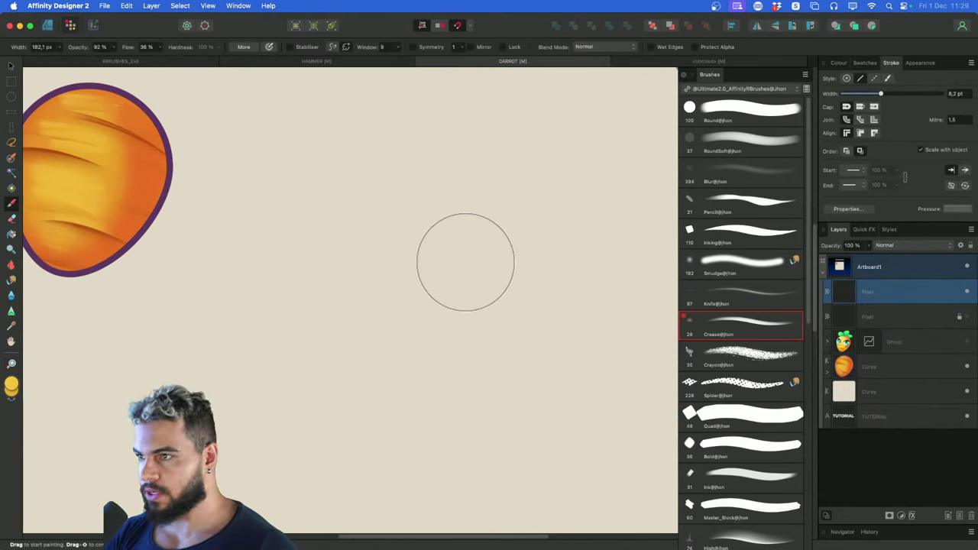
{"action": "left_click", "coordinate": [727, 122]}
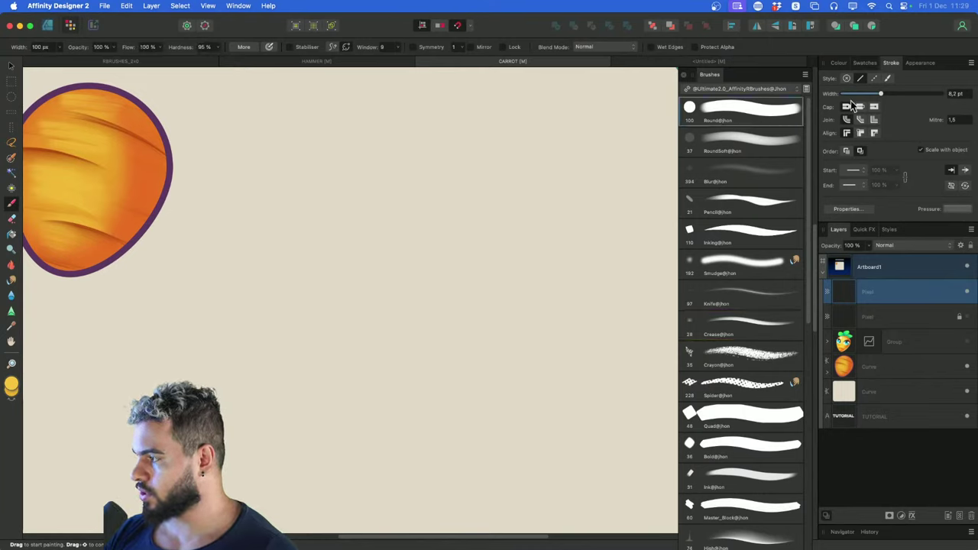
{"action": "left_click", "coordinate": [839, 62]}
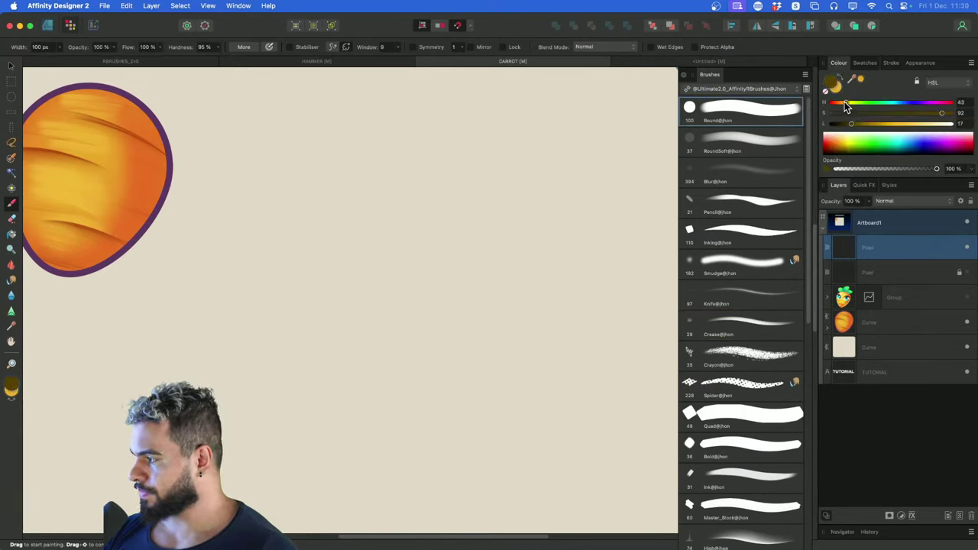
{"action": "mouse_move", "coordinate": [845, 102]}
{"action": "left_mouse_down"}
{"action": "mouse_move", "coordinate": [832, 103]}
{"action": "mouse_move", "coordinate": [844, 123]}
{"action": "left_mouse_up"}
{"action": "left_click_drag", "start_coordinate": [456, 219], "coordinate": [411, 223]}
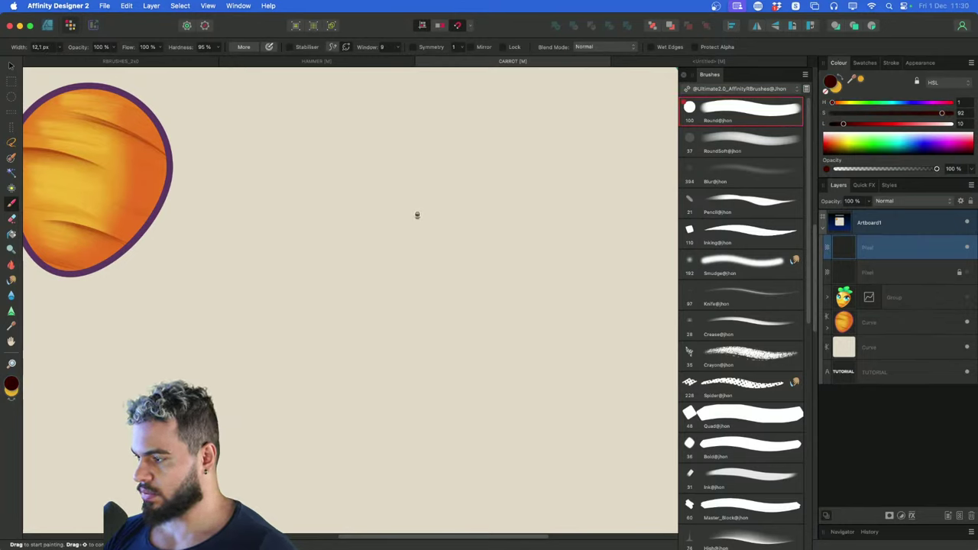
{"action": "mouse_move", "coordinate": [431, 184]}
{"action": "left_mouse_down"}
{"action": "mouse_move", "coordinate": [367, 260]}
{"action": "mouse_move", "coordinate": [443, 304]}
{"action": "left_mouse_up"}
{"action": "key", "text": "super+z"}
{"action": "key", "text": "z"}
{"action": "left_click_drag", "start_coordinate": [441, 234], "coordinate": [450, 230]}
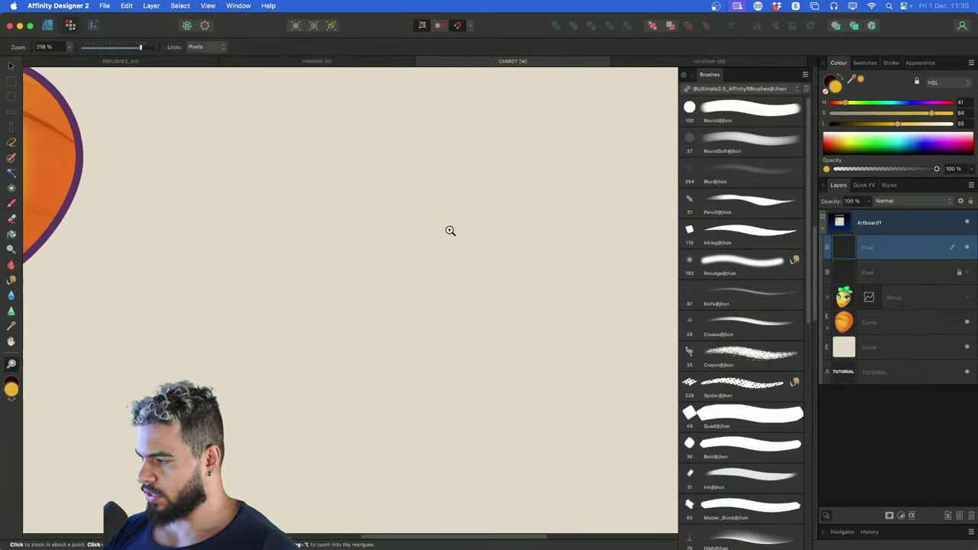
{"action": "key", "text": "b"}
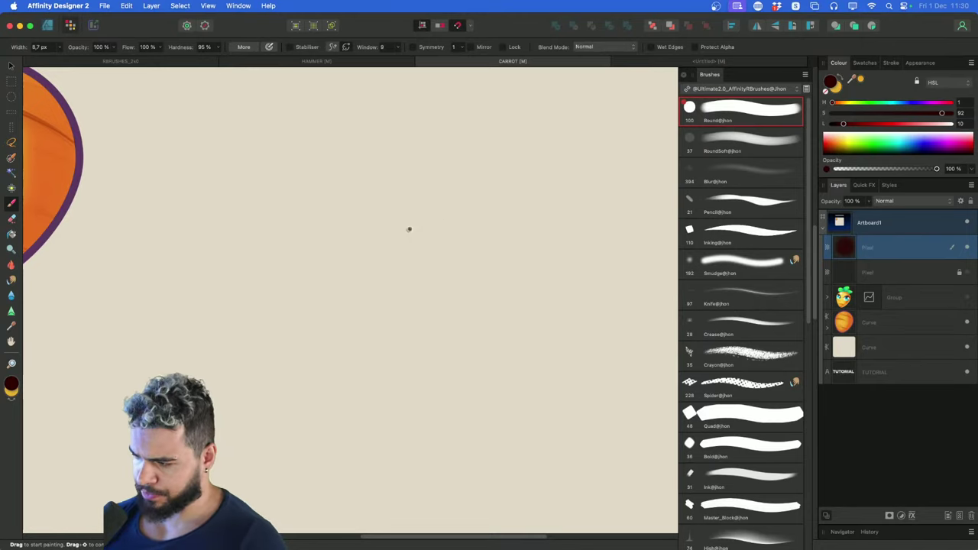
{"action": "left_click_drag", "start_coordinate": [305, 218], "coordinate": [292, 311]}
{"action": "key", "text": "super+z"}
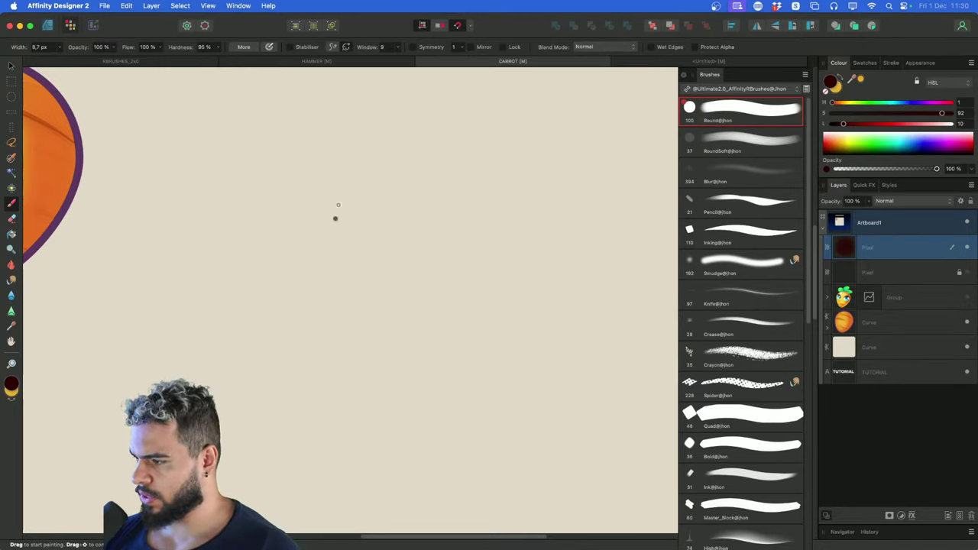
{"action": "left_click_drag", "start_coordinate": [318, 178], "coordinate": [281, 349]}
{"action": "key", "text": "super+z"}
Sketch a rounded, egg-shaped body outline with a wide base on the empty area beside the carrot
{"action": "mouse_move", "coordinate": [292, 206]}
{"action": "left_mouse_down"}
{"action": "mouse_move", "coordinate": [257, 401]}
{"action": "mouse_move", "coordinate": [260, 344]}
{"action": "mouse_move", "coordinate": [379, 416]}
{"action": "left_mouse_up"}
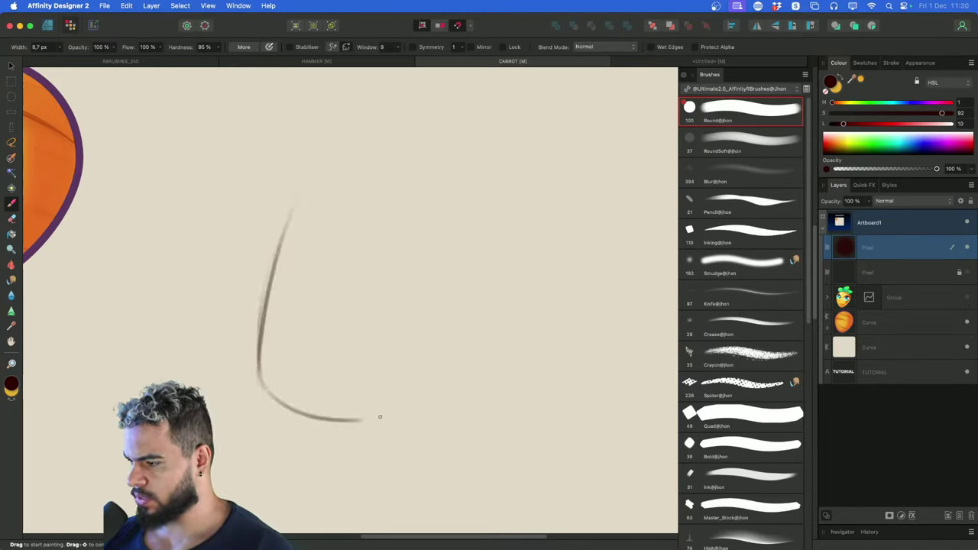
{"action": "mouse_move", "coordinate": [273, 400]}
{"action": "left_mouse_down"}
{"action": "mouse_move", "coordinate": [487, 406]}
{"action": "mouse_move", "coordinate": [369, 439]}
{"action": "mouse_move", "coordinate": [496, 392]}
{"action": "mouse_move", "coordinate": [500, 265]}
{"action": "left_mouse_up"}
{"action": "left_click_drag", "start_coordinate": [503, 344], "coordinate": [449, 160]}
{"action": "left_click_drag", "start_coordinate": [505, 351], "coordinate": [356, 142]}
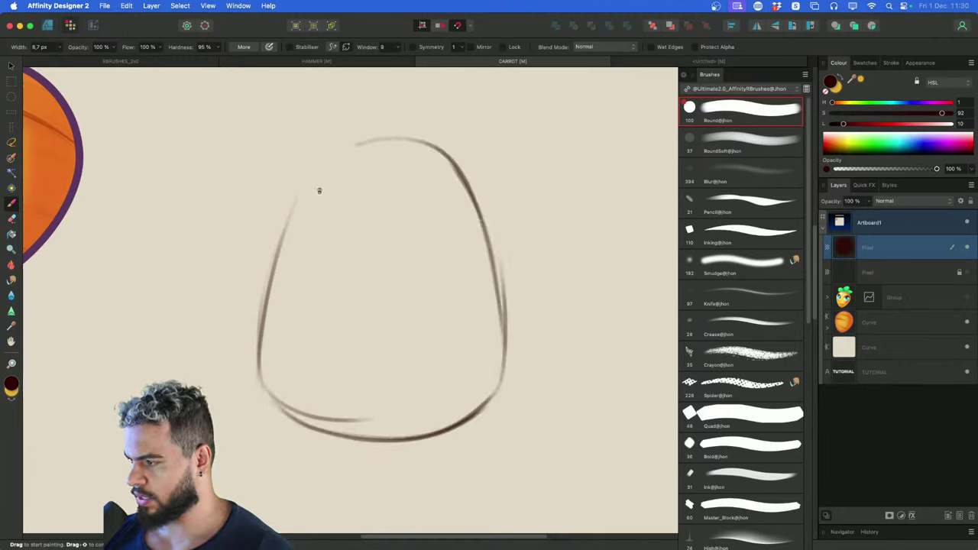
{"action": "mouse_move", "coordinate": [475, 204]}
{"action": "left_mouse_down"}
{"action": "mouse_move", "coordinate": [389, 140]}
{"action": "mouse_move", "coordinate": [280, 275]}
{"action": "left_mouse_up"}
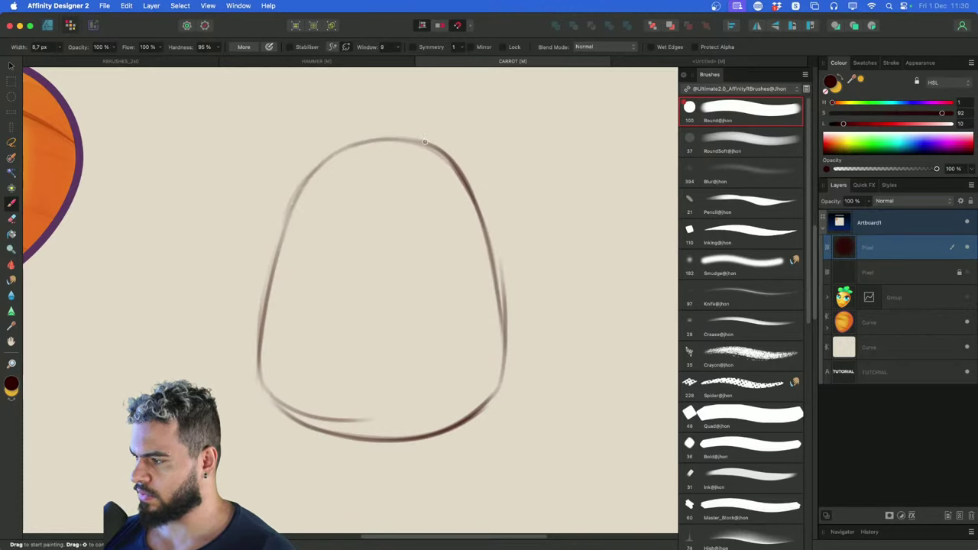
{"action": "left_click_drag", "start_coordinate": [420, 140], "coordinate": [265, 272]}
{"action": "left_click_drag", "start_coordinate": [305, 182], "coordinate": [257, 304]}
{"action": "key", "text": "super+z"}
{"action": "mouse_move", "coordinate": [337, 185]}
{"action": "left_mouse_down"}
{"action": "mouse_move", "coordinate": [303, 286]}
{"action": "mouse_move", "coordinate": [432, 310]}
{"action": "mouse_move", "coordinate": [450, 219]}
{"action": "left_mouse_up"}
{"action": "key", "text": "super+z"}
{"action": "key", "text": "z"}
{"action": "mouse_move", "coordinate": [513, 256]}
{"action": "left_mouse_down"}
{"action": "mouse_move", "coordinate": [530, 229]}
{"action": "mouse_move", "coordinate": [474, 273]}
{"action": "left_mouse_up"}
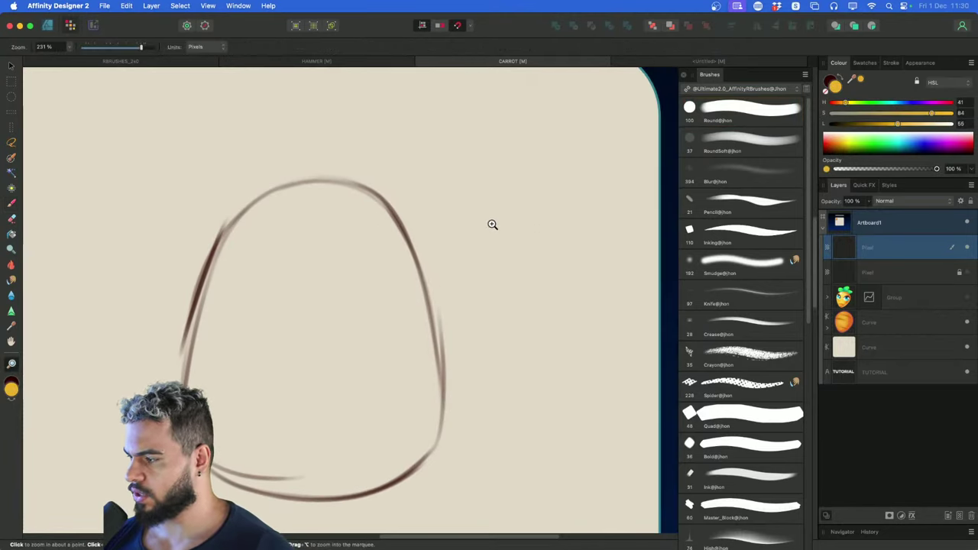
{"action": "key", "text": "b"}
{"action": "left_click_drag", "start_coordinate": [455, 180], "coordinate": [582, 173]}
{"action": "left_click_drag", "start_coordinate": [596, 153], "coordinate": [566, 199]}
{"action": "key", "text": "super+z"}
{"action": "mouse_move", "coordinate": [622, 170]}
{"action": "left_mouse_down"}
{"action": "mouse_move", "coordinate": [590, 204]}
{"action": "mouse_move", "coordinate": [615, 208]}
{"action": "left_mouse_up"}
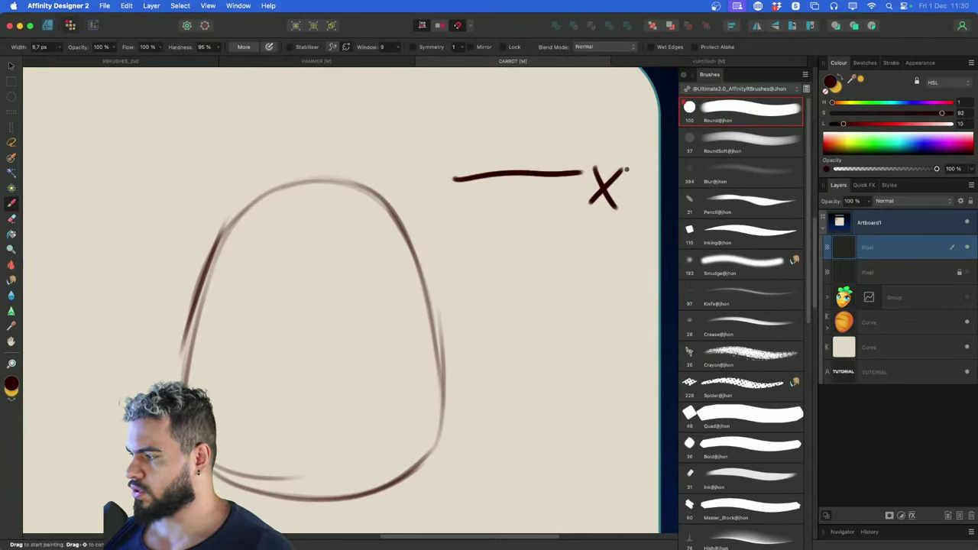
{"action": "key", "text": "z"}
{"action": "mouse_move", "coordinate": [563, 187]}
{"action": "left_mouse_down"}
{"action": "mouse_move", "coordinate": [585, 173]}
{"action": "mouse_move", "coordinate": [465, 203]}
{"action": "mouse_move", "coordinate": [508, 182]}
{"action": "left_mouse_up"}
{"action": "left_click_drag", "start_coordinate": [507, 182], "coordinate": [434, 243]}
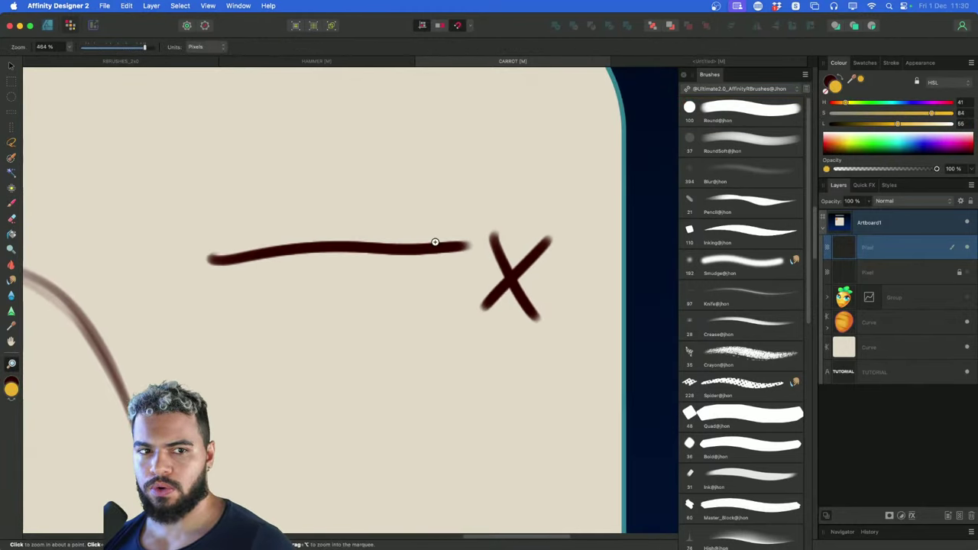
{"action": "scroll", "coordinate": [475, 254], "scroll_direction": "down", "scroll_amount": 5}
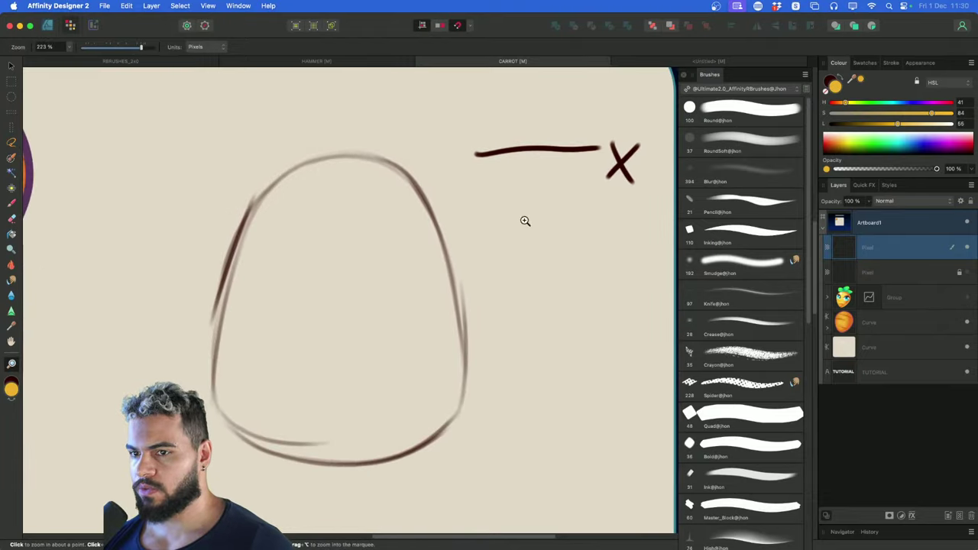
{"action": "key", "text": "super+z"}
{"action": "key", "text": "super+z"}
{"action": "scroll", "coordinate": [436, 242], "scroll_direction": "left", "scroll_amount": 2}
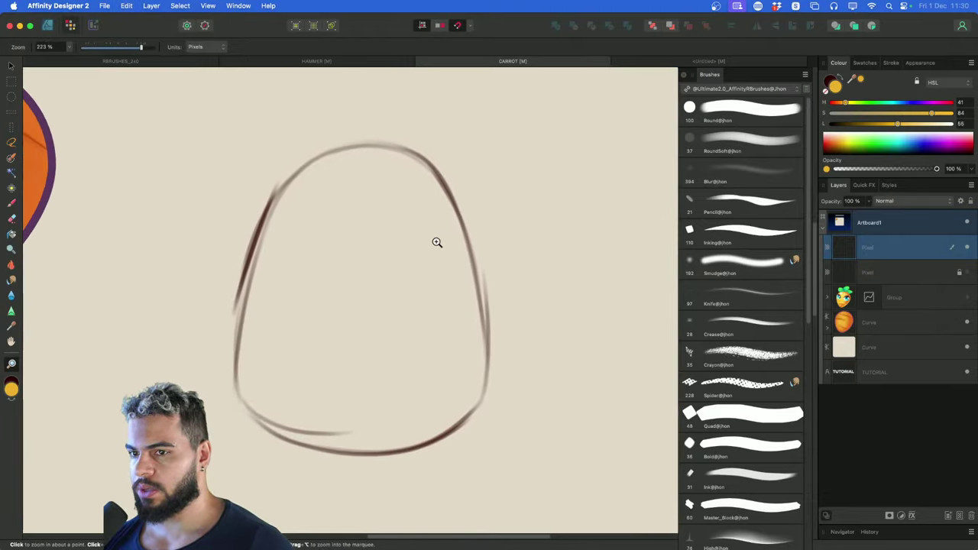
Reinforce the body outline with extra strokes along its lower left side, right side and top
{"action": "key", "text": "b"}
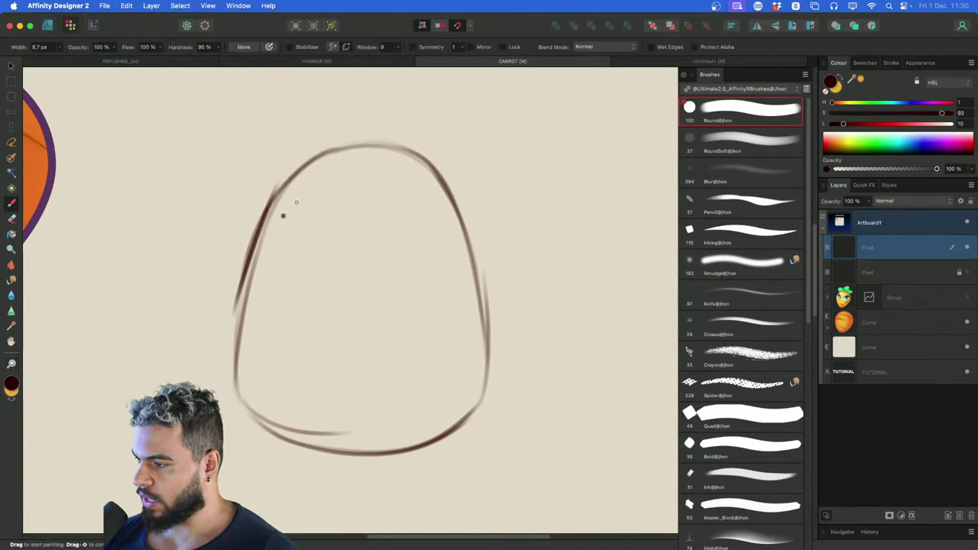
{"action": "left_click_drag", "start_coordinate": [243, 273], "coordinate": [231, 359]}
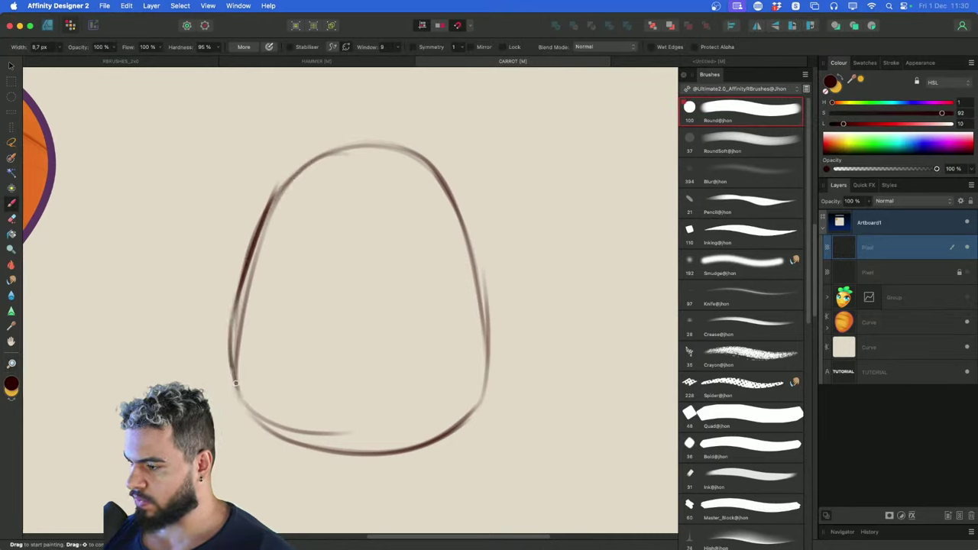
{"action": "left_click_drag", "start_coordinate": [472, 266], "coordinate": [483, 365]}
{"action": "key", "text": "super+z"}
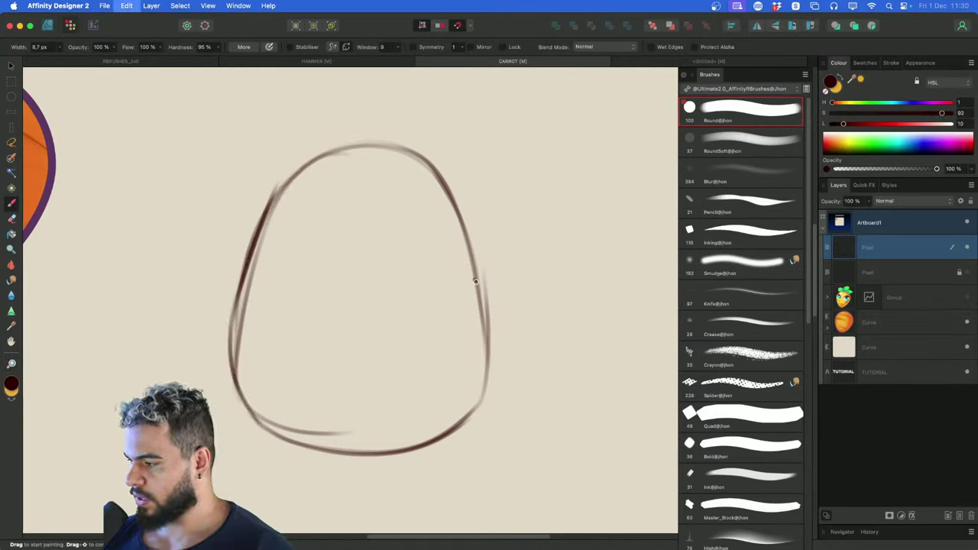
{"action": "left_click_drag", "start_coordinate": [473, 282], "coordinate": [489, 409]}
{"action": "left_click_drag", "start_coordinate": [369, 147], "coordinate": [319, 160]}
Sketch a small beak centred in the upper part of the body
{"action": "key", "text": "z"}
{"action": "left_click_drag", "start_coordinate": [359, 248], "coordinate": [402, 233]}
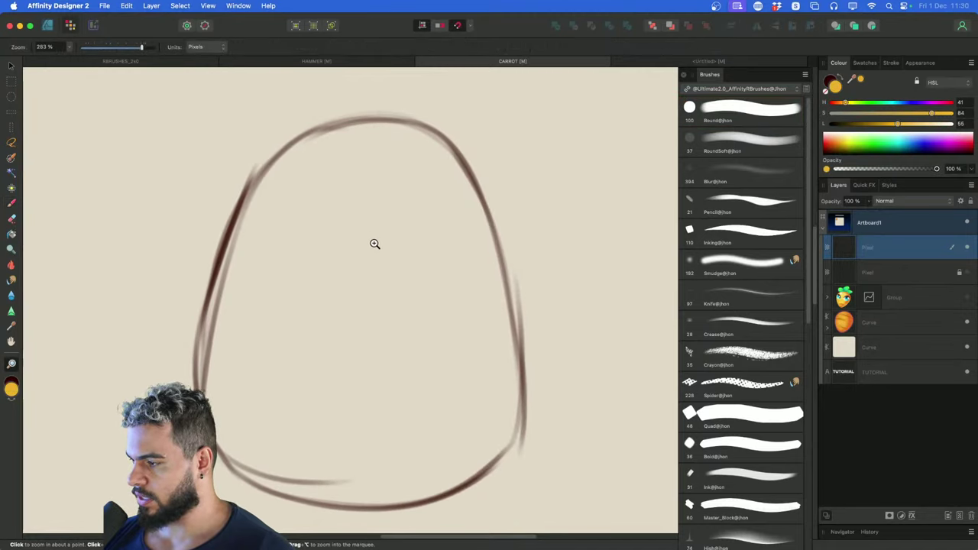
{"action": "key", "text": "b"}
{"action": "mouse_move", "coordinate": [337, 230]}
{"action": "left_mouse_down"}
{"action": "mouse_move", "coordinate": [366, 247]}
{"action": "mouse_move", "coordinate": [382, 219]}
{"action": "mouse_move", "coordinate": [341, 222]}
{"action": "mouse_move", "coordinate": [349, 224]}
{"action": "left_mouse_up"}
{"action": "key", "text": "super+z"}
{"action": "key", "text": "super+z"}
{"action": "key", "text": "super+z"}
Sketch a half-closed eye to the right of the beak, with a flat lid over a curved lower edge
{"action": "key", "text": "z"}
{"action": "mouse_move", "coordinate": [404, 205]}
{"action": "left_mouse_down"}
{"action": "mouse_move", "coordinate": [430, 199]}
{"action": "mouse_move", "coordinate": [465, 209]}
{"action": "mouse_move", "coordinate": [437, 197]}
{"action": "mouse_move", "coordinate": [447, 188]}
{"action": "mouse_move", "coordinate": [501, 188]}
{"action": "mouse_move", "coordinate": [498, 197]}
{"action": "left_mouse_up"}
{"action": "key", "text": "b"}
{"action": "key", "text": "space"}
{"action": "key", "text": "super+z"}
{"action": "key", "text": "super+z"}
{"action": "left_click", "coordinate": [422, 210]}
{"action": "key", "text": "super+z"}
{"action": "key", "text": "super+z"}
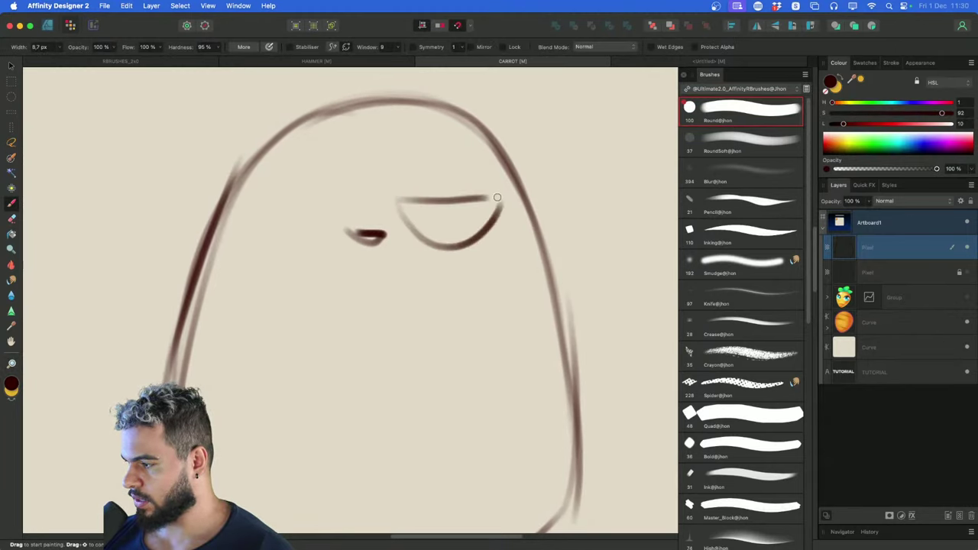
Sketch a matching half-closed eye with a flat lid to the left of the beak
{"action": "left_click_drag", "start_coordinate": [233, 200], "coordinate": [327, 221]}
{"action": "left_click", "coordinate": [296, 210]}
{"action": "left_click_drag", "start_coordinate": [229, 205], "coordinate": [321, 203]}
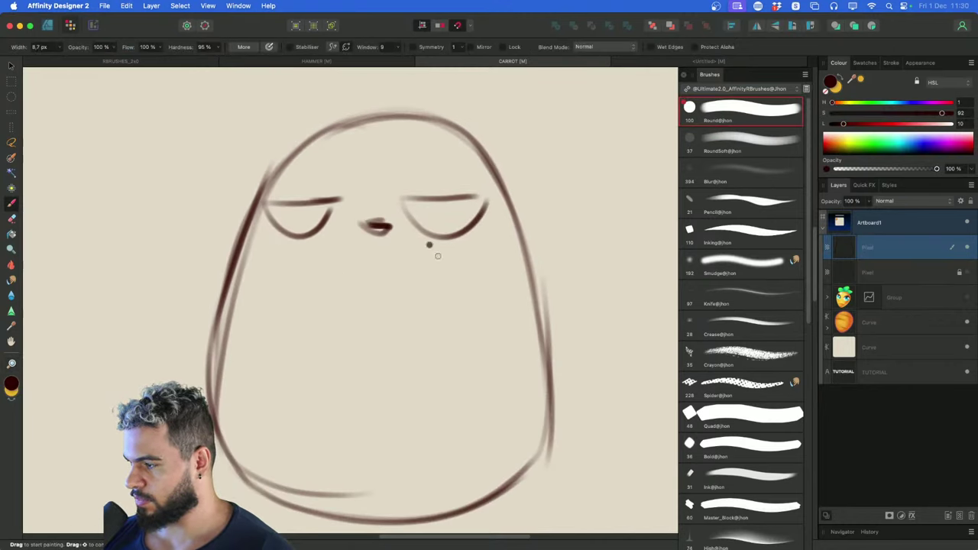
Sketch a large arched belly patch inside the body below the face, open at its base
{"action": "left_click_drag", "start_coordinate": [449, 267], "coordinate": [452, 194]}
{"action": "mouse_move", "coordinate": [514, 390]}
{"action": "left_mouse_down"}
{"action": "mouse_move", "coordinate": [458, 234]}
{"action": "mouse_move", "coordinate": [295, 371]}
{"action": "mouse_move", "coordinate": [497, 260]}
{"action": "mouse_move", "coordinate": [264, 379]}
{"action": "mouse_move", "coordinate": [514, 296]}
{"action": "mouse_move", "coordinate": [251, 343]}
{"action": "left_mouse_up"}
{"action": "key", "text": "super+z"}
{"action": "key", "text": "super+z"}
{"action": "key", "text": "super+z"}
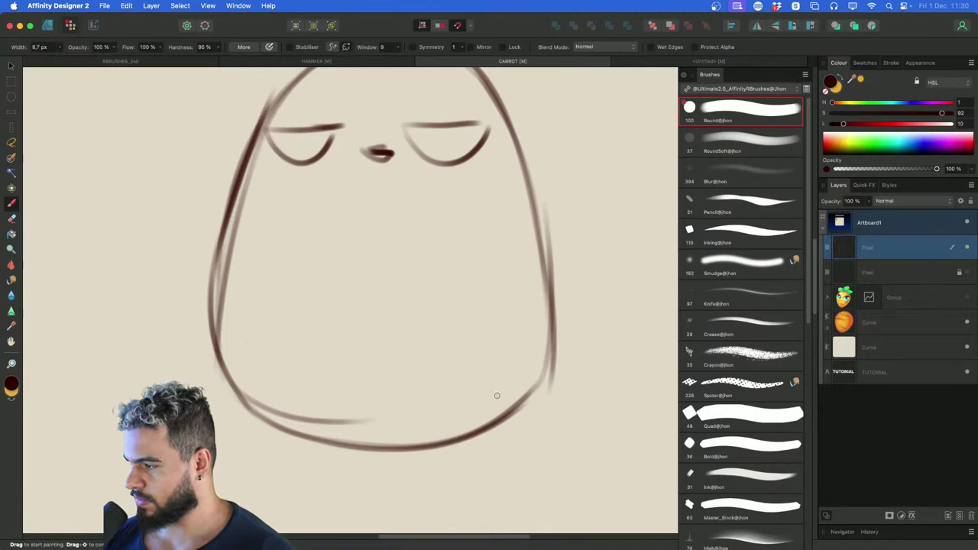
{"action": "left_click_drag", "start_coordinate": [497, 395], "coordinate": [246, 356]}
Sketch a small pointed wing sticking out from each side of the body
{"action": "key", "text": "z"}
{"action": "left_click_drag", "start_coordinate": [493, 335], "coordinate": [454, 367]}
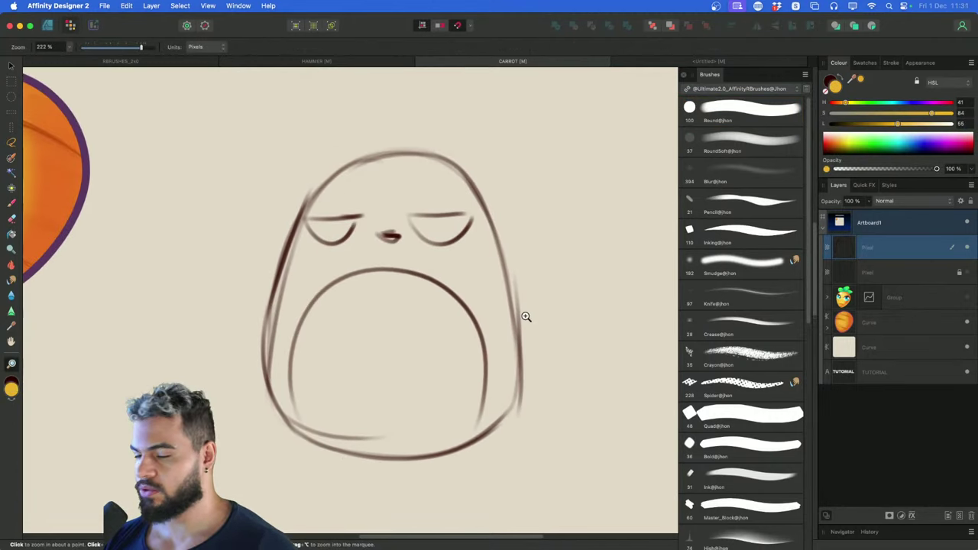
{"action": "mouse_move", "coordinate": [487, 254]}
{"action": "left_mouse_down"}
{"action": "mouse_move", "coordinate": [474, 248]}
{"action": "mouse_move", "coordinate": [501, 269]}
{"action": "mouse_move", "coordinate": [527, 321]}
{"action": "mouse_move", "coordinate": [502, 326]}
{"action": "left_mouse_up"}
{"action": "key", "text": "b"}
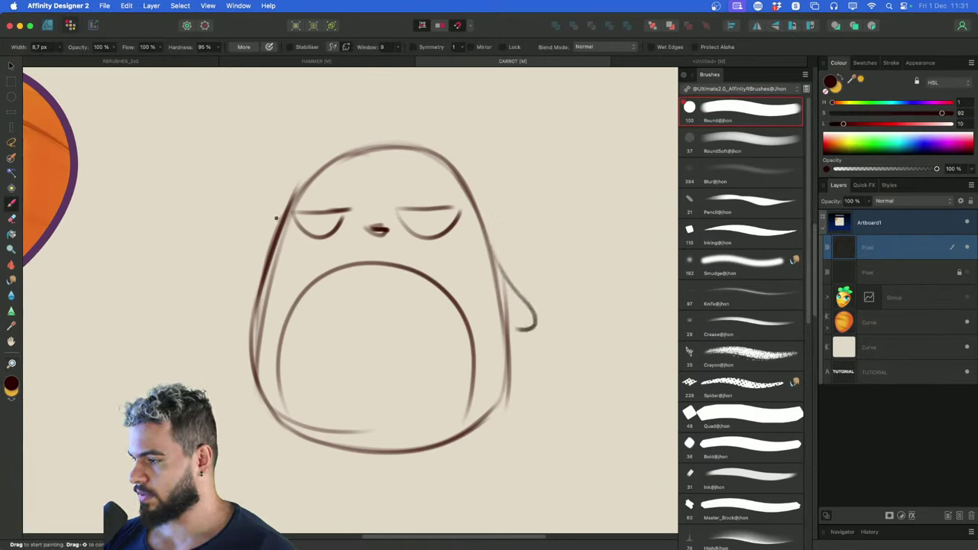
{"action": "mouse_move", "coordinate": [276, 219]}
{"action": "left_mouse_down"}
{"action": "mouse_move", "coordinate": [223, 245]}
{"action": "mouse_move", "coordinate": [220, 286]}
{"action": "mouse_move", "coordinate": [249, 293]}
{"action": "left_mouse_up"}
{"action": "key", "text": "super+z"}
{"action": "key", "text": "super+z"}
{"action": "left_click_drag", "start_coordinate": [269, 252], "coordinate": [224, 321]}
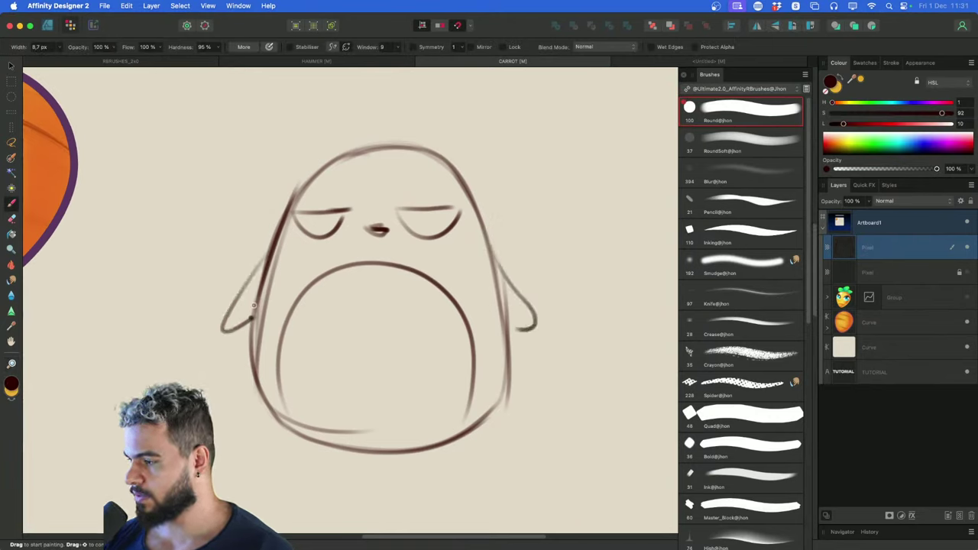
Redraw the wing on the body's left side as a larger pointed shape reaching farther out
{"action": "key", "text": "ctrl+z"}
{"action": "left_click_drag", "start_coordinate": [269, 296], "coordinate": [305, 275]}
{"action": "key", "text": "super+z"}
{"action": "left_click_drag", "start_coordinate": [278, 232], "coordinate": [248, 328]}
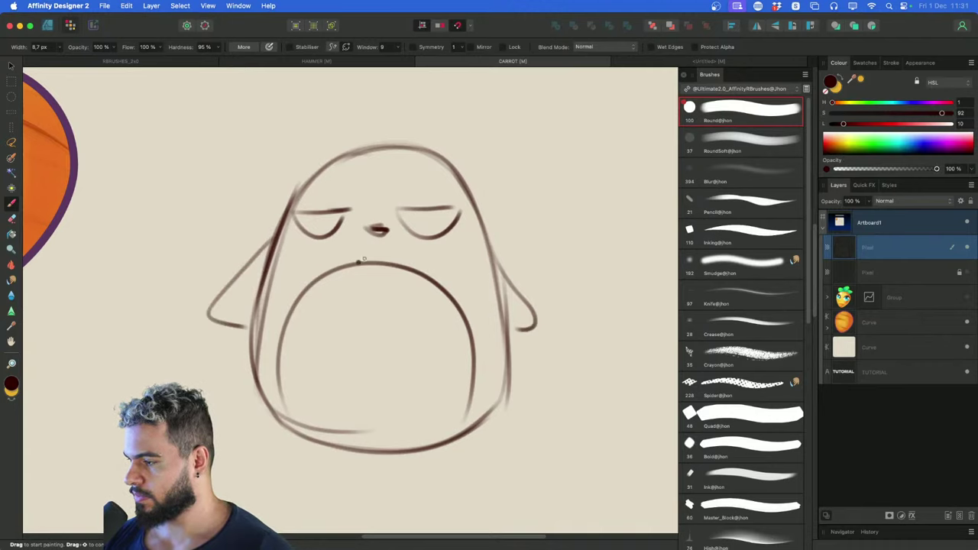
Sketch a wide hat band with rounded corners across the forehead, just above the eyes
{"action": "scroll", "coordinate": [421, 207], "scroll_direction": "up", "scroll_amount": 3}
{"action": "key", "text": "super+z"}
{"action": "mouse_move", "coordinate": [281, 246]}
{"action": "left_mouse_down"}
{"action": "mouse_move", "coordinate": [476, 244]}
{"action": "mouse_move", "coordinate": [434, 246]}
{"action": "left_mouse_up"}
{"action": "key", "text": "super+z"}
{"action": "left_click_drag", "start_coordinate": [282, 194], "coordinate": [362, 176]}
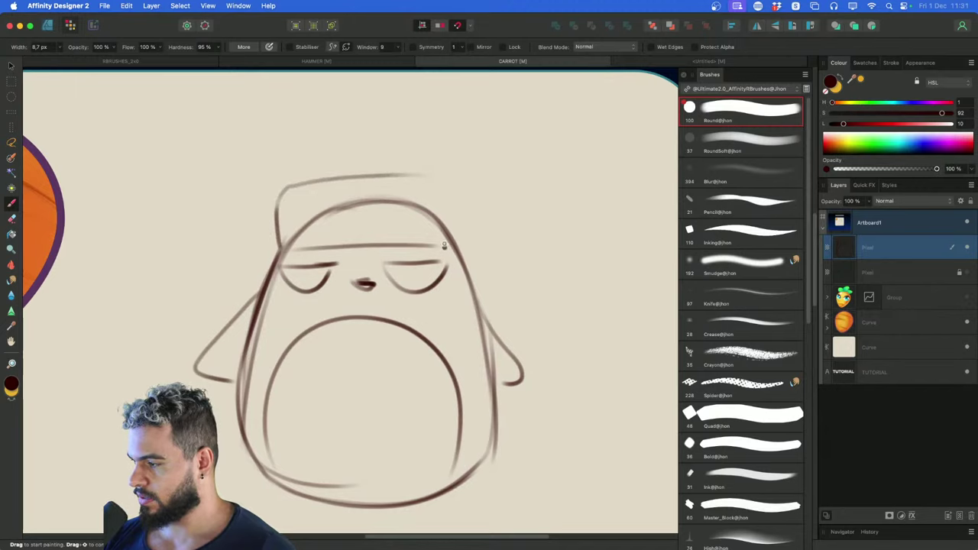
{"action": "mouse_move", "coordinate": [451, 181]}
{"action": "left_mouse_down"}
{"action": "mouse_move", "coordinate": [453, 238]}
{"action": "mouse_move", "coordinate": [347, 178]}
{"action": "left_mouse_up"}
{"action": "scroll", "coordinate": [314, 189], "scroll_direction": "up", "scroll_amount": 3}
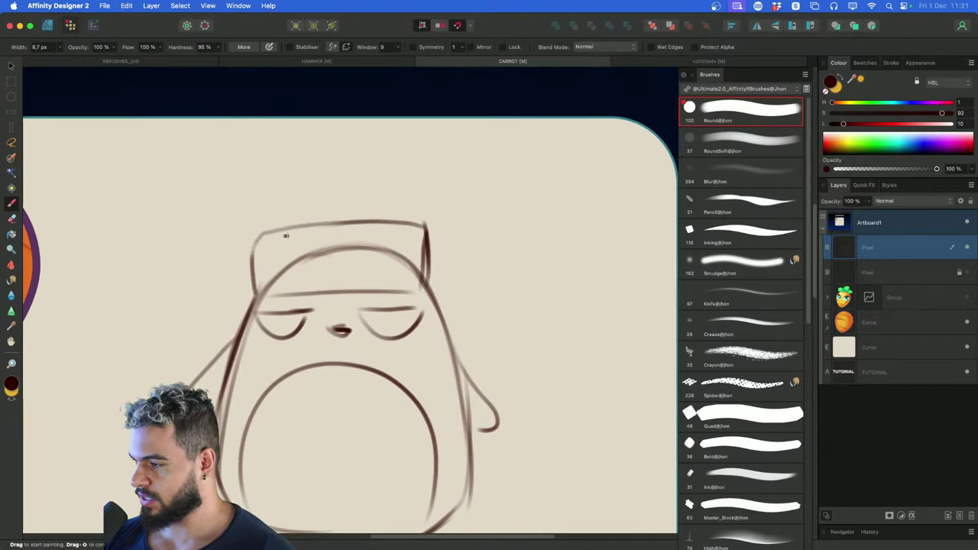
Sketch a drooping hat crown with a folded tip and round pompom above the band, and erase the head outline inside the band
{"action": "left_click_drag", "start_coordinate": [277, 229], "coordinate": [369, 147]}
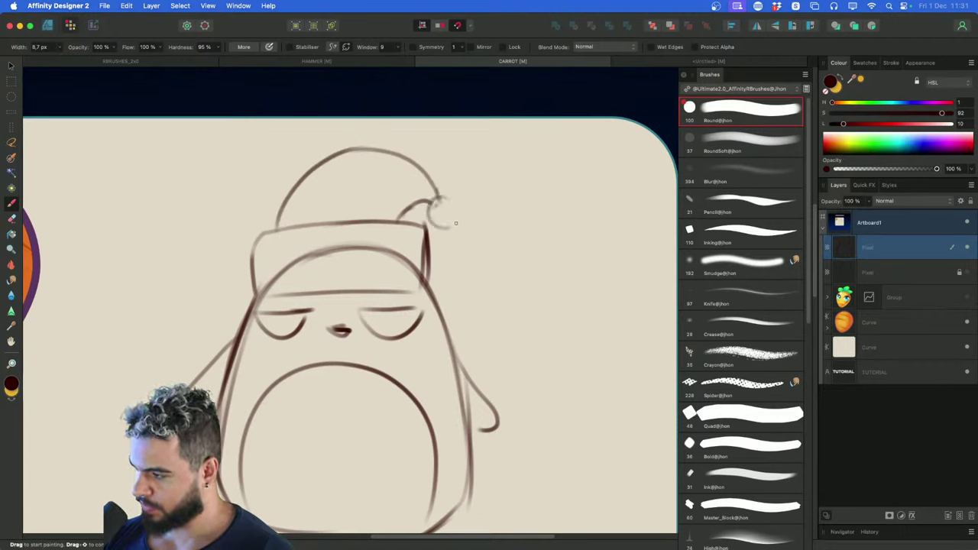
{"action": "mouse_move", "coordinate": [430, 191]}
{"action": "left_mouse_down"}
{"action": "mouse_move", "coordinate": [407, 213]}
{"action": "mouse_move", "coordinate": [400, 202]}
{"action": "mouse_move", "coordinate": [419, 222]}
{"action": "mouse_move", "coordinate": [425, 197]}
{"action": "left_mouse_up"}
{"action": "key", "text": "space"}
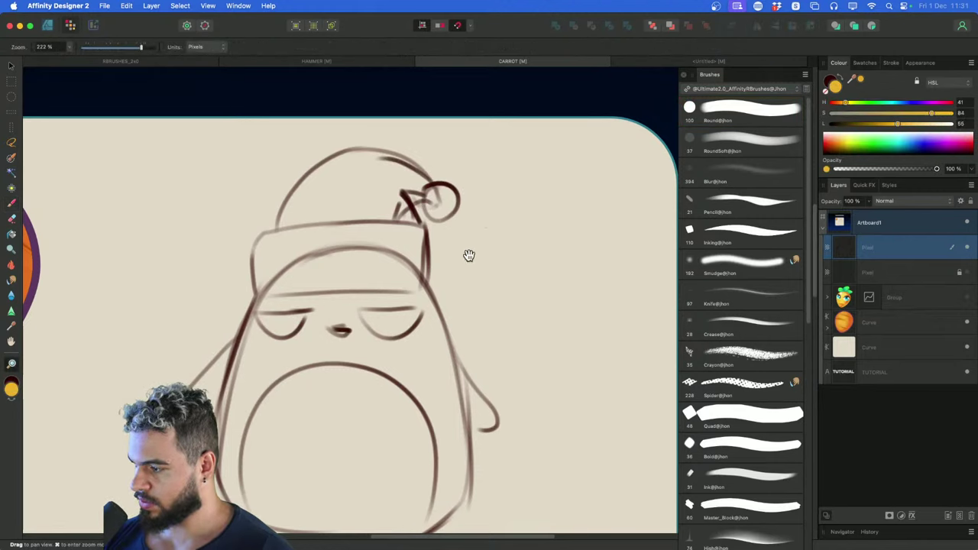
{"action": "left_click_drag", "start_coordinate": [467, 255], "coordinate": [418, 242]}
{"action": "key", "text": "e"}
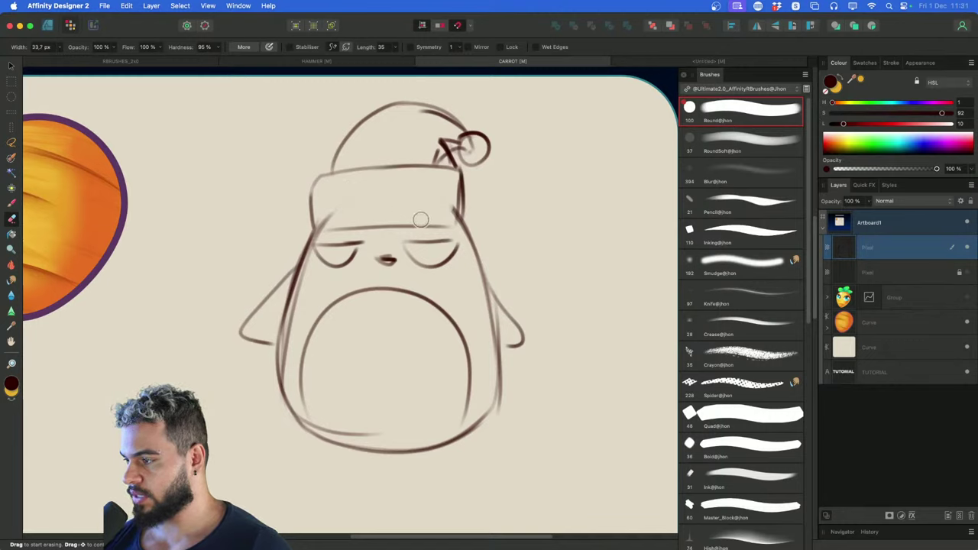
Fade the whole character sketch with the RoundSoft eraser at a width of about 353 px
{"action": "key", "text": "bracketright"}
{"action": "key", "text": "bracketright"}
{"action": "key", "text": "bracketright"}
{"action": "key", "text": "bracketright"}
{"action": "key", "text": "bracketright"}
{"action": "key", "text": "bracketright"}
{"action": "key", "text": "bracketright"}
{"action": "key", "text": "bracketright"}
{"action": "key", "text": "bracketright"}
{"action": "key", "text": "bracketright"}
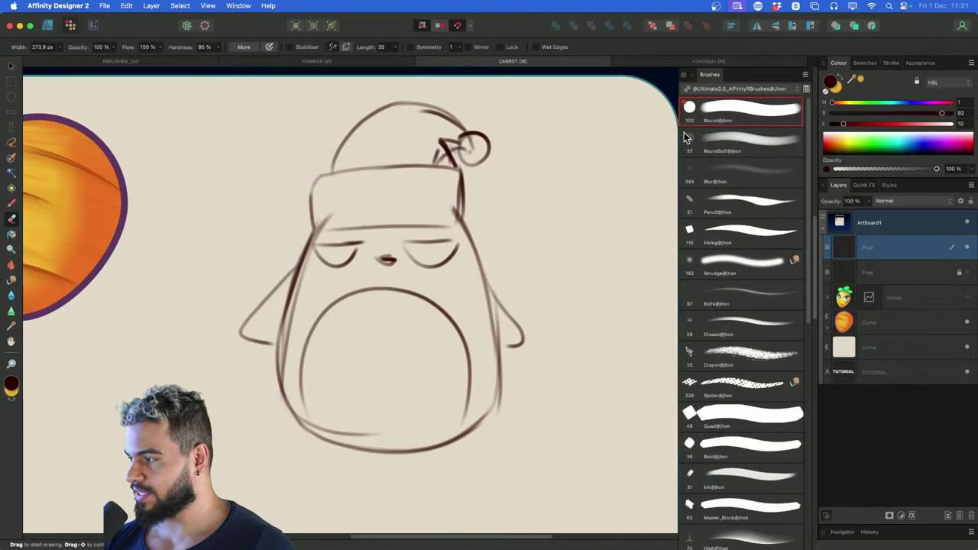
{"action": "left_click", "coordinate": [723, 153]}
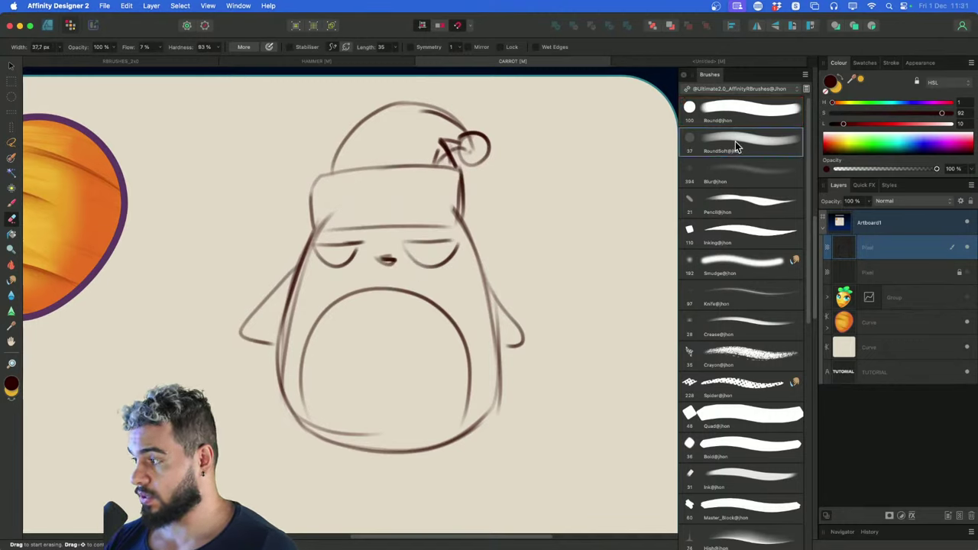
{"action": "key", "text": "bracketright"}
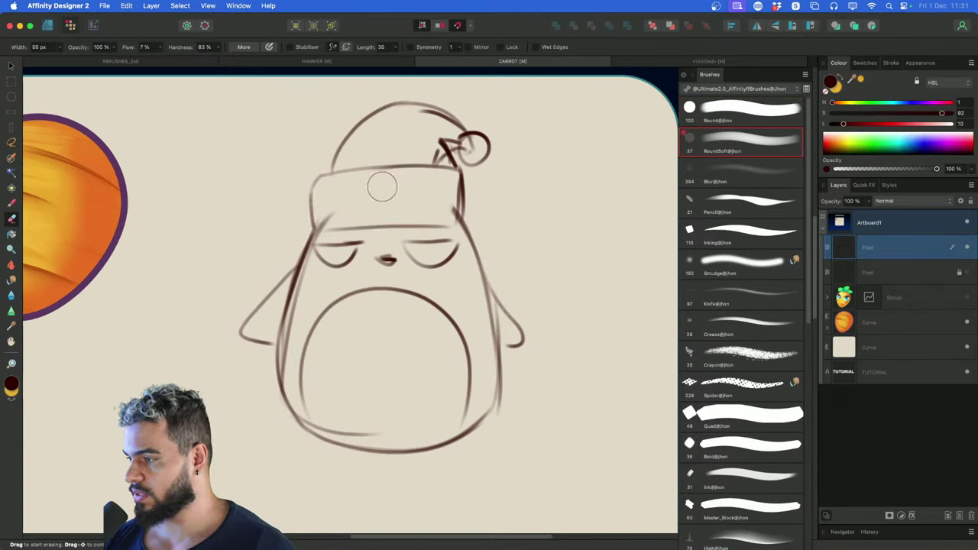
{"action": "key", "text": "bracketright"}
{"action": "key", "text": "bracketright"}
{"action": "key", "text": "bracketright"}
{"action": "key", "text": "bracketright"}
{"action": "key", "text": "bracketright"}
{"action": "key", "text": "bracketright"}
{"action": "key", "text": "bracketright"}
{"action": "key", "text": "bracketright"}
{"action": "key", "text": "bracketright"}
{"action": "key", "text": "bracketright"}
{"action": "key", "text": "bracketright"}
{"action": "key", "text": "bracketright"}
{"action": "mouse_move", "coordinate": [322, 300]}
{"action": "left_mouse_down"}
{"action": "mouse_move", "coordinate": [399, 171]}
{"action": "mouse_move", "coordinate": [270, 393]}
{"action": "mouse_move", "coordinate": [530, 356]}
{"action": "mouse_move", "coordinate": [393, 437]}
{"action": "mouse_move", "coordinate": [338, 444]}
{"action": "left_mouse_up"}
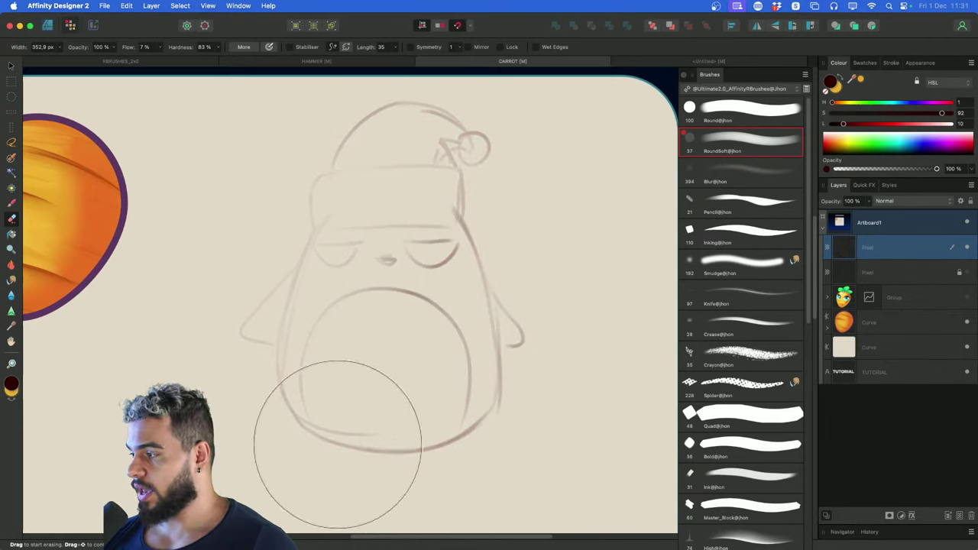
Ink the right edge of the hat band over the faded sketch with the Round brush at 7.4 px
{"action": "scroll", "coordinate": [474, 180], "scroll_direction": "up", "scroll_amount": 4}
{"action": "key", "text": "b"}
{"action": "left_click", "coordinate": [689, 126]}
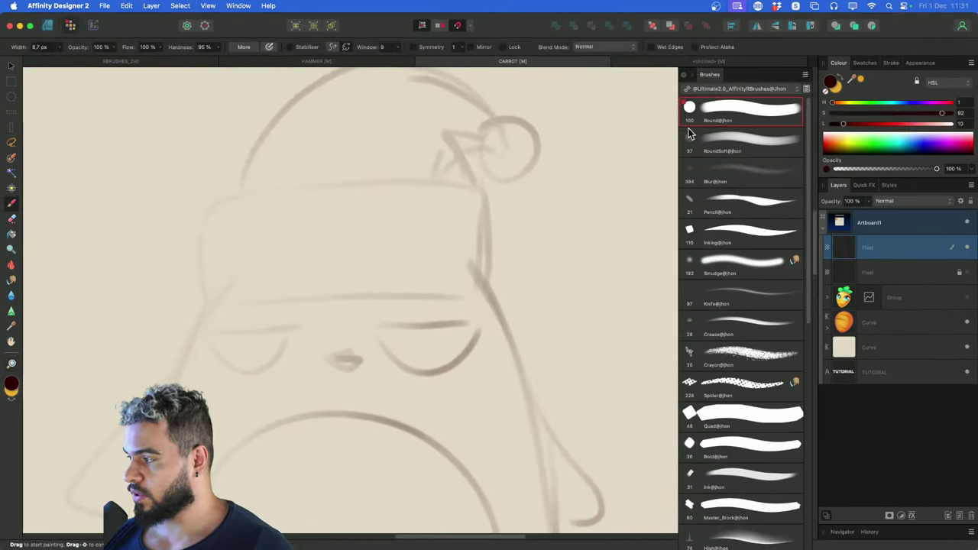
{"action": "key", "text": "super+z"}
{"action": "left_click_drag", "start_coordinate": [482, 189], "coordinate": [480, 293]}
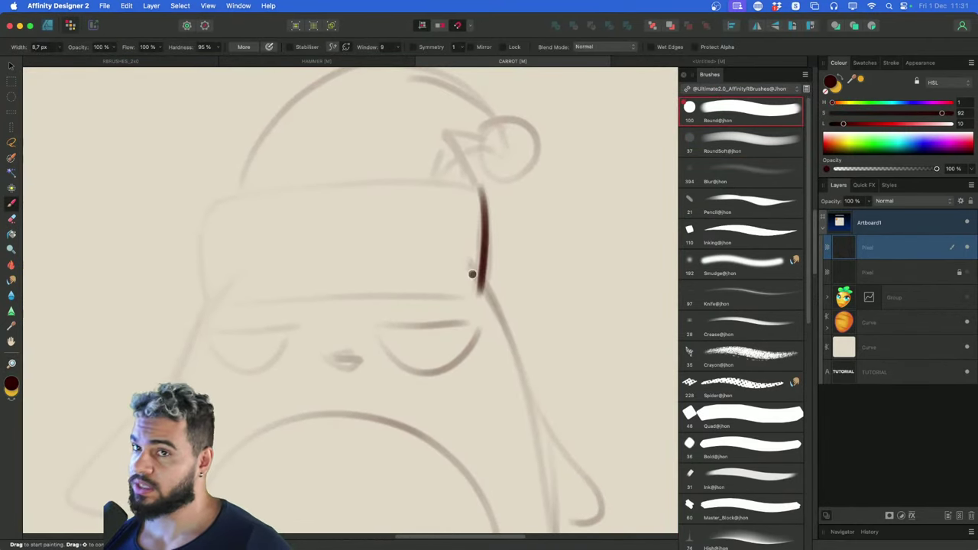
{"action": "key", "text": "super+z"}
{"action": "key", "text": "["}
{"action": "mouse_move", "coordinate": [477, 195]}
{"action": "left_mouse_down"}
{"action": "mouse_move", "coordinate": [483, 314]}
{"action": "mouse_move", "coordinate": [480, 305]}
{"action": "left_mouse_up"}
{"action": "key", "text": "super+z"}
{"action": "key", "text": "super+z"}
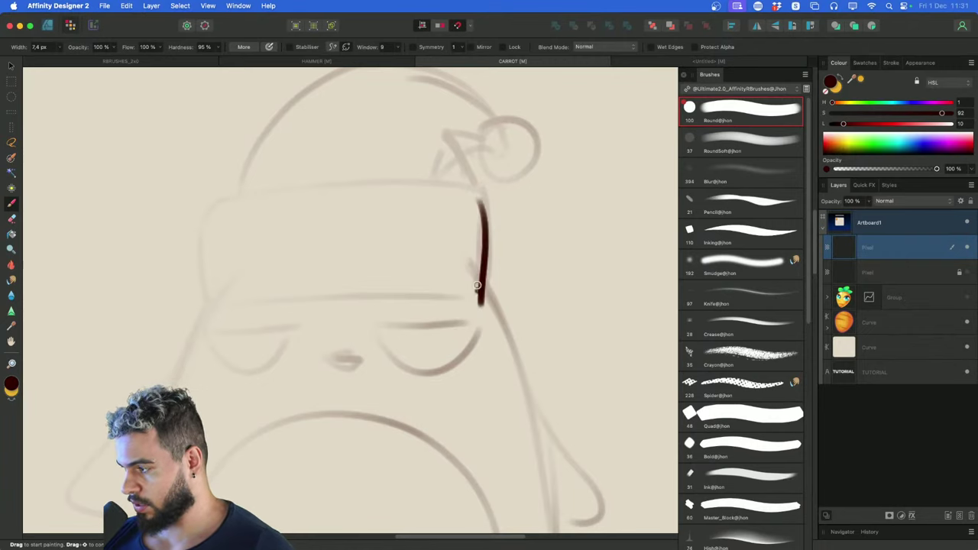
Turn on the Stabiliser and ink the full rounded outline of the hat band, rotating the canvas to suit the strokes
{"action": "key", "text": "super+alt+Left"}
{"action": "key", "text": "super+alt+Left"}
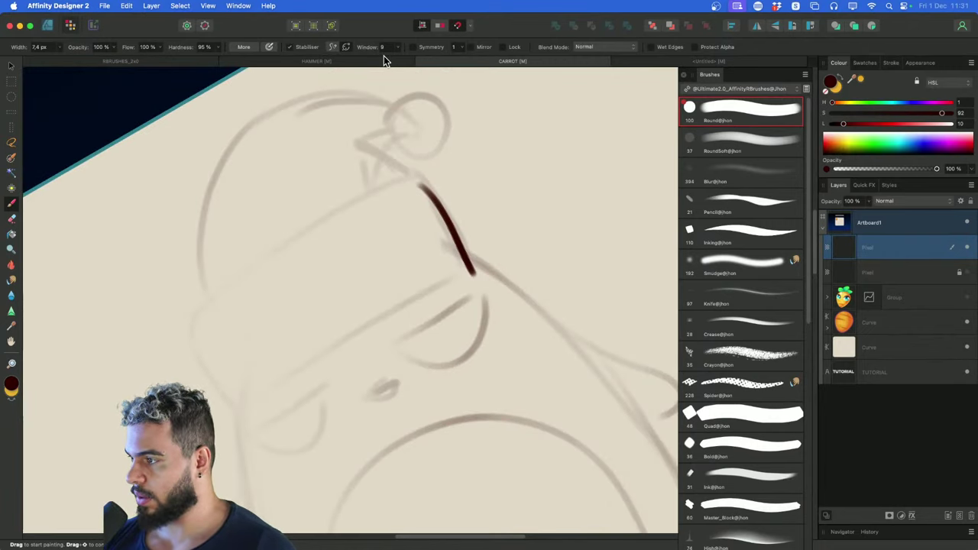
{"action": "left_click_drag", "start_coordinate": [423, 174], "coordinate": [349, 212]}
{"action": "key", "text": "super+z"}
{"action": "mouse_move", "coordinate": [419, 185]}
{"action": "left_mouse_down"}
{"action": "mouse_move", "coordinate": [247, 271]}
{"action": "mouse_move", "coordinate": [194, 334]}
{"action": "mouse_move", "coordinate": [407, 181]}
{"action": "mouse_move", "coordinate": [312, 229]}
{"action": "mouse_move", "coordinate": [204, 305]}
{"action": "mouse_move", "coordinate": [204, 374]}
{"action": "mouse_move", "coordinate": [234, 397]}
{"action": "mouse_move", "coordinate": [464, 275]}
{"action": "left_mouse_up"}
{"action": "key", "text": "super+z"}
{"action": "key", "text": "super+z"}
{"action": "mouse_move", "coordinate": [237, 397]}
{"action": "left_mouse_down"}
{"action": "mouse_move", "coordinate": [456, 280]}
{"action": "mouse_move", "coordinate": [463, 258]}
{"action": "mouse_move", "coordinate": [469, 274]}
{"action": "mouse_move", "coordinate": [418, 307]}
{"action": "left_mouse_up"}
{"action": "key", "text": "r"}
{"action": "key", "text": "r"}
{"action": "key", "text": "super+space"}
Handwrite "2n PASS" on the blank canvas to the right of the character
{"action": "scroll", "coordinate": [418, 307], "scroll_direction": "right", "scroll_amount": 3}
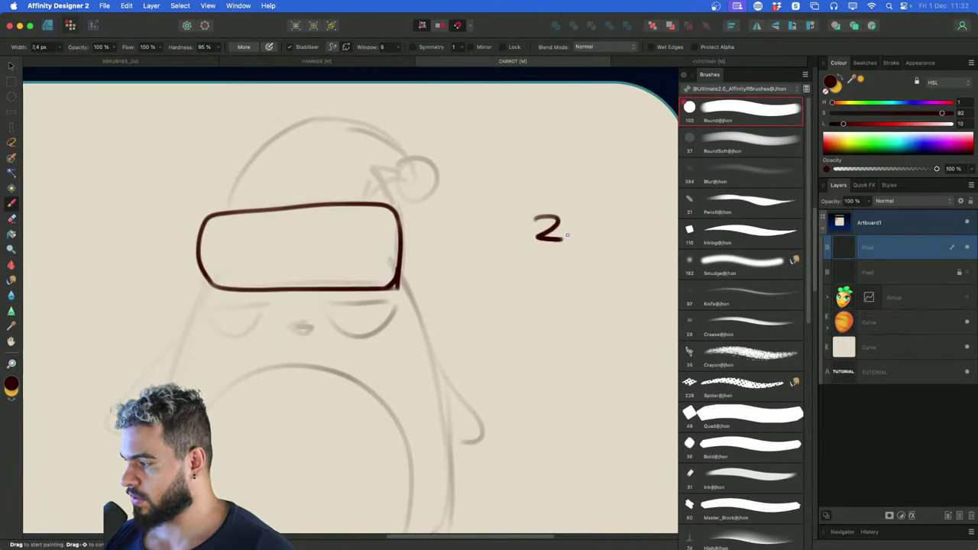
{"action": "left_click_drag", "start_coordinate": [565, 229], "coordinate": [584, 243]}
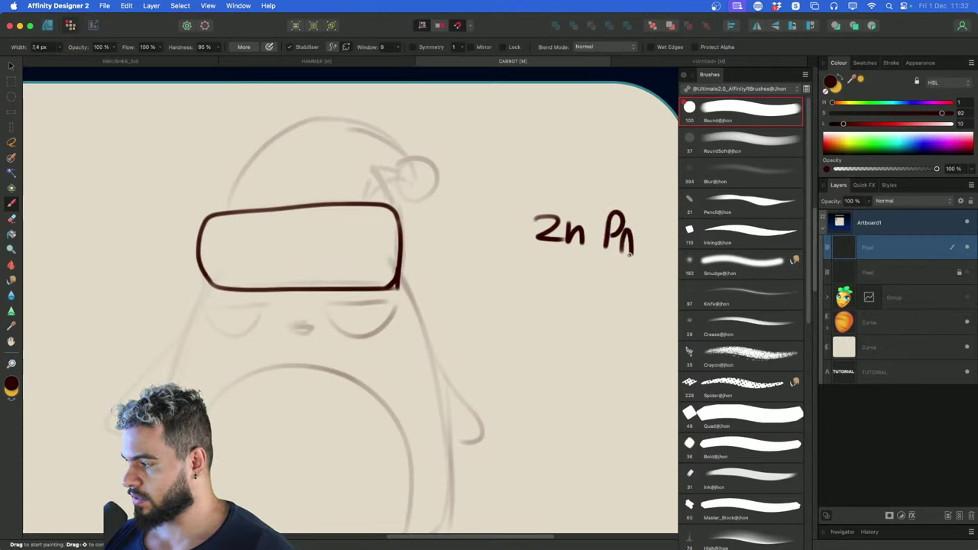
{"action": "scroll", "coordinate": [644, 243], "scroll_direction": "right", "scroll_amount": 1}
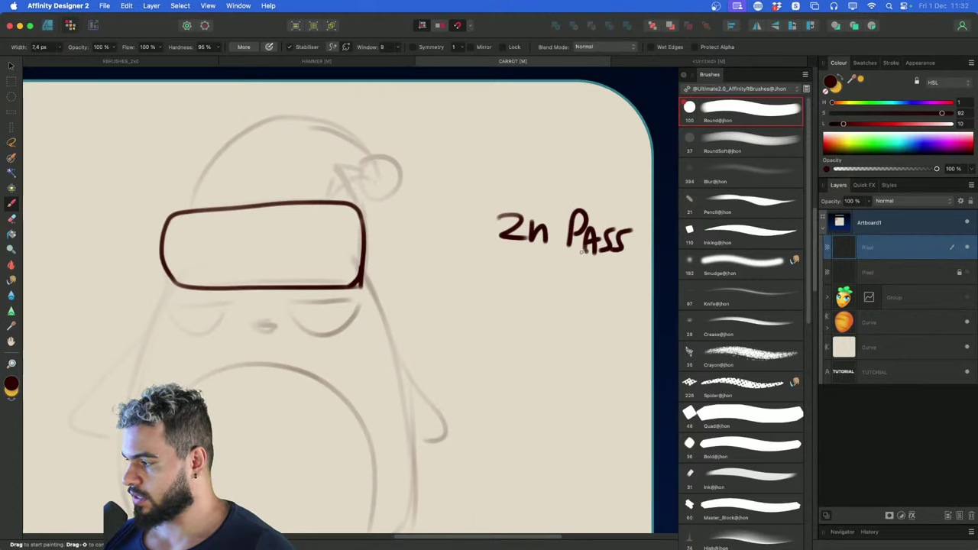
Ink the arched crown of the hat and the short slanted fold line rising from the band
{"action": "scroll", "coordinate": [421, 192], "scroll_direction": "left", "scroll_amount": 2}
{"action": "scroll", "coordinate": [428, 203], "scroll_direction": "up", "scroll_amount": 3}
{"action": "left_click_drag", "start_coordinate": [439, 226], "coordinate": [413, 185]}
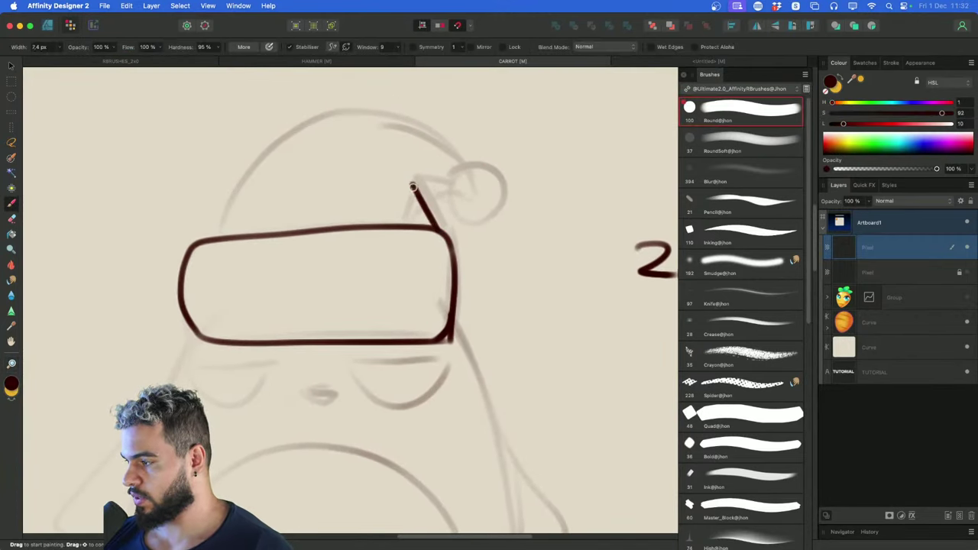
{"action": "key", "text": "super+z"}
{"action": "left_click_drag", "start_coordinate": [433, 227], "coordinate": [403, 174]}
{"action": "mouse_move", "coordinate": [218, 238]}
{"action": "left_mouse_down"}
{"action": "mouse_move", "coordinate": [283, 136]}
{"action": "mouse_move", "coordinate": [229, 200]}
{"action": "mouse_move", "coordinate": [448, 147]}
{"action": "mouse_move", "coordinate": [474, 179]}
{"action": "left_mouse_up"}
{"action": "key", "text": "super+z"}
Ink the folded tip of the hat and a round pompom hanging beside the band's upper right corner
{"action": "mouse_move", "coordinate": [411, 181]}
{"action": "left_mouse_down"}
{"action": "mouse_move", "coordinate": [466, 177]}
{"action": "mouse_move", "coordinate": [458, 238]}
{"action": "left_mouse_up"}
{"action": "key", "text": "super+z"}
{"action": "mouse_move", "coordinate": [465, 197]}
{"action": "left_mouse_down"}
{"action": "mouse_move", "coordinate": [490, 229]}
{"action": "mouse_move", "coordinate": [452, 248]}
{"action": "left_mouse_up"}
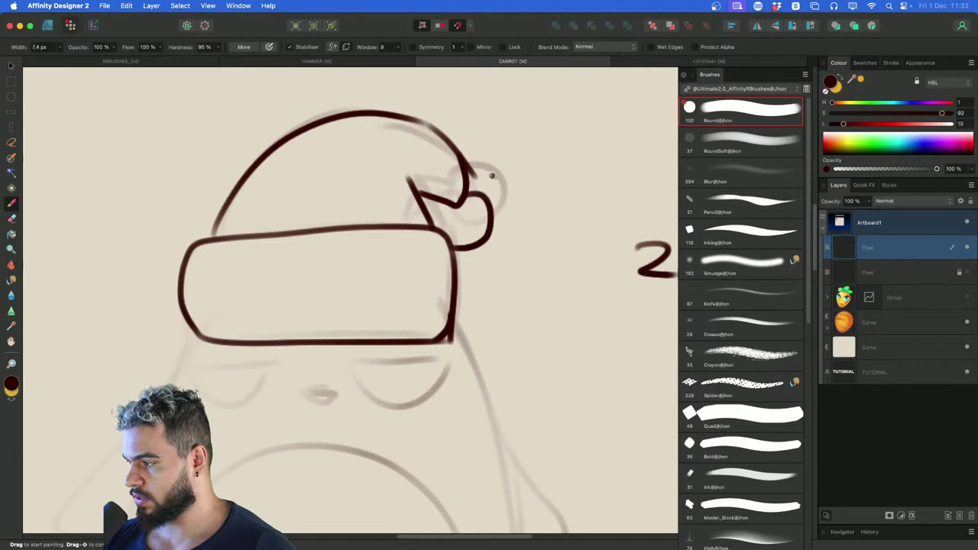
{"action": "key", "text": "e"}
{"action": "key", "text": "b"}
Ink the curved lower edges of both half-closed eyes
{"action": "key", "text": "super+space"}
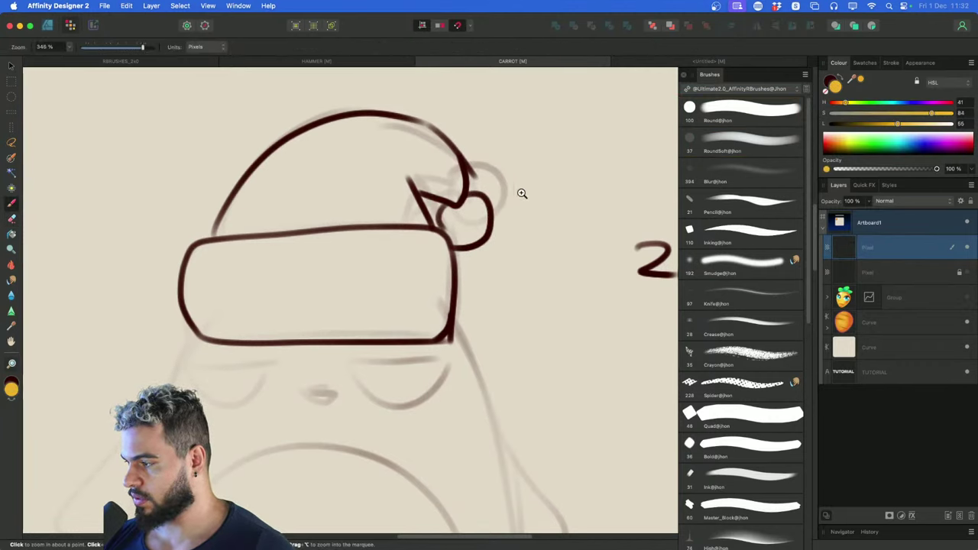
{"action": "mouse_move", "coordinate": [522, 194]}
{"action": "left_mouse_down"}
{"action": "mouse_move", "coordinate": [458, 244]}
{"action": "mouse_move", "coordinate": [464, 218]}
{"action": "left_mouse_up"}
{"action": "left_click_drag", "start_coordinate": [382, 223], "coordinate": [491, 230]}
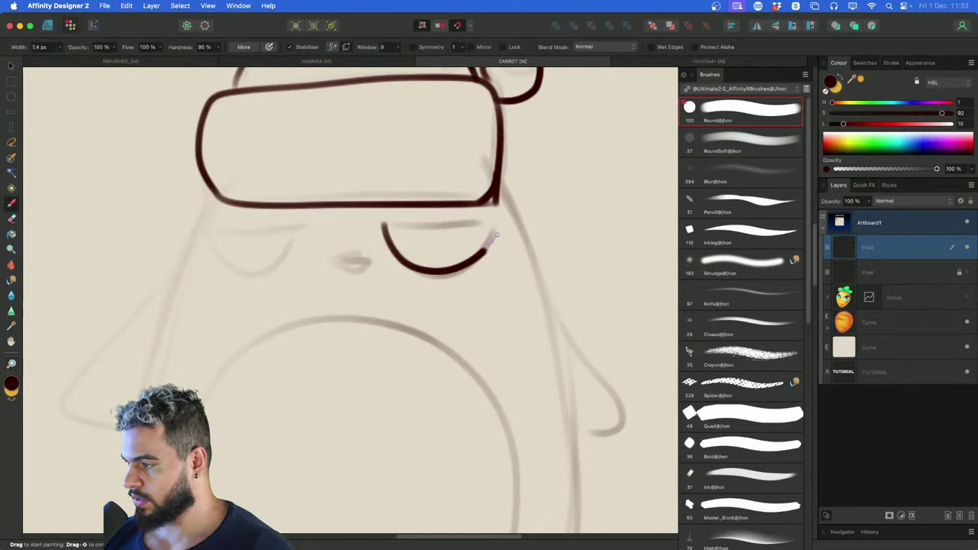
{"action": "key", "text": "super+z"}
{"action": "left_click_drag", "start_coordinate": [380, 221], "coordinate": [493, 230]}
{"action": "left_click_drag", "start_coordinate": [234, 267], "coordinate": [298, 250]}
{"action": "key", "text": "super+z"}
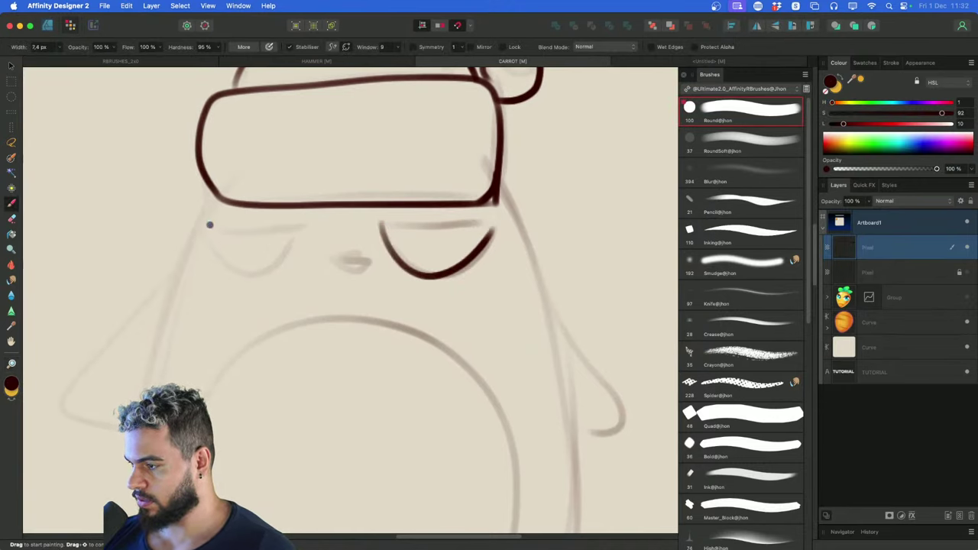
{"action": "mouse_move", "coordinate": [210, 225]}
{"action": "left_mouse_down"}
{"action": "mouse_move", "coordinate": [305, 236]}
{"action": "mouse_move", "coordinate": [315, 225]}
{"action": "left_mouse_up"}
{"action": "key", "text": "super+z"}
Ink a small diamond-shaped beak with a line across its middle between the eyes
{"action": "key", "text": "super+space"}
{"action": "mouse_move", "coordinate": [341, 229]}
{"action": "left_mouse_down"}
{"action": "mouse_move", "coordinate": [389, 222]}
{"action": "mouse_move", "coordinate": [338, 248]}
{"action": "mouse_move", "coordinate": [384, 246]}
{"action": "mouse_move", "coordinate": [372, 239]}
{"action": "left_mouse_up"}
{"action": "mouse_move", "coordinate": [330, 259]}
{"action": "left_mouse_down"}
{"action": "mouse_move", "coordinate": [361, 278]}
{"action": "mouse_move", "coordinate": [390, 256]}
{"action": "mouse_move", "coordinate": [380, 261]}
{"action": "left_mouse_up"}
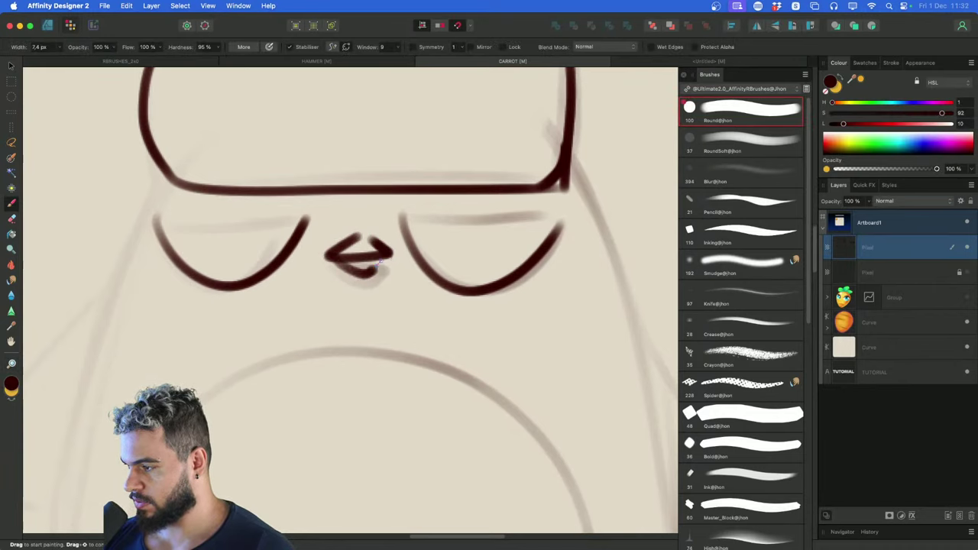
Ink a flat lid across the top of each eye and add a small dot pupil in both
{"action": "key", "text": "super+space"}
{"action": "left_click_drag", "start_coordinate": [399, 205], "coordinate": [270, 282]}
{"action": "left_click_drag", "start_coordinate": [209, 214], "coordinate": [324, 209]}
{"action": "key", "text": "super+z"}
{"action": "left_click_drag", "start_coordinate": [402, 217], "coordinate": [523, 211]}
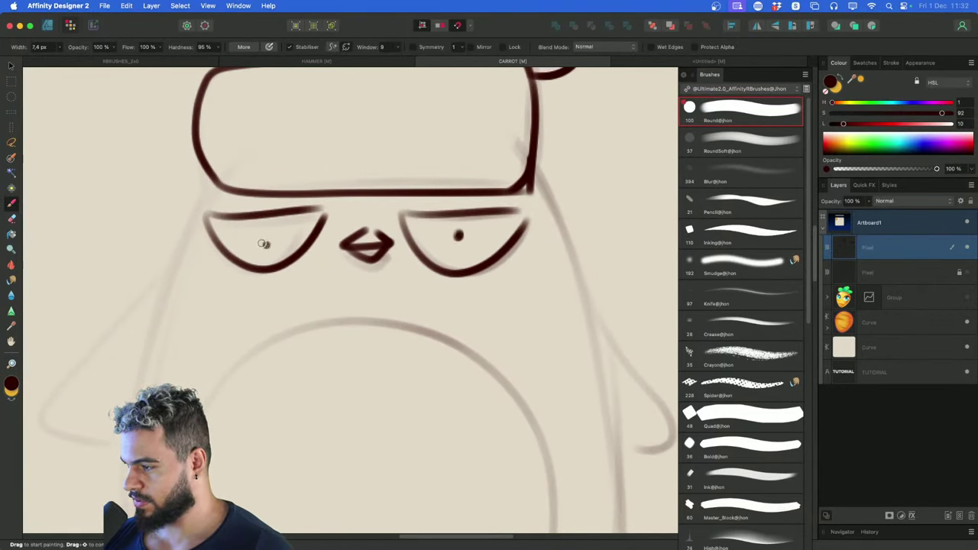
Ink the two sides of the body, flaring outward from below the hat band
{"action": "scroll", "coordinate": [413, 218], "scroll_direction": "down", "scroll_amount": 3}
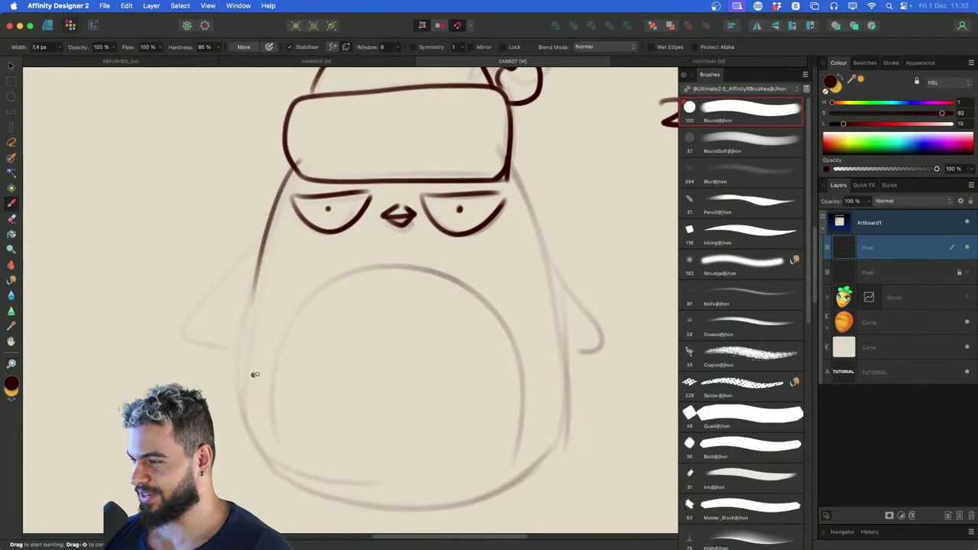
{"action": "scroll", "coordinate": [462, 228], "scroll_direction": "down", "scroll_amount": 2}
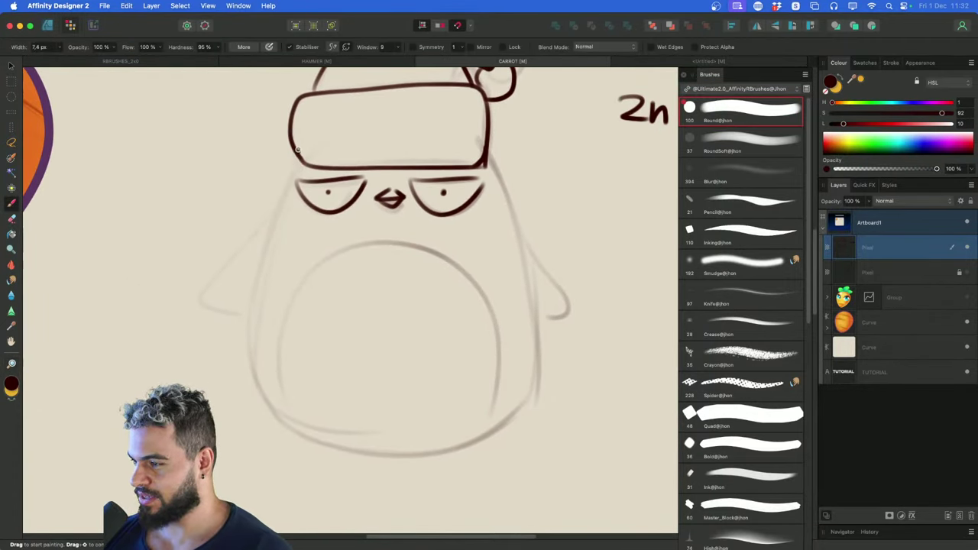
{"action": "mouse_move", "coordinate": [298, 177]}
{"action": "left_mouse_down"}
{"action": "mouse_move", "coordinate": [256, 278]}
{"action": "mouse_move", "coordinate": [351, 425]}
{"action": "left_mouse_up"}
{"action": "key", "text": "super+z"}
{"action": "left_click_drag", "start_coordinate": [489, 156], "coordinate": [530, 387]}
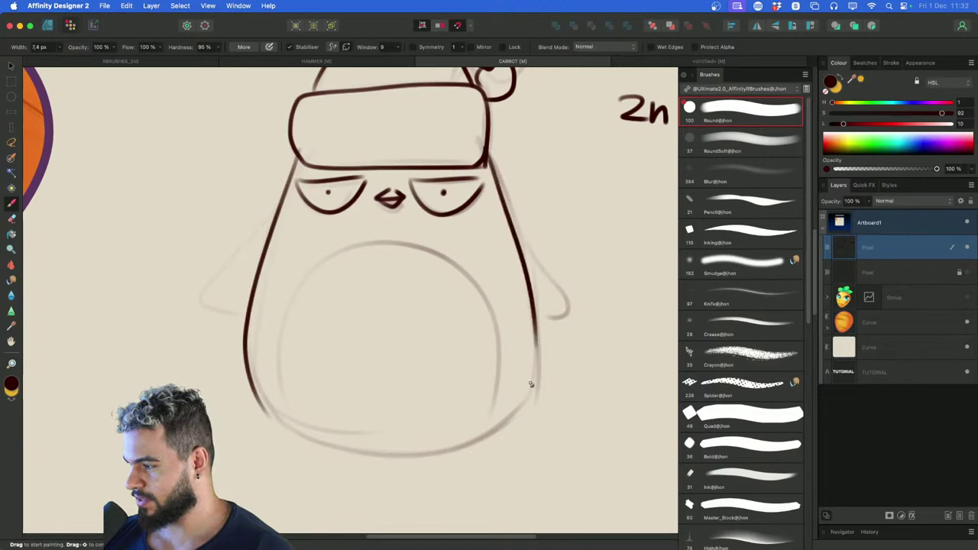
{"action": "key", "text": "super+z"}
{"action": "left_click_drag", "start_coordinate": [490, 163], "coordinate": [518, 403]}
{"action": "key", "text": "super+z"}
{"action": "left_click_drag", "start_coordinate": [487, 146], "coordinate": [521, 409]}
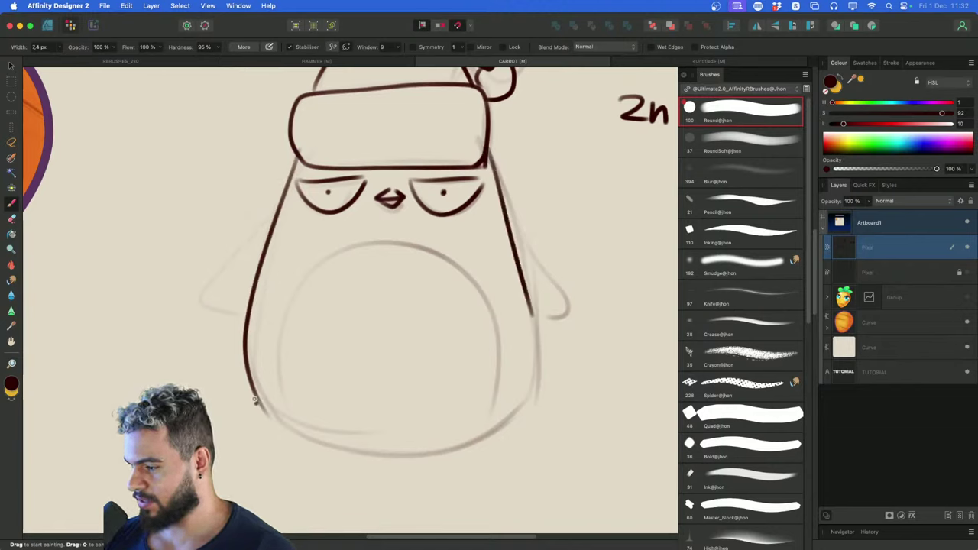
Ink the rounded base of the body so that it joins both sides
{"action": "mouse_move", "coordinate": [255, 398]}
{"action": "left_mouse_down"}
{"action": "mouse_move", "coordinate": [462, 449]}
{"action": "mouse_move", "coordinate": [527, 307]}
{"action": "left_mouse_up"}
{"action": "key", "text": "super+z"}
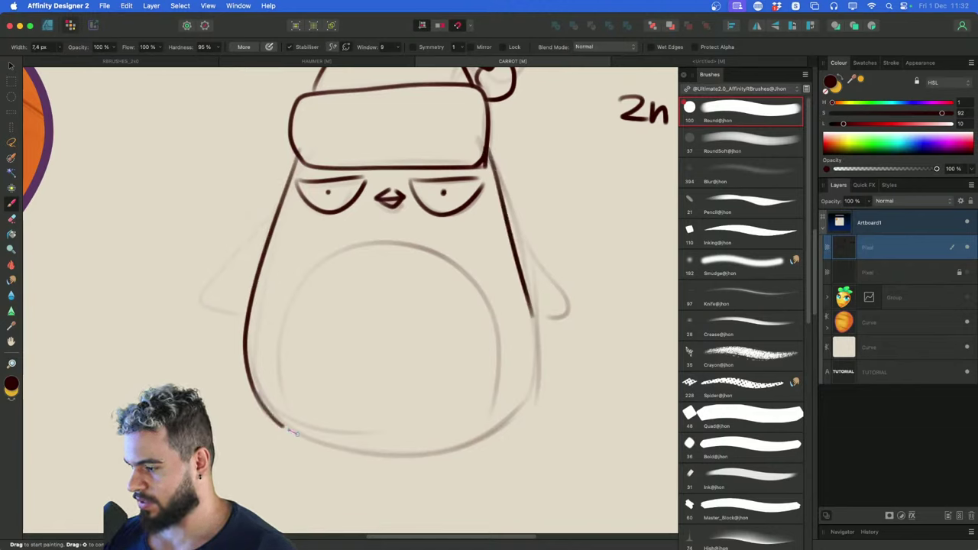
{"action": "left_click_drag", "start_coordinate": [293, 433], "coordinate": [522, 304]}
{"action": "key", "text": "super+z"}
{"action": "mouse_move", "coordinate": [263, 403]}
{"action": "left_mouse_down"}
{"action": "mouse_move", "coordinate": [316, 441]}
{"action": "mouse_move", "coordinate": [515, 418]}
{"action": "mouse_move", "coordinate": [568, 304]}
{"action": "mouse_move", "coordinate": [511, 199]}
{"action": "left_mouse_up"}
Ink the outlines of the two wings, one on each side of the body
{"action": "key", "text": "super+z"}
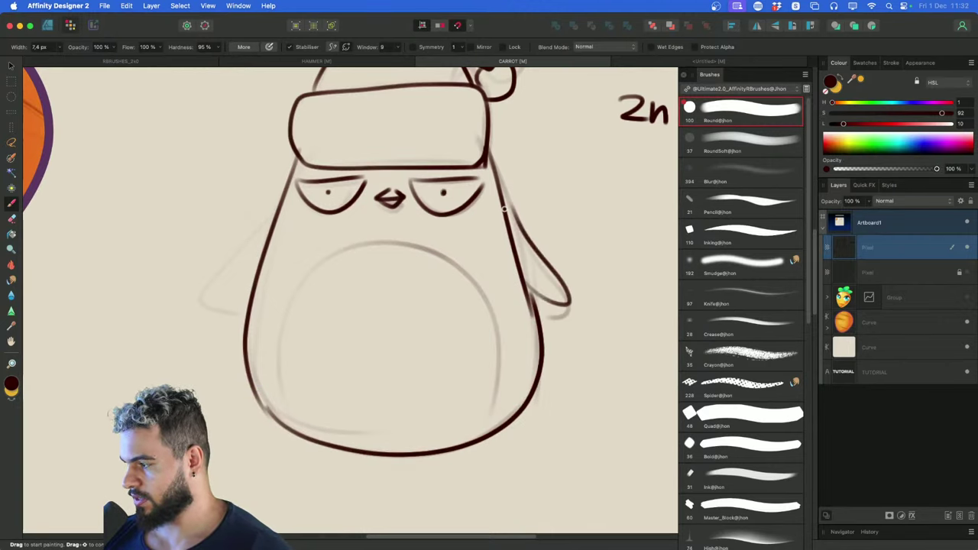
{"action": "left_click_drag", "start_coordinate": [281, 250], "coordinate": [296, 278]}
{"action": "mouse_move", "coordinate": [300, 210]}
{"action": "left_mouse_down"}
{"action": "mouse_move", "coordinate": [236, 324]}
{"action": "mouse_move", "coordinate": [262, 331]}
{"action": "left_mouse_up"}
{"action": "key", "text": "super+z"}
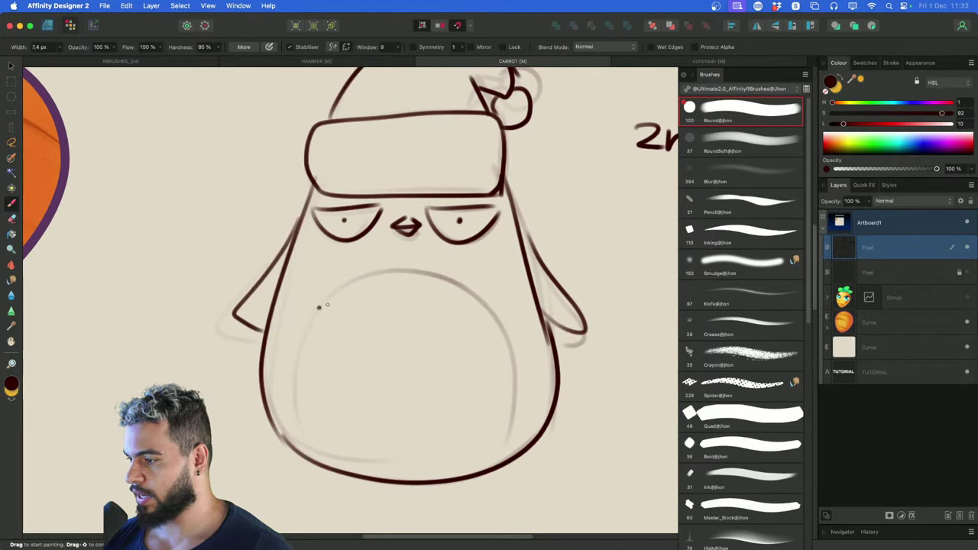
Ink the large arched belly patch inside the body, with its ends running down to the base
{"action": "left_click_drag", "start_coordinate": [499, 291], "coordinate": [481, 340]}
{"action": "scroll", "coordinate": [481, 340], "scroll_direction": "down", "scroll_amount": 3}
{"action": "mouse_move", "coordinate": [509, 374]}
{"action": "left_mouse_down"}
{"action": "mouse_move", "coordinate": [500, 241]}
{"action": "mouse_move", "coordinate": [322, 339]}
{"action": "mouse_move", "coordinate": [521, 353]}
{"action": "mouse_move", "coordinate": [317, 275]}
{"action": "mouse_move", "coordinate": [321, 367]}
{"action": "mouse_move", "coordinate": [443, 205]}
{"action": "mouse_move", "coordinate": [344, 370]}
{"action": "left_mouse_up"}
{"action": "key", "text": "super+z"}
{"action": "key", "text": "super+z"}
{"action": "left_click_drag", "start_coordinate": [527, 318], "coordinate": [502, 312]}
{"action": "left_click_drag", "start_coordinate": [562, 215], "coordinate": [522, 269]}
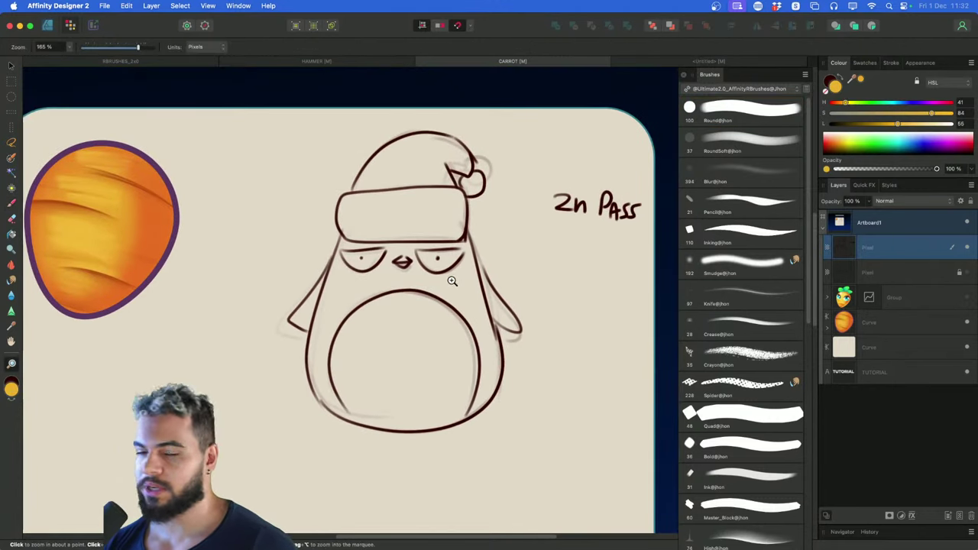
{"action": "left_click_drag", "start_coordinate": [451, 284], "coordinate": [471, 292]}
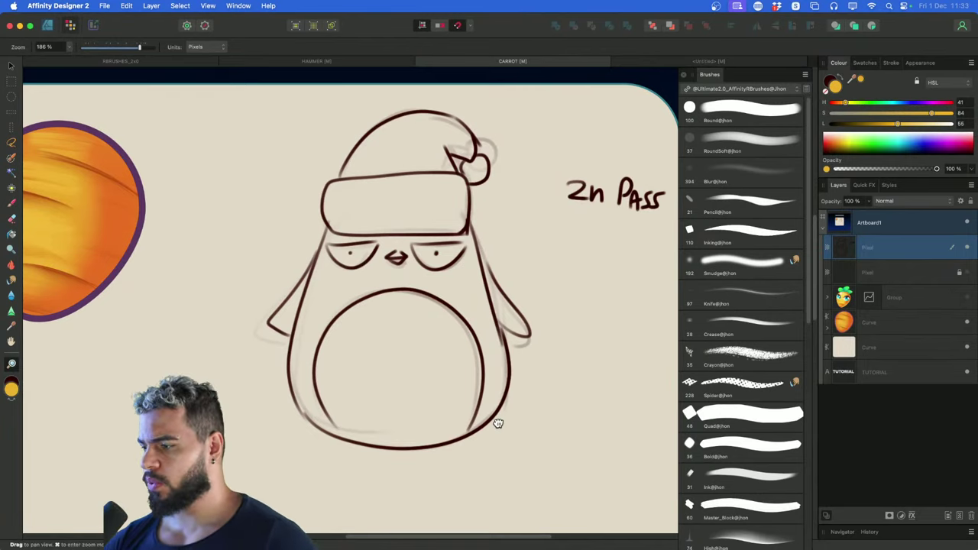
{"action": "scroll", "coordinate": [497, 421], "scroll_direction": "down", "scroll_amount": 2}
{"action": "scroll", "coordinate": [498, 421], "scroll_direction": "left", "scroll_amount": 2}
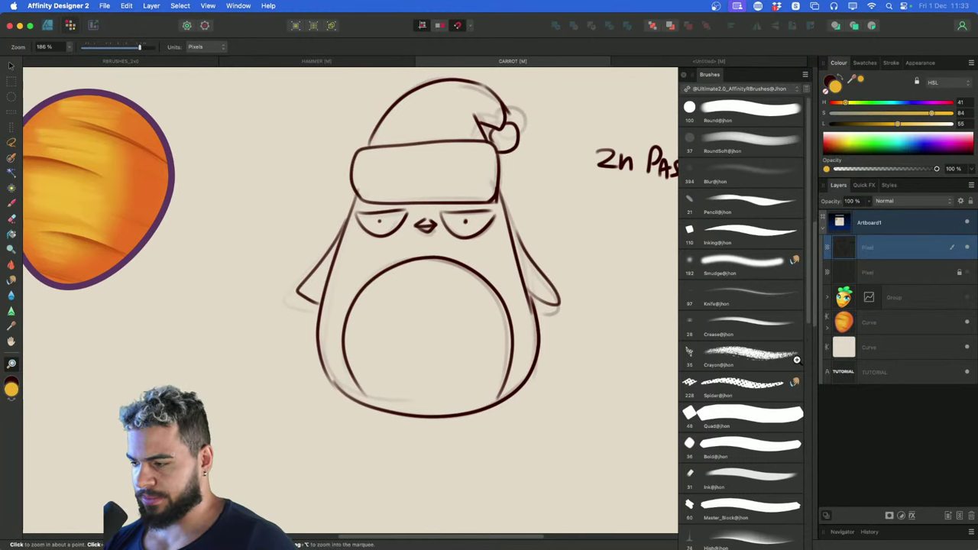
{"action": "key", "text": "b"}
{"action": "key", "text": "z"}
{"action": "left_click_drag", "start_coordinate": [543, 262], "coordinate": [604, 260]}
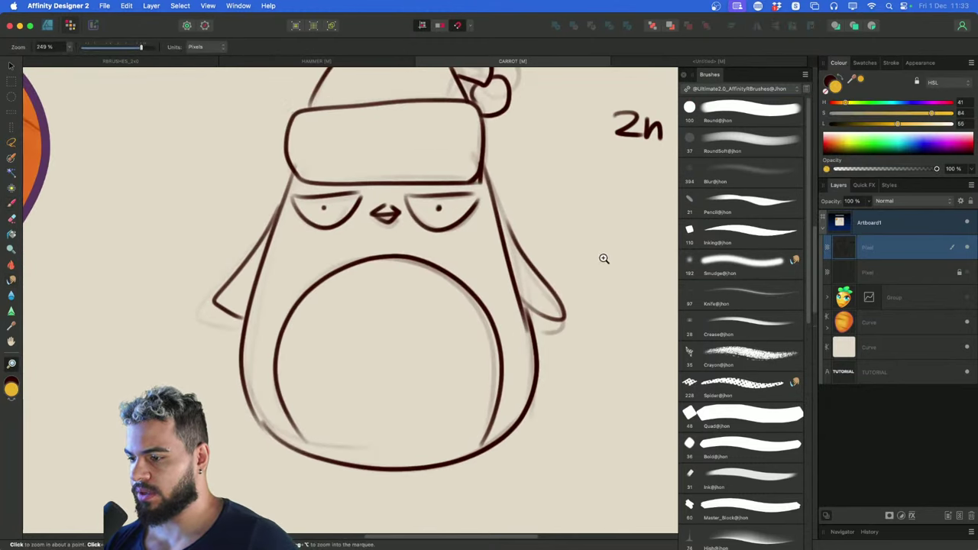
{"action": "left_click", "coordinate": [723, 384]}
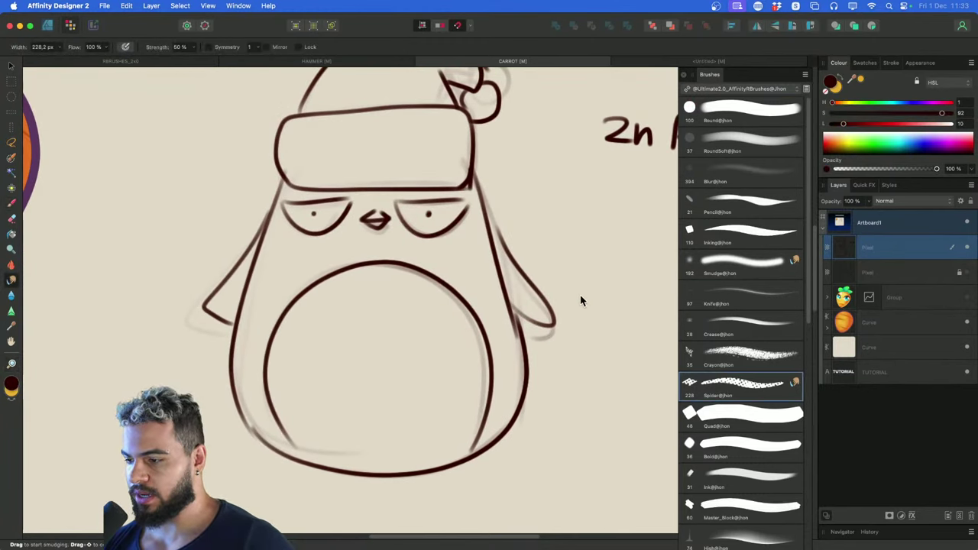
{"action": "scroll", "coordinate": [579, 296], "scroll_direction": "up", "scroll_amount": 2}
{"action": "mouse_move", "coordinate": [521, 282]}
{"action": "left_mouse_down"}
{"action": "mouse_move", "coordinate": [534, 288]}
{"action": "mouse_move", "coordinate": [583, 258]}
{"action": "mouse_move", "coordinate": [552, 277]}
{"action": "left_mouse_up"}
{"action": "key", "text": "super+z"}
{"action": "key", "text": "z"}
{"action": "key", "text": "bracketleft"}
{"action": "key", "text": "bracketleft"}
{"action": "key", "text": "bracketleft"}
{"action": "key", "text": "bracketleft"}
{"action": "key", "text": "bracketleft"}
{"action": "key", "text": "bracketleft"}
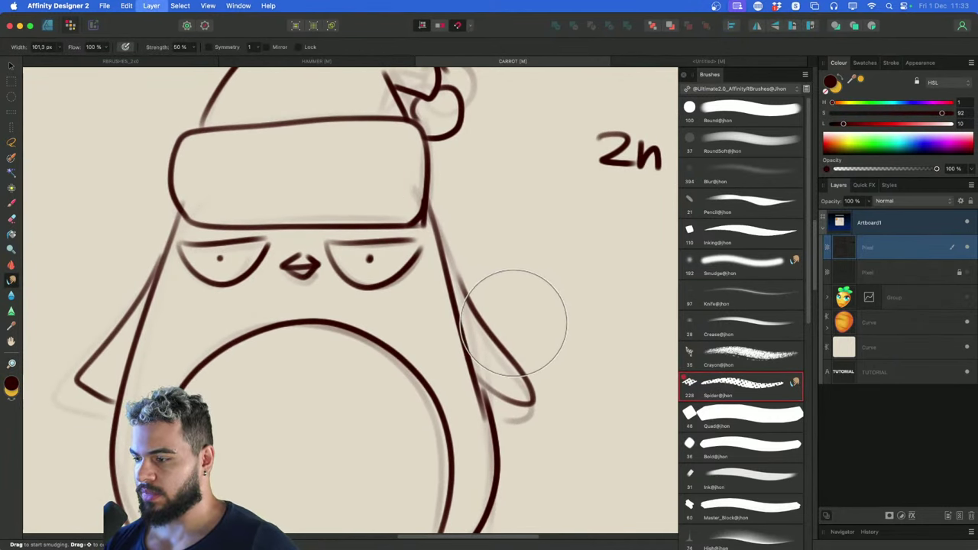
{"action": "scroll", "coordinate": [408, 387], "scroll_direction": "down", "scroll_amount": 3}
Add a new pixel layer and prepare the Round brush at 100 px in a muted mauve with saturation 15 and lightness 67
{"action": "key", "text": "b"}
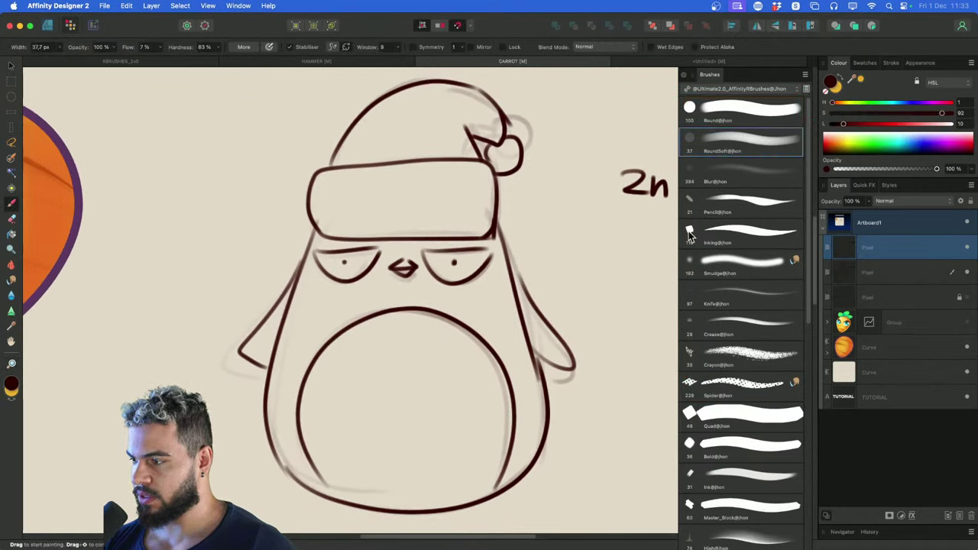
{"action": "left_click", "coordinate": [832, 113]}
{"action": "left_click_drag", "start_coordinate": [843, 124], "coordinate": [899, 123]}
{"action": "left_click", "coordinate": [510, 274], "text": "alt"}
{"action": "left_click", "coordinate": [850, 113]}
{"action": "mouse_move", "coordinate": [502, 306]}
{"action": "left_mouse_down"}
{"action": "mouse_move", "coordinate": [499, 373]}
{"action": "mouse_move", "coordinate": [510, 359]}
{"action": "left_mouse_up"}
{"action": "key", "text": "super+z"}
{"action": "key", "text": "bracketright"}
{"action": "key", "text": "bracketright"}
{"action": "key", "text": "bracketright"}
{"action": "key", "text": "bracketright"}
{"action": "key", "text": "bracketright"}
{"action": "key", "text": "bracketright"}
{"action": "left_click", "coordinate": [690, 110]}
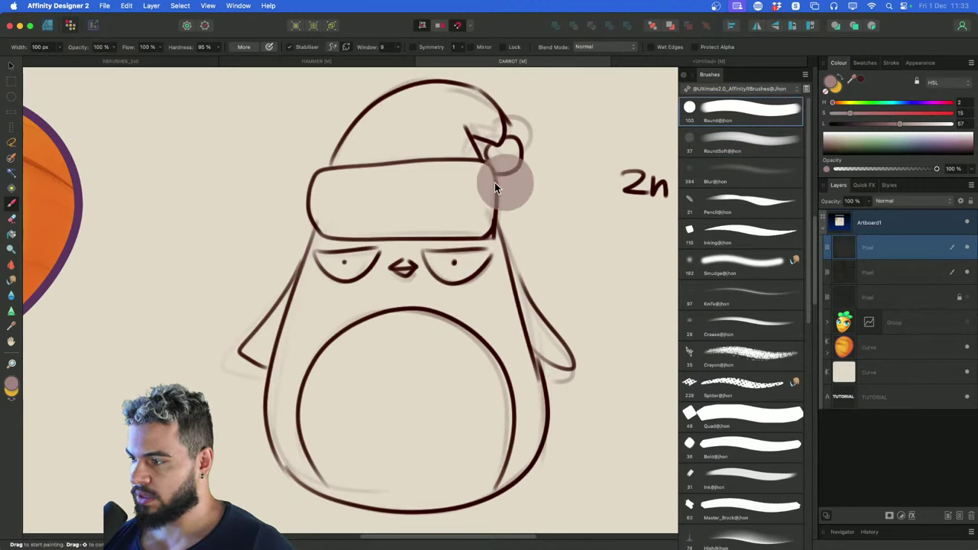
Fill the hat and its band with the mauve on the new layer, placed beneath the line art
{"action": "mouse_move", "coordinate": [494, 182]}
{"action": "left_mouse_down"}
{"action": "mouse_move", "coordinate": [439, 184]}
{"action": "mouse_move", "coordinate": [439, 164]}
{"action": "mouse_move", "coordinate": [439, 174]}
{"action": "mouse_move", "coordinate": [426, 166]}
{"action": "mouse_move", "coordinate": [391, 177]}
{"action": "left_mouse_up"}
{"action": "key", "text": "bracketleft"}
{"action": "key", "text": "bracketleft"}
{"action": "key", "text": "bracketleft"}
{"action": "key", "text": "bracketleft"}
{"action": "key", "text": "bracketleft"}
{"action": "mouse_move", "coordinate": [480, 120]}
{"action": "left_mouse_down"}
{"action": "mouse_move", "coordinate": [462, 112]}
{"action": "mouse_move", "coordinate": [368, 158]}
{"action": "left_mouse_up"}
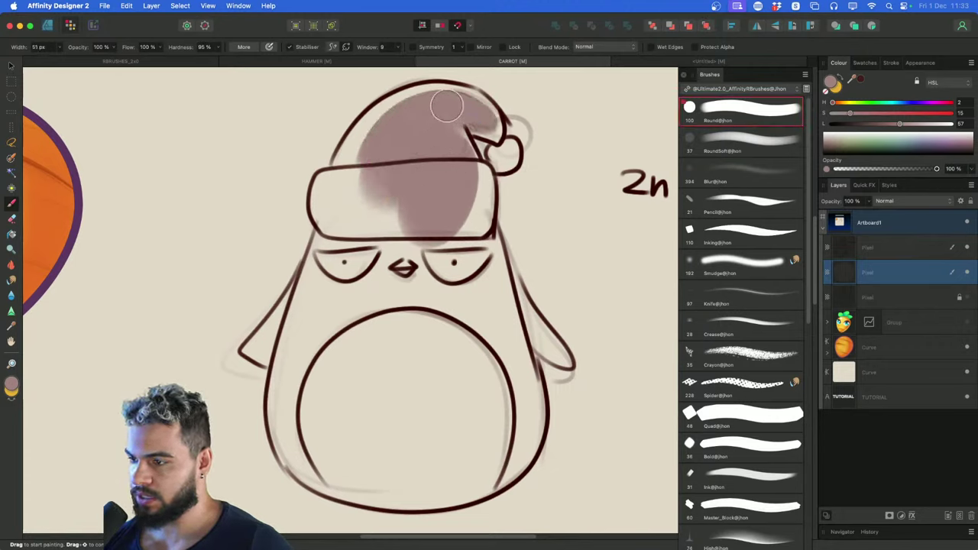
{"action": "key", "text": "bracketright"}
{"action": "mouse_move", "coordinate": [451, 105]}
{"action": "left_mouse_down"}
{"action": "mouse_move", "coordinate": [348, 172]}
{"action": "mouse_move", "coordinate": [329, 299]}
{"action": "left_mouse_up"}
{"action": "key", "text": "bracketright"}
{"action": "mouse_move", "coordinate": [371, 133]}
{"action": "left_mouse_down"}
{"action": "mouse_move", "coordinate": [336, 214]}
{"action": "mouse_move", "coordinate": [385, 195]}
{"action": "mouse_move", "coordinate": [412, 252]}
{"action": "mouse_move", "coordinate": [472, 188]}
{"action": "left_mouse_up"}
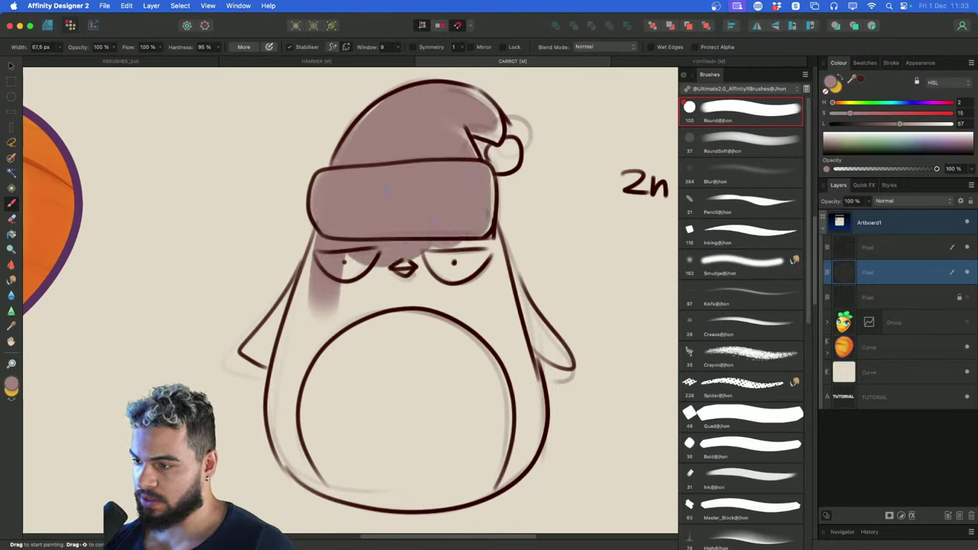
Fill the penguin's whole body with the mauve, from the face down to the rounded base
{"action": "key", "text": "bracketleft"}
{"action": "key", "text": "bracketleft"}
{"action": "left_click_drag", "start_coordinate": [359, 272], "coordinate": [324, 388]}
{"action": "left_click_drag", "start_coordinate": [311, 280], "coordinate": [287, 398]}
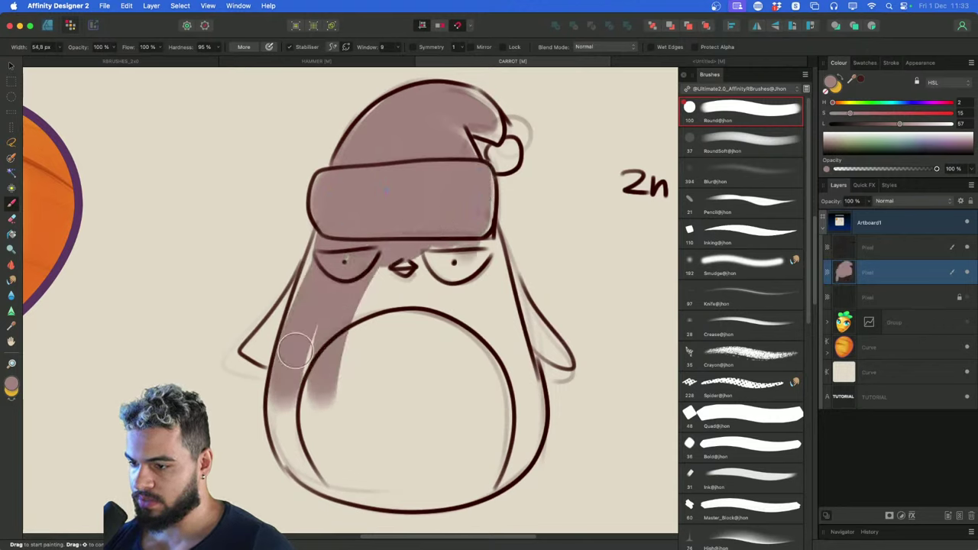
{"action": "mouse_move", "coordinate": [307, 344]}
{"action": "left_mouse_down"}
{"action": "mouse_move", "coordinate": [313, 299]}
{"action": "mouse_move", "coordinate": [295, 463]}
{"action": "mouse_move", "coordinate": [357, 475]}
{"action": "left_mouse_up"}
{"action": "key", "text": "bracketright"}
{"action": "key", "text": "bracketright"}
{"action": "key", "text": "bracketright"}
{"action": "key", "text": "bracketright"}
{"action": "mouse_move", "coordinate": [378, 330]}
{"action": "left_mouse_down"}
{"action": "mouse_move", "coordinate": [359, 435]}
{"action": "mouse_move", "coordinate": [417, 290]}
{"action": "mouse_move", "coordinate": [355, 395]}
{"action": "left_mouse_up"}
{"action": "mouse_move", "coordinate": [359, 459]}
{"action": "left_mouse_down"}
{"action": "mouse_move", "coordinate": [450, 481]}
{"action": "mouse_move", "coordinate": [459, 366]}
{"action": "mouse_move", "coordinate": [443, 260]}
{"action": "mouse_move", "coordinate": [489, 398]}
{"action": "mouse_move", "coordinate": [523, 321]}
{"action": "mouse_move", "coordinate": [471, 457]}
{"action": "left_mouse_up"}
{"action": "left_click_drag", "start_coordinate": [401, 482], "coordinate": [414, 479]}
Fill both wings and the hat's pompom with the mauve, using a smaller brush
{"action": "key", "text": "bracketleft"}
{"action": "key", "text": "bracketleft"}
{"action": "key", "text": "bracketleft"}
{"action": "key", "text": "bracketleft"}
{"action": "key", "text": "bracketleft"}
{"action": "key", "text": "bracketleft"}
{"action": "key", "text": "bracketleft"}
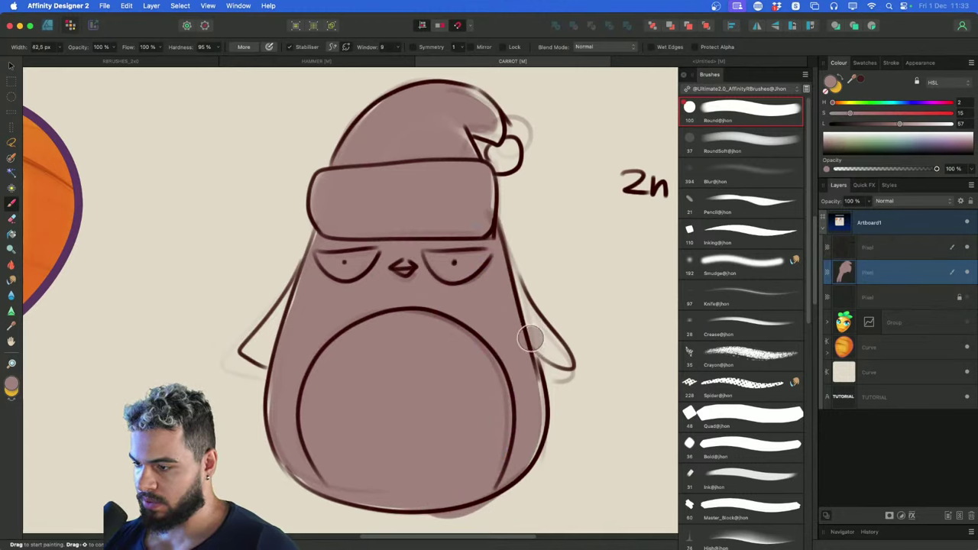
{"action": "mouse_move", "coordinate": [532, 334]}
{"action": "left_mouse_down"}
{"action": "mouse_move", "coordinate": [564, 356]}
{"action": "mouse_move", "coordinate": [502, 257]}
{"action": "left_mouse_up"}
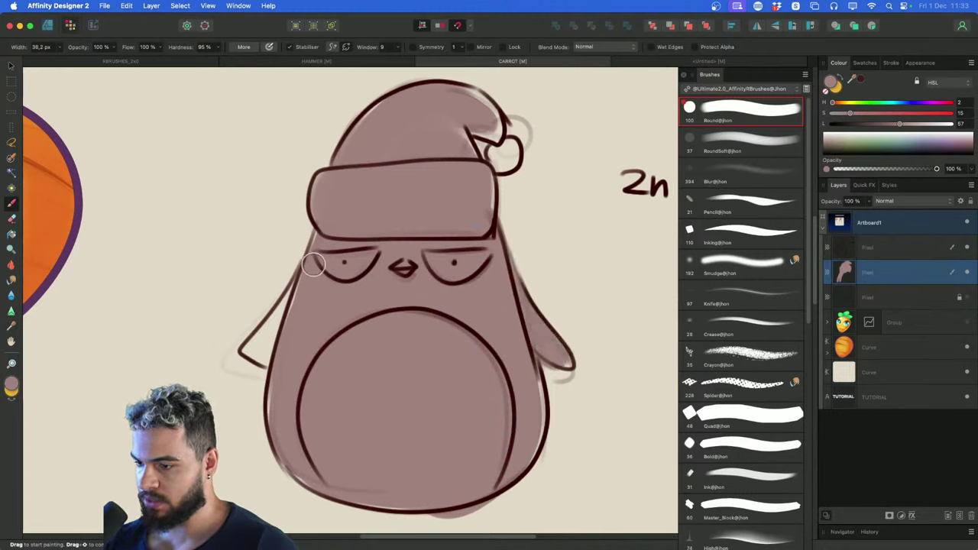
{"action": "left_click_drag", "start_coordinate": [314, 264], "coordinate": [258, 340]}
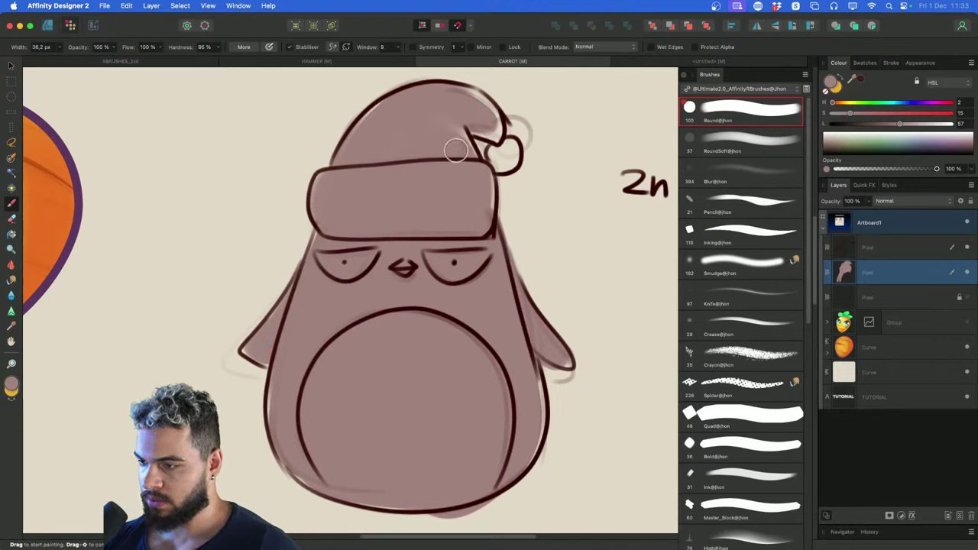
{"action": "key", "text": "bracketleft"}
{"action": "left_click_drag", "start_coordinate": [498, 123], "coordinate": [505, 155]}
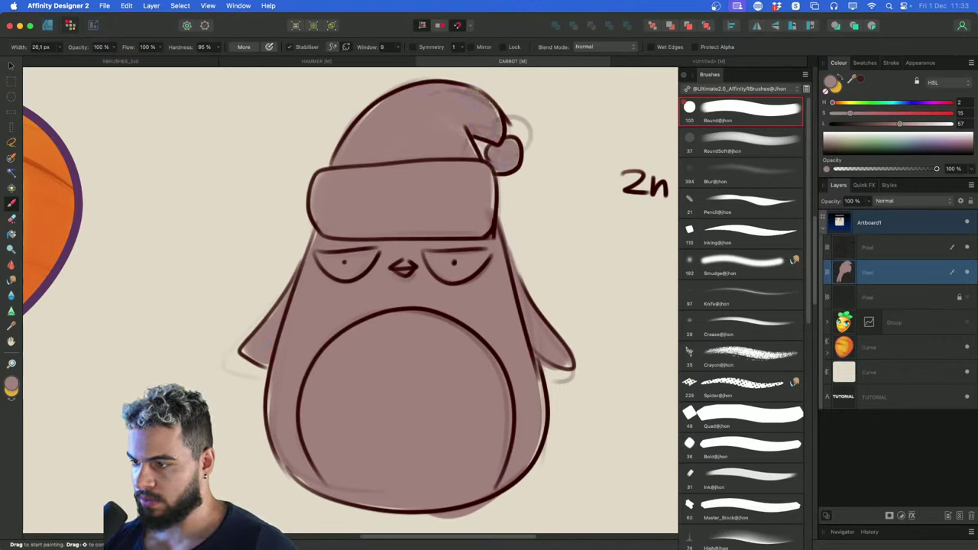
Raise the colour's lightness to 81 and fill the belly patch with this pale tone
{"action": "key", "text": "super+space"}
{"action": "left_click_drag", "start_coordinate": [465, 344], "coordinate": [491, 330]}
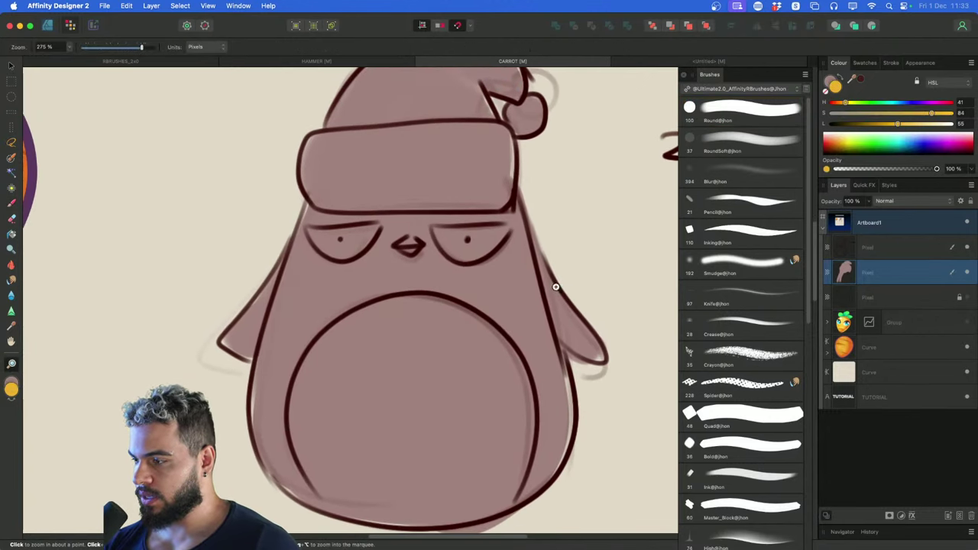
{"action": "left_click_drag", "start_coordinate": [900, 123], "coordinate": [930, 124]}
{"action": "key", "text": "space"}
{"action": "left_click_drag", "start_coordinate": [525, 365], "coordinate": [531, 324]}
{"action": "key", "text": "bracketright"}
{"action": "left_click_drag", "start_coordinate": [432, 290], "coordinate": [396, 357]}
{"action": "key", "text": "bracketright"}
{"action": "key", "text": "bracketright"}
{"action": "key", "text": "bracketright"}
{"action": "key", "text": "bracketright"}
{"action": "key", "text": "bracketright"}
{"action": "key", "text": "bracketright"}
{"action": "key", "text": "bracketright"}
{"action": "key", "text": "bracketright"}
{"action": "key", "text": "bracketright"}
{"action": "key", "text": "bracketright"}
{"action": "key", "text": "bracketright"}
{"action": "key", "text": "bracketright"}
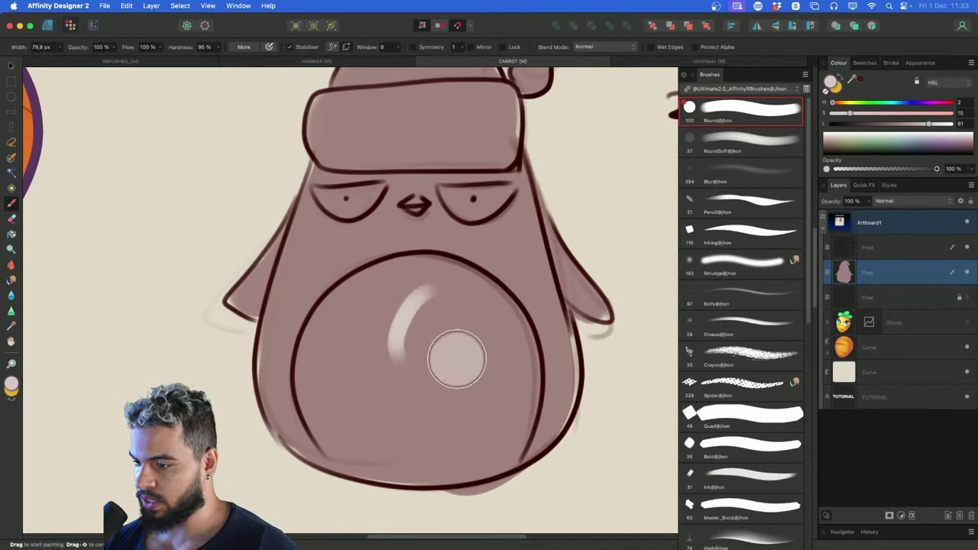
{"action": "mouse_move", "coordinate": [454, 373]}
{"action": "left_mouse_down"}
{"action": "mouse_move", "coordinate": [404, 390]}
{"action": "mouse_move", "coordinate": [414, 385]}
{"action": "left_mouse_up"}
{"action": "key", "text": "bracketleft"}
{"action": "key", "text": "bracketleft"}
{"action": "mouse_move", "coordinate": [451, 348]}
{"action": "left_mouse_down"}
{"action": "mouse_move", "coordinate": [394, 293]}
{"action": "mouse_move", "coordinate": [424, 304]}
{"action": "mouse_move", "coordinate": [479, 388]}
{"action": "mouse_move", "coordinate": [384, 415]}
{"action": "mouse_move", "coordinate": [385, 312]}
{"action": "mouse_move", "coordinate": [460, 432]}
{"action": "left_mouse_up"}
Fill both eyes with the pale tone, using a brush reduced to 14 px
{"action": "key", "text": "bracketleft"}
{"action": "key", "text": "bracketleft"}
{"action": "key", "text": "bracketleft"}
{"action": "key", "text": "bracketleft"}
{"action": "key", "text": "bracketleft"}
{"action": "key", "text": "bracketleft"}
{"action": "key", "text": "bracketleft"}
{"action": "key", "text": "bracketleft"}
{"action": "key", "text": "bracketleft"}
{"action": "key", "text": "bracketleft"}
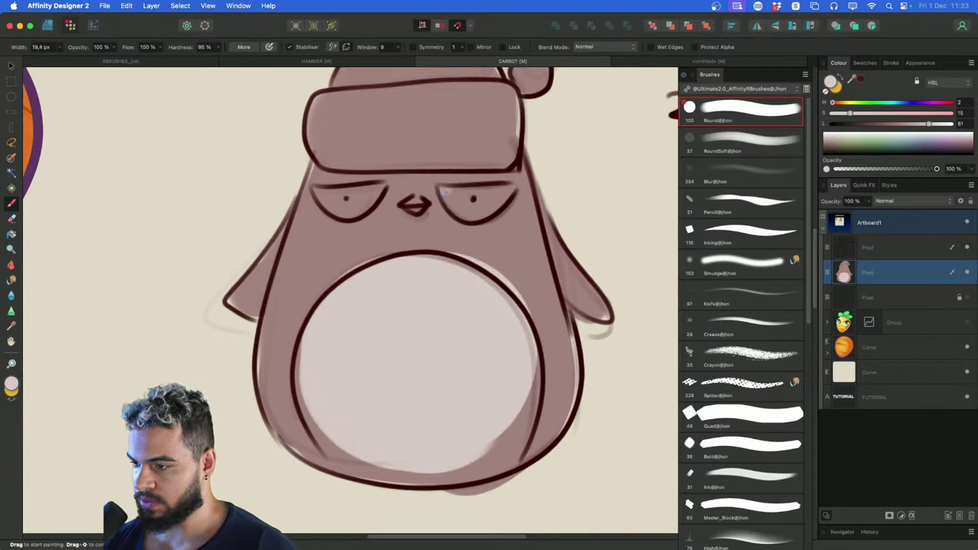
{"action": "left_click_drag", "start_coordinate": [448, 194], "coordinate": [470, 202]}
{"action": "key", "text": "bracketleft"}
{"action": "key", "text": "bracketleft"}
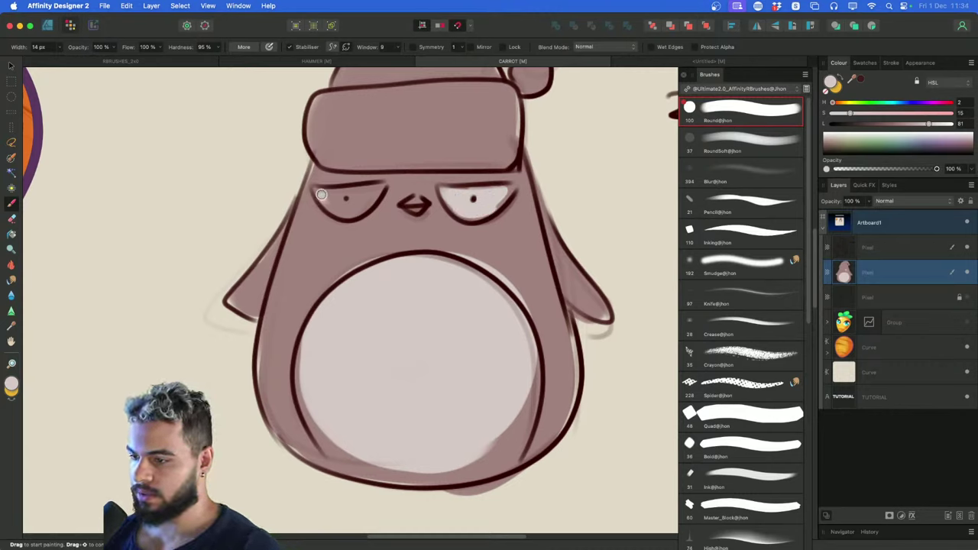
{"action": "left_click_drag", "start_coordinate": [355, 210], "coordinate": [346, 192]}
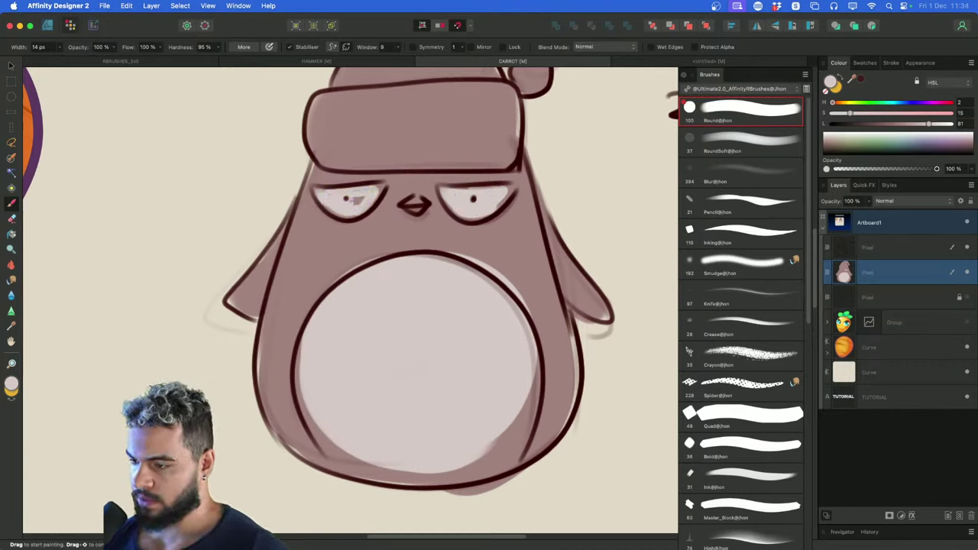
Fill the hat band with the pale tone, using a 28.2 px brush
{"action": "scroll", "coordinate": [376, 187], "scroll_direction": "down", "scroll_amount": 4}
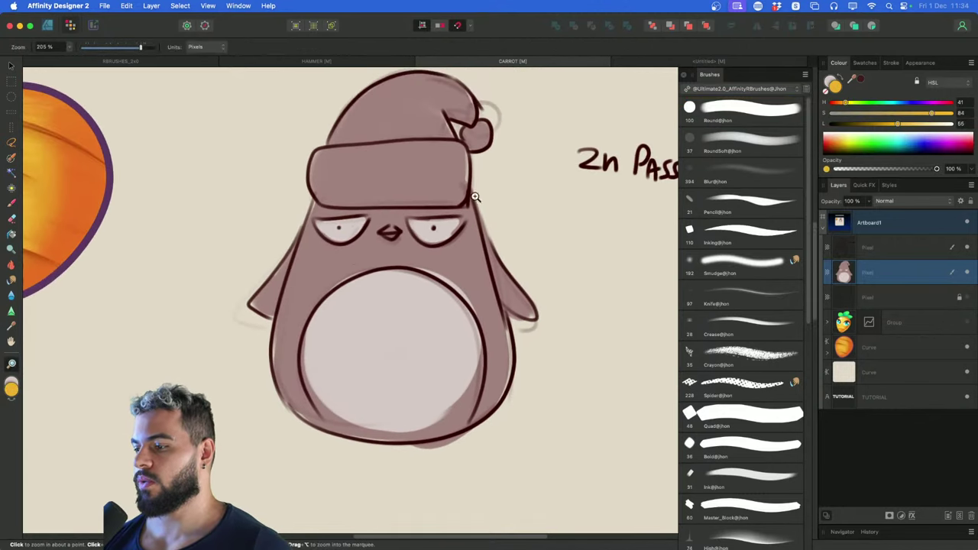
{"action": "mouse_move", "coordinate": [456, 149]}
{"action": "left_mouse_down"}
{"action": "mouse_move", "coordinate": [353, 147]}
{"action": "mouse_move", "coordinate": [315, 167]}
{"action": "mouse_move", "coordinate": [333, 179]}
{"action": "left_mouse_up"}
{"action": "left_click_drag", "start_coordinate": [419, 198], "coordinate": [458, 180]}
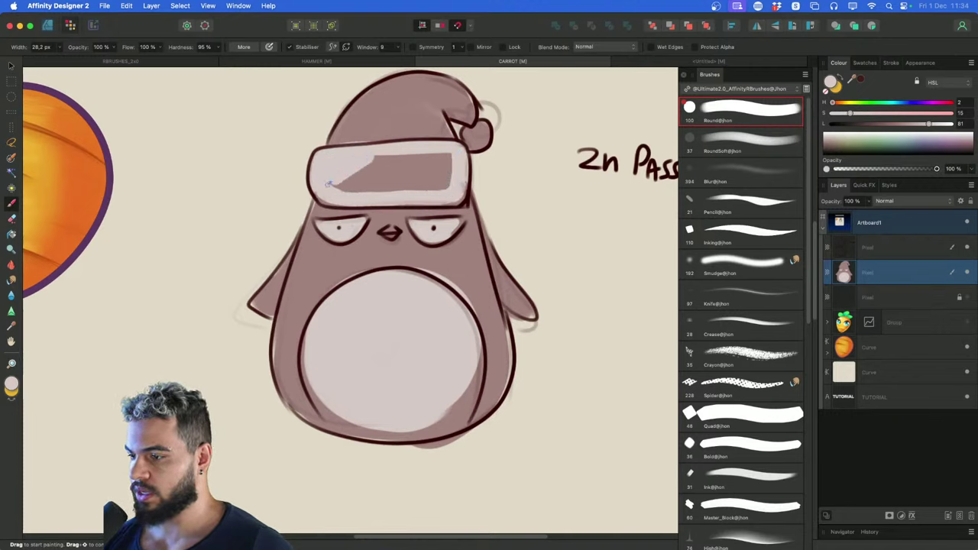
{"action": "mouse_move", "coordinate": [327, 184]}
{"action": "left_mouse_down"}
{"action": "mouse_move", "coordinate": [408, 154]}
{"action": "mouse_move", "coordinate": [389, 150]}
{"action": "mouse_move", "coordinate": [355, 188]}
{"action": "mouse_move", "coordinate": [449, 157]}
{"action": "left_mouse_up"}
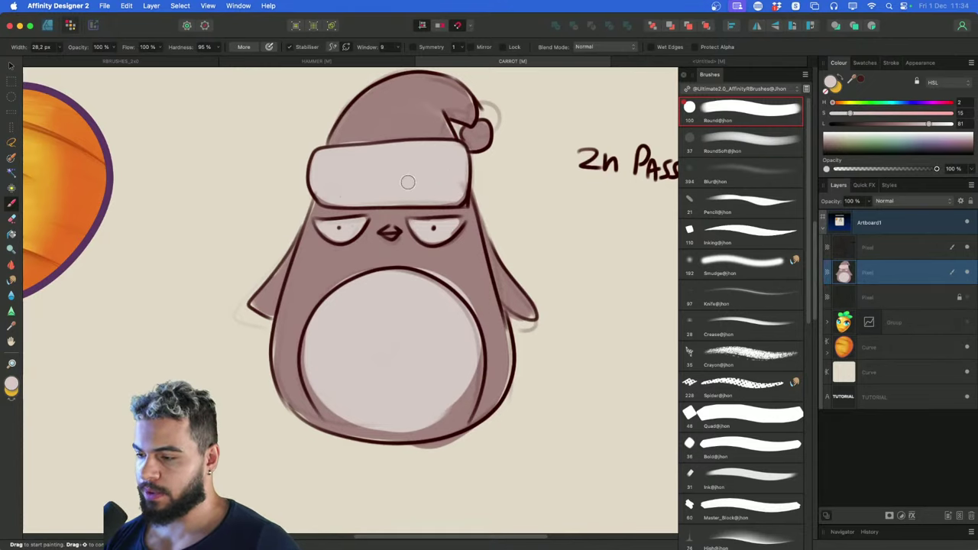
Break up the belly patch's right and lower edges into a speckled texture with the Spider smudge brush
{"action": "key", "text": "z"}
{"action": "mouse_move", "coordinate": [463, 246]}
{"action": "left_mouse_down"}
{"action": "mouse_move", "coordinate": [388, 275]}
{"action": "mouse_move", "coordinate": [460, 268]}
{"action": "left_mouse_up"}
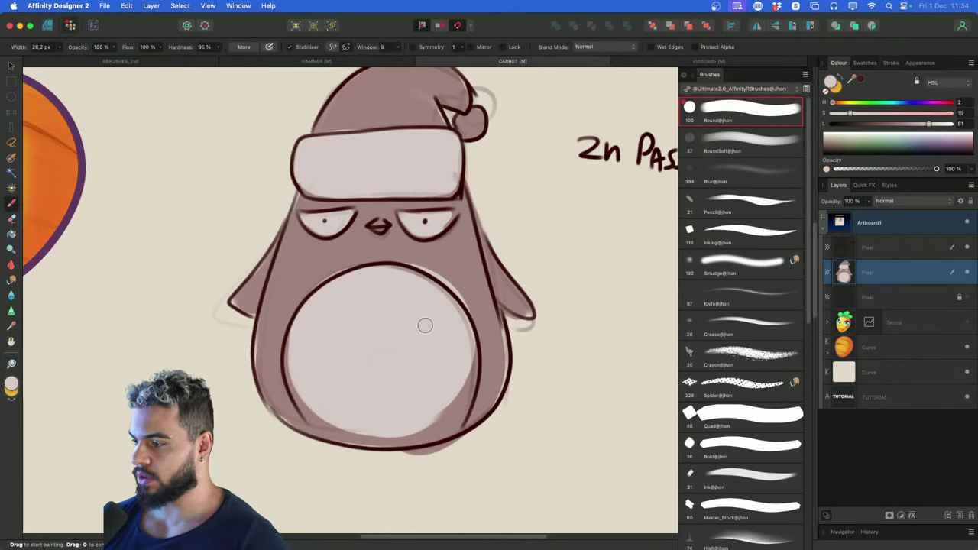
{"action": "left_click", "coordinate": [744, 380]}
{"action": "left_click_drag", "start_coordinate": [463, 282], "coordinate": [438, 304]}
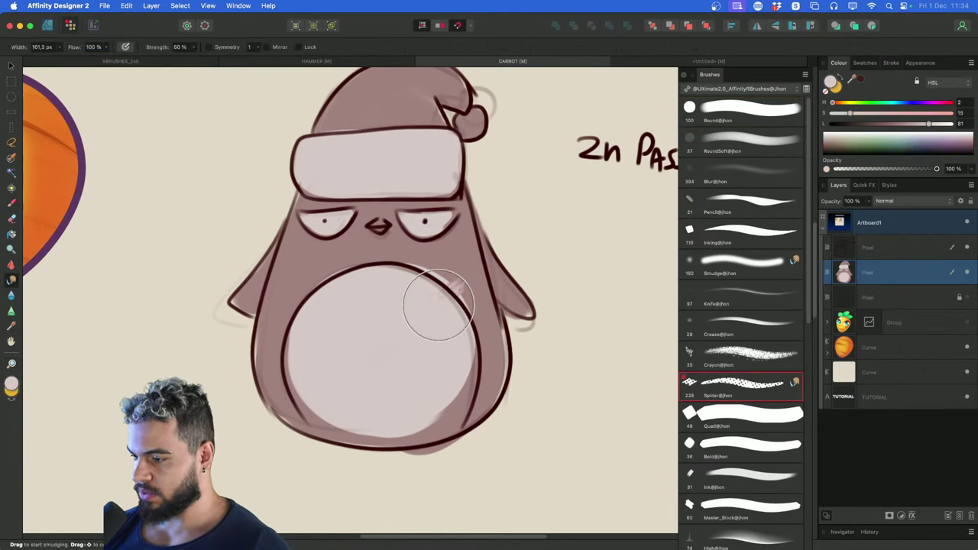
{"action": "scroll", "coordinate": [437, 306], "scroll_direction": "up", "scroll_amount": 2}
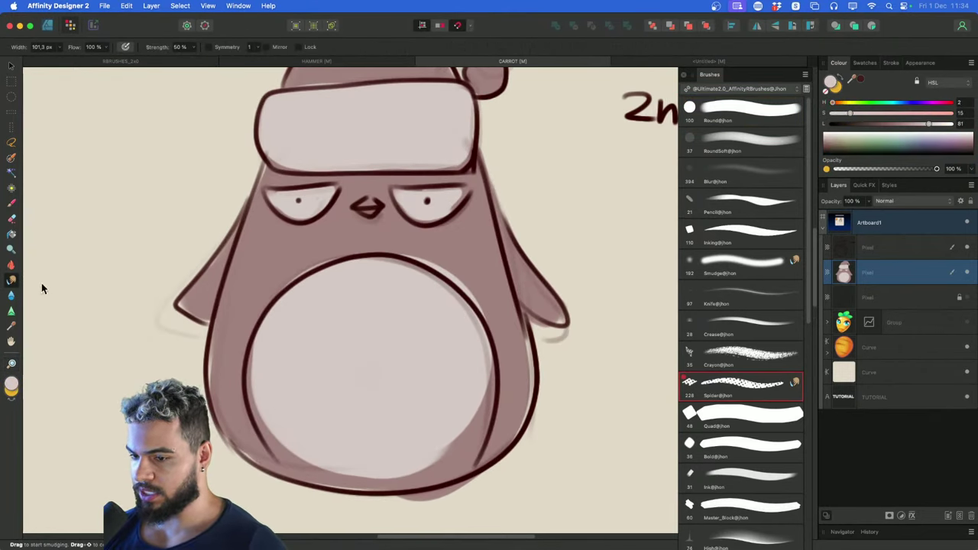
{"action": "key", "text": "]"}
{"action": "key", "text": "]"}
{"action": "key", "text": "]"}
{"action": "key", "text": "]"}
{"action": "mouse_move", "coordinate": [445, 289]}
{"action": "left_mouse_down"}
{"action": "mouse_move", "coordinate": [438, 283]}
{"action": "mouse_move", "coordinate": [459, 287]}
{"action": "mouse_move", "coordinate": [481, 313]}
{"action": "left_mouse_up"}
{"action": "mouse_move", "coordinate": [454, 348]}
{"action": "left_mouse_down"}
{"action": "mouse_move", "coordinate": [511, 343]}
{"action": "mouse_move", "coordinate": [516, 312]}
{"action": "left_mouse_up"}
{"action": "mouse_move", "coordinate": [514, 313]}
{"action": "left_mouse_down"}
{"action": "mouse_move", "coordinate": [520, 371]}
{"action": "mouse_move", "coordinate": [484, 413]}
{"action": "left_mouse_up"}
{"action": "left_click_drag", "start_coordinate": [445, 300], "coordinate": [454, 380]}
{"action": "mouse_move", "coordinate": [374, 284]}
{"action": "left_mouse_down"}
{"action": "mouse_move", "coordinate": [449, 250]}
{"action": "mouse_move", "coordinate": [404, 232]}
{"action": "mouse_move", "coordinate": [312, 247]}
{"action": "mouse_move", "coordinate": [315, 232]}
{"action": "mouse_move", "coordinate": [245, 280]}
{"action": "mouse_move", "coordinate": [226, 349]}
{"action": "mouse_move", "coordinate": [251, 295]}
{"action": "mouse_move", "coordinate": [222, 317]}
{"action": "mouse_move", "coordinate": [275, 388]}
{"action": "mouse_move", "coordinate": [251, 420]}
{"action": "mouse_move", "coordinate": [279, 448]}
{"action": "mouse_move", "coordinate": [331, 463]}
{"action": "mouse_move", "coordinate": [430, 431]}
{"action": "mouse_move", "coordinate": [480, 448]}
{"action": "mouse_move", "coordinate": [538, 398]}
{"action": "mouse_move", "coordinate": [506, 389]}
{"action": "left_mouse_up"}
Smudge the belly patch's left and upper edges into the body with a slightly smaller Spider brush
{"action": "key", "text": "["}
{"action": "key", "text": "["}
{"action": "key", "text": "["}
{"action": "scroll", "coordinate": [375, 439], "scroll_direction": "down", "scroll_amount": 2}
{"action": "scroll", "coordinate": [506, 389], "scroll_direction": "up", "scroll_amount": 4}
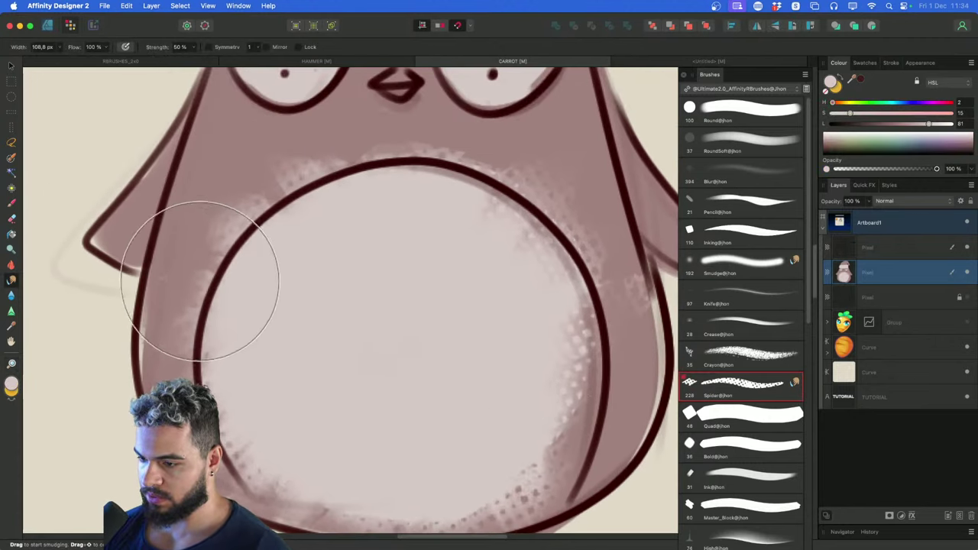
{"action": "mouse_move", "coordinate": [201, 280]}
{"action": "left_mouse_down"}
{"action": "mouse_move", "coordinate": [207, 241]}
{"action": "mouse_move", "coordinate": [277, 203]}
{"action": "mouse_move", "coordinate": [274, 184]}
{"action": "mouse_move", "coordinate": [329, 183]}
{"action": "mouse_move", "coordinate": [365, 157]}
{"action": "mouse_move", "coordinate": [320, 174]}
{"action": "mouse_move", "coordinate": [432, 159]}
{"action": "mouse_move", "coordinate": [384, 165]}
{"action": "mouse_move", "coordinate": [451, 190]}
{"action": "mouse_move", "coordinate": [494, 183]}
{"action": "mouse_move", "coordinate": [534, 201]}
{"action": "left_mouse_up"}
Try to smudge the fill around the beak and right eye with the Spider brush
{"action": "scroll", "coordinate": [528, 210], "scroll_direction": "down", "scroll_amount": 5}
{"action": "left_click_drag", "start_coordinate": [478, 297], "coordinate": [427, 375]}
{"action": "left_click_drag", "start_coordinate": [461, 159], "coordinate": [445, 201]}
{"action": "left_click_drag", "start_coordinate": [416, 256], "coordinate": [533, 215]}
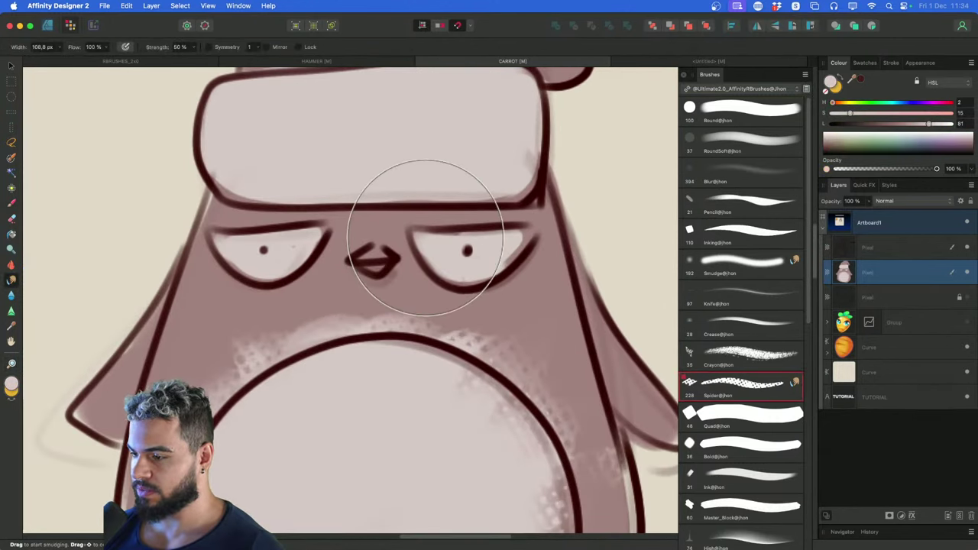
{"action": "left_click_drag", "start_coordinate": [511, 248], "coordinate": [516, 256]}
{"action": "key", "text": "super+z"}
{"action": "key", "text": "["}
{"action": "key", "text": "["}
{"action": "key", "text": "["}
{"action": "key", "text": "["}
{"action": "key", "text": "["}
{"action": "key", "text": "["}
{"action": "key", "text": "["}
{"action": "key", "text": "["}
{"action": "key", "text": "["}
{"action": "key", "text": "["}
{"action": "key", "text": "["}
{"action": "key", "text": "["}
{"action": "key", "text": "["}
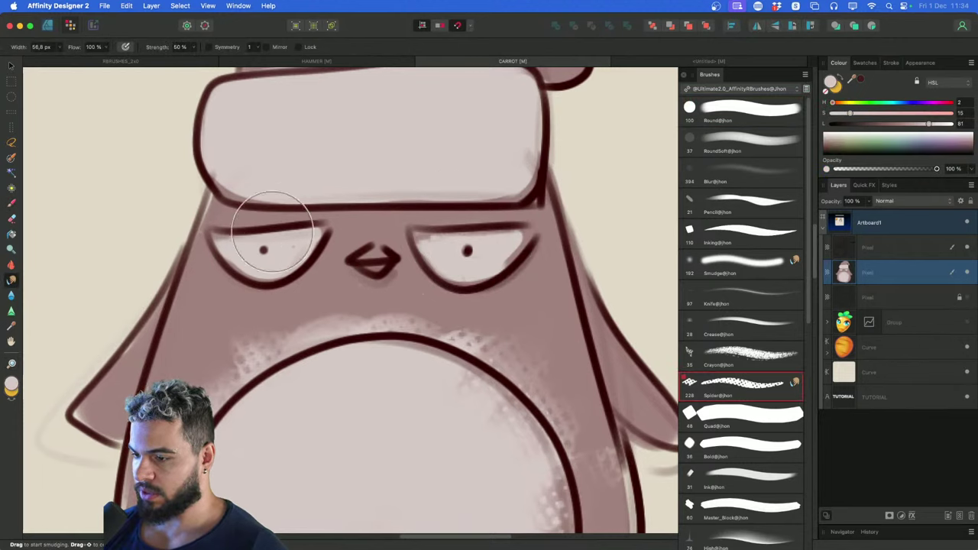
{"action": "key", "text": "z"}
{"action": "scroll", "coordinate": [359, 345], "scroll_direction": "down", "scroll_amount": 5}
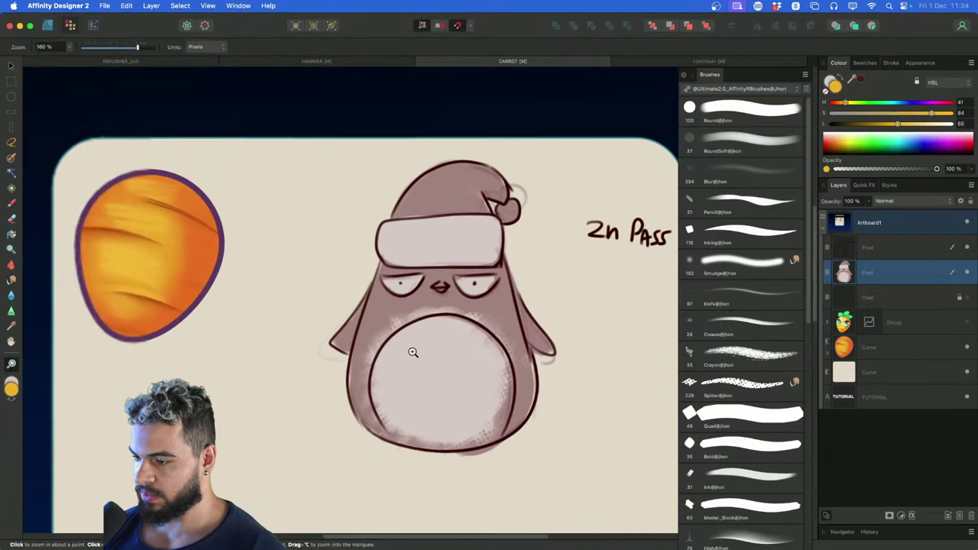
{"action": "left_click_drag", "start_coordinate": [475, 258], "coordinate": [542, 207]}
{"action": "left_click_drag", "start_coordinate": [565, 249], "coordinate": [522, 196]}
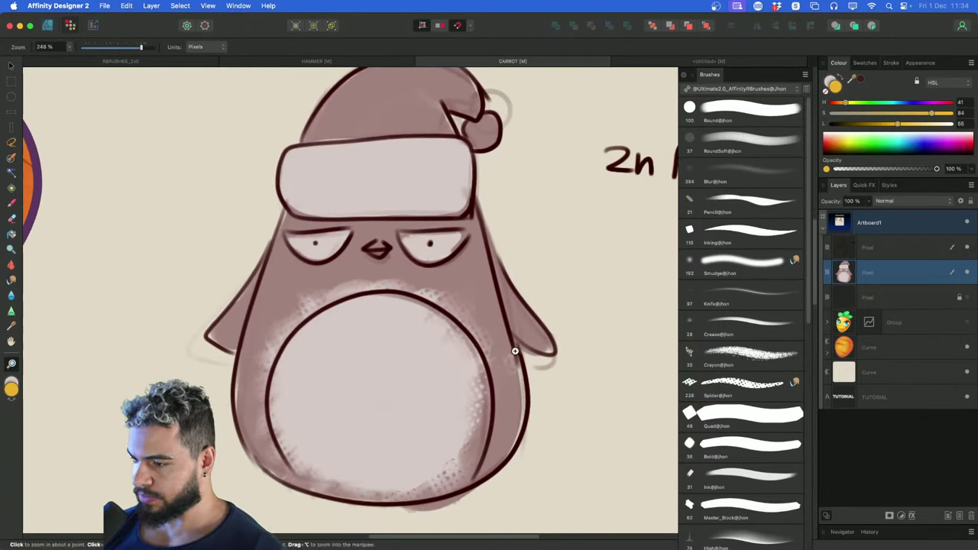
{"action": "scroll", "coordinate": [515, 350], "scroll_direction": "down", "scroll_amount": 6}
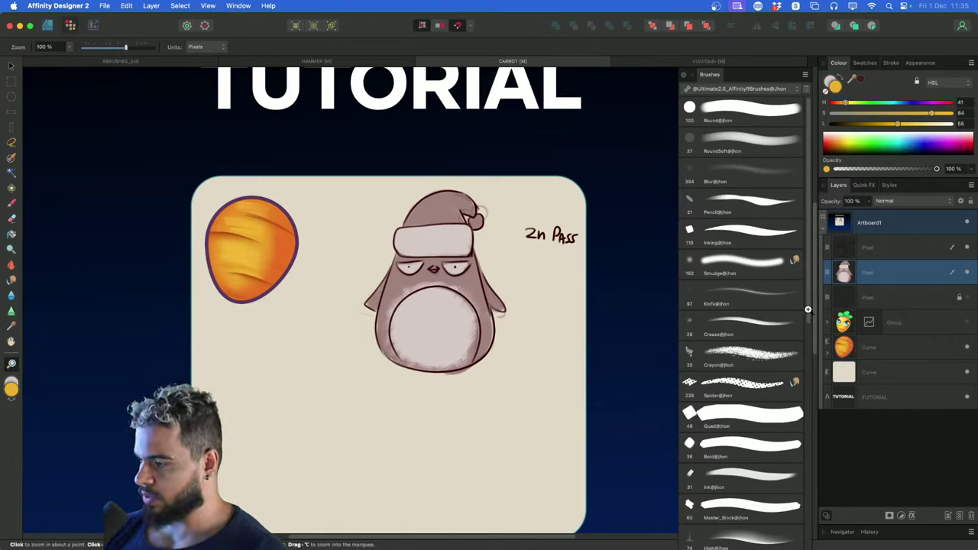
Add a new pixel layer above the penguin's colour layer and get the Paint Brush ready over the empty area below the carrot
{"action": "scroll", "coordinate": [806, 308], "scroll_direction": "down", "scroll_amount": 8}
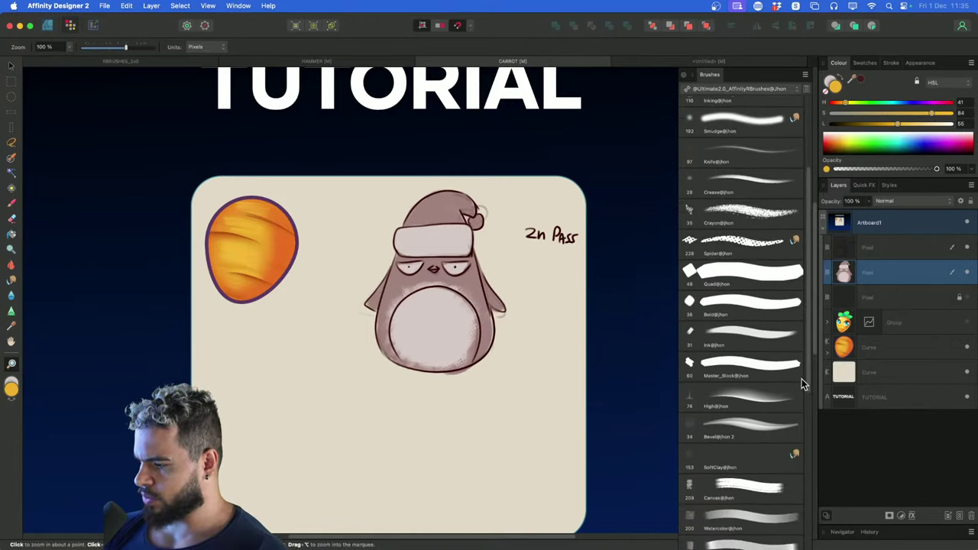
{"action": "scroll", "coordinate": [799, 411], "scroll_direction": "down", "scroll_amount": 2}
{"action": "left_click", "coordinate": [742, 236]}
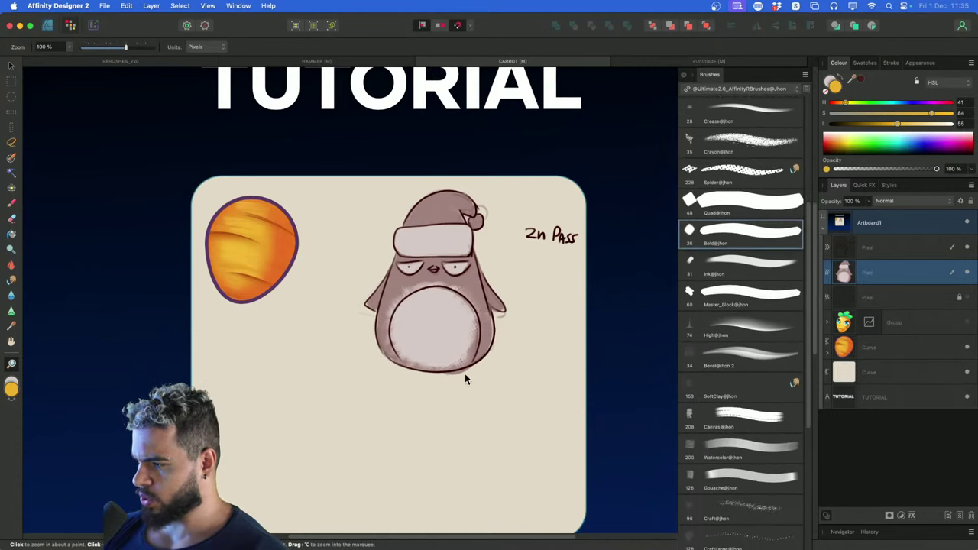
{"action": "key", "text": "b"}
{"action": "key", "text": "z"}
{"action": "mouse_move", "coordinate": [264, 412]}
{"action": "left_mouse_down"}
{"action": "mouse_move", "coordinate": [365, 373]}
{"action": "mouse_move", "coordinate": [401, 334]}
{"action": "left_mouse_up"}
{"action": "key", "text": "super+shift+n"}
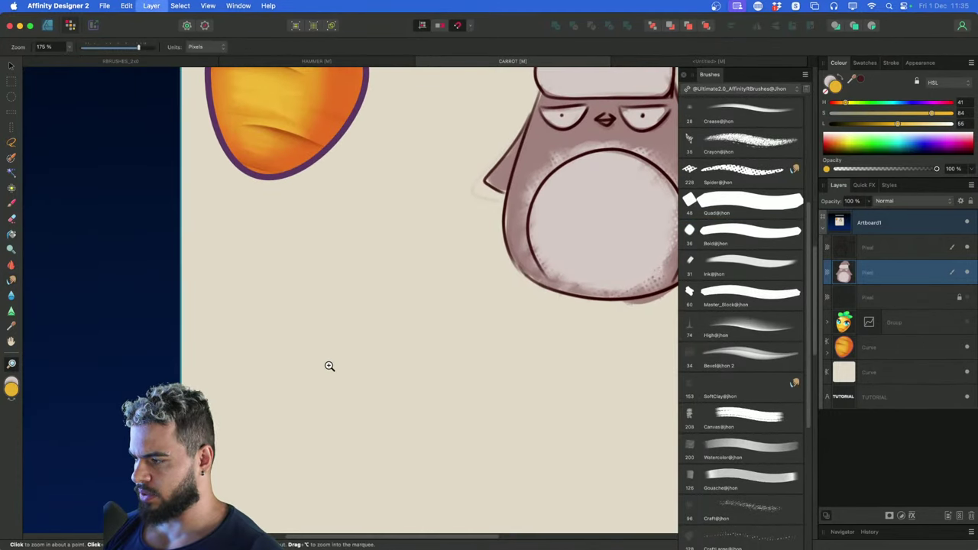
{"action": "left_click", "coordinate": [274, 372]}
{"action": "key", "text": "b"}
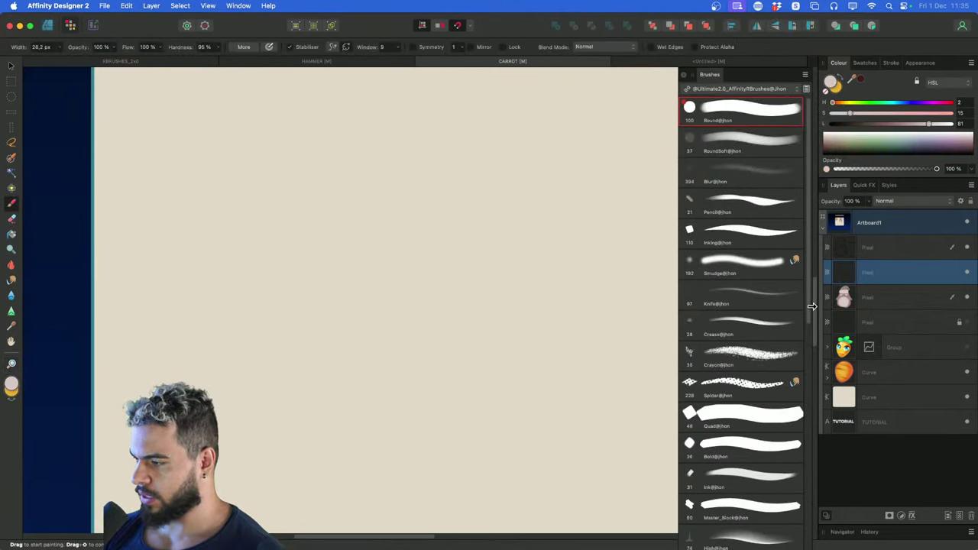
Look through the remaining brushes of the set and switch to Chrome to view the brush overview on the Vectorize page
{"action": "mouse_move", "coordinate": [808, 308]}
{"action": "left_mouse_down"}
{"action": "mouse_move", "coordinate": [787, 476]}
{"action": "mouse_move", "coordinate": [792, 538]}
{"action": "left_mouse_up"}
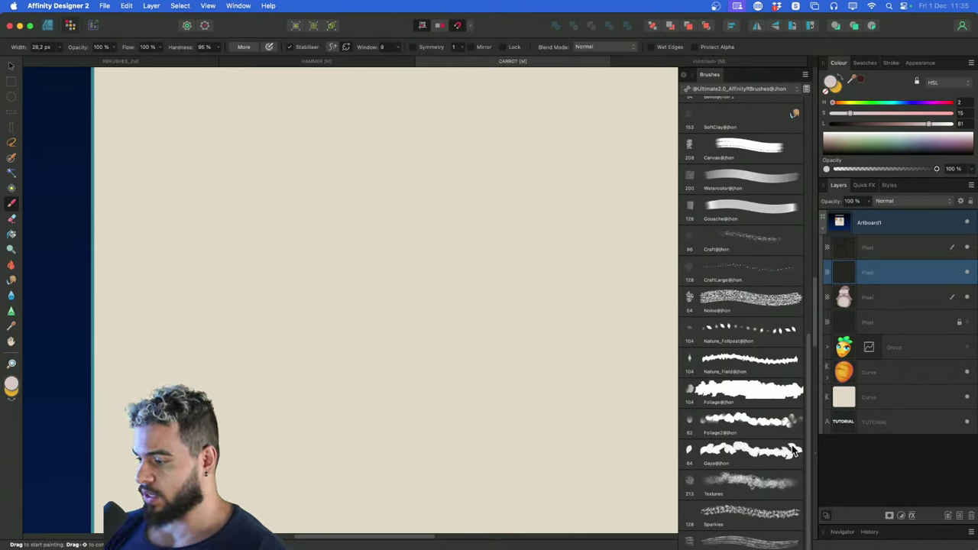
{"action": "mouse_move", "coordinate": [609, 548]}
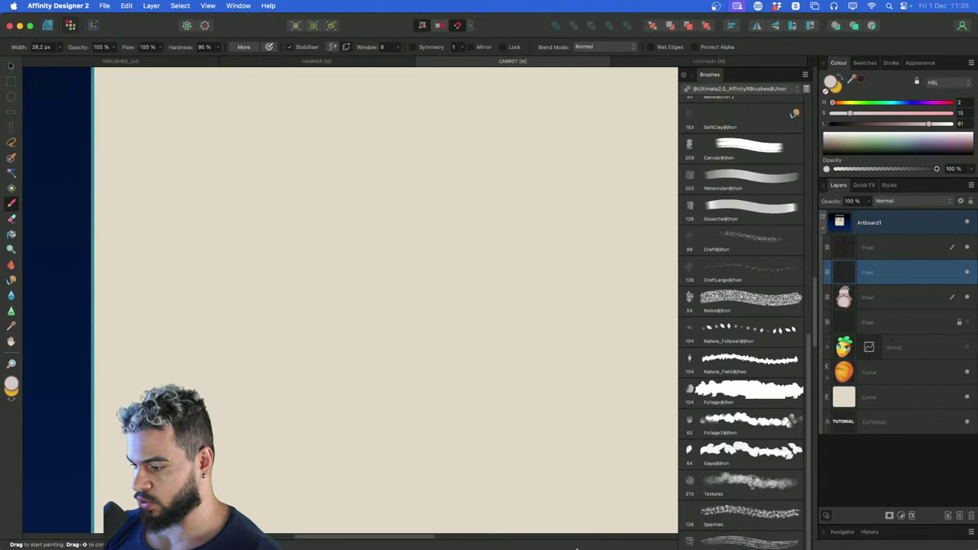
{"action": "left_click", "coordinate": [594, 541]}
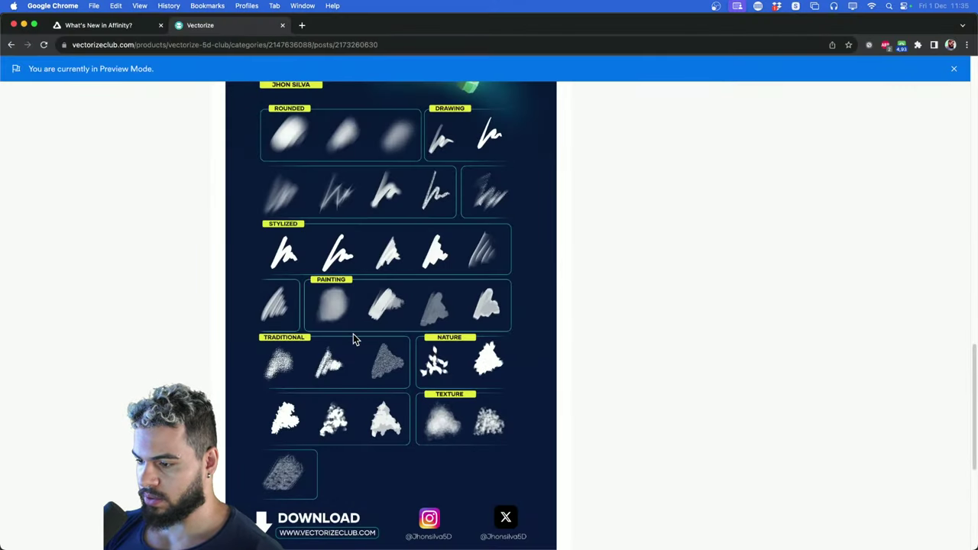
Examine the rest of the brush overview, switch back to Affinity Designer 2 and select the Gaya@jhon brush
{"action": "scroll", "coordinate": [298, 397], "scroll_direction": "down", "scroll_amount": 1}
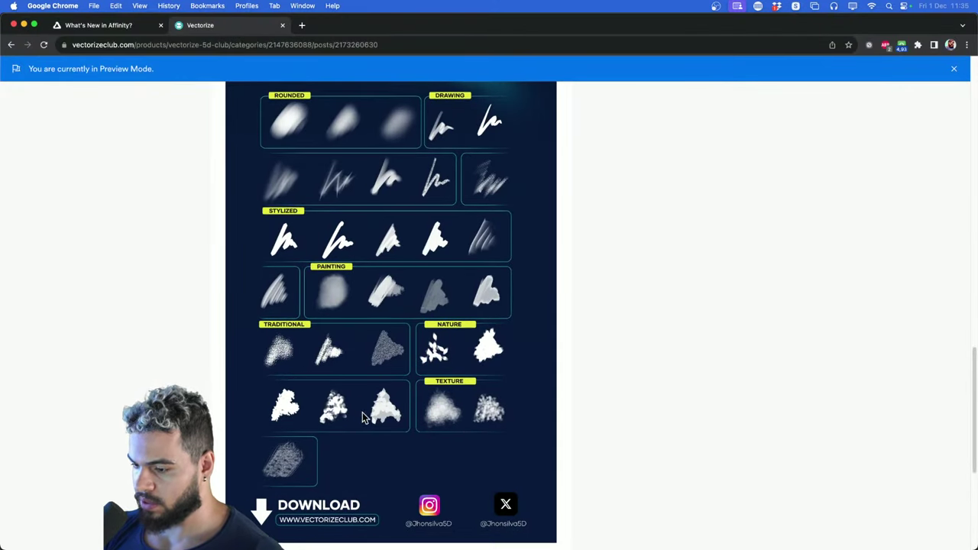
{"action": "scroll", "coordinate": [374, 413], "scroll_direction": "down", "scroll_amount": 1}
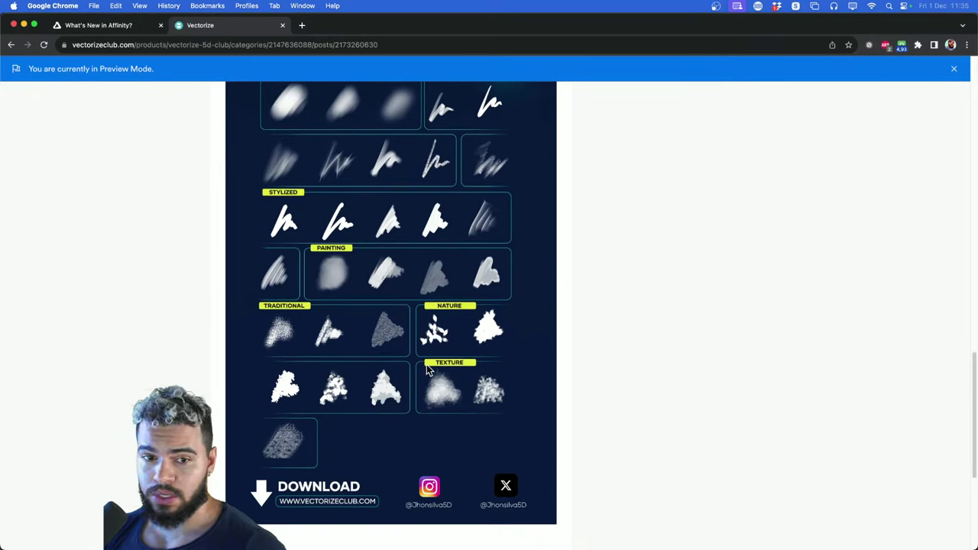
{"action": "key", "text": "super+Tab"}
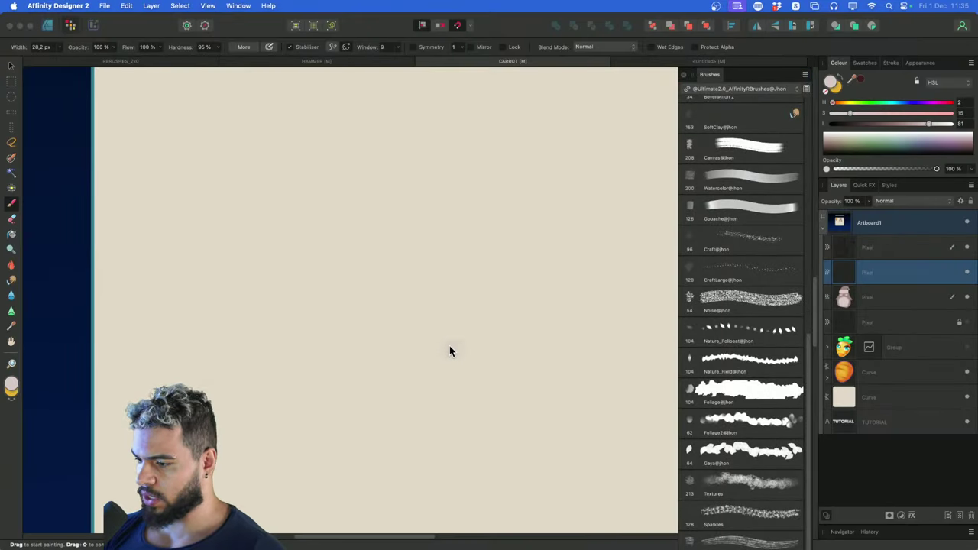
{"action": "left_click_drag", "start_coordinate": [504, 327], "coordinate": [485, 328]}
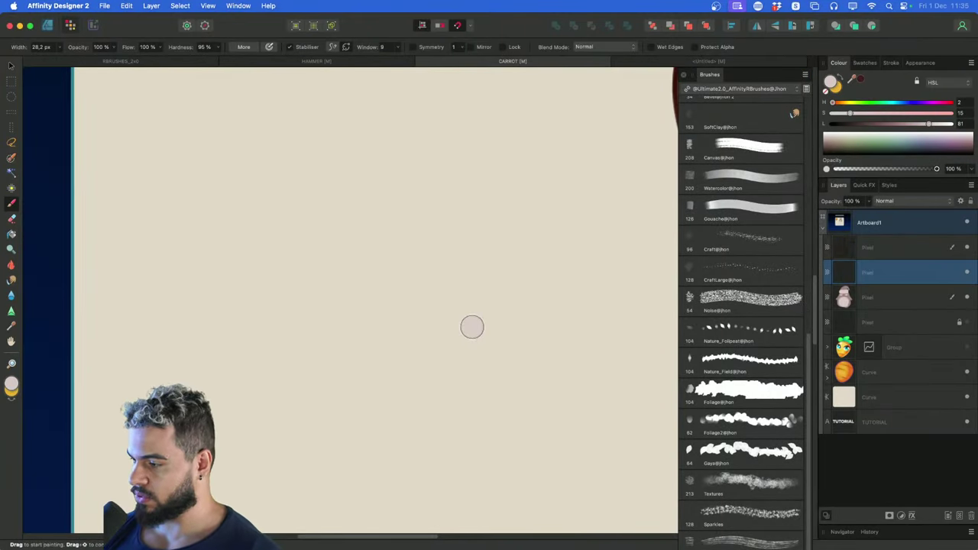
{"action": "scroll", "coordinate": [473, 327], "scroll_direction": "right", "scroll_amount": 4}
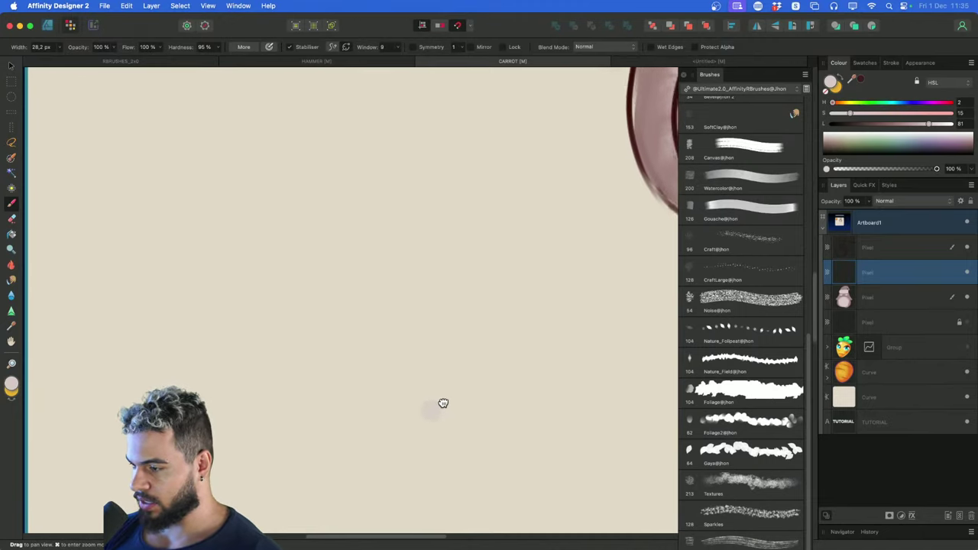
{"action": "scroll", "coordinate": [482, 353], "scroll_direction": "left", "scroll_amount": 2}
{"action": "left_click", "coordinate": [762, 403]}
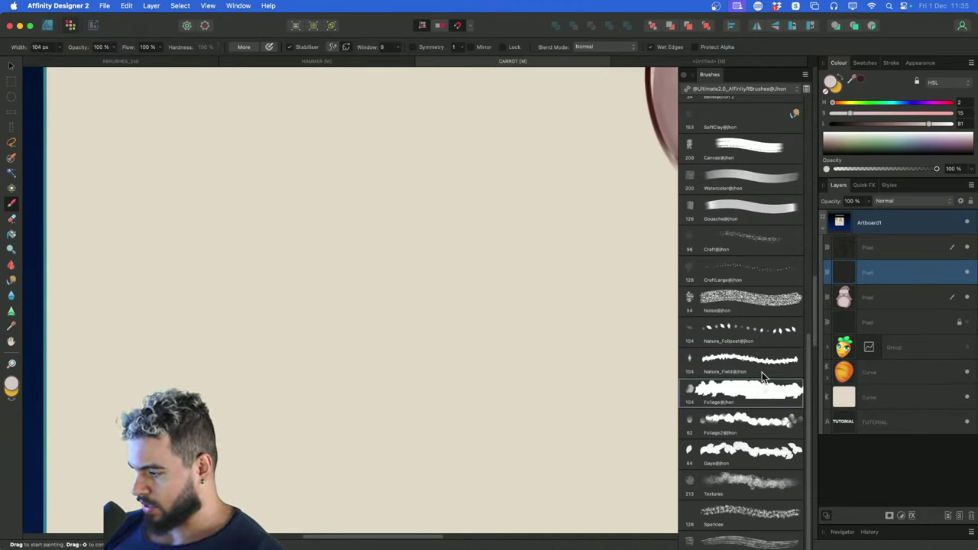
{"action": "left_click", "coordinate": [764, 445]}
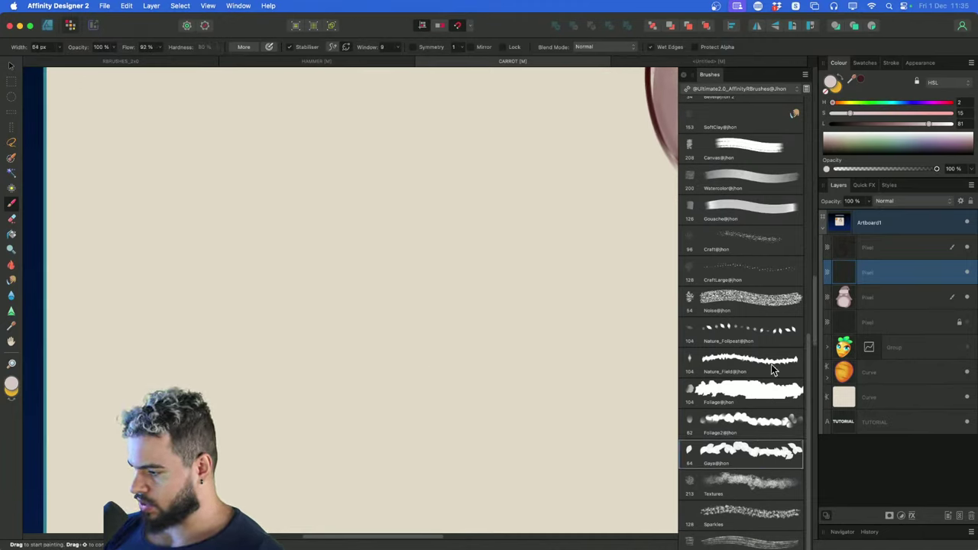
Paint a wide leafy bush in green (HSL 115, 53, 47) below the carrot with the Gaya@jhon brush enlarged to about 97 px
{"action": "left_click", "coordinate": [905, 131]}
{"action": "mouse_move", "coordinate": [388, 295]}
{"action": "left_mouse_down"}
{"action": "mouse_move", "coordinate": [382, 287]}
{"action": "mouse_move", "coordinate": [405, 252]}
{"action": "left_mouse_up"}
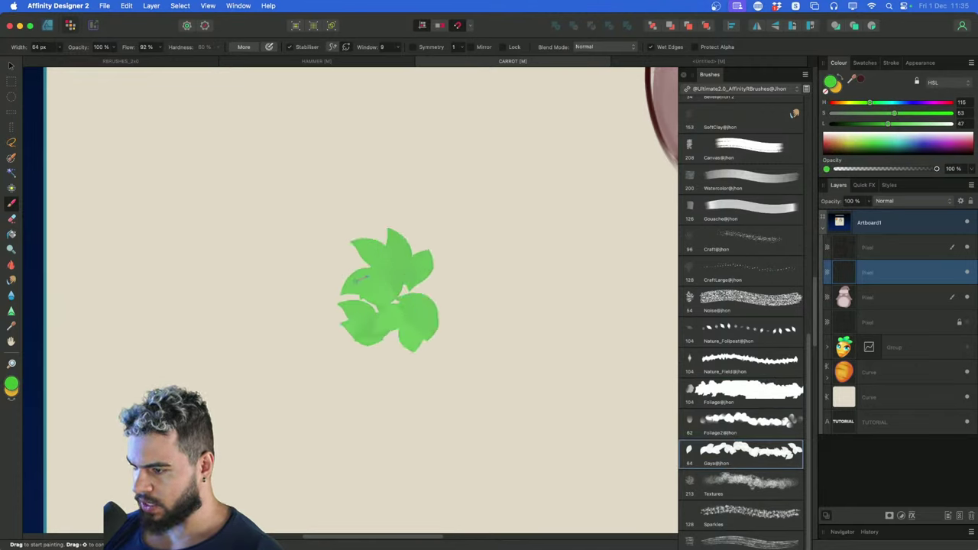
{"action": "mouse_move", "coordinate": [363, 279]}
{"action": "left_mouse_down"}
{"action": "mouse_move", "coordinate": [385, 303]}
{"action": "mouse_move", "coordinate": [396, 284]}
{"action": "mouse_move", "coordinate": [294, 287]}
{"action": "mouse_move", "coordinate": [293, 322]}
{"action": "mouse_move", "coordinate": [403, 306]}
{"action": "mouse_move", "coordinate": [398, 256]}
{"action": "mouse_move", "coordinate": [197, 279]}
{"action": "mouse_move", "coordinate": [206, 299]}
{"action": "mouse_move", "coordinate": [409, 323]}
{"action": "mouse_move", "coordinate": [531, 310]}
{"action": "mouse_move", "coordinate": [458, 285]}
{"action": "mouse_move", "coordinate": [443, 254]}
{"action": "mouse_move", "coordinate": [402, 233]}
{"action": "mouse_move", "coordinate": [322, 246]}
{"action": "mouse_move", "coordinate": [273, 233]}
{"action": "mouse_move", "coordinate": [335, 213]}
{"action": "mouse_move", "coordinate": [375, 224]}
{"action": "mouse_move", "coordinate": [449, 218]}
{"action": "mouse_move", "coordinate": [458, 321]}
{"action": "left_mouse_up"}
{"action": "key", "text": "z"}
{"action": "mouse_move", "coordinate": [460, 318]}
{"action": "left_mouse_down"}
{"action": "mouse_move", "coordinate": [265, 384]}
{"action": "mouse_move", "coordinate": [227, 368]}
{"action": "left_mouse_up"}
{"action": "key", "text": "b"}
{"action": "mouse_move", "coordinate": [395, 306]}
{"action": "left_mouse_down"}
{"action": "mouse_move", "coordinate": [356, 350]}
{"action": "mouse_move", "coordinate": [389, 269]}
{"action": "mouse_move", "coordinate": [358, 312]}
{"action": "mouse_move", "coordinate": [383, 313]}
{"action": "mouse_move", "coordinate": [268, 338]}
{"action": "mouse_move", "coordinate": [477, 325]}
{"action": "mouse_move", "coordinate": [364, 263]}
{"action": "mouse_move", "coordinate": [450, 344]}
{"action": "mouse_move", "coordinate": [362, 241]}
{"action": "mouse_move", "coordinate": [318, 373]}
{"action": "mouse_move", "coordinate": [461, 282]}
{"action": "mouse_move", "coordinate": [242, 320]}
{"action": "mouse_move", "coordinate": [299, 339]}
{"action": "mouse_move", "coordinate": [287, 351]}
{"action": "mouse_move", "coordinate": [488, 372]}
{"action": "mouse_move", "coordinate": [486, 323]}
{"action": "mouse_move", "coordinate": [467, 321]}
{"action": "mouse_move", "coordinate": [430, 251]}
{"action": "mouse_move", "coordinate": [318, 345]}
{"action": "mouse_move", "coordinate": [391, 368]}
{"action": "mouse_move", "coordinate": [494, 370]}
{"action": "mouse_move", "coordinate": [447, 376]}
{"action": "mouse_move", "coordinate": [468, 325]}
{"action": "left_mouse_up"}
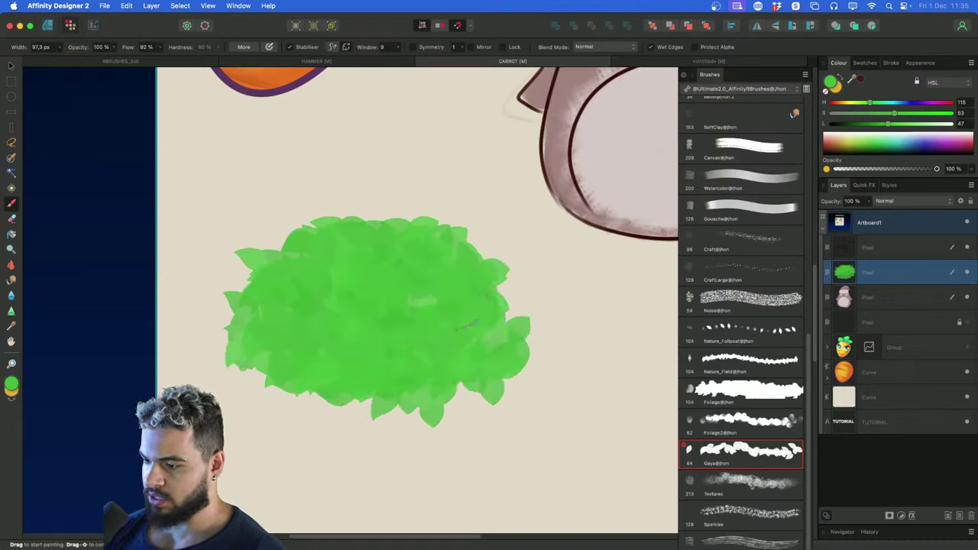
{"action": "mouse_move", "coordinate": [245, 356]}
{"action": "left_mouse_down"}
{"action": "mouse_move", "coordinate": [371, 385]}
{"action": "mouse_move", "coordinate": [478, 377]}
{"action": "mouse_move", "coordinate": [445, 273]}
{"action": "left_mouse_up"}
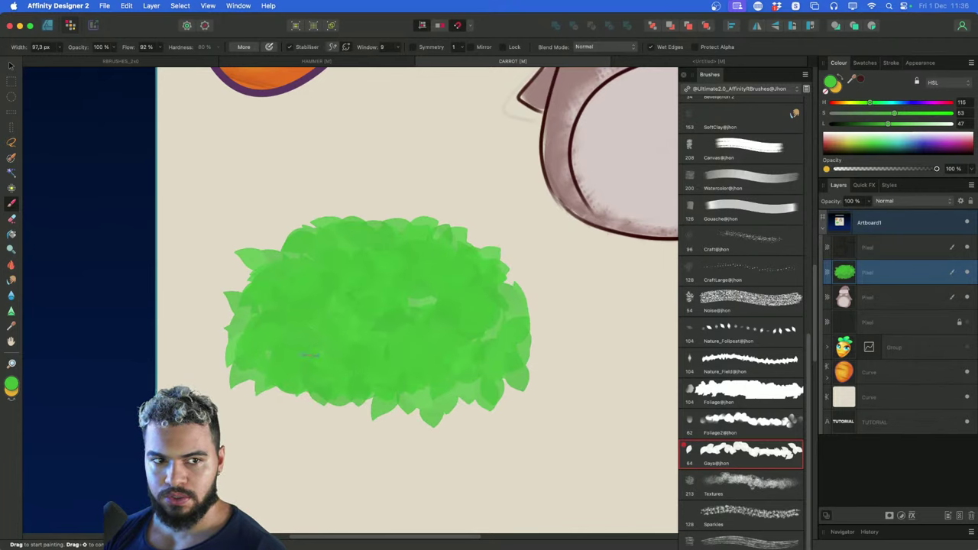
{"action": "left_click_drag", "start_coordinate": [310, 355], "coordinate": [359, 391]}
{"action": "left_click_drag", "start_coordinate": [401, 425], "coordinate": [546, 430]}
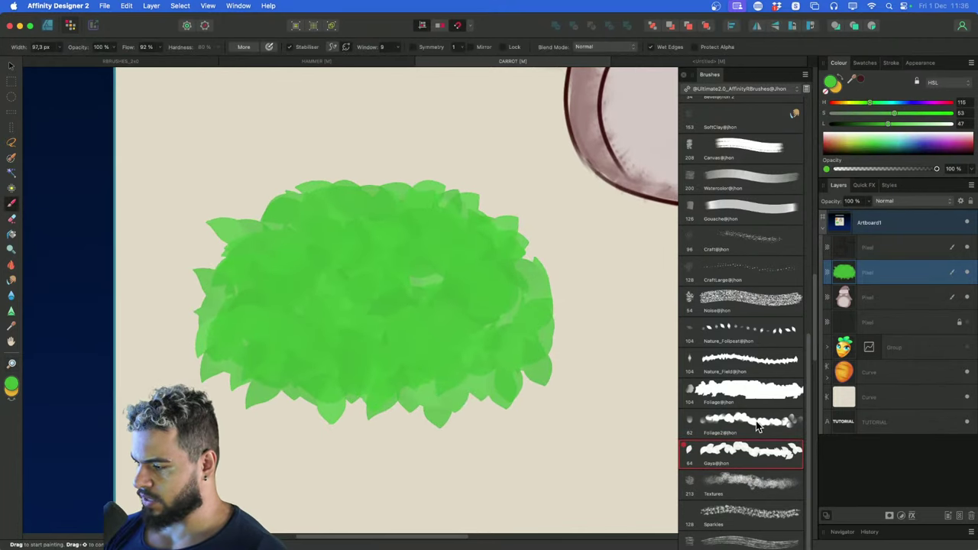
Enable Protect Alpha and shade the bush's lower half in dark green (HSL 115, 53, 26) with the brush enlarged to 148 px
{"action": "left_click", "coordinate": [864, 125]}
{"action": "mouse_move", "coordinate": [223, 332]}
{"action": "left_mouse_down"}
{"action": "mouse_move", "coordinate": [373, 392]}
{"action": "mouse_move", "coordinate": [500, 355]}
{"action": "mouse_move", "coordinate": [236, 368]}
{"action": "mouse_move", "coordinate": [449, 403]}
{"action": "mouse_move", "coordinate": [498, 396]}
{"action": "left_mouse_up"}
{"action": "key", "text": "super+z"}
{"action": "key", "text": "super+z"}
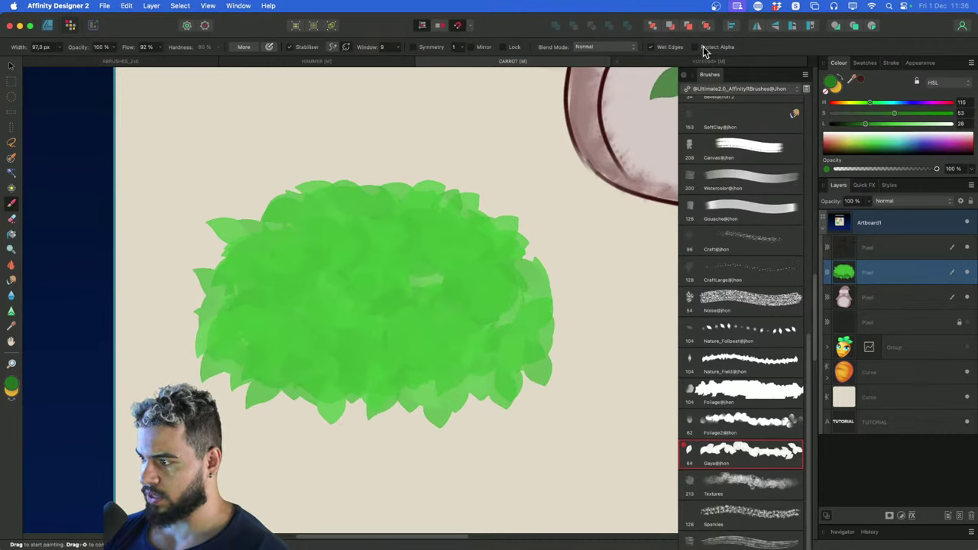
{"action": "left_click", "coordinate": [702, 47]}
{"action": "mouse_move", "coordinate": [201, 307]}
{"action": "left_mouse_down"}
{"action": "mouse_move", "coordinate": [194, 338]}
{"action": "mouse_move", "coordinate": [246, 382]}
{"action": "left_mouse_up"}
{"action": "key", "text": "bracketright"}
{"action": "key", "text": "bracketright"}
{"action": "key", "text": "bracketright"}
{"action": "mouse_move", "coordinate": [211, 336]}
{"action": "left_mouse_down"}
{"action": "mouse_move", "coordinate": [262, 382]}
{"action": "mouse_move", "coordinate": [555, 377]}
{"action": "mouse_move", "coordinate": [382, 365]}
{"action": "mouse_move", "coordinate": [217, 336]}
{"action": "mouse_move", "coordinate": [604, 367]}
{"action": "mouse_move", "coordinate": [211, 376]}
{"action": "mouse_move", "coordinate": [555, 384]}
{"action": "left_mouse_up"}
{"action": "key", "text": "super+space"}
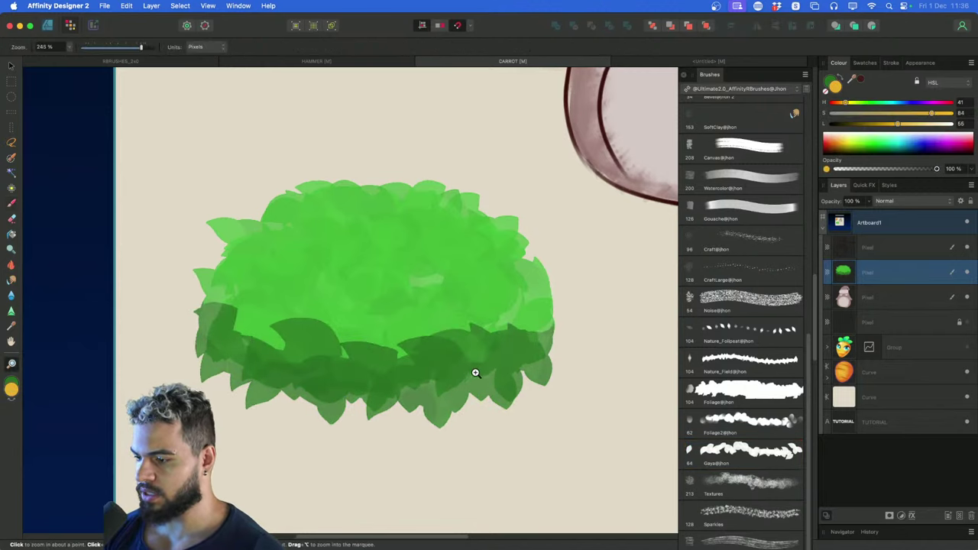
{"action": "mouse_move", "coordinate": [474, 373]}
{"action": "left_mouse_down"}
{"action": "mouse_move", "coordinate": [448, 390]}
{"action": "mouse_move", "coordinate": [375, 347]}
{"action": "mouse_move", "coordinate": [461, 304]}
{"action": "left_mouse_up"}
{"action": "mouse_move", "coordinate": [344, 254]}
{"action": "left_mouse_down"}
{"action": "mouse_move", "coordinate": [330, 268]}
{"action": "mouse_move", "coordinate": [378, 292]}
{"action": "left_mouse_up"}
{"action": "key", "text": "super+z"}
{"action": "key", "text": "super+z"}
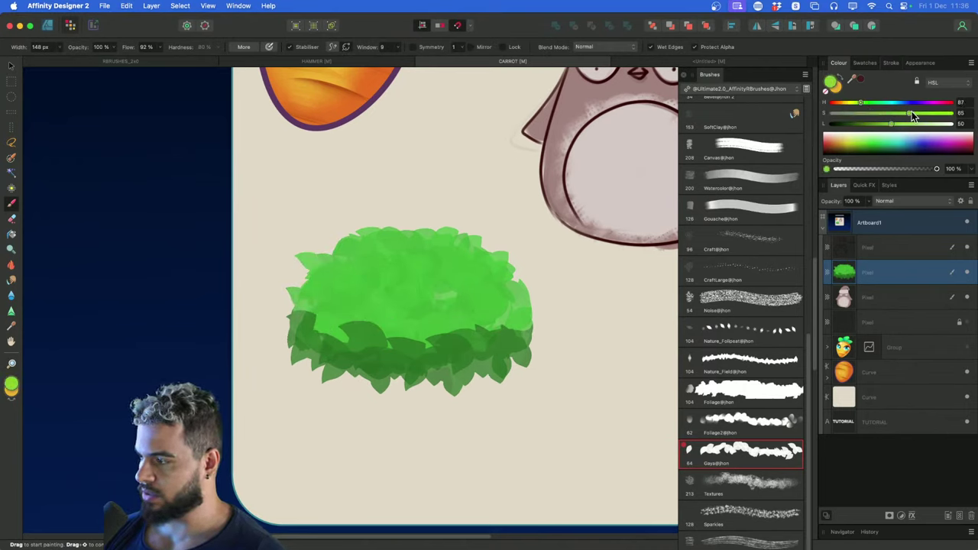
Paint yellow-green highlights (HSL 87, 67, 50) over the bush's upper half, reducing the brush to about 77 px
{"action": "left_click_drag", "start_coordinate": [912, 113], "coordinate": [913, 114]}
{"action": "mouse_move", "coordinate": [371, 254]}
{"action": "left_mouse_down"}
{"action": "mouse_move", "coordinate": [408, 247]}
{"action": "mouse_move", "coordinate": [399, 296]}
{"action": "left_mouse_up"}
{"action": "key", "text": "bracketleft"}
{"action": "key", "text": "bracketleft"}
{"action": "key", "text": "bracketleft"}
{"action": "key", "text": "bracketleft"}
{"action": "mouse_move", "coordinate": [328, 269]}
{"action": "left_mouse_down"}
{"action": "mouse_move", "coordinate": [346, 294]}
{"action": "mouse_move", "coordinate": [439, 252]}
{"action": "mouse_move", "coordinate": [366, 302]}
{"action": "left_mouse_up"}
{"action": "mouse_move", "coordinate": [440, 283]}
{"action": "left_mouse_down"}
{"action": "mouse_move", "coordinate": [390, 264]}
{"action": "mouse_move", "coordinate": [372, 286]}
{"action": "mouse_move", "coordinate": [462, 291]}
{"action": "mouse_move", "coordinate": [398, 243]}
{"action": "left_mouse_up"}
{"action": "left_click_drag", "start_coordinate": [467, 254], "coordinate": [490, 275]}
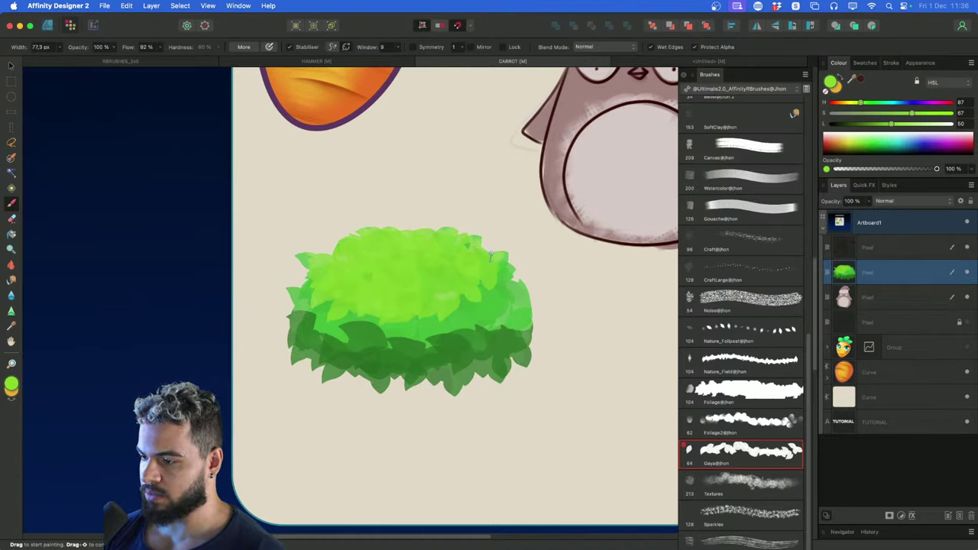
{"action": "left_click_drag", "start_coordinate": [336, 307], "coordinate": [361, 317]}
Switch to the Smudge Brush Tool and select the Foliage@jhon brush for it
{"action": "key", "text": "z"}
{"action": "left_click_drag", "start_coordinate": [468, 327], "coordinate": [501, 350]}
{"action": "key", "text": "r"}
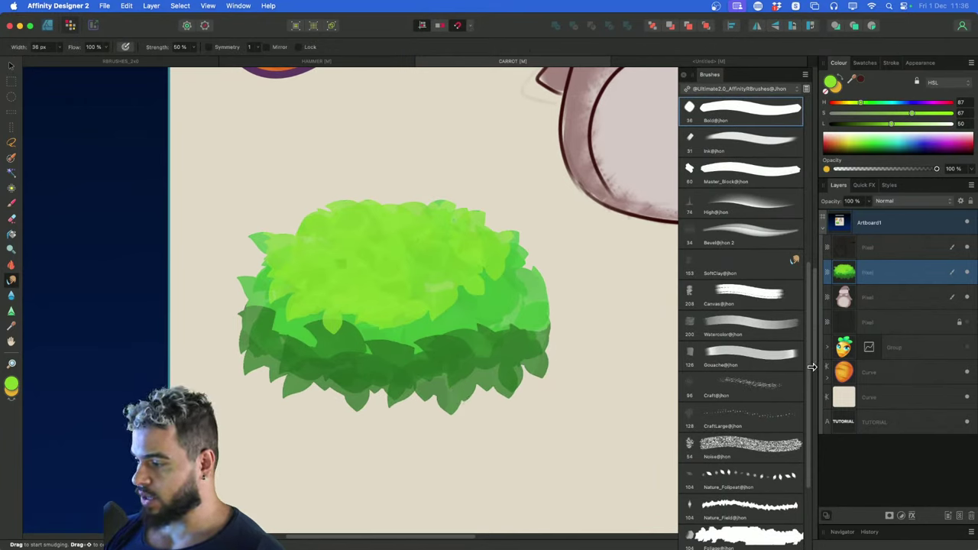
{"action": "scroll", "coordinate": [811, 366], "scroll_direction": "down", "scroll_amount": 5}
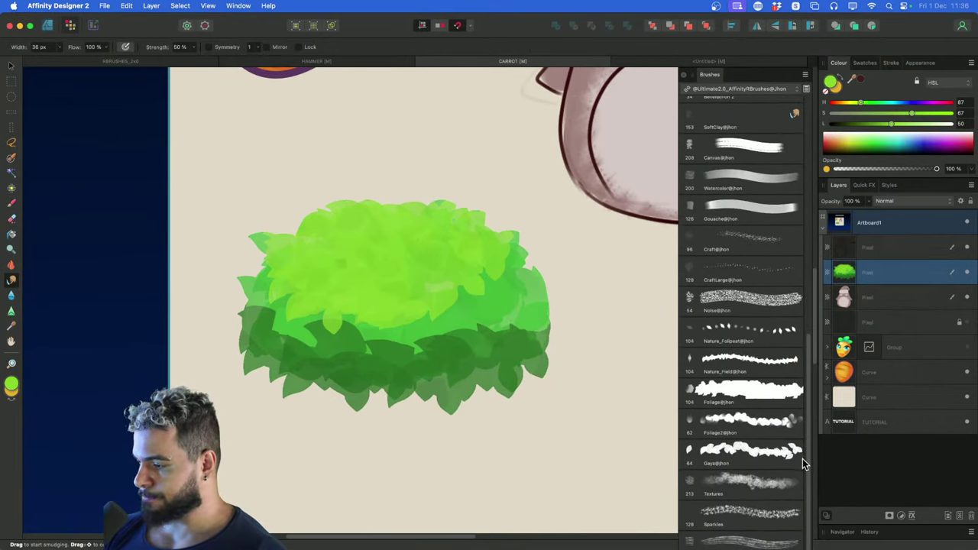
{"action": "scroll", "coordinate": [801, 356], "scroll_direction": "up", "scroll_amount": 5}
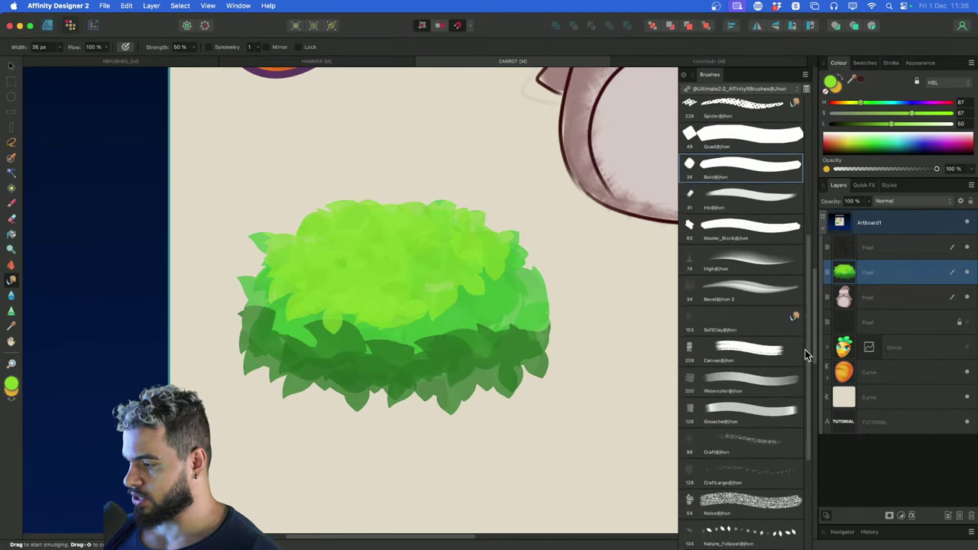
{"action": "scroll", "coordinate": [806, 367], "scroll_direction": "down", "scroll_amount": 5}
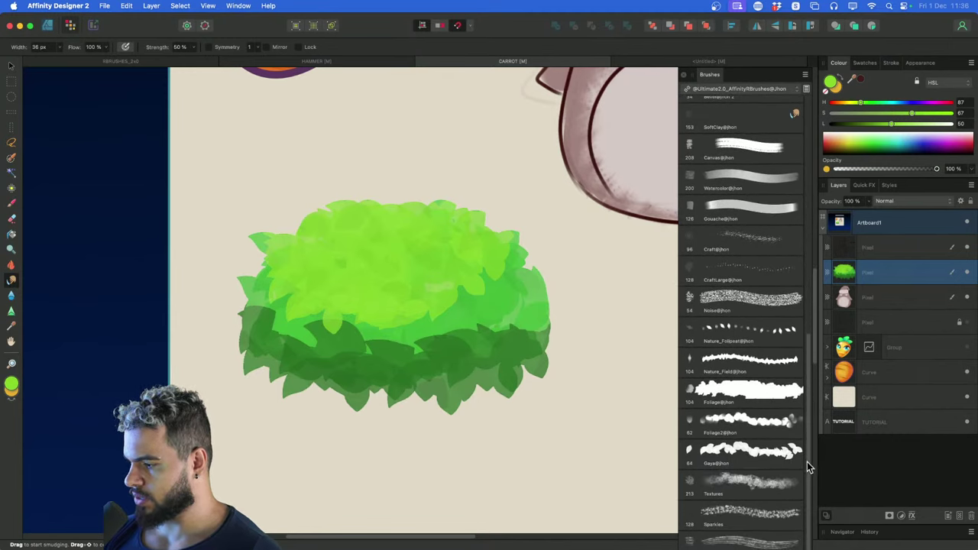
{"action": "left_click", "coordinate": [762, 392]}
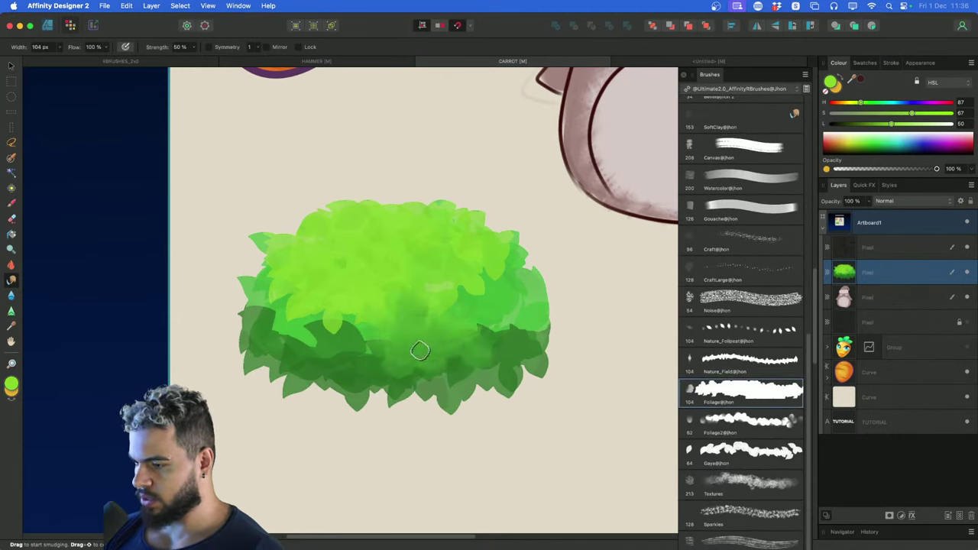
Try to smudge the seam between the bush's light and dark leaves with the Foliage@jhon brush
{"action": "mouse_move", "coordinate": [419, 349]}
{"action": "left_mouse_down"}
{"action": "mouse_move", "coordinate": [437, 321]}
{"action": "mouse_move", "coordinate": [412, 354]}
{"action": "left_mouse_up"}
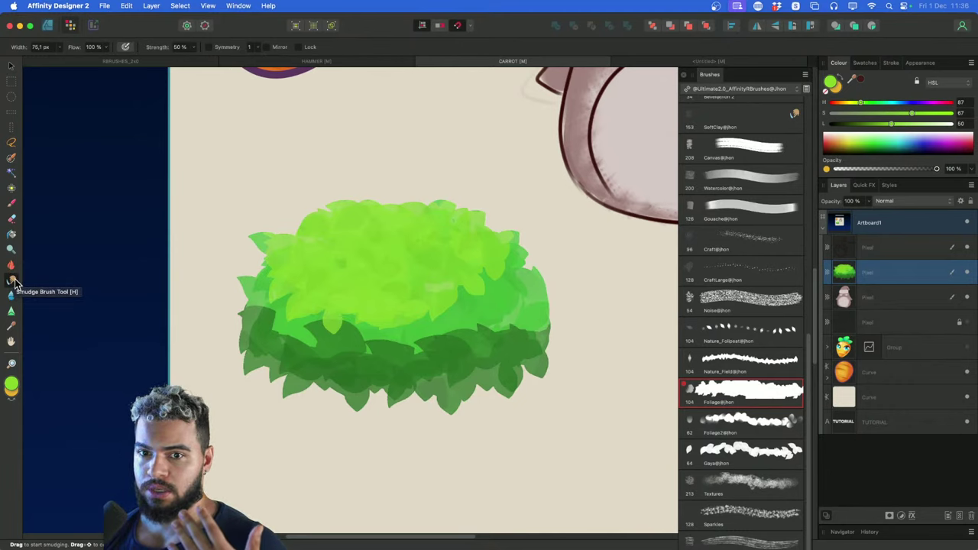
{"action": "left_click_drag", "start_coordinate": [362, 321], "coordinate": [481, 282]}
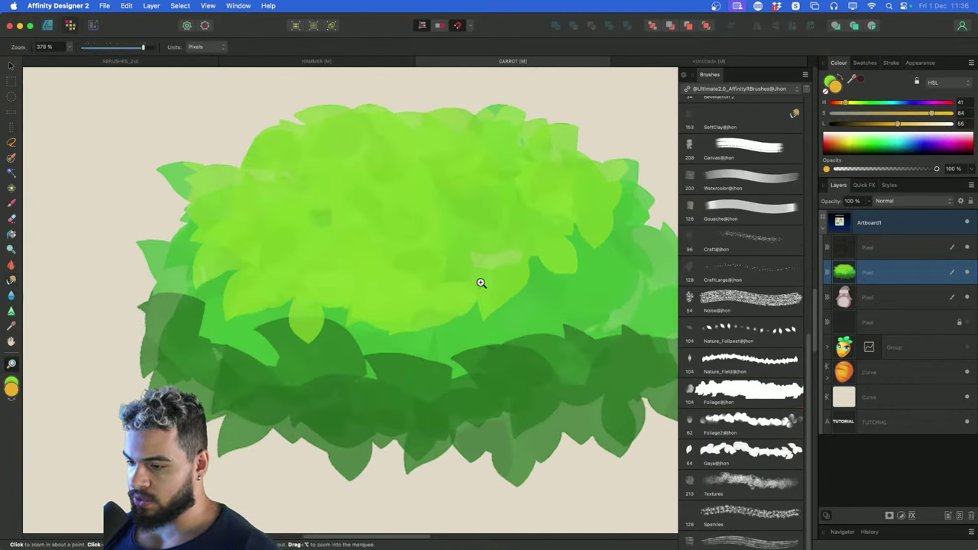
{"action": "left_click_drag", "start_coordinate": [319, 311], "coordinate": [268, 355]}
{"action": "key", "text": "super+z"}
Smudge the transitions between the bush's green tones and its side edges with the Foliage@jhon brush reduced to about 54 px
{"action": "key", "text": "bracketleft"}
{"action": "key", "text": "bracketleft"}
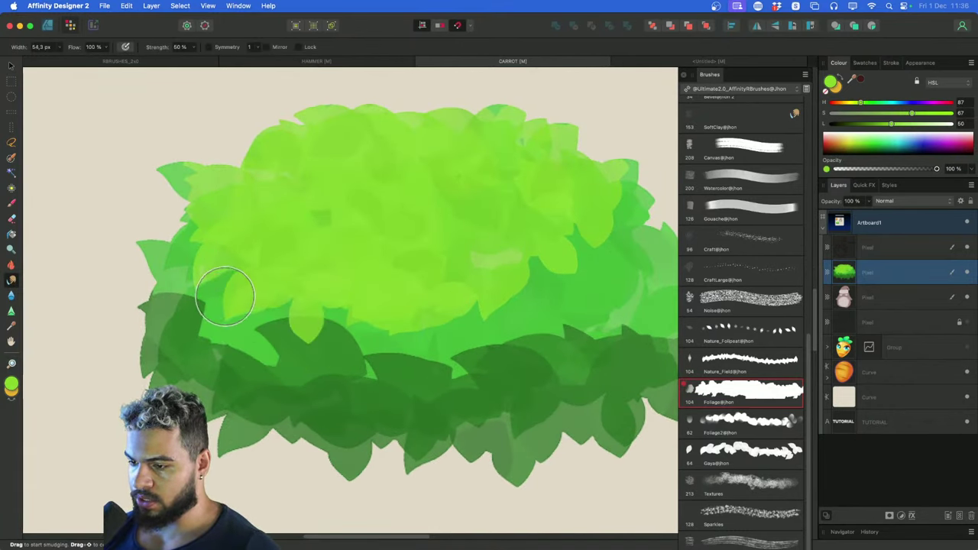
{"action": "mouse_move", "coordinate": [223, 279]}
{"action": "left_mouse_down"}
{"action": "mouse_move", "coordinate": [171, 312]}
{"action": "mouse_move", "coordinate": [344, 371]}
{"action": "mouse_move", "coordinate": [414, 336]}
{"action": "mouse_move", "coordinate": [451, 280]}
{"action": "mouse_move", "coordinate": [568, 202]}
{"action": "mouse_move", "coordinate": [590, 253]}
{"action": "left_mouse_up"}
{"action": "scroll", "coordinate": [310, 351], "scroll_direction": "right", "scroll_amount": 3}
{"action": "mouse_move", "coordinate": [149, 269]}
{"action": "left_mouse_down"}
{"action": "mouse_move", "coordinate": [137, 271]}
{"action": "mouse_move", "coordinate": [140, 318]}
{"action": "mouse_move", "coordinate": [93, 321]}
{"action": "left_mouse_up"}
{"action": "key", "text": "z"}
{"action": "scroll", "coordinate": [456, 332], "scroll_direction": "down", "scroll_amount": 5}
{"action": "left_click_drag", "start_coordinate": [463, 341], "coordinate": [452, 312]}
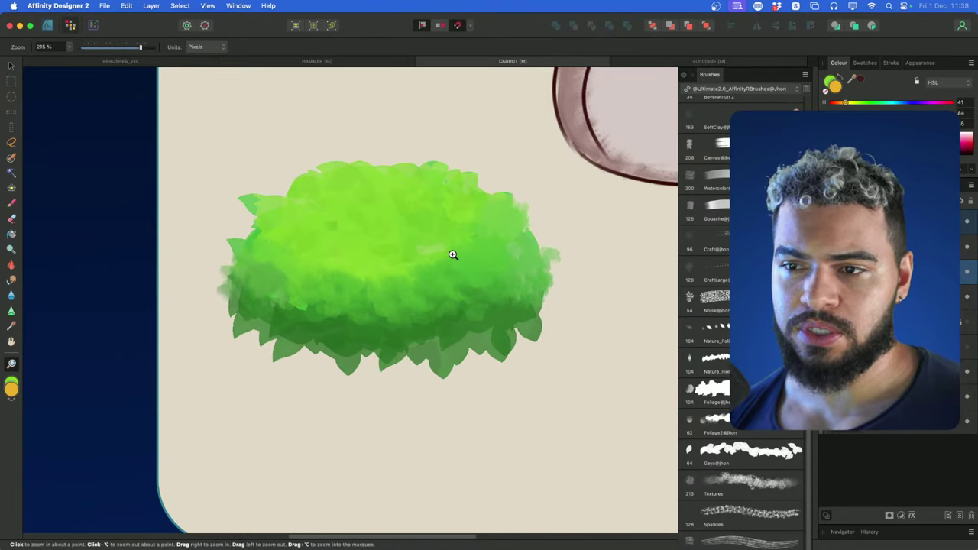
Open Wacom Center and shift its window slightly aside
{"action": "key", "text": "super+space"}
{"action": "type", "text": "wacom"}
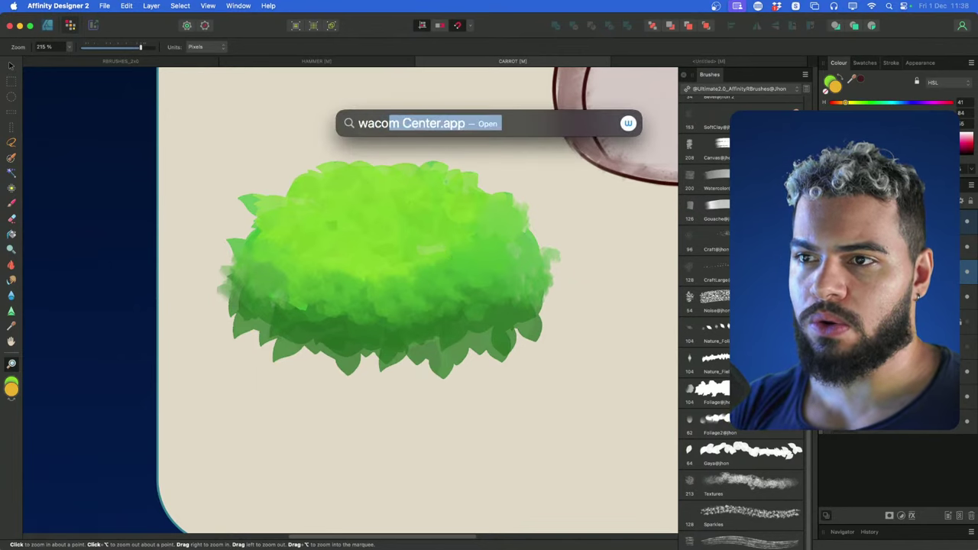
{"action": "key", "text": "Return"}
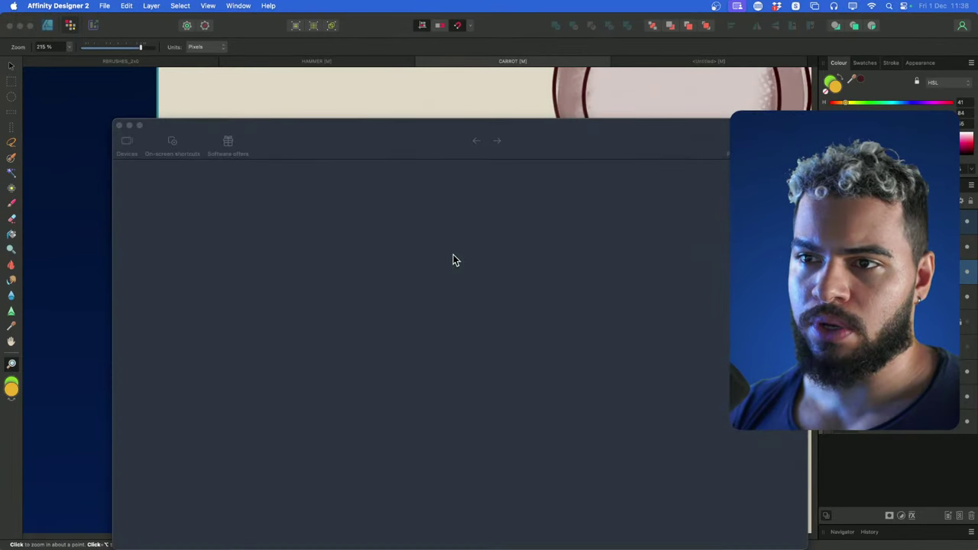
{"action": "left_click_drag", "start_coordinate": [358, 127], "coordinate": [342, 127]}
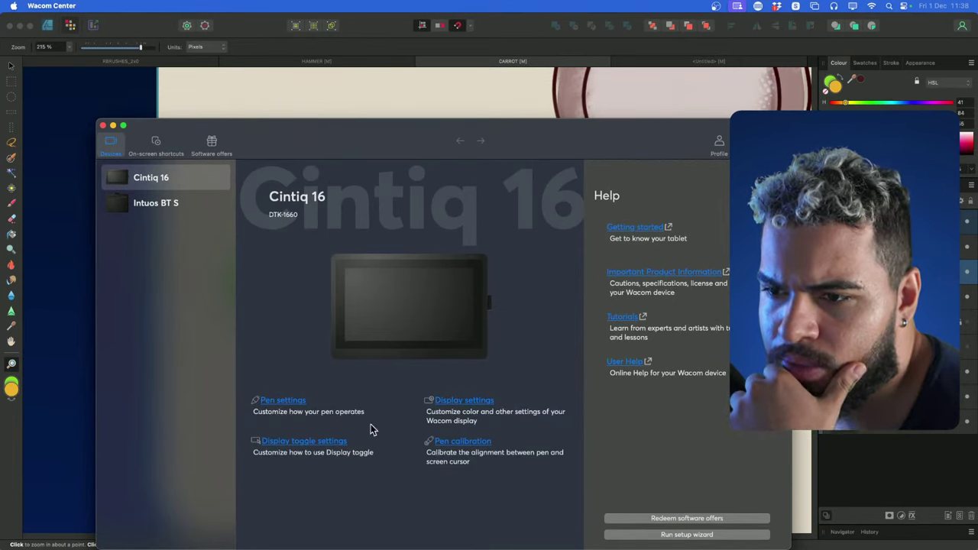
Try to open the Cintiq 16's display, pen and calibration settings, closing the System Settings windows that come up
{"action": "left_click", "coordinate": [459, 402]}
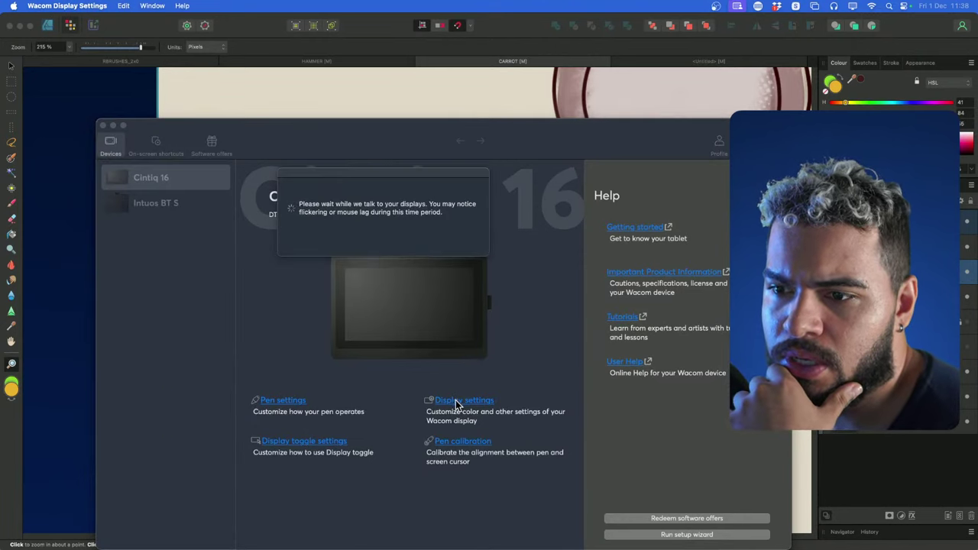
{"action": "left_click", "coordinate": [405, 389]}
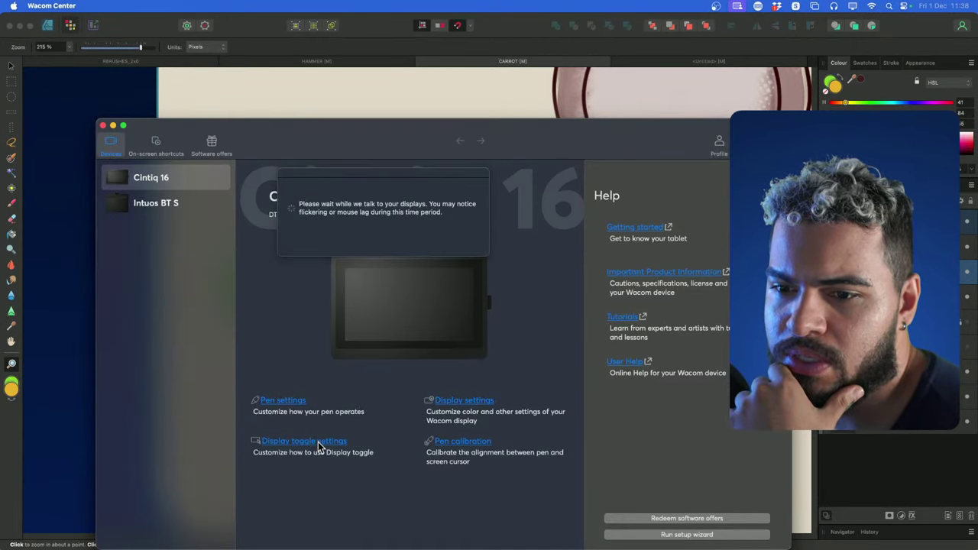
{"action": "left_click", "coordinate": [283, 402]}
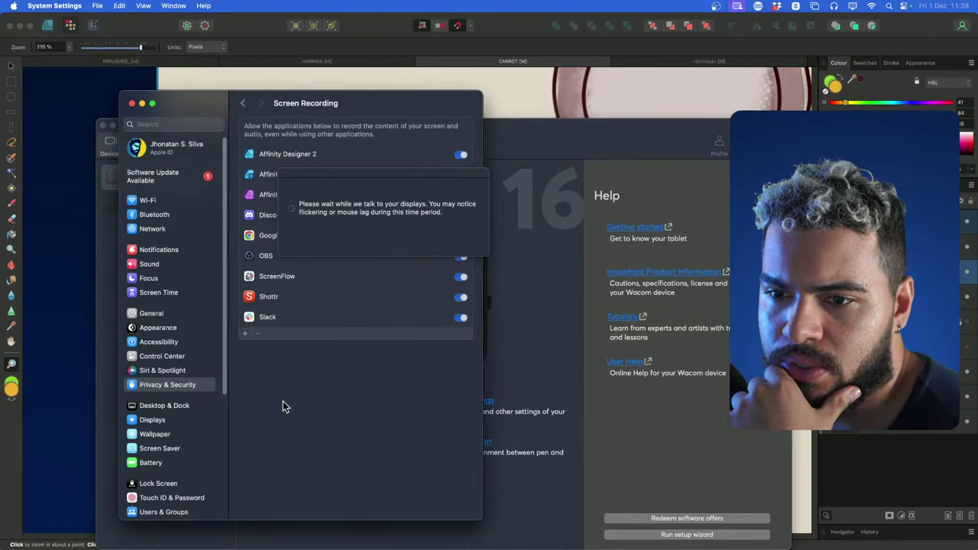
{"action": "left_click", "coordinate": [132, 104]}
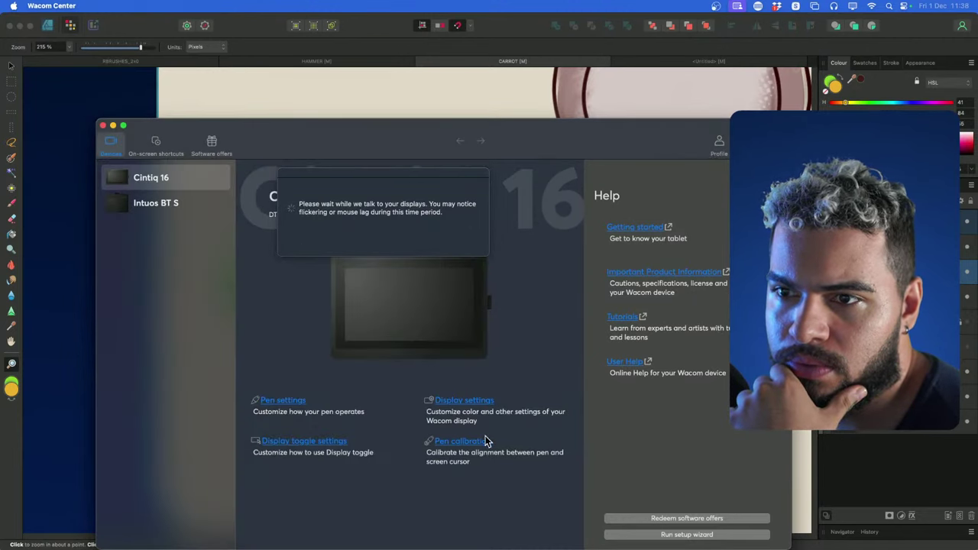
{"action": "left_click", "coordinate": [468, 445]}
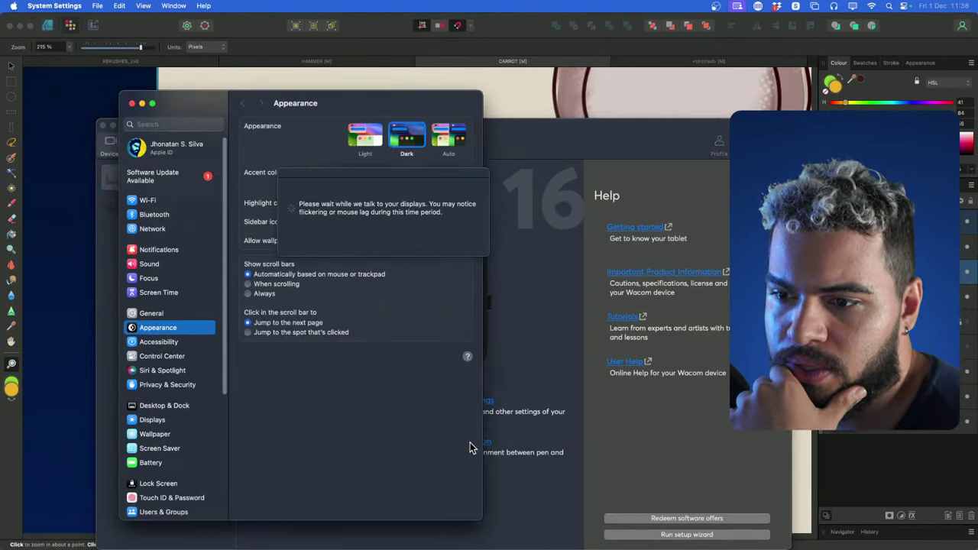
{"action": "left_click", "coordinate": [132, 103]}
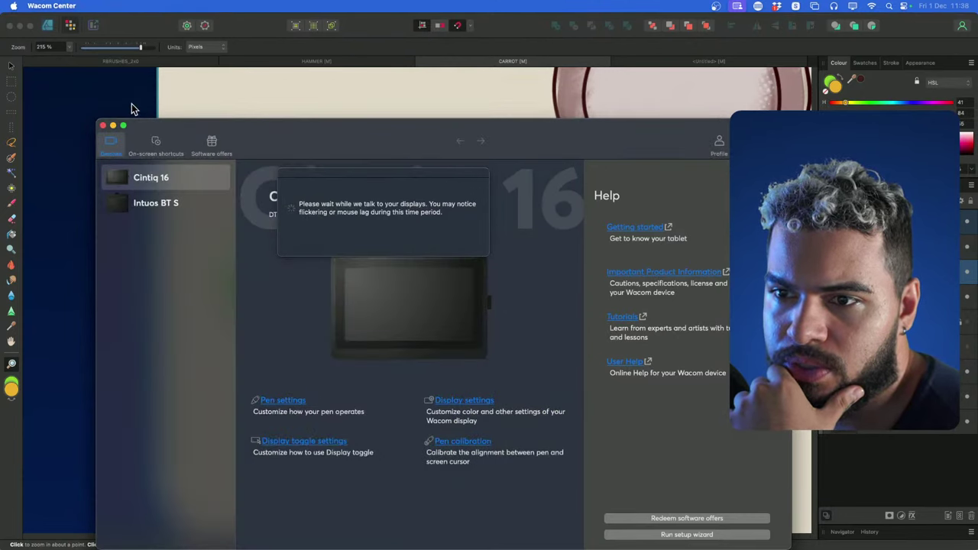
{"action": "left_click", "coordinate": [479, 446]}
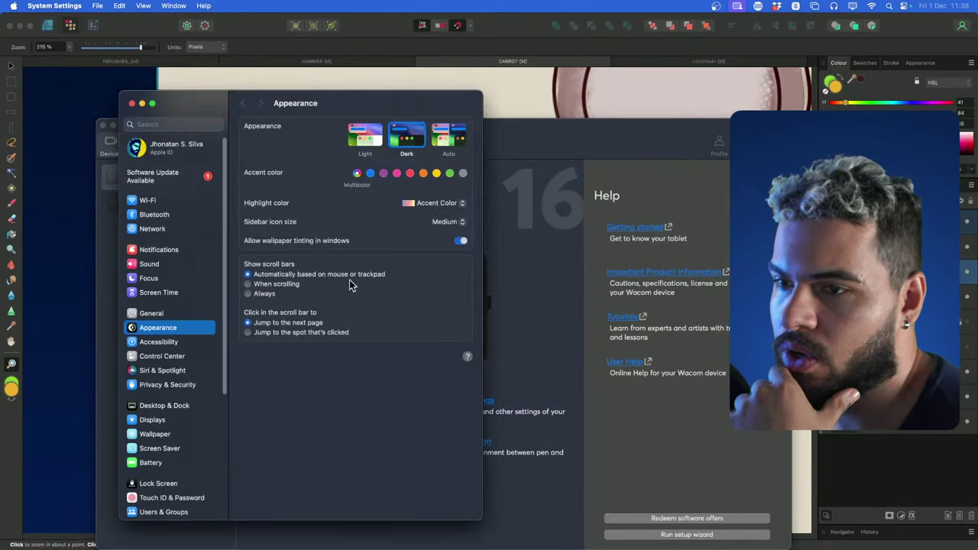
{"action": "left_click", "coordinate": [131, 103]}
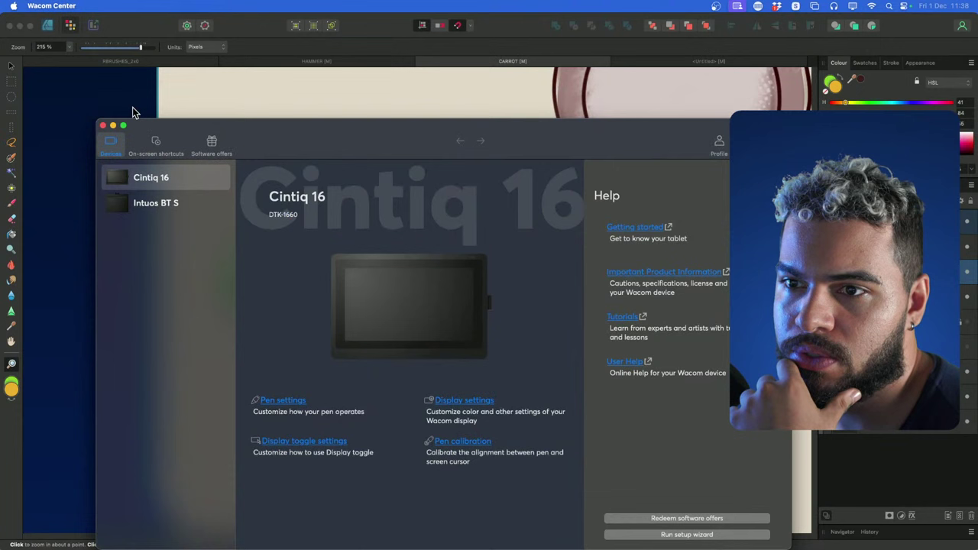
Check the Pro Pen 2's pen settings and the general tablet options without changes, and put the Wacom windows away
{"action": "left_click", "coordinate": [462, 444]}
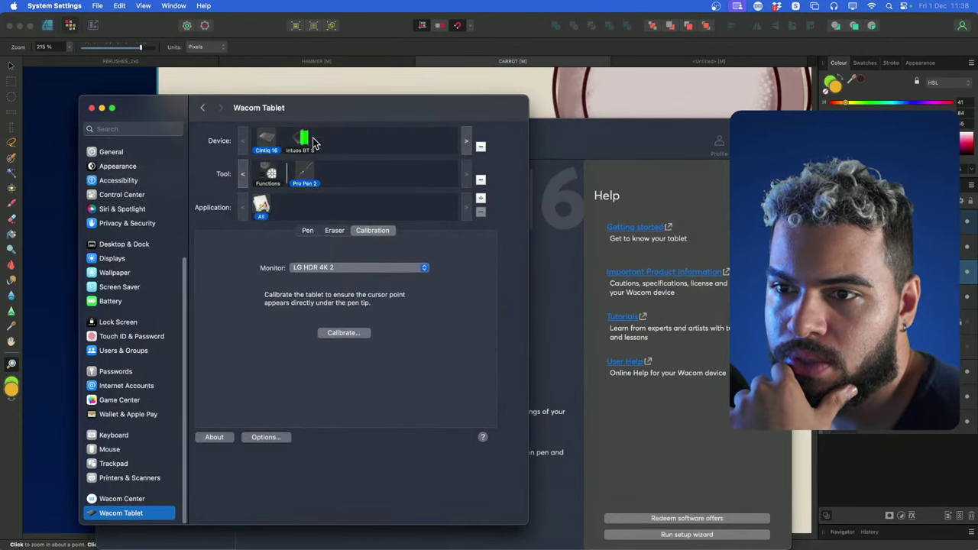
{"action": "left_click", "coordinate": [308, 230]}
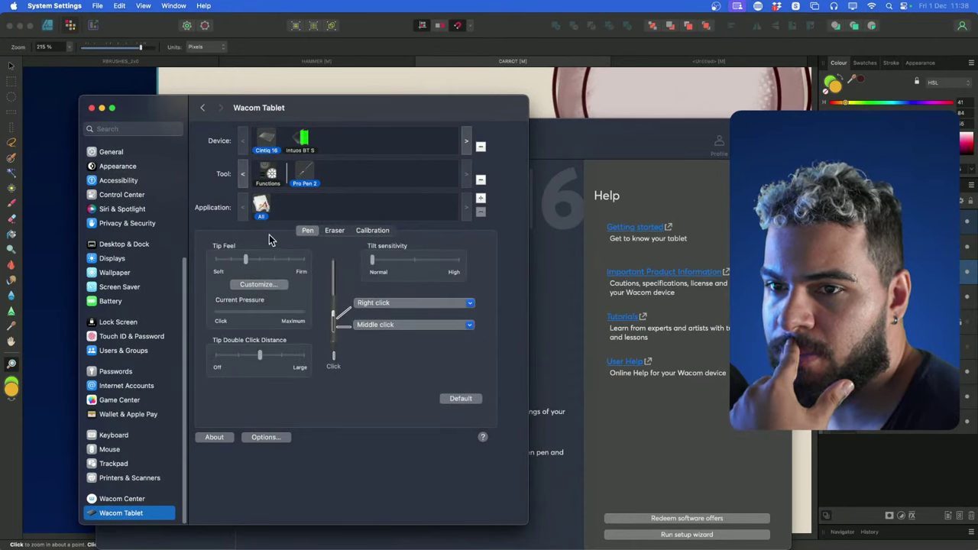
{"action": "left_click", "coordinate": [279, 439]}
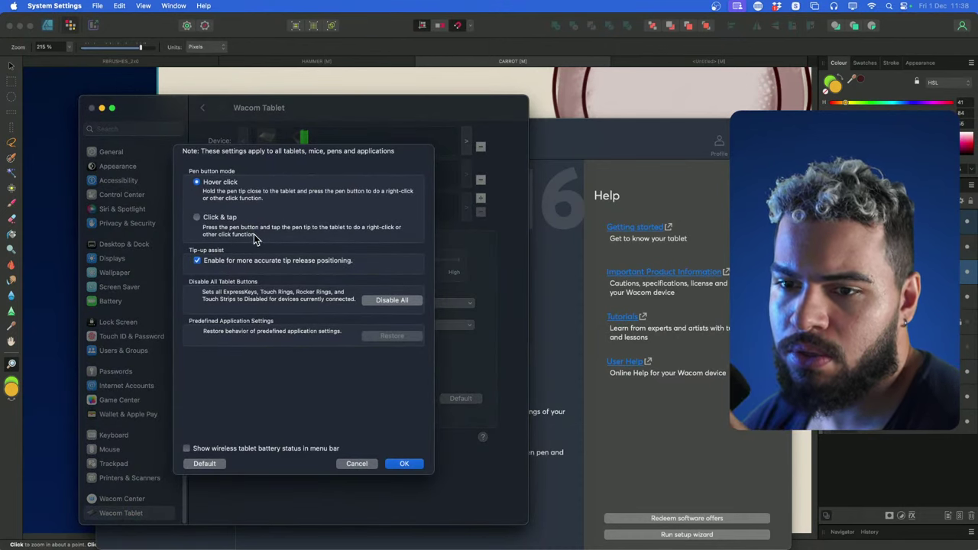
{"action": "left_click", "coordinate": [359, 465]}
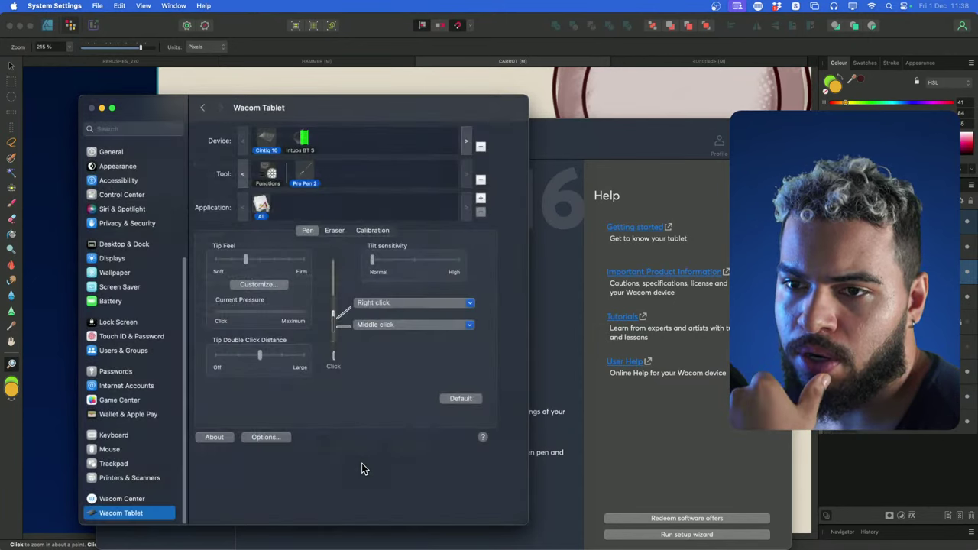
{"action": "left_click", "coordinate": [91, 109]}
{"action": "left_click", "coordinate": [112, 126]}
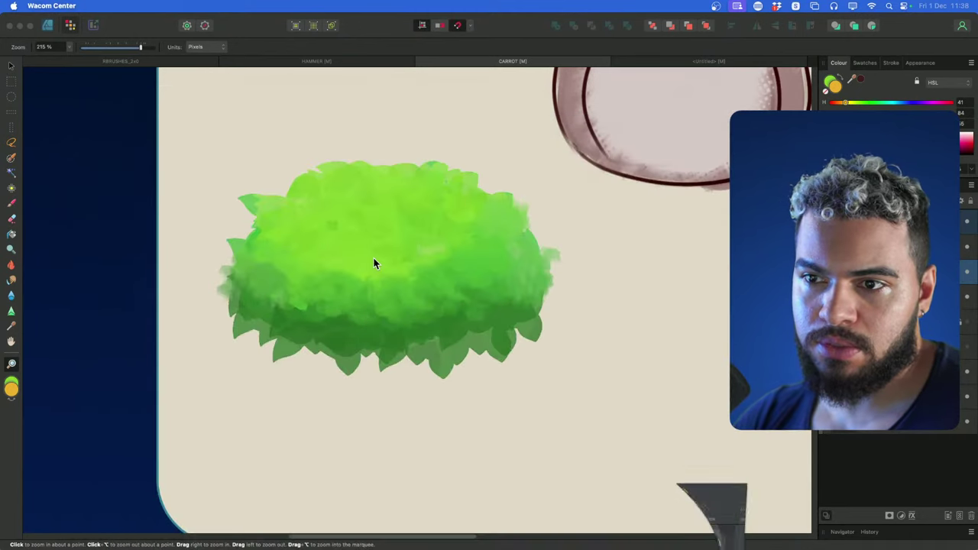
Return to Affinity Designer and select the painted bush
{"action": "left_click", "coordinate": [374, 258]}
{"action": "left_click_drag", "start_coordinate": [260, 284], "coordinate": [267, 283]}
{"action": "scroll", "coordinate": [305, 282], "scroll_direction": "right", "scroll_amount": 2}
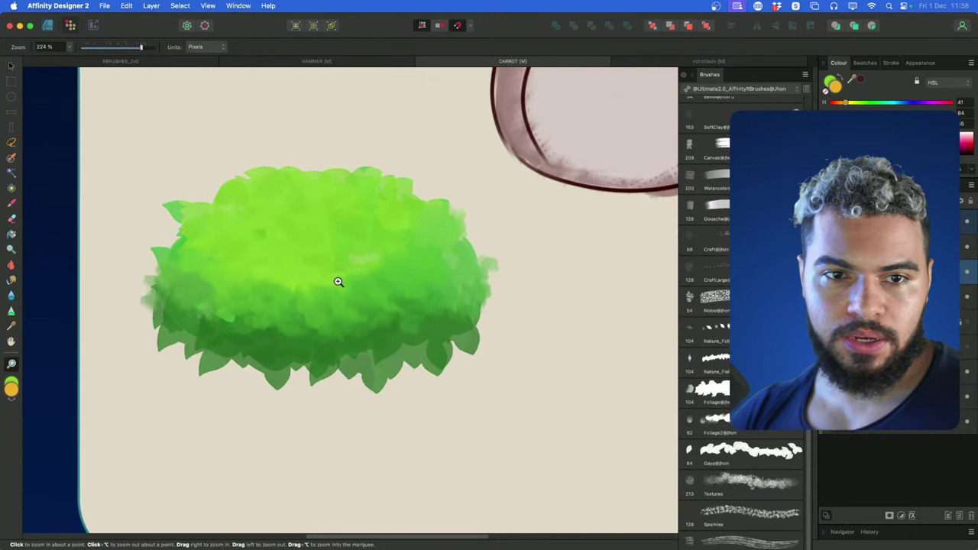
{"action": "left_click_drag", "start_coordinate": [361, 283], "coordinate": [259, 286]}
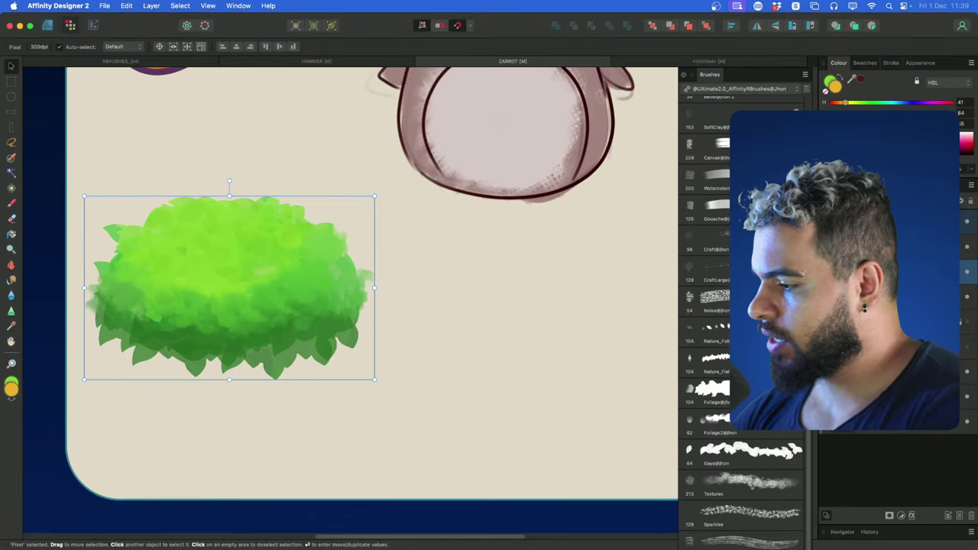
Choose the Foliage2@jhon brush for the Paint Brush Tool and browse the brush list up to its first brushes
{"action": "key", "text": "b"}
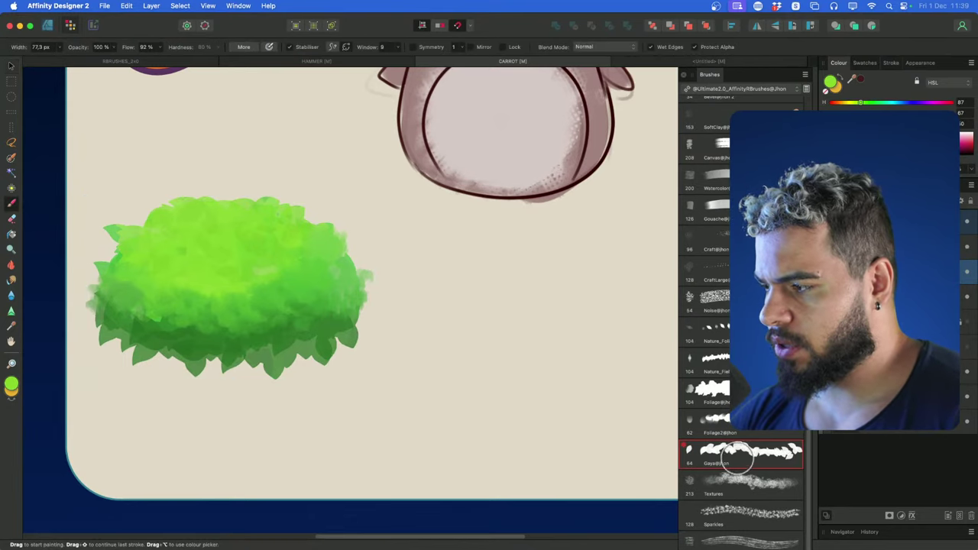
{"action": "left_click", "coordinate": [738, 476]}
{"action": "left_click", "coordinate": [744, 433]}
{"action": "scroll", "coordinate": [396, 304], "scroll_direction": "right", "scroll_amount": 3}
{"action": "scroll", "coordinate": [396, 304], "scroll_direction": "up", "scroll_amount": 1}
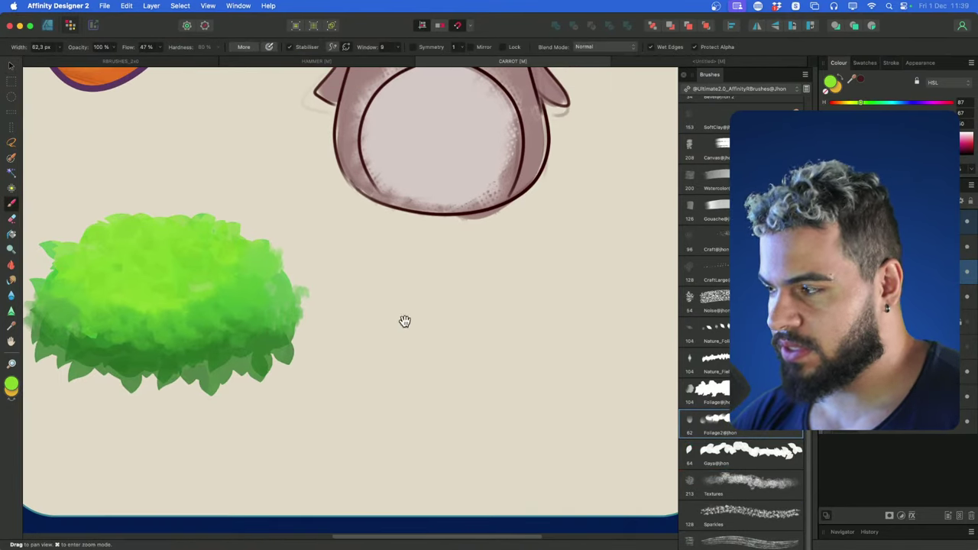
{"action": "scroll", "coordinate": [703, 344], "scroll_direction": "up", "scroll_amount": 3}
{"action": "scroll", "coordinate": [703, 344], "scroll_direction": "up", "scroll_amount": 5}
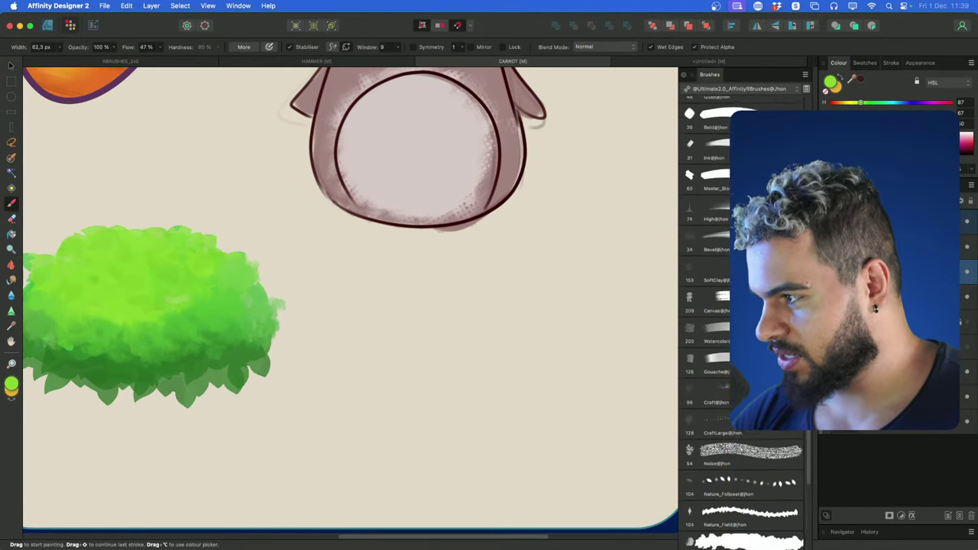
{"action": "scroll", "coordinate": [703, 344], "scroll_direction": "up", "scroll_amount": 4}
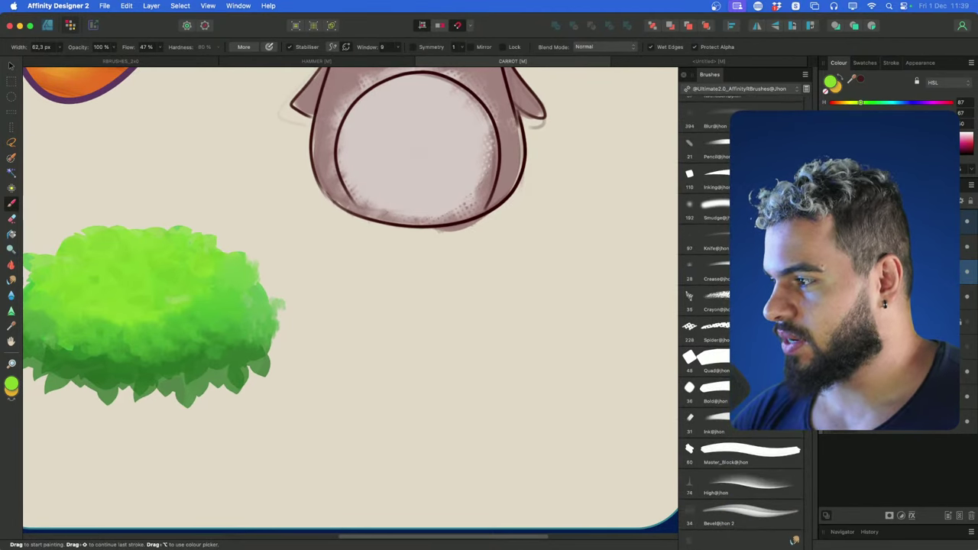
{"action": "left_click_drag", "start_coordinate": [340, 303], "coordinate": [376, 307]}
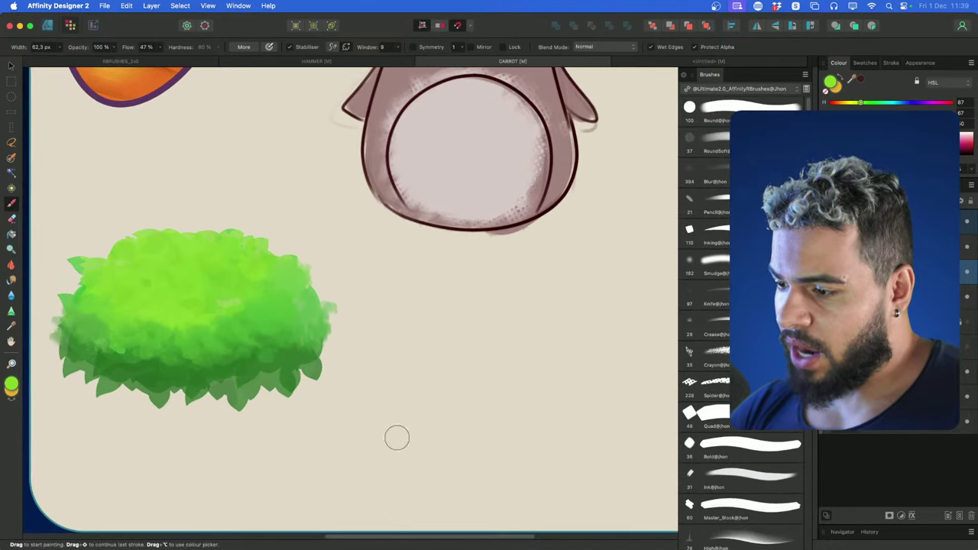
{"action": "scroll", "coordinate": [356, 330], "scroll_direction": "up", "scroll_amount": 5}
{"action": "scroll", "coordinate": [355, 330], "scroll_direction": "left", "scroll_amount": 2}
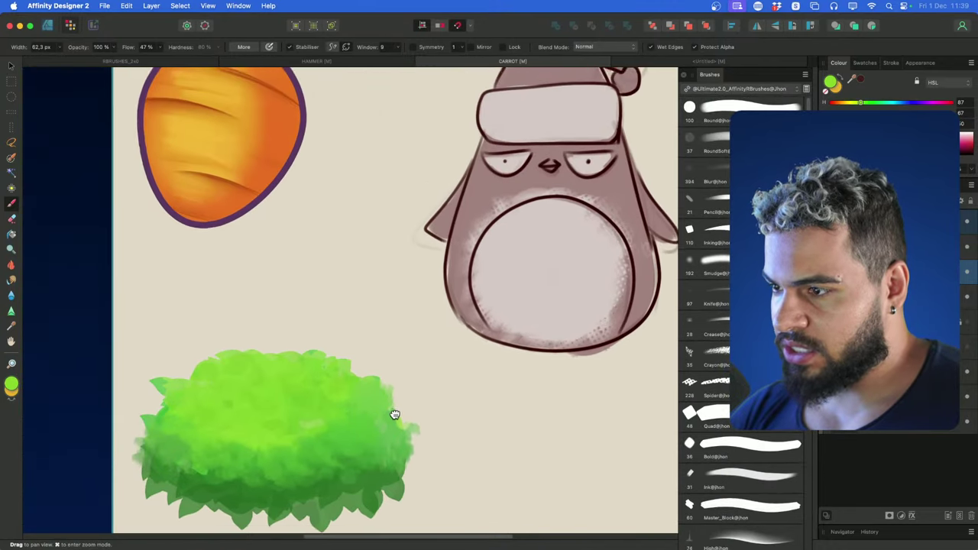
Select the painted bush below the carrot and hide its layer
{"action": "key", "text": "v"}
{"action": "left_click", "coordinate": [460, 322]}
{"action": "scroll", "coordinate": [460, 322], "scroll_direction": "right", "scroll_amount": 4}
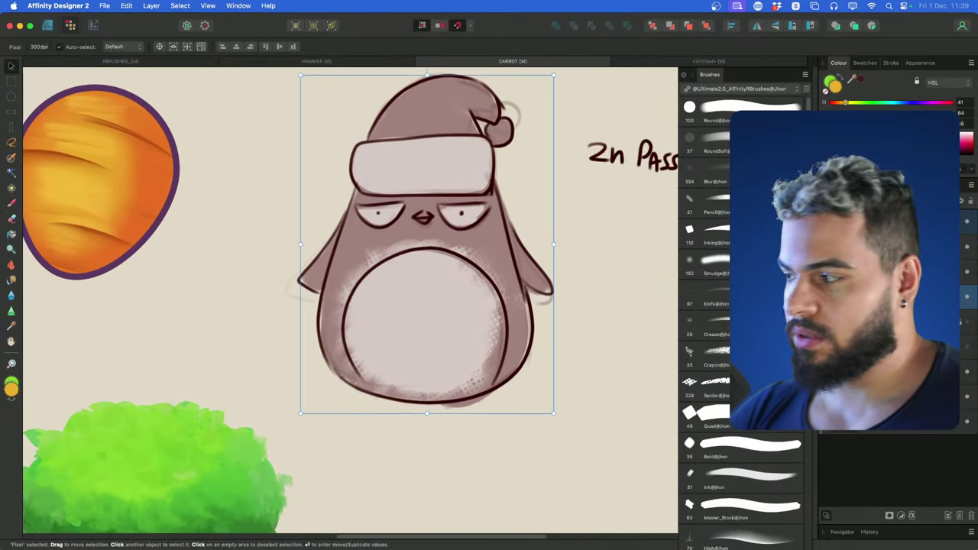
{"action": "key", "text": "z"}
{"action": "left_click_drag", "start_coordinate": [443, 308], "coordinate": [299, 361]}
{"action": "scroll", "coordinate": [299, 361], "scroll_direction": "down", "scroll_amount": 2}
{"action": "scroll", "coordinate": [299, 362], "scroll_direction": "left", "scroll_amount": 1}
{"action": "key", "text": "v"}
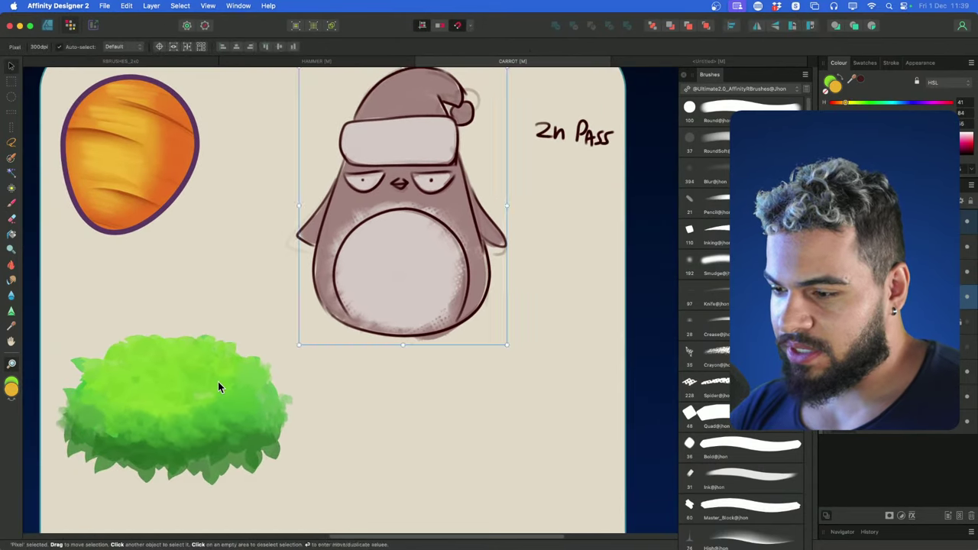
{"action": "left_click", "coordinate": [218, 386]}
{"action": "left_click", "coordinate": [969, 275]}
{"action": "scroll", "coordinate": [397, 294], "scroll_direction": "up", "scroll_amount": 1}
{"action": "scroll", "coordinate": [397, 294], "scroll_direction": "right", "scroll_amount": 1}
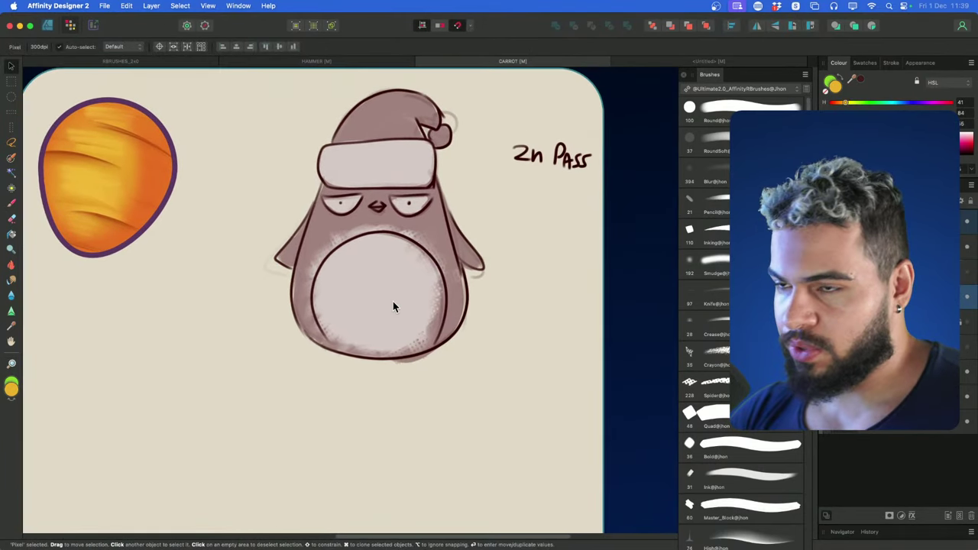
{"action": "left_click", "coordinate": [387, 310]}
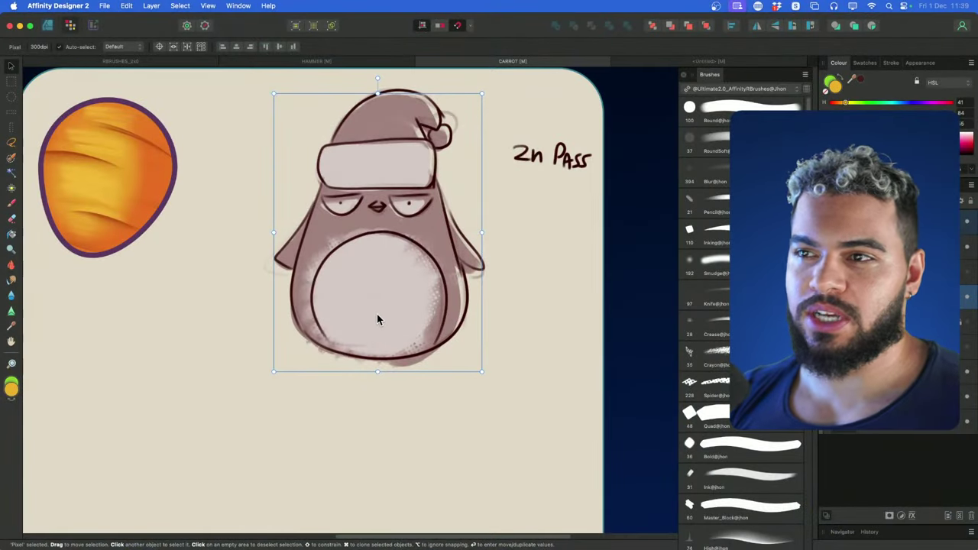
{"action": "left_click_drag", "start_coordinate": [379, 356], "coordinate": [431, 291]}
{"action": "left_click_drag", "start_coordinate": [446, 358], "coordinate": [414, 326]}
{"action": "left_click_drag", "start_coordinate": [465, 275], "coordinate": [305, 354]}
{"action": "left_click", "coordinate": [333, 180]}
{"action": "left_click_drag", "start_coordinate": [333, 179], "coordinate": [487, 188]}
{"action": "left_click_drag", "start_coordinate": [466, 187], "coordinate": [268, 187]}
{"action": "left_click_drag", "start_coordinate": [298, 188], "coordinate": [360, 198]}
{"action": "left_click_drag", "start_coordinate": [350, 197], "coordinate": [417, 197]}
{"action": "left_click_drag", "start_coordinate": [358, 197], "coordinate": [528, 169]}
{"action": "left_click_drag", "start_coordinate": [528, 169], "coordinate": [274, 210]}
{"action": "left_click", "coordinate": [232, 265]}
{"action": "left_click_drag", "start_coordinate": [232, 265], "coordinate": [274, 217]}
{"action": "left_click", "coordinate": [490, 325]}
Duplicate the TUTORIAL title just below the original and change the copy's text to "SPLASH ART"
{"action": "left_click_drag", "start_coordinate": [589, 469], "coordinate": [162, 182]}
{"action": "scroll", "coordinate": [301, 299], "scroll_direction": "up", "scroll_amount": 3}
{"action": "left_click", "coordinate": [340, 175]}
{"action": "double_click", "coordinate": [338, 169]}
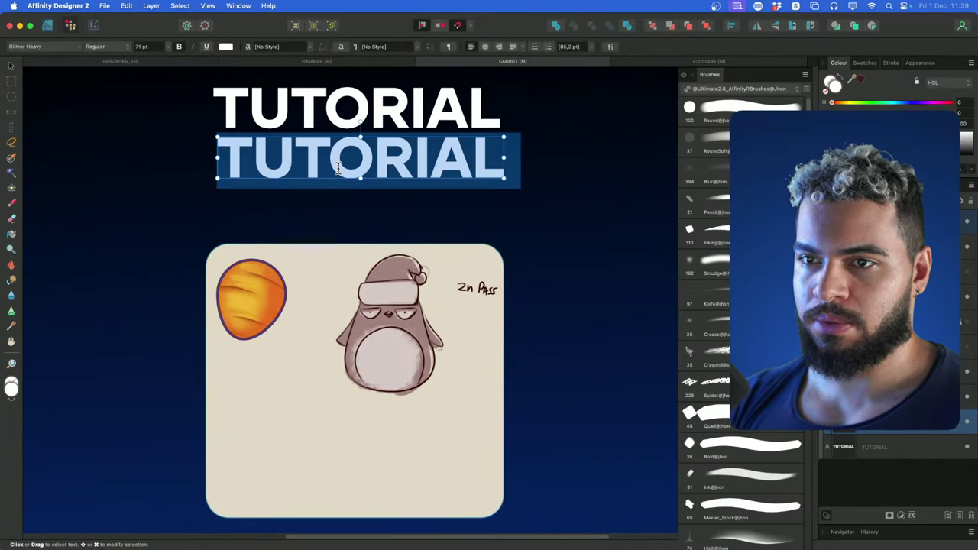
{"action": "type", "text": "SPLASH ART"}
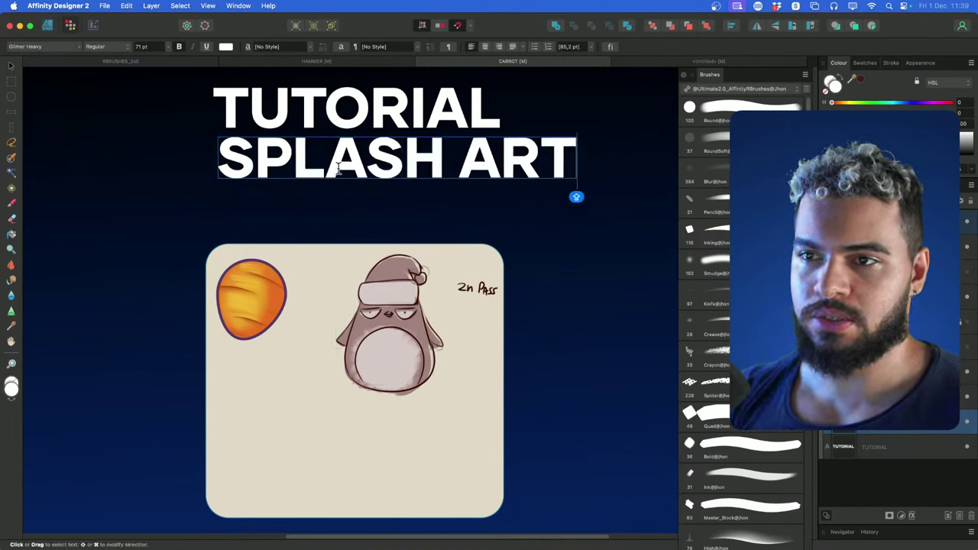
Hide the original TUTORIAL title and move the SPLASH ART title to centre it above the beige card
{"action": "key", "text": "Escape"}
{"action": "left_click", "coordinate": [359, 110]}
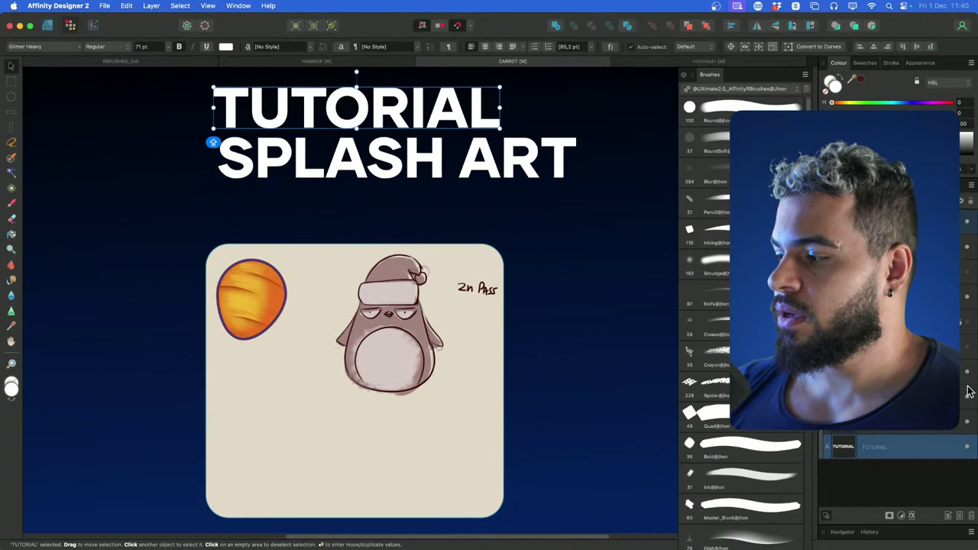
{"action": "key", "text": "BackSpace"}
{"action": "left_click_drag", "start_coordinate": [464, 182], "coordinate": [411, 187]}
Select the carrot shape on the beige card and hide its layer
{"action": "key", "text": "z"}
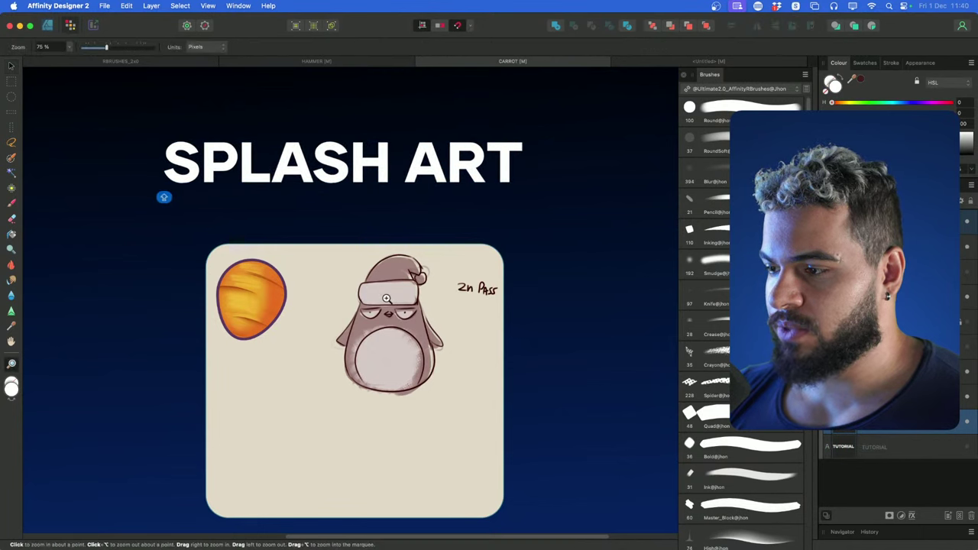
{"action": "key", "text": "v"}
{"action": "left_click", "coordinate": [278, 316]}
{"action": "left_click_drag", "start_coordinate": [240, 306], "coordinate": [259, 264]}
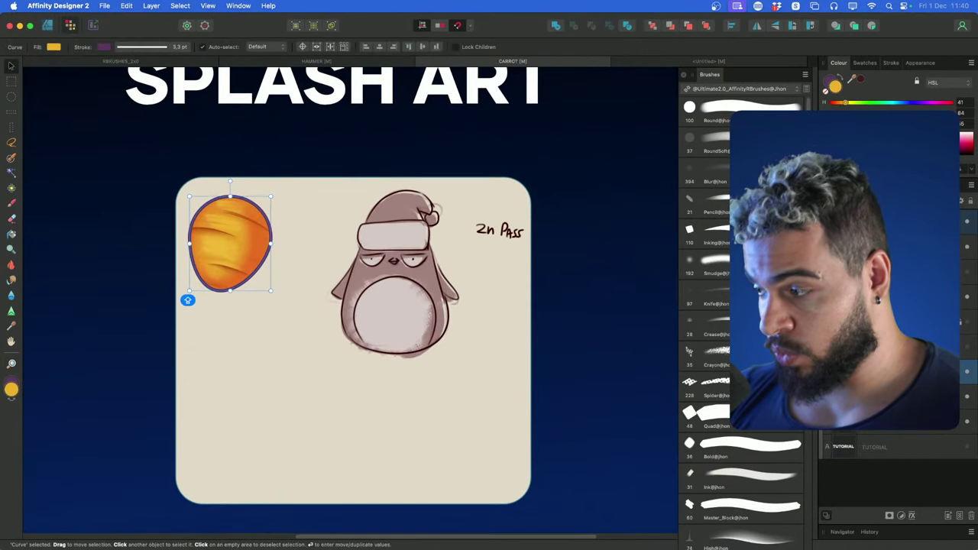
{"action": "left_click", "coordinate": [966, 375]}
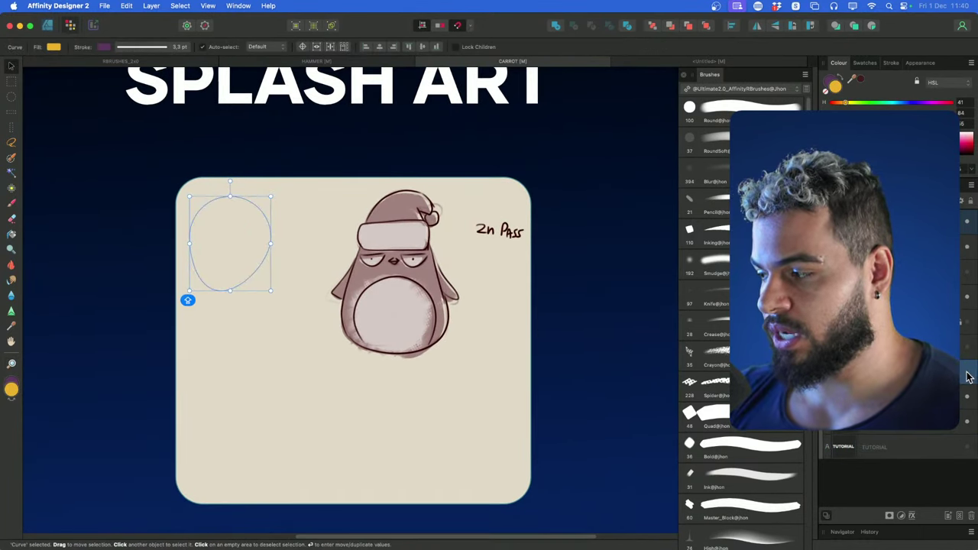
Select the penguin's pixel layer on the beige card
{"action": "left_click", "coordinate": [378, 296]}
{"action": "scroll", "coordinate": [378, 296], "scroll_direction": "up", "scroll_amount": 3}
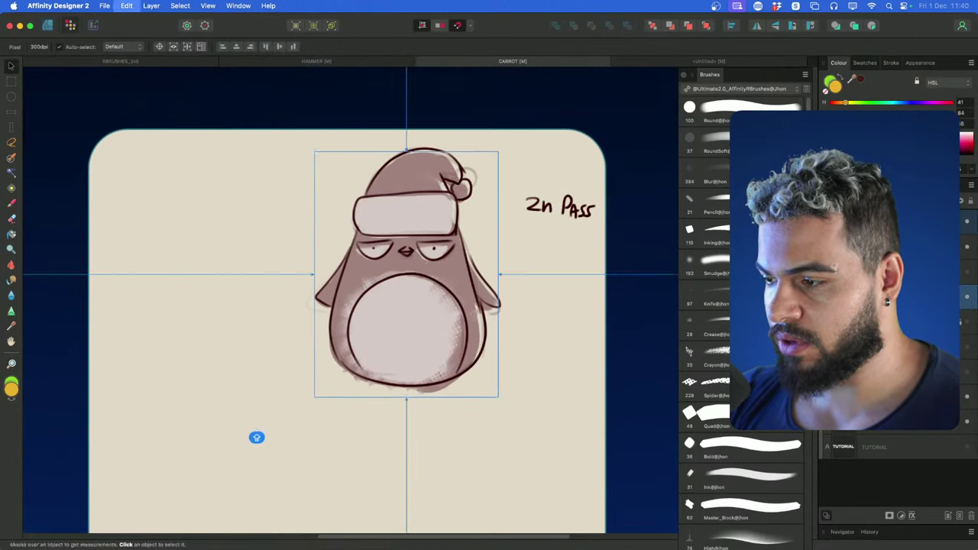
{"action": "left_click", "coordinate": [890, 271]}
{"action": "left_click", "coordinate": [890, 296]}
{"action": "left_click_drag", "start_coordinate": [365, 283], "coordinate": [341, 266]}
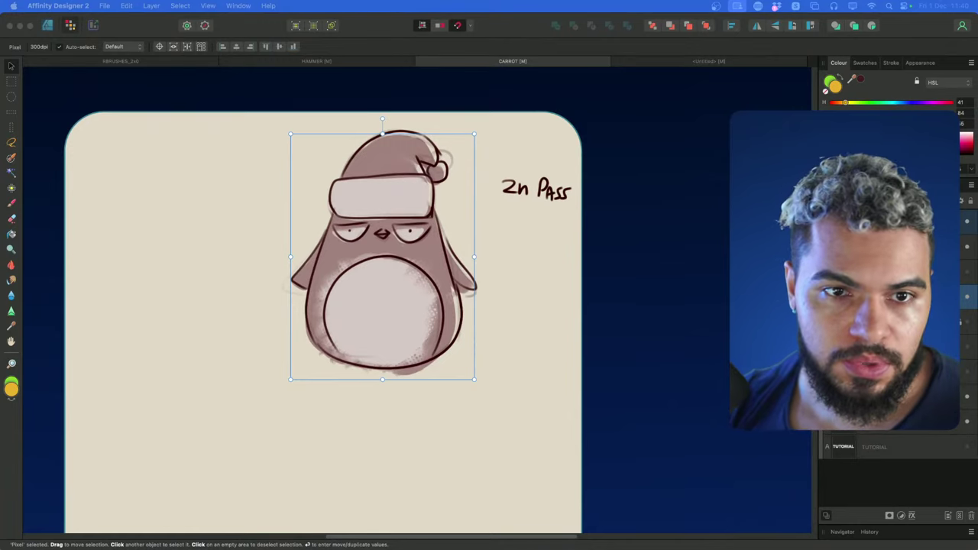
Place the Dash Legends splash art image on the card, overlapping the penguin's side
{"action": "mouse_move", "coordinate": [25, 279]}
{"action": "left_mouse_down"}
{"action": "mouse_move", "coordinate": [189, 281]}
{"action": "mouse_move", "coordinate": [167, 242]}
{"action": "left_mouse_up"}
{"action": "left_click_drag", "start_coordinate": [204, 269], "coordinate": [363, 388]}
{"action": "left_click_drag", "start_coordinate": [264, 311], "coordinate": [236, 303]}
{"action": "key", "text": "z"}
{"action": "left_click_drag", "start_coordinate": [168, 263], "coordinate": [247, 264]}
Place a second, portrait-format game splash image over the penguin's belly, next to the Dash Legends art
{"action": "key", "text": "super+Tab"}
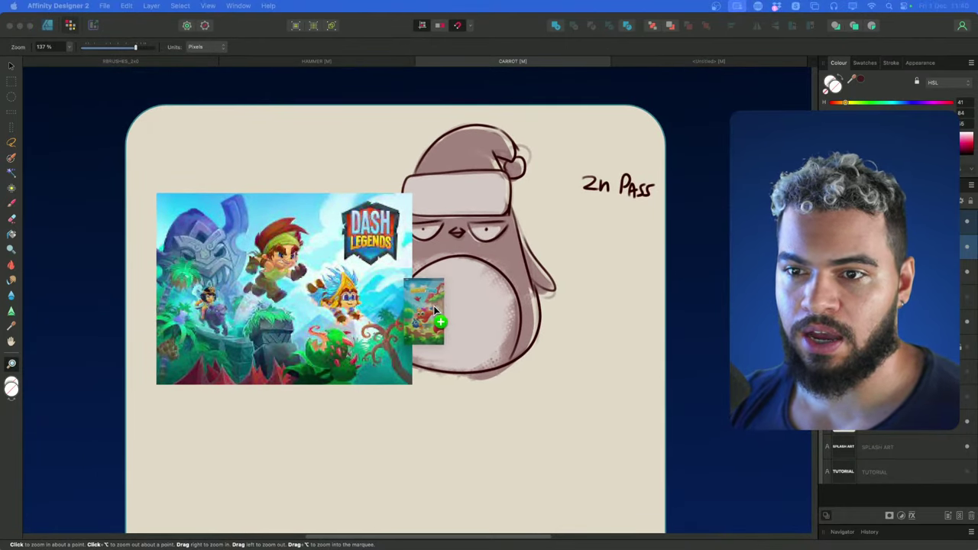
{"action": "left_click_drag", "start_coordinate": [434, 311], "coordinate": [471, 310]}
{"action": "left_click", "coordinate": [439, 311], "text": "alt"}
{"action": "left_click_drag", "start_coordinate": [471, 309], "coordinate": [334, 239]}
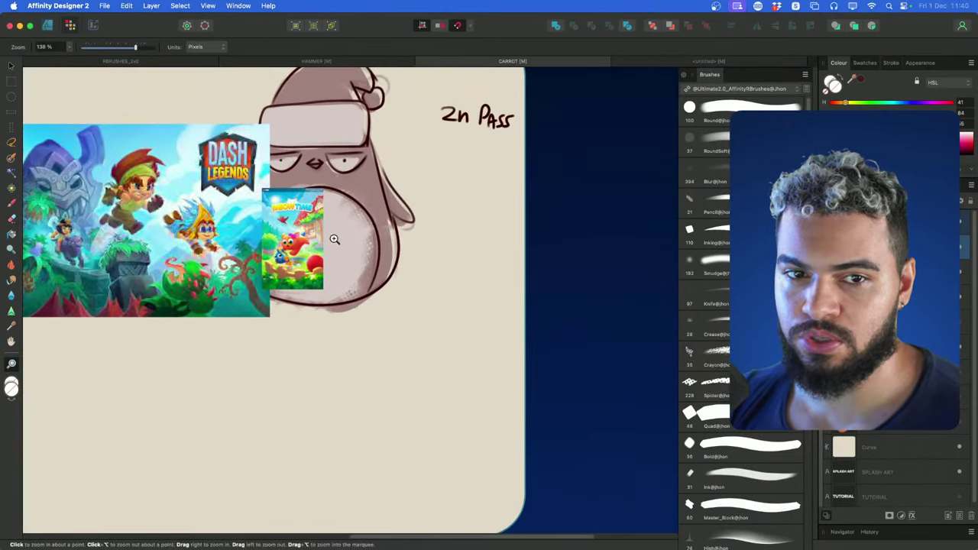
Move the Meow Time image off the penguin into the card's lower right corner and enlarge it
{"action": "key", "text": "super+Tab"}
{"action": "left_click", "coordinate": [304, 223]}
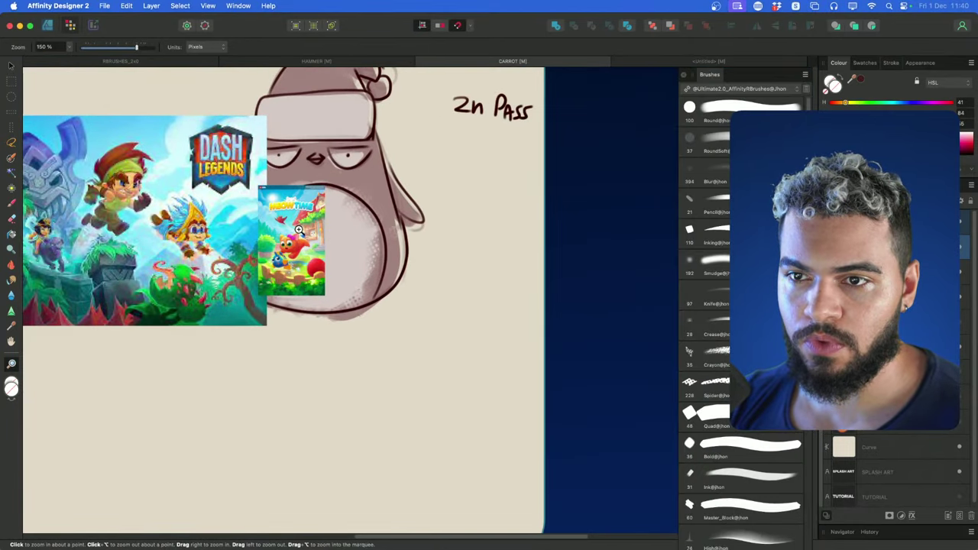
{"action": "key", "text": "v"}
{"action": "left_click_drag", "start_coordinate": [289, 251], "coordinate": [430, 292]}
{"action": "left_click_drag", "start_coordinate": [473, 355], "coordinate": [425, 308]}
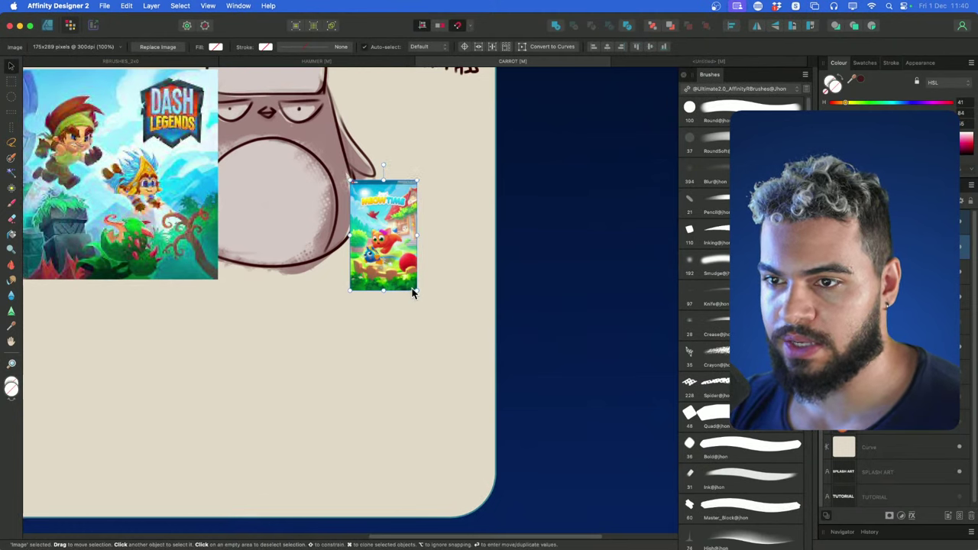
{"action": "left_click_drag", "start_coordinate": [392, 269], "coordinate": [401, 433]}
{"action": "left_click_drag", "start_coordinate": [312, 328], "coordinate": [341, 303]}
{"action": "key", "text": "z"}
{"action": "key", "text": "v"}
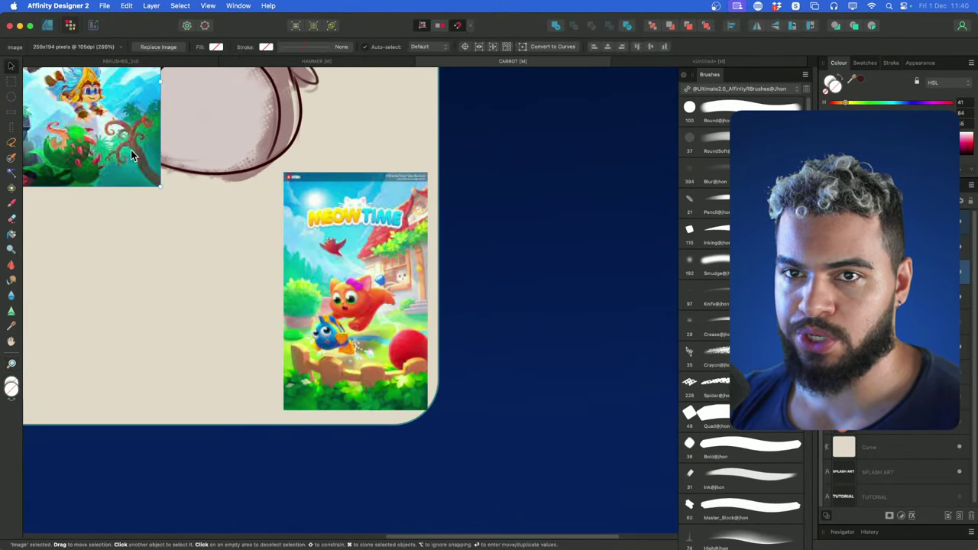
Place the Dash Legends image below the penguin, just left of the Meow Time image
{"action": "left_click_drag", "start_coordinate": [132, 154], "coordinate": [239, 365]}
{"action": "key", "text": "z"}
{"action": "left_click_drag", "start_coordinate": [301, 347], "coordinate": [356, 330]}
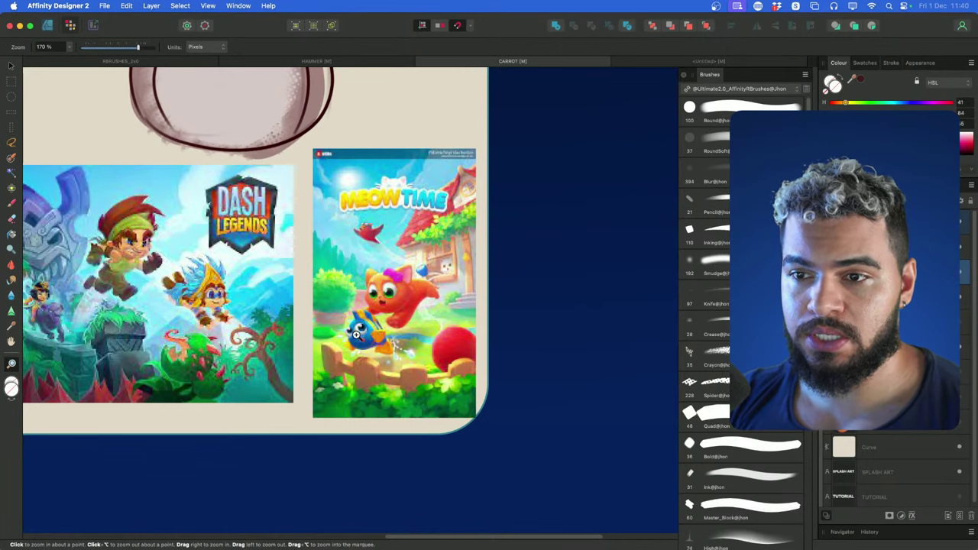
{"action": "left_click_drag", "start_coordinate": [384, 298], "coordinate": [434, 290]}
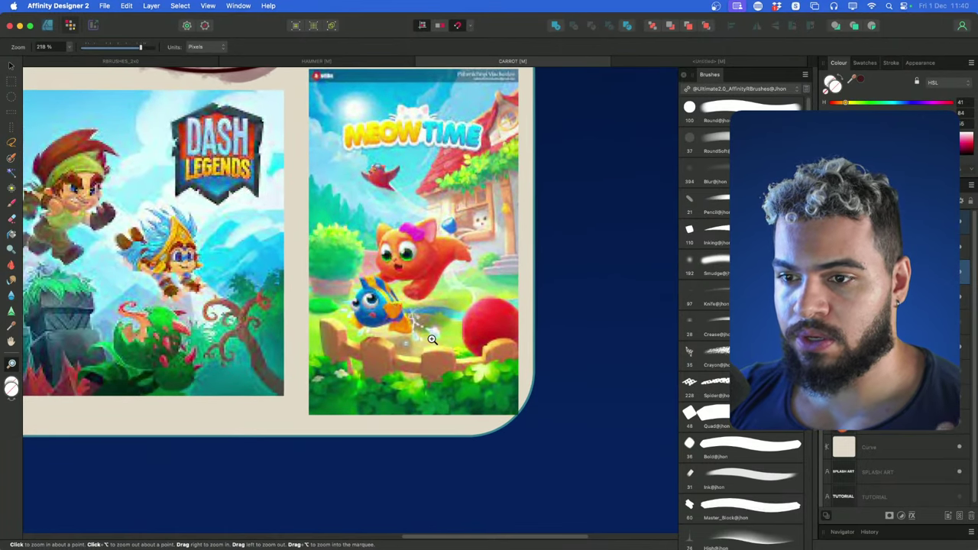
{"action": "left_click_drag", "start_coordinate": [431, 340], "coordinate": [408, 341]}
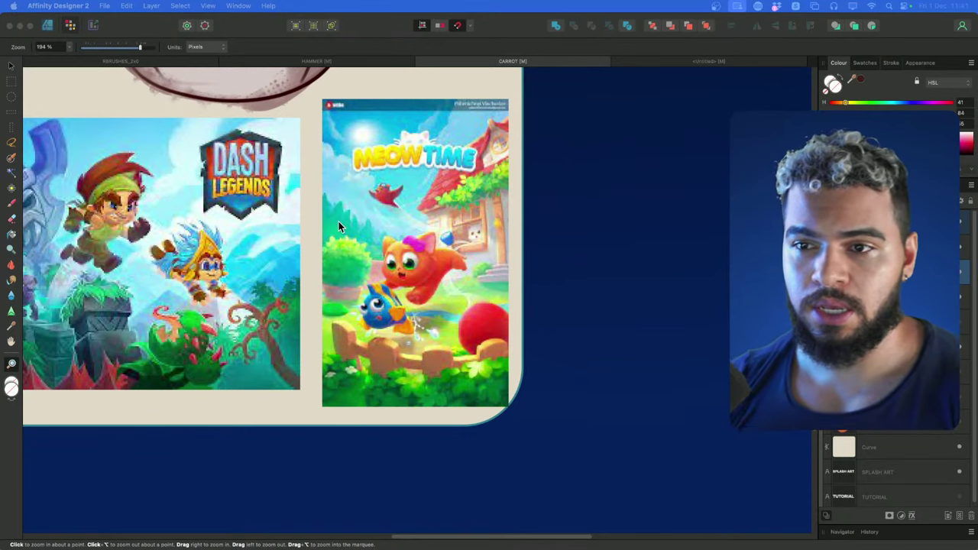
{"action": "mouse_move", "coordinate": [339, 222]}
{"action": "left_mouse_down"}
{"action": "mouse_move", "coordinate": [192, 258]}
{"action": "mouse_move", "coordinate": [268, 269]}
{"action": "left_mouse_up"}
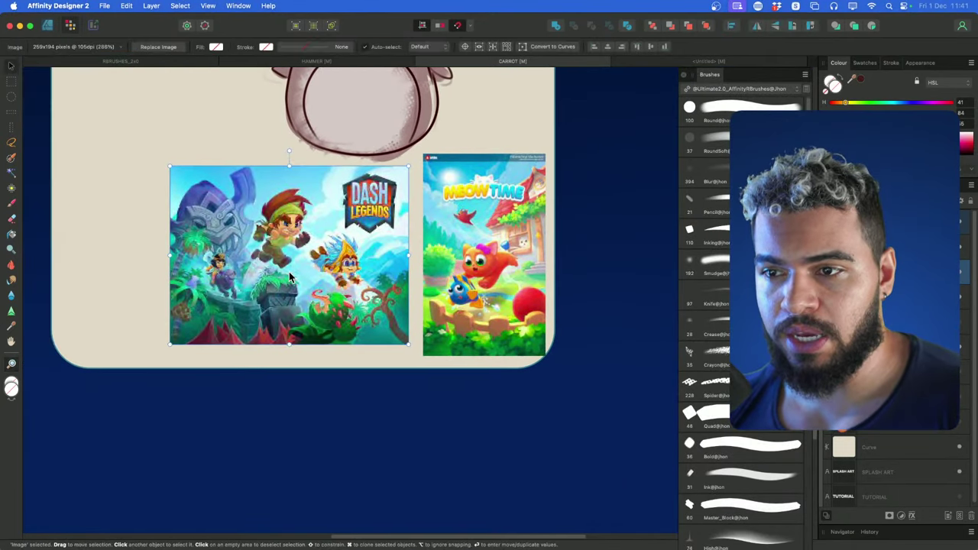
Select both game reference images together and shift them left along the bottom of the card
{"action": "left_click", "coordinate": [461, 261], "text": "shift"}
{"action": "left_click_drag", "start_coordinate": [461, 261], "coordinate": [207, 275]}
{"action": "left_click_drag", "start_coordinate": [366, 260], "coordinate": [317, 267]}
{"action": "left_click_drag", "start_coordinate": [328, 204], "coordinate": [318, 280]}
Merge the penguin and "2n Pass" drawing layers into one layer and hide it, clearing the upper part of the card
{"action": "left_click", "coordinate": [384, 230]}
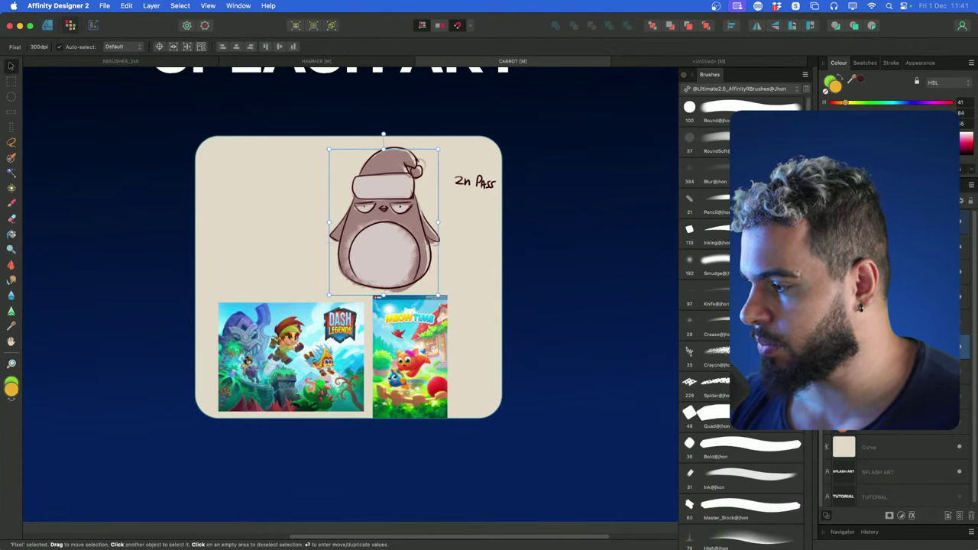
{"action": "left_click", "coordinate": [886, 371], "text": "shift"}
{"action": "left_click", "coordinate": [917, 297]}
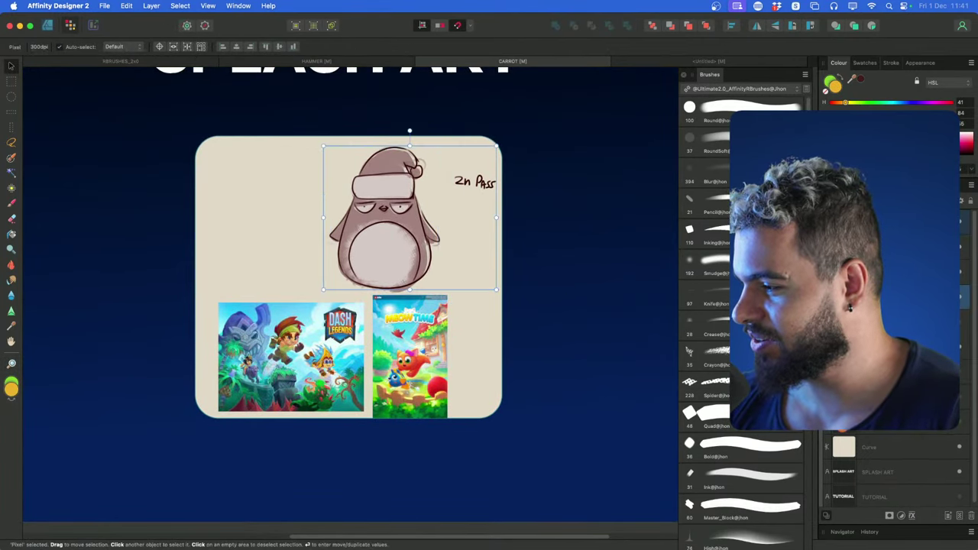
{"action": "key", "text": "super+e"}
{"action": "key", "text": "z"}
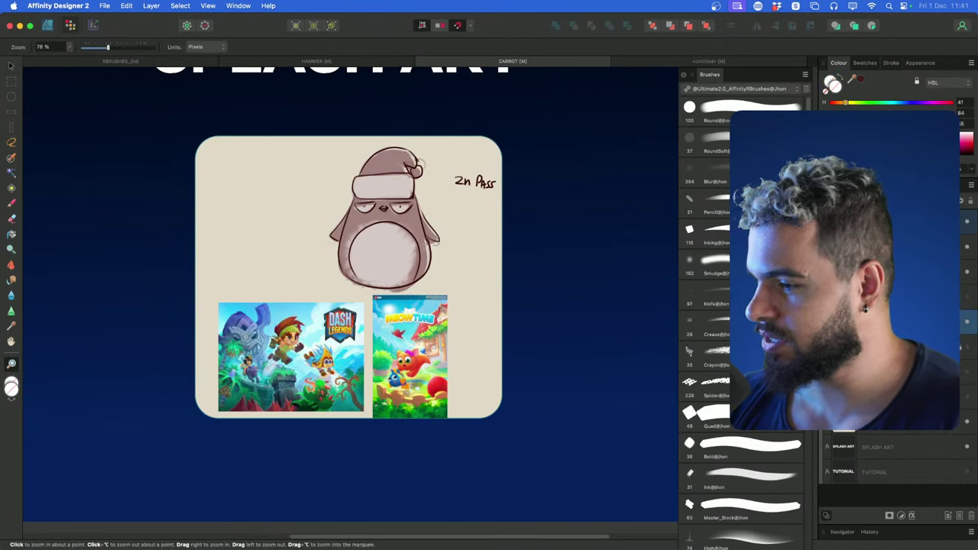
{"action": "left_click", "coordinate": [427, 234]}
{"action": "left_click_drag", "start_coordinate": [335, 307], "coordinate": [362, 329]}
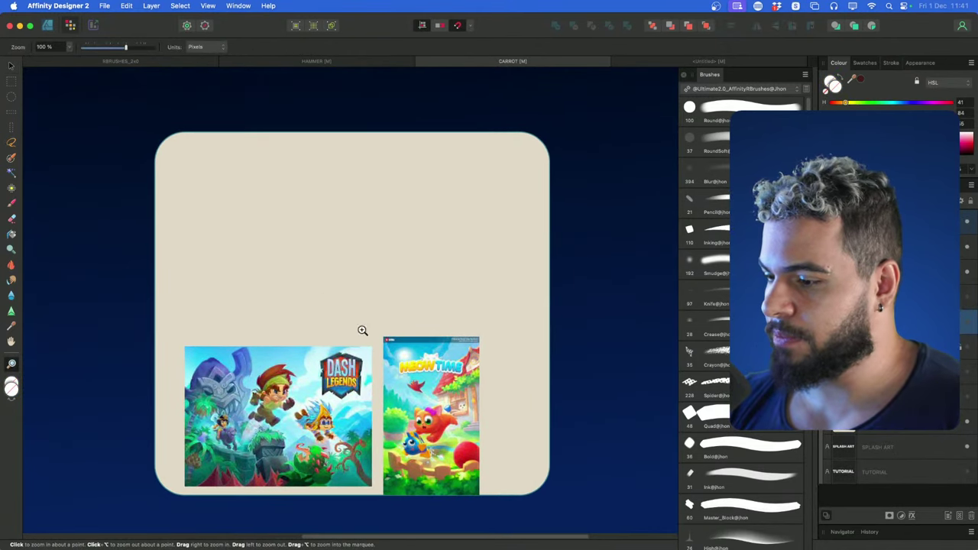
Duplicate the SPLASH ART title directly below the original, above the beige card
{"action": "key", "text": "v"}
{"action": "left_click", "coordinate": [330, 357]}
{"action": "key", "text": "z"}
{"action": "left_click_drag", "start_coordinate": [290, 221], "coordinate": [312, 339]}
{"action": "left_click_drag", "start_coordinate": [348, 241], "coordinate": [352, 257]}
{"action": "key", "text": "v"}
{"action": "left_click", "coordinate": [389, 165]}
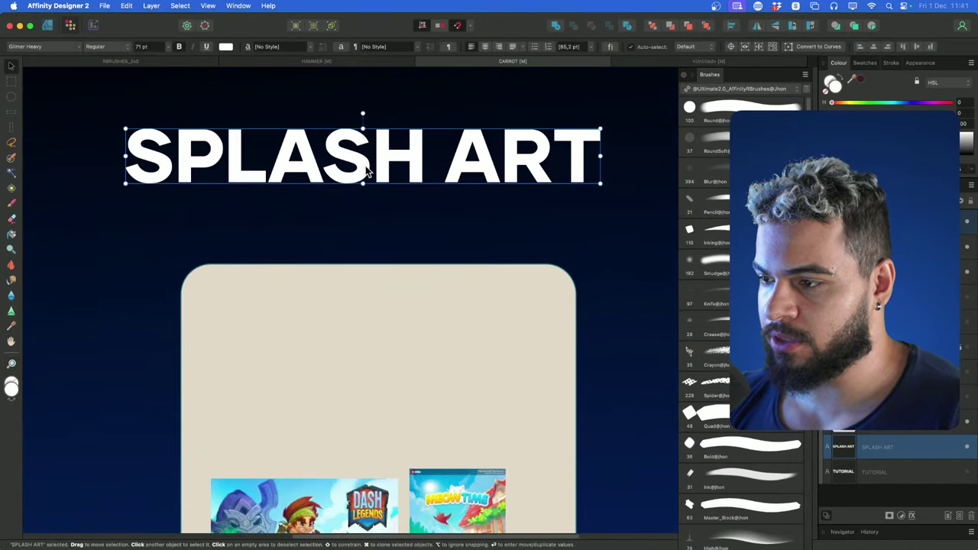
{"action": "left_click_drag", "start_coordinate": [389, 165], "coordinate": [394, 233]}
Replace the text of the duplicated title with CHRISTMAS
{"action": "key", "text": "w"}
{"action": "key", "text": "v"}
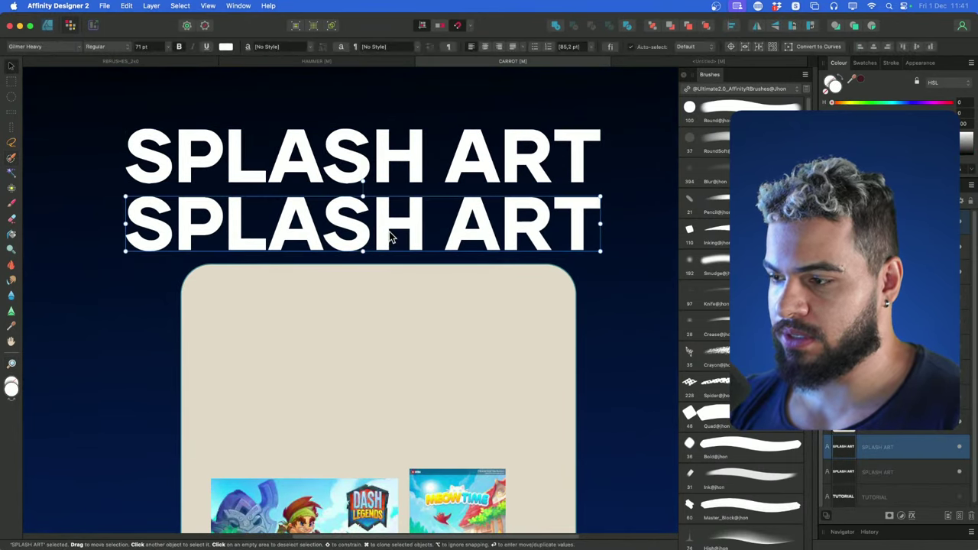
{"action": "key", "text": "w"}
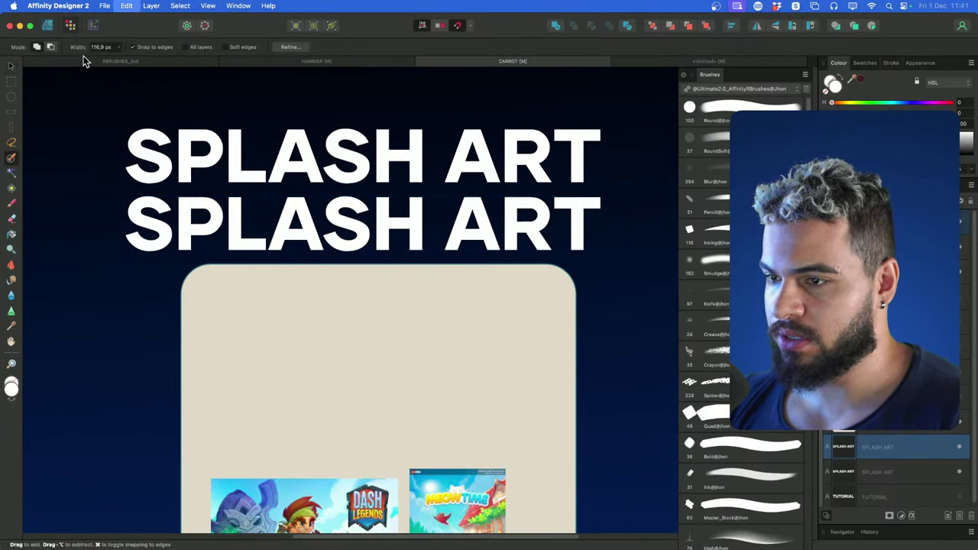
{"action": "key", "text": "t"}
{"action": "key", "text": "super+a"}
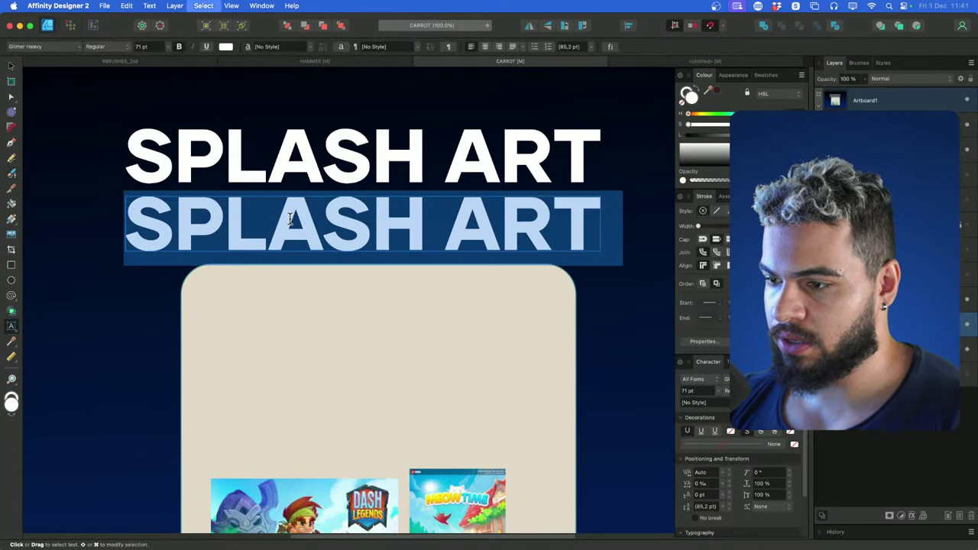
{"action": "type", "text": "CHRISTMAS"}
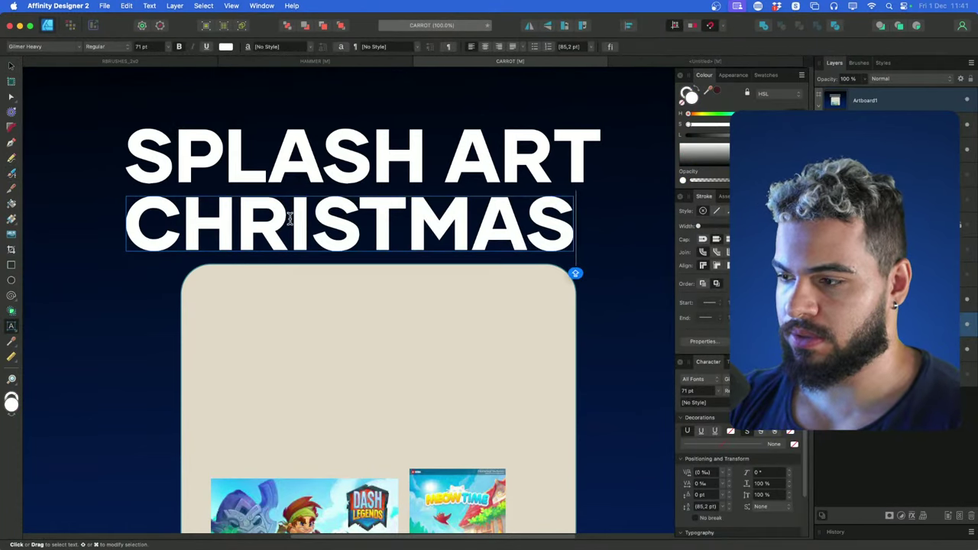
{"action": "key", "text": "Escape"}
Shrink the CHRISTMAS text to about half its width, centre it under SPLASH ART, and slightly widen the beige card
{"action": "scroll", "coordinate": [535, 202], "scroll_direction": "right", "scroll_amount": 1}
{"action": "left_click_drag", "start_coordinate": [556, 199], "coordinate": [421, 216]}
{"action": "left_click_drag", "start_coordinate": [395, 227], "coordinate": [413, 204]}
{"action": "left_click_drag", "start_coordinate": [338, 264], "coordinate": [333, 265]}
{"action": "left_click_drag", "start_coordinate": [333, 264], "coordinate": [378, 204]}
{"action": "left_click_drag", "start_coordinate": [181, 392], "coordinate": [168, 391]}
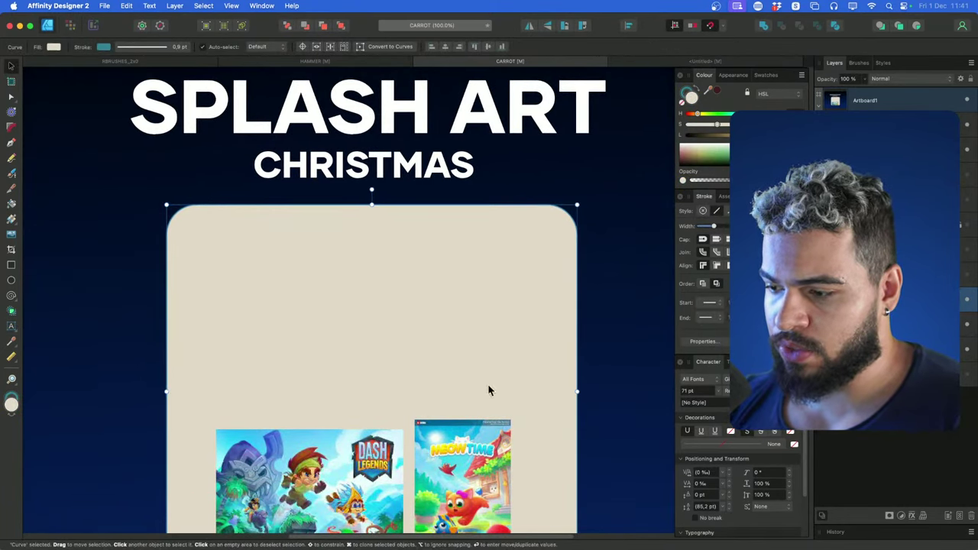
{"action": "scroll", "coordinate": [455, 428], "scroll_direction": "down", "scroll_amount": 3}
{"action": "left_click", "coordinate": [443, 399]}
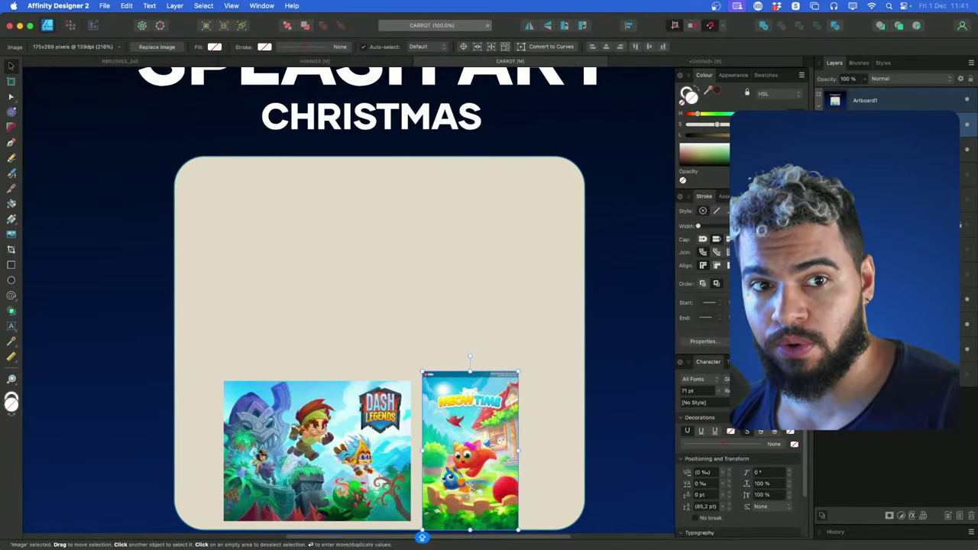
Paste the Santa Claus image with red gifts and place it at the card's left edge, above the Dash Legends art
{"action": "key", "text": "super+Tab"}
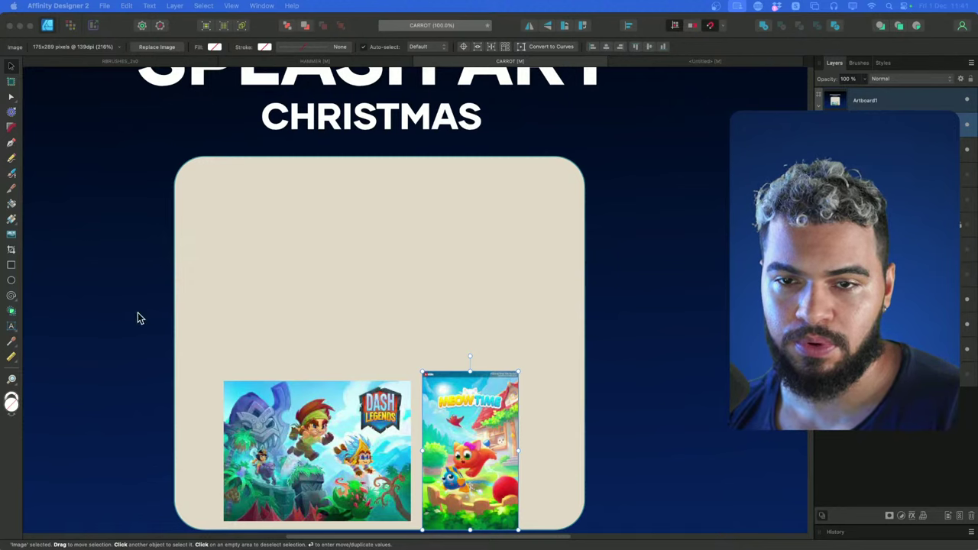
{"action": "left_click", "coordinate": [321, 259]}
{"action": "key", "text": "super+space"}
{"action": "left_click_drag", "start_coordinate": [341, 251], "coordinate": [288, 247]}
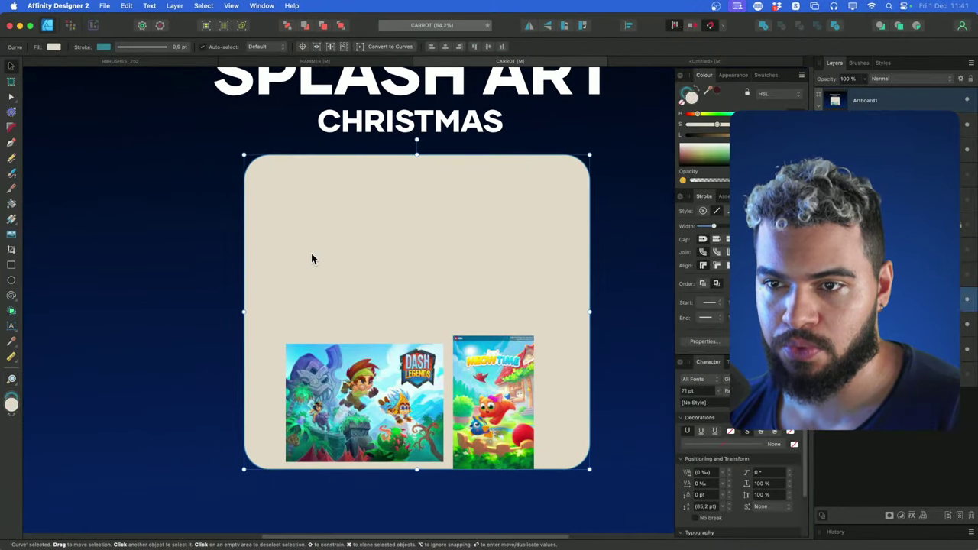
{"action": "key", "text": "super+v"}
{"action": "left_click_drag", "start_coordinate": [419, 298], "coordinate": [300, 280]}
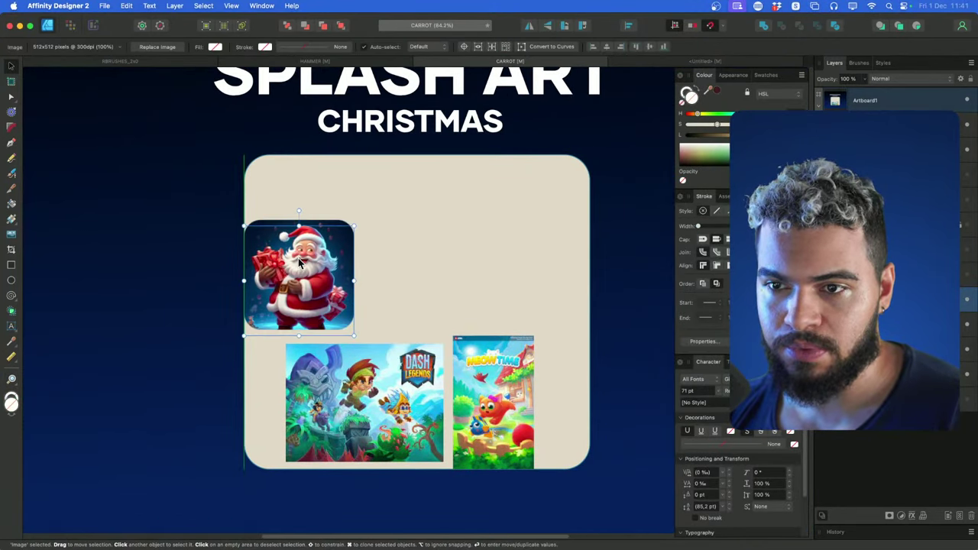
Shrink the Dash Legends image into the card's lower left corner and move the Meow Time image right beside it
{"action": "left_click", "coordinate": [361, 371]}
{"action": "left_click_drag", "start_coordinate": [443, 343], "coordinate": [379, 390]}
{"action": "left_click_drag", "start_coordinate": [344, 416], "coordinate": [302, 413]}
{"action": "left_click", "coordinate": [483, 364]}
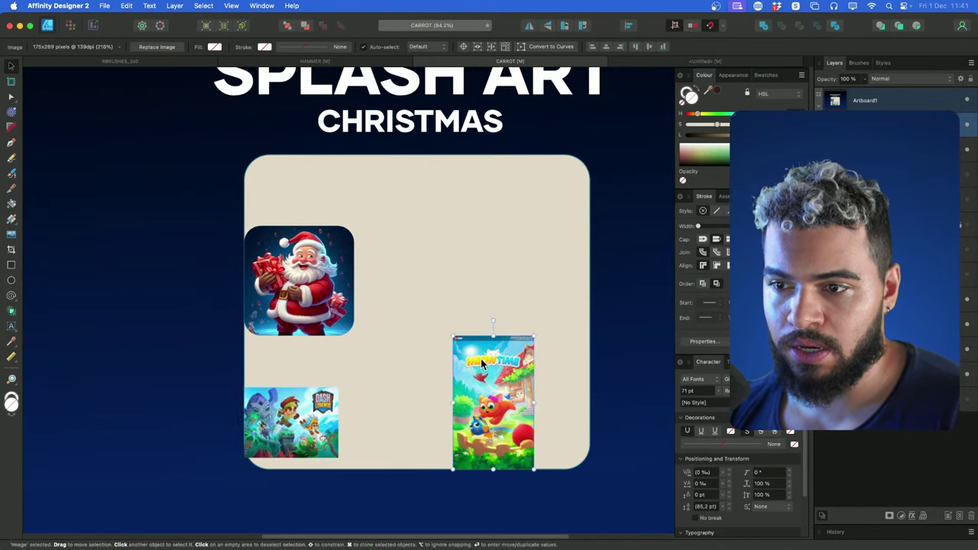
{"action": "left_click_drag", "start_coordinate": [483, 364], "coordinate": [364, 365]}
Examine the Santa Claus reference image up close and alongside the two game images
{"action": "key", "text": "super+space"}
{"action": "left_click_drag", "start_coordinate": [307, 279], "coordinate": [383, 283]}
{"action": "left_click_drag", "start_coordinate": [280, 250], "coordinate": [284, 237]}
{"action": "key", "text": "super+space"}
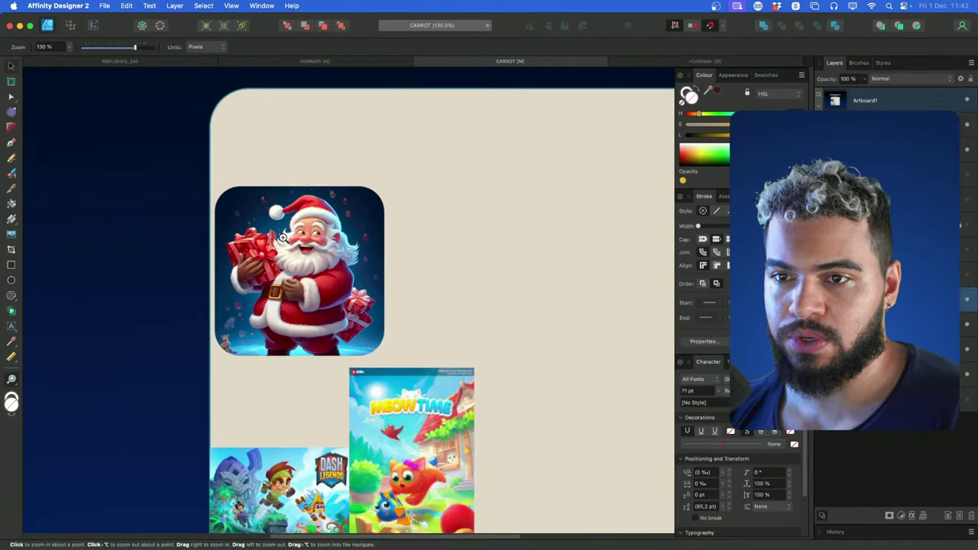
{"action": "scroll", "coordinate": [283, 238], "scroll_direction": "up", "scroll_amount": 4}
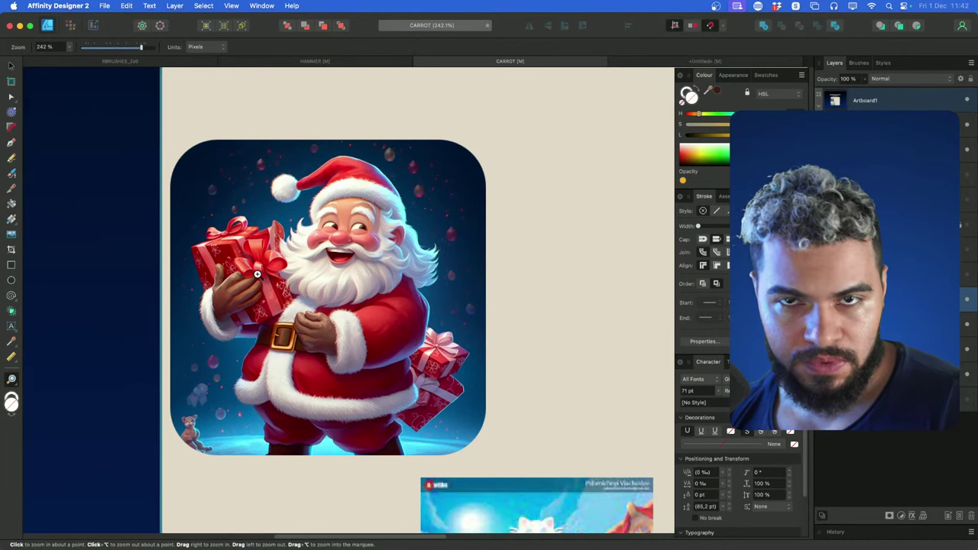
{"action": "scroll", "coordinate": [255, 264], "scroll_direction": "down", "scroll_amount": 4}
{"action": "scroll", "coordinate": [262, 292], "scroll_direction": "right", "scroll_amount": 2}
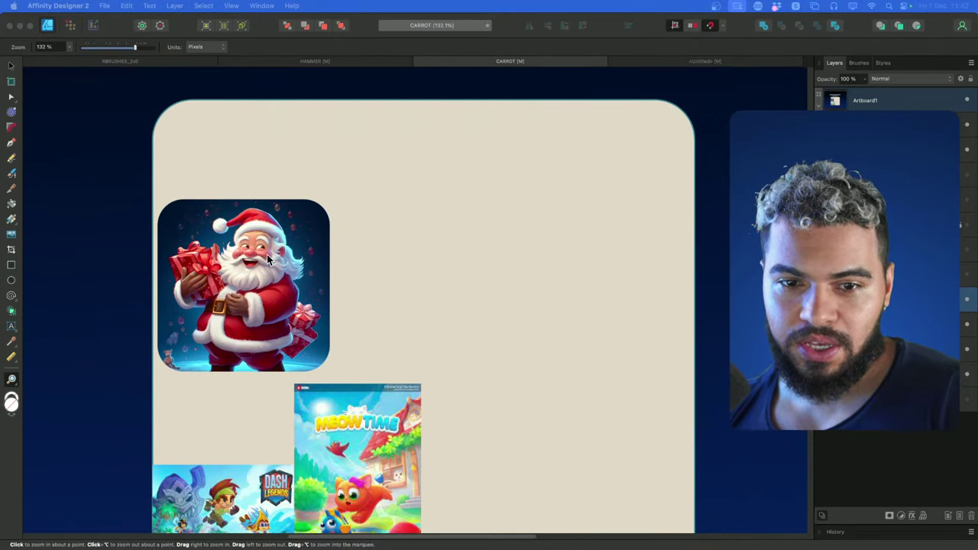
{"action": "left_click", "coordinate": [227, 261]}
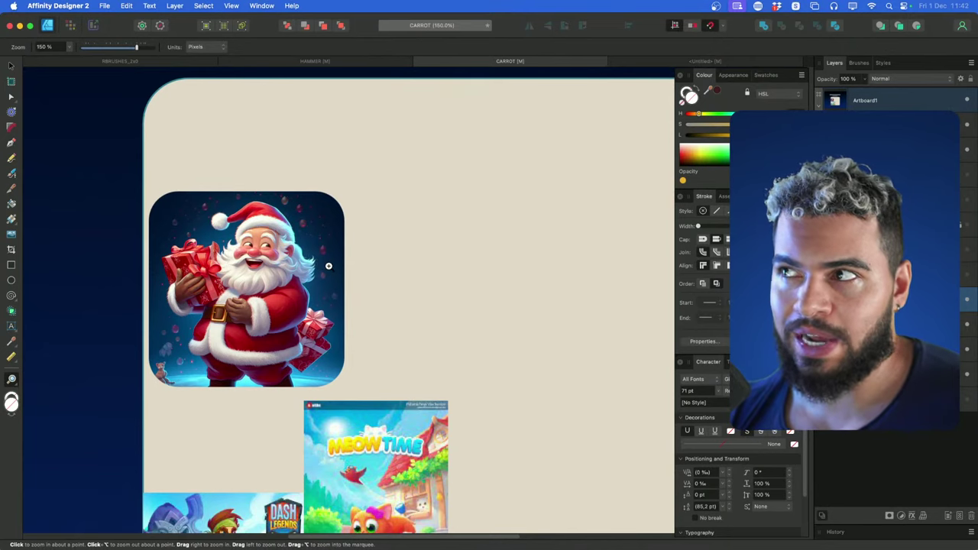
{"action": "left_click_drag", "start_coordinate": [328, 266], "coordinate": [249, 255]}
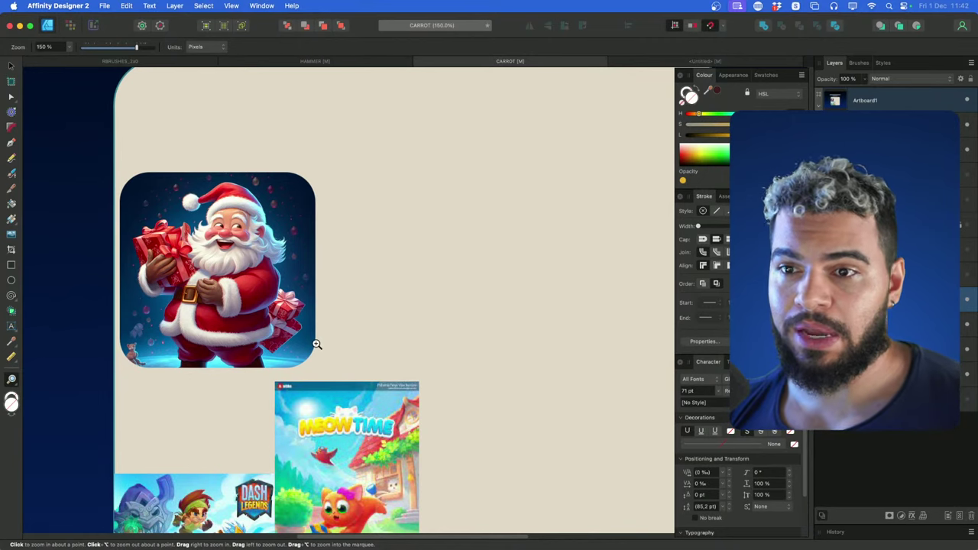
{"action": "scroll", "coordinate": [324, 327], "scroll_direction": "right", "scroll_amount": 2}
{"action": "scroll", "coordinate": [324, 327], "scroll_direction": "down", "scroll_amount": 1}
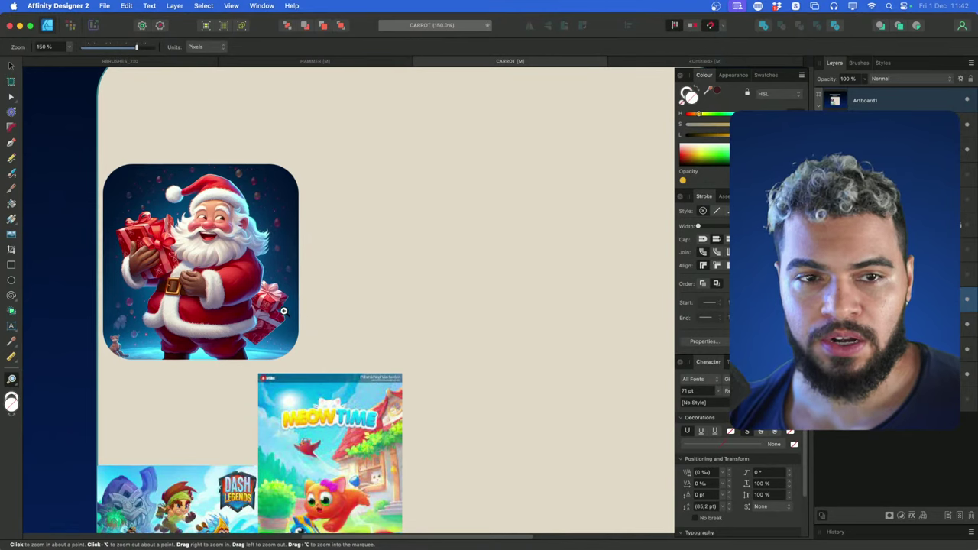
{"action": "left_click_drag", "start_coordinate": [303, 290], "coordinate": [251, 300]}
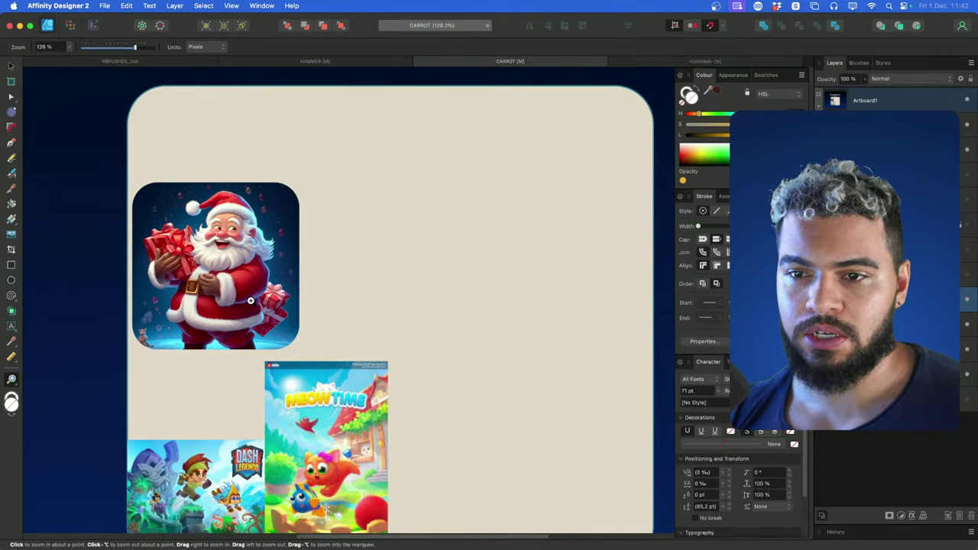
{"action": "scroll", "coordinate": [257, 301], "scroll_direction": "down", "scroll_amount": 1}
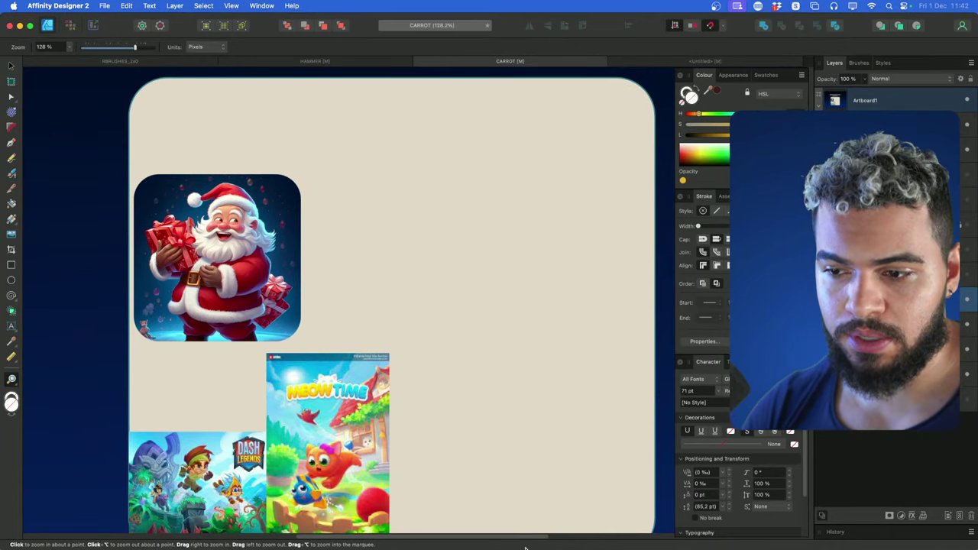
Switch to Blender and look at the cube in the modeling viewport
{"action": "mouse_move", "coordinate": [522, 547]}
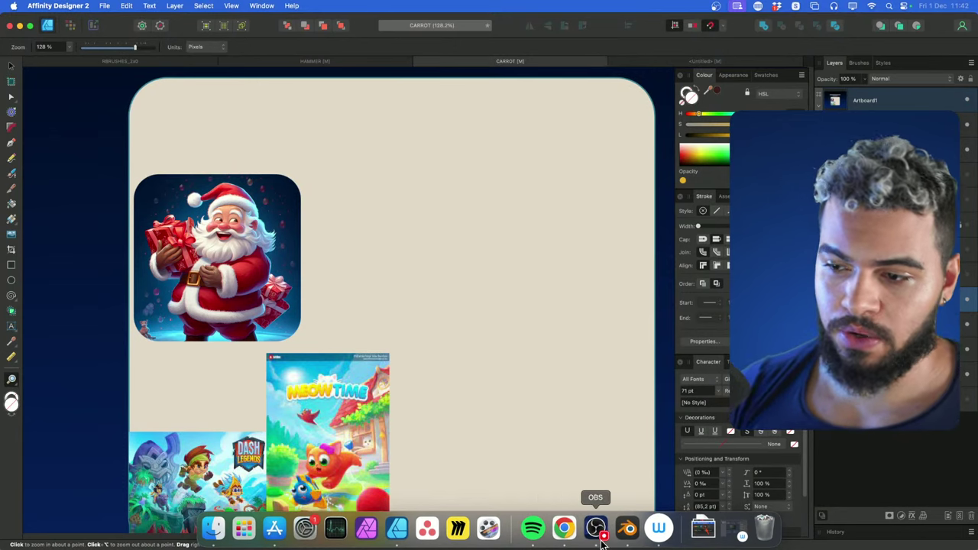
{"action": "left_click", "coordinate": [626, 529]}
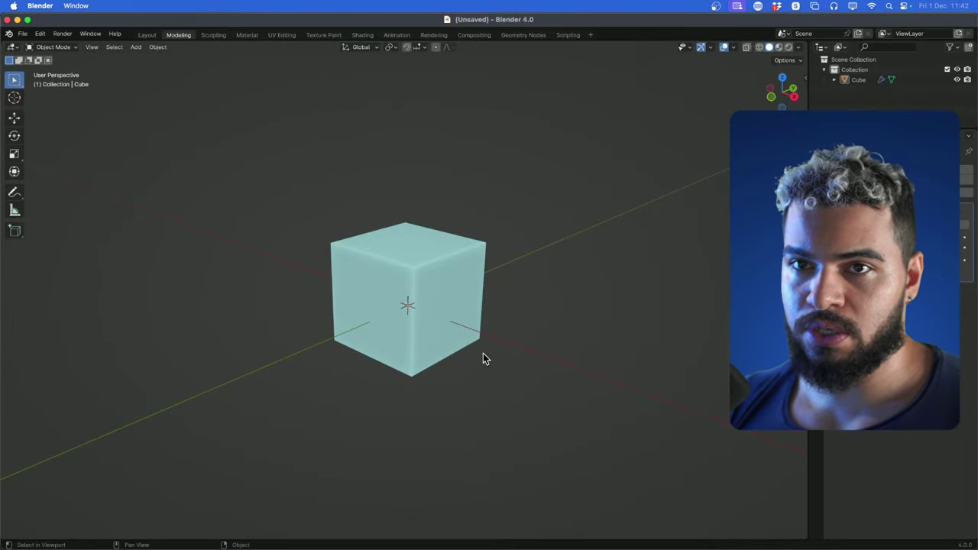
{"action": "left_click", "coordinate": [427, 298]}
{"action": "left_click_drag", "start_coordinate": [427, 294], "coordinate": [403, 335]}
Review December 2023 in Calendar over the artwork, and minimize it to return to the Santa Claus image in Affinity Designer
{"action": "key", "text": "super+Tab"}
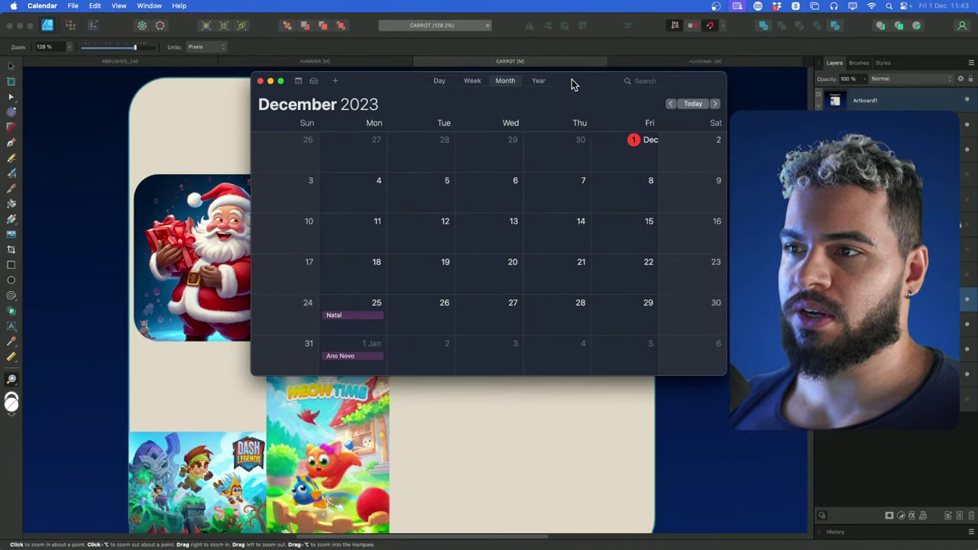
{"action": "left_click_drag", "start_coordinate": [573, 84], "coordinate": [354, 125]}
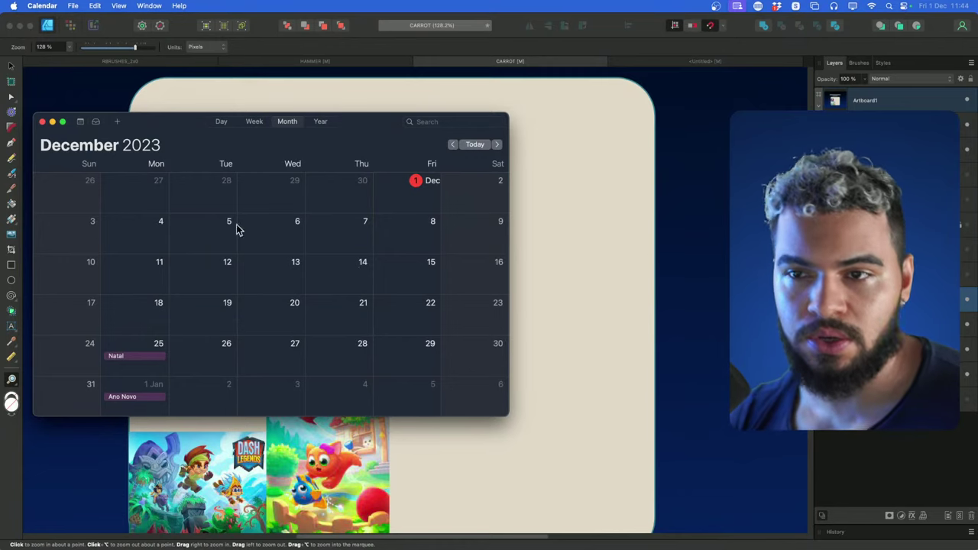
{"action": "left_click", "coordinate": [52, 122]}
{"action": "left_click", "coordinate": [245, 246]}
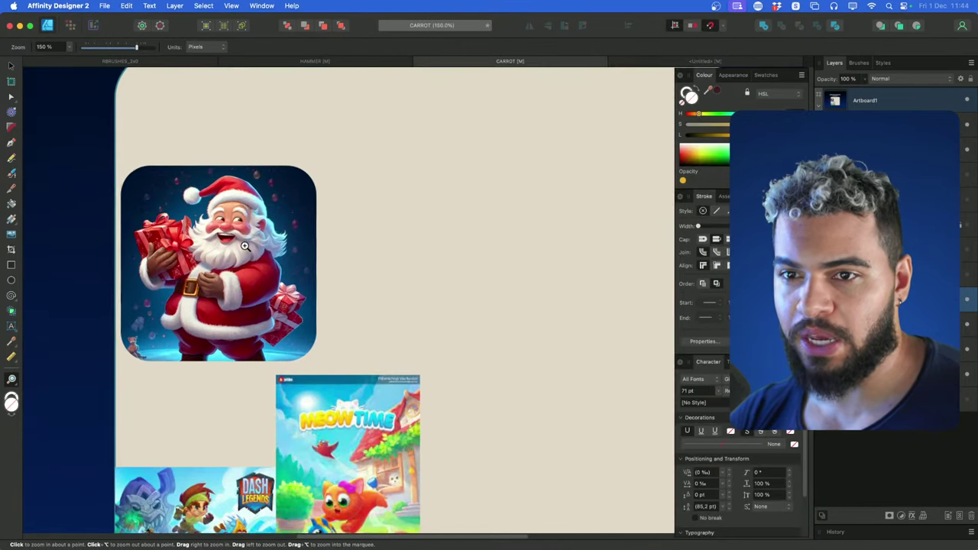
Shrink the Santa Claus image against the card's left edge and lower its opacity to 15 %
{"action": "left_click_drag", "start_coordinate": [244, 246], "coordinate": [211, 284]}
{"action": "left_click_drag", "start_coordinate": [283, 269], "coordinate": [246, 271]}
{"action": "left_click_drag", "start_coordinate": [318, 265], "coordinate": [314, 279]}
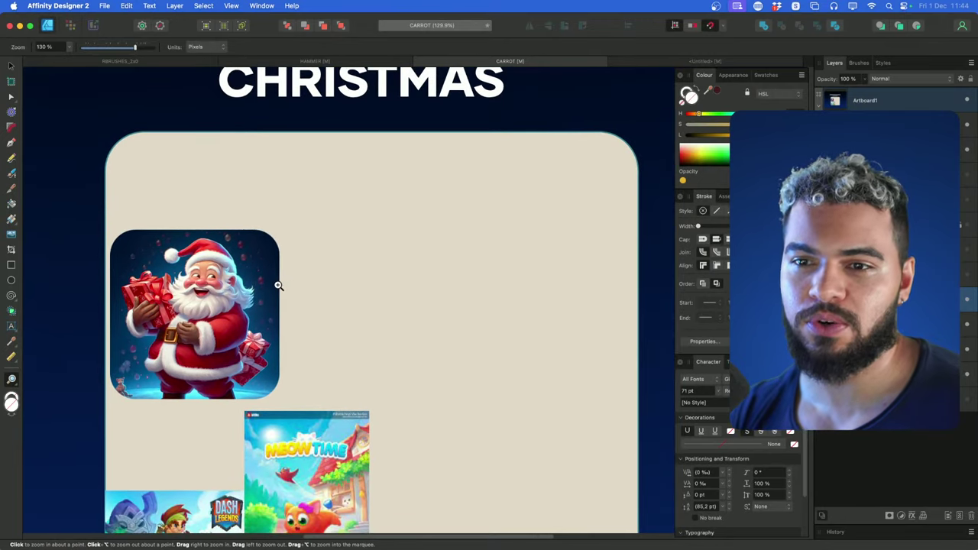
{"action": "key", "text": "v"}
{"action": "left_click_drag", "start_coordinate": [243, 284], "coordinate": [272, 281]}
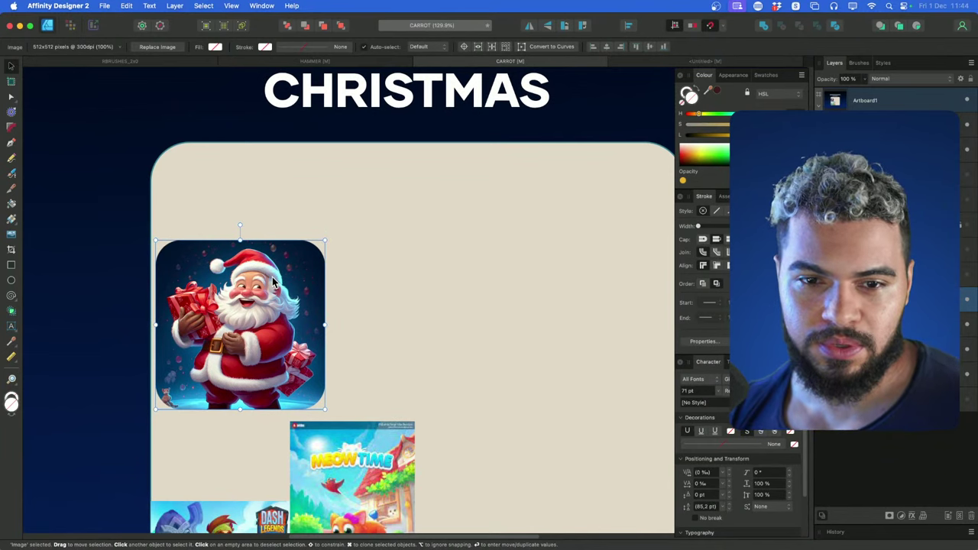
{"action": "left_click_drag", "start_coordinate": [271, 283], "coordinate": [266, 213]}
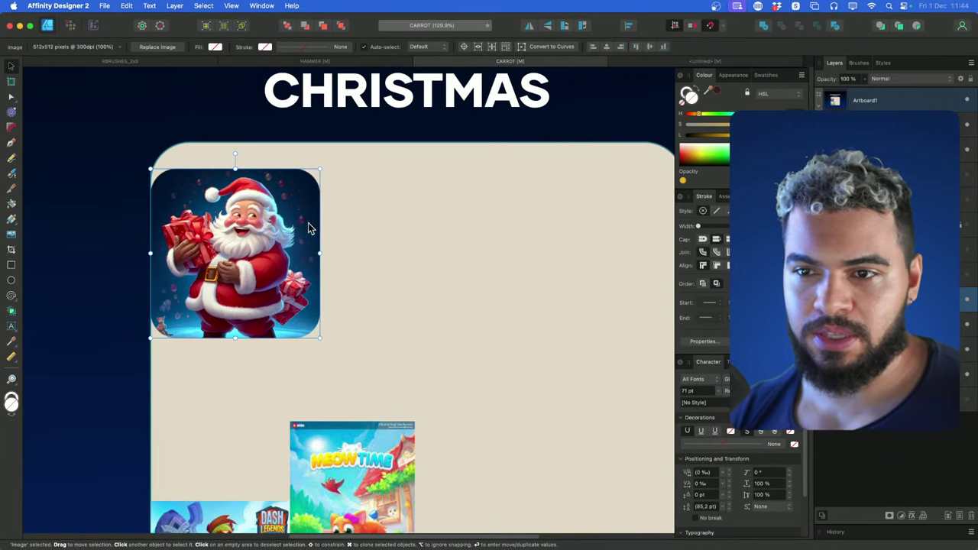
{"action": "left_click_drag", "start_coordinate": [314, 174], "coordinate": [256, 220]}
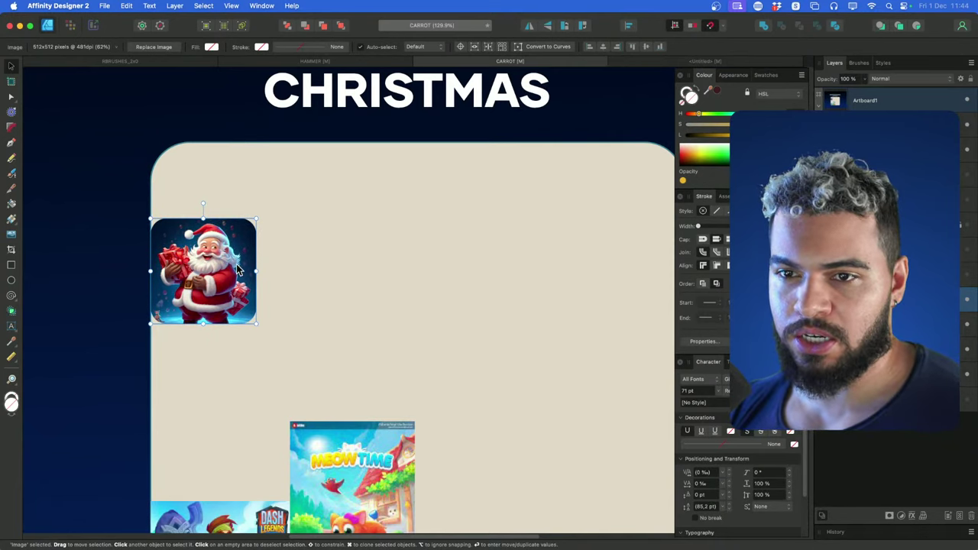
{"action": "left_click_drag", "start_coordinate": [863, 78], "coordinate": [792, 92]}
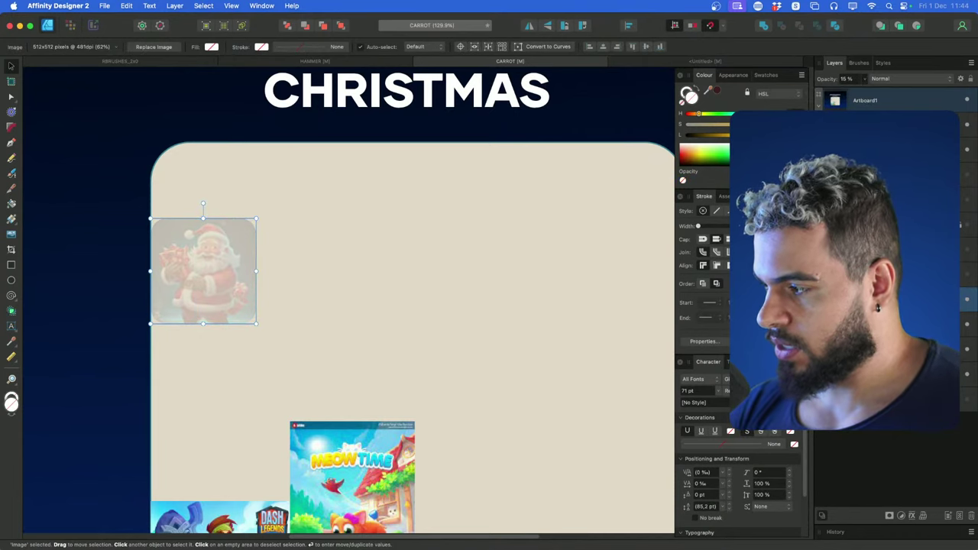
Switch to the Pixel Persona and move the Meow Time and Dash Legends images up, side by side with level top edges
{"action": "key", "text": "z"}
{"action": "left_click_drag", "start_coordinate": [380, 247], "coordinate": [329, 273]}
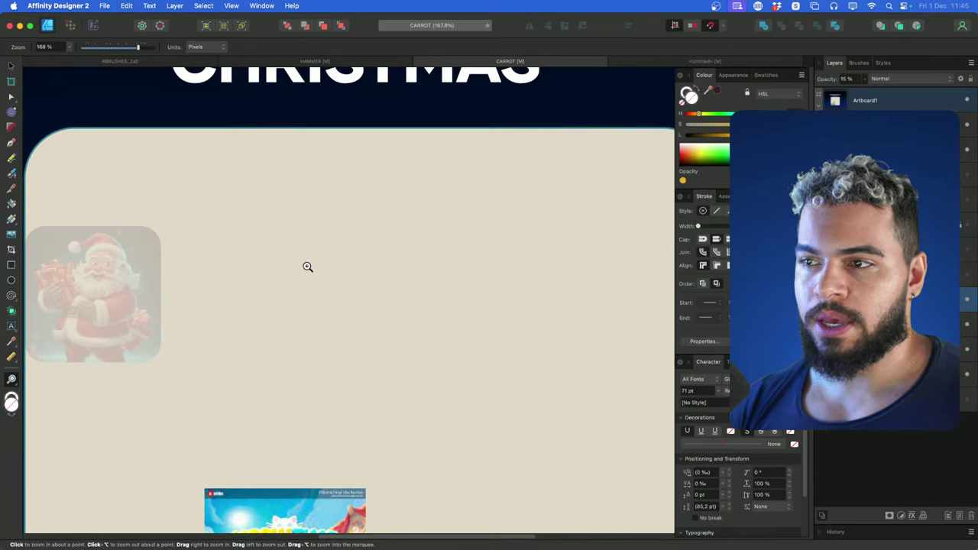
{"action": "scroll", "coordinate": [292, 272], "scroll_direction": "right", "scroll_amount": 3}
{"action": "scroll", "coordinate": [293, 273], "scroll_direction": "up", "scroll_amount": 1}
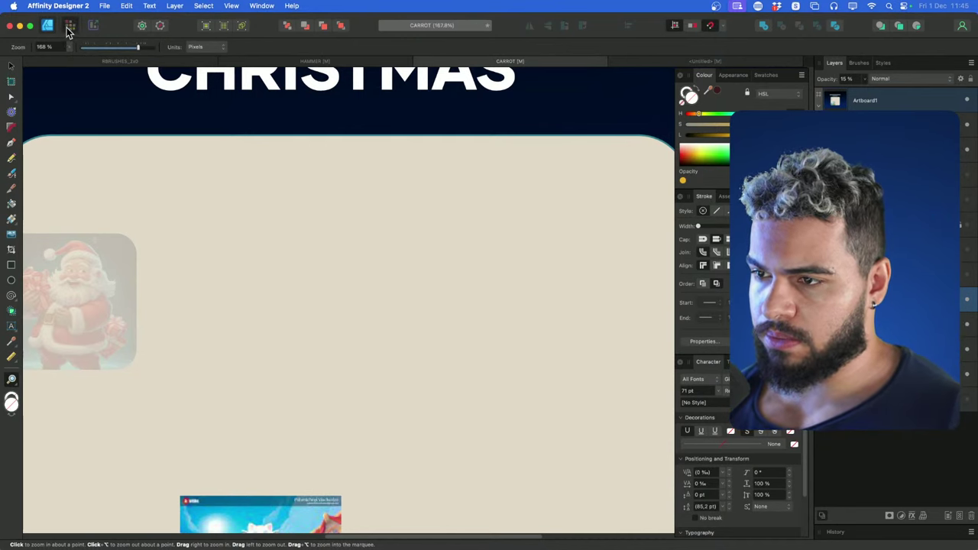
{"action": "left_click", "coordinate": [69, 29]}
{"action": "key", "text": "z"}
{"action": "left_click_drag", "start_coordinate": [384, 344], "coordinate": [398, 284]}
{"action": "left_click_drag", "start_coordinate": [468, 327], "coordinate": [359, 300]}
{"action": "key", "text": "v"}
{"action": "left_click_drag", "start_coordinate": [311, 426], "coordinate": [300, 361]}
{"action": "left_click_drag", "start_coordinate": [210, 467], "coordinate": [193, 326]}
{"action": "left_click", "coordinate": [303, 300]}
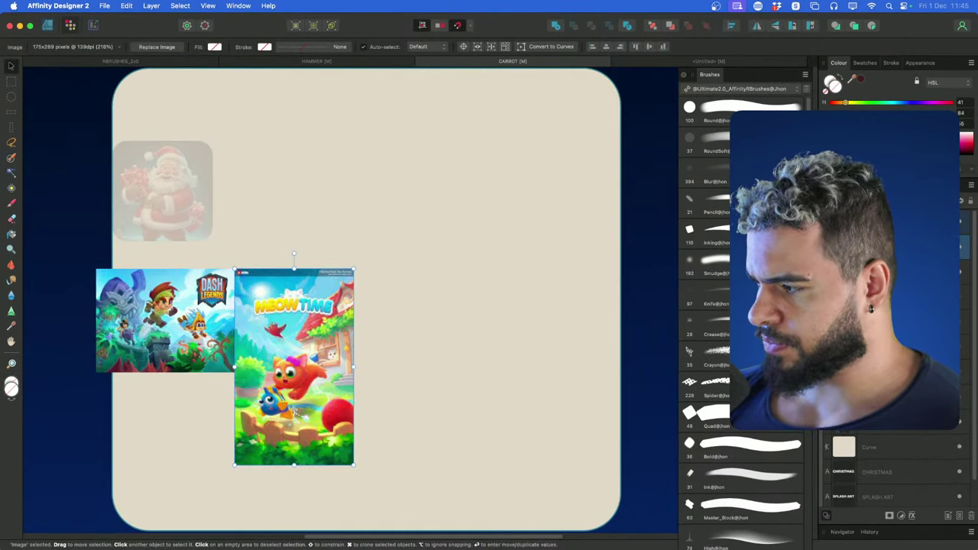
Choose the Round@jhon brush for painting and reset the paint colour to black
{"action": "key", "text": "b"}
{"action": "scroll", "coordinate": [390, 165], "scroll_direction": "up", "scroll_amount": 3}
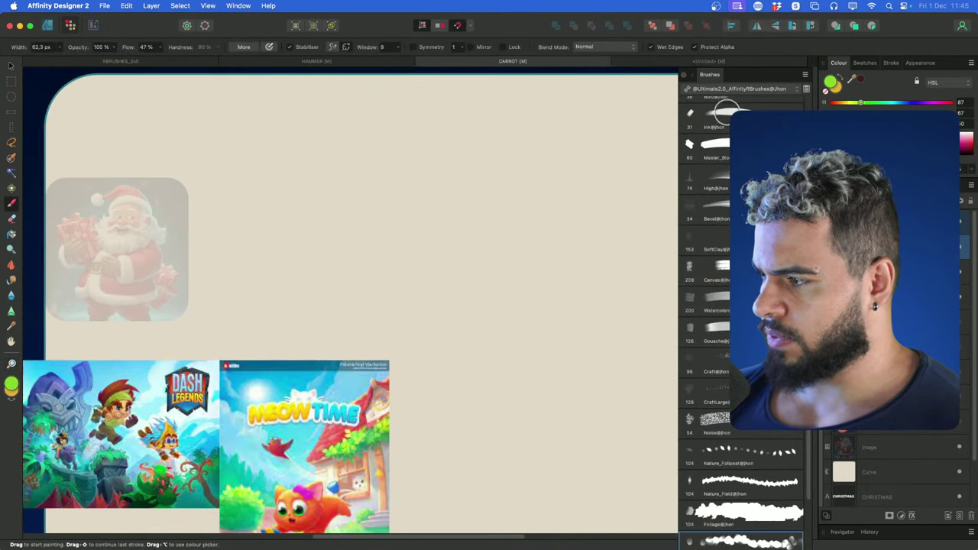
{"action": "left_click", "coordinate": [727, 114]}
{"action": "scroll", "coordinate": [749, 114], "scroll_direction": "up", "scroll_amount": 8}
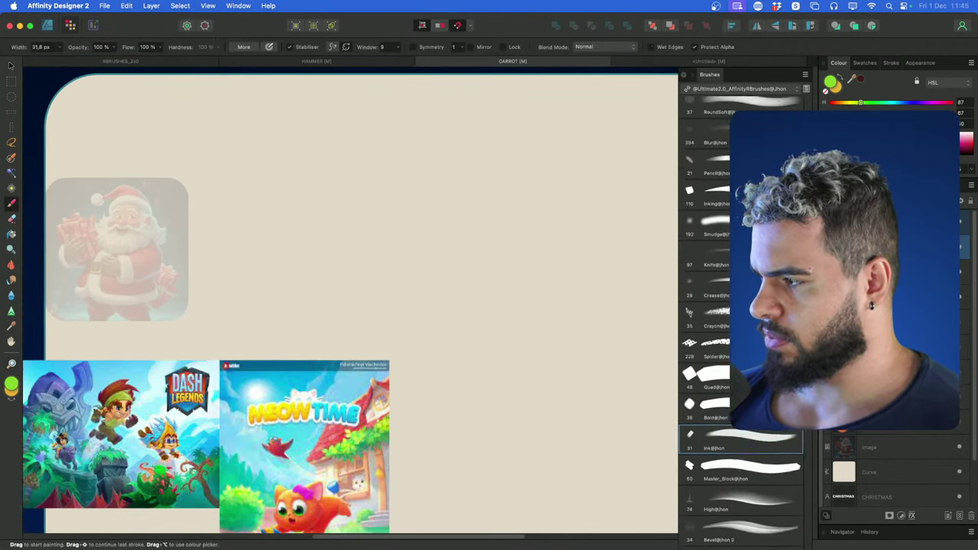
{"action": "left_click", "coordinate": [785, 107]}
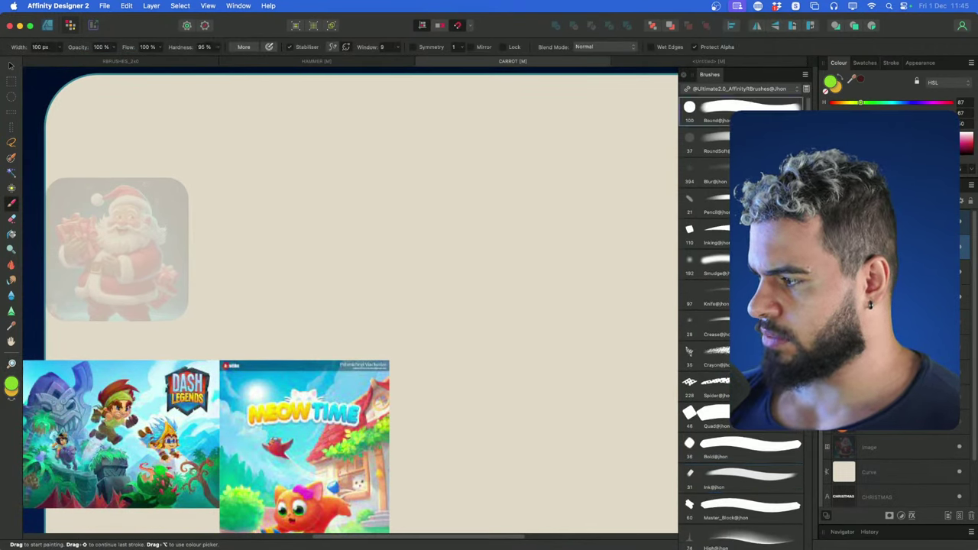
{"action": "key", "text": "d"}
{"action": "key", "text": "space"}
{"action": "mouse_move", "coordinate": [385, 358]}
{"action": "left_mouse_down"}
{"action": "mouse_move", "coordinate": [479, 351]}
{"action": "mouse_move", "coordinate": [374, 234]}
{"action": "left_mouse_up"}
{"action": "left_click_drag", "start_coordinate": [394, 271], "coordinate": [355, 283]}
Reduce the brush width to 16.7 px and turn off Protect Alpha
{"action": "key", "text": "bracketleft"}
{"action": "key", "text": "bracketleft"}
{"action": "key", "text": "bracketleft"}
{"action": "key", "text": "bracketleft"}
{"action": "key", "text": "bracketleft"}
{"action": "key", "text": "bracketleft"}
{"action": "key", "text": "bracketleft"}
{"action": "key", "text": "bracketleft"}
{"action": "key", "text": "bracketleft"}
{"action": "key", "text": "bracketleft"}
{"action": "key", "text": "bracketleft"}
{"action": "key", "text": "bracketleft"}
{"action": "key", "text": "bracketleft"}
{"action": "key", "text": "bracketleft"}
{"action": "key", "text": "bracketleft"}
{"action": "key", "text": "bracketleft"}
{"action": "key", "text": "bracketleft"}
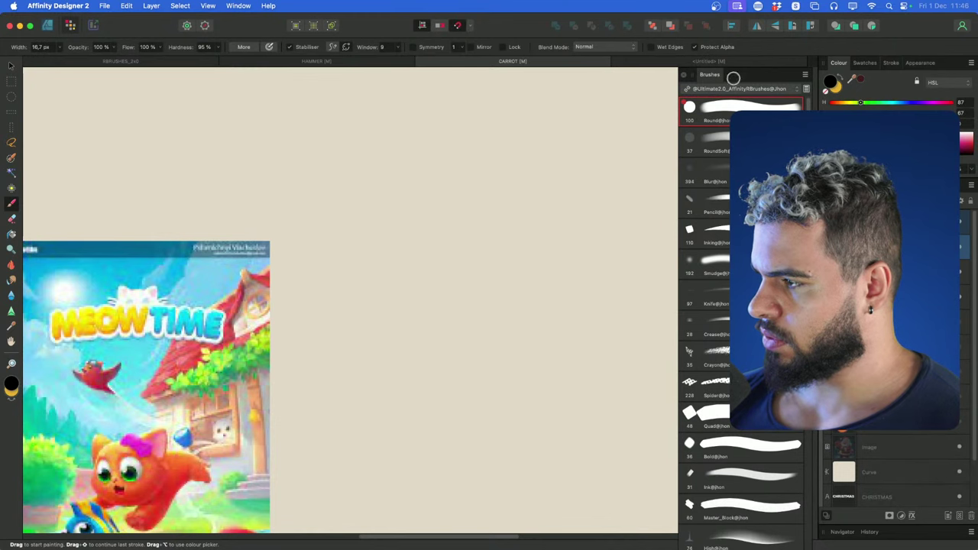
{"action": "left_click", "coordinate": [702, 48]}
Reduce the brush width to 6.7 px and handwrite "History" in black beside the Meow Time image
{"action": "key", "text": "super+space"}
{"action": "left_click_drag", "start_coordinate": [353, 349], "coordinate": [387, 265]}
{"action": "left_click_drag", "start_coordinate": [304, 240], "coordinate": [303, 300]}
{"action": "key", "text": "super+z"}
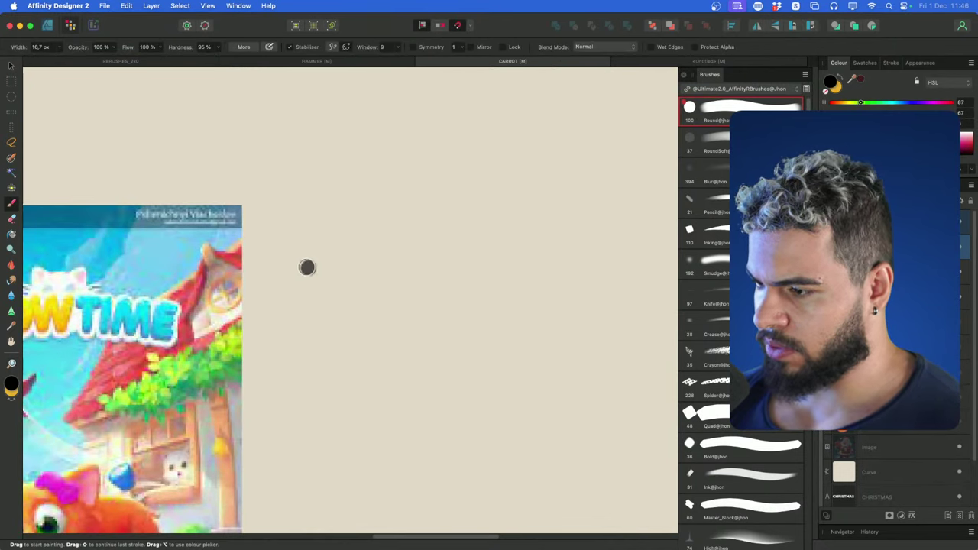
{"action": "key", "text": "bracketleft"}
{"action": "key", "text": "bracketleft"}
{"action": "left_click_drag", "start_coordinate": [291, 233], "coordinate": [292, 298]}
{"action": "left_click_drag", "start_coordinate": [324, 240], "coordinate": [324, 297]}
{"action": "mouse_move", "coordinate": [291, 269]}
{"action": "left_mouse_down"}
{"action": "mouse_move", "coordinate": [329, 265]}
{"action": "mouse_move", "coordinate": [348, 291]}
{"action": "mouse_move", "coordinate": [368, 271]}
{"action": "mouse_move", "coordinate": [364, 296]}
{"action": "left_mouse_up"}
{"action": "left_click", "coordinate": [346, 261]}
{"action": "left_click_drag", "start_coordinate": [402, 262], "coordinate": [399, 302]}
{"action": "mouse_move", "coordinate": [387, 274]}
{"action": "left_mouse_down"}
{"action": "mouse_move", "coordinate": [494, 280]}
{"action": "mouse_move", "coordinate": [482, 327]}
{"action": "left_mouse_up"}
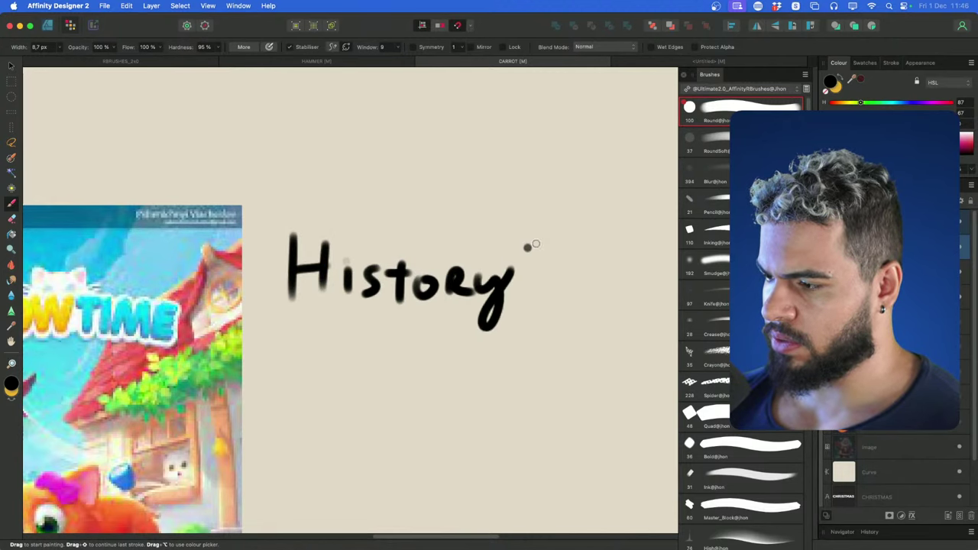
Handwrite "Context" in black on a second line below "History"
{"action": "mouse_move", "coordinate": [536, 243]}
{"action": "left_mouse_down"}
{"action": "mouse_move", "coordinate": [428, 256]}
{"action": "mouse_move", "coordinate": [430, 229]}
{"action": "mouse_move", "coordinate": [361, 229]}
{"action": "mouse_move", "coordinate": [386, 261]}
{"action": "mouse_move", "coordinate": [421, 254]}
{"action": "mouse_move", "coordinate": [442, 269]}
{"action": "mouse_move", "coordinate": [453, 243]}
{"action": "left_mouse_up"}
{"action": "mouse_move", "coordinate": [463, 246]}
{"action": "left_mouse_down"}
{"action": "mouse_move", "coordinate": [459, 261]}
{"action": "mouse_move", "coordinate": [474, 266]}
{"action": "left_mouse_up"}
{"action": "mouse_move", "coordinate": [480, 243]}
{"action": "left_mouse_down"}
{"action": "mouse_move", "coordinate": [498, 269]}
{"action": "mouse_move", "coordinate": [480, 268]}
{"action": "left_mouse_up"}
{"action": "mouse_move", "coordinate": [504, 236]}
{"action": "left_mouse_down"}
{"action": "mouse_move", "coordinate": [504, 270]}
{"action": "mouse_move", "coordinate": [520, 236]}
{"action": "left_mouse_up"}
Handwrite "Gestures → Action" in black on a third line below "Context"
{"action": "scroll", "coordinate": [367, 287], "scroll_direction": "down", "scroll_amount": 2}
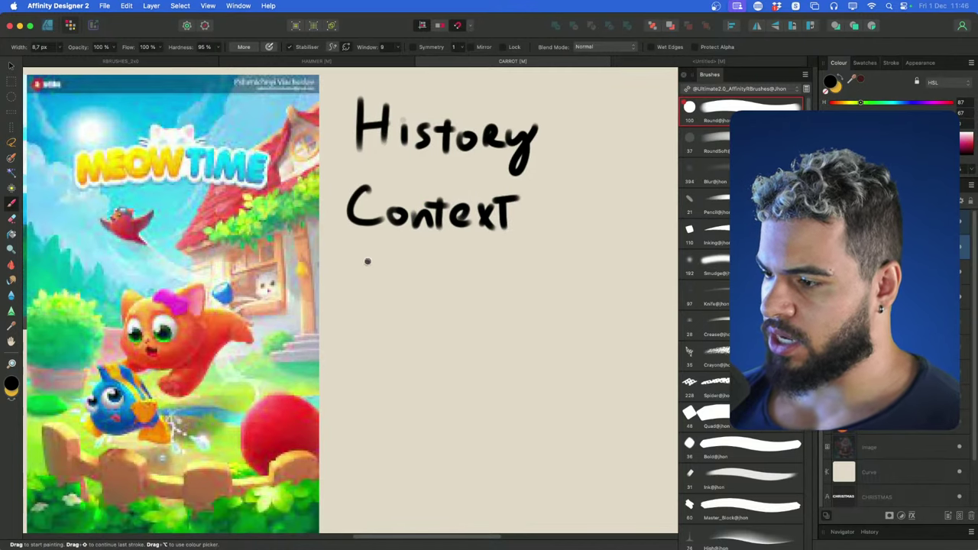
{"action": "mouse_move", "coordinate": [368, 261]}
{"action": "left_mouse_down"}
{"action": "mouse_move", "coordinate": [375, 284]}
{"action": "mouse_move", "coordinate": [403, 279]}
{"action": "mouse_move", "coordinate": [407, 301]}
{"action": "left_mouse_up"}
{"action": "mouse_move", "coordinate": [429, 282]}
{"action": "left_mouse_down"}
{"action": "mouse_move", "coordinate": [413, 304]}
{"action": "mouse_move", "coordinate": [440, 304]}
{"action": "left_mouse_up"}
{"action": "mouse_move", "coordinate": [428, 278]}
{"action": "left_mouse_down"}
{"action": "mouse_move", "coordinate": [452, 278]}
{"action": "mouse_move", "coordinate": [470, 300]}
{"action": "mouse_move", "coordinate": [489, 281]}
{"action": "mouse_move", "coordinate": [512, 305]}
{"action": "left_mouse_up"}
{"action": "scroll", "coordinate": [504, 290], "scroll_direction": "right", "scroll_amount": 3}
{"action": "scroll", "coordinate": [460, 273], "scroll_direction": "right", "scroll_amount": 2}
{"action": "mouse_move", "coordinate": [447, 296]}
{"action": "left_mouse_down"}
{"action": "mouse_move", "coordinate": [479, 294]}
{"action": "mouse_move", "coordinate": [469, 285]}
{"action": "mouse_move", "coordinate": [476, 315]}
{"action": "mouse_move", "coordinate": [496, 300]}
{"action": "mouse_move", "coordinate": [511, 318]}
{"action": "left_mouse_up"}
{"action": "scroll", "coordinate": [482, 297], "scroll_direction": "right", "scroll_amount": 3}
{"action": "mouse_move", "coordinate": [526, 290]}
{"action": "left_mouse_down"}
{"action": "mouse_move", "coordinate": [524, 320]}
{"action": "mouse_move", "coordinate": [550, 286]}
{"action": "mouse_move", "coordinate": [544, 319]}
{"action": "left_mouse_up"}
{"action": "mouse_move", "coordinate": [549, 285]}
{"action": "left_mouse_down"}
{"action": "mouse_move", "coordinate": [597, 311]}
{"action": "mouse_move", "coordinate": [425, 335]}
{"action": "left_mouse_up"}
{"action": "left_click_drag", "start_coordinate": [425, 335], "coordinate": [524, 318]}
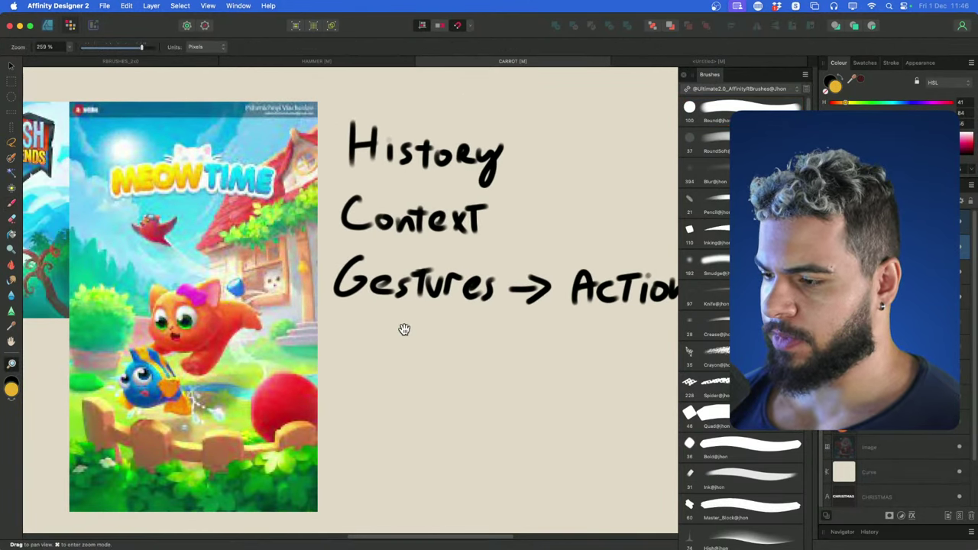
Trace the orange cat's silhouette in black over the Meow Time image
{"action": "left_click_drag", "start_coordinate": [404, 330], "coordinate": [509, 301]}
{"action": "left_click_drag", "start_coordinate": [296, 305], "coordinate": [356, 297]}
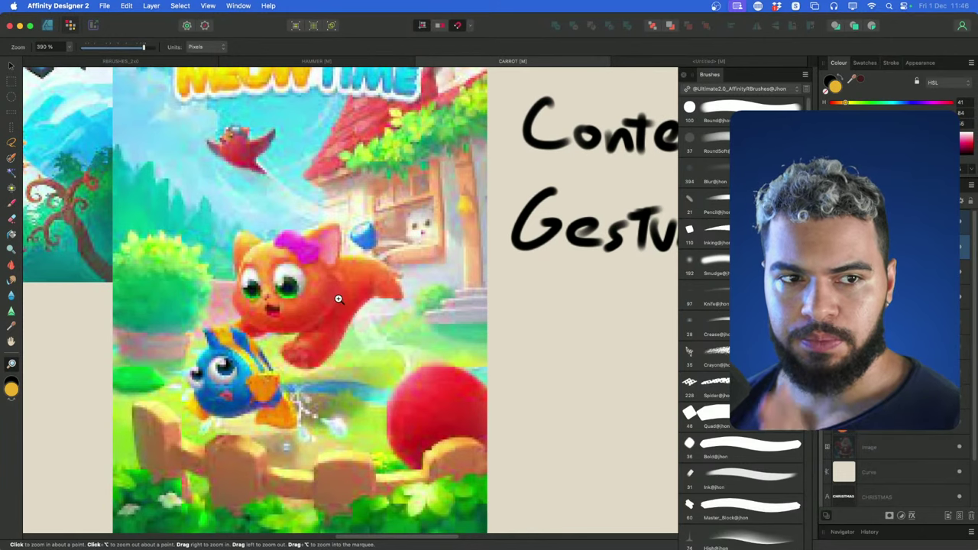
{"action": "scroll", "coordinate": [338, 298], "scroll_direction": "down", "scroll_amount": 5}
{"action": "scroll", "coordinate": [339, 299], "scroll_direction": "up", "scroll_amount": 8}
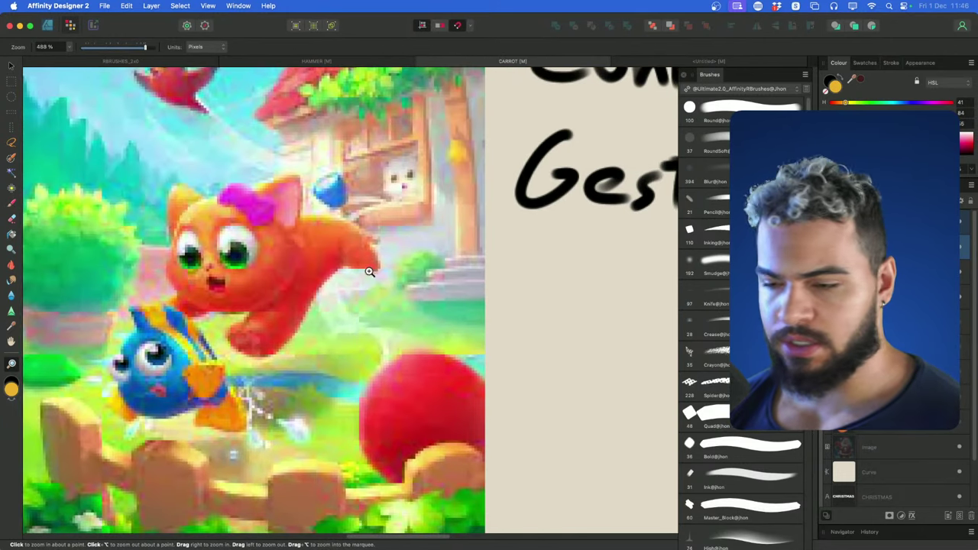
{"action": "key", "text": "b"}
{"action": "mouse_move", "coordinate": [378, 267]}
{"action": "left_mouse_down"}
{"action": "mouse_move", "coordinate": [302, 358]}
{"action": "mouse_move", "coordinate": [336, 273]}
{"action": "mouse_move", "coordinate": [240, 351]}
{"action": "left_mouse_up"}
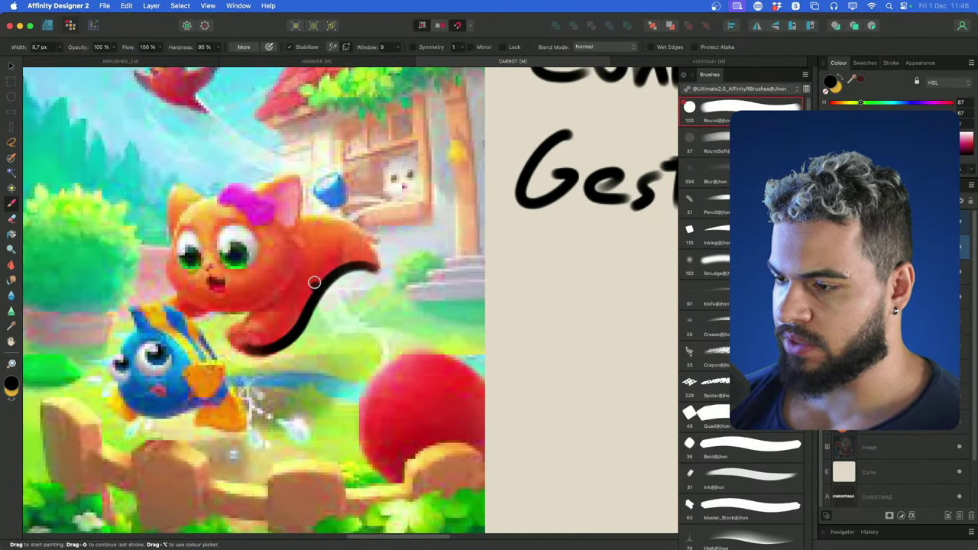
{"action": "mouse_move", "coordinate": [372, 258]}
{"action": "left_mouse_down"}
{"action": "mouse_move", "coordinate": [335, 214]}
{"action": "mouse_move", "coordinate": [298, 213]}
{"action": "left_mouse_up"}
{"action": "mouse_move", "coordinate": [295, 221]}
{"action": "left_mouse_down"}
{"action": "mouse_move", "coordinate": [293, 174]}
{"action": "mouse_move", "coordinate": [241, 196]}
{"action": "mouse_move", "coordinate": [183, 186]}
{"action": "left_mouse_up"}
{"action": "key", "text": "super+z"}
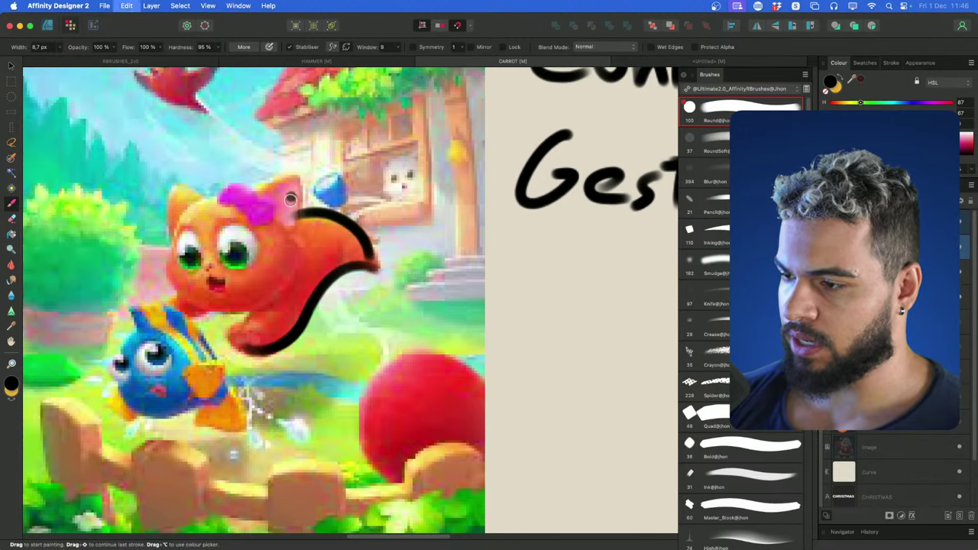
{"action": "mouse_move", "coordinate": [290, 199]}
{"action": "left_mouse_down"}
{"action": "mouse_move", "coordinate": [180, 188]}
{"action": "mouse_move", "coordinate": [164, 287]}
{"action": "mouse_move", "coordinate": [183, 319]}
{"action": "mouse_move", "coordinate": [267, 315]}
{"action": "mouse_move", "coordinate": [231, 337]}
{"action": "mouse_move", "coordinate": [261, 344]}
{"action": "left_mouse_up"}
Undo the black strokes outlining the orange cat
{"action": "key", "text": "z"}
{"action": "left_click_drag", "start_coordinate": [369, 292], "coordinate": [336, 295]}
{"action": "key", "text": "space"}
{"action": "left_click_drag", "start_coordinate": [420, 285], "coordinate": [234, 313]}
{"action": "key", "text": "v"}
{"action": "left_click_drag", "start_coordinate": [227, 314], "coordinate": [524, 301]}
{"action": "key", "text": "z"}
{"action": "key", "text": "super+z"}
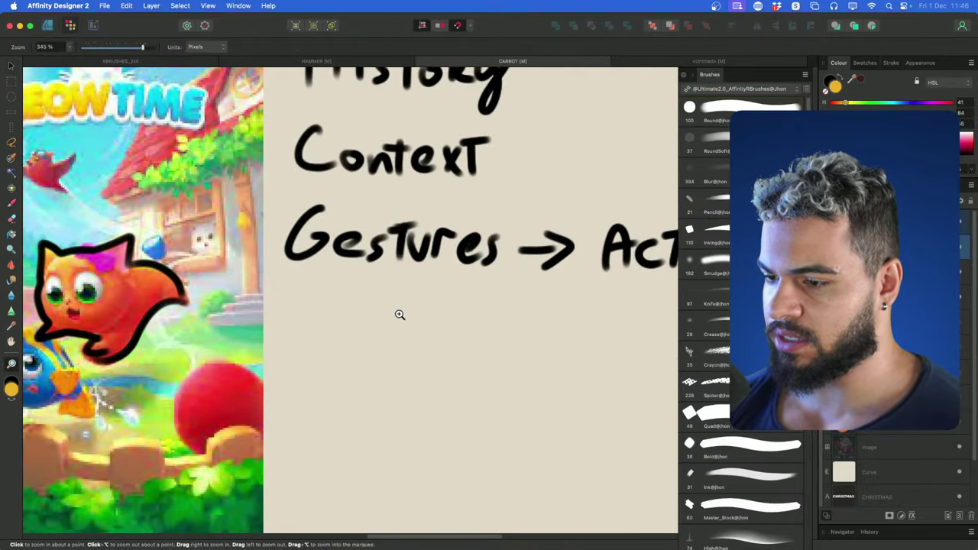
{"action": "key", "text": "space"}
{"action": "left_click_drag", "start_coordinate": [331, 326], "coordinate": [424, 306]}
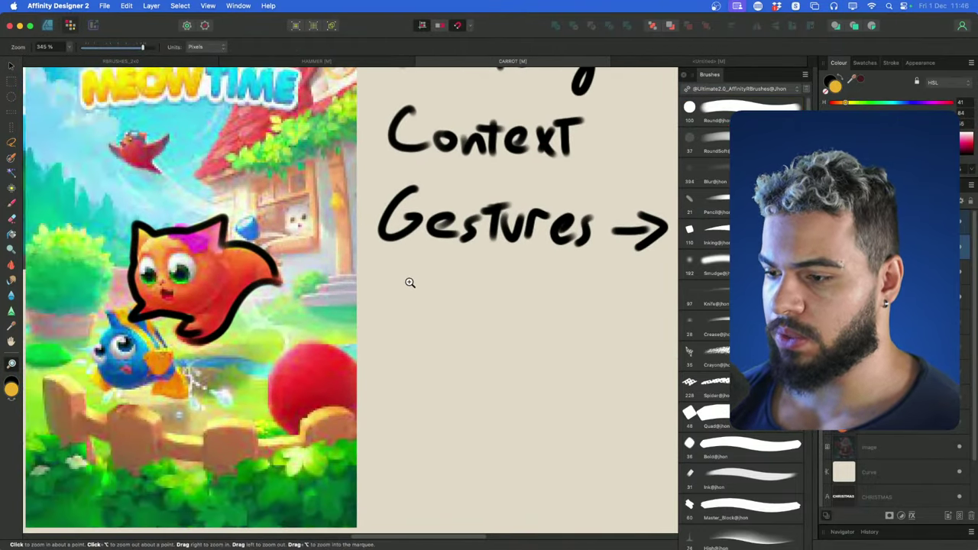
{"action": "key", "text": "super+z"}
{"action": "key", "text": "super+z"}
{"action": "key", "text": "super+z"}
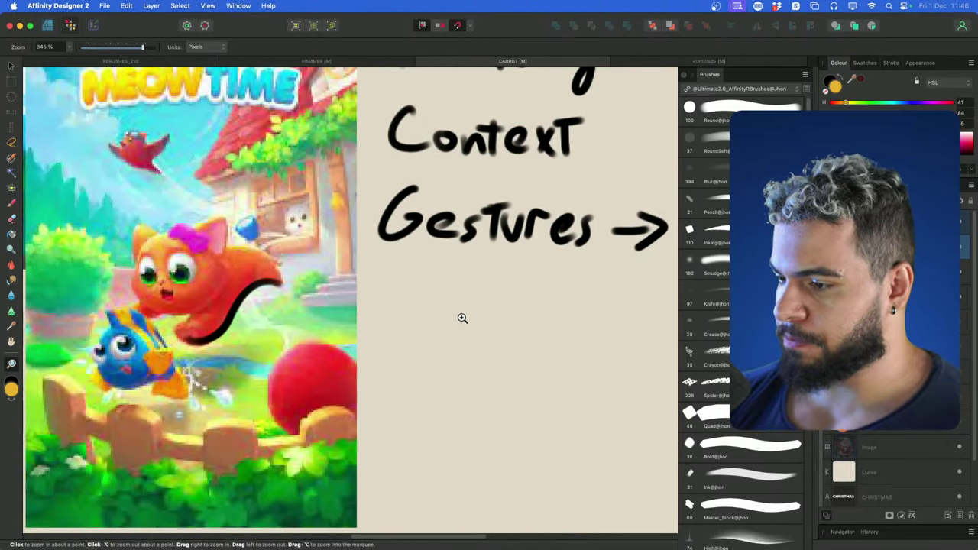
Examine the "Action" note alongside the chasing cat and fish in the Meow Time image
{"action": "scroll", "coordinate": [338, 310], "scroll_direction": "down", "scroll_amount": 3}
{"action": "scroll", "coordinate": [604, 283], "scroll_direction": "up", "scroll_amount": 4}
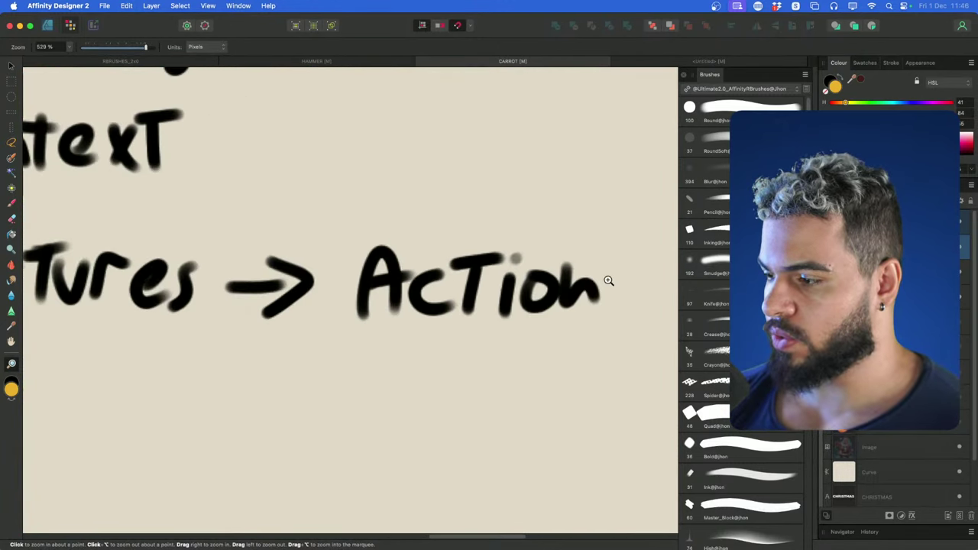
{"action": "scroll", "coordinate": [393, 345], "scroll_direction": "left", "scroll_amount": 10}
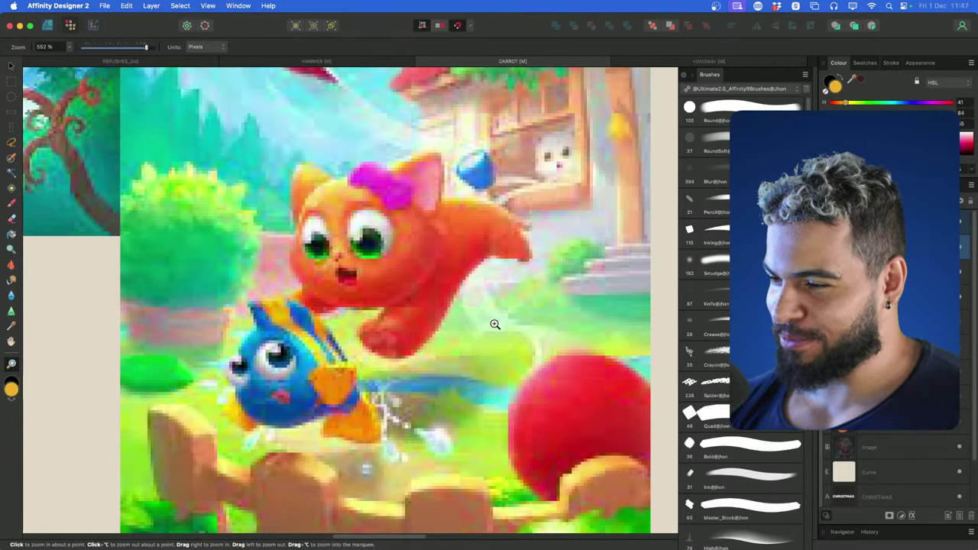
{"action": "left_click_drag", "start_coordinate": [497, 325], "coordinate": [459, 330]}
{"action": "left_click_drag", "start_coordinate": [530, 375], "coordinate": [426, 365]}
{"action": "scroll", "coordinate": [307, 311], "scroll_direction": "down", "scroll_amount": 1}
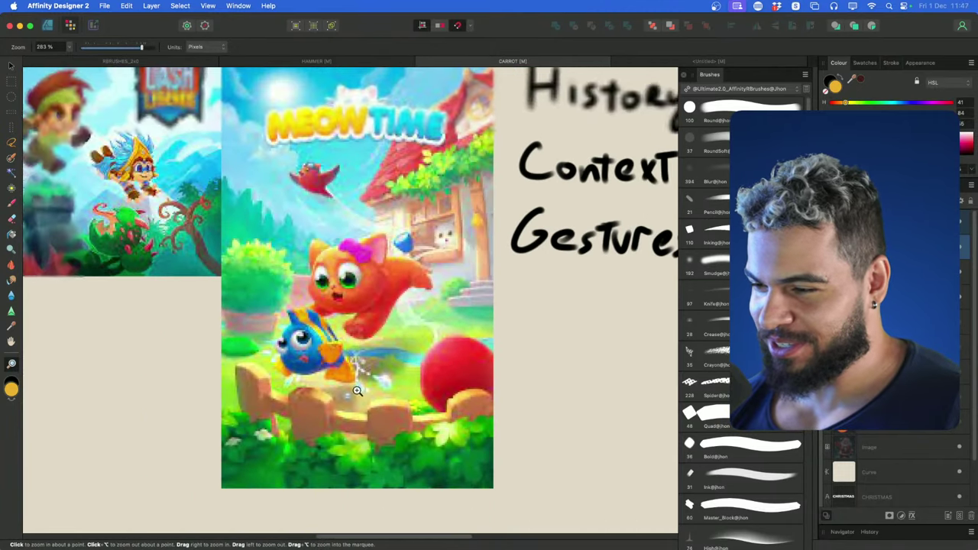
{"action": "scroll", "coordinate": [472, 340], "scroll_direction": "right", "scroll_amount": 3}
{"action": "scroll", "coordinate": [503, 329], "scroll_direction": "right", "scroll_amount": 2}
{"action": "left_click_drag", "start_coordinate": [535, 339], "coordinate": [465, 336]}
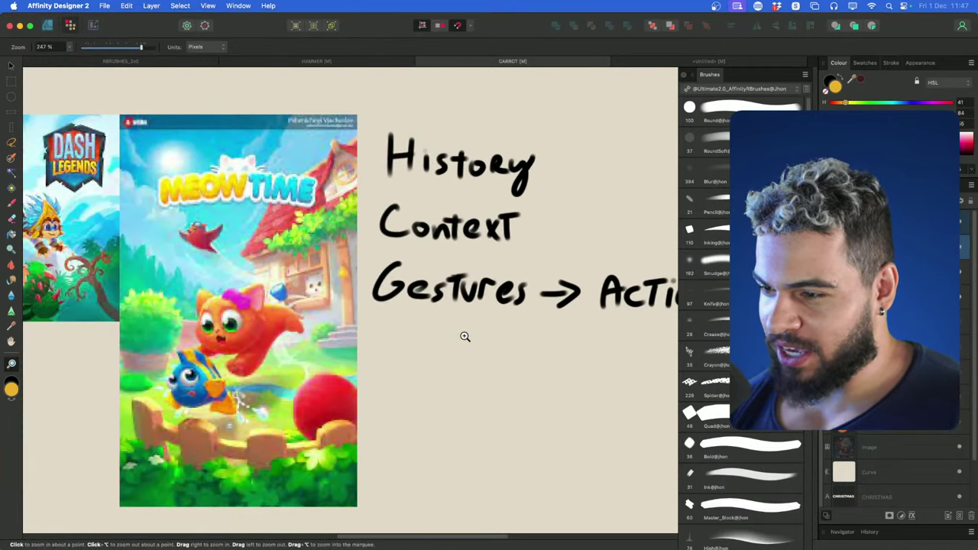
Examine the Meow Time scene up close, including the flying bird and the small cat in the house window
{"action": "scroll", "coordinate": [465, 336], "scroll_direction": "up", "scroll_amount": 2}
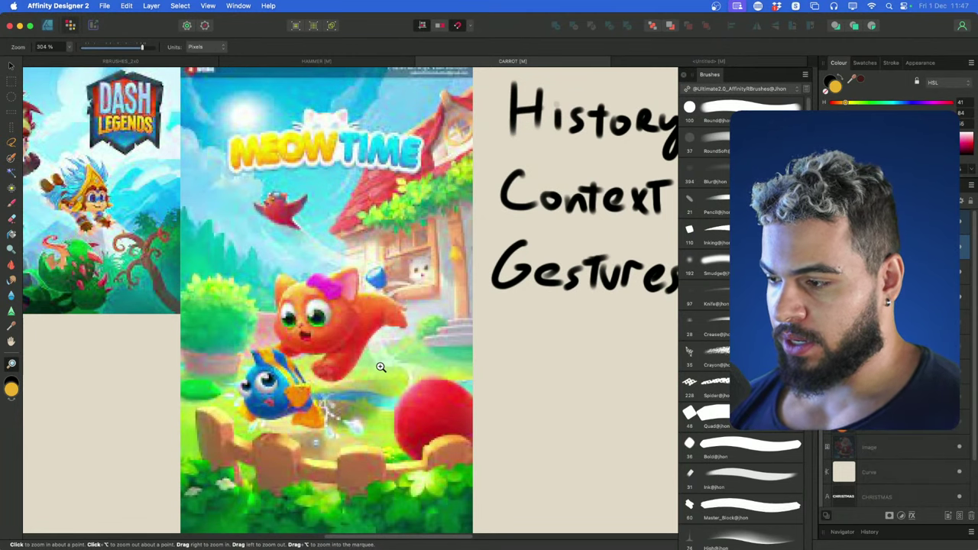
{"action": "scroll", "coordinate": [412, 266], "scroll_direction": "up", "scroll_amount": 2}
{"action": "scroll", "coordinate": [446, 280], "scroll_direction": "down", "scroll_amount": 2}
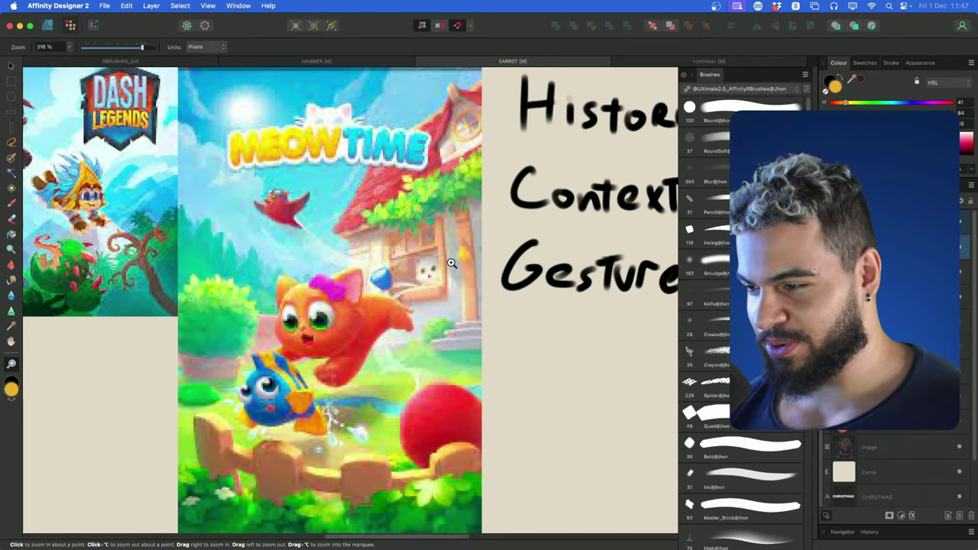
{"action": "scroll", "coordinate": [440, 272], "scroll_direction": "up", "scroll_amount": 3}
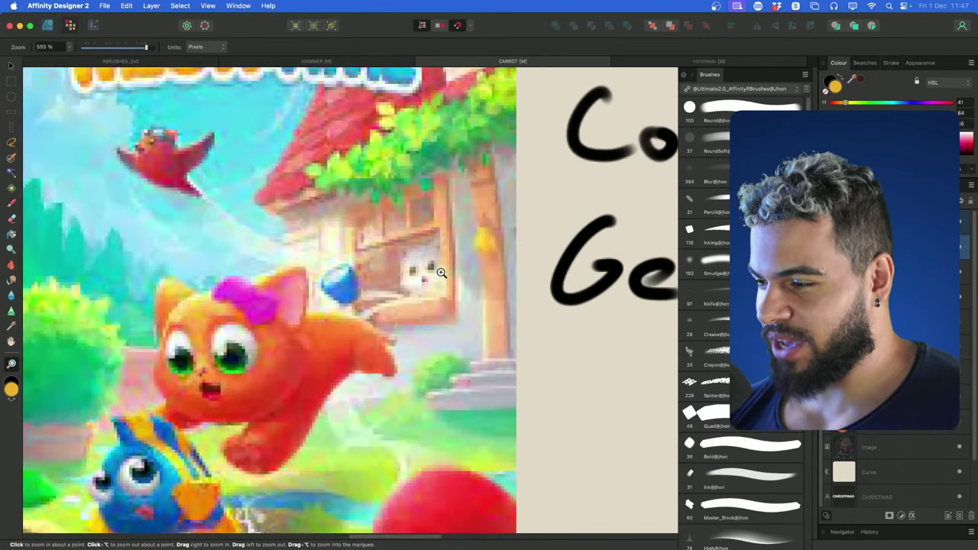
{"action": "scroll", "coordinate": [374, 298], "scroll_direction": "down", "scroll_amount": 3}
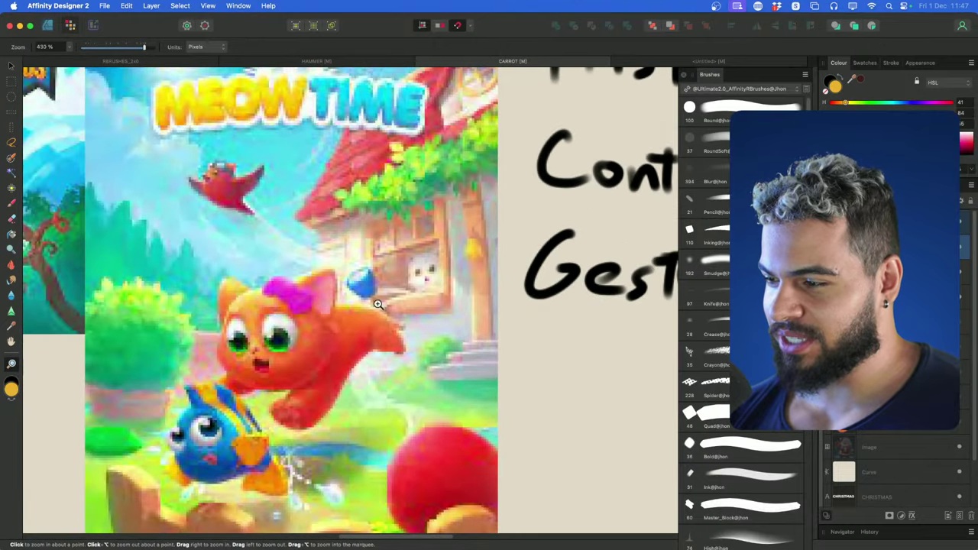
{"action": "scroll", "coordinate": [252, 380], "scroll_direction": "right", "scroll_amount": 3}
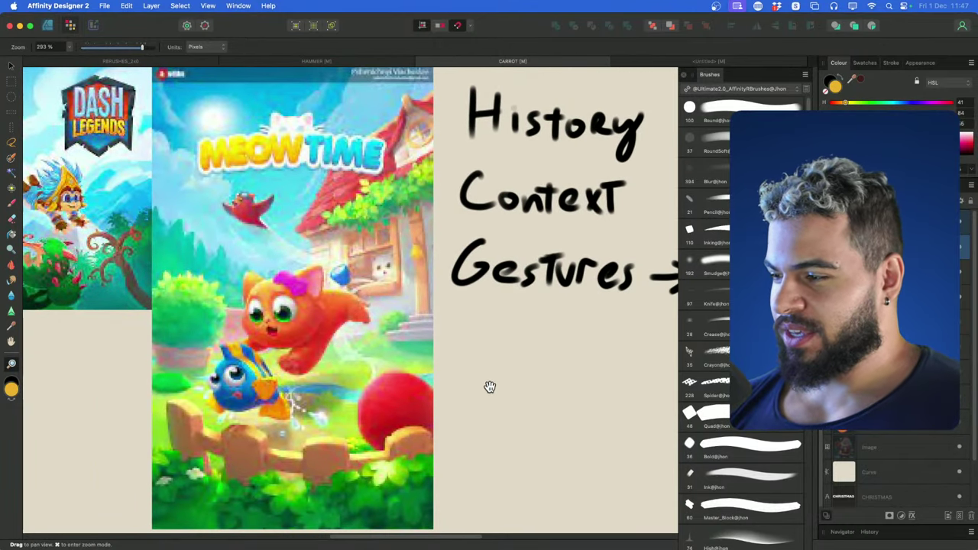
{"action": "scroll", "coordinate": [466, 366], "scroll_direction": "right", "scroll_amount": 3}
{"action": "scroll", "coordinate": [446, 348], "scroll_direction": "down", "scroll_amount": 2}
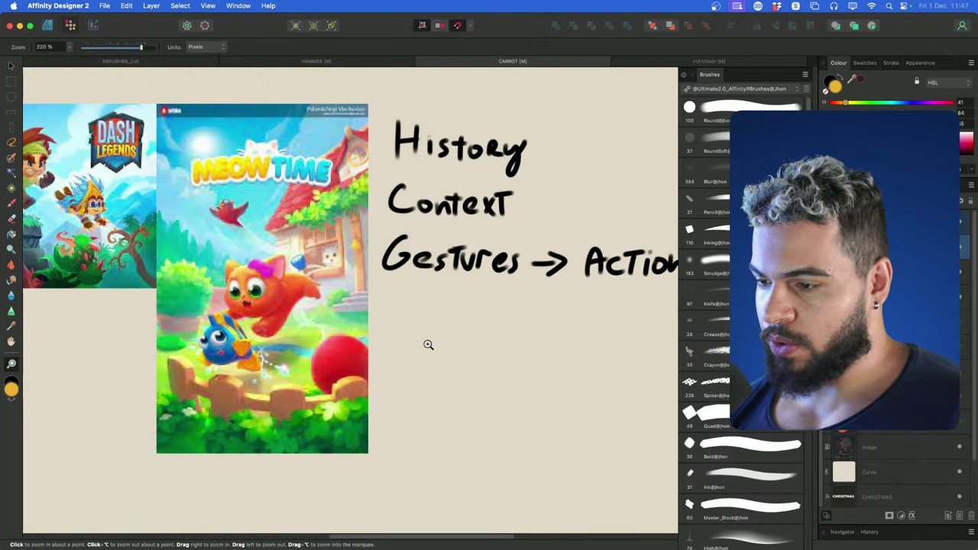
Draw a black arrow pointing right after the handwritten word "Context"
{"action": "left_click_drag", "start_coordinate": [400, 395], "coordinate": [405, 398]}
{"action": "mouse_move", "coordinate": [488, 301]}
{"action": "left_mouse_down"}
{"action": "mouse_move", "coordinate": [463, 308]}
{"action": "mouse_move", "coordinate": [611, 175]}
{"action": "left_mouse_up"}
{"action": "mouse_move", "coordinate": [610, 175]}
{"action": "left_mouse_down"}
{"action": "mouse_move", "coordinate": [427, 284]}
{"action": "mouse_move", "coordinate": [347, 287]}
{"action": "left_mouse_up"}
{"action": "mouse_move", "coordinate": [356, 273]}
{"action": "left_mouse_down"}
{"action": "mouse_move", "coordinate": [332, 282]}
{"action": "mouse_move", "coordinate": [367, 286]}
{"action": "left_mouse_up"}
{"action": "key", "text": "super+z"}
{"action": "left_click_drag", "start_coordinate": [357, 272], "coordinate": [346, 299]}
{"action": "key", "text": "super+z"}
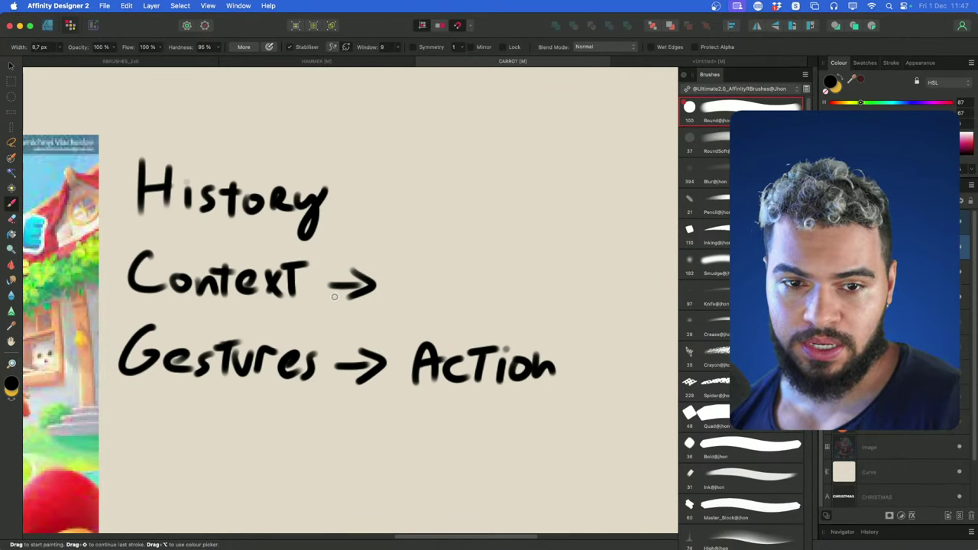
{"action": "key", "text": "z"}
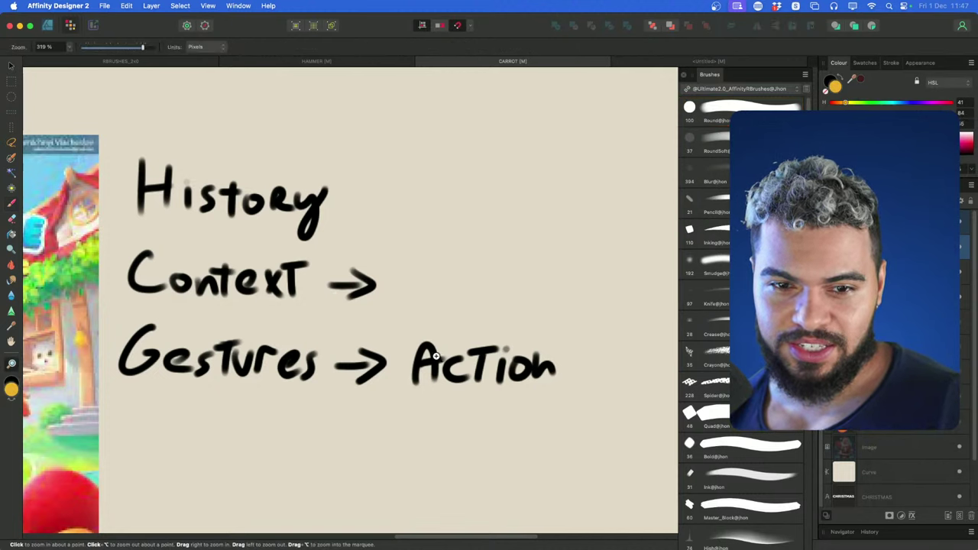
Move the Dash Legends image lower beside the Meow Time image
{"action": "left_click_drag", "start_coordinate": [449, 356], "coordinate": [298, 430]}
{"action": "left_click_drag", "start_coordinate": [439, 387], "coordinate": [519, 330]}
{"action": "scroll", "coordinate": [519, 330], "scroll_direction": "down", "scroll_amount": 2}
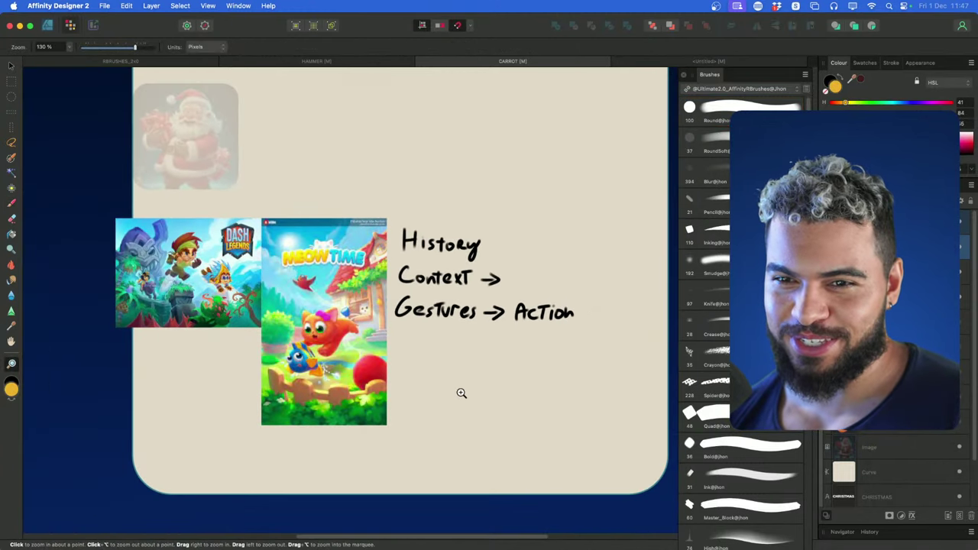
{"action": "key", "text": "v"}
{"action": "scroll", "coordinate": [493, 331], "scroll_direction": "right", "scroll_amount": 5}
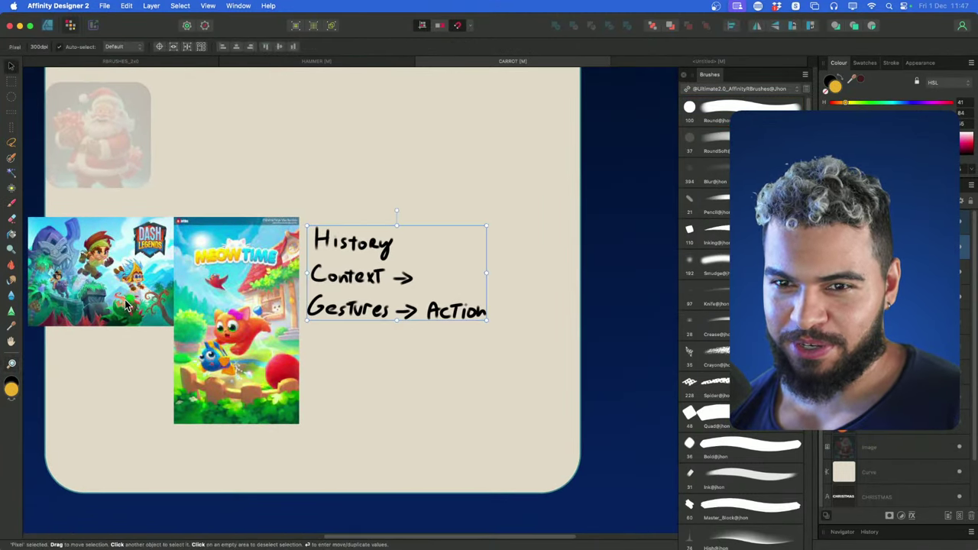
{"action": "left_click", "coordinate": [136, 299]}
{"action": "left_click_drag", "start_coordinate": [136, 300], "coordinate": [136, 349]}
Examine the characters and their actions in the Dash Legends and Meow Time illustrations
{"action": "key", "text": "z"}
{"action": "scroll", "coordinate": [334, 300], "scroll_direction": "up", "scroll_amount": 4}
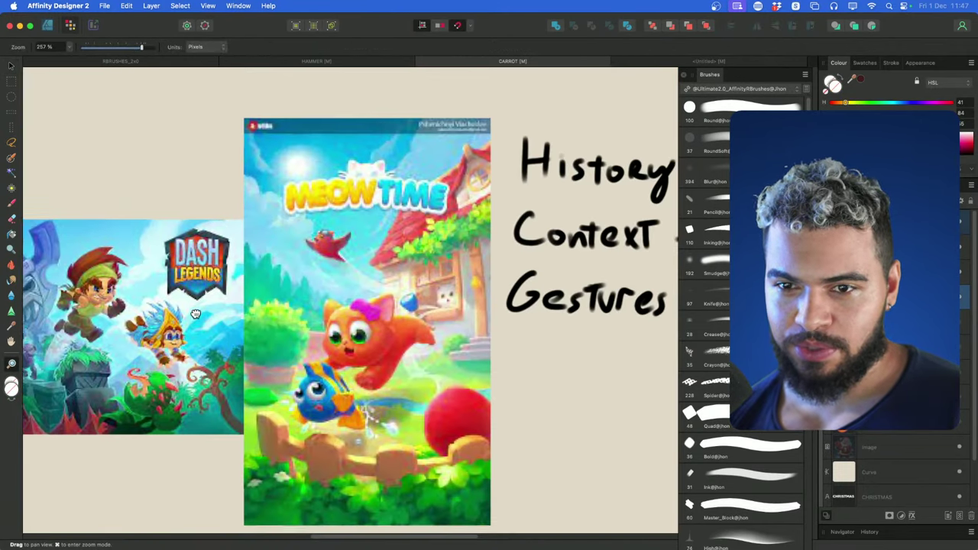
{"action": "scroll", "coordinate": [334, 300], "scroll_direction": "up", "scroll_amount": 2}
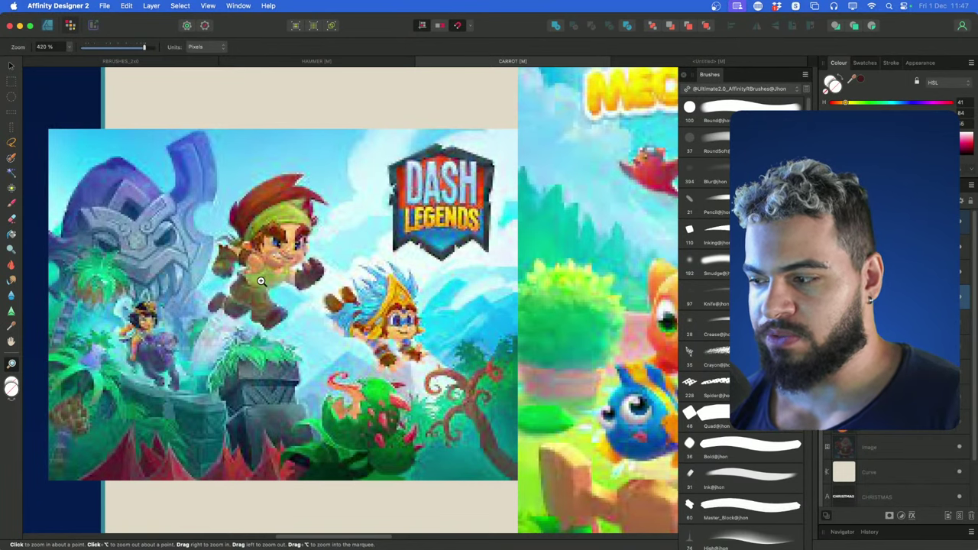
{"action": "left_click_drag", "start_coordinate": [431, 254], "coordinate": [355, 254]}
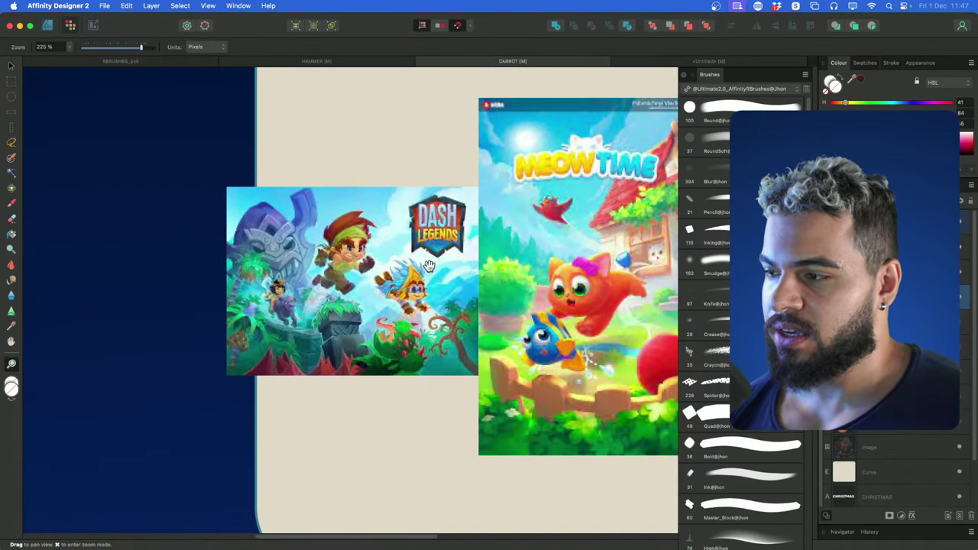
{"action": "left_click_drag", "start_coordinate": [516, 176], "coordinate": [346, 339]}
{"action": "left_click_drag", "start_coordinate": [488, 201], "coordinate": [369, 321]}
{"action": "scroll", "coordinate": [366, 383], "scroll_direction": "up", "scroll_amount": 2}
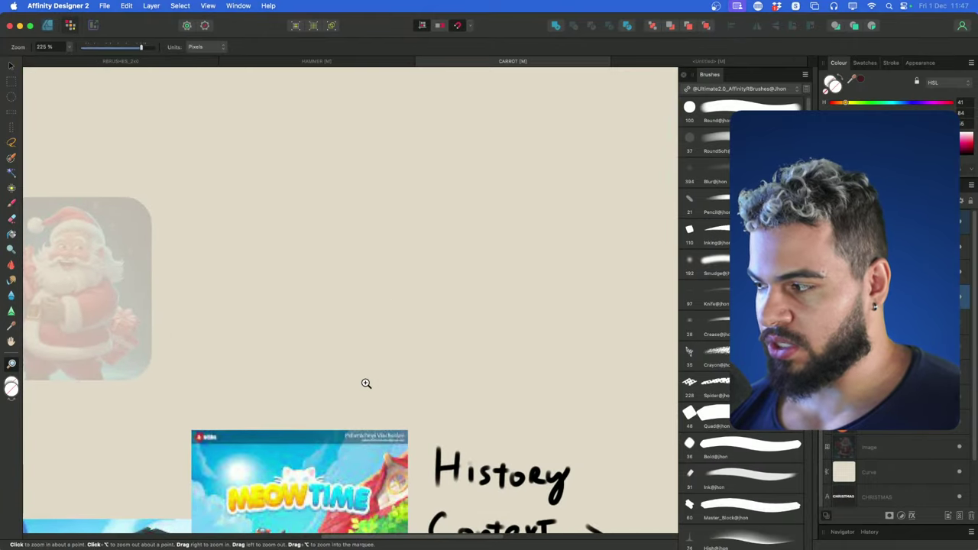
Draw a round black head with two dot eyes and a small smile in the empty area above the handwritten notes
{"action": "scroll", "coordinate": [388, 228], "scroll_direction": "up", "scroll_amount": 2}
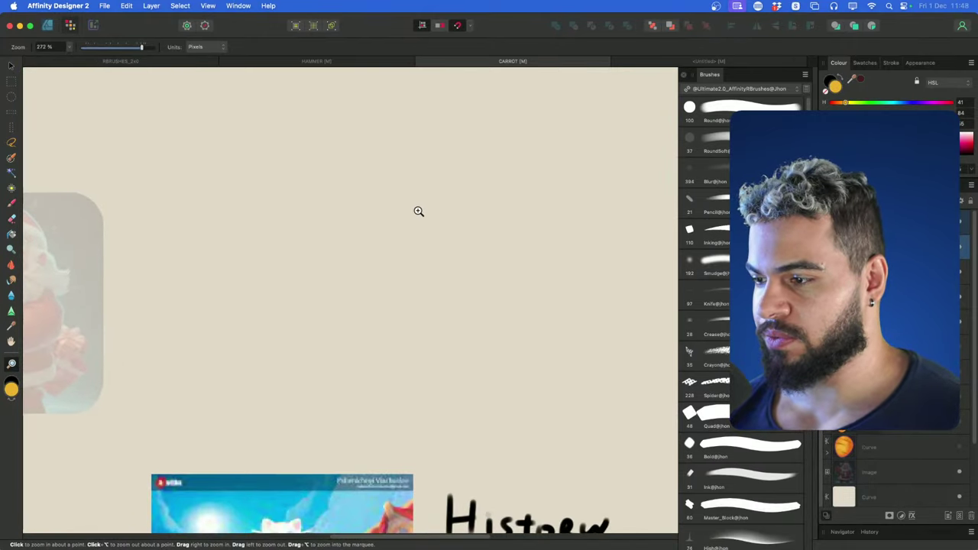
{"action": "key", "text": "b"}
{"action": "mouse_move", "coordinate": [416, 168]}
{"action": "left_mouse_down"}
{"action": "mouse_move", "coordinate": [404, 163]}
{"action": "mouse_move", "coordinate": [437, 175]}
{"action": "mouse_move", "coordinate": [407, 162]}
{"action": "left_mouse_up"}
{"action": "left_click", "coordinate": [408, 216]}
{"action": "left_click_drag", "start_coordinate": [362, 222], "coordinate": [382, 223]}
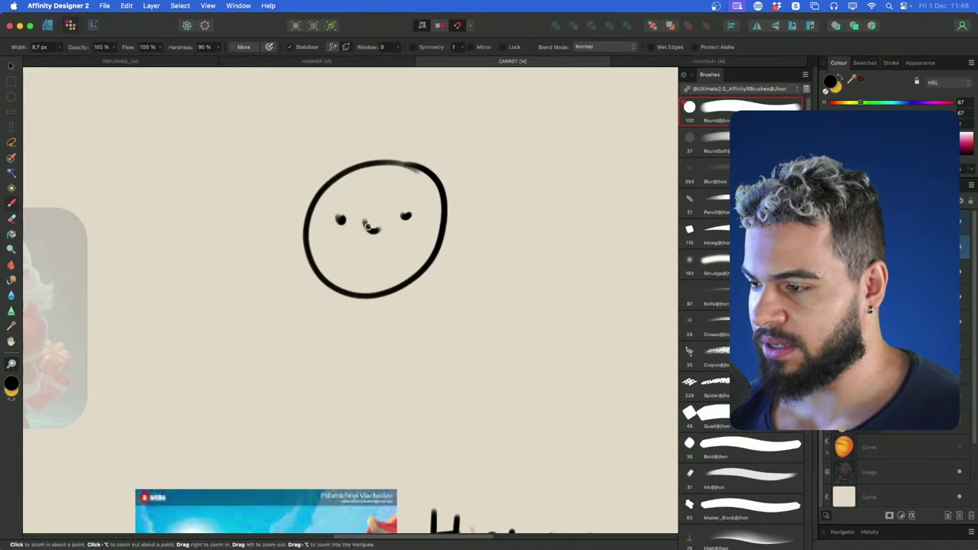
{"action": "key", "text": "z"}
{"action": "scroll", "coordinate": [434, 202], "scroll_direction": "up", "scroll_amount": 2}
{"action": "left_click_drag", "start_coordinate": [434, 202], "coordinate": [475, 191]}
Draw a small torso with arms and two straight legs beneath the round smiling head
{"action": "key", "text": "b"}
{"action": "key", "text": "super+z"}
{"action": "mouse_move", "coordinate": [322, 338]}
{"action": "left_mouse_down"}
{"action": "mouse_move", "coordinate": [316, 403]}
{"action": "mouse_move", "coordinate": [388, 349]}
{"action": "mouse_move", "coordinate": [380, 328]}
{"action": "left_mouse_up"}
{"action": "left_click_drag", "start_coordinate": [388, 336], "coordinate": [398, 366]}
{"action": "left_click_drag", "start_coordinate": [341, 369], "coordinate": [298, 387]}
{"action": "left_click_drag", "start_coordinate": [334, 397], "coordinate": [335, 442]}
{"action": "left_click_drag", "start_coordinate": [377, 399], "coordinate": [373, 451]}
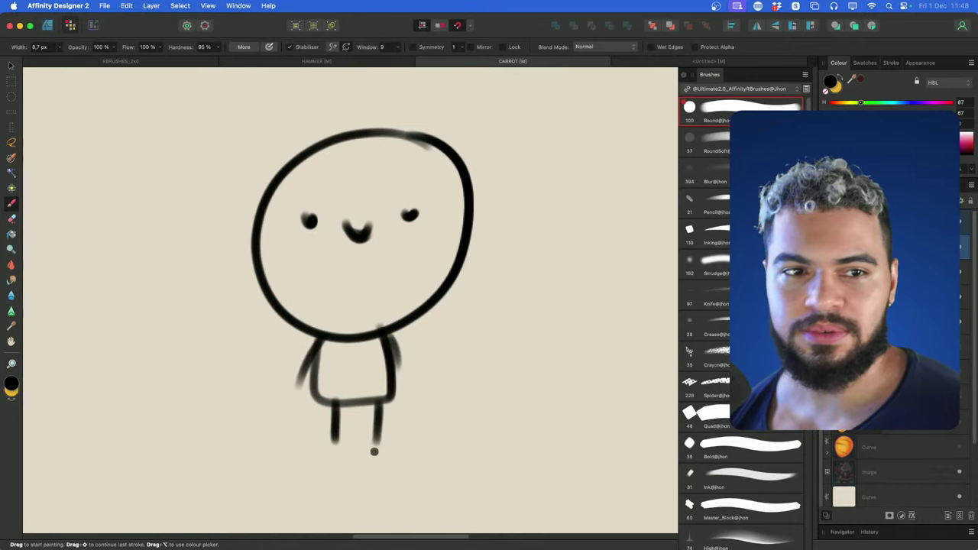
Handwrite "NO ACTION" beside the standing figure
{"action": "scroll", "coordinate": [374, 452], "scroll_direction": "right", "scroll_amount": 5}
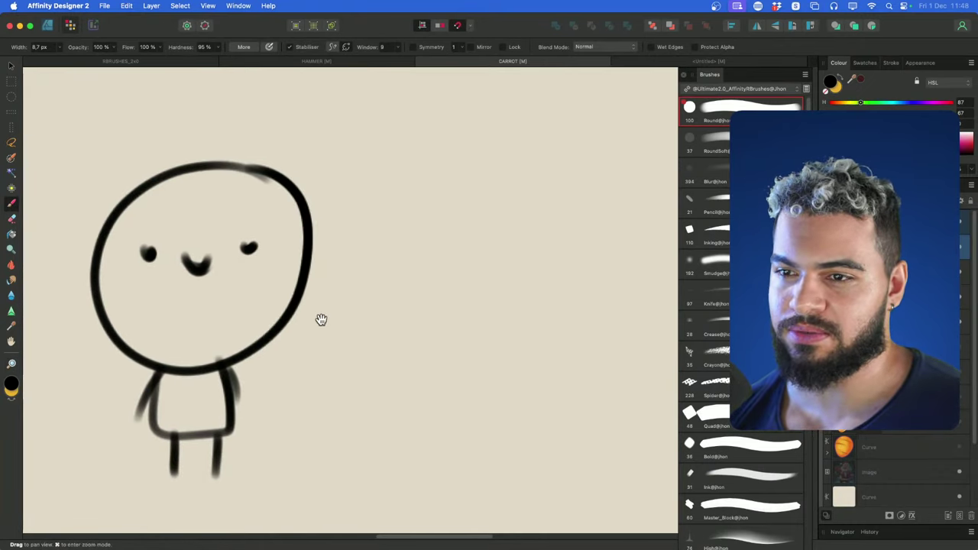
{"action": "mouse_move", "coordinate": [367, 278]}
{"action": "left_mouse_down"}
{"action": "mouse_move", "coordinate": [372, 262]}
{"action": "mouse_move", "coordinate": [431, 214]}
{"action": "left_mouse_up"}
{"action": "left_click_drag", "start_coordinate": [457, 237], "coordinate": [458, 236]}
{"action": "mouse_move", "coordinate": [491, 268]}
{"action": "left_mouse_down"}
{"action": "mouse_move", "coordinate": [516, 270]}
{"action": "mouse_move", "coordinate": [524, 249]}
{"action": "left_mouse_up"}
{"action": "left_click_drag", "start_coordinate": [556, 239], "coordinate": [572, 269]}
{"action": "left_click_drag", "start_coordinate": [553, 243], "coordinate": [600, 231]}
{"action": "mouse_move", "coordinate": [597, 243]}
{"action": "left_mouse_down"}
{"action": "mouse_move", "coordinate": [608, 262]}
{"action": "mouse_move", "coordinate": [612, 245]}
{"action": "left_mouse_up"}
{"action": "scroll", "coordinate": [611, 262], "scroll_direction": "right", "scroll_amount": 5}
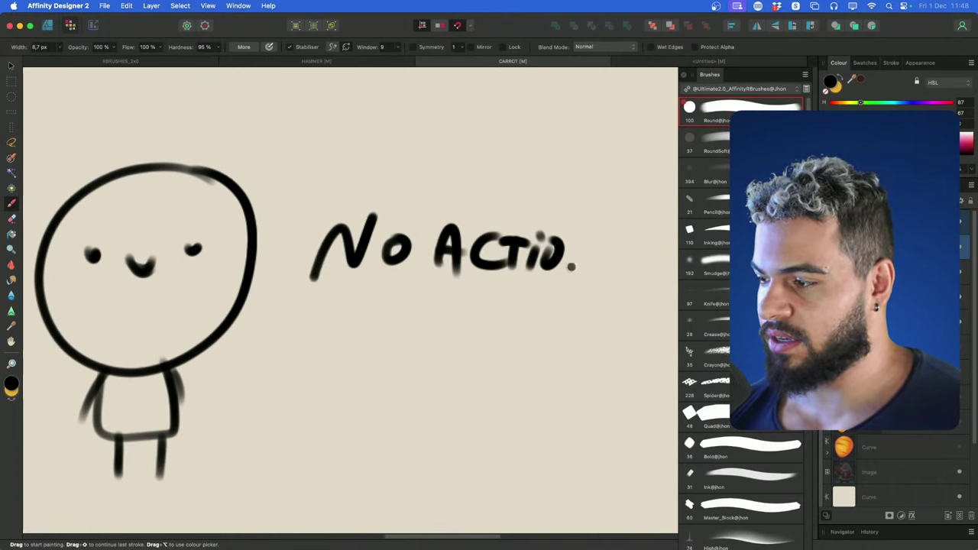
{"action": "mouse_move", "coordinate": [570, 276]}
{"action": "left_mouse_down"}
{"action": "mouse_move", "coordinate": [541, 274]}
{"action": "mouse_move", "coordinate": [329, 398]}
{"action": "left_mouse_up"}
{"action": "key", "text": "z"}
{"action": "scroll", "coordinate": [472, 275], "scroll_direction": "down", "scroll_amount": 6}
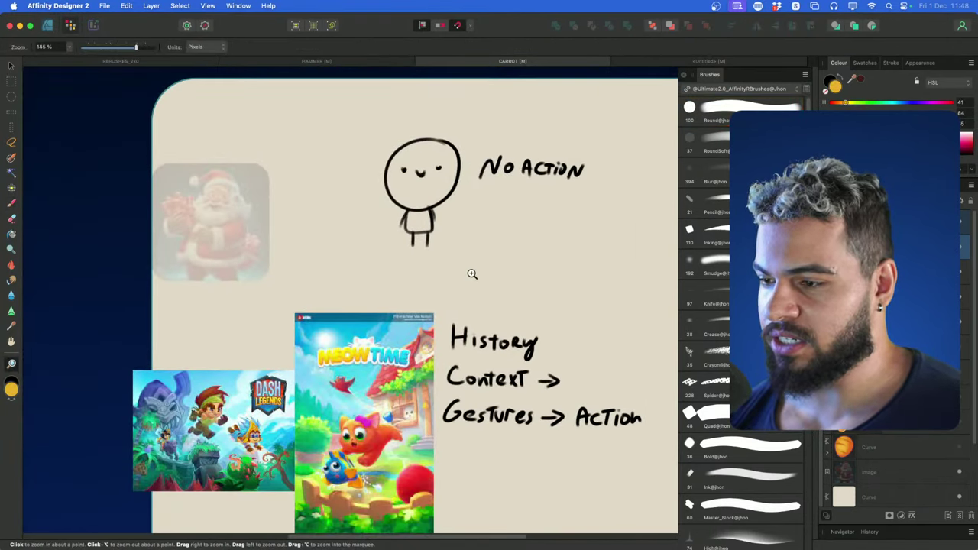
{"action": "key", "text": "space"}
{"action": "left_click_drag", "start_coordinate": [472, 274], "coordinate": [328, 310]}
{"action": "key", "text": "v"}
{"action": "mouse_move", "coordinate": [362, 247]}
{"action": "left_mouse_down"}
{"action": "mouse_move", "coordinate": [421, 245]}
{"action": "mouse_move", "coordinate": [287, 230]}
{"action": "left_mouse_up"}
{"action": "key", "text": "b"}
{"action": "key", "text": "super+z"}
Draw a second figure beyond the "NO ACTION" text, with an open-mouthed head and a leaning body in a wide stride
{"action": "scroll", "coordinate": [443, 264], "scroll_direction": "right", "scroll_amount": 3}
{"action": "scroll", "coordinate": [444, 265], "scroll_direction": "up", "scroll_amount": 1}
{"action": "mouse_move", "coordinate": [363, 359]}
{"action": "left_mouse_down"}
{"action": "mouse_move", "coordinate": [432, 285]}
{"action": "mouse_move", "coordinate": [436, 337]}
{"action": "left_mouse_up"}
{"action": "key", "text": "super+z"}
{"action": "mouse_move", "coordinate": [442, 288]}
{"action": "left_mouse_down"}
{"action": "mouse_move", "coordinate": [492, 240]}
{"action": "mouse_move", "coordinate": [485, 277]}
{"action": "left_mouse_up"}
{"action": "key", "text": "super+z"}
{"action": "left_click_drag", "start_coordinate": [468, 231], "coordinate": [459, 276]}
{"action": "key", "text": "super+z"}
{"action": "mouse_move", "coordinate": [448, 209]}
{"action": "left_mouse_down"}
{"action": "mouse_move", "coordinate": [454, 294]}
{"action": "mouse_move", "coordinate": [458, 216]}
{"action": "mouse_move", "coordinate": [458, 237]}
{"action": "left_mouse_up"}
{"action": "mouse_move", "coordinate": [472, 238]}
{"action": "left_mouse_down"}
{"action": "mouse_move", "coordinate": [483, 239]}
{"action": "mouse_move", "coordinate": [442, 239]}
{"action": "left_mouse_up"}
{"action": "key", "text": "super+z"}
{"action": "key", "text": "super+z"}
{"action": "left_click_drag", "start_coordinate": [478, 237], "coordinate": [566, 205]}
{"action": "key", "text": "z"}
{"action": "mouse_move", "coordinate": [456, 246]}
{"action": "left_mouse_down"}
{"action": "mouse_move", "coordinate": [442, 281]}
{"action": "mouse_move", "coordinate": [464, 271]}
{"action": "mouse_move", "coordinate": [452, 291]}
{"action": "left_mouse_up"}
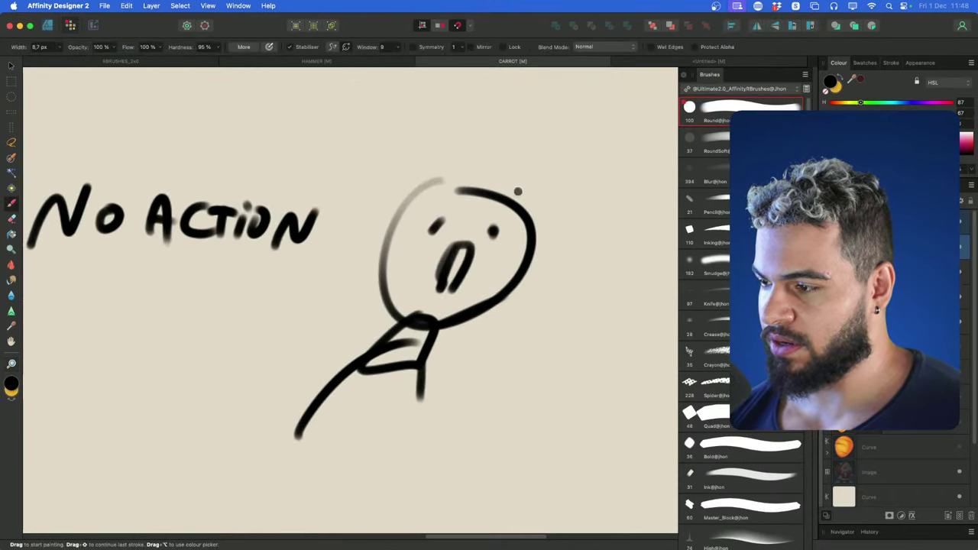
Add a bent raised arm, a forward-reaching arm and feet to the striding figure
{"action": "key", "text": "space"}
{"action": "left_click_drag", "start_coordinate": [441, 236], "coordinate": [415, 266]}
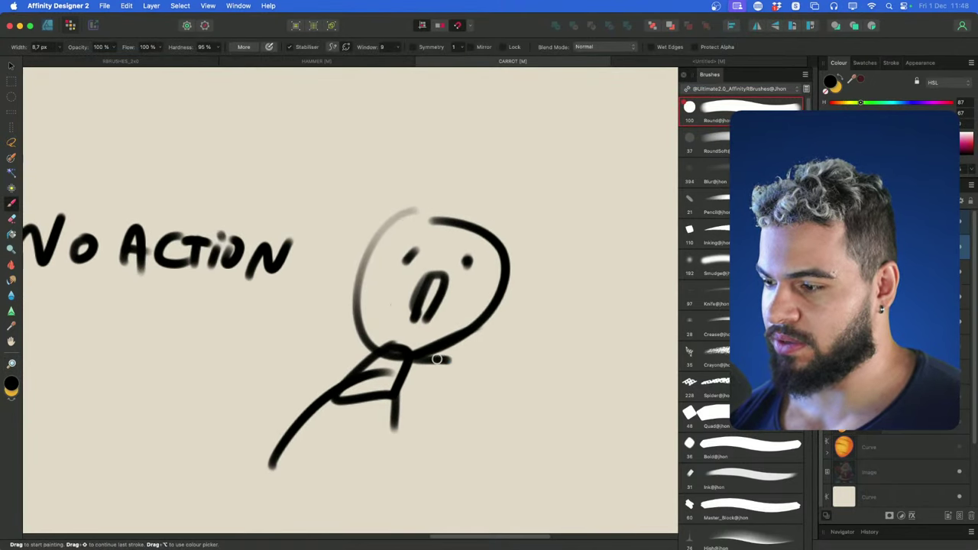
{"action": "mouse_move", "coordinate": [374, 353]}
{"action": "left_mouse_down"}
{"action": "mouse_move", "coordinate": [348, 199]}
{"action": "mouse_move", "coordinate": [364, 321]}
{"action": "left_mouse_up"}
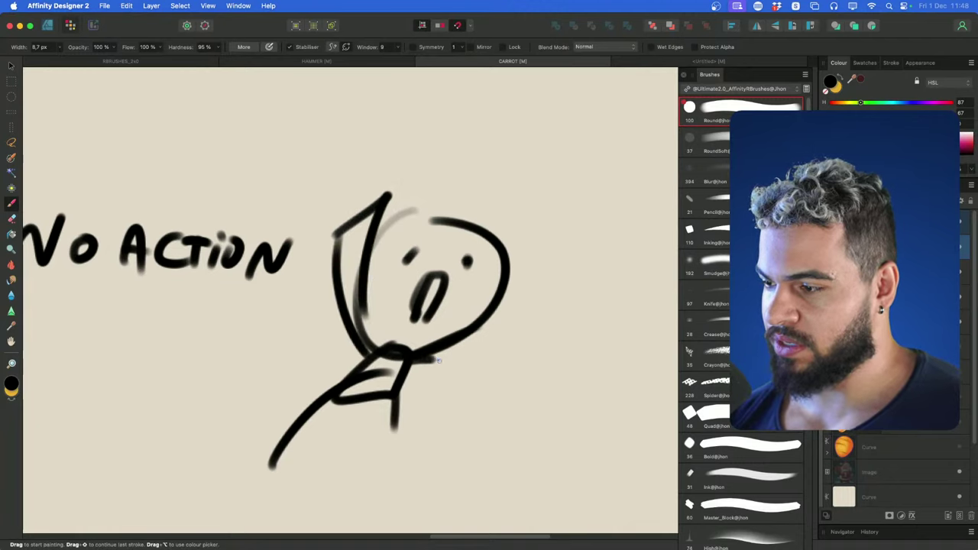
{"action": "mouse_move", "coordinate": [407, 367]}
{"action": "left_mouse_down"}
{"action": "mouse_move", "coordinate": [408, 405]}
{"action": "mouse_move", "coordinate": [430, 406]}
{"action": "mouse_move", "coordinate": [413, 390]}
{"action": "mouse_move", "coordinate": [426, 410]}
{"action": "mouse_move", "coordinate": [412, 394]}
{"action": "mouse_move", "coordinate": [401, 450]}
{"action": "left_mouse_up"}
{"action": "key", "text": "super+z"}
{"action": "left_click_drag", "start_coordinate": [307, 473], "coordinate": [253, 459]}
{"action": "key", "text": "z"}
{"action": "left_click_drag", "start_coordinate": [309, 429], "coordinate": [285, 423]}
{"action": "mouse_move", "coordinate": [284, 423]}
{"action": "left_mouse_down"}
{"action": "mouse_move", "coordinate": [458, 375]}
{"action": "mouse_move", "coordinate": [407, 355]}
{"action": "left_mouse_up"}
Switch to the Erase Brush and reduce its width to 42.7 px
{"action": "key", "text": "e"}
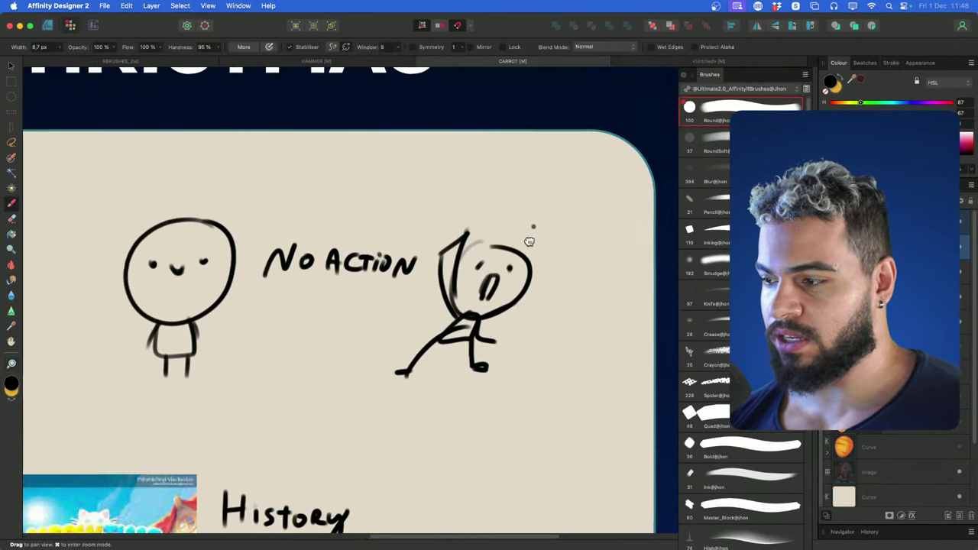
{"action": "scroll", "coordinate": [466, 259], "scroll_direction": "right", "scroll_amount": 4}
{"action": "scroll", "coordinate": [466, 259], "scroll_direction": "down", "scroll_amount": 1}
{"action": "key", "text": "bracketleft"}
{"action": "key", "text": "bracketleft"}
{"action": "key", "text": "bracketleft"}
{"action": "key", "text": "bracketleft"}
{"action": "key", "text": "bracketleft"}
{"action": "key", "text": "bracketleft"}
{"action": "key", "text": "bracketleft"}
{"action": "key", "text": "bracketleft"}
{"action": "key", "text": "bracketleft"}
{"action": "key", "text": "bracketleft"}
{"action": "key", "text": "bracketleft"}
{"action": "key", "text": "bracketleft"}
{"action": "key", "text": "bracketleft"}
{"action": "key", "text": "bracketleft"}
{"action": "key", "text": "bracketleft"}
{"action": "key", "text": "bracketleft"}
{"action": "key", "text": "bracketleft"}
{"action": "key", "text": "bracketleft"}
{"action": "key", "text": "bracketleft"}
{"action": "key", "text": "bracketleft"}
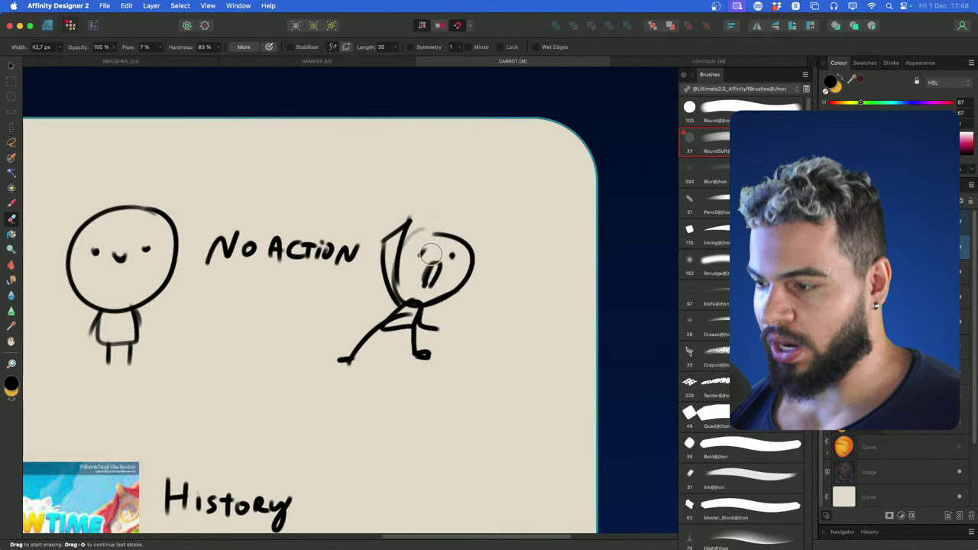
Paint a small cat head with two ears and dot eyes in front of the striding figure's outstretched arm
{"action": "key", "text": "b"}
{"action": "scroll", "coordinate": [448, 321], "scroll_direction": "up", "scroll_amount": 2}
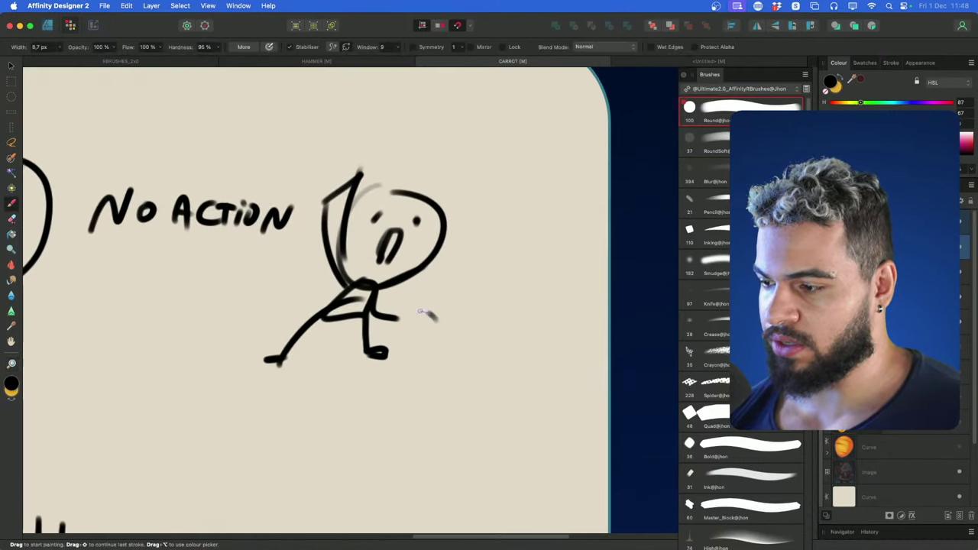
{"action": "mouse_move", "coordinate": [420, 311]}
{"action": "left_mouse_down"}
{"action": "mouse_move", "coordinate": [452, 328]}
{"action": "mouse_move", "coordinate": [420, 311]}
{"action": "left_mouse_up"}
{"action": "mouse_move", "coordinate": [438, 310]}
{"action": "left_mouse_down"}
{"action": "mouse_move", "coordinate": [449, 299]}
{"action": "mouse_move", "coordinate": [454, 311]}
{"action": "left_mouse_up"}
{"action": "left_click", "coordinate": [418, 328]}
{"action": "left_click", "coordinate": [433, 329]}
{"action": "key", "text": "z"}
{"action": "left_click_drag", "start_coordinate": [454, 312], "coordinate": [546, 308]}
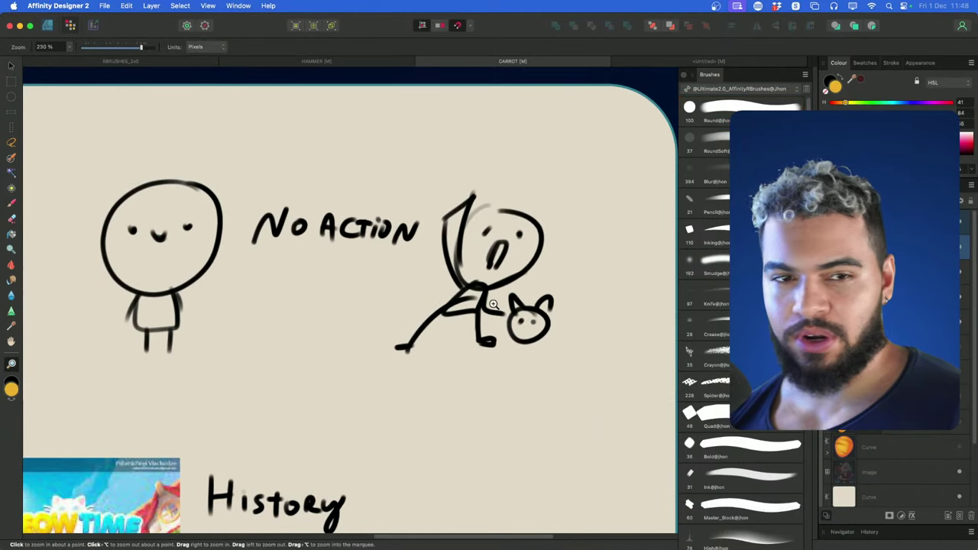
Write the number 1 above the standing figure and 2 above the striding figure
{"action": "mouse_move", "coordinate": [287, 270]}
{"action": "left_mouse_down"}
{"action": "mouse_move", "coordinate": [319, 262]}
{"action": "mouse_move", "coordinate": [290, 265]}
{"action": "left_mouse_up"}
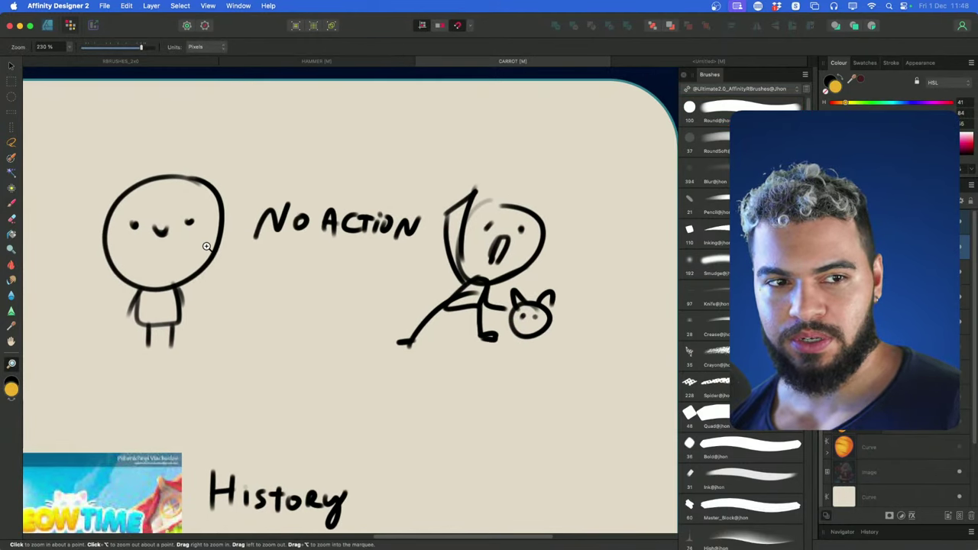
{"action": "key", "text": "b"}
{"action": "left_click_drag", "start_coordinate": [153, 159], "coordinate": [187, 155]}
{"action": "mouse_move", "coordinate": [175, 156]}
{"action": "left_mouse_down"}
{"action": "mouse_move", "coordinate": [181, 122]}
{"action": "mouse_move", "coordinate": [165, 136]}
{"action": "left_mouse_up"}
{"action": "left_click_drag", "start_coordinate": [466, 142], "coordinate": [506, 153]}
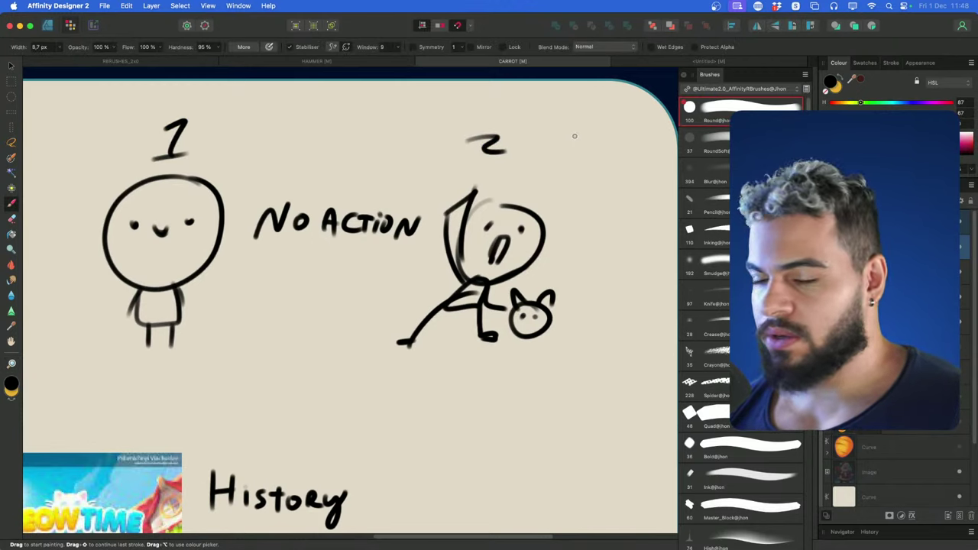
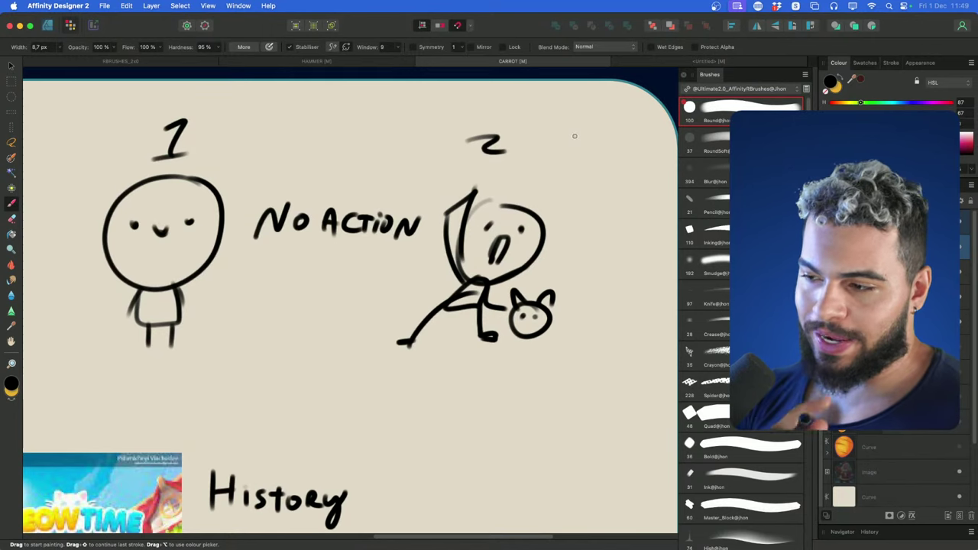
Hide the layers holding the stick-figure sketches and the handwritten History, Context and Gestures notes
{"action": "key", "text": "z"}
{"action": "mouse_move", "coordinate": [459, 377]}
{"action": "left_mouse_down"}
{"action": "mouse_move", "coordinate": [337, 428]}
{"action": "mouse_move", "coordinate": [367, 298]}
{"action": "left_mouse_up"}
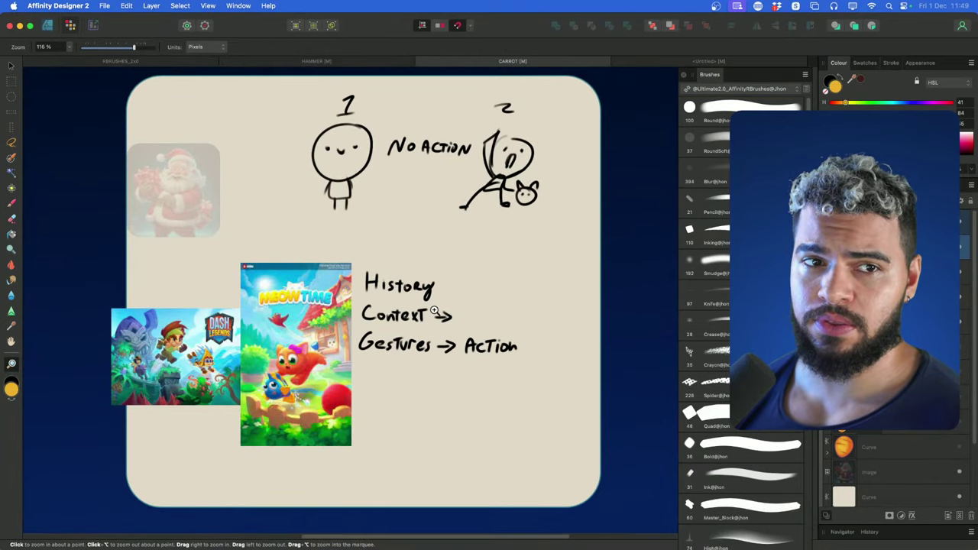
{"action": "key", "text": "v"}
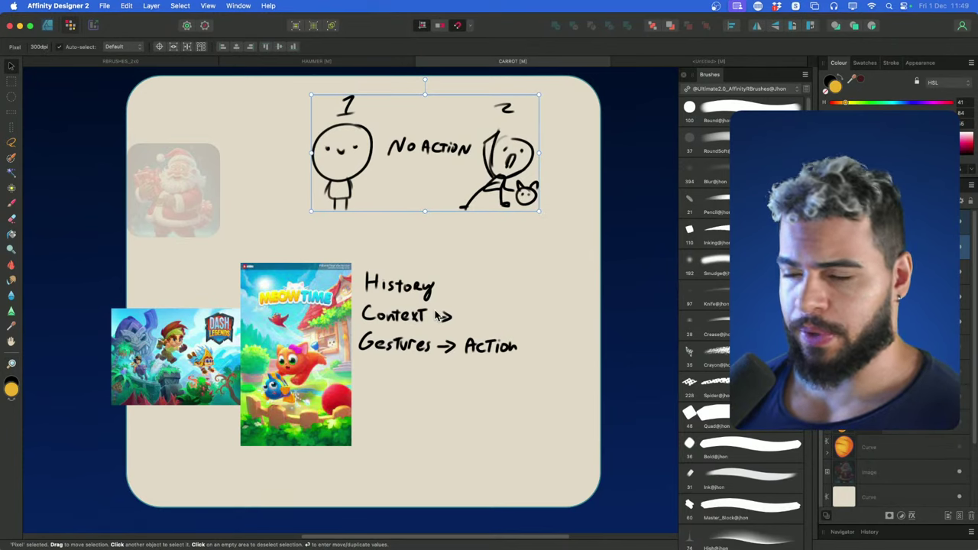
{"action": "left_click", "coordinate": [962, 254]}
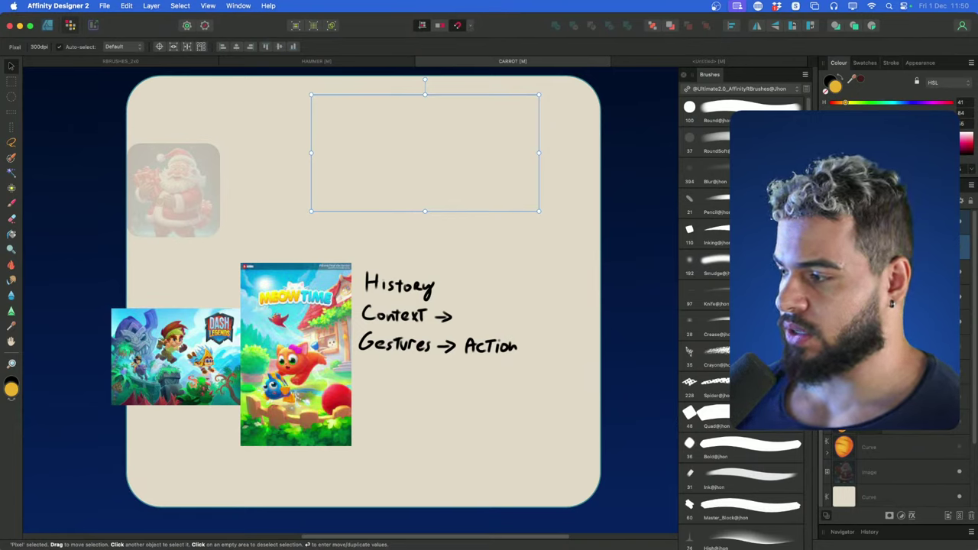
{"action": "left_click", "coordinate": [961, 274]}
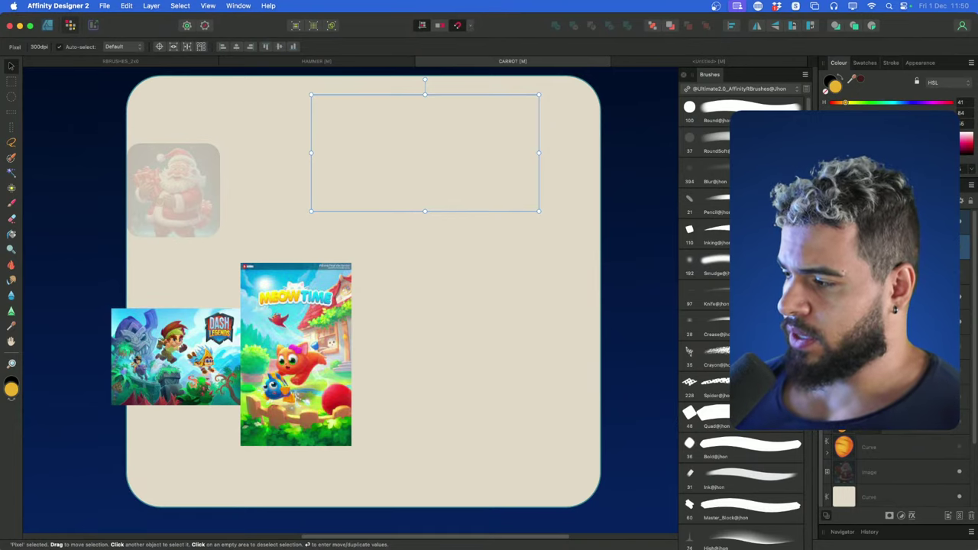
{"action": "left_click", "coordinate": [646, 361]}
Move the Dash Legends image below Santa, then shrink the Meow Time image and place it underneath Dash Legends
{"action": "left_click_drag", "start_coordinate": [311, 365], "coordinate": [283, 359]}
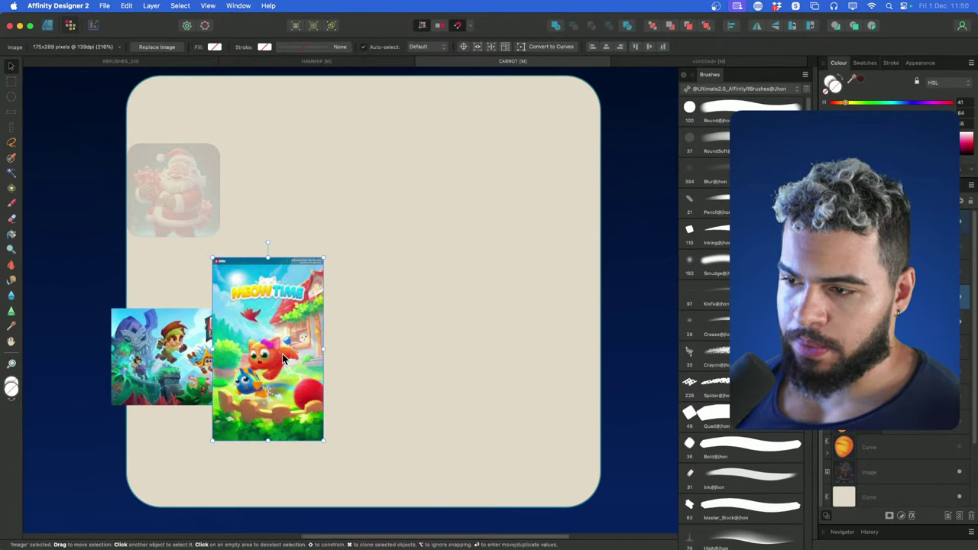
{"action": "left_click_drag", "start_coordinate": [180, 355], "coordinate": [152, 283]}
{"action": "left_click_drag", "start_coordinate": [260, 305], "coordinate": [241, 328]}
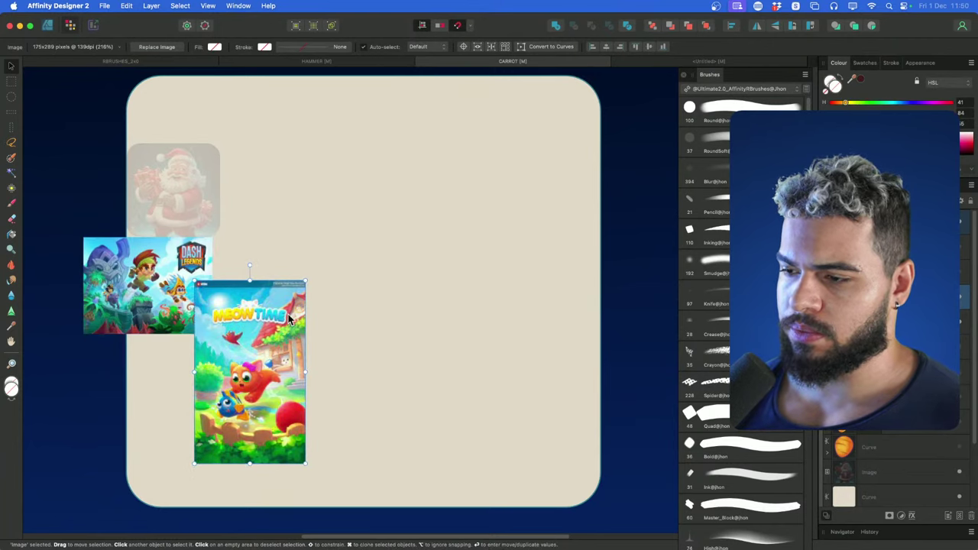
{"action": "left_click_drag", "start_coordinate": [304, 280], "coordinate": [261, 341]}
{"action": "left_click_drag", "start_coordinate": [235, 394], "coordinate": [176, 394]}
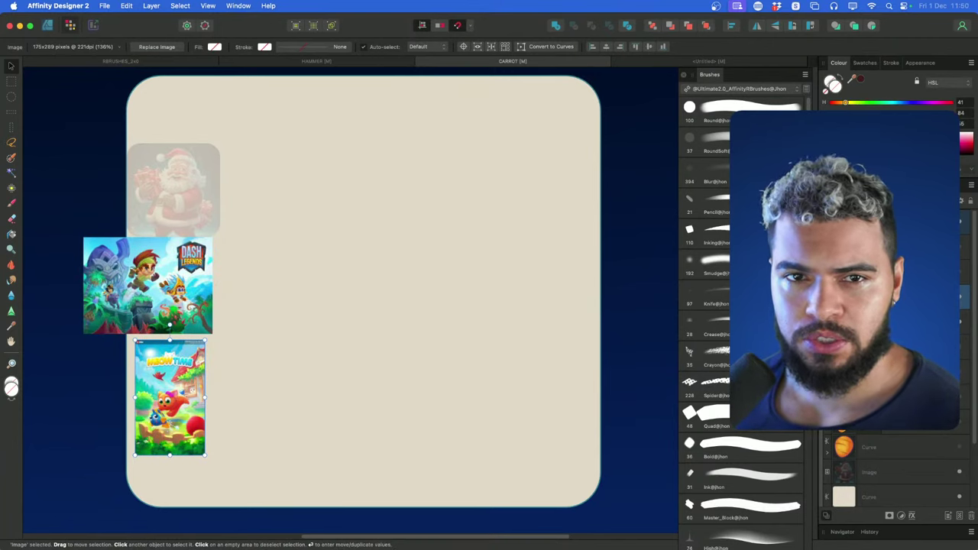
Paste the Vexels Christmas icon set image from another app onto the beige board
{"action": "key", "text": "super+Tab"}
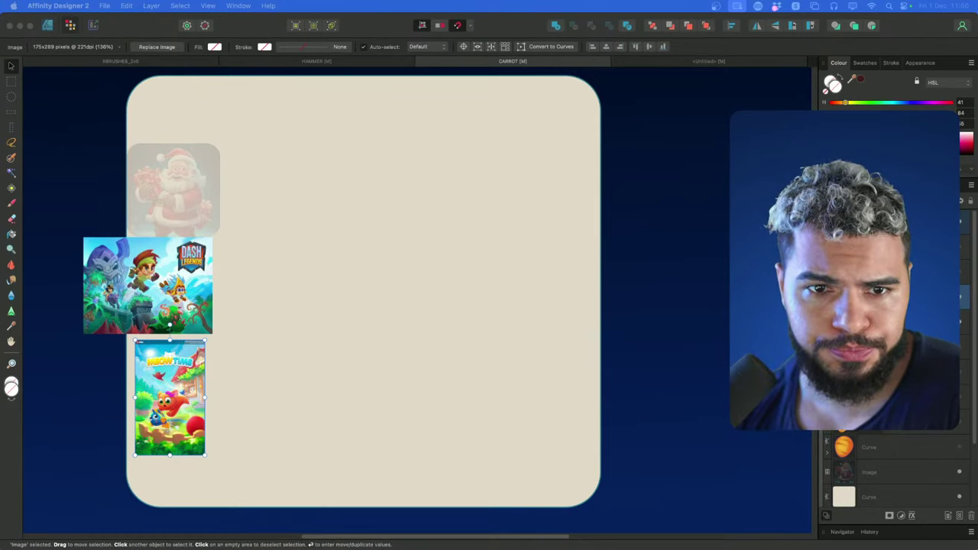
{"action": "left_click", "coordinate": [360, 281]}
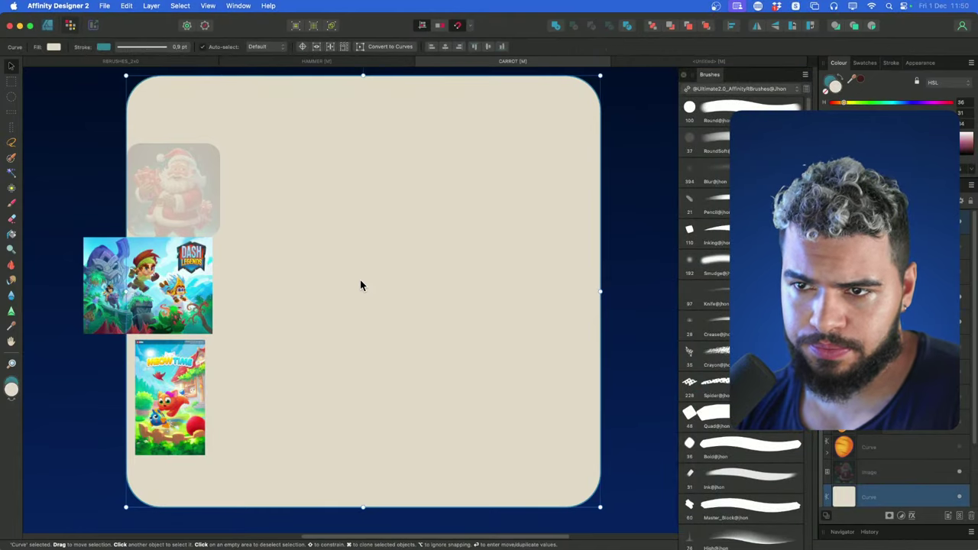
{"action": "key", "text": "super+v"}
{"action": "left_click_drag", "start_coordinate": [360, 281], "coordinate": [322, 292]}
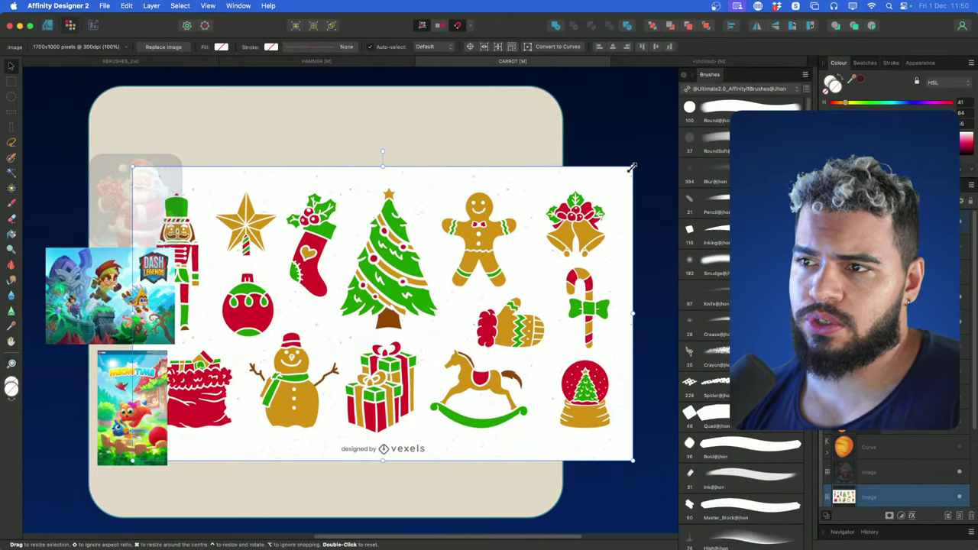
Scale down the Christmas icon set image and place it in the upper part of the board near Santa
{"action": "left_click_drag", "start_coordinate": [632, 167], "coordinate": [285, 132]}
{"action": "left_click_drag", "start_coordinate": [314, 167], "coordinate": [394, 215]}
{"action": "left_click_drag", "start_coordinate": [335, 193], "coordinate": [299, 187]}
{"action": "key", "text": "z"}
{"action": "left_click_drag", "start_coordinate": [218, 130], "coordinate": [217, 208]}
Inset the Santa image from the board's edge and line up the Christmas icon set image beside it
{"action": "key", "text": "v"}
{"action": "left_click", "coordinate": [113, 217]}
{"action": "left_click_drag", "start_coordinate": [102, 235], "coordinate": [111, 205]}
{"action": "key", "text": "z"}
{"action": "left_click_drag", "start_coordinate": [220, 205], "coordinate": [232, 230]}
{"action": "key", "text": "v"}
{"action": "left_click", "coordinate": [214, 212]}
{"action": "left_click_drag", "start_coordinate": [230, 229], "coordinate": [241, 229]}
{"action": "key", "text": "z"}
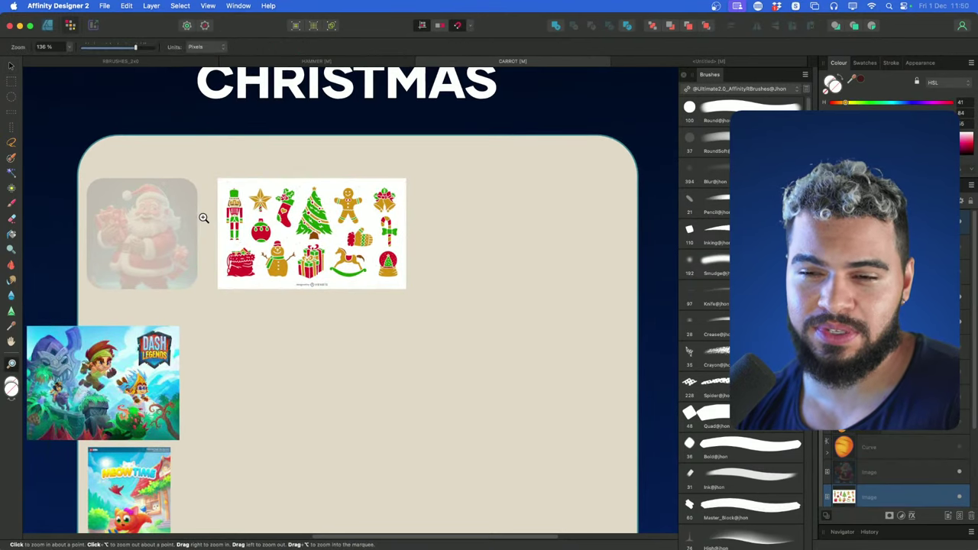
{"action": "scroll", "coordinate": [205, 219], "scroll_direction": "up", "scroll_amount": 1}
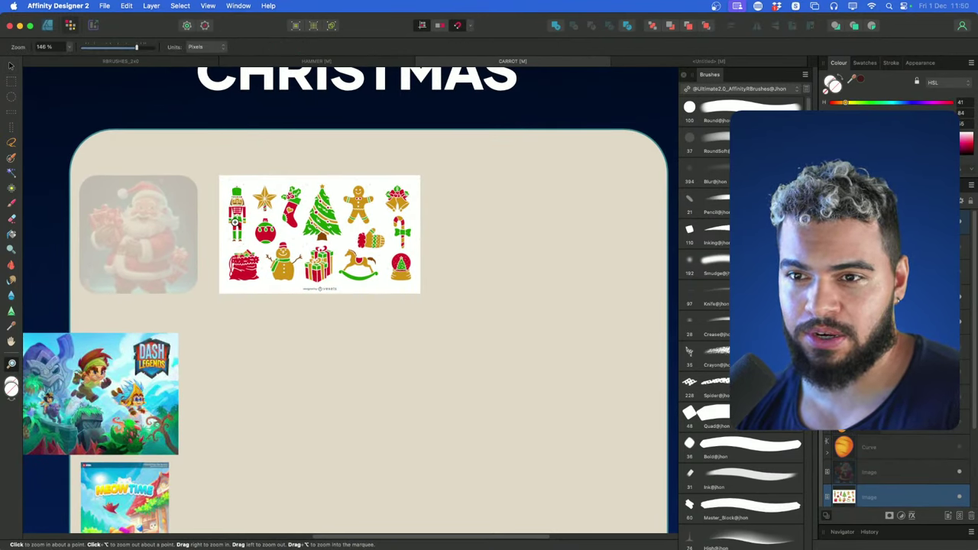
{"action": "scroll", "coordinate": [235, 240], "scroll_direction": "down", "scroll_amount": 1}
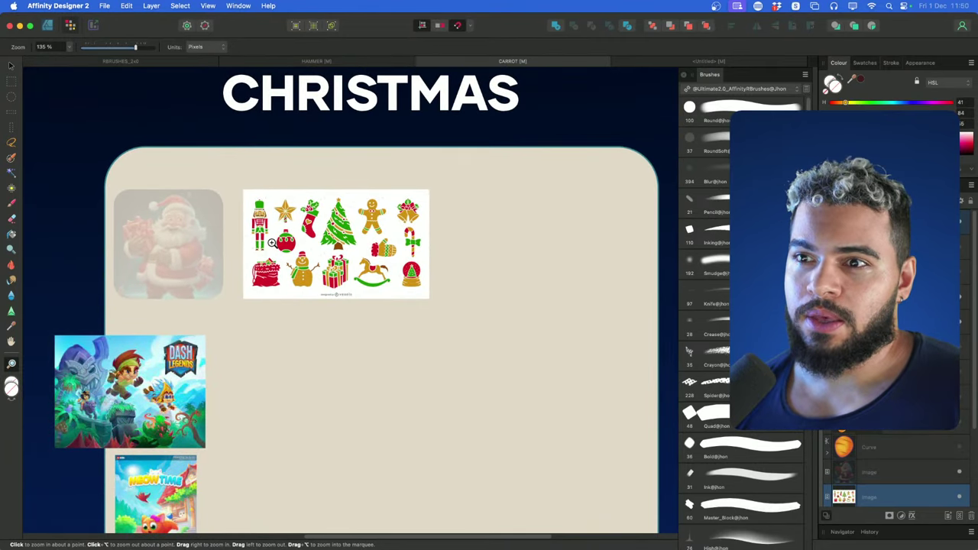
Examine the Vexels Christmas icon set and the Santa reference image close up
{"action": "scroll", "coordinate": [279, 246], "scroll_direction": "up", "scroll_amount": 1}
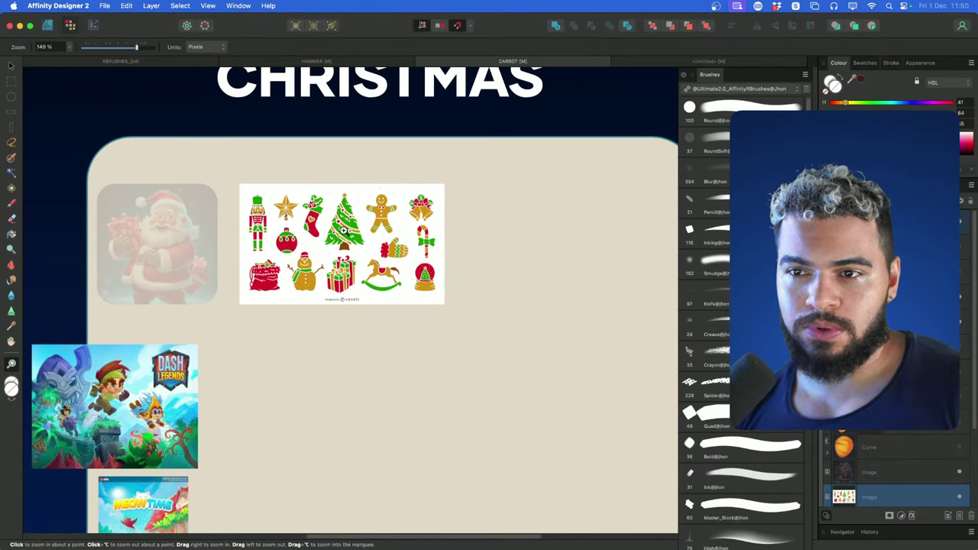
{"action": "scroll", "coordinate": [343, 230], "scroll_direction": "up", "scroll_amount": 5}
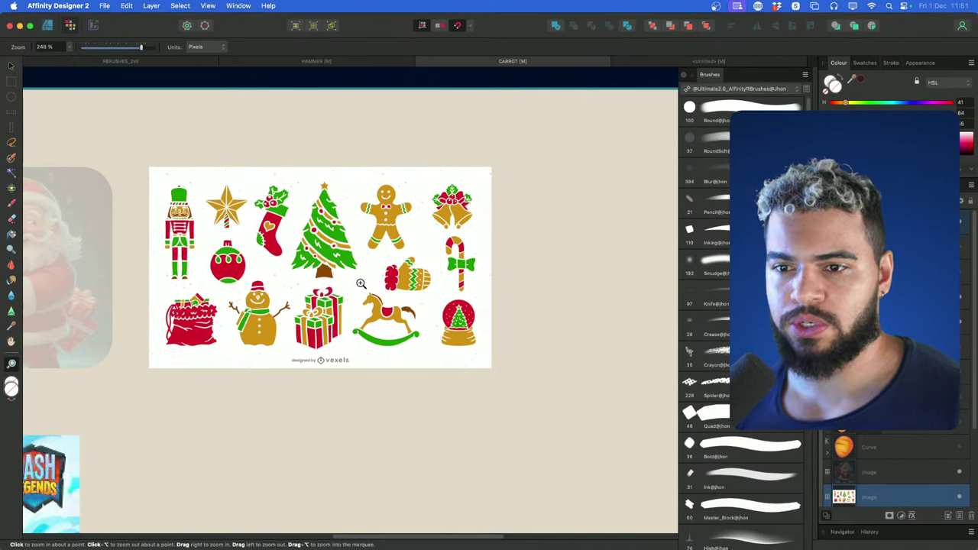
{"action": "left_click_drag", "start_coordinate": [370, 282], "coordinate": [252, 309]}
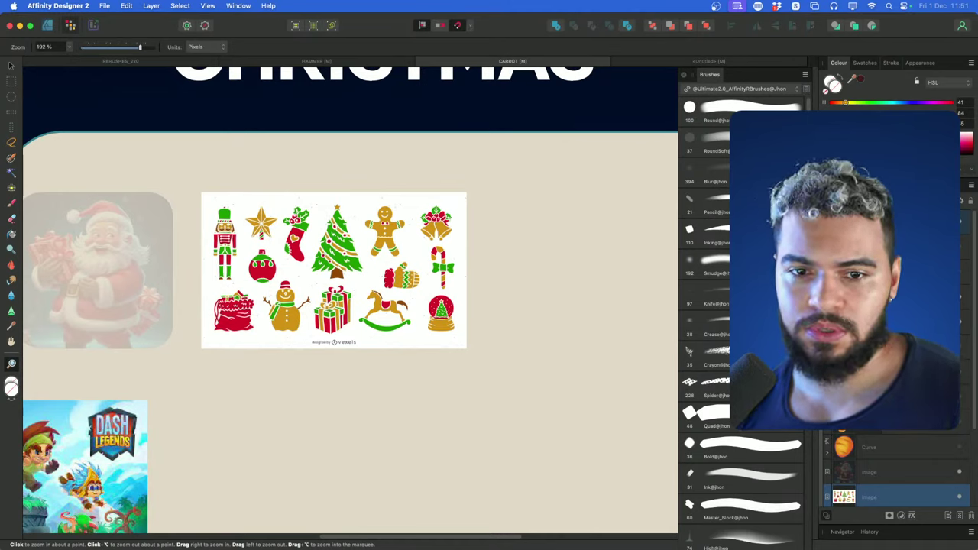
{"action": "key", "text": "super+Tab"}
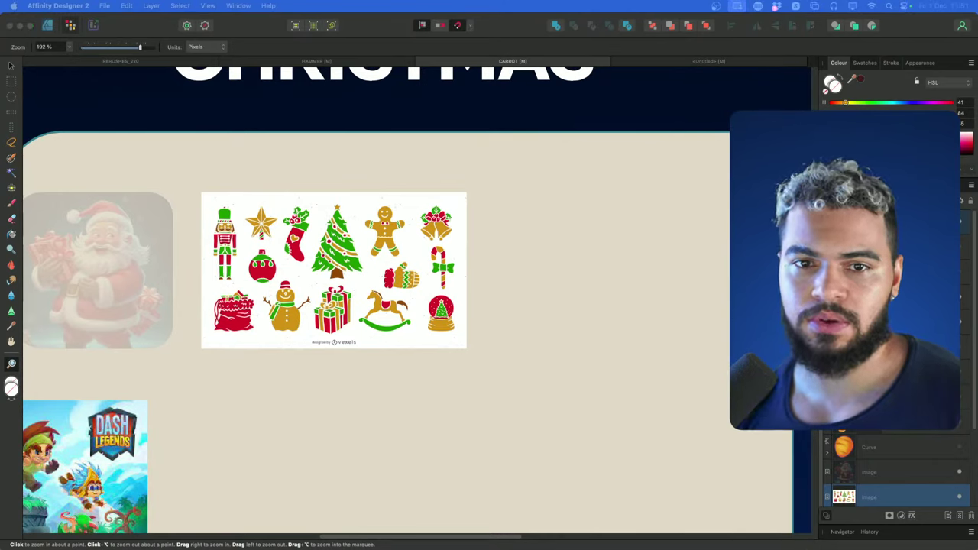
{"action": "scroll", "coordinate": [131, 310], "scroll_direction": "left", "scroll_amount": 5}
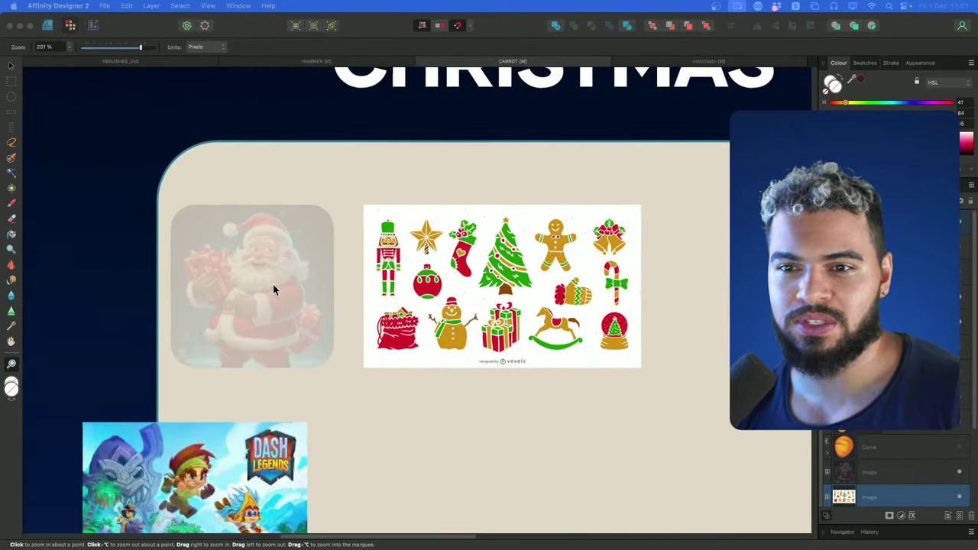
{"action": "scroll", "coordinate": [264, 278], "scroll_direction": "up", "scroll_amount": 3}
{"action": "scroll", "coordinate": [245, 282], "scroll_direction": "up", "scroll_amount": 4}
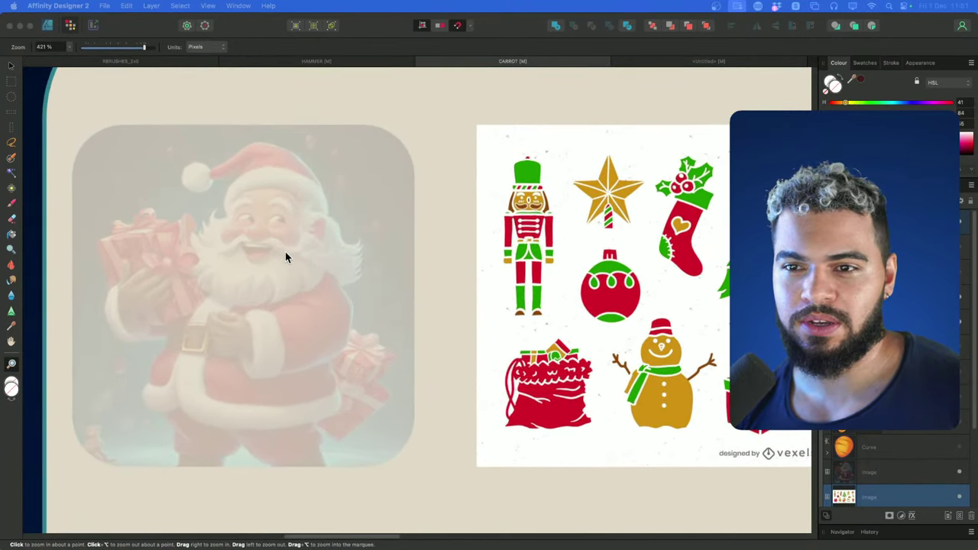
{"action": "scroll", "coordinate": [283, 259], "scroll_direction": "down", "scroll_amount": 4}
{"action": "scroll", "coordinate": [282, 263], "scroll_direction": "down", "scroll_amount": 2}
{"action": "left_click_drag", "start_coordinate": [346, 336], "coordinate": [208, 310]}
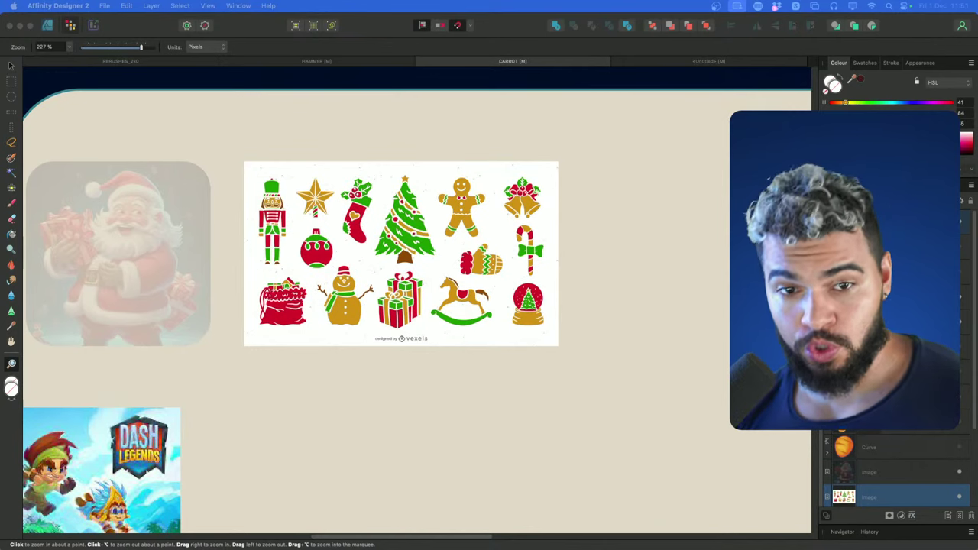
Paste the copied checkered-background Christmas doodle image into the board's empty area beyond the Vexels icon set
{"action": "left_click", "coordinate": [389, 290]}
{"action": "scroll", "coordinate": [388, 289], "scroll_direction": "up", "scroll_amount": 3}
{"action": "scroll", "coordinate": [284, 271], "scroll_direction": "right", "scroll_amount": 8}
{"action": "scroll", "coordinate": [294, 256], "scroll_direction": "down", "scroll_amount": 3}
{"action": "scroll", "coordinate": [324, 251], "scroll_direction": "right", "scroll_amount": 3}
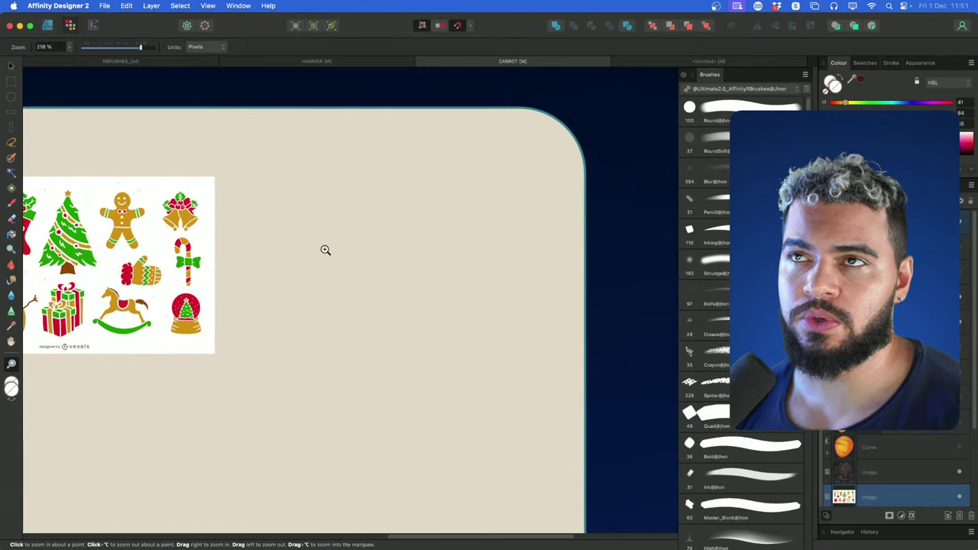
{"action": "key", "text": "super+v"}
{"action": "key", "text": "v"}
{"action": "left_click_drag", "start_coordinate": [404, 291], "coordinate": [352, 259]}
{"action": "key", "text": "super+z"}
{"action": "scroll", "coordinate": [345, 260], "scroll_direction": "left", "scroll_amount": 3}
{"action": "key", "text": "v"}
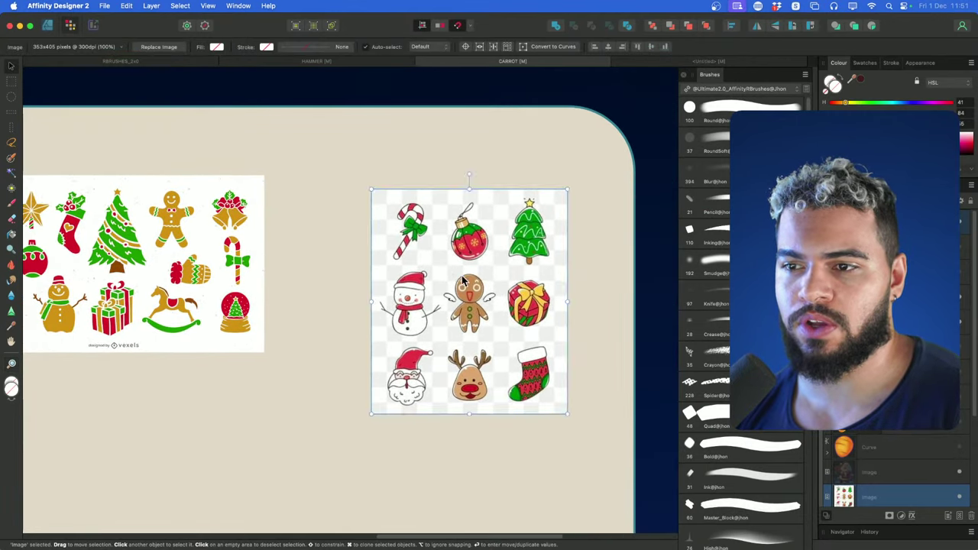
Move the checkered Christmas doodle image closer to the Vexels icon set
{"action": "left_click_drag", "start_coordinate": [462, 277], "coordinate": [366, 246]}
{"action": "key", "text": "super+space"}
{"action": "key", "text": "space"}
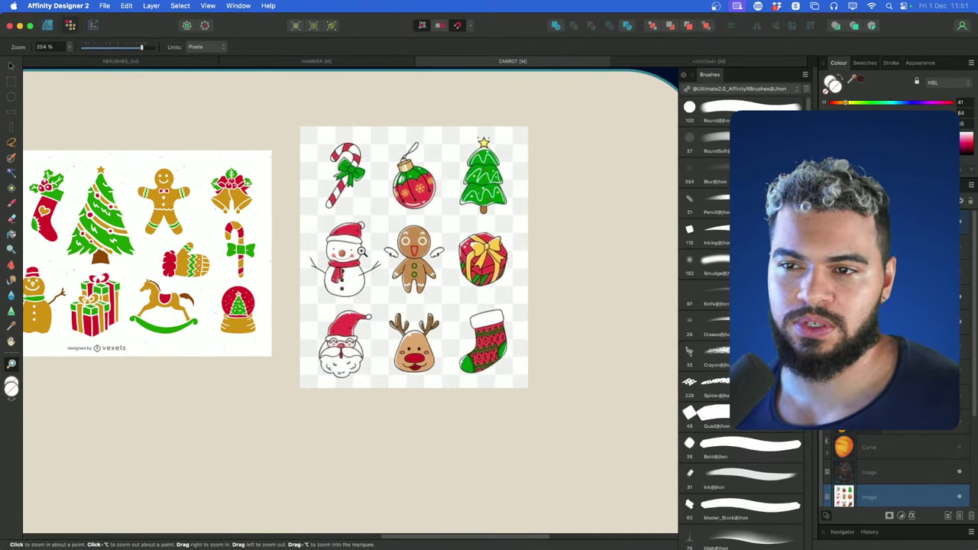
{"action": "left_click_drag", "start_coordinate": [365, 257], "coordinate": [419, 264]}
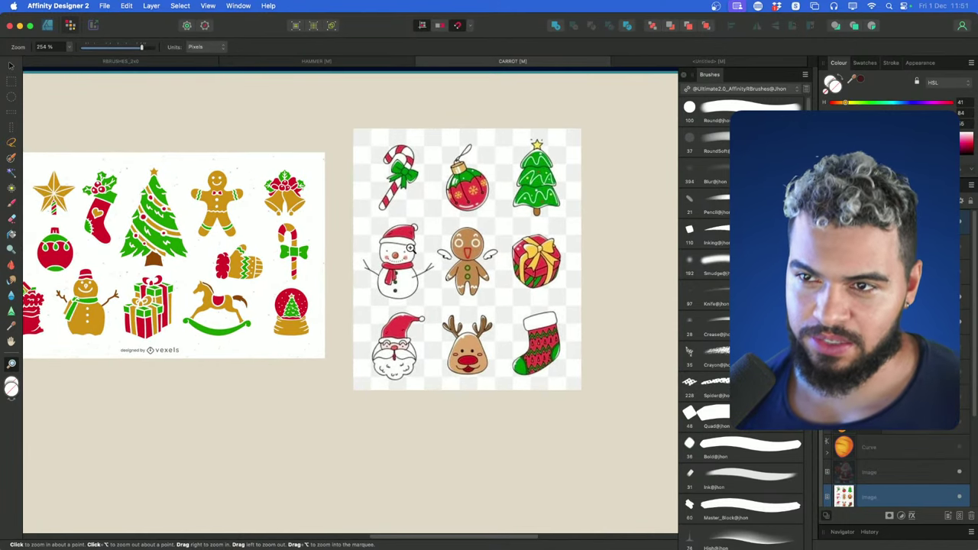
{"action": "scroll", "coordinate": [410, 252], "scroll_direction": "down", "scroll_amount": 2}
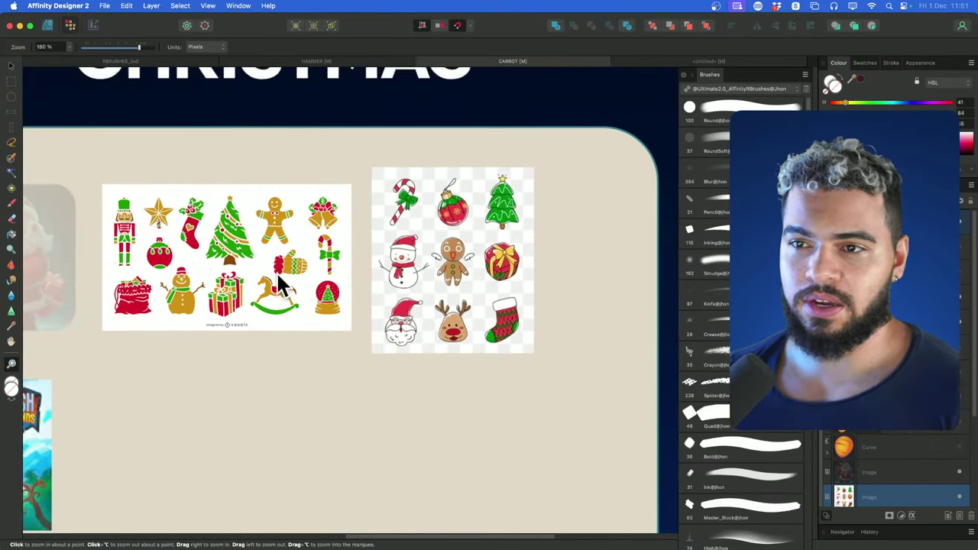
{"action": "left_click_drag", "start_coordinate": [367, 284], "coordinate": [401, 254]}
Raise the opacity of the faded Santa image so its colours show more strongly
{"action": "key", "text": "v"}
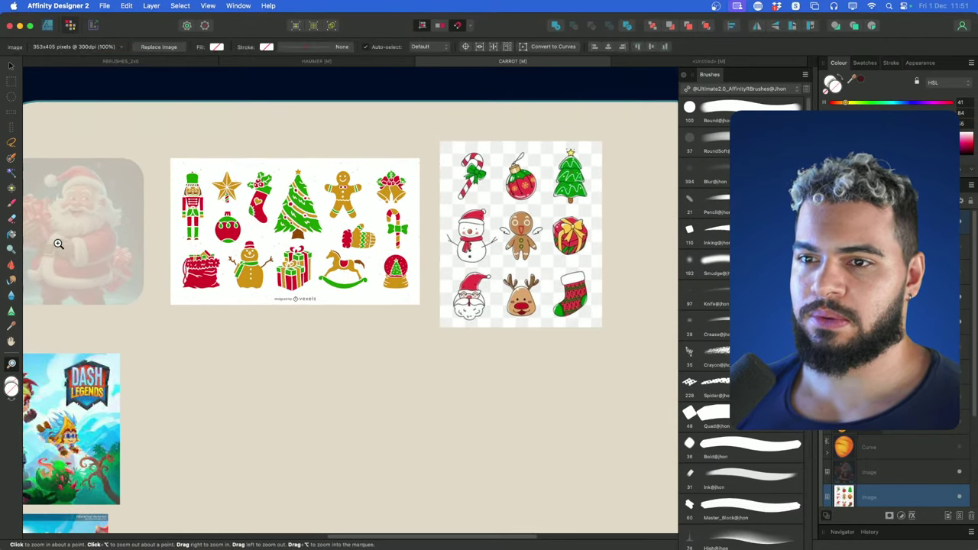
{"action": "left_click", "coordinate": [58, 242]}
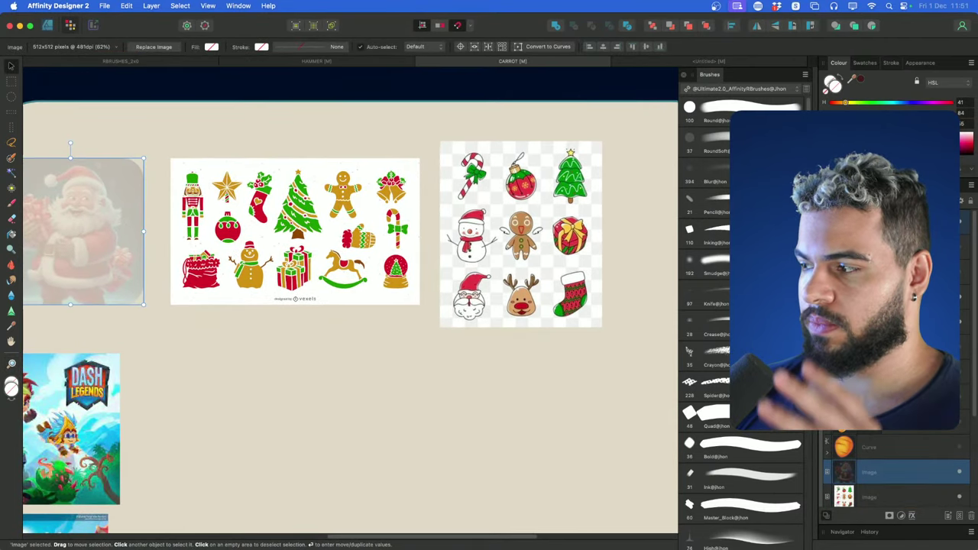
{"action": "key", "text": "5"}
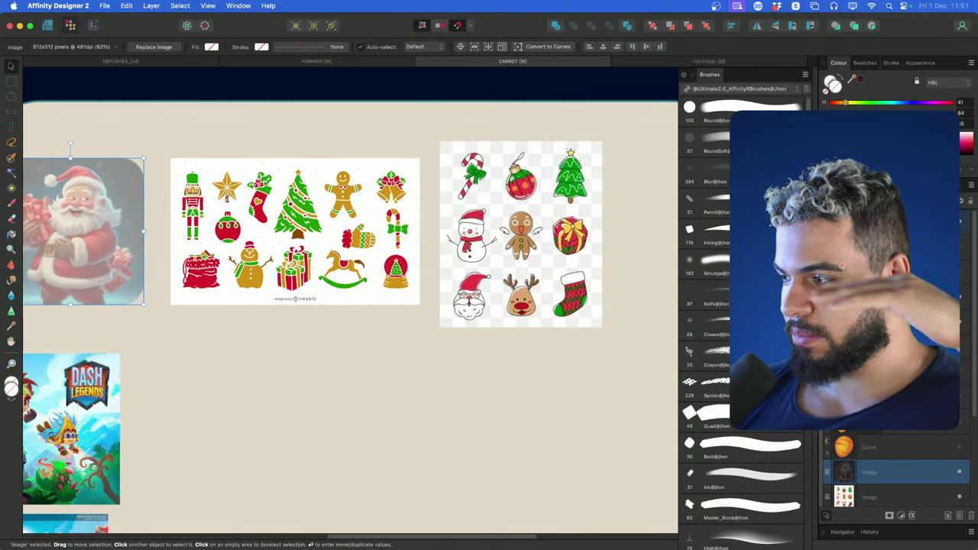
{"action": "key", "text": "7"}
{"action": "key", "text": "8"}
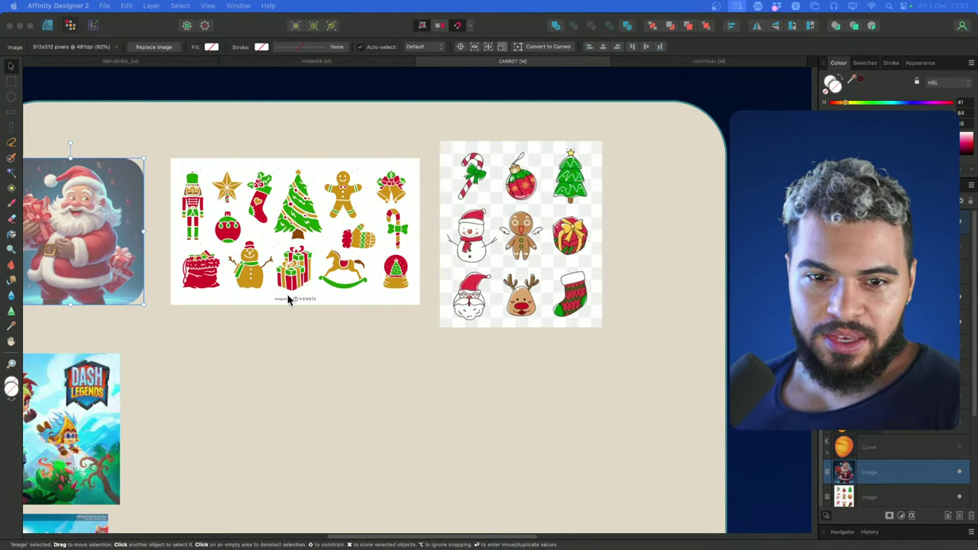
{"action": "left_click", "coordinate": [277, 315]}
{"action": "mouse_move", "coordinate": [287, 320]}
{"action": "left_mouse_down"}
{"action": "mouse_move", "coordinate": [364, 269]}
{"action": "mouse_move", "coordinate": [342, 231]}
{"action": "left_mouse_up"}
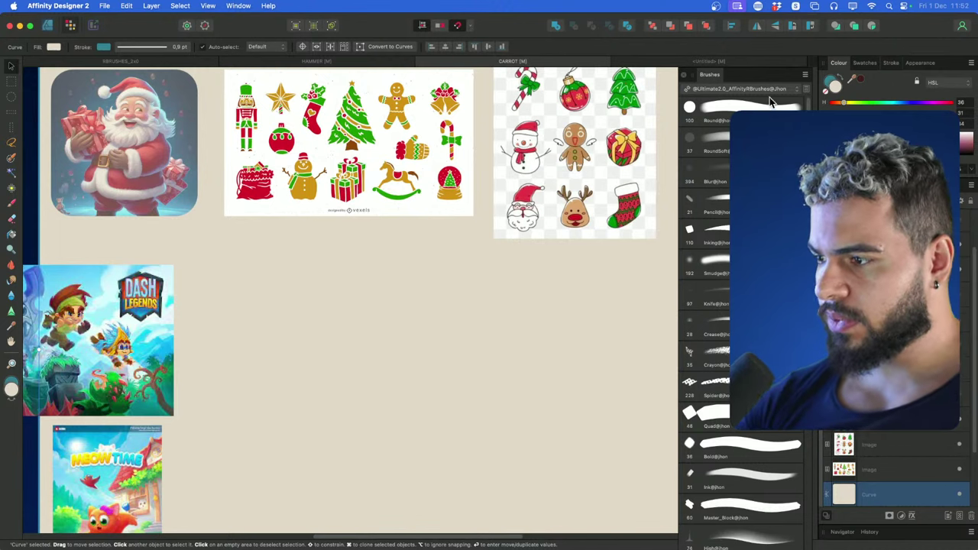
{"action": "left_click", "coordinate": [833, 131]}
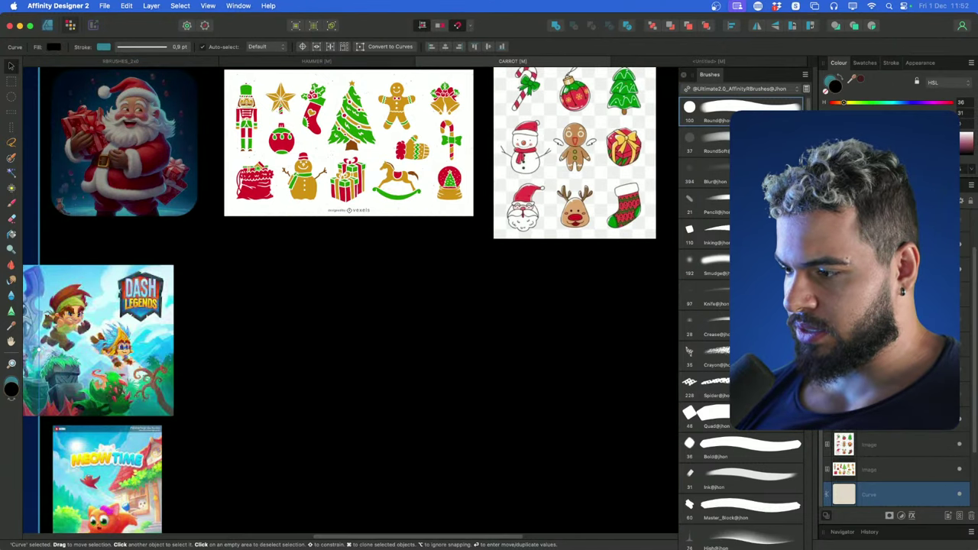
{"action": "key", "text": "Delete"}
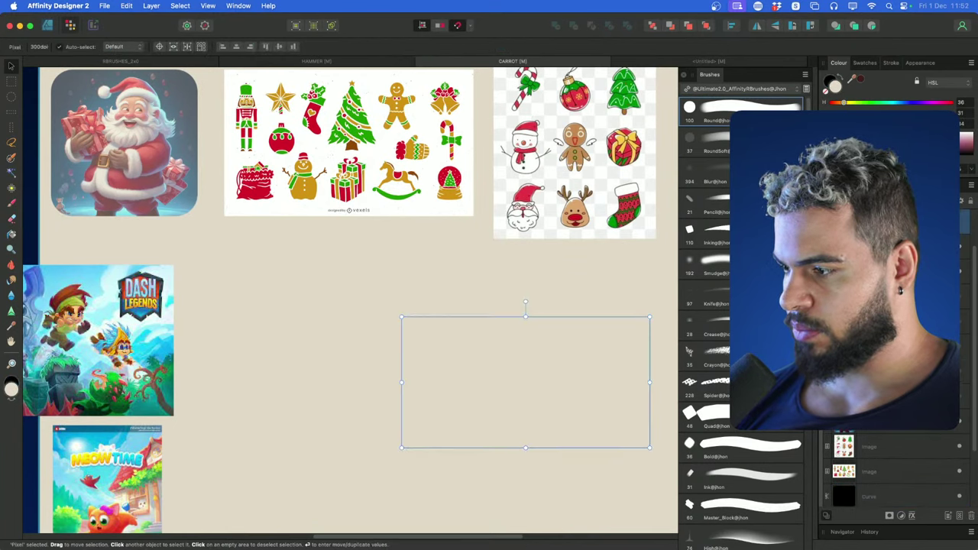
Prepare a black Round paint brush about 8.7 px wide for sketching on a pixel layer below the references
{"action": "scroll", "coordinate": [973, 279], "scroll_direction": "up", "scroll_amount": 5}
{"action": "key", "text": "z"}
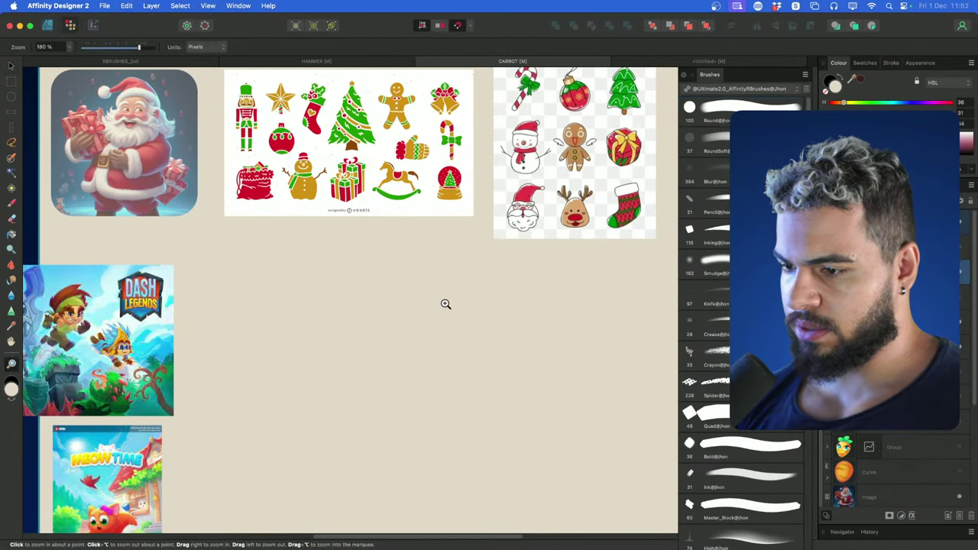
{"action": "mouse_move", "coordinate": [445, 303]}
{"action": "left_mouse_down"}
{"action": "mouse_move", "coordinate": [498, 291]}
{"action": "mouse_move", "coordinate": [483, 321]}
{"action": "left_mouse_up"}
{"action": "key", "text": "b"}
{"action": "key", "text": "z"}
{"action": "key", "text": "b"}
{"action": "key", "text": "bracketleft"}
{"action": "key", "text": "bracketleft"}
{"action": "key", "text": "bracketleft"}
{"action": "key", "text": "bracketleft"}
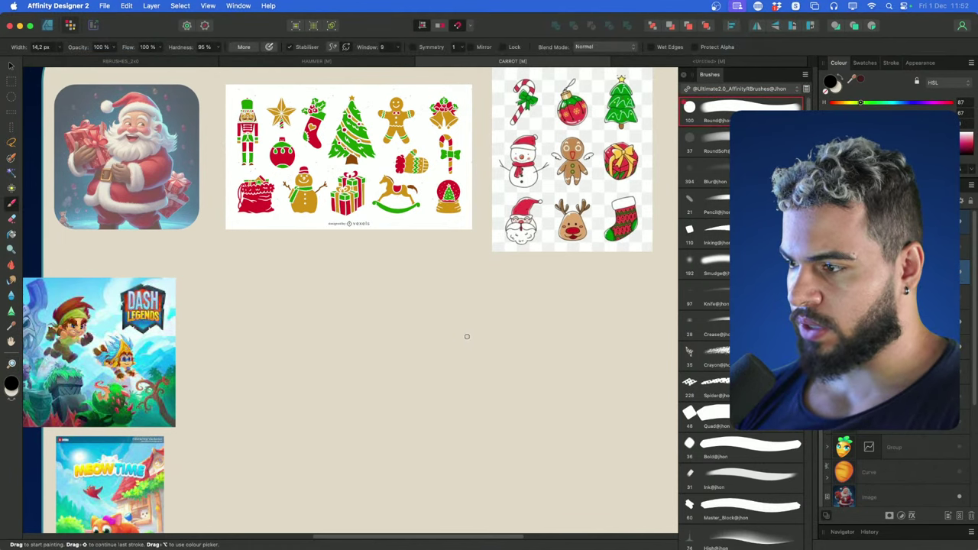
{"action": "left_click_drag", "start_coordinate": [472, 349], "coordinate": [481, 313]}
{"action": "key", "text": "z"}
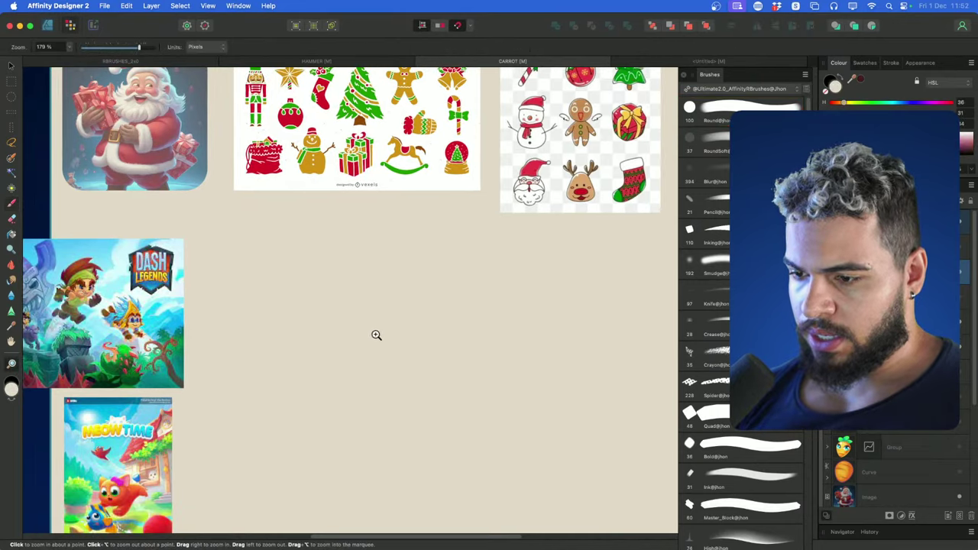
{"action": "mouse_move", "coordinate": [375, 337]}
{"action": "left_mouse_down"}
{"action": "mouse_move", "coordinate": [449, 328]}
{"action": "mouse_move", "coordinate": [469, 309]}
{"action": "mouse_move", "coordinate": [366, 321]}
{"action": "mouse_move", "coordinate": [281, 346]}
{"action": "left_mouse_up"}
{"action": "key", "text": "b"}
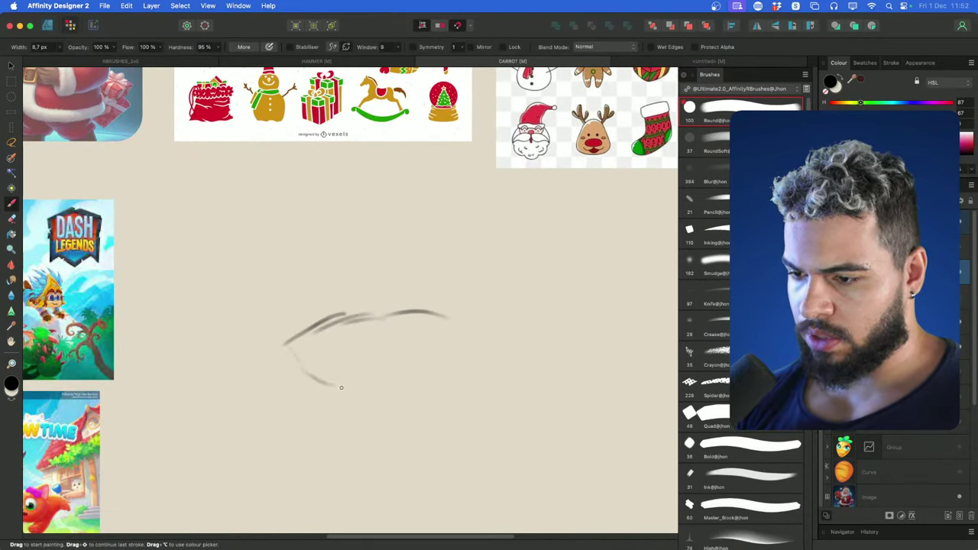
Sketch a wide box with a rounded top face, side walls and a front vertical edge below the icon sets
{"action": "left_click_drag", "start_coordinate": [341, 388], "coordinate": [476, 377]}
{"action": "mouse_move", "coordinate": [519, 351]}
{"action": "left_mouse_down"}
{"action": "mouse_move", "coordinate": [498, 376]}
{"action": "mouse_move", "coordinate": [363, 385]}
{"action": "mouse_move", "coordinate": [285, 348]}
{"action": "mouse_move", "coordinate": [314, 377]}
{"action": "mouse_move", "coordinate": [485, 391]}
{"action": "left_mouse_up"}
{"action": "scroll", "coordinate": [325, 339], "scroll_direction": "down", "scroll_amount": 3}
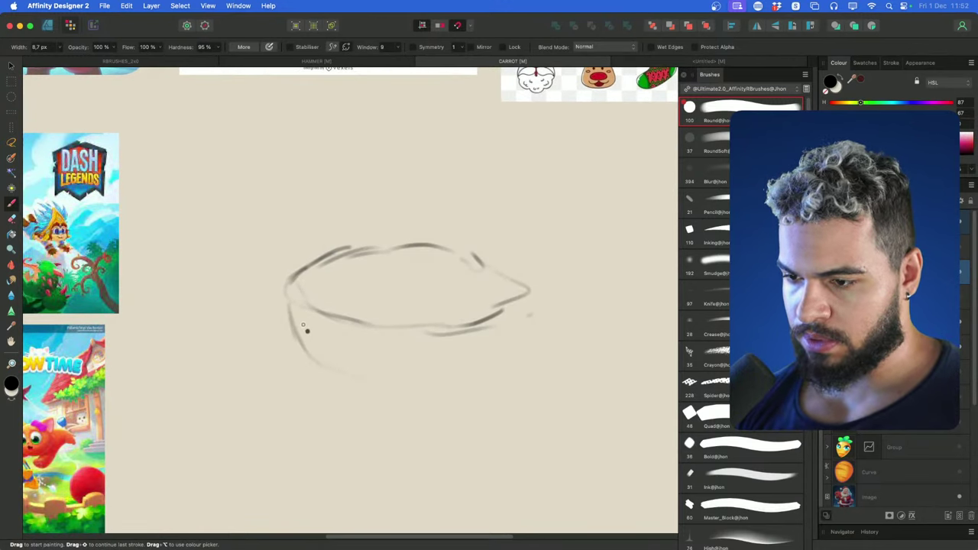
{"action": "mouse_move", "coordinate": [306, 330]}
{"action": "left_mouse_down"}
{"action": "mouse_move", "coordinate": [321, 372]}
{"action": "mouse_move", "coordinate": [387, 389]}
{"action": "left_mouse_up"}
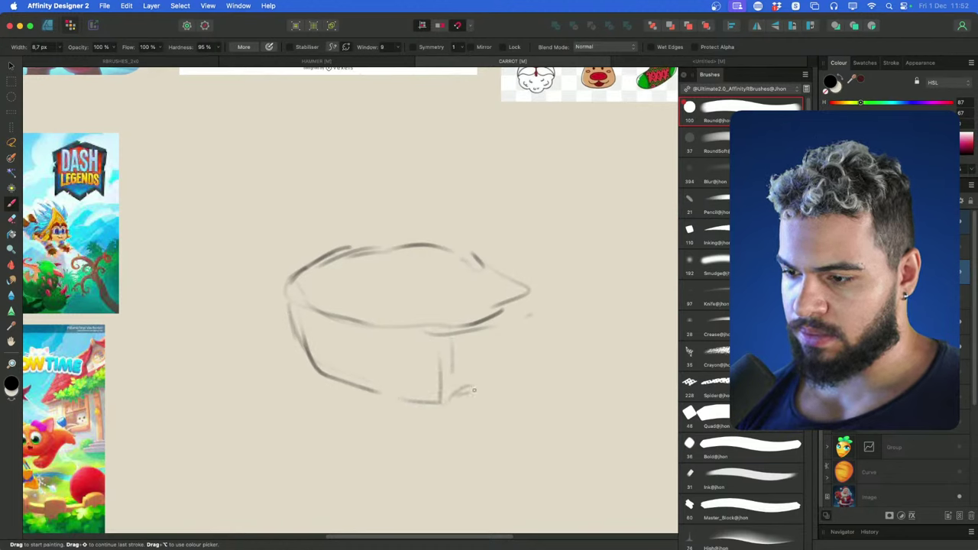
{"action": "mouse_move", "coordinate": [472, 382]}
{"action": "left_mouse_down"}
{"action": "mouse_move", "coordinate": [541, 326]}
{"action": "mouse_move", "coordinate": [492, 379]}
{"action": "mouse_move", "coordinate": [508, 373]}
{"action": "mouse_move", "coordinate": [524, 301]}
{"action": "mouse_move", "coordinate": [527, 365]}
{"action": "mouse_move", "coordinate": [456, 399]}
{"action": "left_mouse_up"}
{"action": "mouse_move", "coordinate": [437, 338]}
{"action": "left_mouse_down"}
{"action": "mouse_move", "coordinate": [439, 406]}
{"action": "mouse_move", "coordinate": [343, 378]}
{"action": "mouse_move", "coordinate": [304, 353]}
{"action": "mouse_move", "coordinate": [282, 297]}
{"action": "mouse_move", "coordinate": [294, 288]}
{"action": "mouse_move", "coordinate": [298, 321]}
{"action": "mouse_move", "coordinate": [340, 278]}
{"action": "left_mouse_up"}
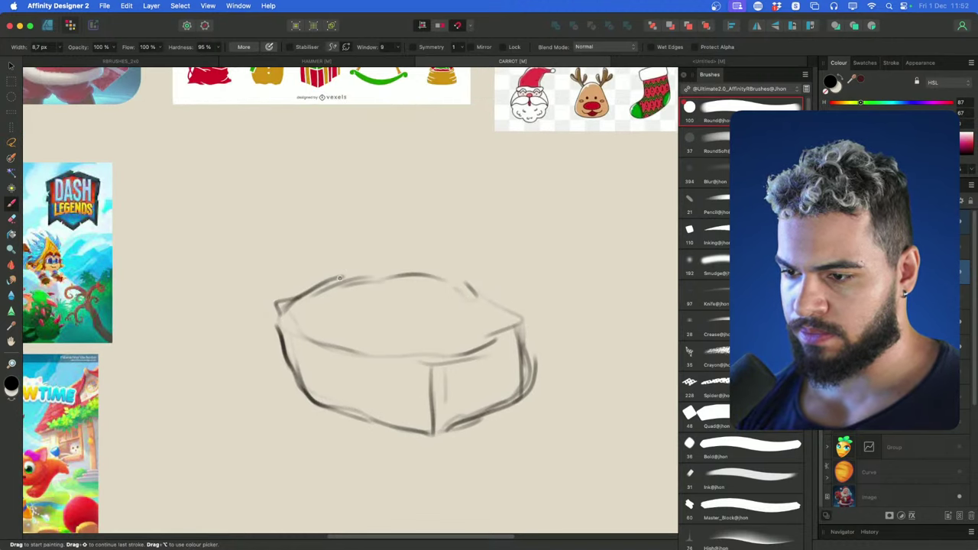
Examine the Christmas icon references above the box sketch for ideas to add to it
{"action": "key", "text": "z"}
{"action": "mouse_move", "coordinate": [536, 277]}
{"action": "left_mouse_down"}
{"action": "mouse_move", "coordinate": [459, 310]}
{"action": "mouse_move", "coordinate": [445, 342]}
{"action": "left_mouse_up"}
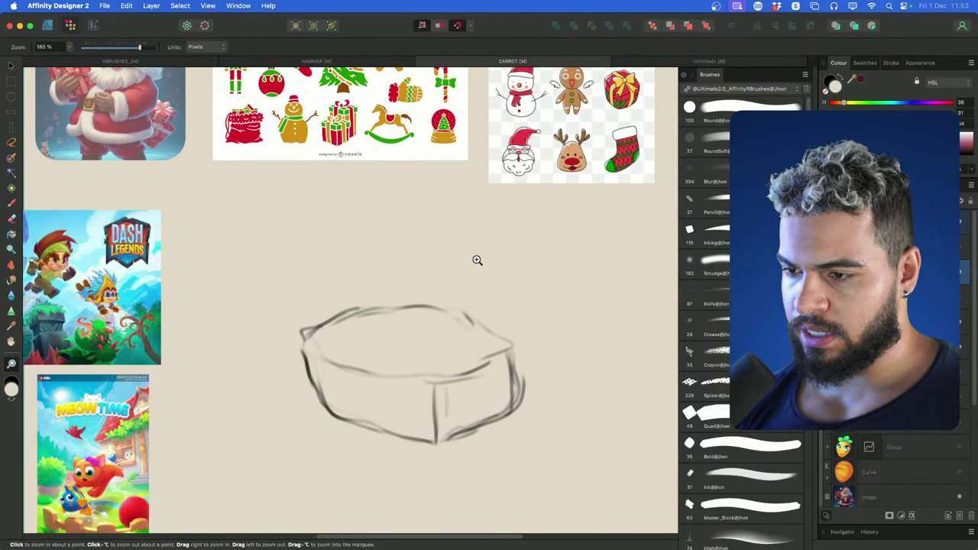
{"action": "left_click_drag", "start_coordinate": [443, 246], "coordinate": [480, 373]}
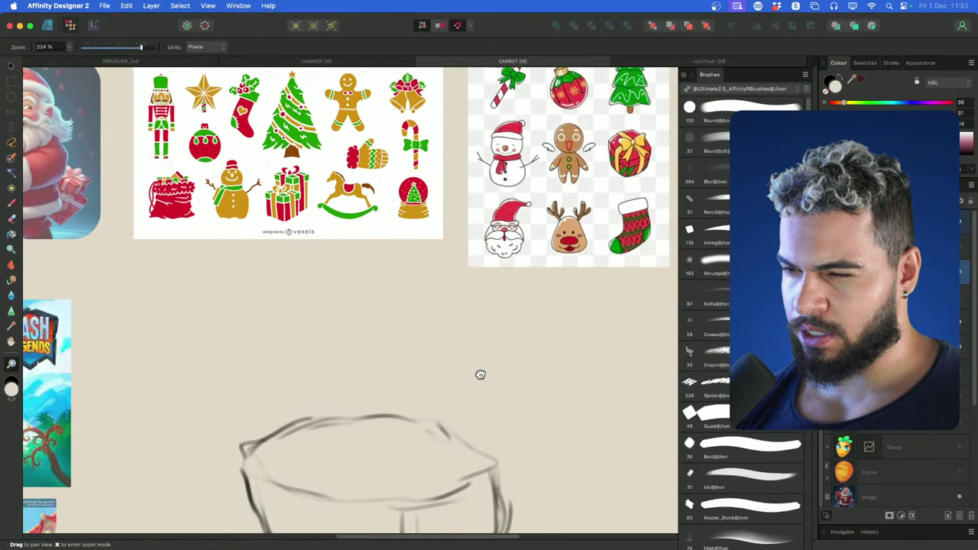
{"action": "left_click_drag", "start_coordinate": [509, 222], "coordinate": [436, 425]}
{"action": "left_click_drag", "start_coordinate": [435, 267], "coordinate": [526, 227]}
{"action": "left_click_drag", "start_coordinate": [450, 307], "coordinate": [522, 273]}
{"action": "left_click_drag", "start_coordinate": [525, 322], "coordinate": [286, 386]}
{"action": "left_click_drag", "start_coordinate": [444, 431], "coordinate": [515, 198]}
{"action": "scroll", "coordinate": [515, 199], "scroll_direction": "down", "scroll_amount": 10}
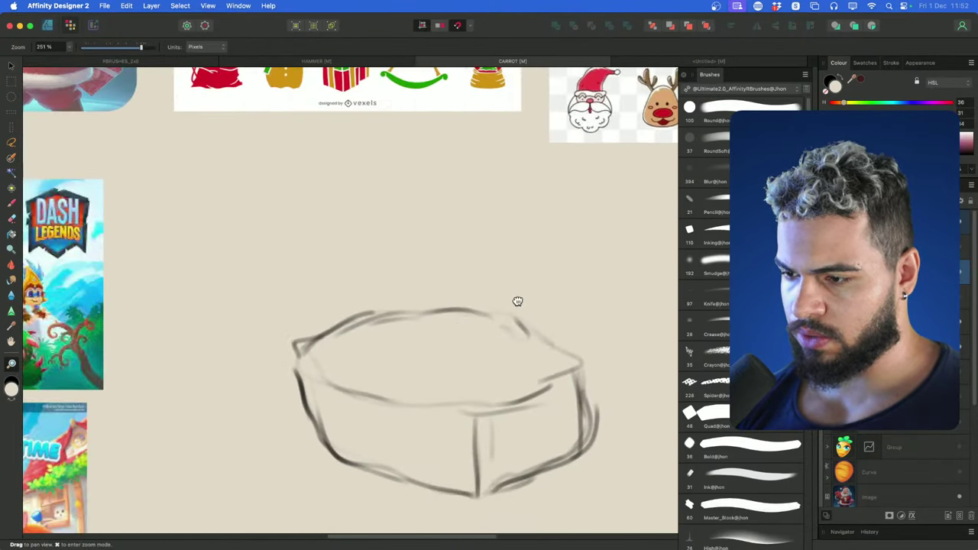
Sketch a thick curled, cane-like shape rising from the box's right rear edge and hooking inward
{"action": "key", "text": "b"}
{"action": "key", "text": "super+z"}
{"action": "mouse_move", "coordinate": [457, 344]}
{"action": "left_mouse_down"}
{"action": "mouse_move", "coordinate": [483, 260]}
{"action": "mouse_move", "coordinate": [474, 209]}
{"action": "left_mouse_up"}
{"action": "key", "text": "super+z"}
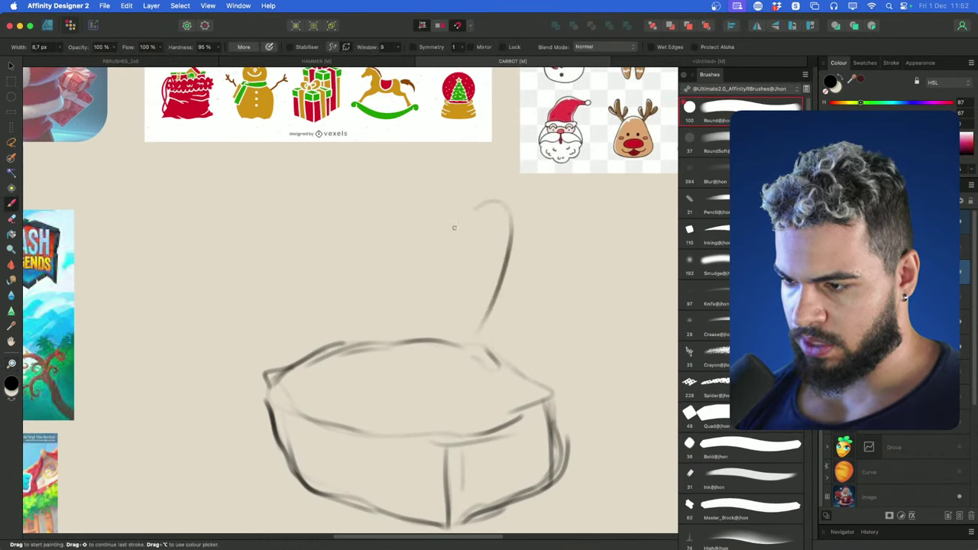
{"action": "left_click_drag", "start_coordinate": [479, 252], "coordinate": [509, 198]}
{"action": "mouse_move", "coordinate": [457, 235]}
{"action": "left_mouse_down"}
{"action": "mouse_move", "coordinate": [488, 181]}
{"action": "mouse_move", "coordinate": [547, 196]}
{"action": "mouse_move", "coordinate": [493, 342]}
{"action": "left_mouse_up"}
{"action": "left_click_drag", "start_coordinate": [410, 332], "coordinate": [447, 360]}
{"action": "left_click_drag", "start_coordinate": [369, 367], "coordinate": [311, 282]}
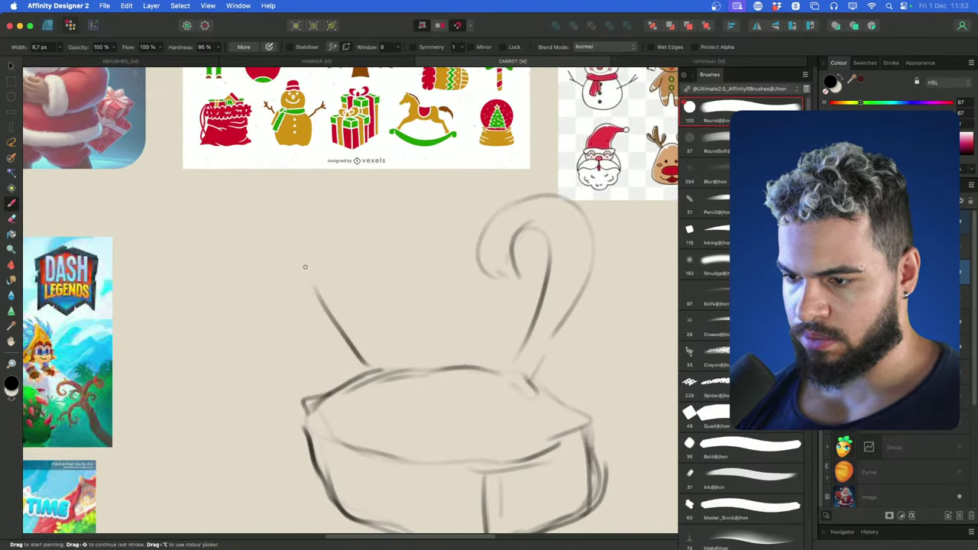
{"action": "key", "text": "super+z"}
{"action": "key", "text": "super+z"}
Sketch a matching curled, cane-like shape rising from the box's left rear edge and hooking inward
{"action": "mouse_move", "coordinate": [361, 372]}
{"action": "left_mouse_down"}
{"action": "mouse_move", "coordinate": [264, 247]}
{"action": "mouse_move", "coordinate": [285, 285]}
{"action": "mouse_move", "coordinate": [342, 239]}
{"action": "left_mouse_up"}
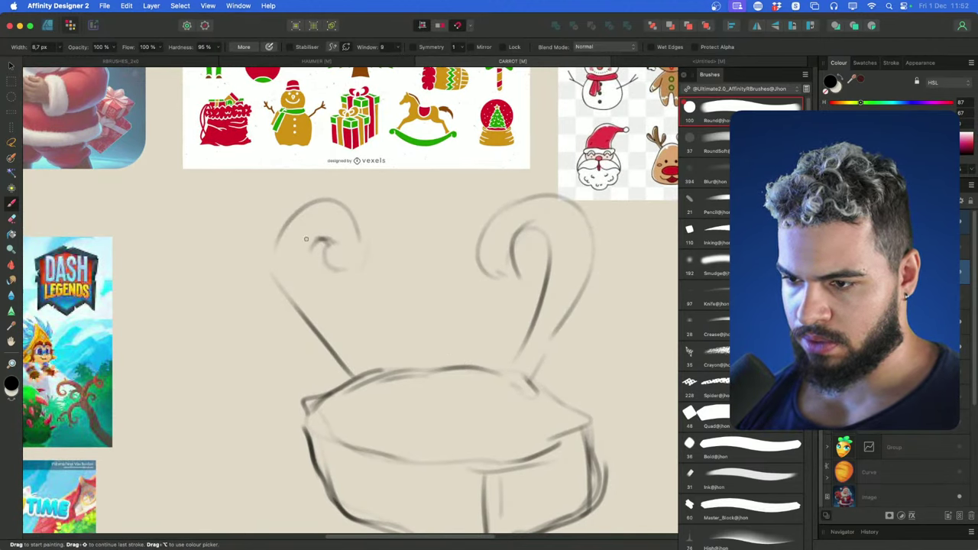
{"action": "mouse_move", "coordinate": [324, 243]}
{"action": "left_mouse_down"}
{"action": "mouse_move", "coordinate": [343, 339]}
{"action": "mouse_move", "coordinate": [359, 357]}
{"action": "left_mouse_up"}
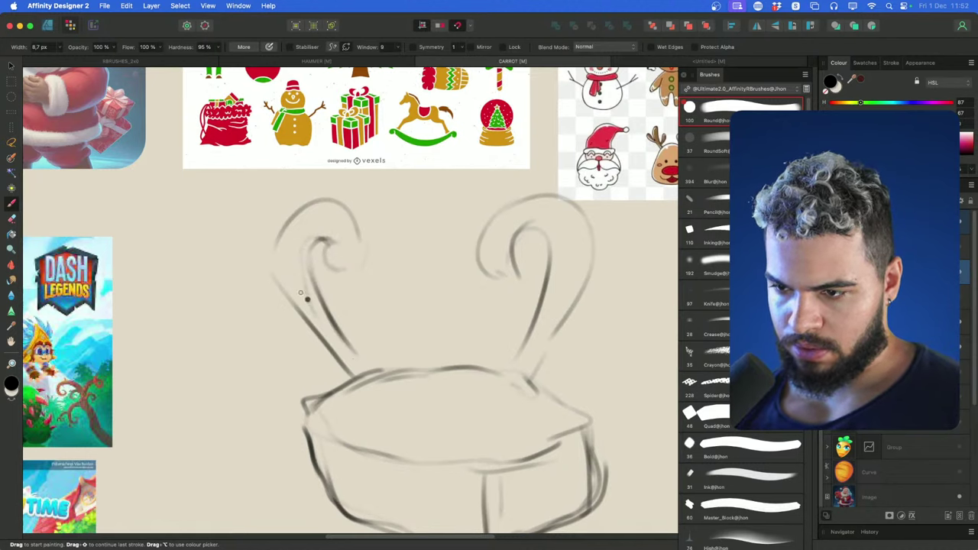
{"action": "left_click_drag", "start_coordinate": [304, 319], "coordinate": [286, 293]}
{"action": "left_click_drag", "start_coordinate": [407, 287], "coordinate": [385, 346]}
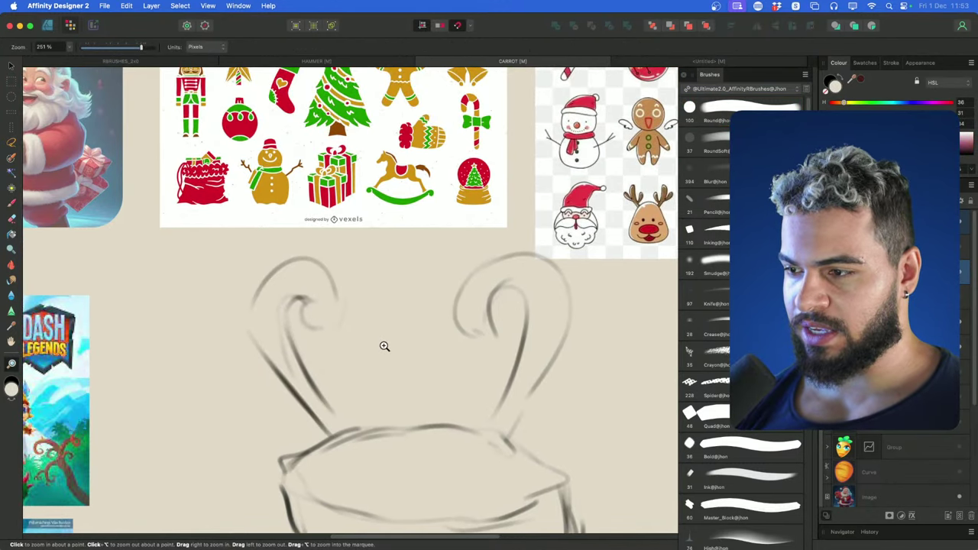
{"action": "left_click_drag", "start_coordinate": [560, 293], "coordinate": [488, 299]}
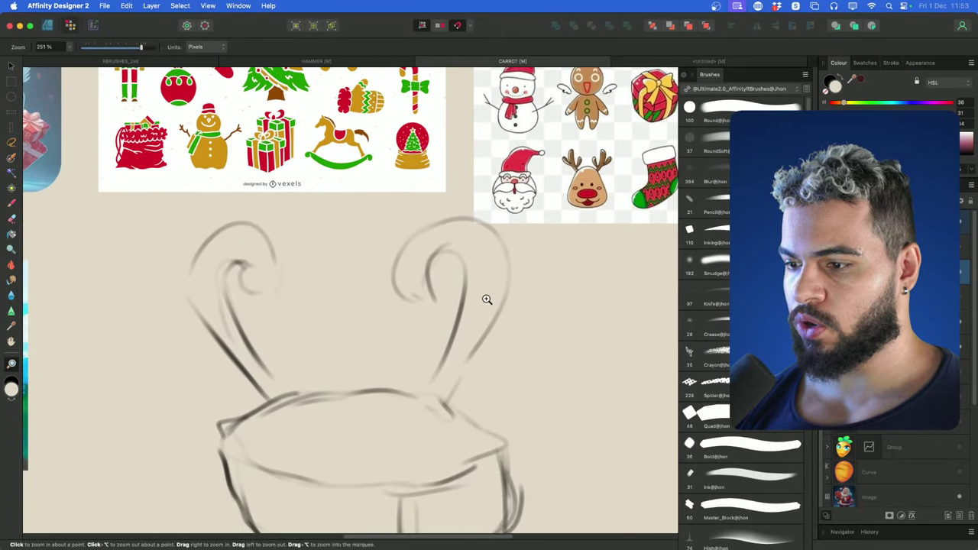
Sketch a small curled shape branching off the outer side of the right cane
{"action": "left_click_drag", "start_coordinate": [455, 346], "coordinate": [425, 398]}
{"action": "left_click_drag", "start_coordinate": [499, 321], "coordinate": [532, 279]}
{"action": "mouse_move", "coordinate": [532, 279]}
{"action": "left_mouse_down"}
{"action": "mouse_move", "coordinate": [502, 272]}
{"action": "mouse_move", "coordinate": [537, 251]}
{"action": "left_mouse_up"}
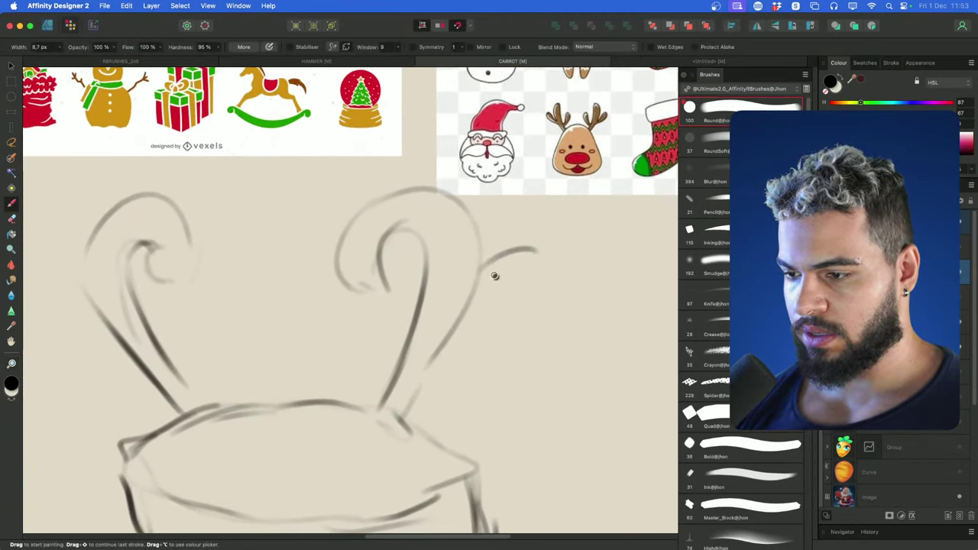
{"action": "left_click_drag", "start_coordinate": [480, 267], "coordinate": [529, 307]}
{"action": "mouse_move", "coordinate": [470, 299]}
{"action": "left_mouse_down"}
{"action": "mouse_move", "coordinate": [493, 352]}
{"action": "mouse_move", "coordinate": [512, 349]}
{"action": "mouse_move", "coordinate": [524, 288]}
{"action": "left_mouse_up"}
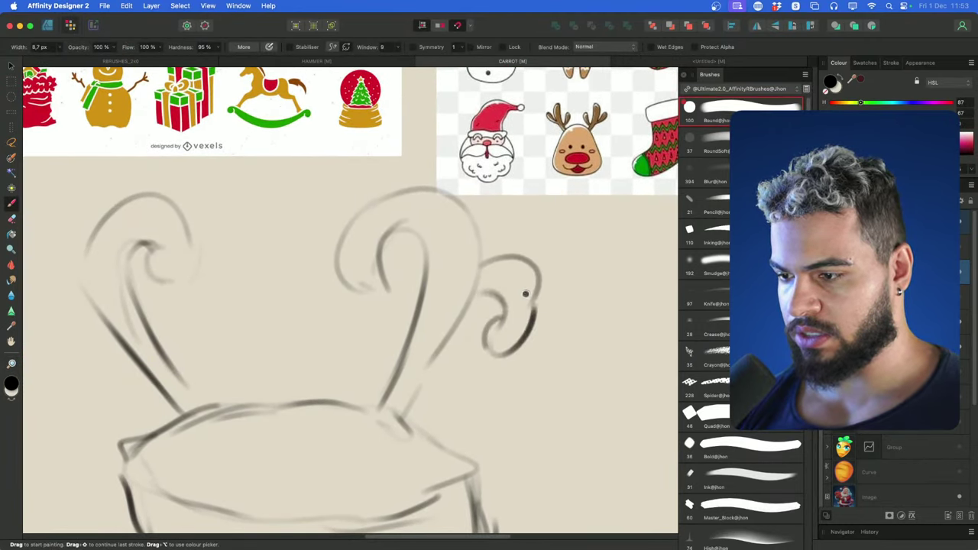
Sketch a matching small curled shape on the outer side of the left cane
{"action": "scroll", "coordinate": [607, 323], "scroll_direction": "left", "scroll_amount": 5}
{"action": "mouse_move", "coordinate": [269, 271]}
{"action": "left_mouse_down"}
{"action": "mouse_move", "coordinate": [229, 294]}
{"action": "mouse_move", "coordinate": [214, 335]}
{"action": "mouse_move", "coordinate": [249, 328]}
{"action": "mouse_move", "coordinate": [268, 295]}
{"action": "mouse_move", "coordinate": [346, 386]}
{"action": "left_mouse_up"}
{"action": "key", "text": "super+z"}
{"action": "left_click_drag", "start_coordinate": [277, 294], "coordinate": [357, 396]}
{"action": "mouse_move", "coordinate": [321, 285]}
{"action": "left_mouse_down"}
{"action": "mouse_move", "coordinate": [382, 374]}
{"action": "mouse_move", "coordinate": [329, 284]}
{"action": "mouse_move", "coordinate": [347, 251]}
{"action": "left_mouse_up"}
Add curved stripe lines across the right cane and its small curl, and join the left cane's inner edge to the box
{"action": "mouse_move", "coordinate": [637, 262]}
{"action": "left_mouse_down"}
{"action": "mouse_move", "coordinate": [577, 205]}
{"action": "mouse_move", "coordinate": [523, 232]}
{"action": "left_mouse_up"}
{"action": "left_click_drag", "start_coordinate": [497, 307], "coordinate": [523, 324]}
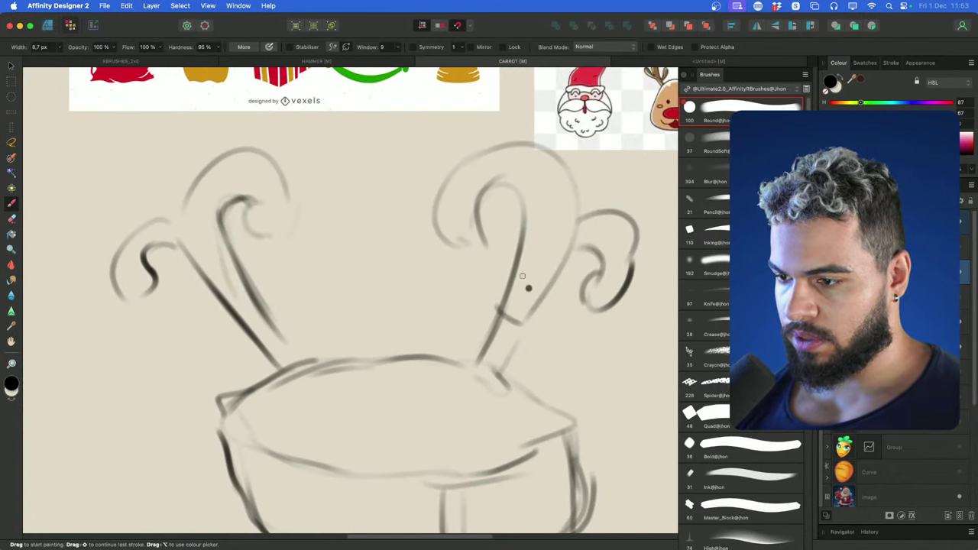
{"action": "left_click_drag", "start_coordinate": [516, 274], "coordinate": [547, 291]}
{"action": "left_click_drag", "start_coordinate": [518, 160], "coordinate": [503, 185]}
{"action": "left_click_drag", "start_coordinate": [443, 227], "coordinate": [472, 236]}
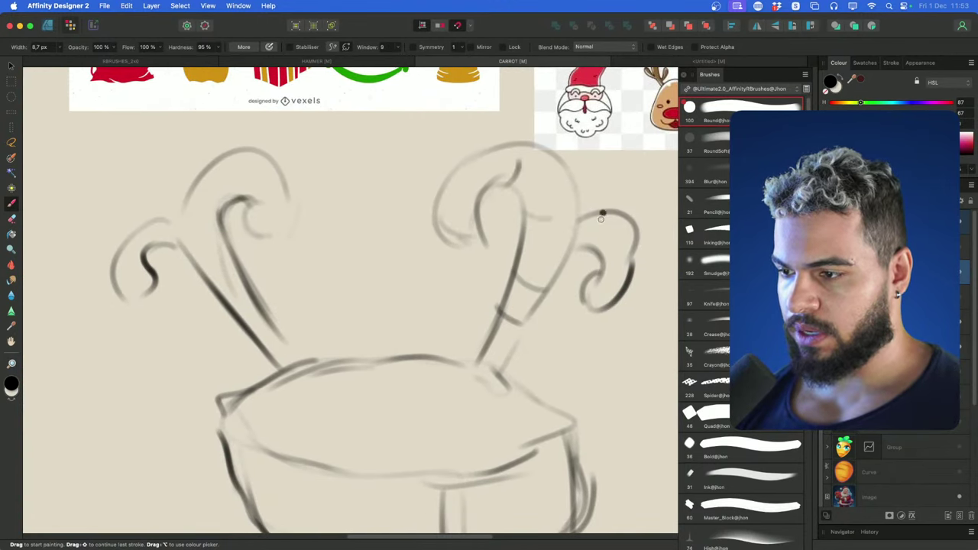
{"action": "left_click_drag", "start_coordinate": [602, 212], "coordinate": [597, 243]}
{"action": "left_click_drag", "start_coordinate": [626, 235], "coordinate": [614, 251]}
{"action": "key", "text": "z"}
{"action": "mouse_move", "coordinate": [621, 283]}
{"action": "left_mouse_down"}
{"action": "mouse_move", "coordinate": [504, 288]}
{"action": "mouse_move", "coordinate": [507, 240]}
{"action": "left_mouse_up"}
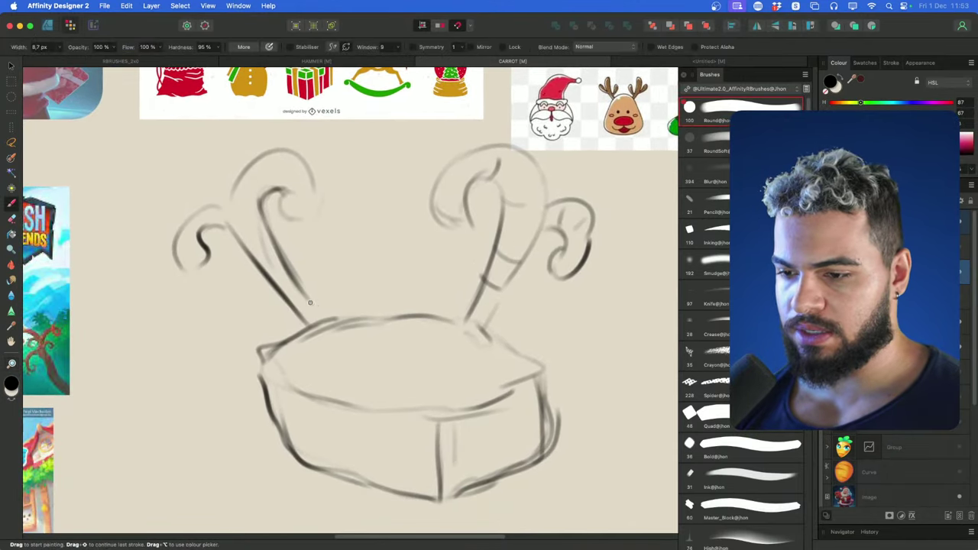
{"action": "left_click_drag", "start_coordinate": [308, 300], "coordinate": [329, 317]}
Examine the snowman, gingerbread, gift and candy cane icons in the reference sets for a centre element
{"action": "key", "text": "super+space"}
{"action": "left_click_drag", "start_coordinate": [382, 344], "coordinate": [339, 353]}
{"action": "mouse_move", "coordinate": [501, 281]}
{"action": "left_mouse_down"}
{"action": "mouse_move", "coordinate": [482, 365]}
{"action": "mouse_move", "coordinate": [465, 376]}
{"action": "left_mouse_up"}
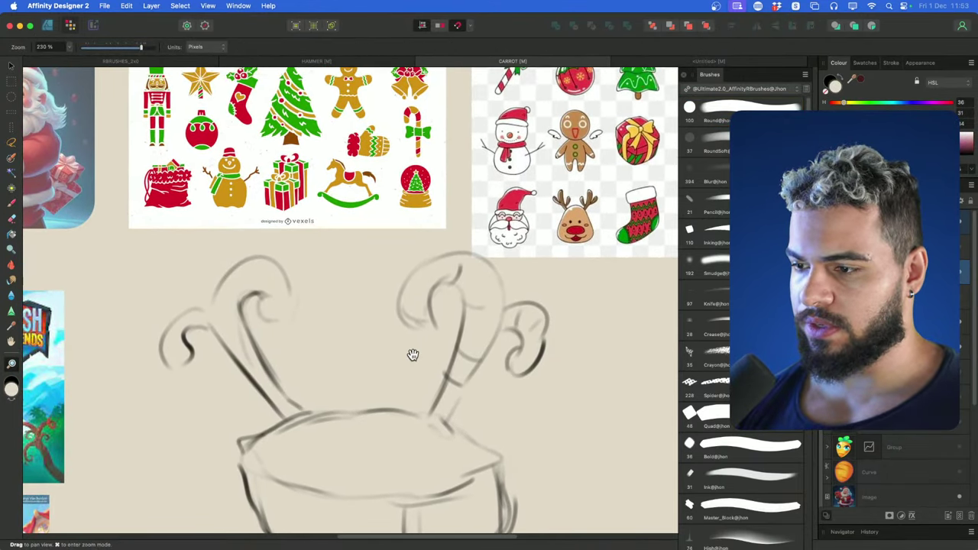
{"action": "mouse_move", "coordinate": [410, 354]}
{"action": "left_mouse_down"}
{"action": "mouse_move", "coordinate": [497, 404]}
{"action": "mouse_move", "coordinate": [530, 275]}
{"action": "left_mouse_up"}
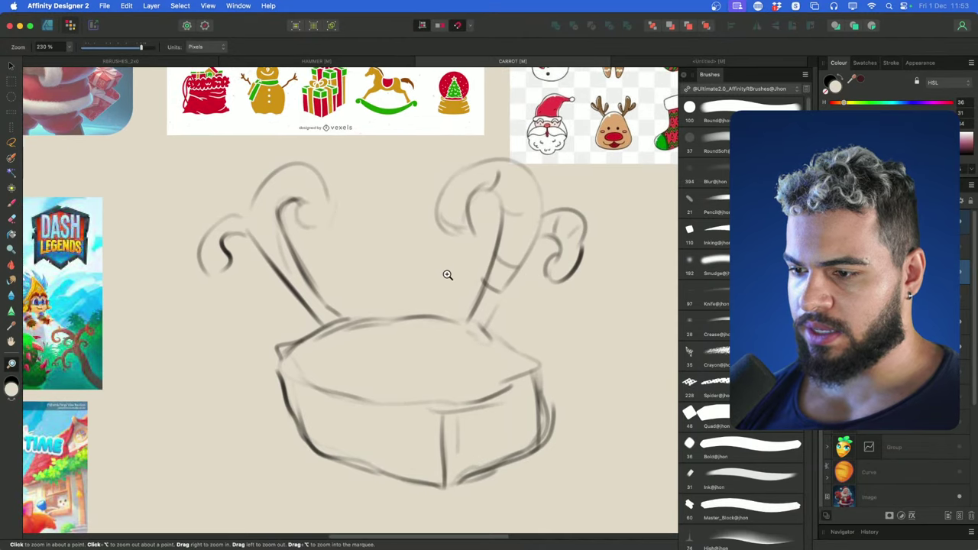
{"action": "left_click_drag", "start_coordinate": [447, 275], "coordinate": [494, 281]}
{"action": "left_click_drag", "start_coordinate": [558, 257], "coordinate": [399, 489]}
{"action": "left_click_drag", "start_coordinate": [493, 242], "coordinate": [541, 259]}
{"action": "scroll", "coordinate": [541, 257], "scroll_direction": "up", "scroll_amount": 2}
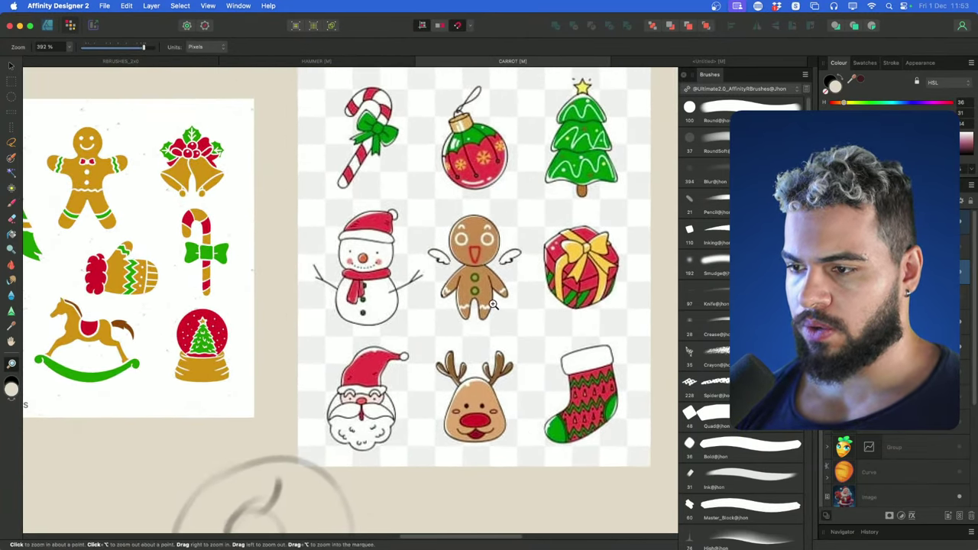
{"action": "left_click_drag", "start_coordinate": [479, 289], "coordinate": [414, 277]}
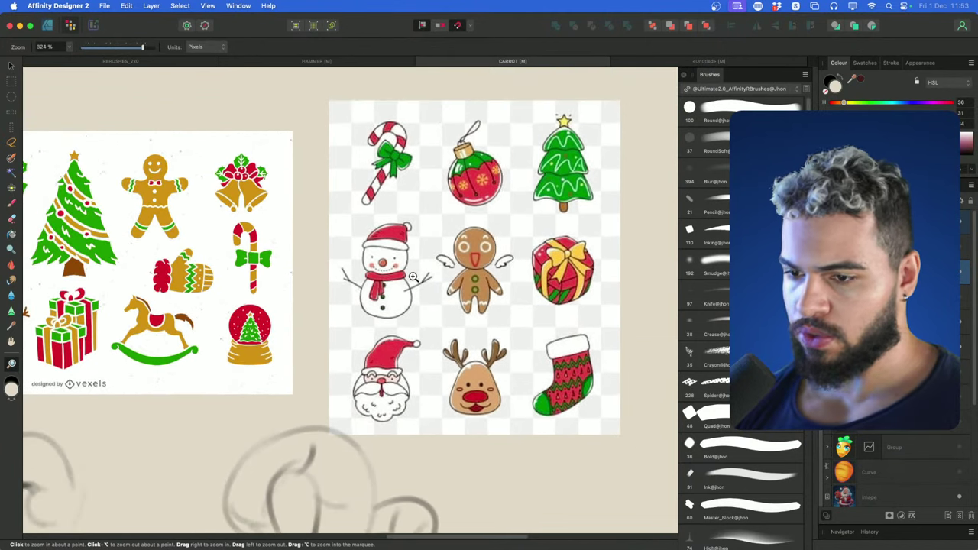
{"action": "mouse_move", "coordinate": [324, 496]}
{"action": "left_mouse_down"}
{"action": "mouse_move", "coordinate": [482, 323]}
{"action": "mouse_move", "coordinate": [532, 188]}
{"action": "mouse_move", "coordinate": [466, 237]}
{"action": "left_mouse_up"}
{"action": "mouse_move", "coordinate": [476, 321]}
{"action": "left_mouse_down"}
{"action": "mouse_move", "coordinate": [452, 354]}
{"action": "mouse_move", "coordinate": [494, 256]}
{"action": "mouse_move", "coordinate": [496, 376]}
{"action": "left_mouse_up"}
Sketch a short tapered tree trunk rising from the box's back edge between the canes, with the lower foliage edge above it
{"action": "key", "text": "v"}
{"action": "key", "text": "b"}
{"action": "left_click_drag", "start_coordinate": [386, 287], "coordinate": [382, 328]}
{"action": "key", "text": "super+z"}
{"action": "left_click_drag", "start_coordinate": [428, 280], "coordinate": [443, 321]}
{"action": "left_click_drag", "start_coordinate": [308, 279], "coordinate": [455, 264]}
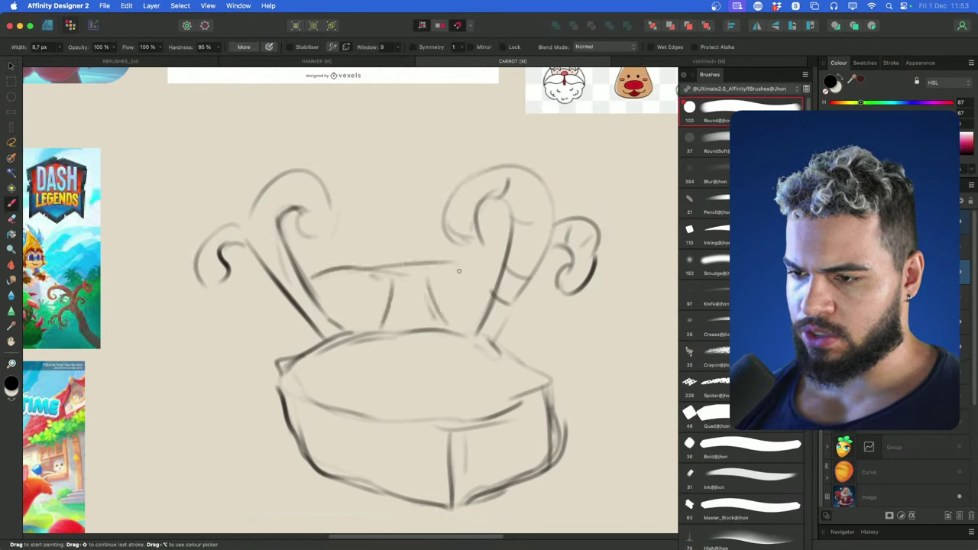
{"action": "key", "text": "super+z"}
{"action": "left_click_drag", "start_coordinate": [373, 285], "coordinate": [305, 287]}
Sketch the tree's zigzag foliage on both sides, rising to a bent tip between the canes
{"action": "left_click_drag", "start_coordinate": [305, 288], "coordinate": [394, 236]}
{"action": "mouse_move", "coordinate": [331, 246]}
{"action": "left_mouse_down"}
{"action": "mouse_move", "coordinate": [379, 214]}
{"action": "mouse_move", "coordinate": [389, 124]}
{"action": "mouse_move", "coordinate": [340, 100]}
{"action": "mouse_move", "coordinate": [439, 141]}
{"action": "mouse_move", "coordinate": [433, 208]}
{"action": "mouse_move", "coordinate": [490, 260]}
{"action": "mouse_move", "coordinate": [464, 266]}
{"action": "mouse_move", "coordinate": [459, 191]}
{"action": "mouse_move", "coordinate": [386, 111]}
{"action": "mouse_move", "coordinate": [470, 219]}
{"action": "left_mouse_up"}
{"action": "mouse_move", "coordinate": [466, 183]}
{"action": "left_mouse_down"}
{"action": "mouse_move", "coordinate": [486, 245]}
{"action": "mouse_move", "coordinate": [516, 193]}
{"action": "left_mouse_up"}
{"action": "key", "text": "z"}
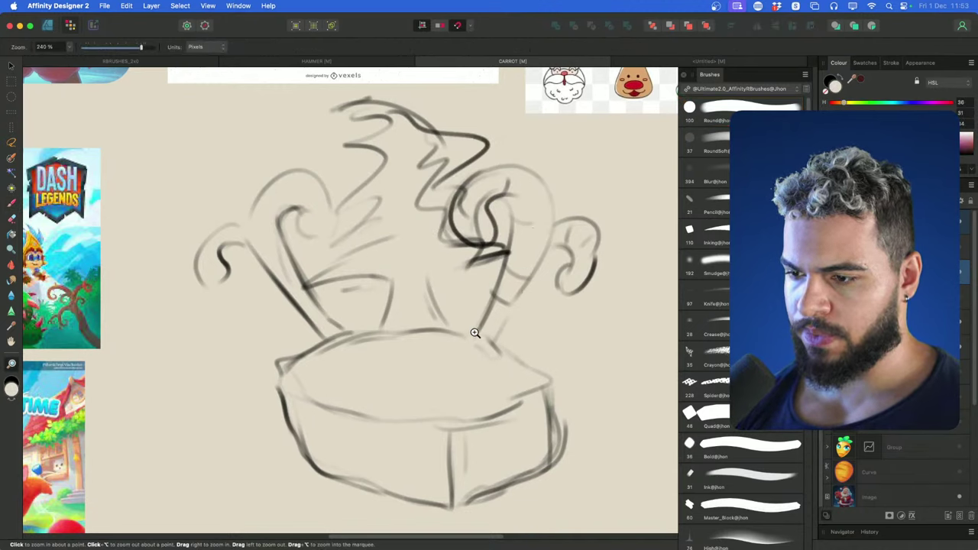
{"action": "left_click_drag", "start_coordinate": [476, 331], "coordinate": [479, 315]}
{"action": "left_click_drag", "start_coordinate": [529, 287], "coordinate": [499, 325]}
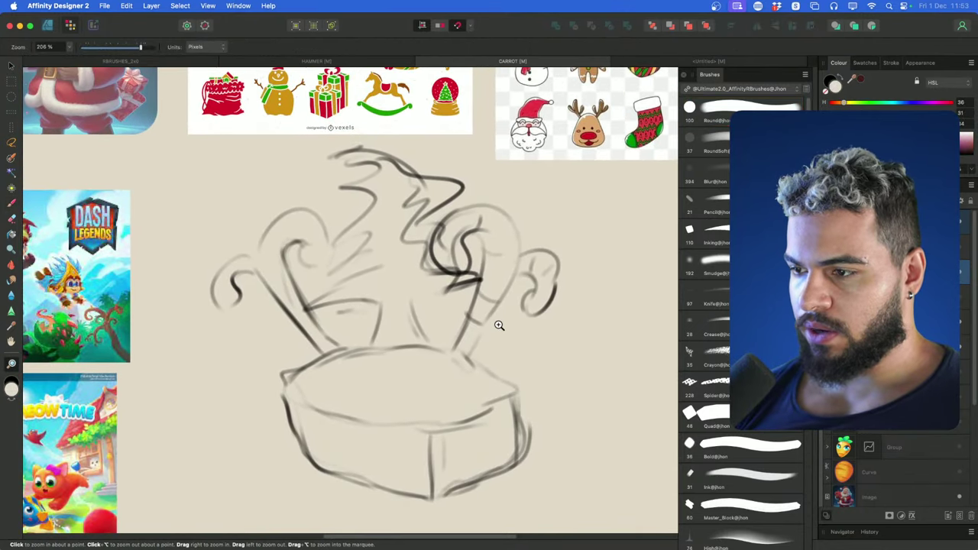
{"action": "scroll", "coordinate": [421, 357], "scroll_direction": "up", "scroll_amount": 5}
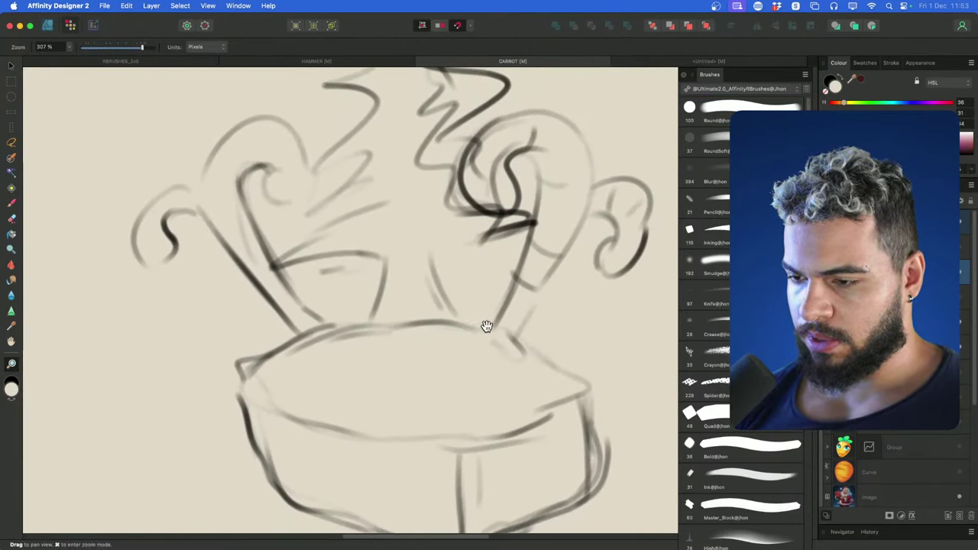
Add a new layer for the character sketch and select the paint brush
{"action": "key", "text": "e"}
{"action": "key", "text": "super+shift+n"}
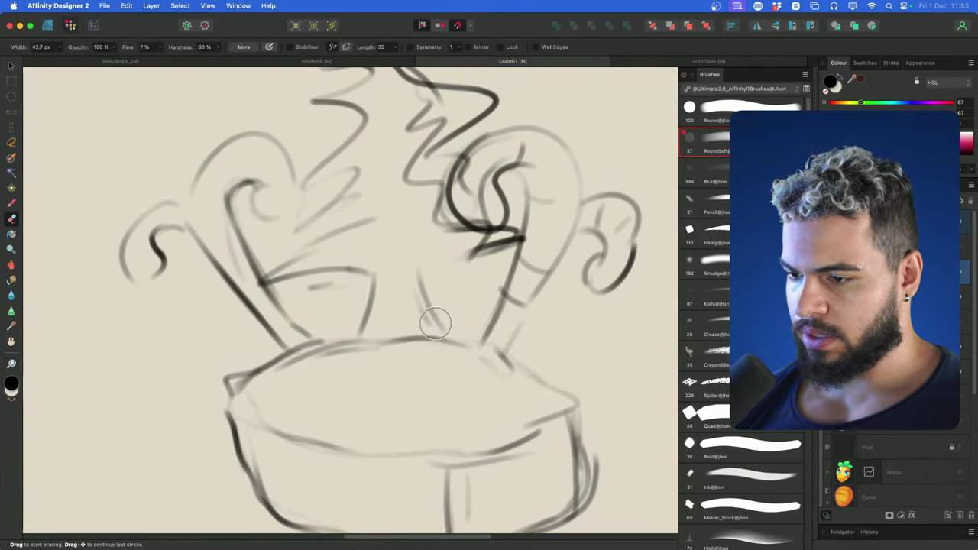
{"action": "key", "text": "b"}
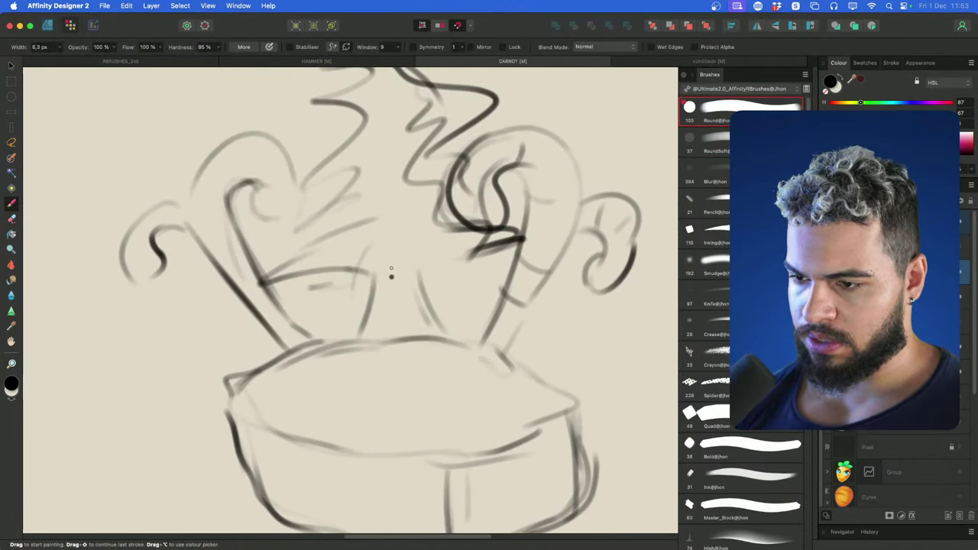
{"action": "mouse_move", "coordinate": [354, 258]}
{"action": "left_mouse_down"}
{"action": "mouse_move", "coordinate": [353, 317]}
{"action": "mouse_move", "coordinate": [449, 252]}
{"action": "mouse_move", "coordinate": [464, 264]}
{"action": "left_mouse_up"}
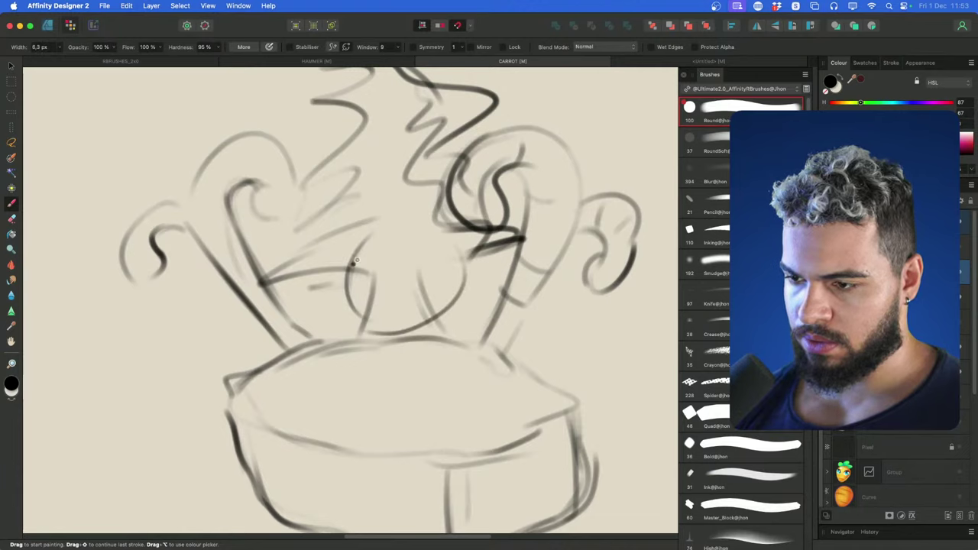
{"action": "key", "text": "super+z"}
{"action": "key", "text": "super+z"}
{"action": "key", "text": "super+z"}
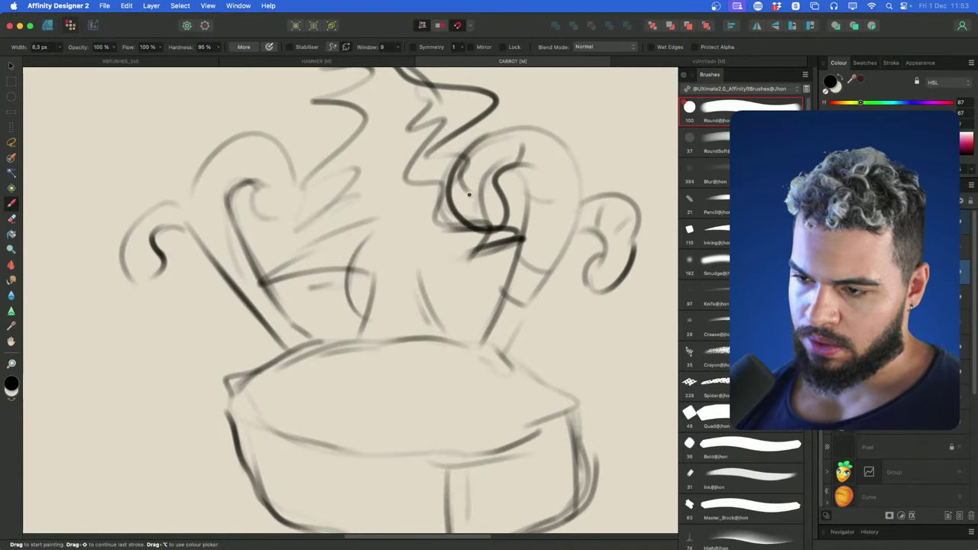
{"action": "mouse_move", "coordinate": [343, 229]}
{"action": "left_mouse_down"}
{"action": "mouse_move", "coordinate": [444, 301]}
{"action": "mouse_move", "coordinate": [446, 274]}
{"action": "left_mouse_up"}
{"action": "key", "text": "super+z"}
{"action": "mouse_move", "coordinate": [330, 232]}
{"action": "left_mouse_down"}
{"action": "mouse_move", "coordinate": [317, 327]}
{"action": "mouse_move", "coordinate": [438, 300]}
{"action": "mouse_move", "coordinate": [426, 252]}
{"action": "left_mouse_up"}
{"action": "key", "text": "super+z"}
{"action": "key", "text": "super+z"}
Draw a large open circle resting on the box's back edge and lower the opacity of the earlier sketch layer
{"action": "mouse_move", "coordinate": [359, 229]}
{"action": "left_mouse_down"}
{"action": "mouse_move", "coordinate": [366, 353]}
{"action": "mouse_move", "coordinate": [411, 245]}
{"action": "left_mouse_up"}
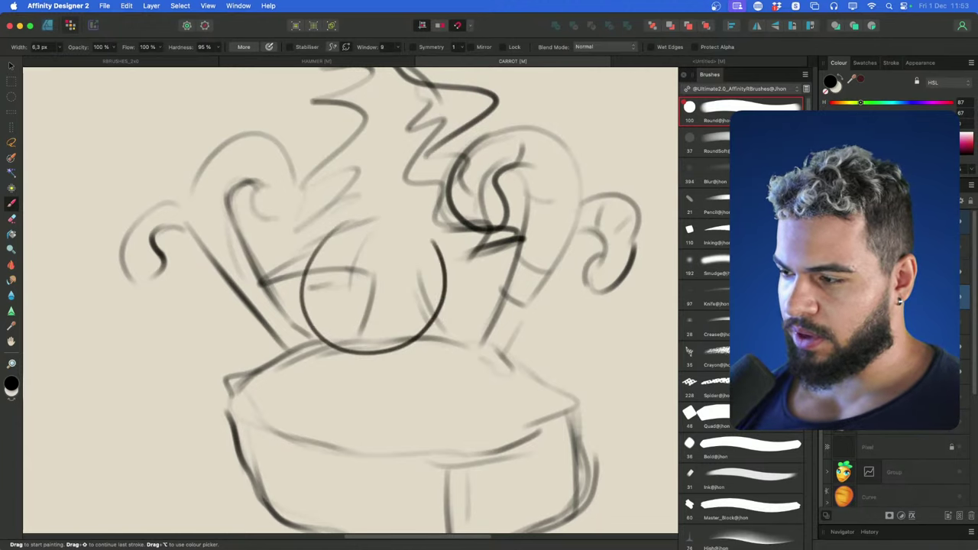
{"action": "left_click_drag", "start_coordinate": [857, 201], "coordinate": [829, 201]}
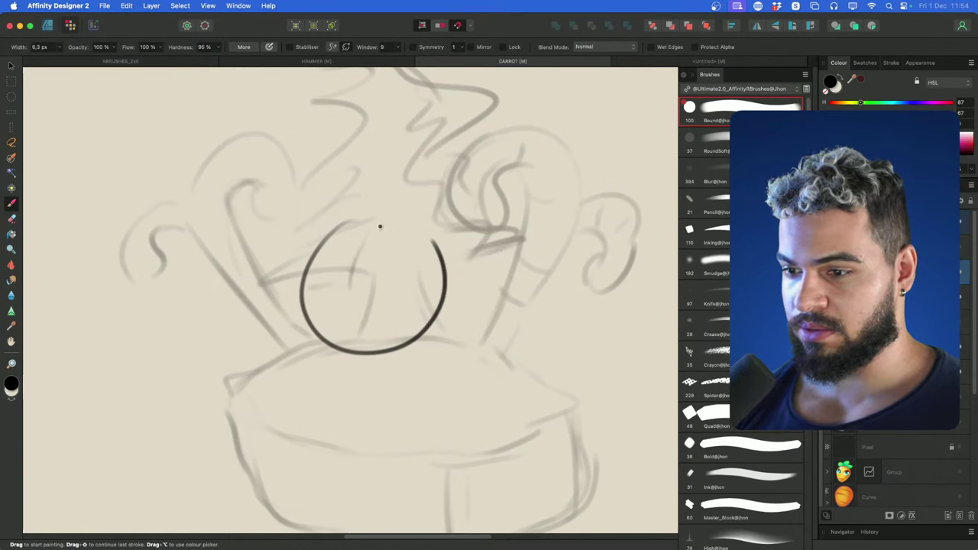
Sketch a small oval nose at the top of the large circle with an eye dot on each side
{"action": "mouse_move", "coordinate": [380, 226]}
{"action": "left_mouse_down"}
{"action": "mouse_move", "coordinate": [434, 204]}
{"action": "mouse_move", "coordinate": [424, 229]}
{"action": "left_mouse_up"}
{"action": "mouse_move", "coordinate": [369, 260]}
{"action": "left_mouse_down"}
{"action": "mouse_move", "coordinate": [388, 264]}
{"action": "mouse_move", "coordinate": [409, 246]}
{"action": "mouse_move", "coordinate": [392, 267]}
{"action": "mouse_move", "coordinate": [398, 262]}
{"action": "left_mouse_up"}
{"action": "key", "text": "super+z"}
{"action": "key", "text": "super+z"}
{"action": "key", "text": "super+z"}
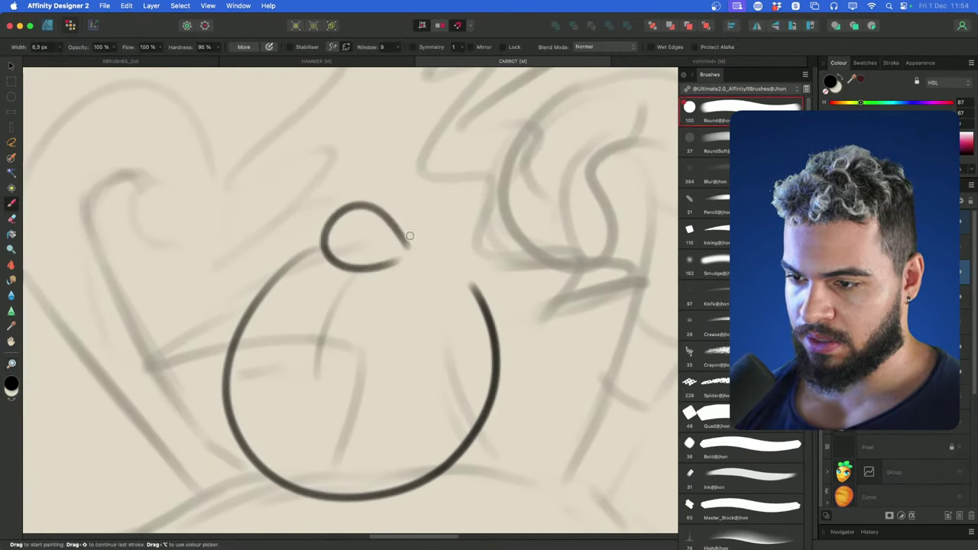
{"action": "left_click_drag", "start_coordinate": [326, 238], "coordinate": [315, 244]}
{"action": "left_click_drag", "start_coordinate": [444, 244], "coordinate": [446, 234]}
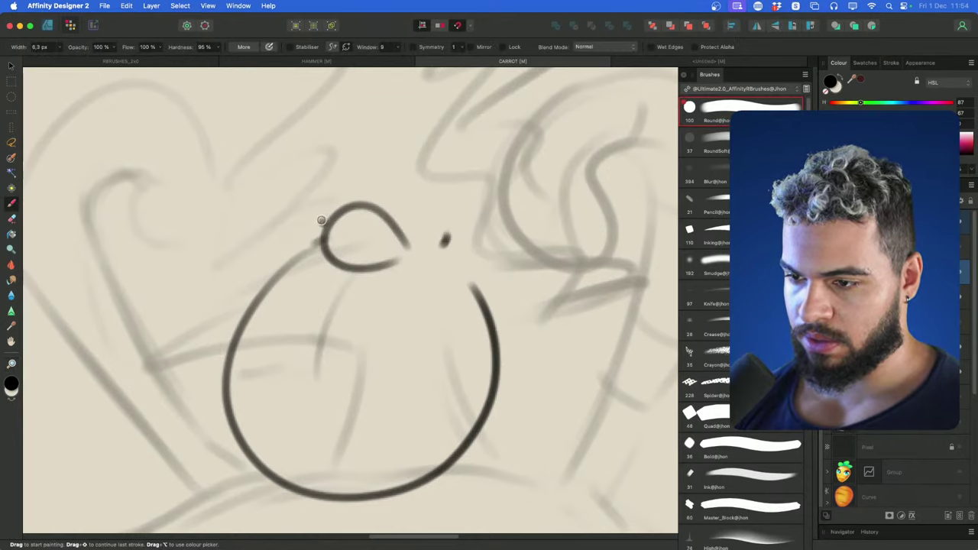
Sketch a forehead arc over the nose and eyes and a thick curved hat brim above it
{"action": "mouse_move", "coordinate": [314, 233]}
{"action": "left_mouse_down"}
{"action": "mouse_move", "coordinate": [307, 220]}
{"action": "mouse_move", "coordinate": [399, 179]}
{"action": "mouse_move", "coordinate": [481, 266]}
{"action": "mouse_move", "coordinate": [489, 207]}
{"action": "left_mouse_up"}
{"action": "left_click_drag", "start_coordinate": [423, 138], "coordinate": [401, 229]}
{"action": "left_click_drag", "start_coordinate": [281, 286], "coordinate": [281, 288]}
{"action": "key", "text": "super+z"}
{"action": "mouse_move", "coordinate": [285, 308]}
{"action": "left_mouse_down"}
{"action": "mouse_move", "coordinate": [285, 194]}
{"action": "mouse_move", "coordinate": [512, 230]}
{"action": "left_mouse_up"}
{"action": "key", "text": "super+space"}
{"action": "mouse_move", "coordinate": [479, 347]}
{"action": "left_mouse_down"}
{"action": "mouse_move", "coordinate": [507, 241]}
{"action": "mouse_move", "coordinate": [495, 256]}
{"action": "left_mouse_up"}
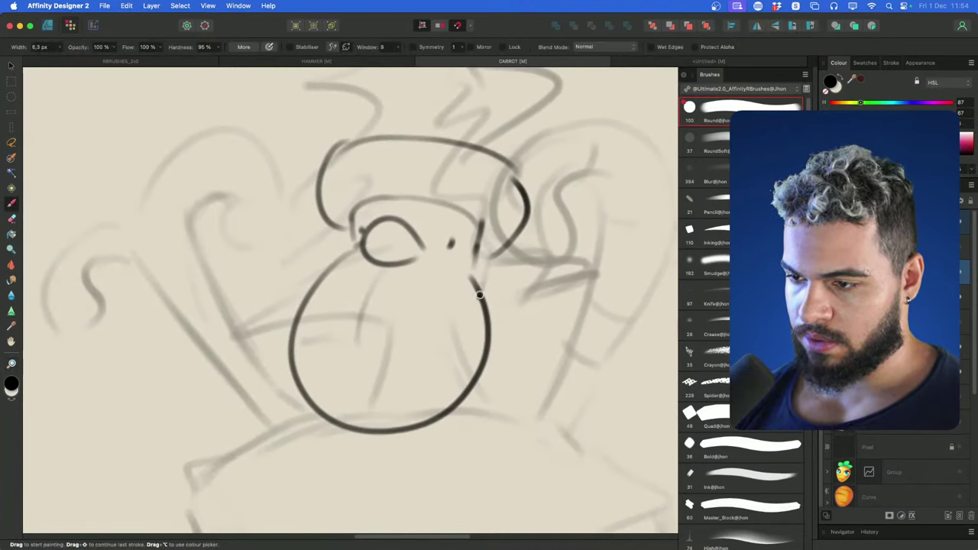
Close the large circle below the nose, adding a small mouth mark and a short body line beneath the hat brim
{"action": "key", "text": "super+z"}
{"action": "mouse_move", "coordinate": [480, 292]}
{"action": "left_mouse_down"}
{"action": "mouse_move", "coordinate": [482, 258]}
{"action": "mouse_move", "coordinate": [483, 267]}
{"action": "mouse_move", "coordinate": [453, 265]}
{"action": "mouse_move", "coordinate": [469, 277]}
{"action": "mouse_move", "coordinate": [431, 282]}
{"action": "mouse_move", "coordinate": [431, 257]}
{"action": "left_mouse_up"}
{"action": "key", "text": "super+z"}
{"action": "key", "text": "space"}
{"action": "mouse_move", "coordinate": [441, 276]}
{"action": "left_mouse_down"}
{"action": "mouse_move", "coordinate": [435, 251]}
{"action": "mouse_move", "coordinate": [418, 246]}
{"action": "left_mouse_up"}
{"action": "key", "text": "super+z"}
{"action": "key", "text": "space"}
{"action": "left_click_drag", "start_coordinate": [493, 240], "coordinate": [463, 239]}
{"action": "left_click_drag", "start_coordinate": [458, 231], "coordinate": [450, 324]}
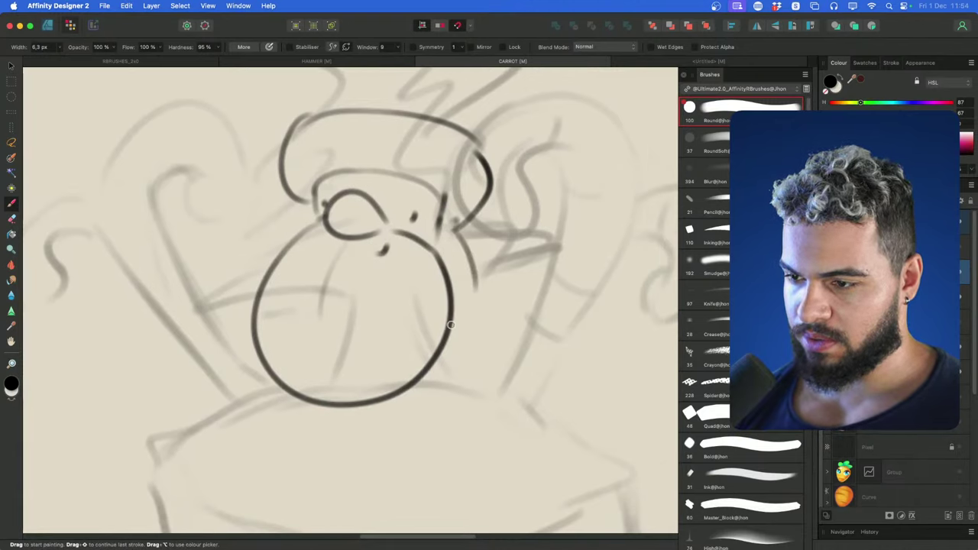
Sketch a diagonal arm line running down and outward from below the hat brim's right end
{"action": "left_click_drag", "start_coordinate": [281, 247], "coordinate": [245, 327]}
{"action": "key", "text": "space"}
{"action": "mouse_move", "coordinate": [490, 288]}
{"action": "left_mouse_down"}
{"action": "mouse_move", "coordinate": [493, 246]}
{"action": "mouse_move", "coordinate": [447, 293]}
{"action": "mouse_move", "coordinate": [444, 347]}
{"action": "mouse_move", "coordinate": [491, 313]}
{"action": "left_mouse_up"}
{"action": "key", "text": "super+space"}
{"action": "key", "text": "super+z"}
{"action": "left_click_drag", "start_coordinate": [472, 263], "coordinate": [513, 292]}
{"action": "key", "text": "super+z"}
{"action": "left_click_drag", "start_coordinate": [465, 247], "coordinate": [517, 284]}
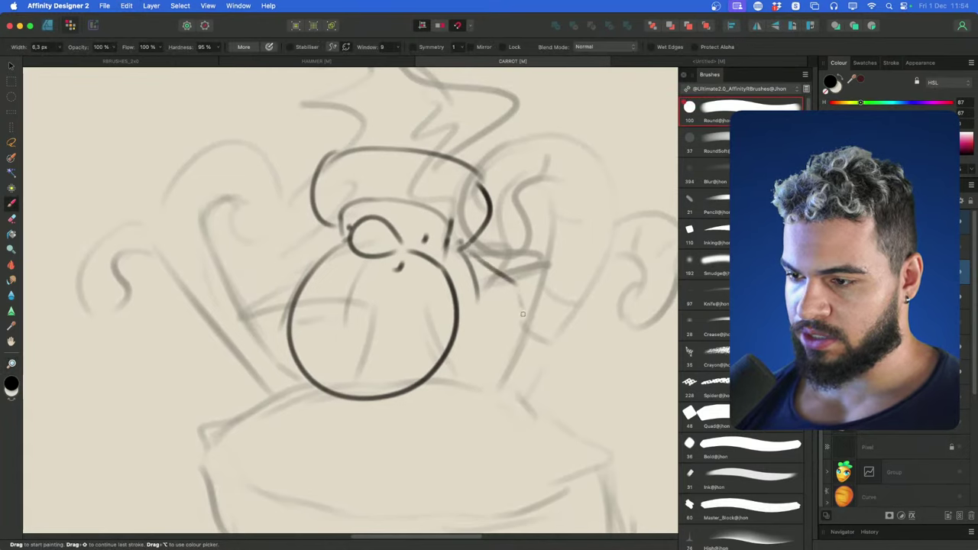
{"action": "scroll", "coordinate": [530, 296], "scroll_direction": "down", "scroll_amount": 3}
{"action": "key", "text": "super+z"}
{"action": "mouse_move", "coordinate": [454, 222]}
{"action": "left_mouse_down"}
{"action": "mouse_move", "coordinate": [499, 265]}
{"action": "mouse_move", "coordinate": [516, 265]}
{"action": "left_mouse_up"}
Sketch the front face of a gift box below the large circle, with two vertical ribbon lines
{"action": "mouse_move", "coordinate": [450, 351]}
{"action": "left_mouse_down"}
{"action": "mouse_move", "coordinate": [417, 411]}
{"action": "mouse_move", "coordinate": [479, 399]}
{"action": "left_mouse_up"}
{"action": "key", "text": "super+z"}
{"action": "mouse_move", "coordinate": [419, 434]}
{"action": "left_mouse_down"}
{"action": "mouse_move", "coordinate": [485, 423]}
{"action": "mouse_move", "coordinate": [415, 356]}
{"action": "left_mouse_up"}
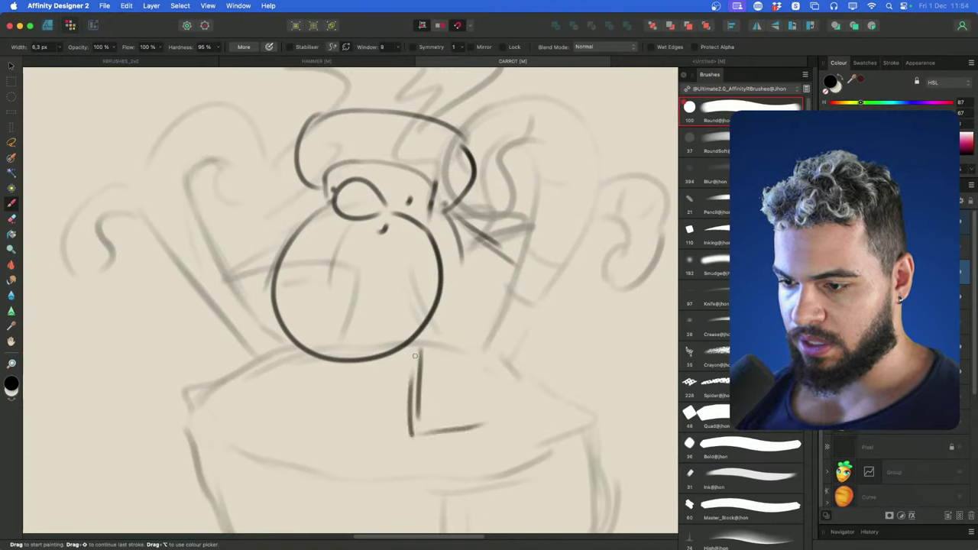
{"action": "mouse_move", "coordinate": [324, 350]}
{"action": "left_mouse_down"}
{"action": "mouse_move", "coordinate": [323, 435]}
{"action": "mouse_move", "coordinate": [405, 447]}
{"action": "left_mouse_up"}
{"action": "left_click_drag", "start_coordinate": [343, 370], "coordinate": [343, 441]}
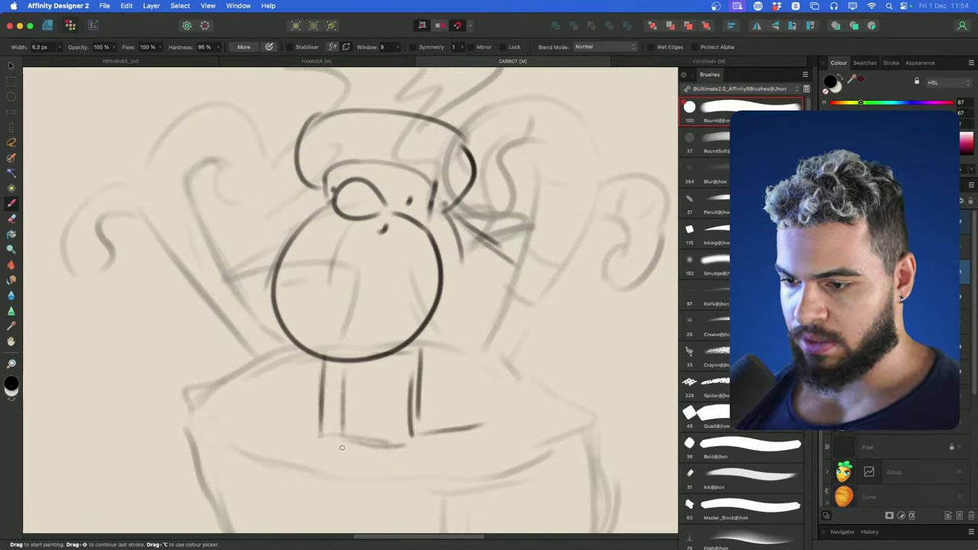
{"action": "key", "text": "super+z"}
{"action": "left_click_drag", "start_coordinate": [348, 363], "coordinate": [346, 434]}
{"action": "left_click_drag", "start_coordinate": [378, 354], "coordinate": [380, 444]}
Add the gift box's side and top faces with a vertical ribbon, and darken the front face's outline
{"action": "left_click_drag", "start_coordinate": [448, 383], "coordinate": [485, 374]}
{"action": "left_click_drag", "start_coordinate": [474, 382], "coordinate": [485, 328]}
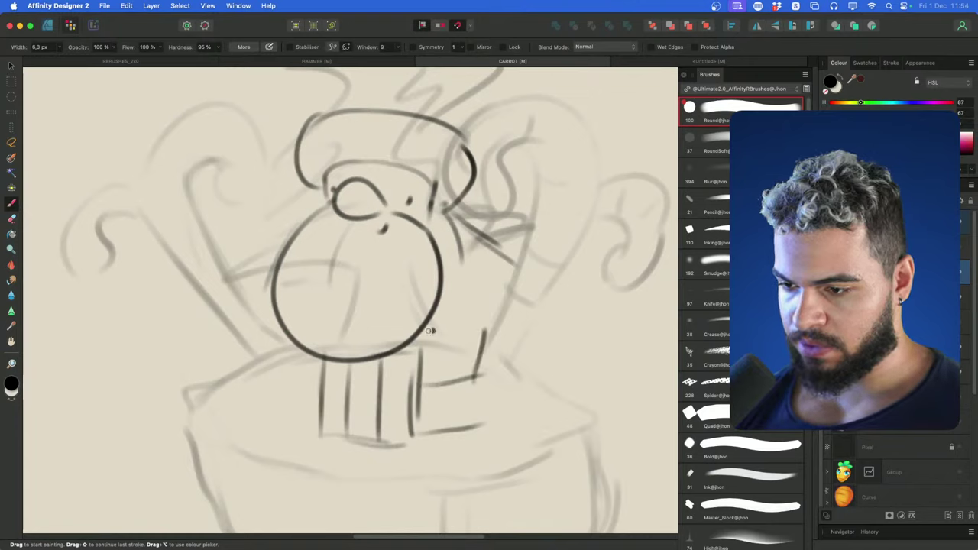
{"action": "left_click_drag", "start_coordinate": [422, 331], "coordinate": [486, 328]}
{"action": "mouse_move", "coordinate": [421, 348]}
{"action": "left_mouse_down"}
{"action": "mouse_move", "coordinate": [486, 331]}
{"action": "mouse_move", "coordinate": [441, 412]}
{"action": "left_mouse_up"}
{"action": "key", "text": "super+z"}
{"action": "mouse_move", "coordinate": [443, 348]}
{"action": "left_mouse_down"}
{"action": "mouse_move", "coordinate": [442, 393]}
{"action": "mouse_move", "coordinate": [441, 422]}
{"action": "left_mouse_up"}
{"action": "left_click_drag", "start_coordinate": [465, 345], "coordinate": [462, 422]}
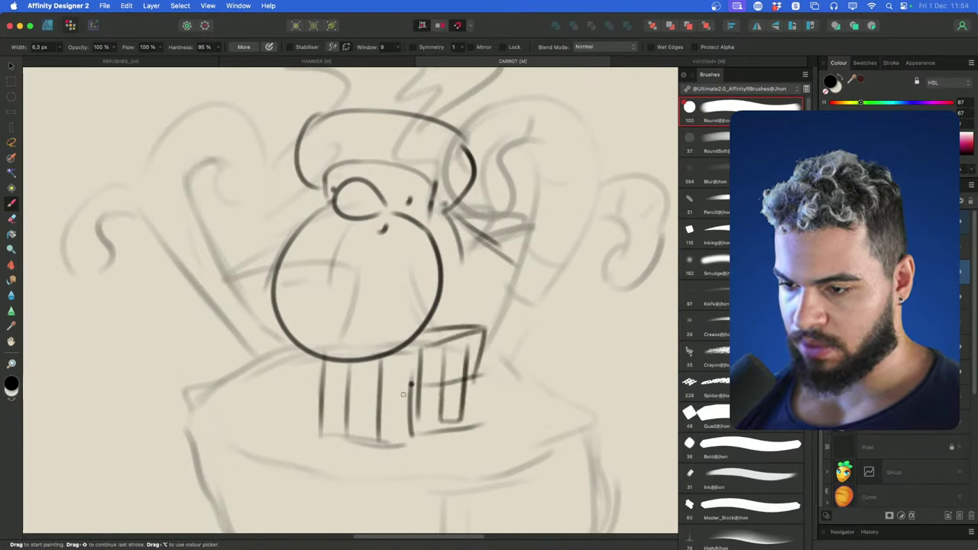
{"action": "left_click_drag", "start_coordinate": [379, 360], "coordinate": [380, 427]}
{"action": "mouse_move", "coordinate": [324, 359]}
{"action": "left_mouse_down"}
{"action": "mouse_move", "coordinate": [316, 432]}
{"action": "mouse_move", "coordinate": [409, 431]}
{"action": "left_mouse_up"}
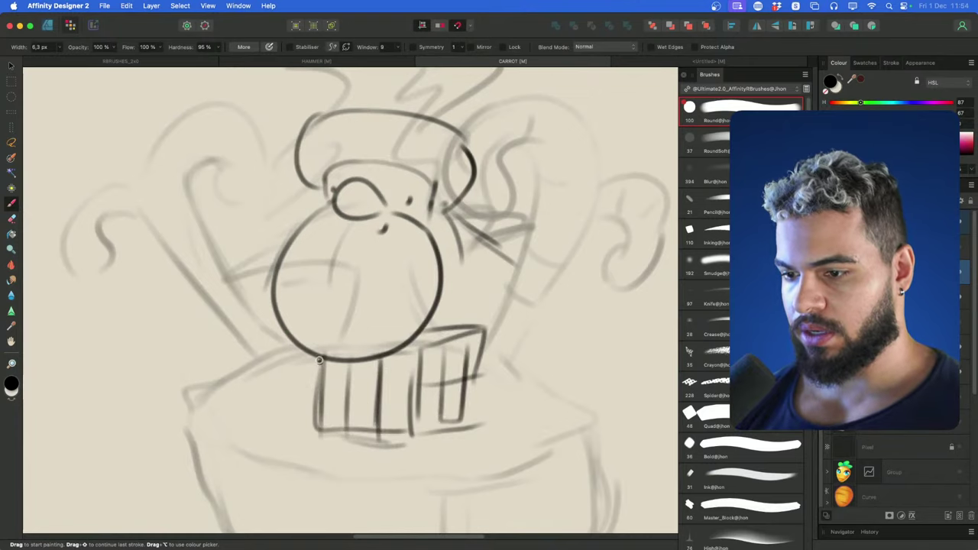
{"action": "key", "text": "super+z"}
Sketch short edge lines to the left of the gift box, beneath the large circle
{"action": "mouse_move", "coordinate": [307, 348]}
{"action": "left_mouse_down"}
{"action": "mouse_move", "coordinate": [271, 369]}
{"action": "mouse_move", "coordinate": [291, 337]}
{"action": "mouse_move", "coordinate": [260, 365]}
{"action": "mouse_move", "coordinate": [287, 343]}
{"action": "mouse_move", "coordinate": [289, 375]}
{"action": "left_mouse_up"}
{"action": "key", "text": "super+z"}
{"action": "key", "text": "super+z"}
{"action": "key", "text": "super+z"}
{"action": "key", "text": "super+z"}
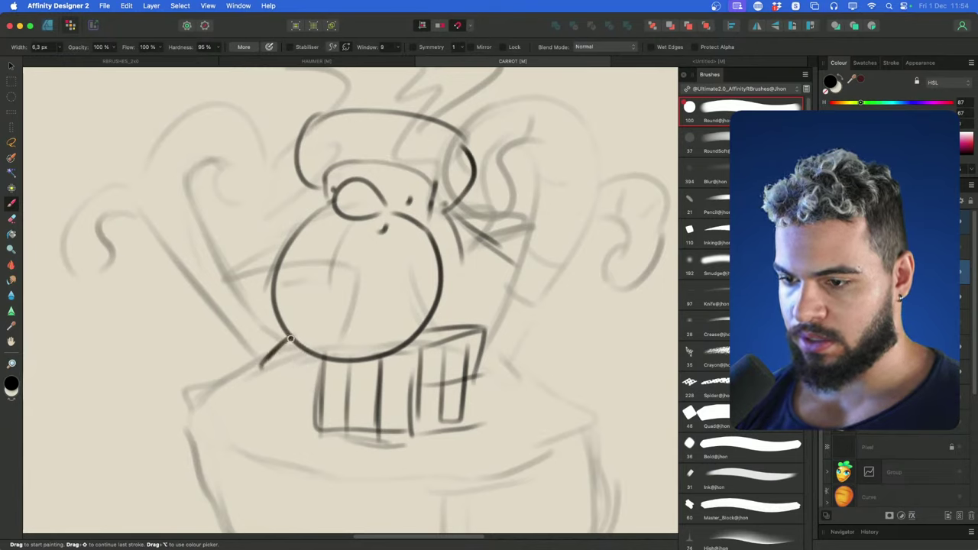
{"action": "key", "text": "super+z"}
{"action": "mouse_move", "coordinate": [290, 338]}
{"action": "left_mouse_down"}
{"action": "mouse_move", "coordinate": [267, 379]}
{"action": "mouse_move", "coordinate": [285, 351]}
{"action": "mouse_move", "coordinate": [293, 389]}
{"action": "left_mouse_up"}
{"action": "key", "text": "super+z"}
Extend the character's right body line down to the gift box's top corner
{"action": "mouse_move", "coordinate": [461, 257]}
{"action": "left_mouse_down"}
{"action": "mouse_move", "coordinate": [468, 291]}
{"action": "mouse_move", "coordinate": [458, 241]}
{"action": "mouse_move", "coordinate": [483, 323]}
{"action": "left_mouse_up"}
{"action": "key", "text": "super+z"}
{"action": "key", "text": "super+z"}
{"action": "left_click_drag", "start_coordinate": [459, 239], "coordinate": [481, 313]}
{"action": "key", "text": "super+z"}
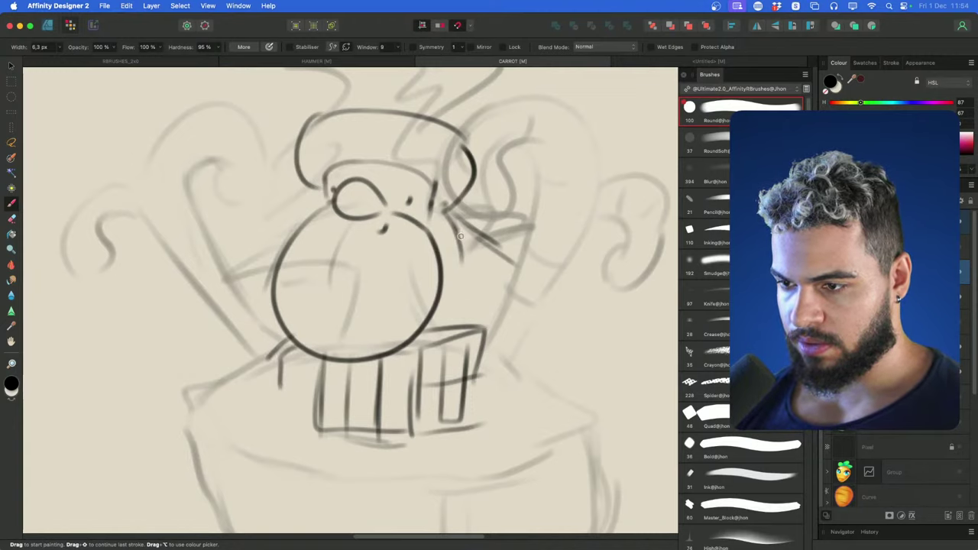
{"action": "key", "text": "super+z"}
{"action": "left_click_drag", "start_coordinate": [457, 231], "coordinate": [483, 318]}
{"action": "scroll", "coordinate": [424, 235], "scroll_direction": "up", "scroll_amount": 3}
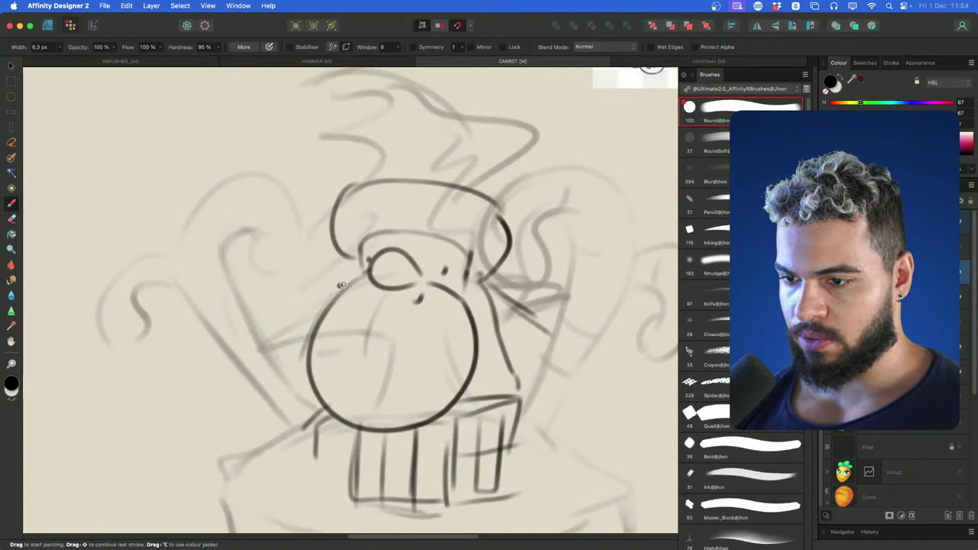
Sketch an outstretched arm with a fingered hand on the left side of the large circle
{"action": "mouse_move", "coordinate": [342, 285]}
{"action": "left_mouse_down"}
{"action": "mouse_move", "coordinate": [305, 292]}
{"action": "mouse_move", "coordinate": [320, 316]}
{"action": "mouse_move", "coordinate": [310, 291]}
{"action": "mouse_move", "coordinate": [302, 314]}
{"action": "mouse_move", "coordinate": [268, 327]}
{"action": "mouse_move", "coordinate": [268, 308]}
{"action": "mouse_move", "coordinate": [290, 308]}
{"action": "mouse_move", "coordinate": [267, 291]}
{"action": "left_mouse_up"}
{"action": "key", "text": "super+z"}
{"action": "key", "text": "super+z"}
{"action": "key", "text": "super+z"}
{"action": "key", "text": "super+z"}
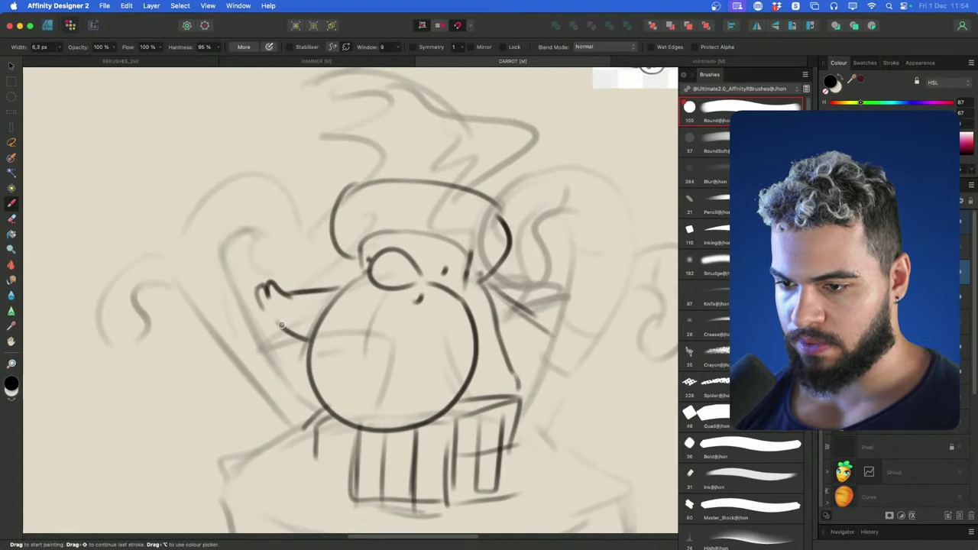
{"action": "scroll", "coordinate": [301, 248], "scroll_direction": "up", "scroll_amount": 2}
{"action": "key", "text": "super+z"}
{"action": "left_click_drag", "start_coordinate": [243, 237], "coordinate": [233, 298]}
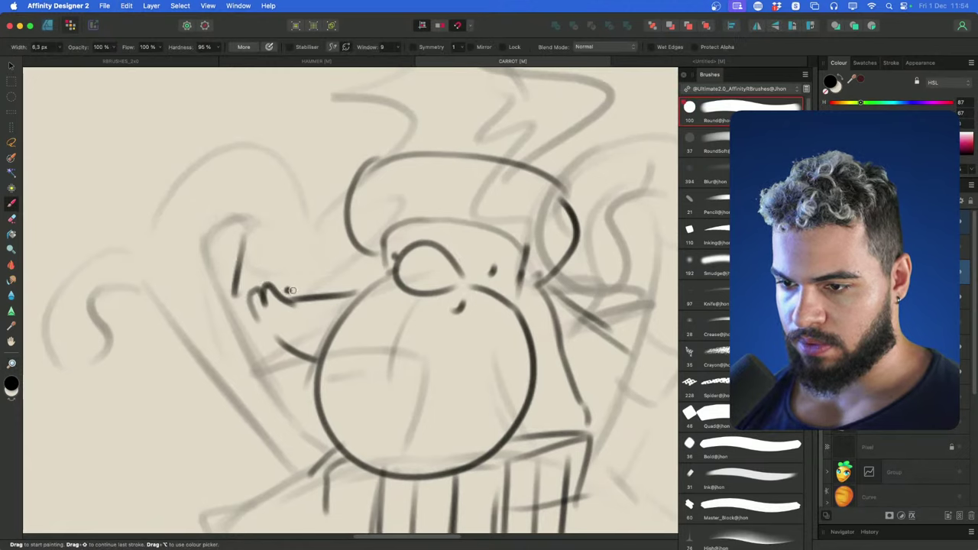
{"action": "left_click_drag", "start_coordinate": [300, 254], "coordinate": [340, 272]}
{"action": "key", "text": "super+z"}
{"action": "key", "text": "super+z"}
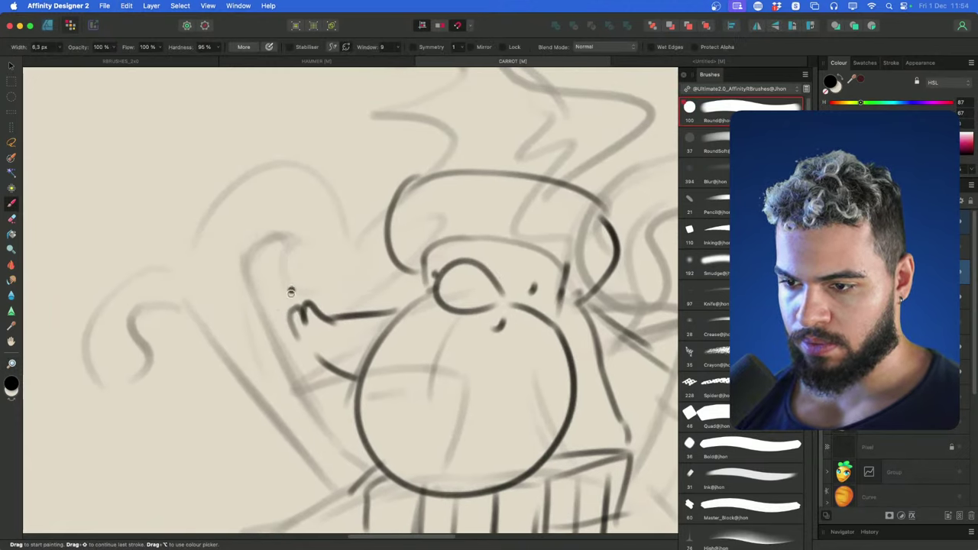
Sketch a small tilted gift box with a lid edge and crossing ribbon above the character's raised hand
{"action": "mouse_move", "coordinate": [287, 303]}
{"action": "left_mouse_down"}
{"action": "mouse_move", "coordinate": [291, 244]}
{"action": "mouse_move", "coordinate": [283, 303]}
{"action": "left_mouse_up"}
{"action": "key", "text": "super+z"}
{"action": "key", "text": "super+z"}
{"action": "mouse_move", "coordinate": [293, 245]}
{"action": "left_mouse_down"}
{"action": "mouse_move", "coordinate": [281, 309]}
{"action": "mouse_move", "coordinate": [297, 298]}
{"action": "left_mouse_up"}
{"action": "key", "text": "super+z"}
{"action": "key", "text": "super+z"}
{"action": "mouse_move", "coordinate": [290, 233]}
{"action": "left_mouse_down"}
{"action": "mouse_move", "coordinate": [288, 304]}
{"action": "mouse_move", "coordinate": [277, 299]}
{"action": "mouse_move", "coordinate": [335, 309]}
{"action": "mouse_move", "coordinate": [350, 259]}
{"action": "left_mouse_up"}
{"action": "key", "text": "super+z"}
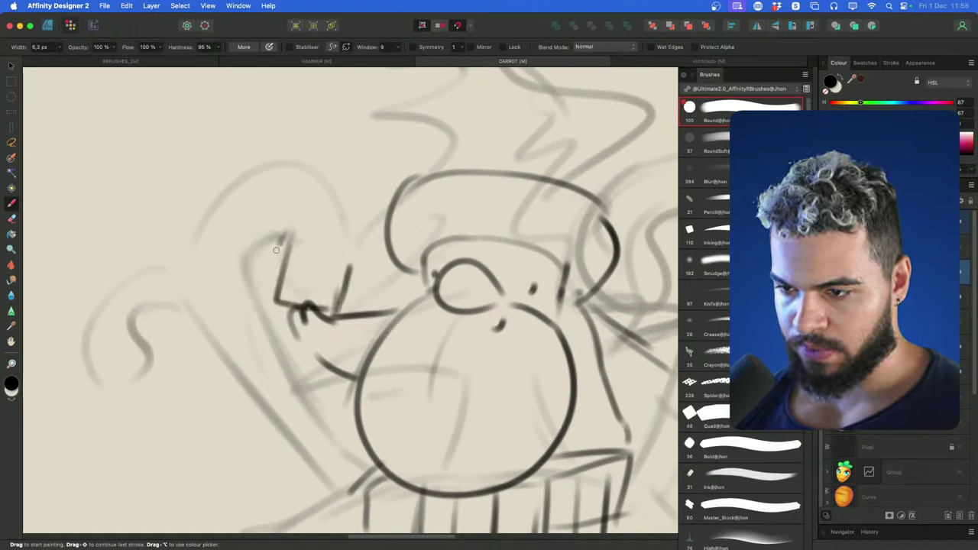
{"action": "left_click_drag", "start_coordinate": [277, 250], "coordinate": [346, 281]}
{"action": "mouse_move", "coordinate": [347, 281]}
{"action": "left_mouse_down"}
{"action": "mouse_move", "coordinate": [357, 246]}
{"action": "mouse_move", "coordinate": [294, 227]}
{"action": "mouse_move", "coordinate": [307, 258]}
{"action": "mouse_move", "coordinate": [300, 283]}
{"action": "left_mouse_up"}
{"action": "left_click_drag", "start_coordinate": [317, 240], "coordinate": [303, 306]}
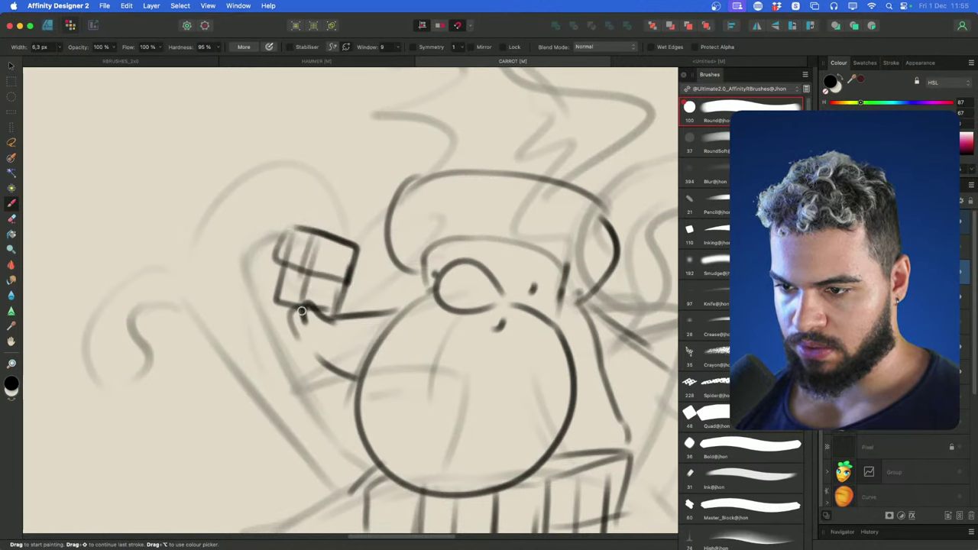
{"action": "key", "text": "z"}
{"action": "mouse_move", "coordinate": [396, 225]}
{"action": "left_mouse_down"}
{"action": "mouse_move", "coordinate": [239, 362]}
{"action": "mouse_move", "coordinate": [463, 207]}
{"action": "mouse_move", "coordinate": [406, 244]}
{"action": "left_mouse_up"}
{"action": "left_click_drag", "start_coordinate": [382, 305], "coordinate": [474, 309]}
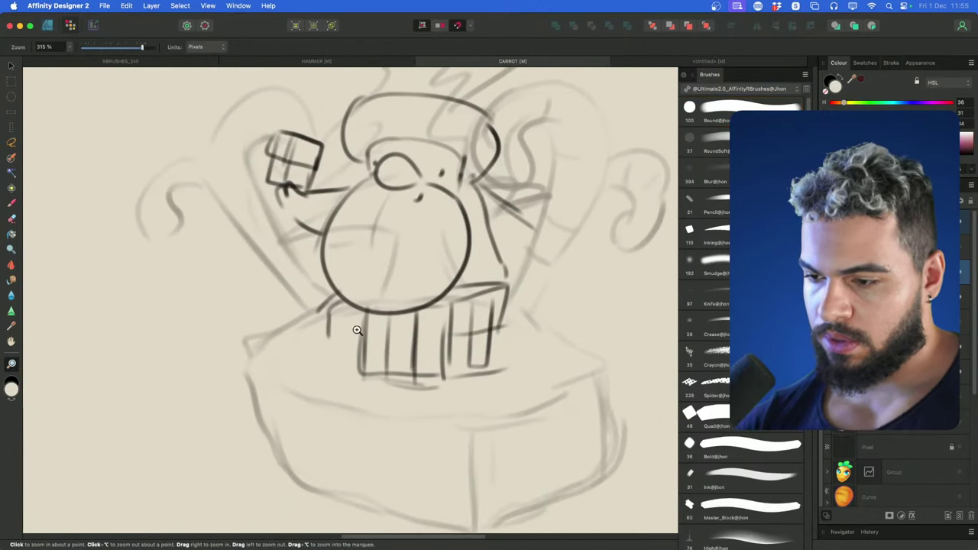
{"action": "key", "text": "b"}
{"action": "mouse_move", "coordinate": [329, 309]}
{"action": "left_mouse_down"}
{"action": "mouse_move", "coordinate": [330, 337]}
{"action": "mouse_move", "coordinate": [321, 361]}
{"action": "left_mouse_up"}
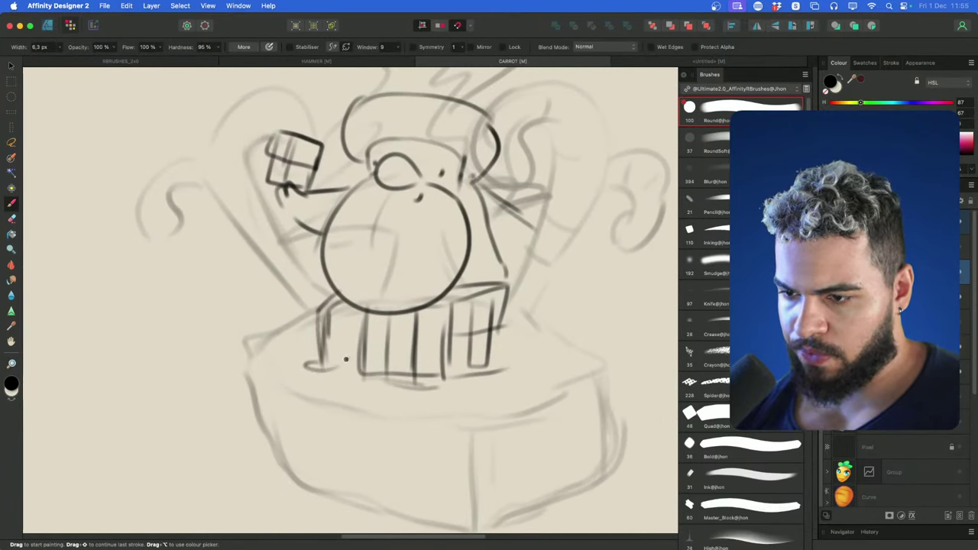
{"action": "key", "text": "super+z"}
{"action": "key", "text": "super+z"}
{"action": "mouse_move", "coordinate": [345, 298]}
{"action": "left_mouse_down"}
{"action": "mouse_move", "coordinate": [316, 320]}
{"action": "mouse_move", "coordinate": [354, 332]}
{"action": "left_mouse_up"}
{"action": "key", "text": "super+z"}
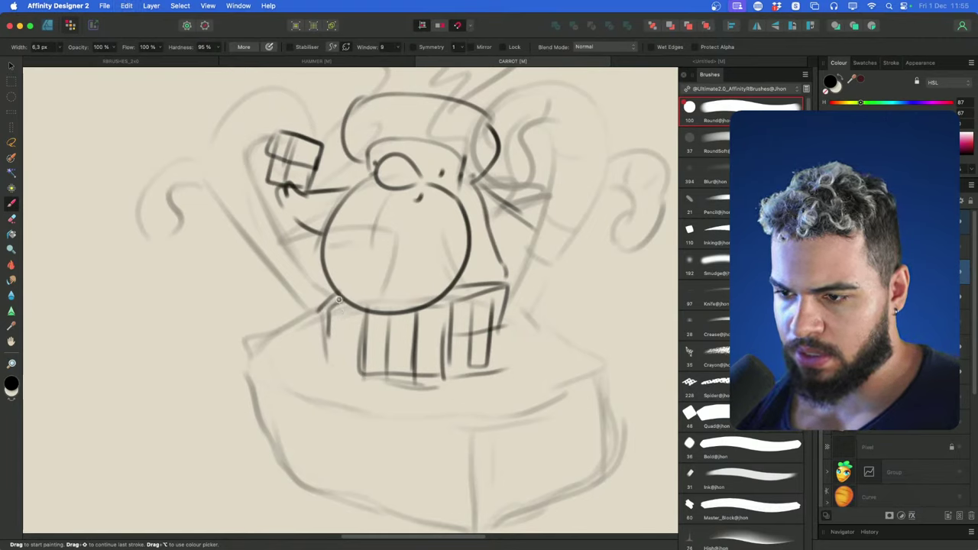
Sketch a foot beneath the left side of the large circle and a second foot shape over the gift box's front face
{"action": "mouse_move", "coordinate": [338, 299]}
{"action": "left_mouse_down"}
{"action": "mouse_move", "coordinate": [364, 323]}
{"action": "mouse_move", "coordinate": [400, 332]}
{"action": "mouse_move", "coordinate": [393, 318]}
{"action": "mouse_move", "coordinate": [422, 317]}
{"action": "mouse_move", "coordinate": [409, 335]}
{"action": "mouse_move", "coordinate": [405, 318]}
{"action": "mouse_move", "coordinate": [440, 298]}
{"action": "left_mouse_up"}
{"action": "key", "text": "super+z"}
{"action": "key", "text": "super+z"}
{"action": "key", "text": "super+z"}
{"action": "key", "text": "super+z"}
{"action": "mouse_move", "coordinate": [389, 317]}
{"action": "left_mouse_down"}
{"action": "mouse_move", "coordinate": [389, 351]}
{"action": "mouse_move", "coordinate": [429, 324]}
{"action": "left_mouse_up"}
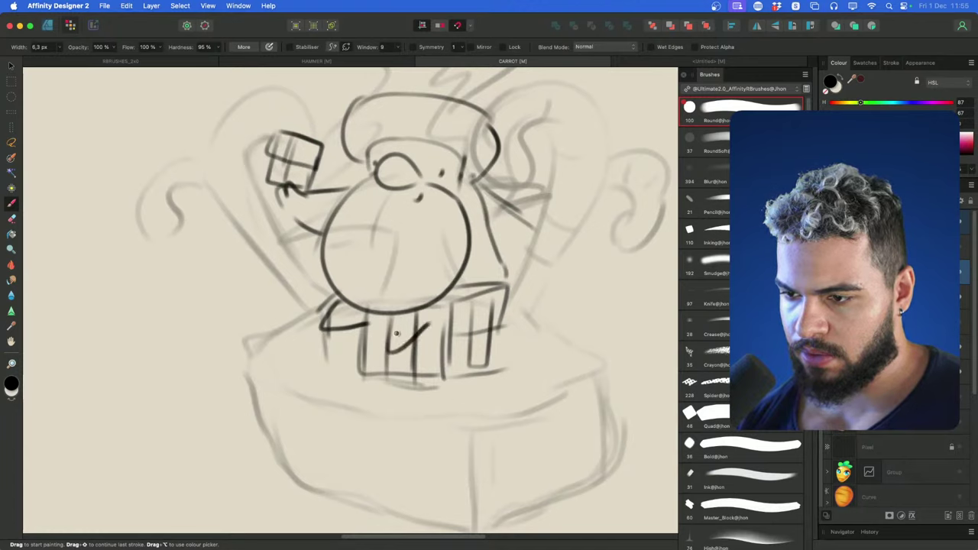
{"action": "left_click_drag", "start_coordinate": [317, 324], "coordinate": [307, 337]}
{"action": "key", "text": "super+z"}
{"action": "left_click_drag", "start_coordinate": [310, 305], "coordinate": [323, 325]}
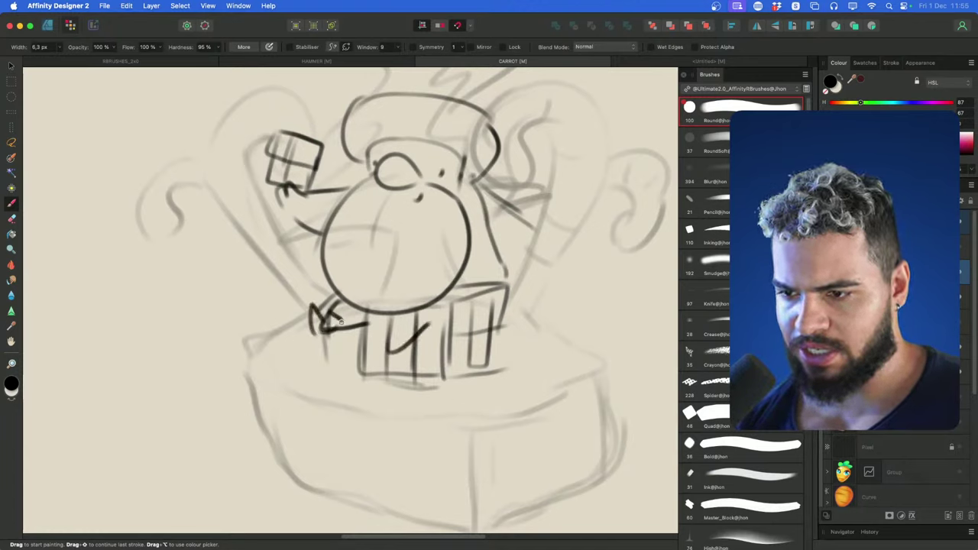
{"action": "key", "text": "super+z"}
{"action": "left_click_drag", "start_coordinate": [400, 331], "coordinate": [378, 343]}
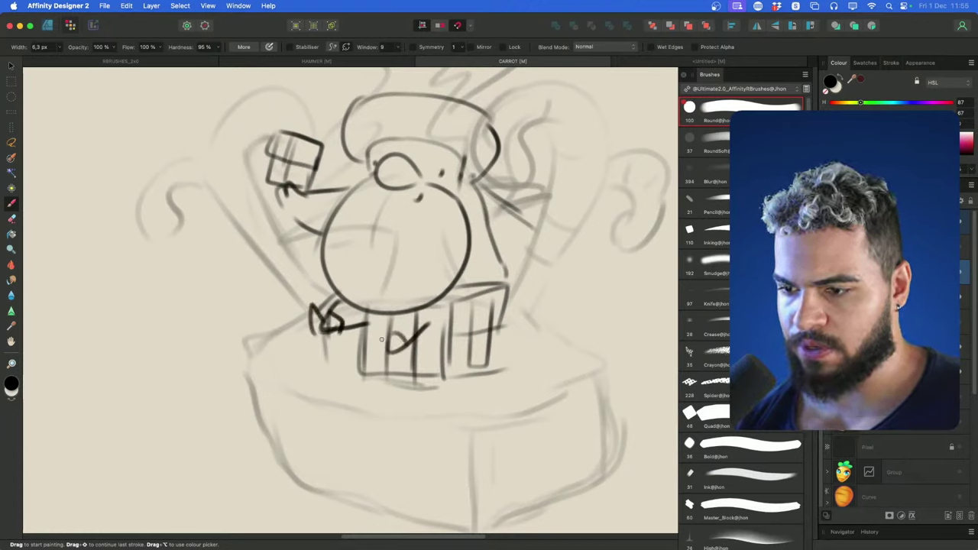
Sketch the hat's rounded crown drooping past the brim's right side, with a round pompom at its tip
{"action": "scroll", "coordinate": [466, 338], "scroll_direction": "up", "scroll_amount": 3}
{"action": "scroll", "coordinate": [466, 338], "scroll_direction": "right", "scroll_amount": 2}
{"action": "left_click_drag", "start_coordinate": [456, 188], "coordinate": [465, 245]}
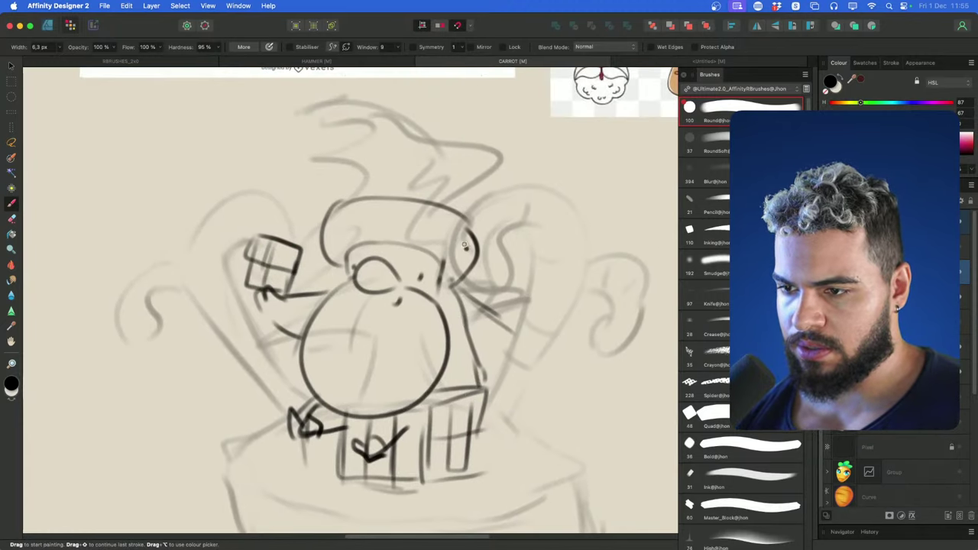
{"action": "mouse_move", "coordinate": [351, 199]}
{"action": "left_mouse_down"}
{"action": "mouse_move", "coordinate": [415, 143]}
{"action": "mouse_move", "coordinate": [382, 169]}
{"action": "left_mouse_up"}
{"action": "key", "text": "super+z"}
{"action": "key", "text": "super+z"}
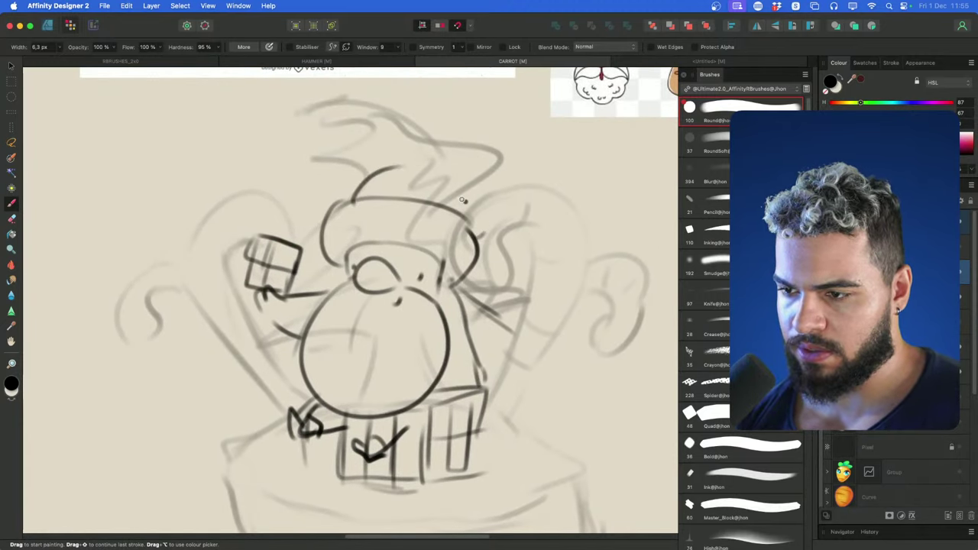
{"action": "left_click_drag", "start_coordinate": [462, 200], "coordinate": [493, 226]}
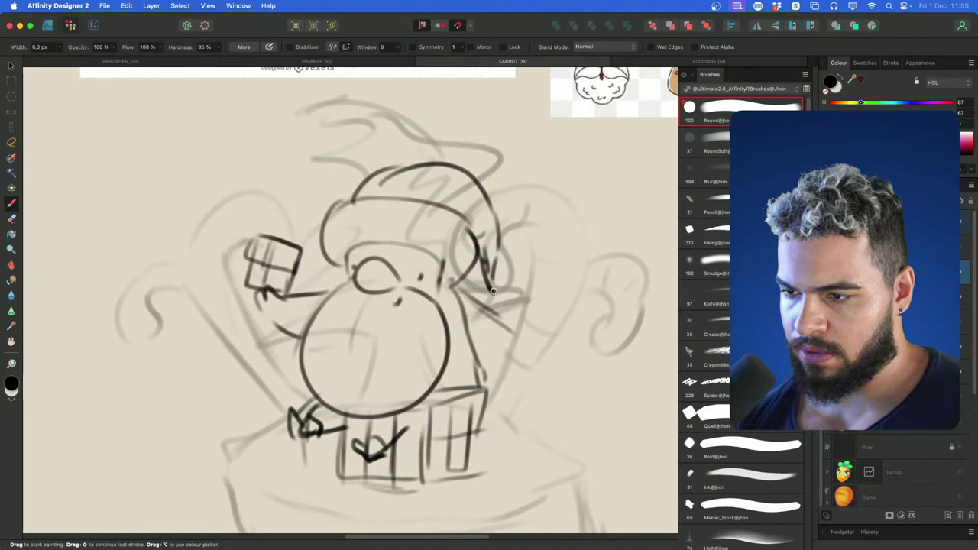
{"action": "key", "text": "super+z"}
{"action": "mouse_move", "coordinate": [489, 285]}
{"action": "left_mouse_down"}
{"action": "mouse_move", "coordinate": [498, 278]}
{"action": "mouse_move", "coordinate": [470, 358]}
{"action": "left_mouse_up"}
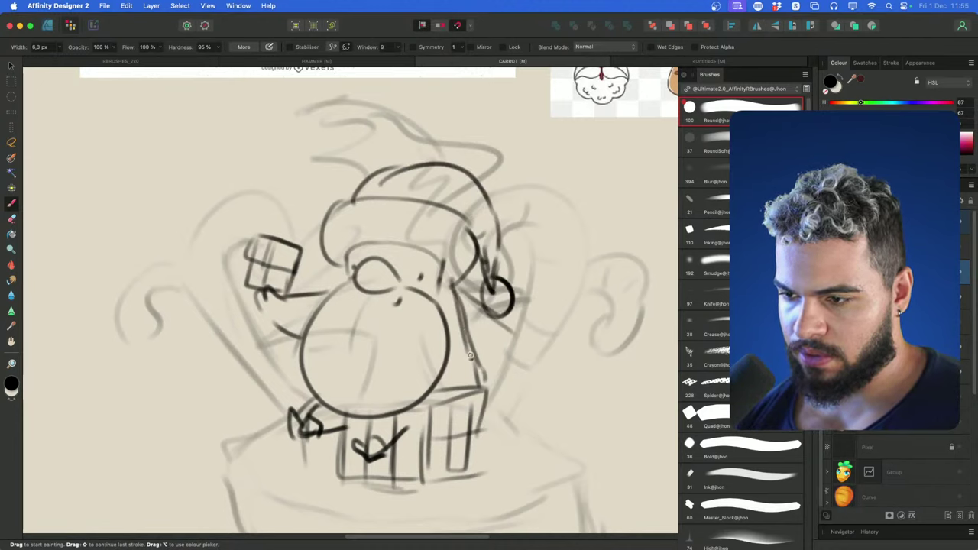
Sketch the lowered arm on the right side of the body, with a cuff and hand resting on the gift box
{"action": "key", "text": "super+z"}
{"action": "mouse_move", "coordinate": [450, 285]}
{"action": "left_mouse_down"}
{"action": "mouse_move", "coordinate": [476, 355]}
{"action": "mouse_move", "coordinate": [495, 347]}
{"action": "mouse_move", "coordinate": [495, 357]}
{"action": "left_mouse_up"}
{"action": "key", "text": "super+z"}
{"action": "left_click_drag", "start_coordinate": [496, 350], "coordinate": [462, 366]}
{"action": "key", "text": "super+z"}
{"action": "mouse_move", "coordinate": [496, 352]}
{"action": "left_mouse_down"}
{"action": "mouse_move", "coordinate": [500, 380]}
{"action": "mouse_move", "coordinate": [497, 353]}
{"action": "left_mouse_up"}
Sketch an oval eyebrow above each eye, beneath the hat's brim
{"action": "mouse_move", "coordinate": [442, 251]}
{"action": "left_mouse_down", "text": "super"}
{"action": "mouse_move", "coordinate": [458, 231]}
{"action": "mouse_move", "coordinate": [496, 218]}
{"action": "mouse_move", "coordinate": [435, 277]}
{"action": "left_mouse_up", "text": "super"}
{"action": "key", "text": "super+z"}
{"action": "mouse_move", "coordinate": [460, 239]}
{"action": "left_mouse_down"}
{"action": "mouse_move", "coordinate": [470, 265]}
{"action": "mouse_move", "coordinate": [453, 235]}
{"action": "left_mouse_up"}
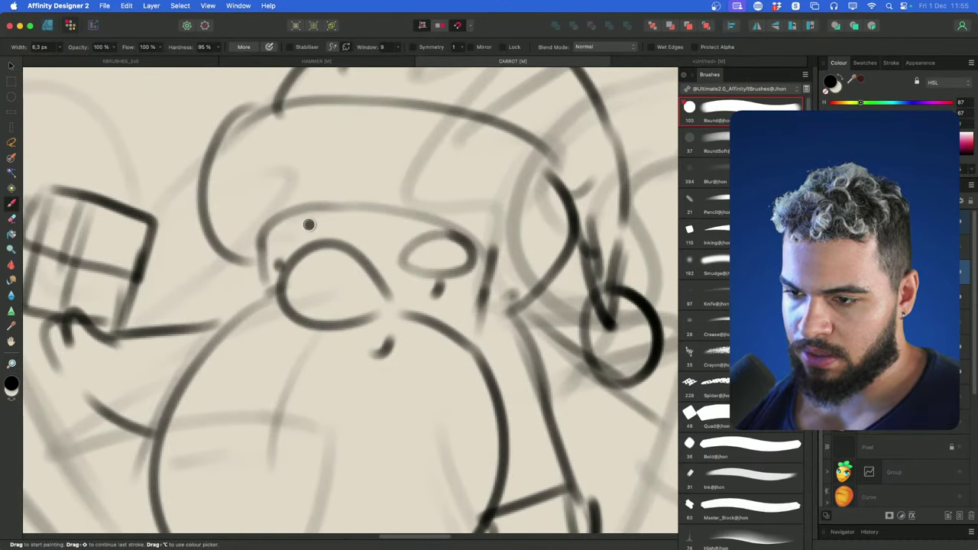
{"action": "mouse_move", "coordinate": [264, 231]}
{"action": "left_mouse_down"}
{"action": "mouse_move", "coordinate": [312, 218]}
{"action": "mouse_move", "coordinate": [310, 207]}
{"action": "mouse_move", "coordinate": [256, 256]}
{"action": "mouse_move", "coordinate": [314, 205]}
{"action": "left_mouse_up"}
{"action": "key", "text": "super+z"}
{"action": "key", "text": "super+z"}
Reduce the brush width to 3.9 px and retrace the outline of the character's round nose
{"action": "left_click_drag", "start_coordinate": [441, 214], "coordinate": [354, 247], "text": "super"}
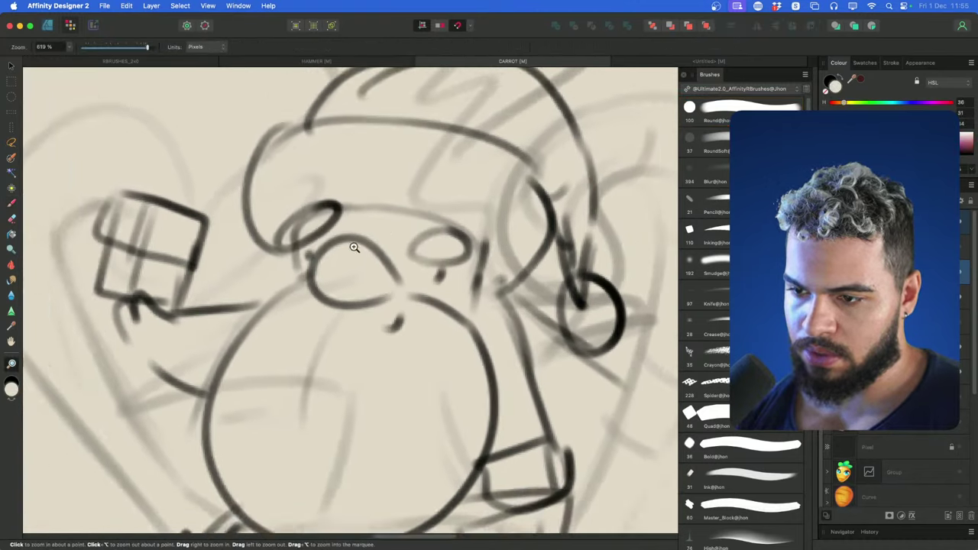
{"action": "left_click_drag", "start_coordinate": [413, 268], "coordinate": [476, 272], "text": "super"}
{"action": "left_click_drag", "start_coordinate": [402, 247], "coordinate": [338, 292]}
{"action": "key", "text": "super+z"}
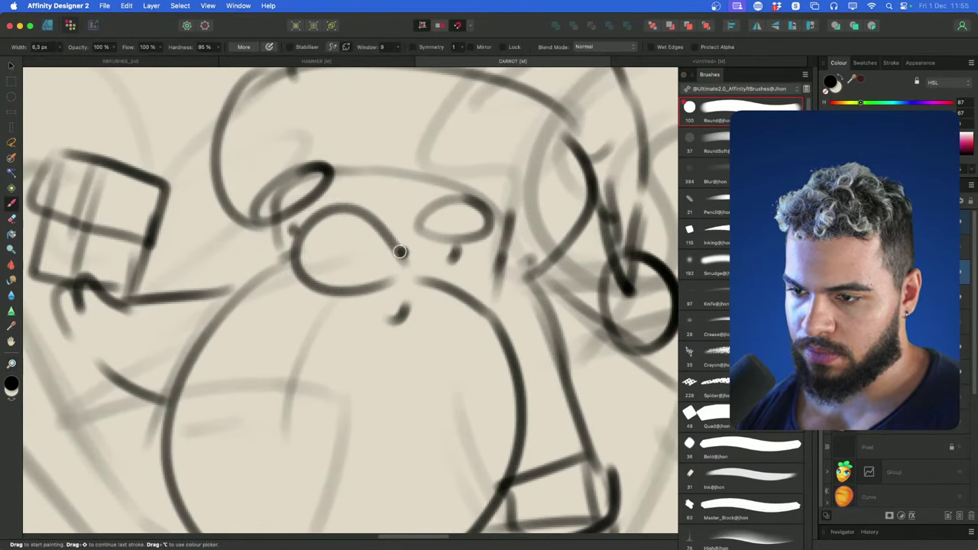
{"action": "key", "text": "bracketleft"}
{"action": "key", "text": "bracketleft"}
{"action": "mouse_move", "coordinate": [400, 254]}
{"action": "left_mouse_down"}
{"action": "mouse_move", "coordinate": [385, 234]}
{"action": "mouse_move", "coordinate": [297, 278]}
{"action": "mouse_move", "coordinate": [375, 298]}
{"action": "left_mouse_up"}
{"action": "key", "text": "super+z"}
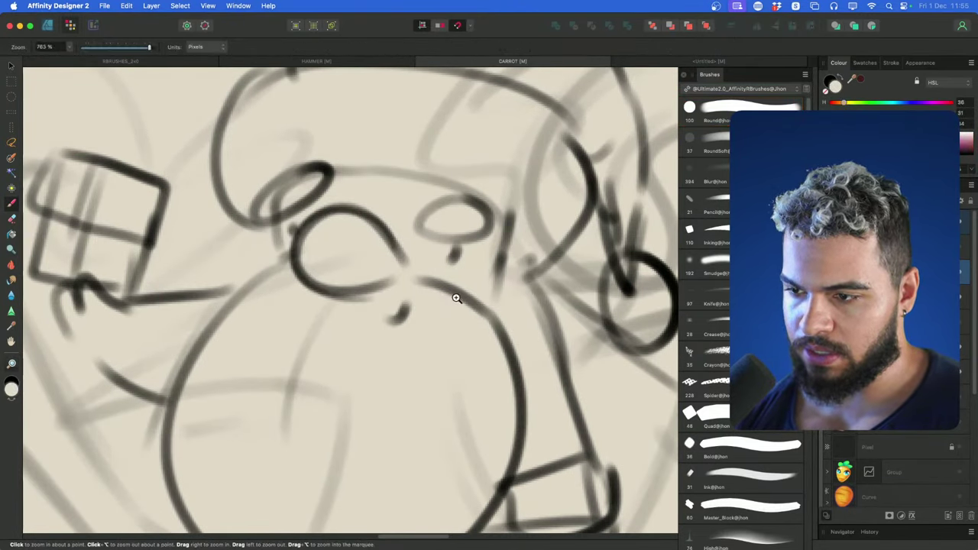
Hide the earlier rough sketch layer behind the character drawing
{"action": "left_click_drag", "start_coordinate": [456, 299], "coordinate": [382, 312], "text": "super"}
{"action": "left_click_drag", "start_coordinate": [510, 310], "coordinate": [387, 405], "text": "super"}
{"action": "left_click", "coordinate": [960, 297]}
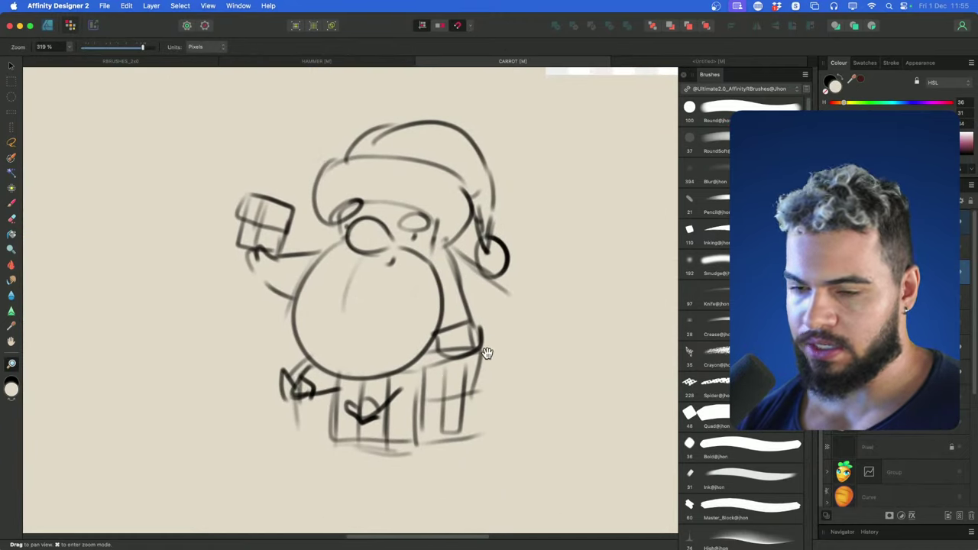
{"action": "scroll", "coordinate": [474, 301], "scroll_direction": "down", "scroll_amount": 2}
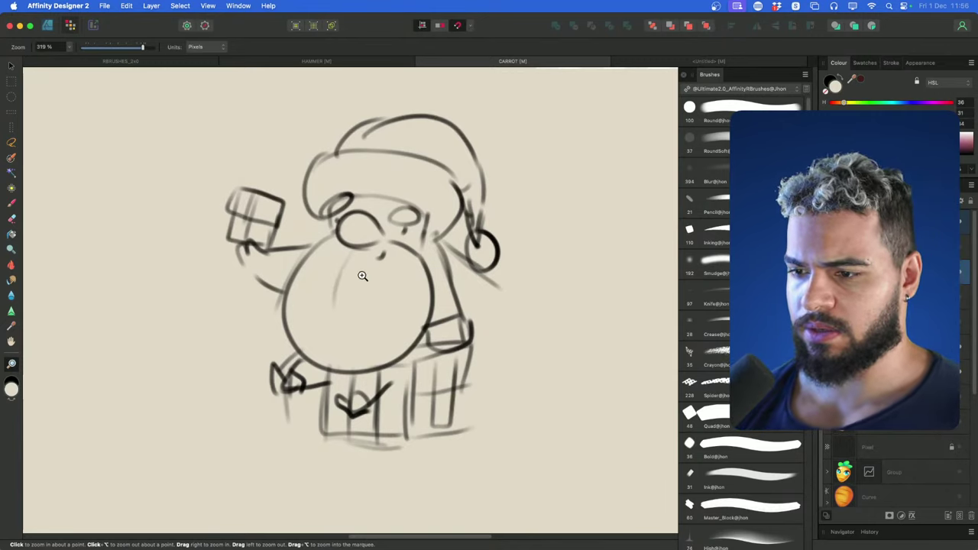
{"action": "left_click_drag", "start_coordinate": [362, 275], "coordinate": [391, 264]}
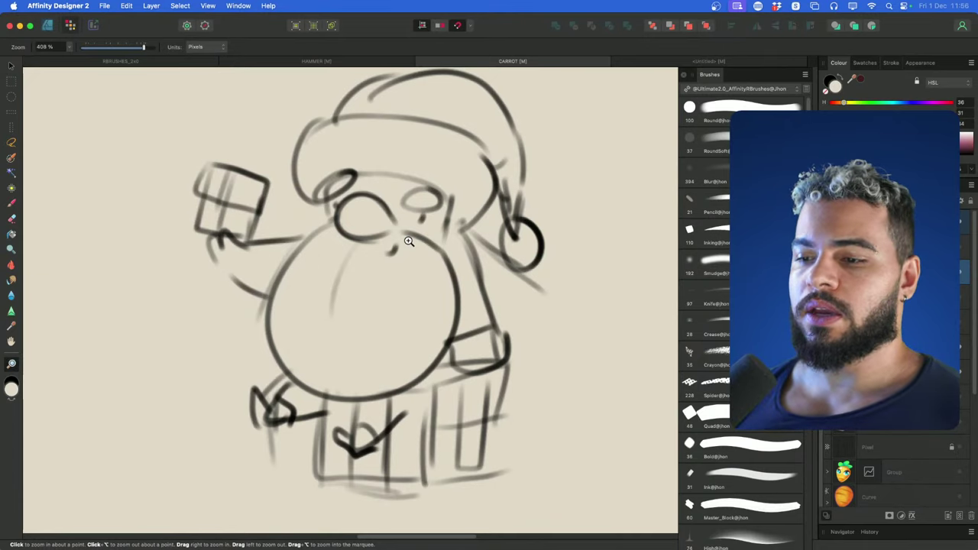
{"action": "scroll", "coordinate": [408, 242], "scroll_direction": "down", "scroll_amount": 3}
{"action": "scroll", "coordinate": [551, 299], "scroll_direction": "up", "scroll_amount": 2}
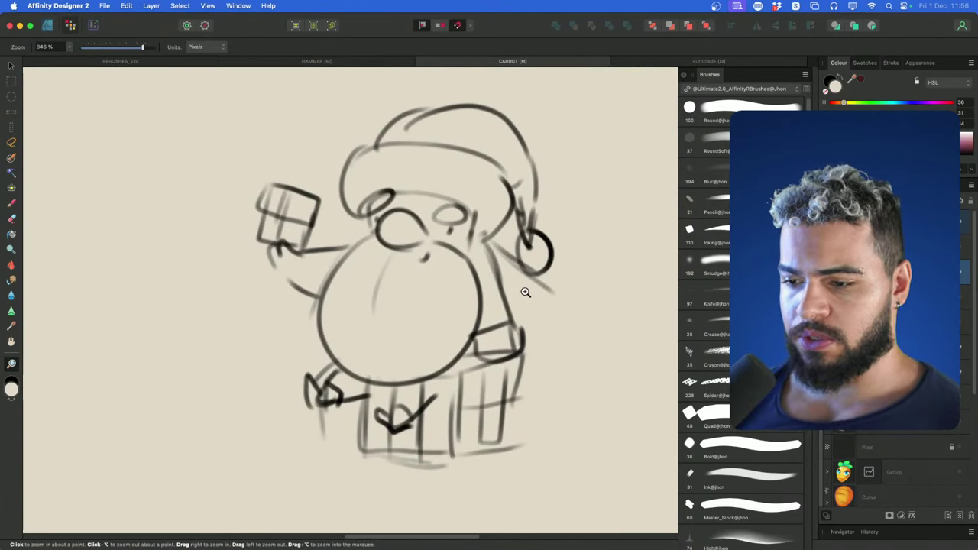
Increase the brush width to 6.8 px and redraw the gift box's front face with a lower bottom edge
{"action": "left_click_drag", "start_coordinate": [526, 293], "coordinate": [544, 293]}
{"action": "left_click_drag", "start_coordinate": [511, 437], "coordinate": [486, 374]}
{"action": "key", "text": "b"}
{"action": "key", "text": "super+z"}
{"action": "mouse_move", "coordinate": [314, 370]}
{"action": "left_mouse_down"}
{"action": "mouse_move", "coordinate": [315, 428]}
{"action": "mouse_move", "coordinate": [325, 438]}
{"action": "left_mouse_up"}
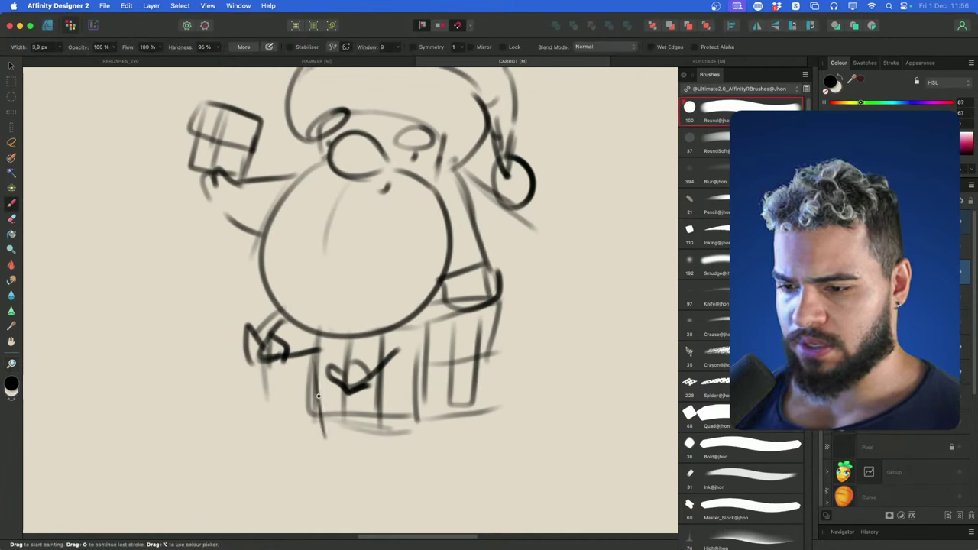
{"action": "key", "text": "super+z"}
{"action": "key", "text": "bracketright"}
{"action": "key", "text": "bracketright"}
{"action": "mouse_move", "coordinate": [312, 356]}
{"action": "left_mouse_down"}
{"action": "mouse_move", "coordinate": [323, 450]}
{"action": "mouse_move", "coordinate": [443, 451]}
{"action": "left_mouse_up"}
{"action": "key", "text": "super+z"}
{"action": "key", "text": "super+z"}
Redraw the gift box's side face by extending its corner edges down and joining them with a slanted base line
{"action": "mouse_move", "coordinate": [422, 336]}
{"action": "left_mouse_down"}
{"action": "mouse_move", "coordinate": [427, 451]}
{"action": "mouse_move", "coordinate": [484, 427]}
{"action": "left_mouse_up"}
{"action": "left_click_drag", "start_coordinate": [498, 310], "coordinate": [480, 437]}
{"action": "key", "text": "super+z"}
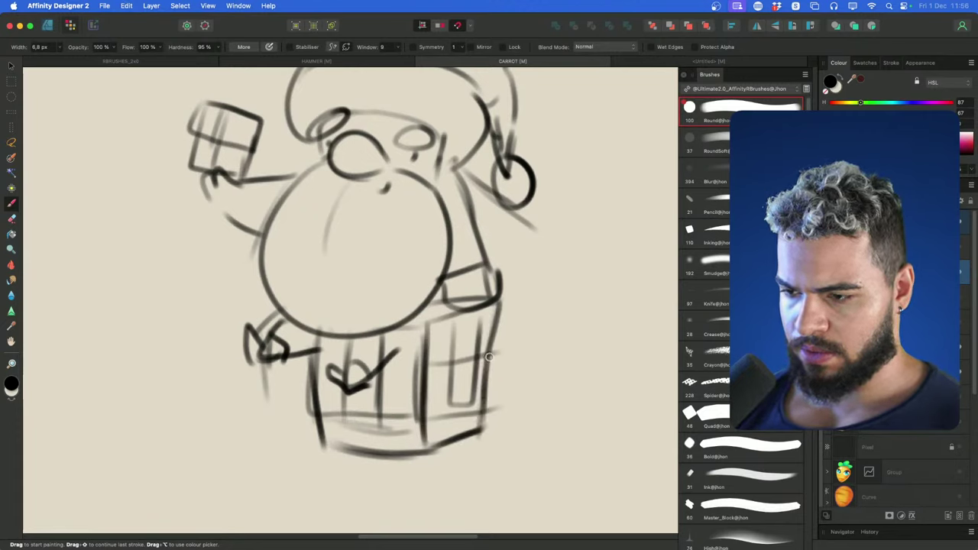
Sketch a protruding lid around the gift box, with its lower edge running across the side and front faces
{"action": "mouse_move", "coordinate": [502, 356]}
{"action": "left_mouse_down"}
{"action": "mouse_move", "coordinate": [510, 294]}
{"action": "mouse_move", "coordinate": [410, 387]}
{"action": "mouse_move", "coordinate": [426, 379]}
{"action": "left_mouse_up"}
{"action": "key", "text": "super+z"}
{"action": "key", "text": "super+z"}
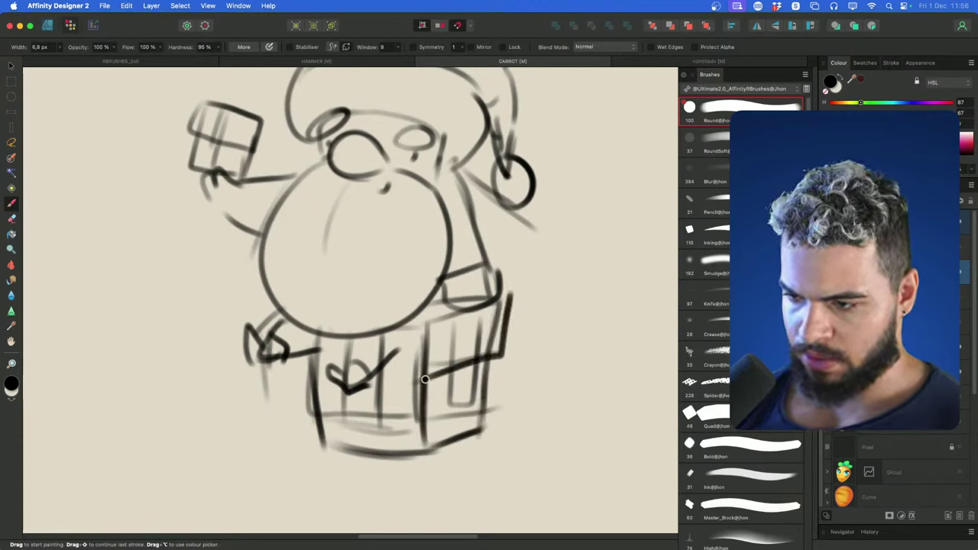
{"action": "key", "text": "super+z"}
{"action": "left_click_drag", "start_coordinate": [319, 386], "coordinate": [418, 392]}
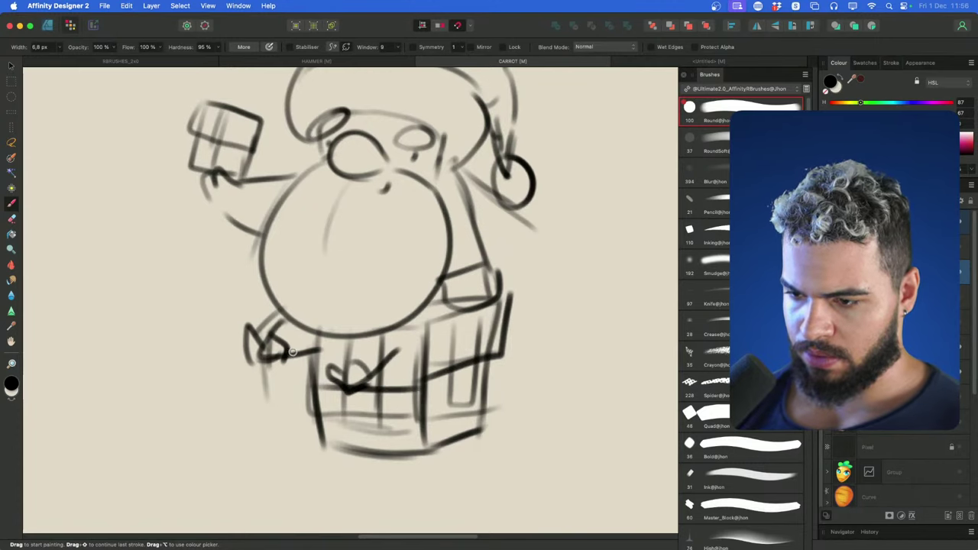
{"action": "mouse_move", "coordinate": [292, 351]}
{"action": "left_mouse_down"}
{"action": "mouse_move", "coordinate": [296, 394]}
{"action": "mouse_move", "coordinate": [337, 395]}
{"action": "left_mouse_up"}
Fade out the foot shape on the gift box's front and the one beside the box with the eraser
{"action": "key", "text": "e"}
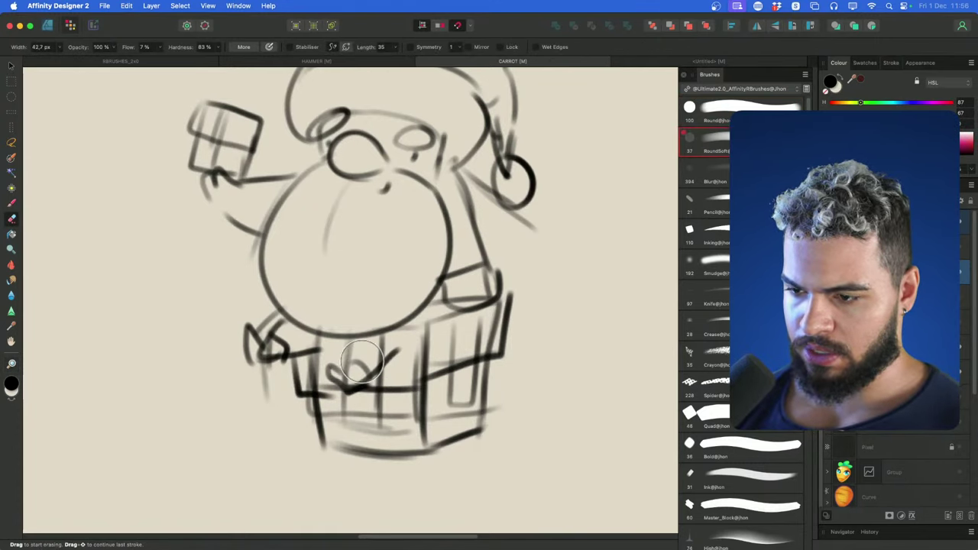
{"action": "mouse_move", "coordinate": [362, 361]}
{"action": "left_mouse_down"}
{"action": "mouse_move", "coordinate": [352, 369]}
{"action": "mouse_move", "coordinate": [382, 349]}
{"action": "left_mouse_up"}
{"action": "key", "text": "z"}
{"action": "left_click_drag", "start_coordinate": [246, 347], "coordinate": [328, 343]}
{"action": "key", "text": "e"}
{"action": "mouse_move", "coordinate": [270, 305]}
{"action": "left_mouse_down"}
{"action": "mouse_move", "coordinate": [251, 366]}
{"action": "mouse_move", "coordinate": [308, 346]}
{"action": "left_mouse_up"}
{"action": "left_click_drag", "start_coordinate": [382, 373], "coordinate": [400, 391]}
{"action": "key", "text": "b"}
{"action": "left_click_drag", "start_coordinate": [471, 327], "coordinate": [423, 389]}
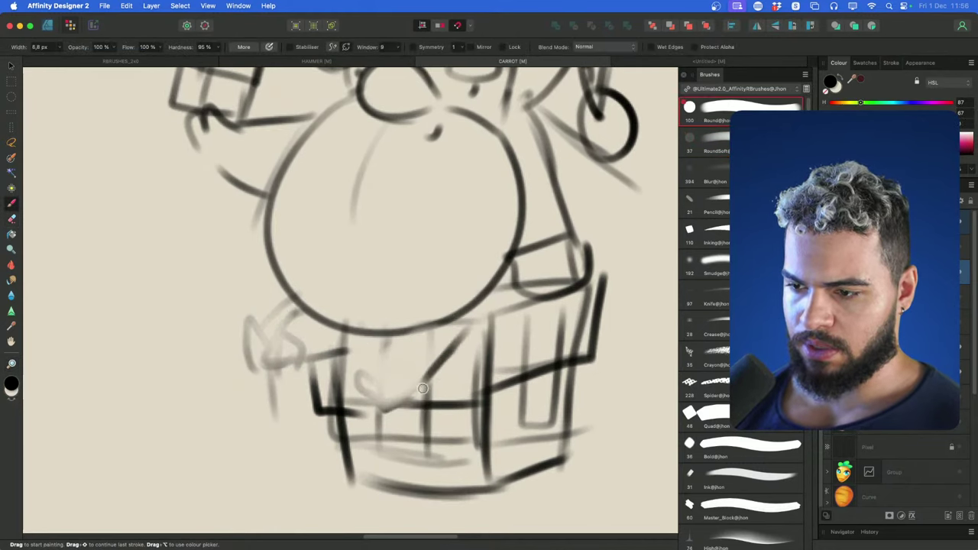
{"action": "key", "text": "super+z"}
{"action": "key", "text": "super+z"}
{"action": "left_click_drag", "start_coordinate": [475, 314], "coordinate": [410, 380]}
{"action": "left_click_drag", "start_coordinate": [502, 294], "coordinate": [487, 368]}
{"action": "key", "text": "super+z"}
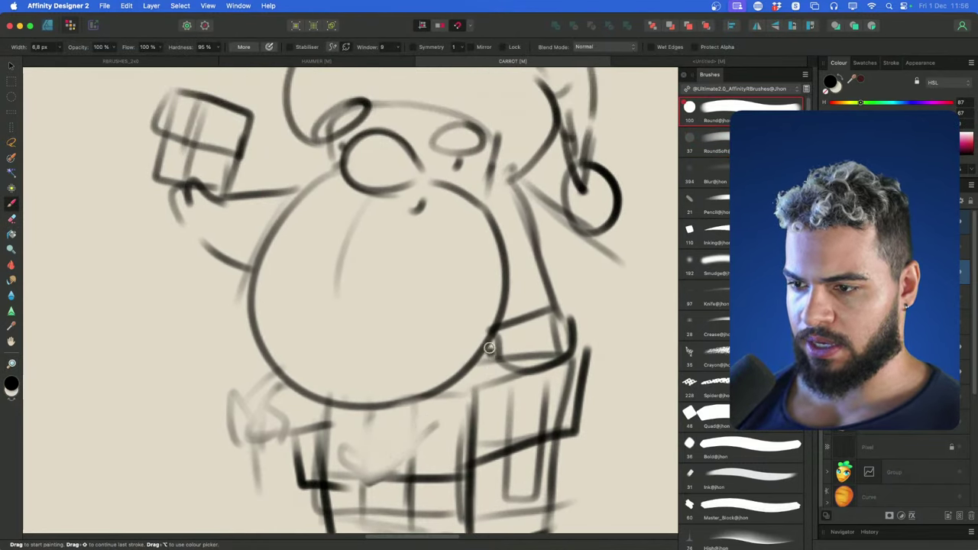
{"action": "key", "text": "super+z"}
{"action": "left_click_drag", "start_coordinate": [493, 330], "coordinate": [492, 384]}
{"action": "key", "text": "super+z"}
{"action": "left_click_drag", "start_coordinate": [517, 330], "coordinate": [520, 328]}
Lighten the outline of the character's large beard circle with the eraser
{"action": "key", "text": "e"}
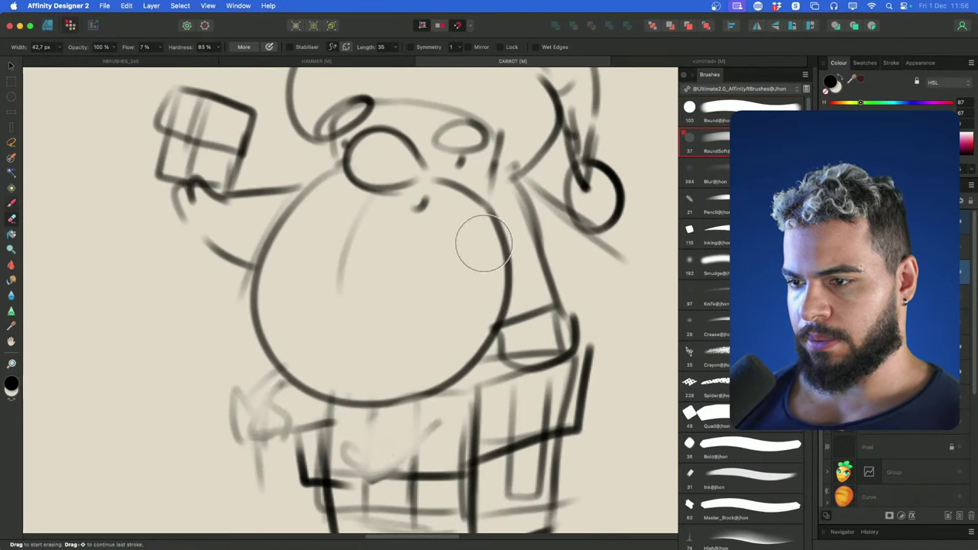
{"action": "mouse_move", "coordinate": [484, 243]}
{"action": "left_mouse_down"}
{"action": "mouse_move", "coordinate": [484, 266]}
{"action": "mouse_move", "coordinate": [493, 227]}
{"action": "mouse_move", "coordinate": [316, 214]}
{"action": "mouse_move", "coordinate": [286, 291]}
{"action": "mouse_move", "coordinate": [363, 380]}
{"action": "left_mouse_up"}
{"action": "left_click_drag", "start_coordinate": [461, 280], "coordinate": [482, 308]}
{"action": "key", "text": "b"}
{"action": "key", "text": "super+z"}
{"action": "mouse_move", "coordinate": [489, 229]}
{"action": "left_mouse_down"}
{"action": "mouse_move", "coordinate": [505, 357]}
{"action": "mouse_move", "coordinate": [510, 327]}
{"action": "left_mouse_up"}
{"action": "left_click", "coordinate": [434, 219]}
{"action": "key", "text": "super+z"}
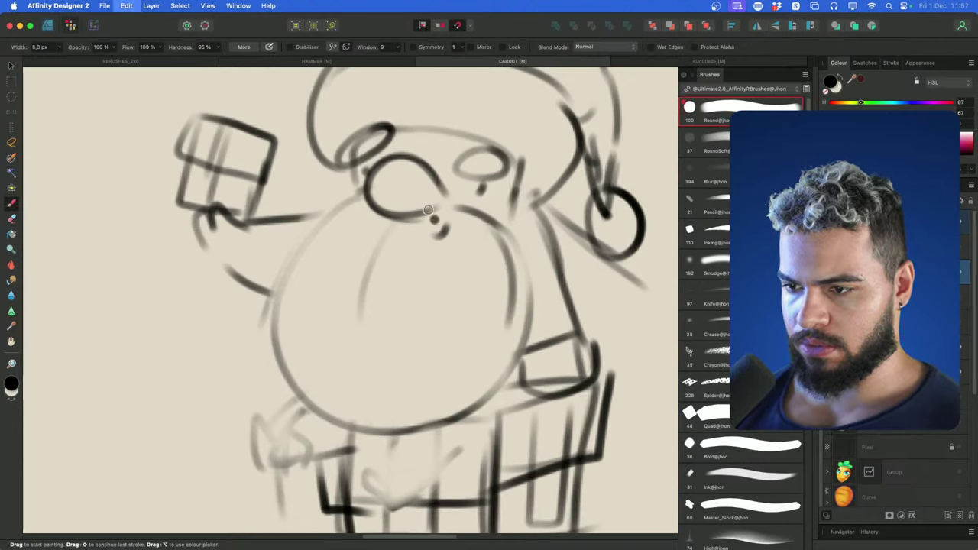
{"action": "left_click_drag", "start_coordinate": [360, 197], "coordinate": [271, 312]}
{"action": "key", "text": "super+z"}
{"action": "key", "text": "super+z"}
Reduce the brush width to 4.9 px and try a stroke along the left side of the beard
{"action": "key", "text": "bracketleft"}
{"action": "key", "text": "bracketleft"}
{"action": "mouse_move", "coordinate": [362, 194]}
{"action": "left_mouse_down"}
{"action": "mouse_move", "coordinate": [273, 330]}
{"action": "mouse_move", "coordinate": [289, 376]}
{"action": "mouse_move", "coordinate": [314, 398]}
{"action": "left_mouse_up"}
{"action": "key", "text": "super+z"}
{"action": "key", "text": "super+z"}
{"action": "key", "text": "super+z"}
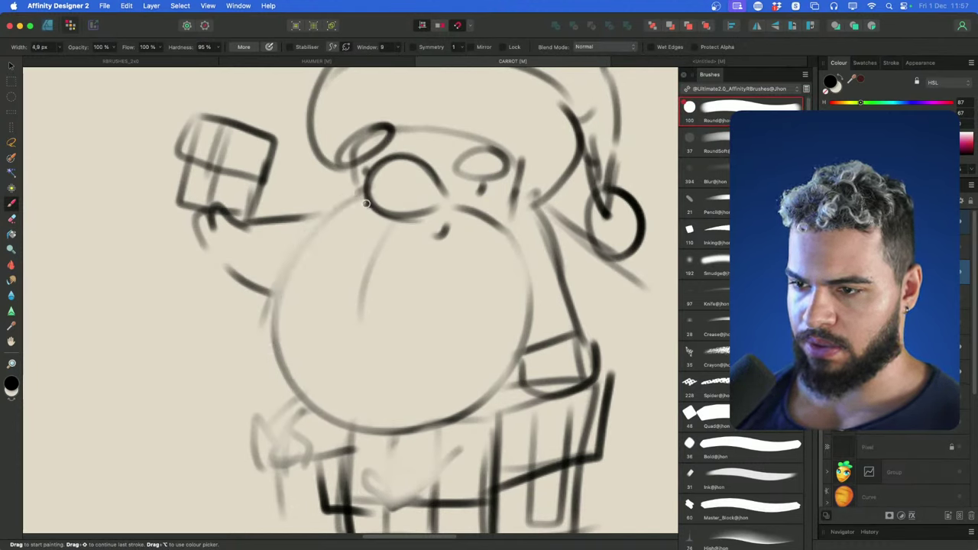
{"action": "mouse_move", "coordinate": [362, 194]}
{"action": "left_mouse_down"}
{"action": "mouse_move", "coordinate": [270, 346]}
{"action": "mouse_move", "coordinate": [311, 229]}
{"action": "mouse_move", "coordinate": [273, 318]}
{"action": "left_mouse_up"}
{"action": "key", "text": "super+z"}
{"action": "left_click_drag", "start_coordinate": [285, 353], "coordinate": [304, 305]}
{"action": "left_click", "coordinate": [292, 319]}
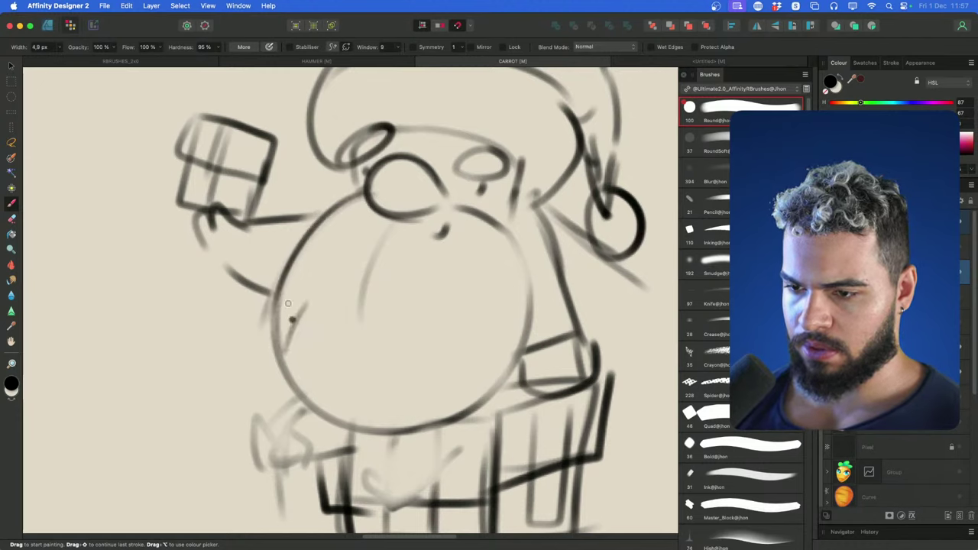
{"action": "key", "text": "super+z"}
{"action": "mouse_move", "coordinate": [282, 264]}
{"action": "left_mouse_down"}
{"action": "mouse_move", "coordinate": [270, 339]}
{"action": "mouse_move", "coordinate": [310, 323]}
{"action": "left_mouse_up"}
{"action": "left_click_drag", "start_coordinate": [317, 285], "coordinate": [294, 390]}
{"action": "key", "text": "super+z"}
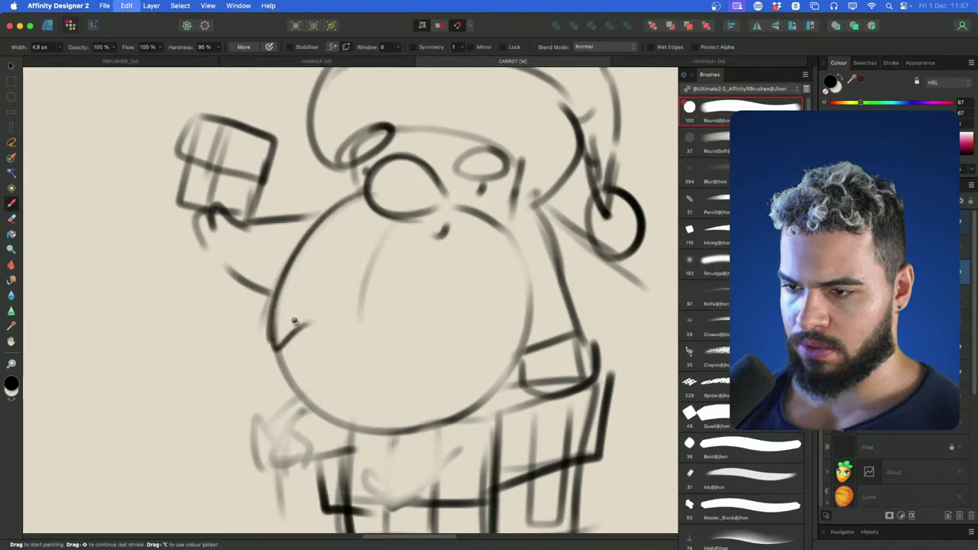
{"action": "key", "text": "super+z"}
Redraw the beard's left and lower edges over the faded circle with pointed hair tufts
{"action": "mouse_move", "coordinate": [341, 194]}
{"action": "left_mouse_down"}
{"action": "mouse_move", "coordinate": [269, 258]}
{"action": "mouse_move", "coordinate": [278, 278]}
{"action": "mouse_move", "coordinate": [293, 276]}
{"action": "mouse_move", "coordinate": [260, 336]}
{"action": "mouse_move", "coordinate": [299, 373]}
{"action": "left_mouse_up"}
{"action": "mouse_move", "coordinate": [339, 334]}
{"action": "left_mouse_down"}
{"action": "mouse_move", "coordinate": [302, 396]}
{"action": "mouse_move", "coordinate": [398, 395]}
{"action": "left_mouse_up"}
{"action": "key", "text": "super+z"}
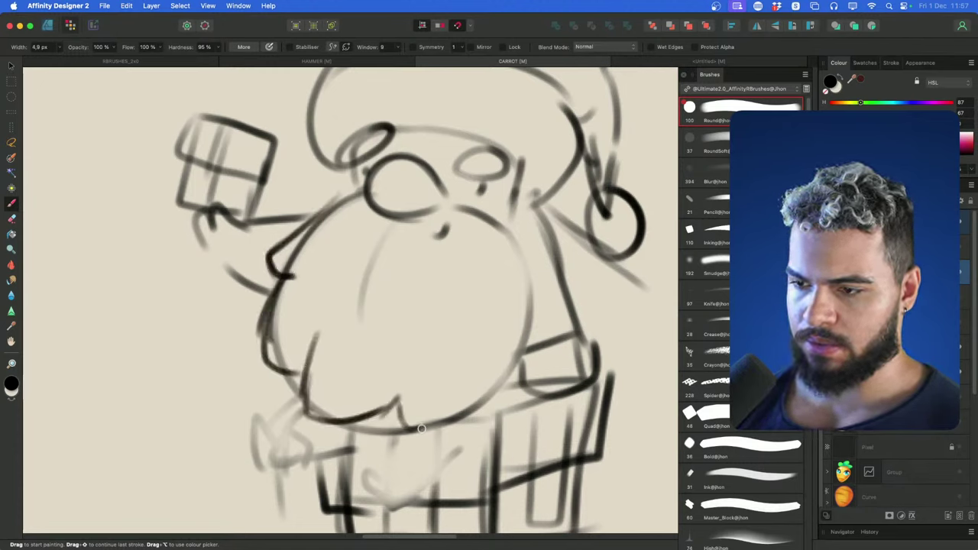
Continue the pointed tufts along the beard's lower right and right edges and darken that outline
{"action": "left_click_drag", "start_coordinate": [422, 428], "coordinate": [478, 371]}
{"action": "left_click_drag", "start_coordinate": [464, 405], "coordinate": [519, 301]}
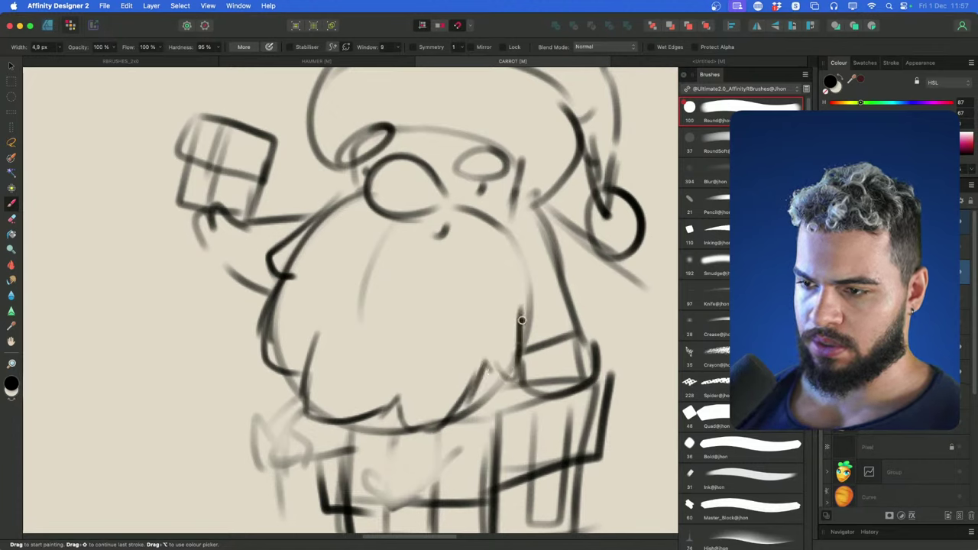
{"action": "mouse_move", "coordinate": [498, 369]}
{"action": "left_mouse_down"}
{"action": "mouse_move", "coordinate": [533, 260]}
{"action": "mouse_move", "coordinate": [512, 229]}
{"action": "mouse_move", "coordinate": [537, 291]}
{"action": "left_mouse_up"}
{"action": "mouse_move", "coordinate": [524, 232]}
{"action": "left_mouse_down"}
{"action": "mouse_move", "coordinate": [540, 315]}
{"action": "mouse_move", "coordinate": [523, 307]}
{"action": "left_mouse_up"}
{"action": "mouse_move", "coordinate": [526, 308]}
{"action": "left_mouse_down"}
{"action": "mouse_move", "coordinate": [511, 385]}
{"action": "mouse_move", "coordinate": [496, 389]}
{"action": "mouse_move", "coordinate": [486, 365]}
{"action": "mouse_move", "coordinate": [430, 437]}
{"action": "left_mouse_up"}
{"action": "key", "text": "super+z"}
{"action": "left_click_drag", "start_coordinate": [467, 392], "coordinate": [408, 435]}
{"action": "key", "text": "super+space"}
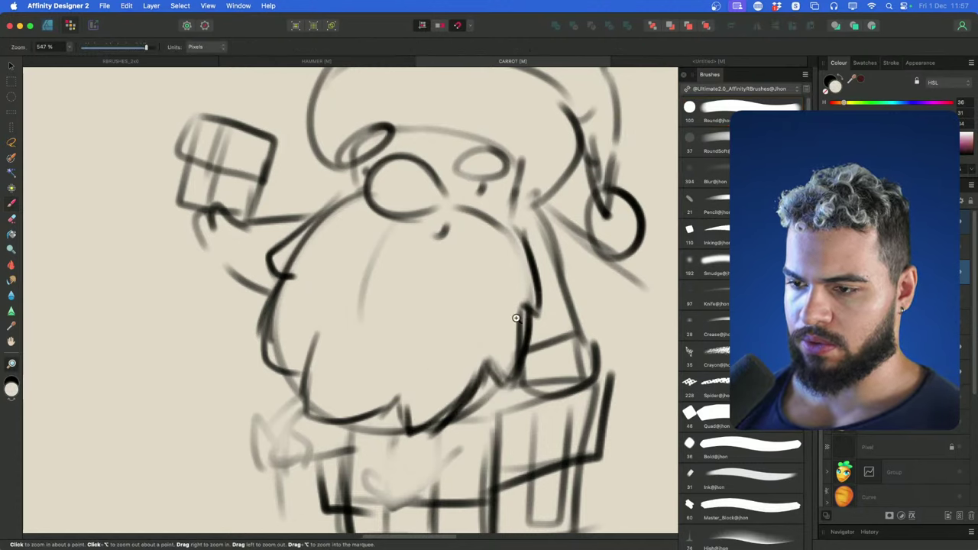
Redraw the Santa hat's fur brim with darker strokes along its upper, left and lower edges
{"action": "left_click_drag", "start_coordinate": [518, 316], "coordinate": [501, 320]}
{"action": "mouse_move", "coordinate": [500, 320]}
{"action": "left_mouse_down"}
{"action": "mouse_move", "coordinate": [444, 327]}
{"action": "mouse_move", "coordinate": [442, 312]}
{"action": "left_mouse_up"}
{"action": "mouse_move", "coordinate": [477, 199]}
{"action": "left_mouse_down"}
{"action": "mouse_move", "coordinate": [496, 236]}
{"action": "mouse_move", "coordinate": [440, 316]}
{"action": "left_mouse_up"}
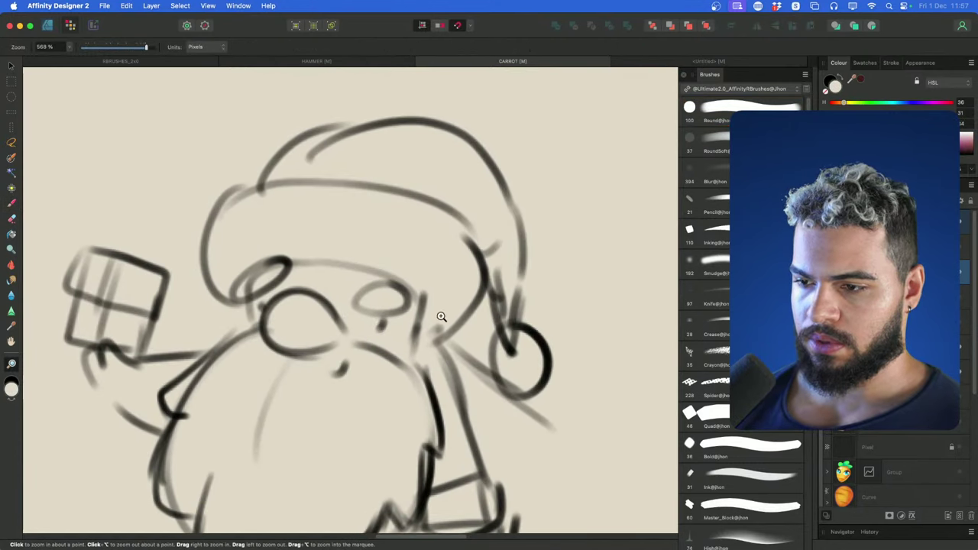
{"action": "key", "text": "space"}
{"action": "mouse_move", "coordinate": [393, 283]}
{"action": "left_mouse_down"}
{"action": "mouse_move", "coordinate": [435, 333]}
{"action": "mouse_move", "coordinate": [470, 327]}
{"action": "mouse_move", "coordinate": [243, 251]}
{"action": "mouse_move", "coordinate": [272, 197]}
{"action": "left_mouse_up"}
{"action": "left_click", "coordinate": [385, 298]}
{"action": "left_click_drag", "start_coordinate": [259, 312], "coordinate": [281, 192]}
{"action": "mouse_move", "coordinate": [289, 193]}
{"action": "left_mouse_down"}
{"action": "mouse_move", "coordinate": [352, 185]}
{"action": "mouse_move", "coordinate": [485, 219]}
{"action": "mouse_move", "coordinate": [404, 177]}
{"action": "mouse_move", "coordinate": [510, 218]}
{"action": "mouse_move", "coordinate": [527, 253]}
{"action": "left_mouse_up"}
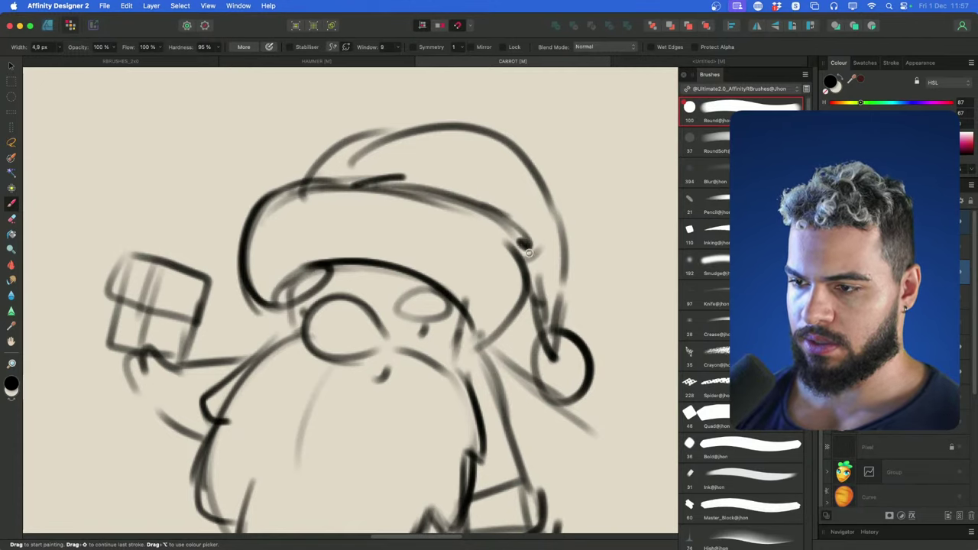
{"action": "mouse_move", "coordinate": [306, 186]}
{"action": "left_mouse_down"}
{"action": "mouse_move", "coordinate": [462, 116]}
{"action": "mouse_move", "coordinate": [462, 130]}
{"action": "left_mouse_up"}
{"action": "key", "text": "super+z"}
Try new strokes along the lower edge of the gift box lid
{"action": "mouse_move", "coordinate": [585, 235]}
{"action": "left_mouse_down"}
{"action": "mouse_move", "coordinate": [544, 303]}
{"action": "mouse_move", "coordinate": [506, 232]}
{"action": "left_mouse_up"}
{"action": "key", "text": "b"}
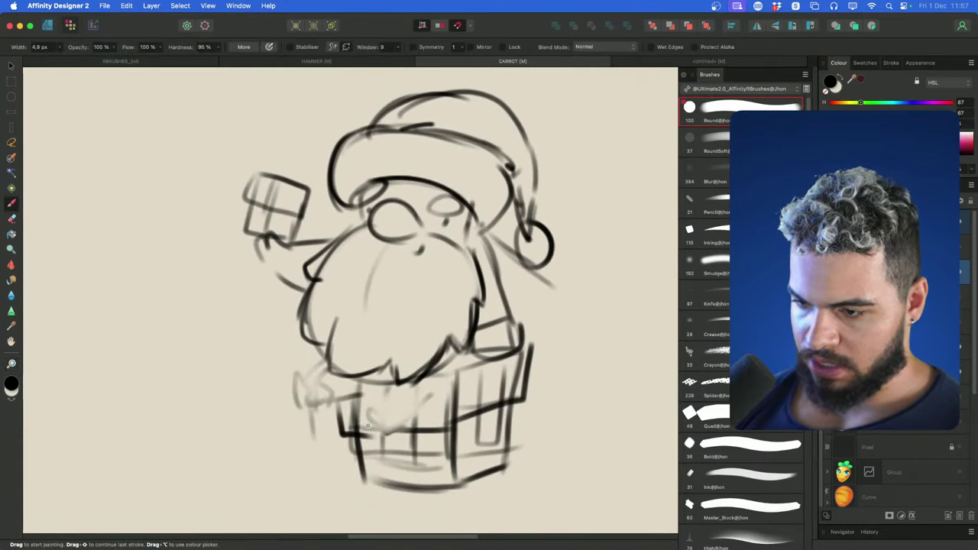
{"action": "key", "text": "super+z"}
{"action": "mouse_move", "coordinate": [351, 435]}
{"action": "left_mouse_down"}
{"action": "mouse_move", "coordinate": [486, 430]}
{"action": "mouse_move", "coordinate": [465, 431]}
{"action": "mouse_move", "coordinate": [486, 392]}
{"action": "left_mouse_up"}
{"action": "key", "text": "super+z"}
{"action": "key", "text": "super+z"}
{"action": "left_click_drag", "start_coordinate": [486, 392], "coordinate": [523, 382]}
{"action": "key", "text": "super+z"}
{"action": "left_click_drag", "start_coordinate": [445, 390], "coordinate": [513, 358]}
{"action": "scroll", "coordinate": [510, 380], "scroll_direction": "down", "scroll_amount": 2}
Fade the gift box's old lines with the soft eraser and redraw the lid's side and lower edges
{"action": "key", "text": "e"}
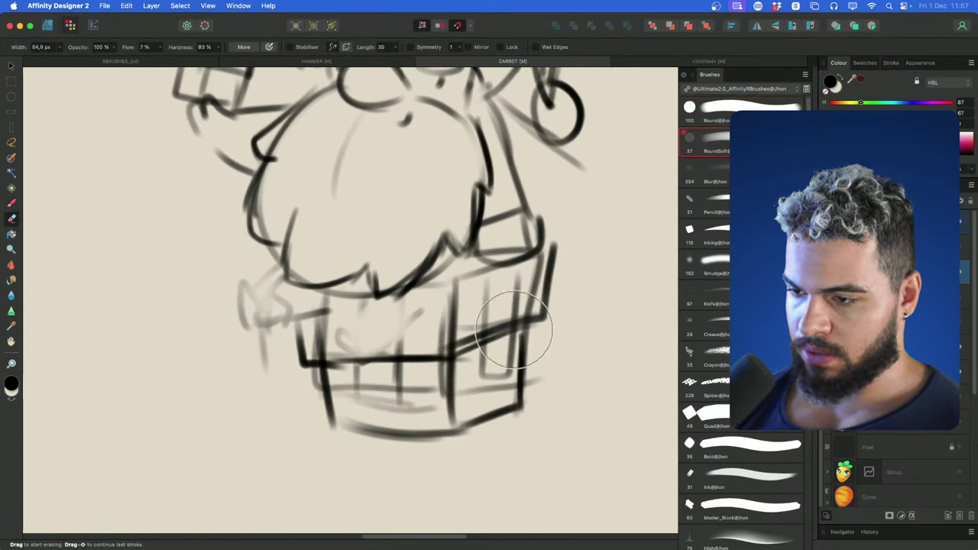
{"action": "mouse_move", "coordinate": [476, 331]}
{"action": "left_mouse_down"}
{"action": "mouse_move", "coordinate": [411, 367]}
{"action": "mouse_move", "coordinate": [334, 367]}
{"action": "mouse_move", "coordinate": [411, 346]}
{"action": "mouse_move", "coordinate": [364, 346]}
{"action": "mouse_move", "coordinate": [280, 413]}
{"action": "left_mouse_up"}
{"action": "scroll", "coordinate": [557, 323], "scroll_direction": "up", "scroll_amount": 2}
{"action": "key", "text": "b"}
{"action": "mouse_move", "coordinate": [575, 212]}
{"action": "left_mouse_down"}
{"action": "mouse_move", "coordinate": [558, 311]}
{"action": "mouse_move", "coordinate": [520, 316]}
{"action": "mouse_move", "coordinate": [432, 365]}
{"action": "mouse_move", "coordinate": [241, 372]}
{"action": "left_mouse_up"}
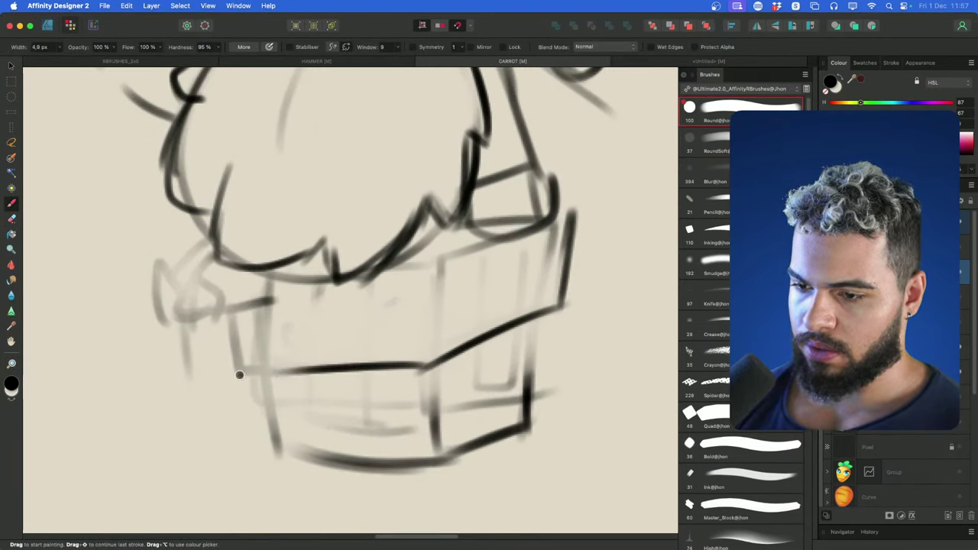
{"action": "left_click_drag", "start_coordinate": [233, 305], "coordinate": [242, 372]}
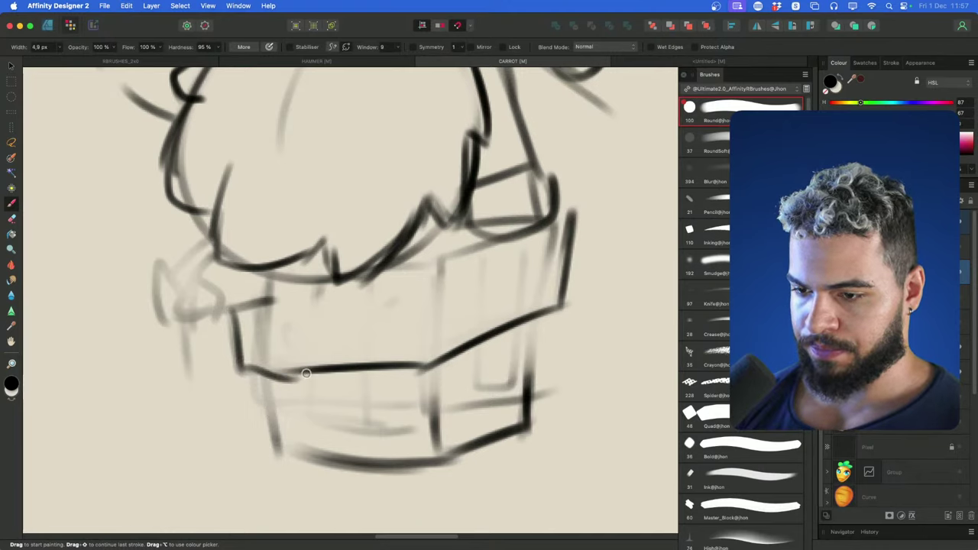
Redraw the left side and the front bottom edge of the gift box body beneath the lid
{"action": "mouse_move", "coordinate": [262, 376]}
{"action": "left_mouse_down"}
{"action": "mouse_move", "coordinate": [280, 459]}
{"action": "mouse_move", "coordinate": [290, 452]}
{"action": "mouse_move", "coordinate": [403, 480]}
{"action": "left_mouse_up"}
{"action": "key", "text": "super+z"}
{"action": "left_click_drag", "start_coordinate": [293, 454], "coordinate": [446, 465]}
{"action": "key", "text": "super+z"}
{"action": "key", "text": "super+z"}
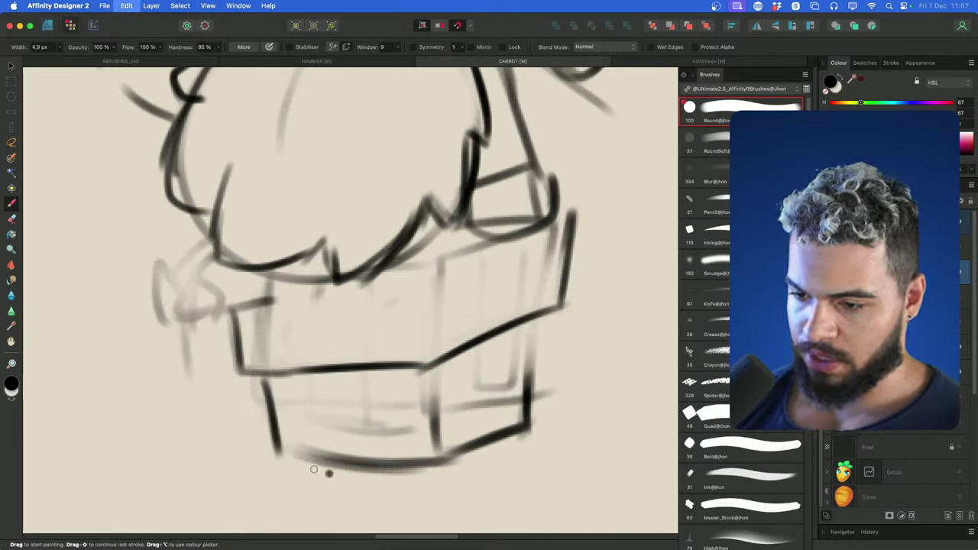
{"action": "left_click_drag", "start_coordinate": [277, 454], "coordinate": [453, 462]}
Darken the gift box body's front corner, right bottom edge and right side
{"action": "left_click_drag", "start_coordinate": [421, 369], "coordinate": [439, 464]}
{"action": "key", "text": "super+z"}
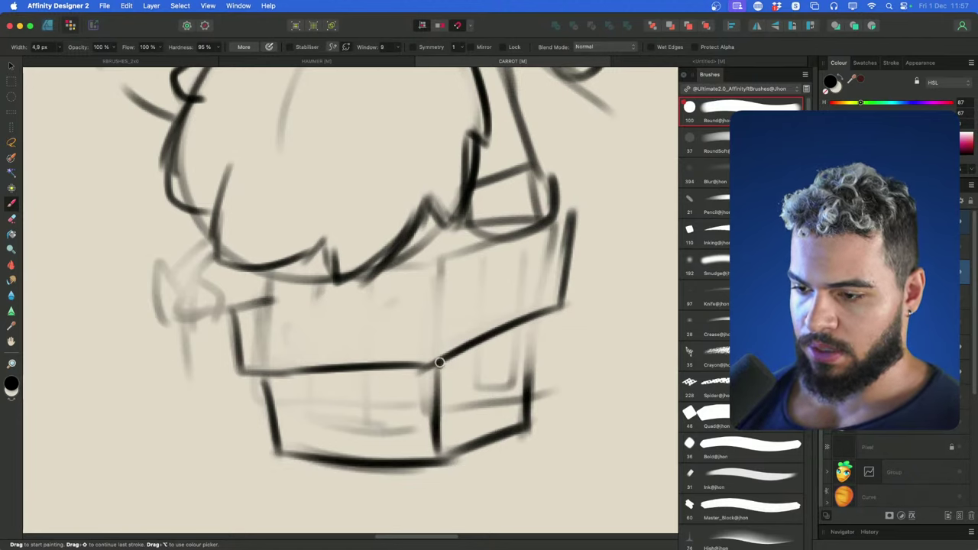
{"action": "left_click_drag", "start_coordinate": [437, 367], "coordinate": [441, 461]}
{"action": "left_click_drag", "start_coordinate": [443, 461], "coordinate": [520, 426]}
{"action": "left_click_drag", "start_coordinate": [466, 449], "coordinate": [522, 429]}
{"action": "left_click_drag", "start_coordinate": [533, 326], "coordinate": [527, 416]}
{"action": "key", "text": "z"}
{"action": "left_click_drag", "start_coordinate": [561, 321], "coordinate": [346, 472]}
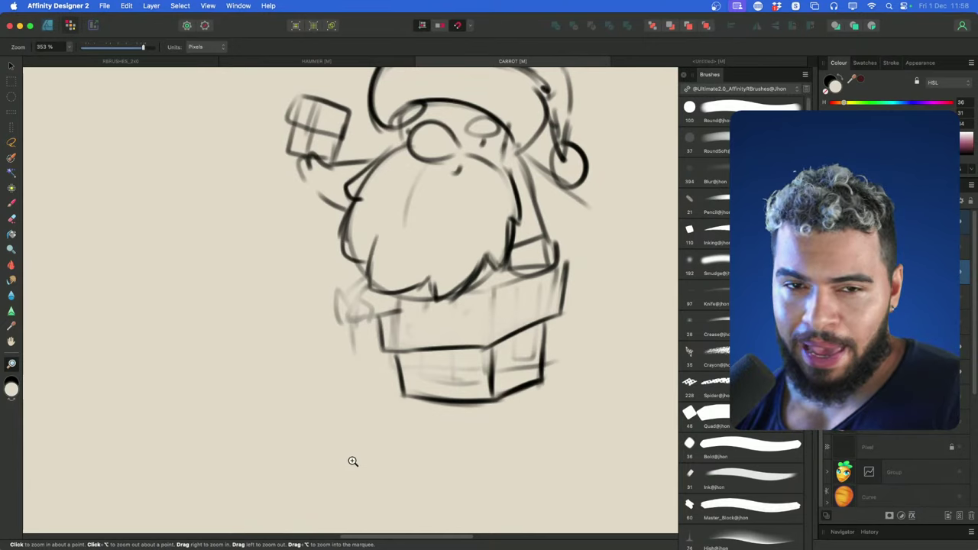
Draw the lid's vertical front corner and its upper right edge beneath the beard
{"action": "left_click_drag", "start_coordinate": [353, 462], "coordinate": [478, 319]}
{"action": "key", "text": "b"}
{"action": "key", "text": "super+z"}
{"action": "mouse_move", "coordinate": [459, 382]}
{"action": "left_mouse_down"}
{"action": "mouse_move", "coordinate": [473, 294]}
{"action": "mouse_move", "coordinate": [475, 309]}
{"action": "mouse_move", "coordinate": [524, 293]}
{"action": "left_mouse_up"}
{"action": "key", "text": "super+z"}
{"action": "left_click_drag", "start_coordinate": [464, 309], "coordinate": [524, 286]}
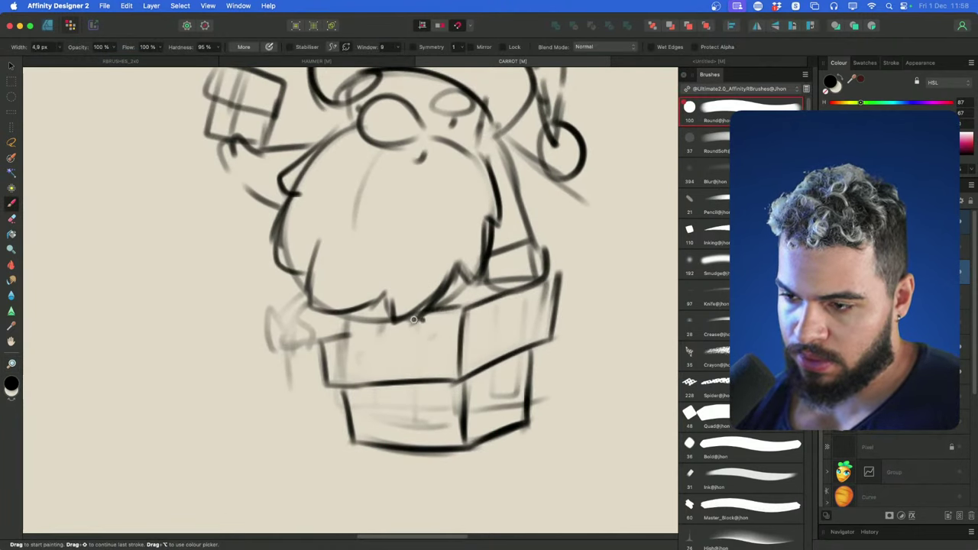
Sketch a tapered leg sticking out to the left from under the beard
{"action": "left_click_drag", "start_coordinate": [413, 319], "coordinate": [438, 337]}
{"action": "key", "text": "super+z"}
{"action": "mouse_move", "coordinate": [327, 295]}
{"action": "left_mouse_down"}
{"action": "mouse_move", "coordinate": [277, 324]}
{"action": "mouse_move", "coordinate": [319, 340]}
{"action": "mouse_move", "coordinate": [297, 313]}
{"action": "mouse_move", "coordinate": [328, 339]}
{"action": "mouse_move", "coordinate": [276, 312]}
{"action": "mouse_move", "coordinate": [325, 337]}
{"action": "left_mouse_up"}
{"action": "key", "text": "super+z"}
{"action": "key", "text": "super+z"}
{"action": "key", "text": "super+z"}
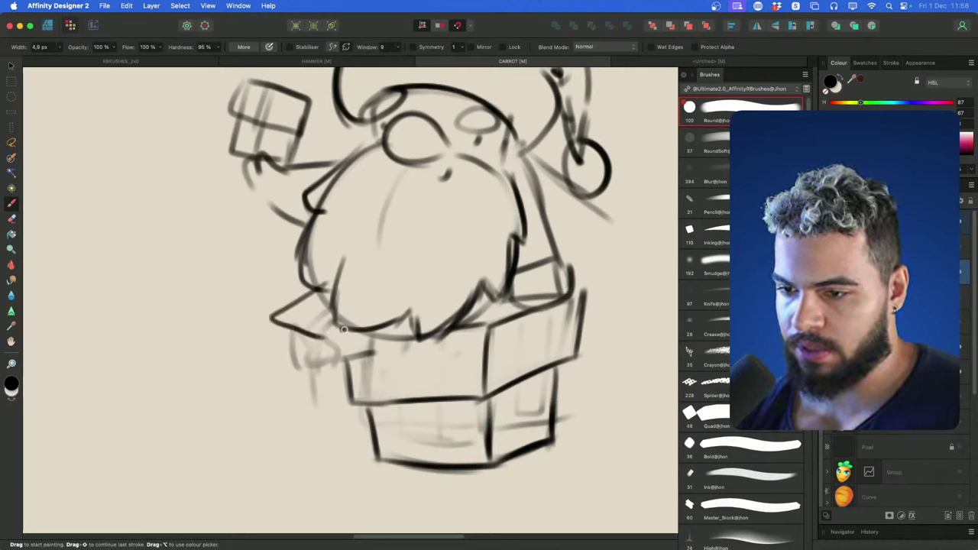
Sketch the second leg as a pointed shape hanging from the beard over the front of the gift box
{"action": "left_click_drag", "start_coordinate": [410, 314], "coordinate": [378, 363]}
{"action": "key", "text": "super+z"}
{"action": "mouse_move", "coordinate": [397, 324]}
{"action": "left_mouse_down"}
{"action": "mouse_move", "coordinate": [415, 365]}
{"action": "mouse_move", "coordinate": [442, 348]}
{"action": "left_mouse_up"}
{"action": "key", "text": "super+z"}
{"action": "key", "text": "z"}
{"action": "mouse_move", "coordinate": [495, 315]}
{"action": "left_mouse_down"}
{"action": "mouse_move", "coordinate": [448, 326]}
{"action": "mouse_move", "coordinate": [479, 310]}
{"action": "left_mouse_up"}
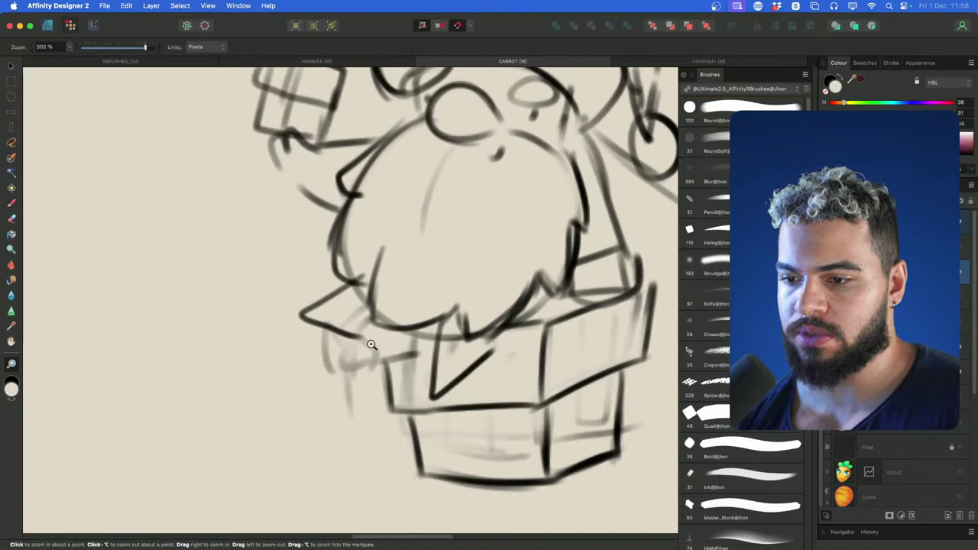
Extend the left leg's lower line to the beard and draw a boot with a cuff at its end
{"action": "key", "text": "b"}
{"action": "mouse_move", "coordinate": [354, 333]}
{"action": "left_mouse_down"}
{"action": "mouse_move", "coordinate": [405, 336]}
{"action": "mouse_move", "coordinate": [391, 326]}
{"action": "left_mouse_up"}
{"action": "key", "text": "super+z"}
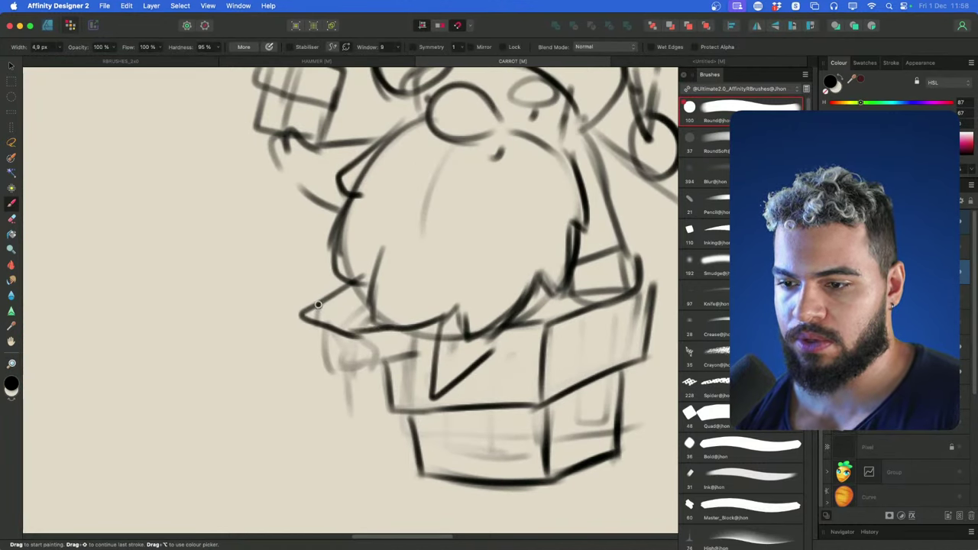
{"action": "key", "text": "super+z"}
{"action": "mouse_move", "coordinate": [304, 305]}
{"action": "left_mouse_down"}
{"action": "mouse_move", "coordinate": [290, 300]}
{"action": "mouse_move", "coordinate": [271, 332]}
{"action": "mouse_move", "coordinate": [287, 339]}
{"action": "left_mouse_up"}
{"action": "key", "text": "super+z"}
{"action": "key", "text": "super+z"}
{"action": "key", "text": "super+z"}
{"action": "mouse_move", "coordinate": [298, 315]}
{"action": "left_mouse_down"}
{"action": "mouse_move", "coordinate": [268, 286]}
{"action": "mouse_move", "coordinate": [291, 337]}
{"action": "left_mouse_up"}
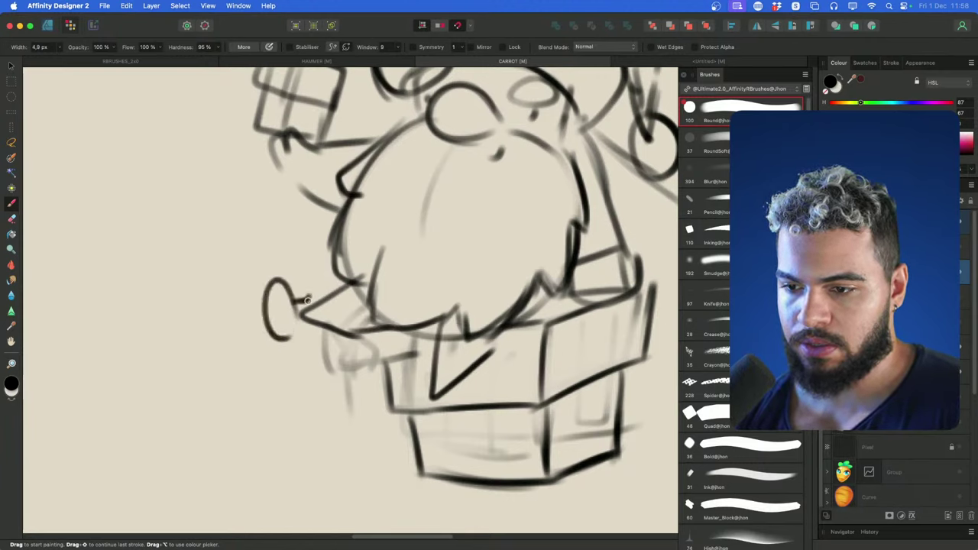
{"action": "left_click_drag", "start_coordinate": [317, 297], "coordinate": [313, 331]}
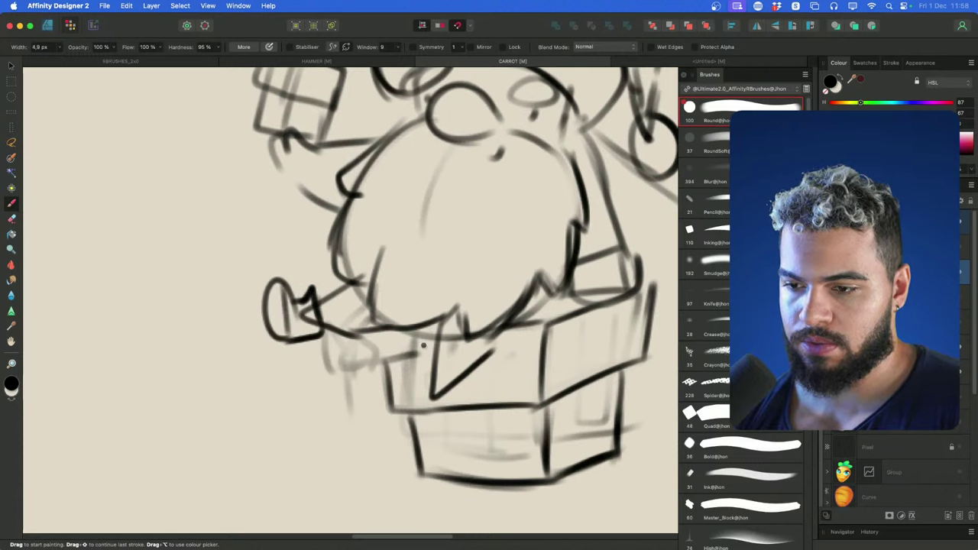
Erase the leftover hand sketch beside the gift box and fade the second leg's lines
{"action": "scroll", "coordinate": [423, 345], "scroll_direction": "down", "scroll_amount": 2}
{"action": "key", "text": "e"}
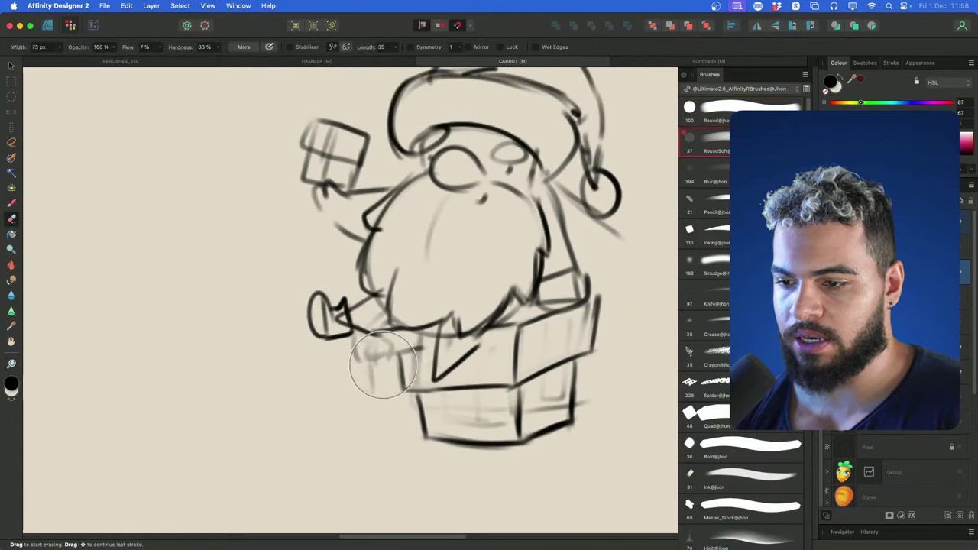
{"action": "mouse_move", "coordinate": [375, 360]}
{"action": "left_mouse_down"}
{"action": "mouse_move", "coordinate": [338, 367]}
{"action": "mouse_move", "coordinate": [346, 385]}
{"action": "left_mouse_up"}
{"action": "scroll", "coordinate": [519, 328], "scroll_direction": "up", "scroll_amount": 2}
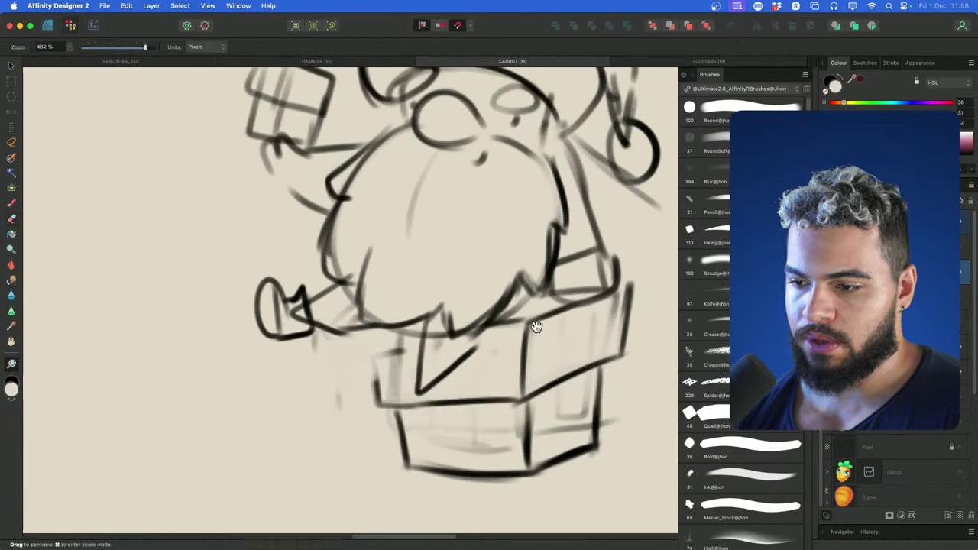
{"action": "left_click_drag", "start_coordinate": [405, 400], "coordinate": [402, 397]}
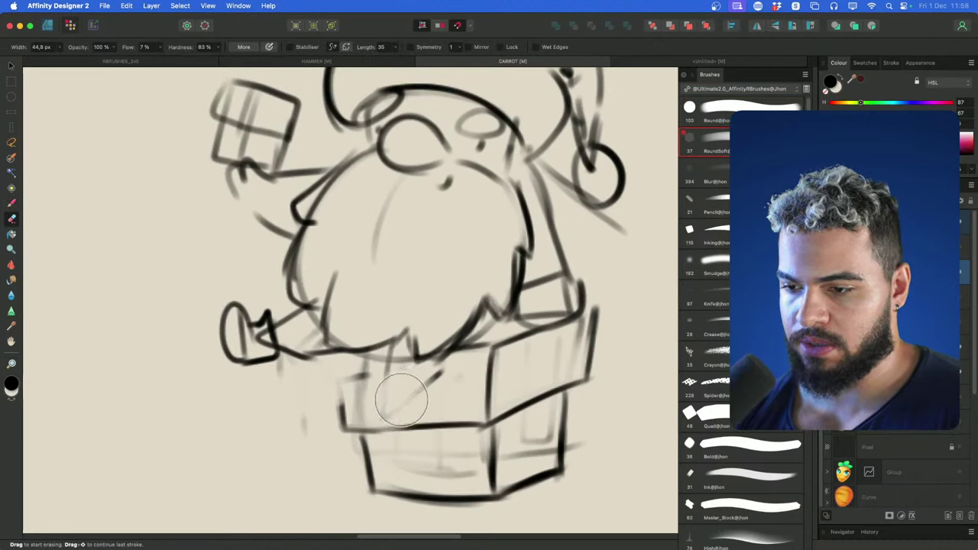
Redraw the second leg with cleaner lines from the beard down the front of the gift box
{"action": "key", "text": "b"}
{"action": "mouse_move", "coordinate": [389, 348]}
{"action": "left_mouse_down"}
{"action": "mouse_move", "coordinate": [395, 392]}
{"action": "mouse_move", "coordinate": [392, 367]}
{"action": "mouse_move", "coordinate": [381, 399]}
{"action": "mouse_move", "coordinate": [388, 352]}
{"action": "mouse_move", "coordinate": [378, 418]}
{"action": "mouse_move", "coordinate": [434, 375]}
{"action": "left_mouse_up"}
{"action": "key", "text": "super+z"}
{"action": "key", "text": "super+z"}
{"action": "key", "text": "super+z"}
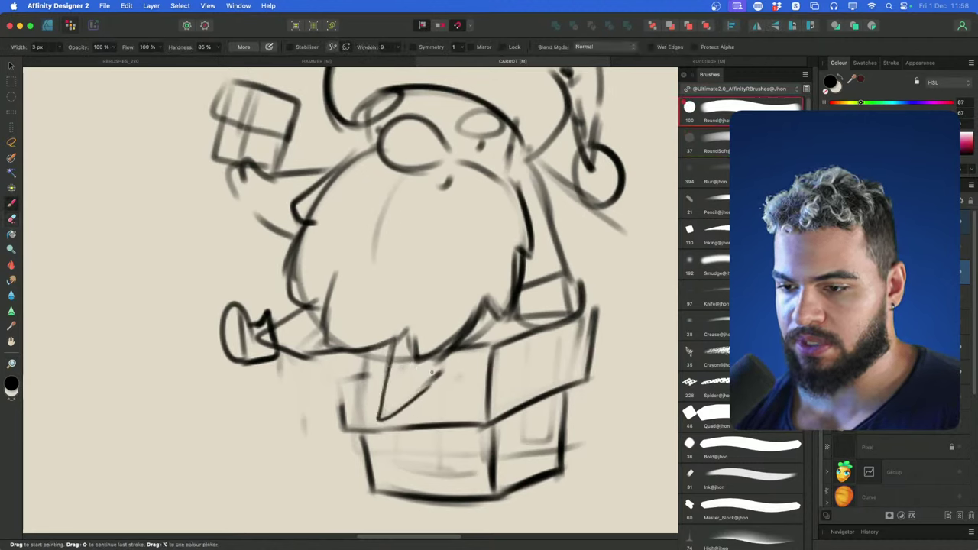
{"action": "key", "text": "super+z"}
{"action": "mouse_move", "coordinate": [393, 340]}
{"action": "left_mouse_down"}
{"action": "mouse_move", "coordinate": [381, 421]}
{"action": "mouse_move", "coordinate": [468, 347]}
{"action": "mouse_move", "coordinate": [462, 368]}
{"action": "left_mouse_up"}
{"action": "key", "text": "super+z"}
{"action": "key", "text": "super+z"}
{"action": "key", "text": "super+z"}
Fade Santa's small mouth with the eraser and redraw it as a darker curved smile
{"action": "scroll", "coordinate": [463, 306], "scroll_direction": "up", "scroll_amount": 3}
{"action": "key", "text": "e"}
{"action": "mouse_move", "coordinate": [463, 253]}
{"action": "left_mouse_down"}
{"action": "mouse_move", "coordinate": [436, 276]}
{"action": "mouse_move", "coordinate": [455, 255]}
{"action": "left_mouse_up"}
{"action": "key", "text": "b"}
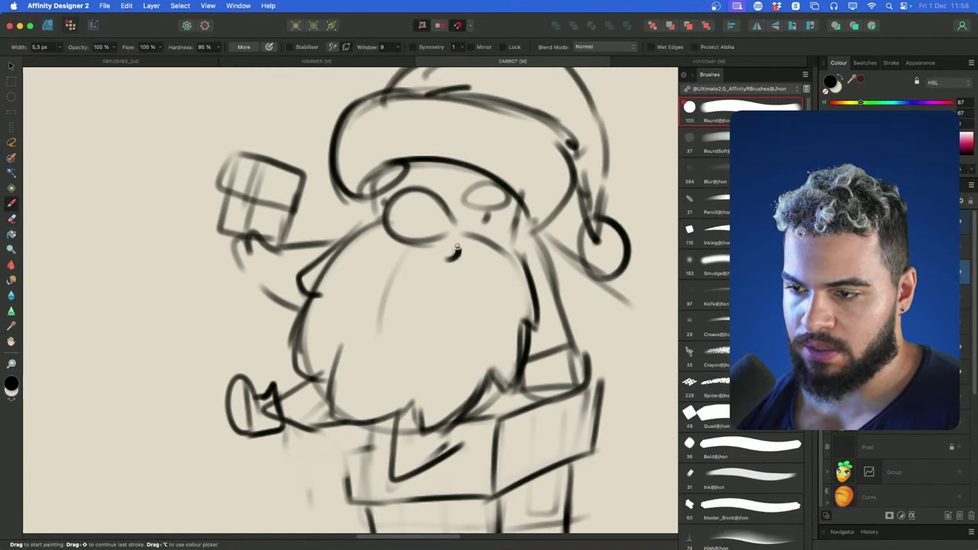
{"action": "scroll", "coordinate": [457, 247], "scroll_direction": "up", "scroll_amount": 2}
{"action": "scroll", "coordinate": [457, 246], "scroll_direction": "right", "scroll_amount": 3}
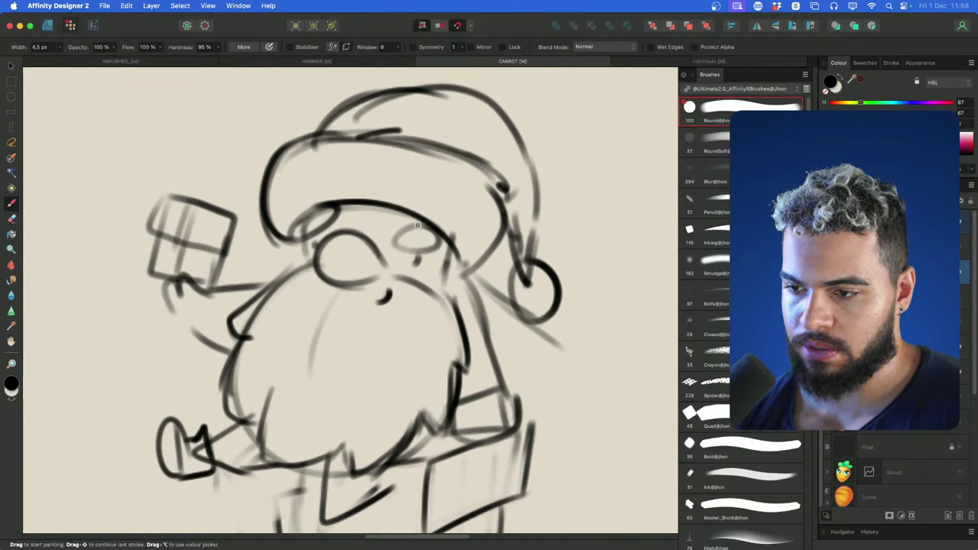
Darken the right oval beneath the hat brim and clean up the left oval's overlapping lines
{"action": "mouse_move", "coordinate": [413, 226]}
{"action": "left_mouse_down"}
{"action": "mouse_move", "coordinate": [430, 238]}
{"action": "mouse_move", "coordinate": [463, 224]}
{"action": "left_mouse_up"}
{"action": "key", "text": "space"}
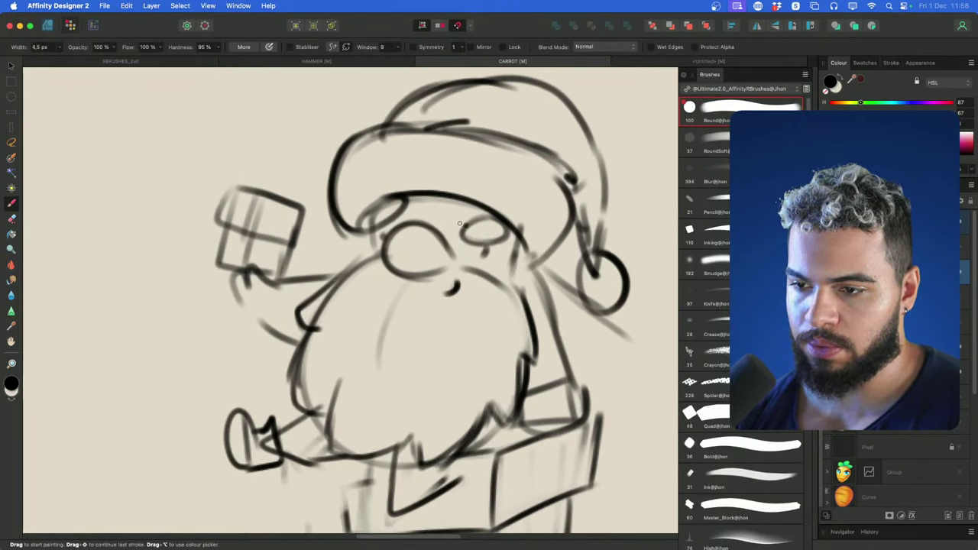
{"action": "key", "text": "e"}
{"action": "left_click_drag", "start_coordinate": [394, 202], "coordinate": [357, 228]}
{"action": "key", "text": "b"}
{"action": "key", "text": "b"}
{"action": "key", "text": "super+z"}
{"action": "key", "text": "super+z"}
{"action": "key", "text": "super+z"}
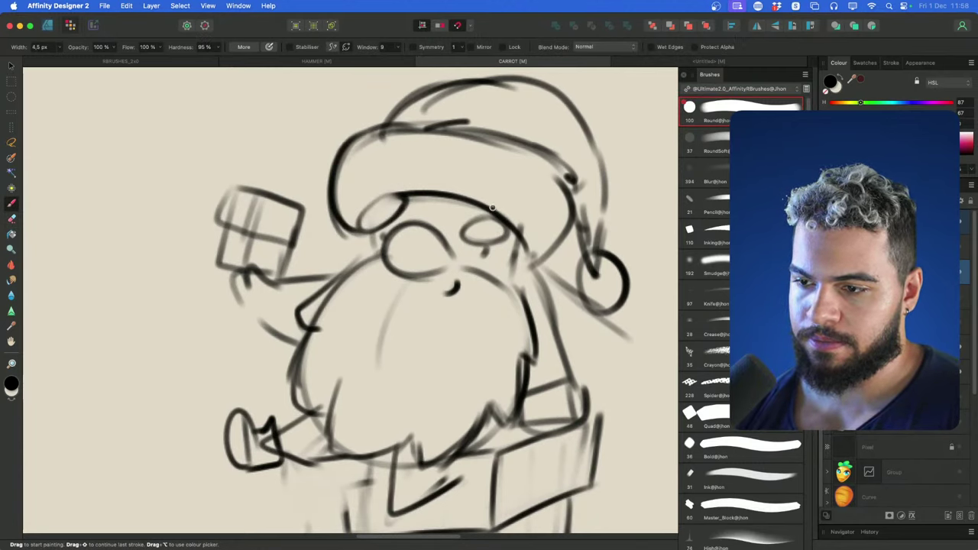
Fade the right oval beneath the hat brim and redraw it tilted along the brim's edge
{"action": "key", "text": "space"}
{"action": "mouse_move", "coordinate": [533, 219]}
{"action": "left_mouse_down"}
{"action": "mouse_move", "coordinate": [514, 254]}
{"action": "mouse_move", "coordinate": [437, 273]}
{"action": "mouse_move", "coordinate": [446, 264]}
{"action": "mouse_move", "coordinate": [468, 285]}
{"action": "mouse_move", "coordinate": [459, 268]}
{"action": "mouse_move", "coordinate": [475, 279]}
{"action": "mouse_move", "coordinate": [478, 270]}
{"action": "mouse_move", "coordinate": [448, 280]}
{"action": "left_mouse_up"}
{"action": "key", "text": "space"}
{"action": "key", "text": "e"}
{"action": "key", "text": "super+space"}
{"action": "key", "text": "b"}
{"action": "mouse_move", "coordinate": [454, 237]}
{"action": "left_mouse_down"}
{"action": "mouse_move", "coordinate": [426, 249]}
{"action": "mouse_move", "coordinate": [463, 253]}
{"action": "mouse_move", "coordinate": [476, 289]}
{"action": "mouse_move", "coordinate": [485, 273]}
{"action": "mouse_move", "coordinate": [450, 243]}
{"action": "left_mouse_up"}
{"action": "key", "text": "super+z"}
{"action": "key", "text": "super+z"}
{"action": "key", "text": "super+z"}
{"action": "key", "text": "super+z"}
{"action": "key", "text": "super+z"}
{"action": "mouse_move", "coordinate": [425, 239]}
{"action": "left_mouse_down"}
{"action": "mouse_move", "coordinate": [420, 254]}
{"action": "mouse_move", "coordinate": [429, 236]}
{"action": "mouse_move", "coordinate": [469, 247]}
{"action": "mouse_move", "coordinate": [475, 285]}
{"action": "mouse_move", "coordinate": [424, 238]}
{"action": "mouse_move", "coordinate": [422, 255]}
{"action": "left_mouse_up"}
{"action": "key", "text": "super+z"}
Draw the sides of the face between the hat brim and the beard, plus a small mark under the right eye
{"action": "key", "text": "z"}
{"action": "mouse_move", "coordinate": [486, 185]}
{"action": "left_mouse_down"}
{"action": "mouse_move", "coordinate": [312, 365]}
{"action": "mouse_move", "coordinate": [259, 390]}
{"action": "left_mouse_up"}
{"action": "key", "text": "space"}
{"action": "mouse_move", "coordinate": [566, 271]}
{"action": "left_mouse_down"}
{"action": "mouse_move", "coordinate": [481, 284]}
{"action": "mouse_move", "coordinate": [486, 291]}
{"action": "left_mouse_up"}
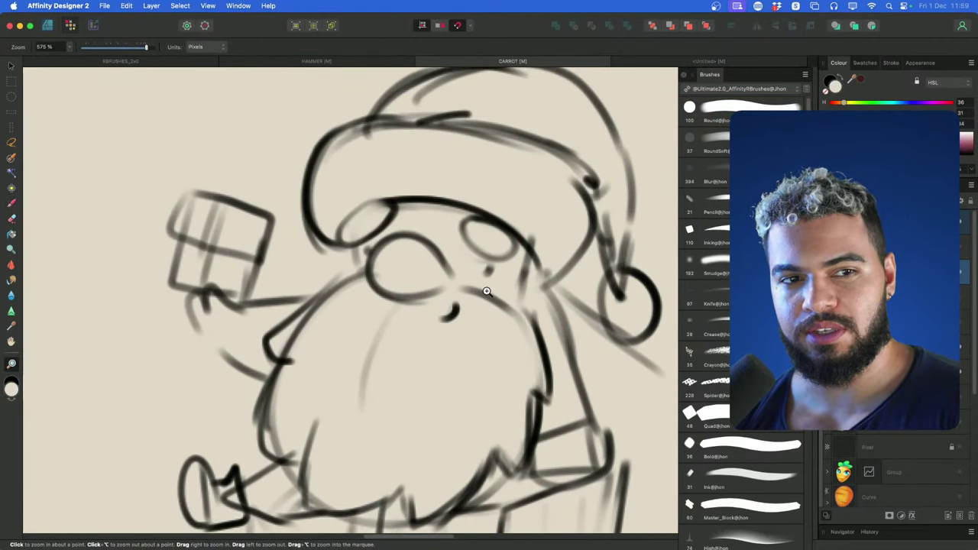
{"action": "key", "text": "b"}
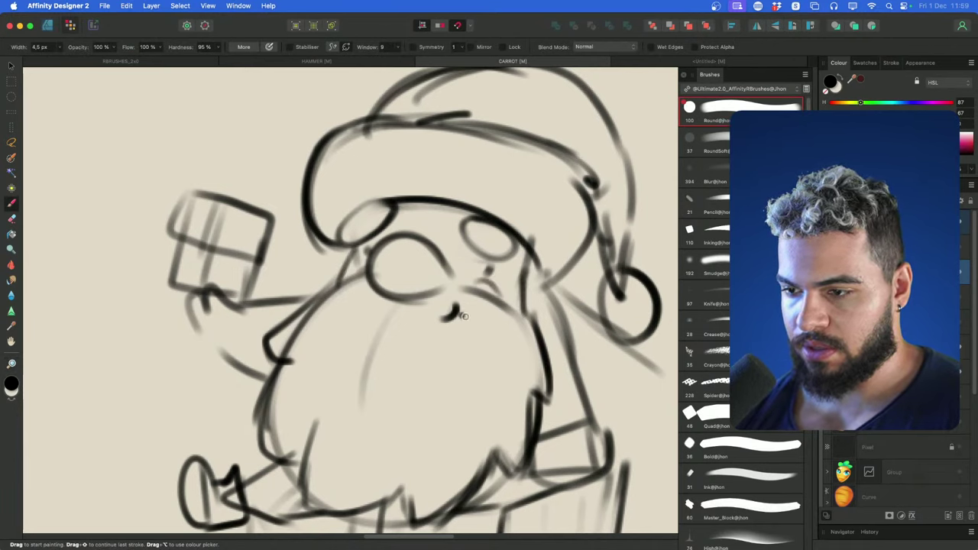
{"action": "key", "text": "z"}
{"action": "left_click_drag", "start_coordinate": [495, 295], "coordinate": [454, 278]}
{"action": "key", "text": "b"}
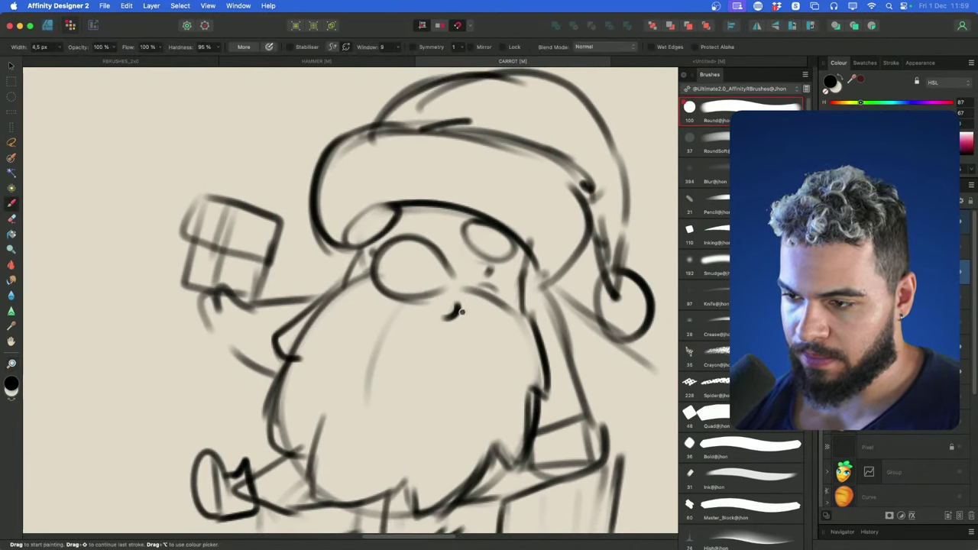
{"action": "key", "text": "super+z"}
{"action": "left_click_drag", "start_coordinate": [364, 246], "coordinate": [349, 278]}
Draw the underside of the raised arm as a curve from the hand to the beard
{"action": "left_click_drag", "start_coordinate": [418, 269], "coordinate": [466, 234]}
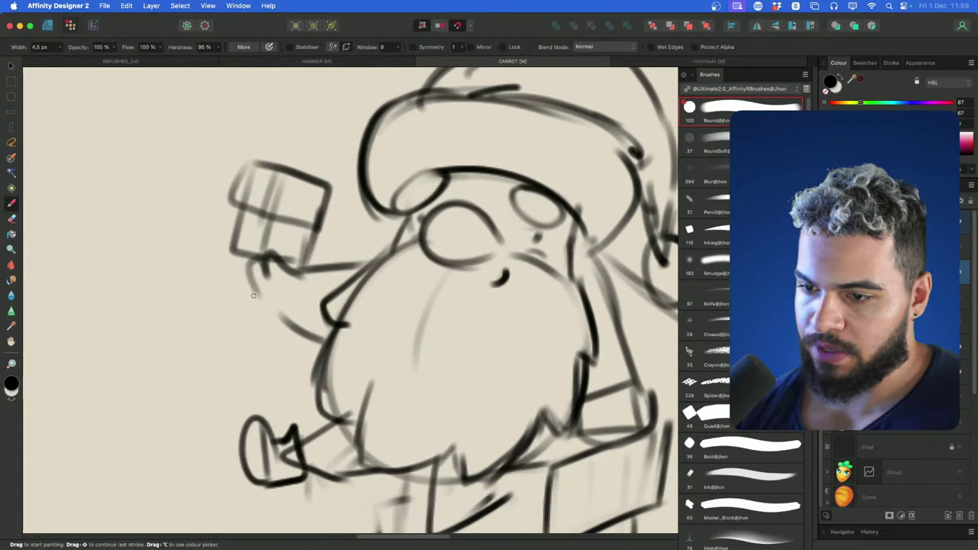
{"action": "key", "text": "super+z"}
{"action": "left_click_drag", "start_coordinate": [255, 294], "coordinate": [303, 336]}
{"action": "mouse_move", "coordinate": [299, 275]}
{"action": "left_mouse_down"}
{"action": "mouse_move", "coordinate": [278, 314]}
{"action": "mouse_move", "coordinate": [296, 276]}
{"action": "left_mouse_up"}
{"action": "key", "text": "super+z"}
{"action": "key", "text": "super+z"}
{"action": "key", "text": "super+z"}
{"action": "left_click_drag", "start_coordinate": [281, 313], "coordinate": [303, 281]}
{"action": "key", "text": "super+z"}
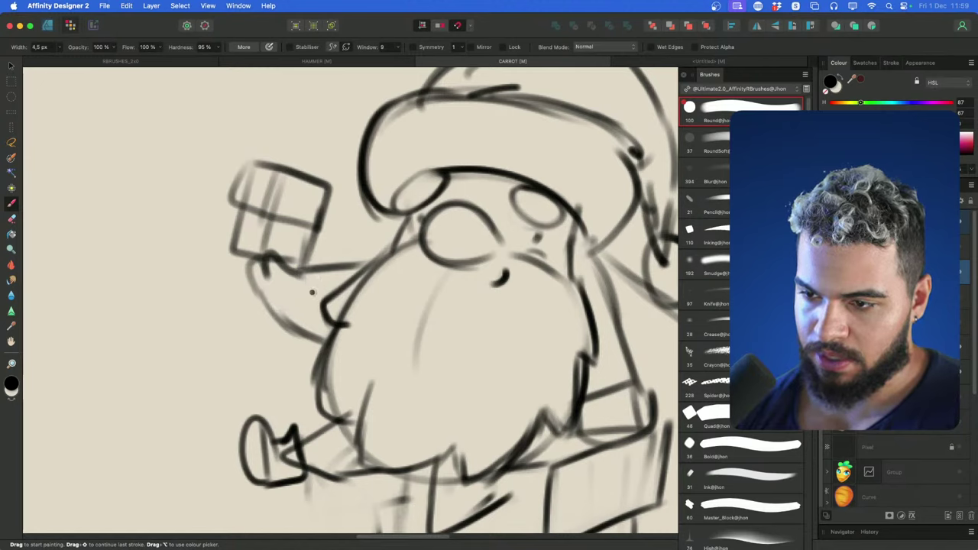
{"action": "key", "text": "super+z"}
Redraw the raised hand's fingers and the small held gift, with a lid and a two-loop bow
{"action": "left_click_drag", "start_coordinate": [272, 259], "coordinate": [289, 268]}
{"action": "mouse_move", "coordinate": [231, 200]}
{"action": "left_mouse_down"}
{"action": "mouse_move", "coordinate": [334, 230]}
{"action": "mouse_move", "coordinate": [320, 230]}
{"action": "mouse_move", "coordinate": [242, 168]}
{"action": "mouse_move", "coordinate": [284, 171]}
{"action": "left_mouse_up"}
{"action": "key", "text": "super+z"}
{"action": "key", "text": "super+z"}
{"action": "mouse_move", "coordinate": [232, 205]}
{"action": "left_mouse_down"}
{"action": "mouse_move", "coordinate": [265, 115]}
{"action": "mouse_move", "coordinate": [288, 173]}
{"action": "left_mouse_up"}
{"action": "mouse_move", "coordinate": [289, 170]}
{"action": "left_mouse_down"}
{"action": "mouse_move", "coordinate": [264, 125]}
{"action": "mouse_move", "coordinate": [293, 175]}
{"action": "left_mouse_up"}
{"action": "key", "text": "super+z"}
{"action": "key", "text": "super+z"}
{"action": "key", "text": "super+z"}
Draw a boot at the end of the front leg and rework the leg's edge up to the beard
{"action": "key", "text": "z"}
{"action": "mouse_move", "coordinate": [399, 206]}
{"action": "left_mouse_down"}
{"action": "mouse_move", "coordinate": [380, 207]}
{"action": "mouse_move", "coordinate": [419, 298]}
{"action": "mouse_move", "coordinate": [480, 374]}
{"action": "mouse_move", "coordinate": [502, 375]}
{"action": "left_mouse_up"}
{"action": "left_click_drag", "start_coordinate": [366, 406], "coordinate": [415, 352]}
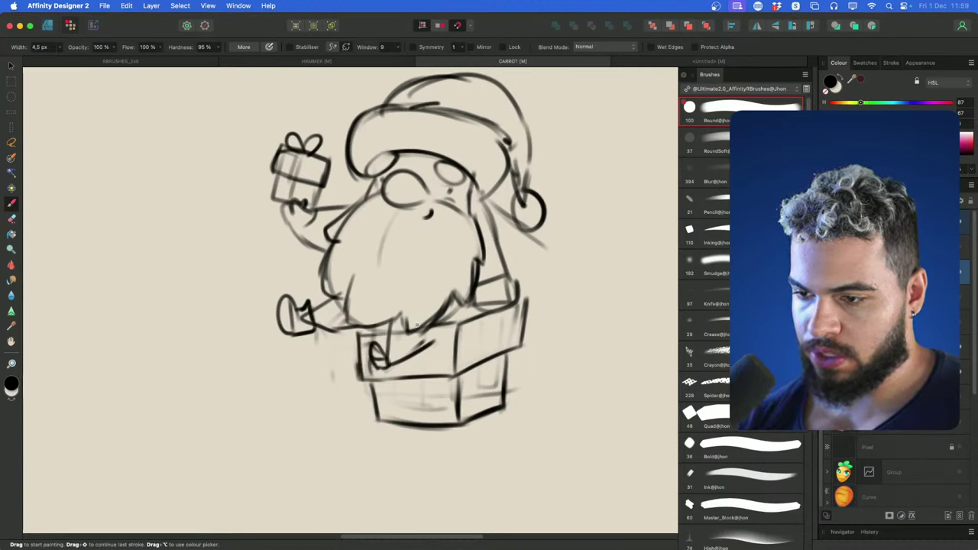
{"action": "key", "text": "e"}
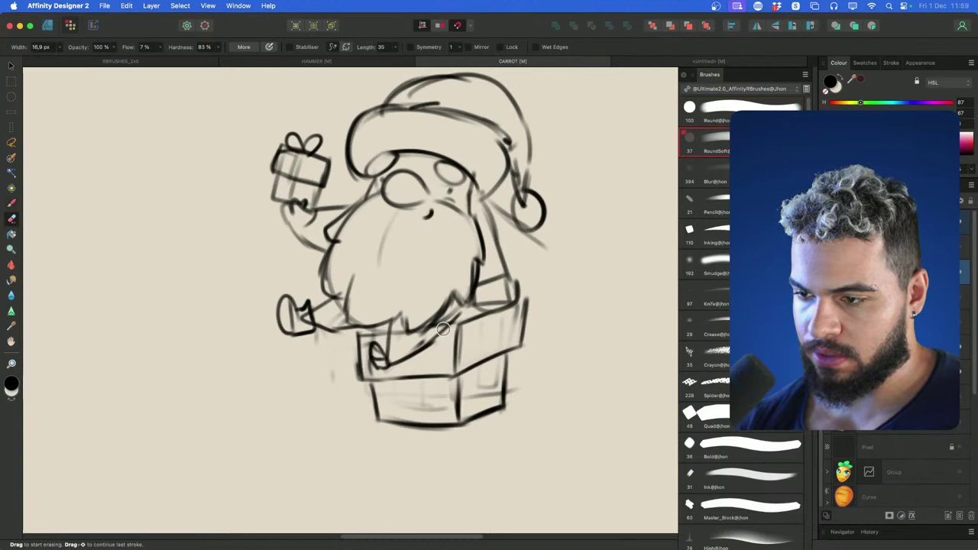
{"action": "key", "text": "b"}
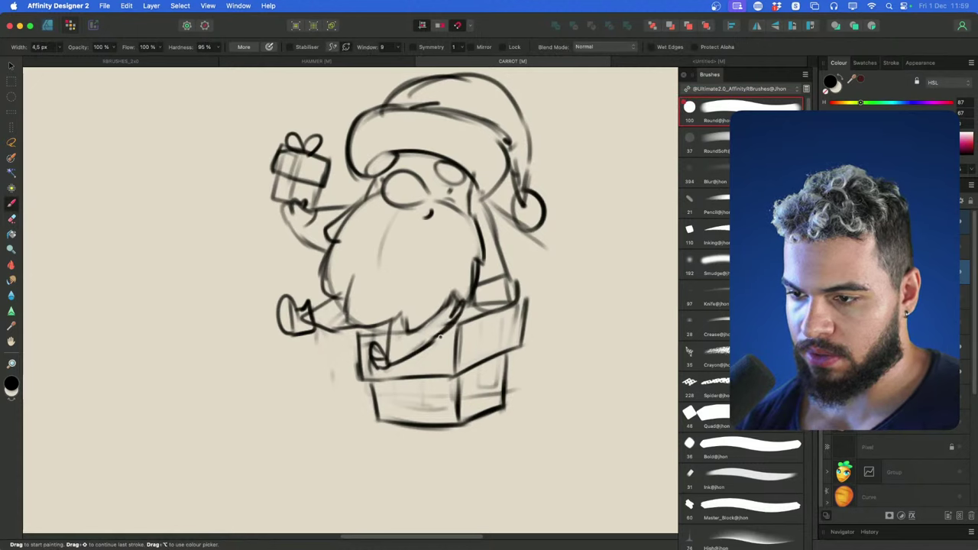
{"action": "left_click_drag", "start_coordinate": [440, 337], "coordinate": [417, 365]}
Clean up the overlapping lines where the left leg meets the beard and gift box
{"action": "key", "text": "e"}
{"action": "mouse_move", "coordinate": [329, 308]}
{"action": "left_mouse_down"}
{"action": "mouse_move", "coordinate": [332, 350]}
{"action": "mouse_move", "coordinate": [367, 347]}
{"action": "left_mouse_up"}
{"action": "key", "text": "b"}
{"action": "key", "text": "super+z"}
Fade the stray diagonal line running behind the hat's pom-pom
{"action": "key", "text": "z"}
{"action": "left_click_drag", "start_coordinate": [498, 286], "coordinate": [468, 287]}
{"action": "key", "text": "e"}
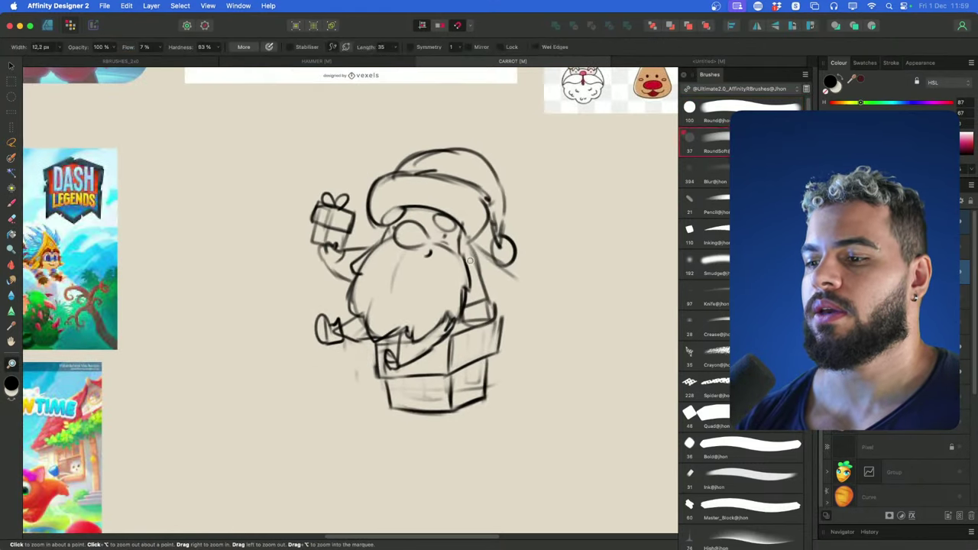
{"action": "key", "text": "b"}
{"action": "mouse_move", "coordinate": [482, 241]}
{"action": "left_mouse_down"}
{"action": "mouse_move", "coordinate": [483, 259]}
{"action": "mouse_move", "coordinate": [513, 264]}
{"action": "mouse_move", "coordinate": [479, 257]}
{"action": "mouse_move", "coordinate": [521, 284]}
{"action": "left_mouse_up"}
{"action": "key", "text": "z"}
{"action": "key", "text": "e"}
{"action": "key", "text": "]"}
{"action": "key", "text": "space"}
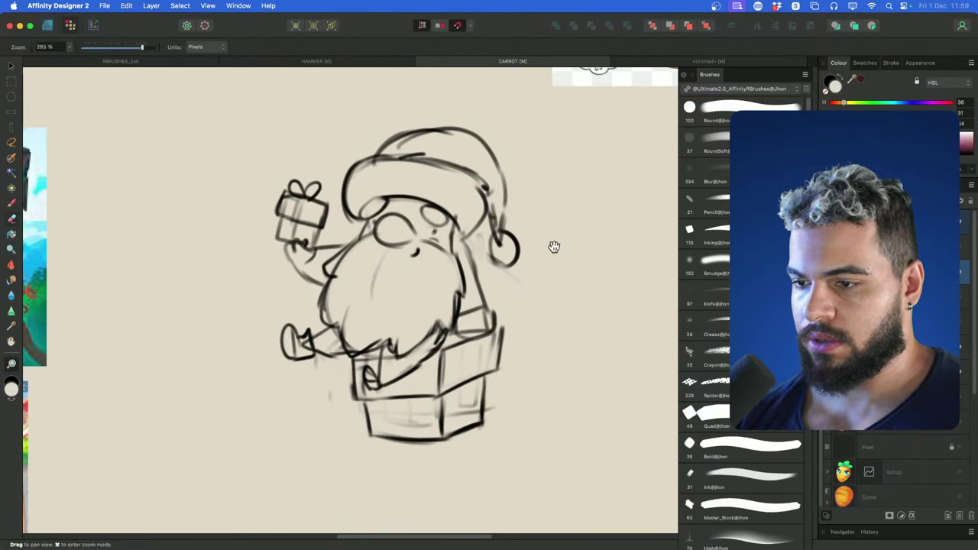
Show the rough composition sketch layer behind the Santa drawing
{"action": "left_click_drag", "start_coordinate": [555, 246], "coordinate": [508, 254]}
{"action": "key", "text": "z"}
{"action": "left_click_drag", "start_coordinate": [495, 254], "coordinate": [504, 255]}
{"action": "key", "text": "v"}
{"action": "left_click_drag", "start_coordinate": [345, 105], "coordinate": [359, 102]}
{"action": "key", "text": "z"}
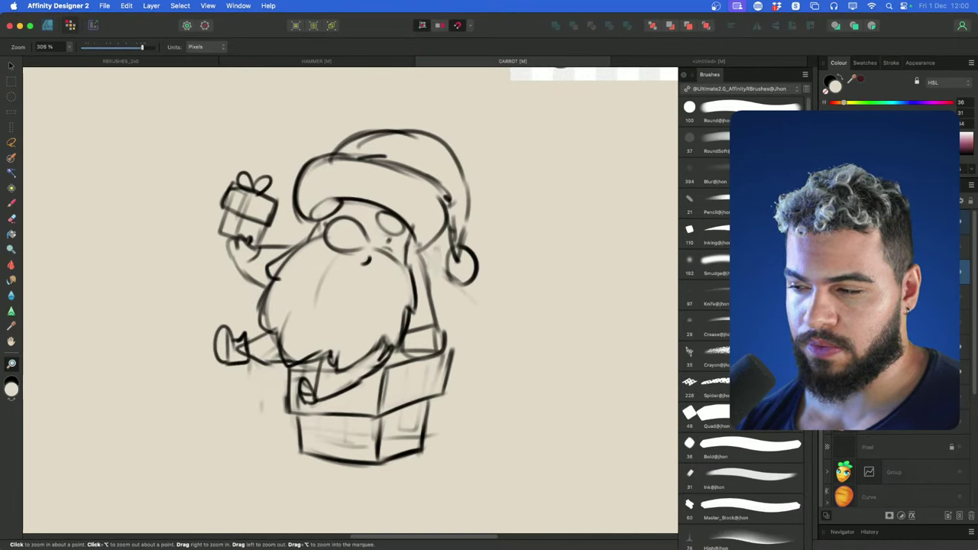
{"action": "left_click", "coordinate": [894, 296]}
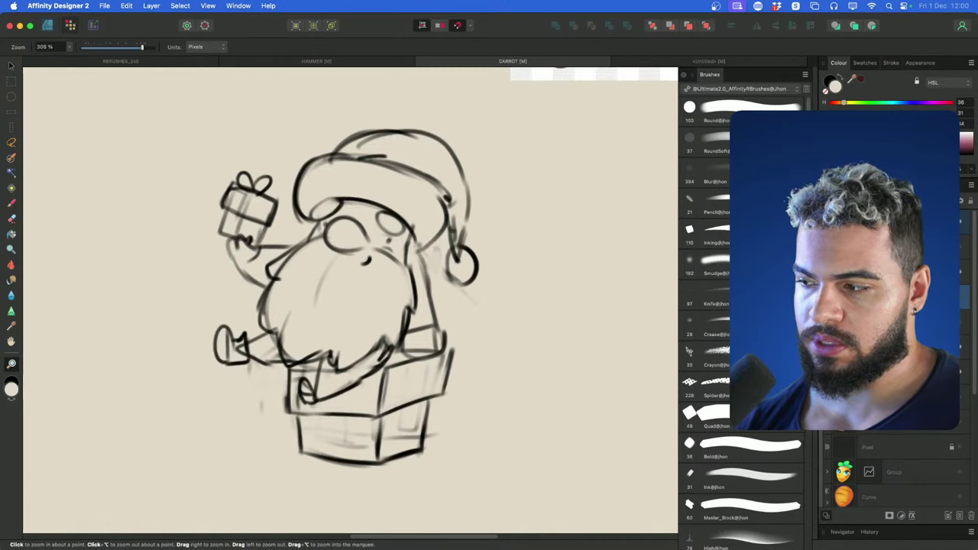
{"action": "left_click", "coordinate": [961, 301]}
{"action": "mouse_move", "coordinate": [543, 400]}
{"action": "left_mouse_down"}
{"action": "mouse_move", "coordinate": [486, 350]}
{"action": "mouse_move", "coordinate": [499, 380]}
{"action": "left_mouse_up"}
{"action": "key", "text": "v"}
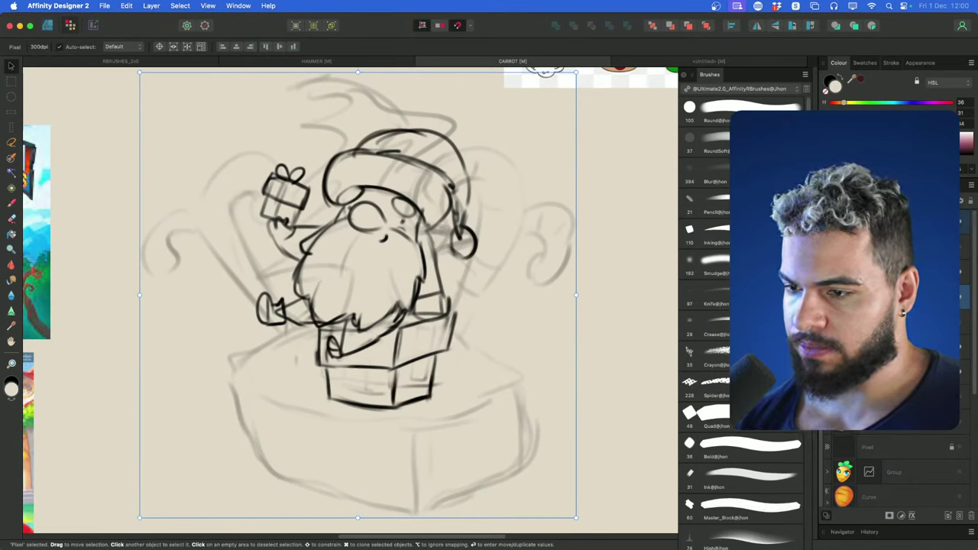
Lower the opacity of the rough composition sketch to a faint guide behind the Santa line art
{"action": "left_click", "coordinate": [894, 271]}
{"action": "left_click", "coordinate": [894, 296]}
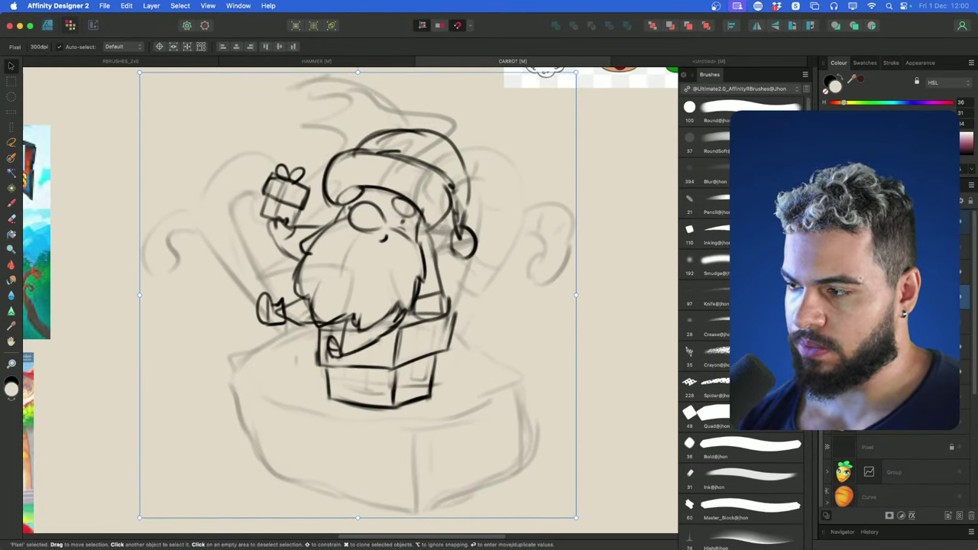
{"action": "key", "text": "0"}
{"action": "left_click_drag", "start_coordinate": [894, 216], "coordinate": [827, 216]}
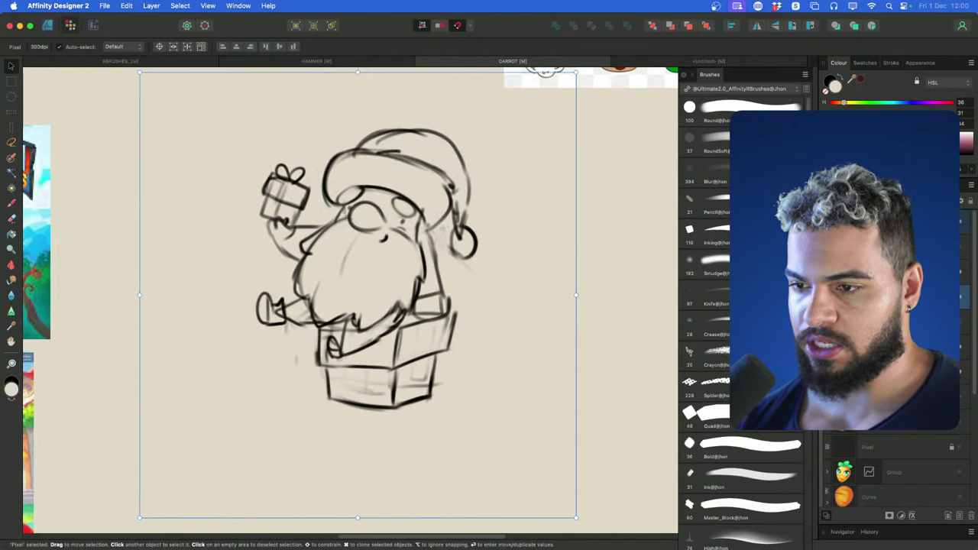
{"action": "left_click", "coordinate": [893, 271]}
{"action": "left_click", "coordinate": [894, 297]}
{"action": "key", "text": "z"}
{"action": "mouse_move", "coordinate": [437, 407]}
{"action": "left_mouse_down"}
{"action": "mouse_move", "coordinate": [454, 413]}
{"action": "mouse_move", "coordinate": [445, 416]}
{"action": "left_mouse_up"}
{"action": "left_click_drag", "start_coordinate": [453, 423], "coordinate": [486, 417]}
{"action": "key", "text": "b"}
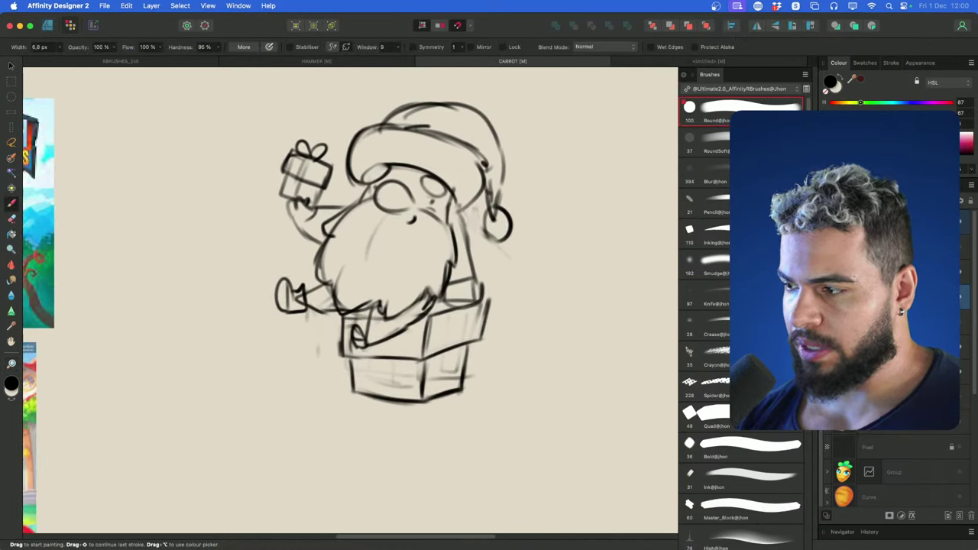
{"action": "key", "text": "super+shift+z"}
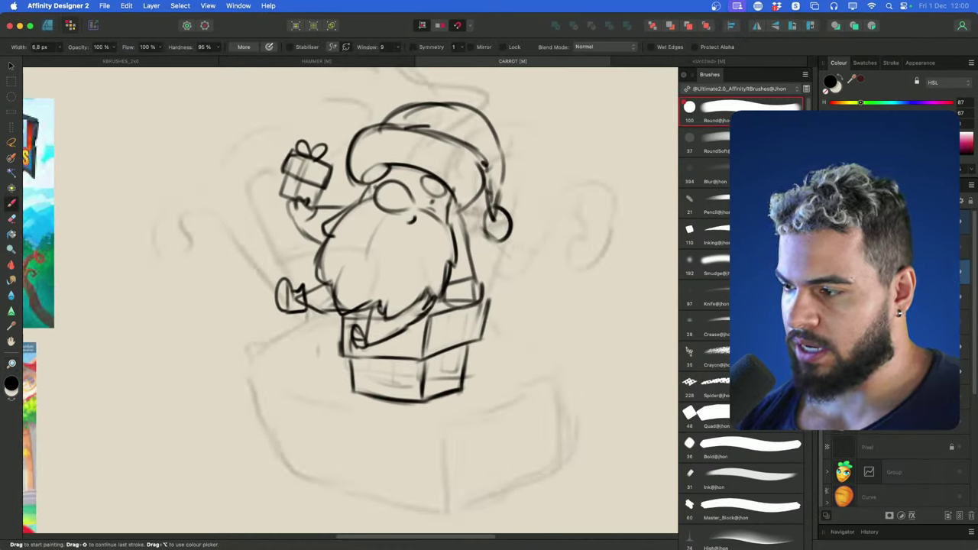
Add a new pixel layer and choose a mid grey as the painting colour
{"action": "key", "text": "super+shift+n"}
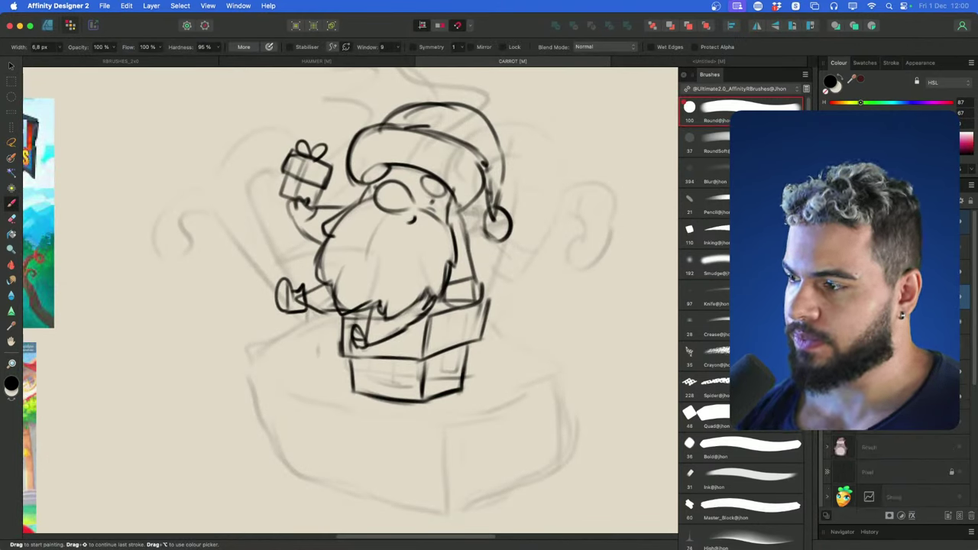
{"action": "left_click", "coordinate": [875, 124]}
{"action": "left_click", "coordinate": [895, 102]}
{"action": "left_click", "coordinate": [834, 113]}
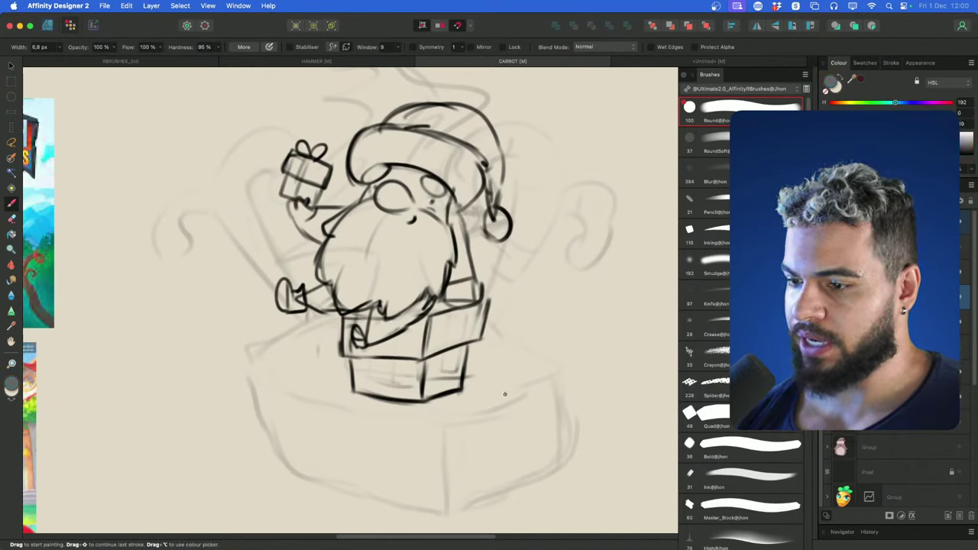
{"action": "key", "text": "super+z"}
Block in the platform's top surface under the gift box in mid grey with a round brush about 30 px wide
{"action": "key", "text": "bracketright"}
{"action": "key", "text": "bracketright"}
{"action": "key", "text": "bracketright"}
{"action": "key", "text": "bracketright"}
{"action": "key", "text": "bracketright"}
{"action": "key", "text": "bracketright"}
{"action": "key", "text": "bracketright"}
{"action": "key", "text": "bracketright"}
{"action": "key", "text": "bracketright"}
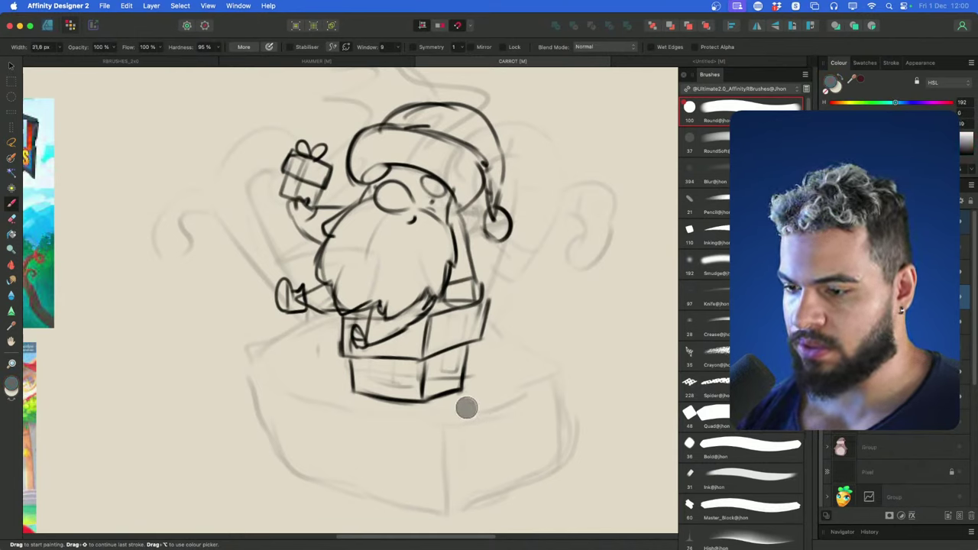
{"action": "mouse_move", "coordinate": [470, 405]}
{"action": "left_mouse_down"}
{"action": "mouse_move", "coordinate": [410, 422]}
{"action": "mouse_move", "coordinate": [474, 406]}
{"action": "mouse_move", "coordinate": [392, 409]}
{"action": "mouse_move", "coordinate": [330, 377]}
{"action": "mouse_move", "coordinate": [306, 406]}
{"action": "mouse_move", "coordinate": [488, 383]}
{"action": "mouse_move", "coordinate": [501, 400]}
{"action": "left_mouse_up"}
{"action": "key", "text": "super+z"}
{"action": "key", "text": "bracketleft"}
{"action": "mouse_move", "coordinate": [349, 385]}
{"action": "left_mouse_down"}
{"action": "mouse_move", "coordinate": [289, 350]}
{"action": "mouse_move", "coordinate": [273, 389]}
{"action": "mouse_move", "coordinate": [295, 412]}
{"action": "mouse_move", "coordinate": [485, 368]}
{"action": "mouse_move", "coordinate": [465, 355]}
{"action": "mouse_move", "coordinate": [520, 393]}
{"action": "mouse_move", "coordinate": [517, 411]}
{"action": "mouse_move", "coordinate": [350, 430]}
{"action": "mouse_move", "coordinate": [480, 350]}
{"action": "mouse_move", "coordinate": [524, 395]}
{"action": "mouse_move", "coordinate": [521, 409]}
{"action": "left_mouse_up"}
{"action": "key", "text": "space"}
{"action": "left_click_drag", "start_coordinate": [521, 409], "coordinate": [527, 357]}
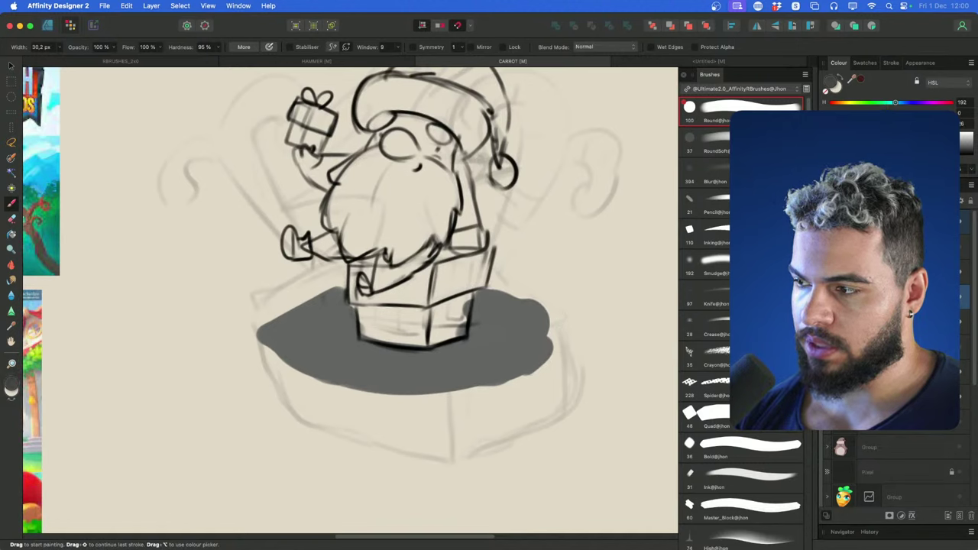
{"action": "key", "text": "l"}
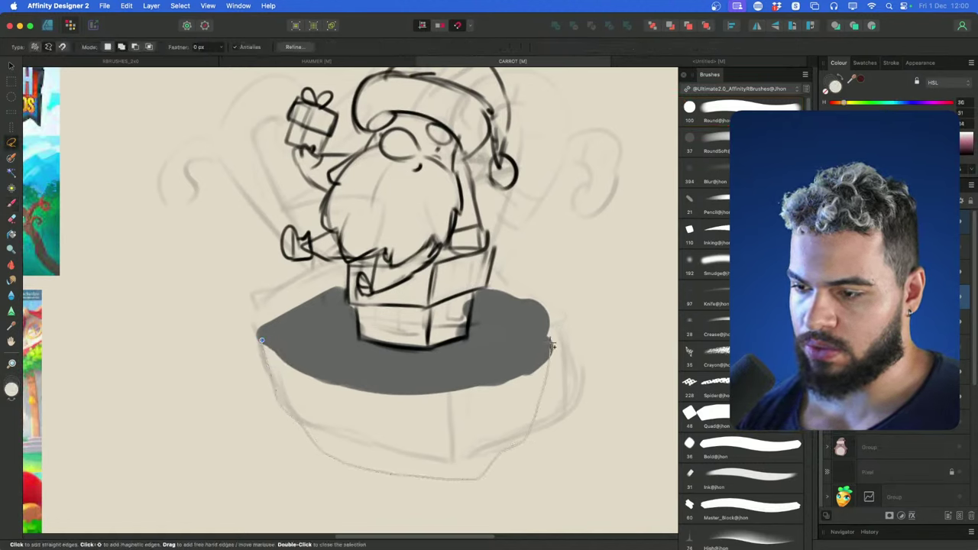
{"action": "left_click_drag", "start_coordinate": [327, 375], "coordinate": [263, 342]}
{"action": "key", "text": "super+d"}
{"action": "key", "text": "b"}
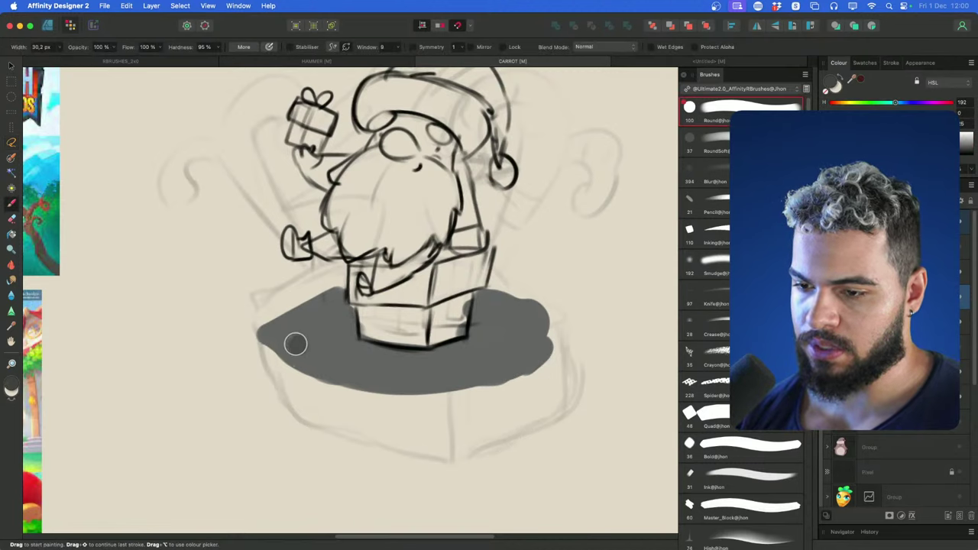
{"action": "key", "text": "super+z"}
{"action": "key", "text": "super+z"}
{"action": "key", "text": "super+z"}
{"action": "key", "text": "z"}
{"action": "key", "text": "super+shift+z"}
{"action": "key", "text": "super+shift+z"}
{"action": "key", "text": "super+shift+z"}
{"action": "key", "text": "super+shift+z"}
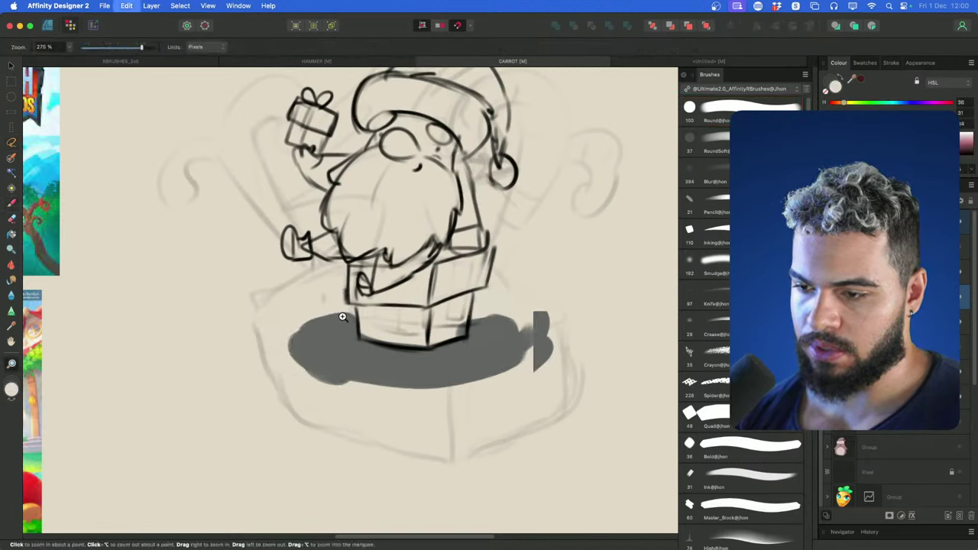
Outline the platform's front side with a freehand selection and fill it with darker grey
{"action": "key", "text": "l"}
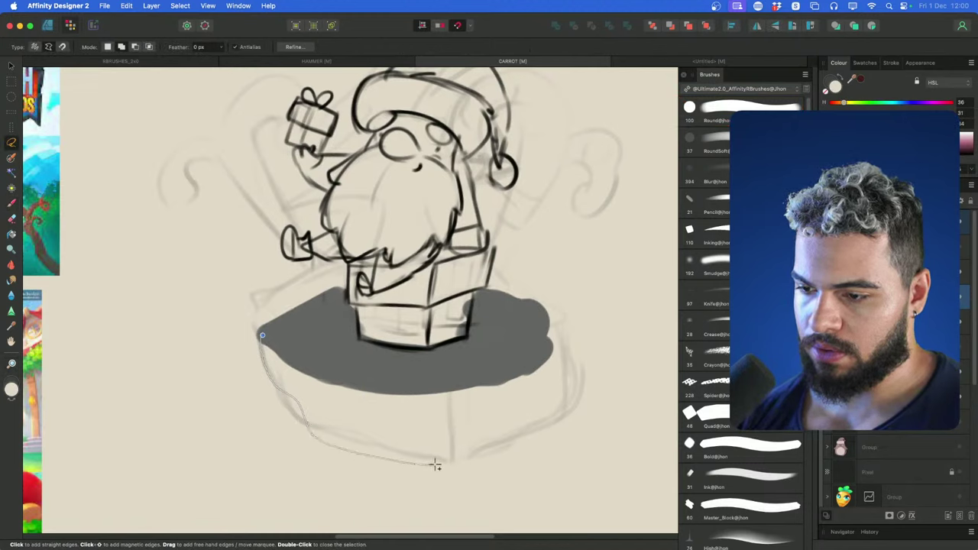
{"action": "left_click_drag", "start_coordinate": [419, 388], "coordinate": [262, 335]}
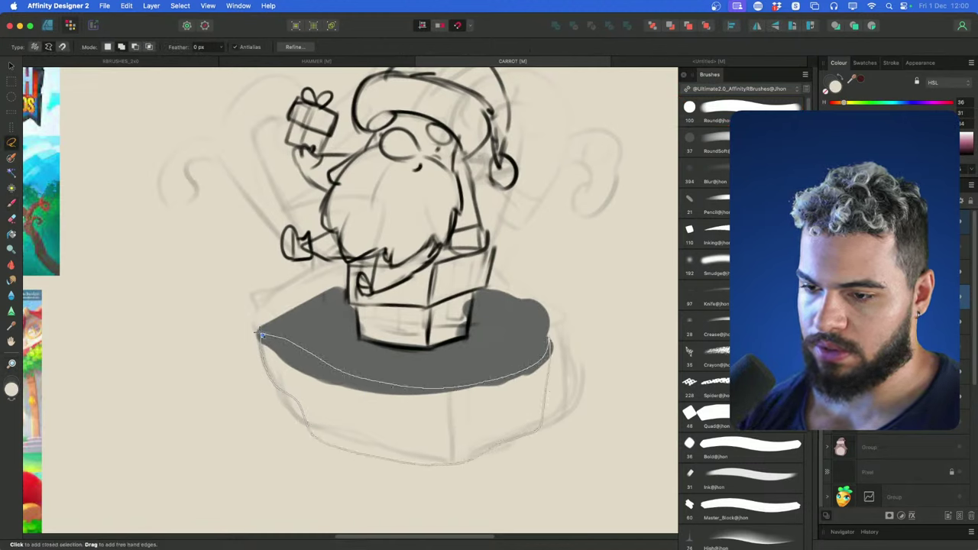
{"action": "key", "text": "super+d"}
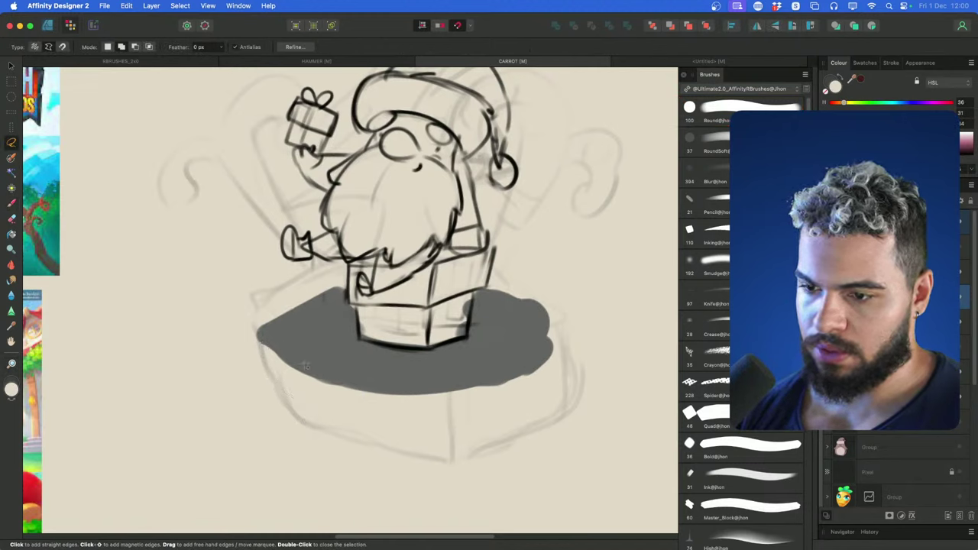
{"action": "key", "text": "b"}
{"action": "mouse_move", "coordinate": [268, 349]}
{"action": "left_mouse_down"}
{"action": "mouse_move", "coordinate": [299, 376]}
{"action": "mouse_move", "coordinate": [269, 356]}
{"action": "left_mouse_up"}
{"action": "key", "text": "super+z"}
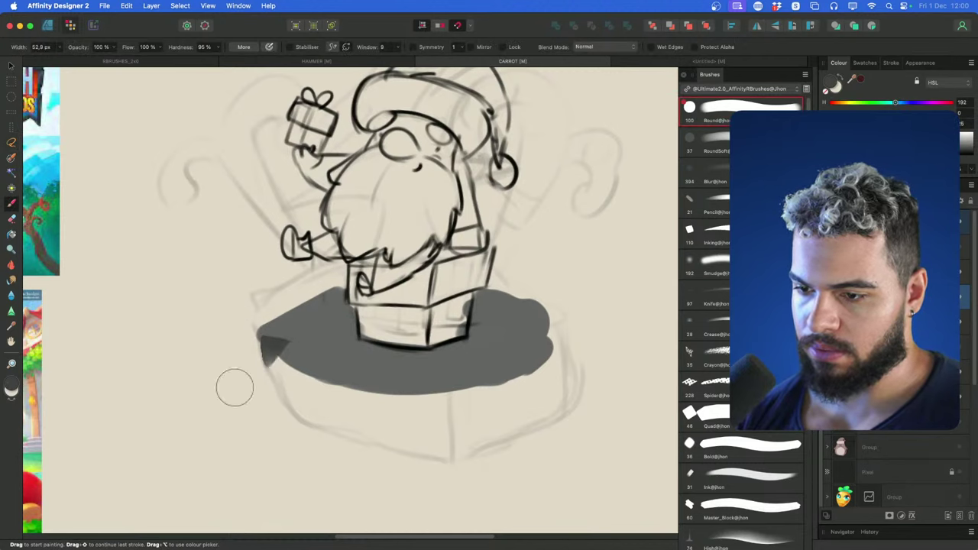
{"action": "mouse_move", "coordinate": [235, 388]}
{"action": "left_mouse_down"}
{"action": "mouse_move", "coordinate": [414, 333]}
{"action": "mouse_move", "coordinate": [438, 351]}
{"action": "mouse_move", "coordinate": [437, 452]}
{"action": "mouse_move", "coordinate": [481, 496]}
{"action": "mouse_move", "coordinate": [525, 447]}
{"action": "left_mouse_up"}
{"action": "key", "text": "x"}
{"action": "left_click_drag", "start_coordinate": [528, 371], "coordinate": [463, 410]}
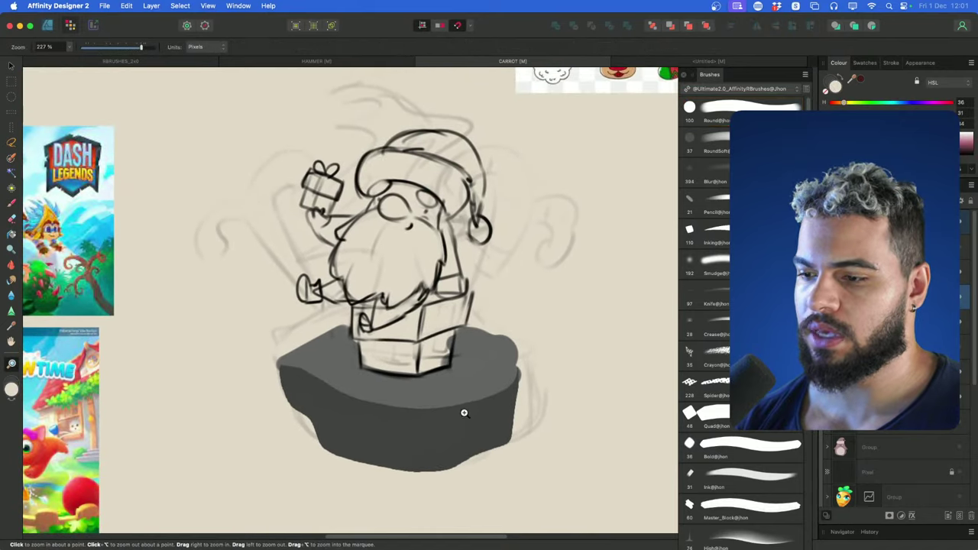
Paint a thick grey candy cane rising from the platform on Santa's right-hand side of the canvas, with its hook curving outward
{"action": "left_click_drag", "start_coordinate": [480, 347], "coordinate": [534, 331]}
{"action": "mouse_move", "coordinate": [530, 293]}
{"action": "left_mouse_down"}
{"action": "mouse_move", "coordinate": [525, 332]}
{"action": "mouse_move", "coordinate": [511, 347]}
{"action": "left_mouse_up"}
{"action": "key", "text": "b"}
{"action": "left_click_drag", "start_coordinate": [458, 366], "coordinate": [489, 295]}
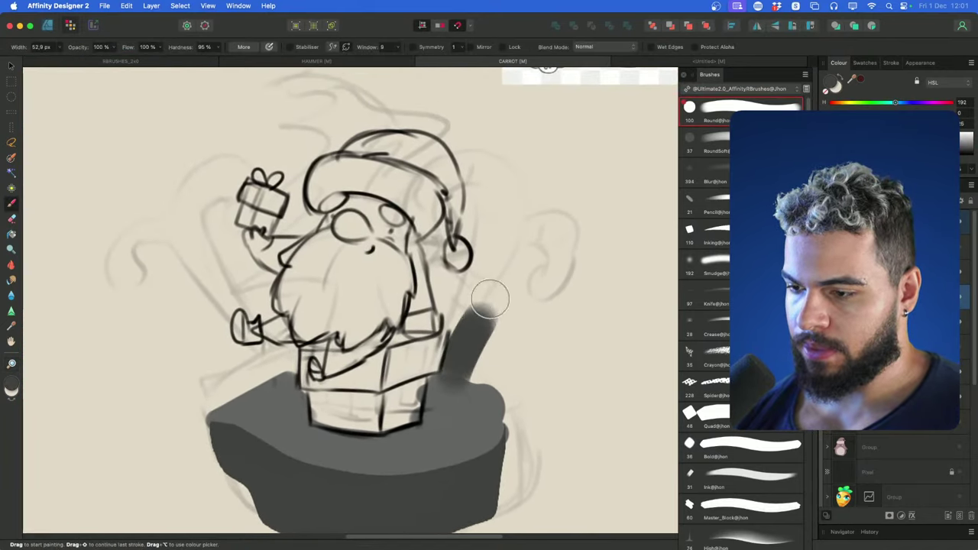
{"action": "key", "text": "super+z"}
{"action": "key", "text": "super+z"}
{"action": "mouse_move", "coordinate": [457, 363]}
{"action": "left_mouse_down"}
{"action": "mouse_move", "coordinate": [502, 289]}
{"action": "mouse_move", "coordinate": [472, 358]}
{"action": "mouse_move", "coordinate": [513, 263]}
{"action": "mouse_move", "coordinate": [462, 375]}
{"action": "mouse_move", "coordinate": [513, 237]}
{"action": "left_mouse_up"}
{"action": "key", "text": "["}
{"action": "key", "text": "super+z"}
{"action": "key", "text": "super+z"}
{"action": "mouse_move", "coordinate": [460, 380]}
{"action": "left_mouse_down"}
{"action": "mouse_move", "coordinate": [510, 258]}
{"action": "mouse_move", "coordinate": [499, 201]}
{"action": "mouse_move", "coordinate": [494, 292]}
{"action": "mouse_move", "coordinate": [550, 229]}
{"action": "mouse_move", "coordinate": [565, 233]}
{"action": "left_mouse_up"}
{"action": "key", "text": "super+z"}
{"action": "key", "text": "super+z"}
{"action": "key", "text": "]"}
{"action": "left_click_drag", "start_coordinate": [526, 266], "coordinate": [557, 307]}
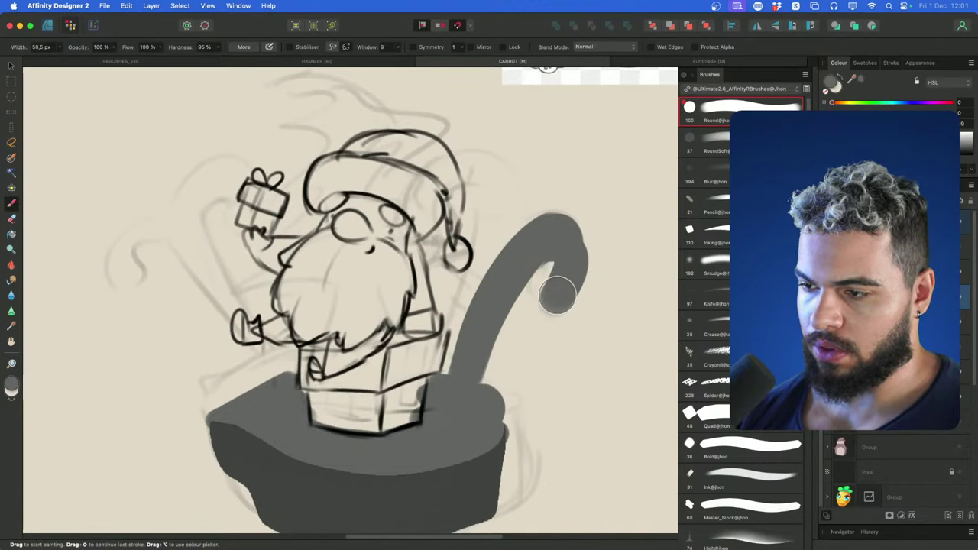
{"action": "mouse_move", "coordinate": [555, 245]}
{"action": "left_mouse_down"}
{"action": "mouse_move", "coordinate": [553, 280]}
{"action": "mouse_move", "coordinate": [583, 249]}
{"action": "mouse_move", "coordinate": [566, 229]}
{"action": "mouse_move", "coordinate": [583, 251]}
{"action": "mouse_move", "coordinate": [570, 297]}
{"action": "mouse_move", "coordinate": [588, 308]}
{"action": "left_mouse_up"}
{"action": "key", "text": "super+z"}
Paint a matching grey candy cane with an outward hook on the platform's left side and trim the hook's edge
{"action": "key", "text": "]"}
{"action": "mouse_move", "coordinate": [307, 417]}
{"action": "left_mouse_down"}
{"action": "mouse_move", "coordinate": [198, 303]}
{"action": "mouse_move", "coordinate": [283, 335]}
{"action": "mouse_move", "coordinate": [196, 296]}
{"action": "left_mouse_up"}
{"action": "key", "text": "super+z"}
{"action": "key", "text": "super+z"}
{"action": "key", "text": "super+z"}
{"action": "mouse_move", "coordinate": [311, 399]}
{"action": "left_mouse_down"}
{"action": "mouse_move", "coordinate": [179, 281]}
{"action": "mouse_move", "coordinate": [187, 218]}
{"action": "mouse_move", "coordinate": [184, 303]}
{"action": "mouse_move", "coordinate": [206, 239]}
{"action": "left_mouse_up"}
{"action": "key", "text": "e"}
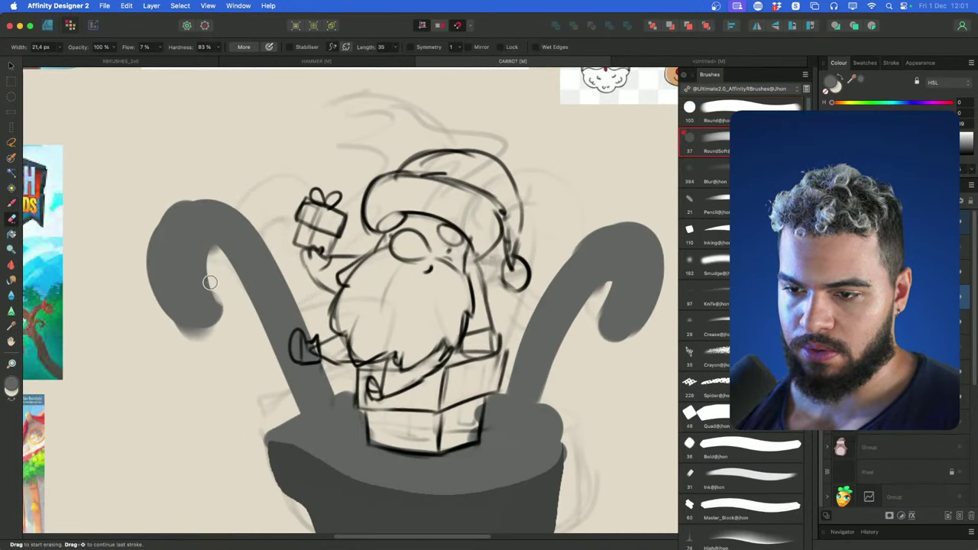
{"action": "scroll", "coordinate": [428, 351], "scroll_direction": "down", "scroll_amount": 3}
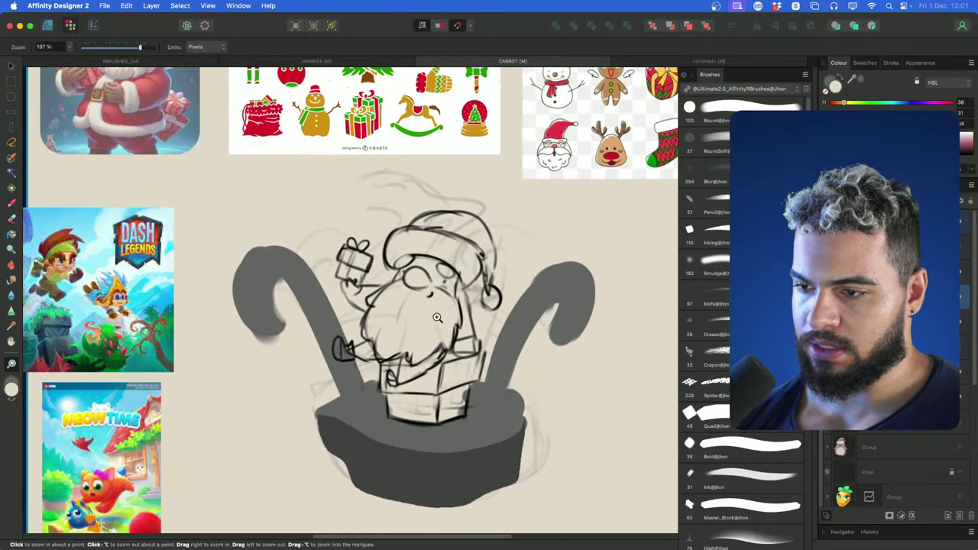
Add a new pixel layer and place it beneath the Santa line art
{"action": "key", "text": "b"}
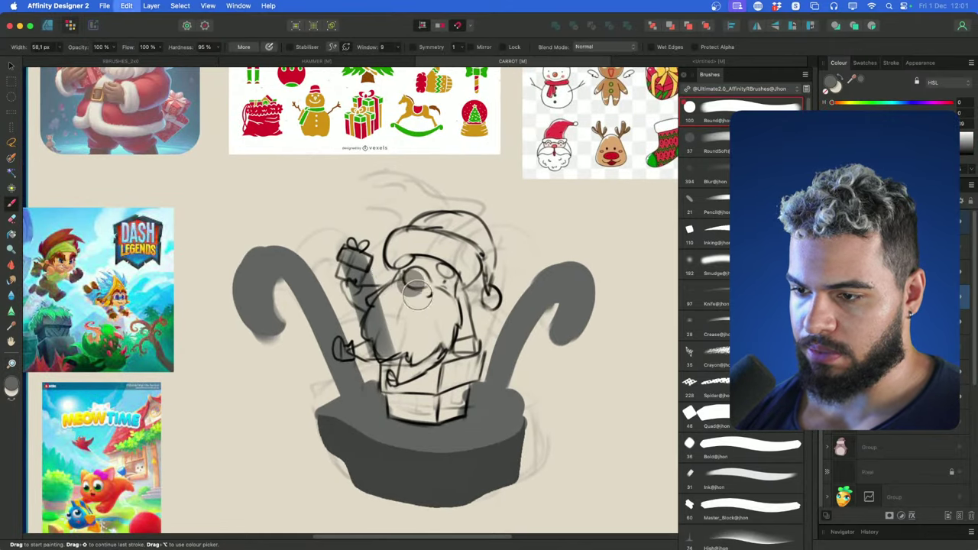
{"action": "key", "text": "z"}
{"action": "left_click_drag", "start_coordinate": [458, 347], "coordinate": [599, 337]}
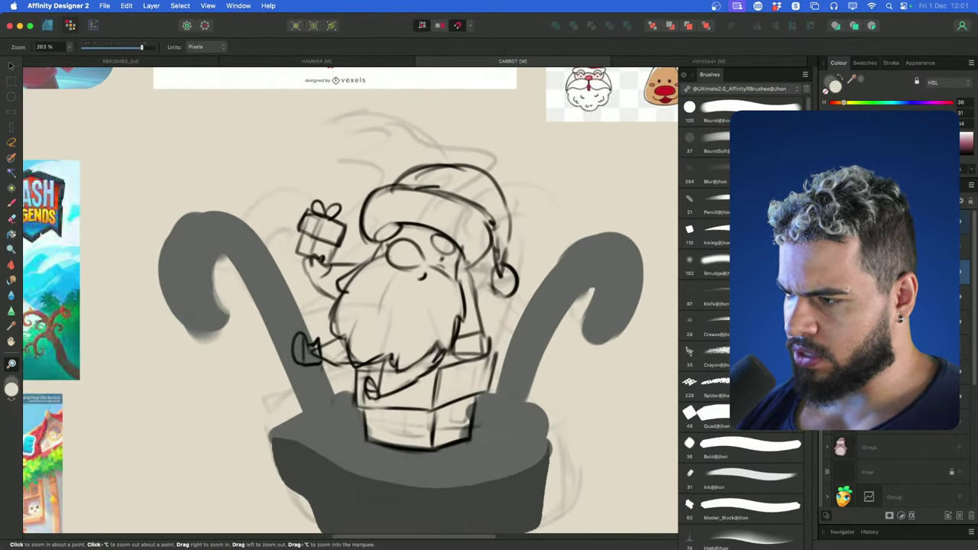
{"action": "key", "text": "super+shift+n"}
{"action": "key", "text": "super+["}
{"action": "mouse_move", "coordinate": [423, 382]}
{"action": "left_mouse_down"}
{"action": "mouse_move", "coordinate": [461, 375]}
{"action": "mouse_move", "coordinate": [423, 327]}
{"action": "left_mouse_up"}
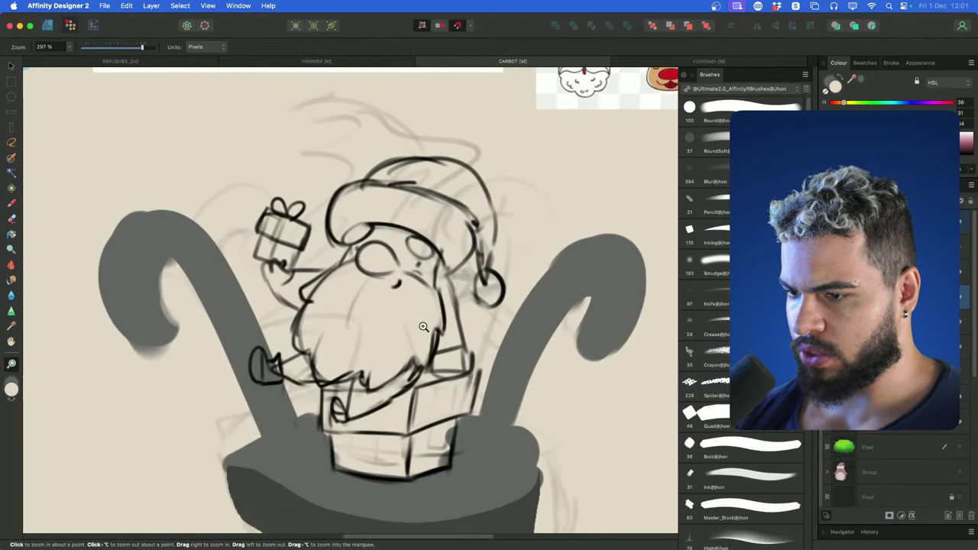
{"action": "key", "text": "b"}
Choose white and fill Santa's hat and its fur brim beneath the outlines
{"action": "left_click_drag", "start_coordinate": [948, 124], "coordinate": [954, 124]}
{"action": "mouse_move", "coordinate": [428, 251]}
{"action": "left_mouse_down"}
{"action": "mouse_move", "coordinate": [440, 213]}
{"action": "mouse_move", "coordinate": [427, 204]}
{"action": "mouse_move", "coordinate": [474, 219]}
{"action": "mouse_move", "coordinate": [461, 242]}
{"action": "mouse_move", "coordinate": [467, 213]}
{"action": "mouse_move", "coordinate": [476, 218]}
{"action": "mouse_move", "coordinate": [483, 260]}
{"action": "mouse_move", "coordinate": [483, 203]}
{"action": "mouse_move", "coordinate": [474, 221]}
{"action": "mouse_move", "coordinate": [429, 221]}
{"action": "mouse_move", "coordinate": [367, 206]}
{"action": "mouse_move", "coordinate": [352, 218]}
{"action": "mouse_move", "coordinate": [358, 199]}
{"action": "mouse_move", "coordinate": [461, 197]}
{"action": "left_mouse_up"}
{"action": "key", "text": "["}
{"action": "key", "text": "["}
{"action": "key", "text": "]"}
{"action": "key", "text": "]"}
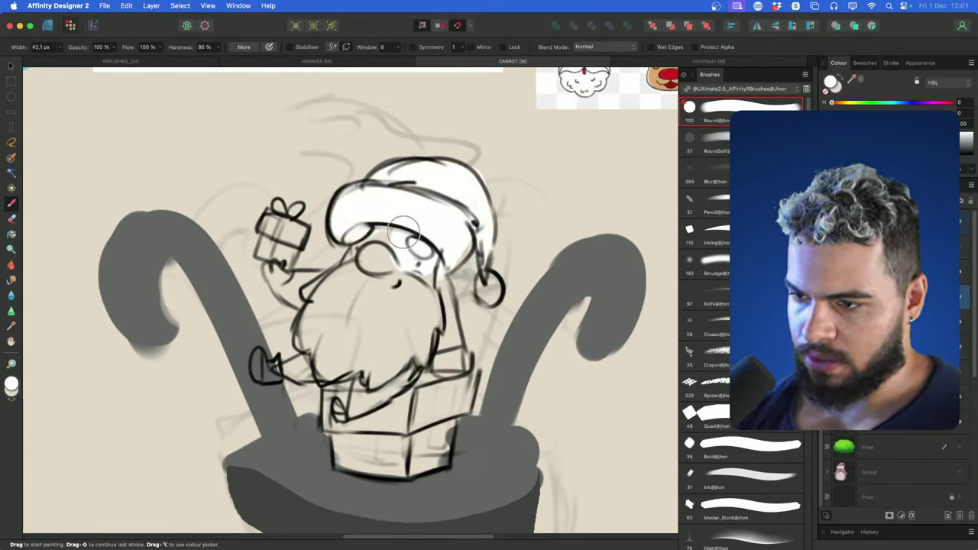
Fill Santa's face, beard, arms and boots, the held gift, the pom-pom and the large gift box with white
{"action": "mouse_move", "coordinate": [404, 229]}
{"action": "left_mouse_down"}
{"action": "mouse_move", "coordinate": [351, 325]}
{"action": "mouse_move", "coordinate": [335, 310]}
{"action": "mouse_move", "coordinate": [297, 363]}
{"action": "mouse_move", "coordinate": [259, 369]}
{"action": "mouse_move", "coordinate": [293, 359]}
{"action": "mouse_move", "coordinate": [334, 288]}
{"action": "mouse_move", "coordinate": [309, 297]}
{"action": "mouse_move", "coordinate": [305, 288]}
{"action": "mouse_move", "coordinate": [324, 282]}
{"action": "mouse_move", "coordinate": [278, 233]}
{"action": "left_mouse_up"}
{"action": "key", "text": "bracketleft"}
{"action": "mouse_move", "coordinate": [387, 272]}
{"action": "left_mouse_down"}
{"action": "mouse_move", "coordinate": [333, 340]}
{"action": "mouse_move", "coordinate": [355, 356]}
{"action": "mouse_move", "coordinate": [319, 372]}
{"action": "mouse_move", "coordinate": [350, 348]}
{"action": "mouse_move", "coordinate": [397, 276]}
{"action": "mouse_move", "coordinate": [433, 259]}
{"action": "mouse_move", "coordinate": [382, 375]}
{"action": "mouse_move", "coordinate": [368, 353]}
{"action": "mouse_move", "coordinate": [352, 404]}
{"action": "mouse_move", "coordinate": [334, 411]}
{"action": "mouse_move", "coordinate": [334, 428]}
{"action": "mouse_move", "coordinate": [358, 455]}
{"action": "mouse_move", "coordinate": [394, 458]}
{"action": "mouse_move", "coordinate": [395, 417]}
{"action": "mouse_move", "coordinate": [367, 381]}
{"action": "mouse_move", "coordinate": [403, 468]}
{"action": "mouse_move", "coordinate": [430, 459]}
{"action": "mouse_move", "coordinate": [430, 379]}
{"action": "mouse_move", "coordinate": [406, 362]}
{"action": "mouse_move", "coordinate": [370, 373]}
{"action": "mouse_move", "coordinate": [417, 365]}
{"action": "mouse_move", "coordinate": [430, 383]}
{"action": "mouse_move", "coordinate": [443, 369]}
{"action": "mouse_move", "coordinate": [451, 403]}
{"action": "mouse_move", "coordinate": [457, 389]}
{"action": "mouse_move", "coordinate": [465, 395]}
{"action": "mouse_move", "coordinate": [443, 334]}
{"action": "mouse_move", "coordinate": [436, 338]}
{"action": "mouse_move", "coordinate": [442, 292]}
{"action": "mouse_move", "coordinate": [489, 289]}
{"action": "left_mouse_up"}
{"action": "key", "text": "bracketright"}
{"action": "key", "text": "bracketleft"}
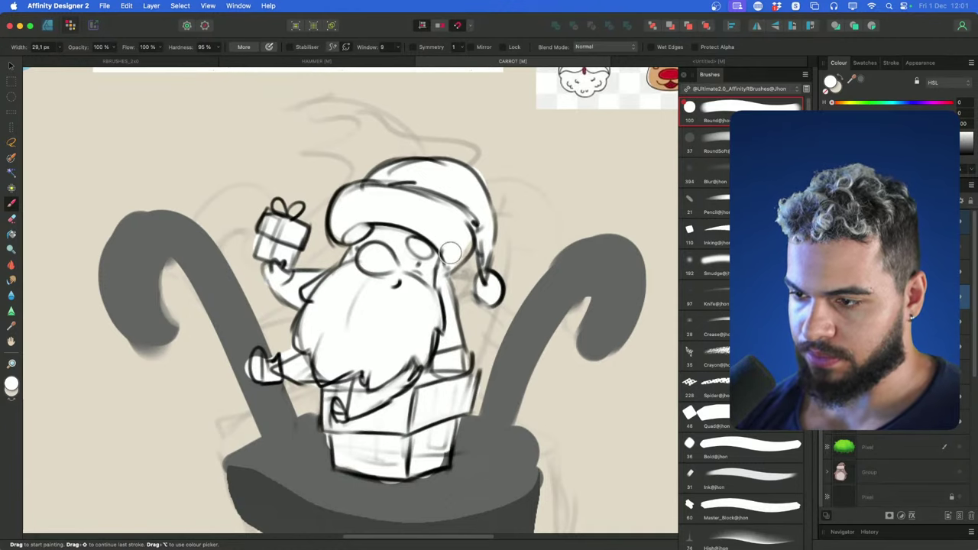
Sample the candy cane's grey and paint a jagged background mass rising behind Santa's hat and raised gift
{"action": "key", "text": "z"}
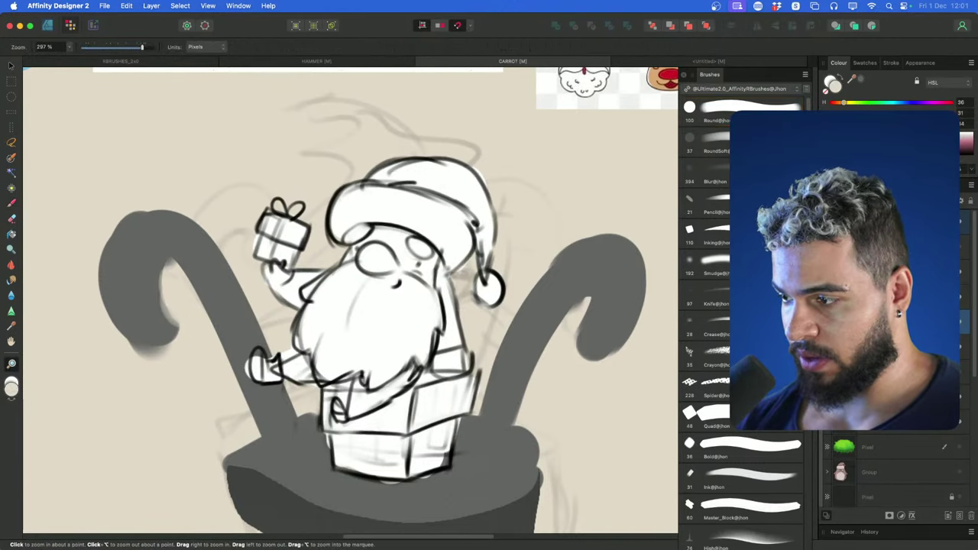
{"action": "left_click_drag", "start_coordinate": [546, 341], "coordinate": [521, 343]}
{"action": "key", "text": "b"}
{"action": "left_click", "coordinate": [522, 354], "text": "alt"}
{"action": "left_click_drag", "start_coordinate": [503, 305], "coordinate": [454, 318]}
{"action": "key", "text": "z"}
{"action": "key", "text": "b"}
{"action": "left_click_drag", "start_coordinate": [451, 306], "coordinate": [454, 283]}
{"action": "left_click_drag", "start_coordinate": [364, 193], "coordinate": [401, 222]}
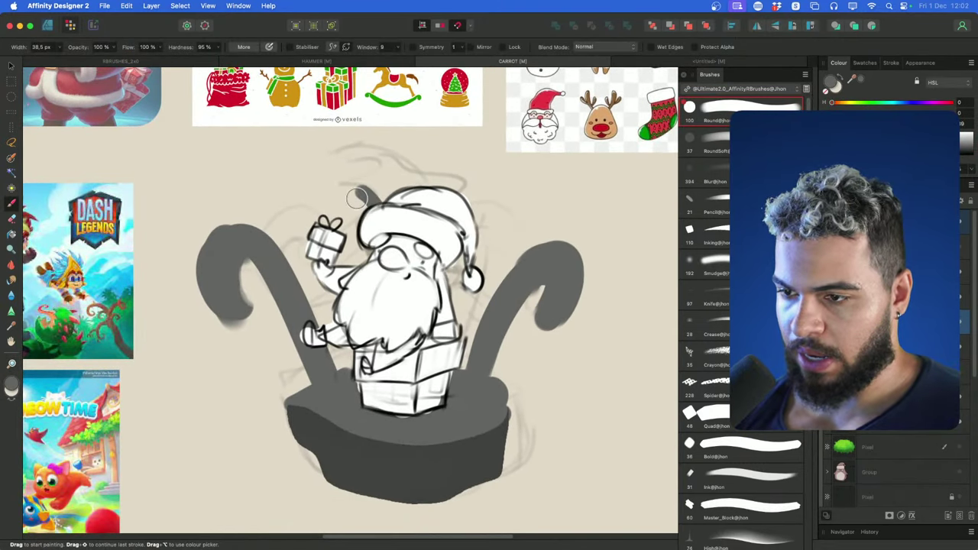
{"action": "mouse_move", "coordinate": [357, 198]}
{"action": "left_mouse_down"}
{"action": "mouse_move", "coordinate": [382, 191]}
{"action": "mouse_move", "coordinate": [359, 267]}
{"action": "mouse_move", "coordinate": [343, 244]}
{"action": "mouse_move", "coordinate": [344, 168]}
{"action": "mouse_move", "coordinate": [315, 162]}
{"action": "mouse_move", "coordinate": [393, 147]}
{"action": "left_mouse_up"}
{"action": "key", "text": "e"}
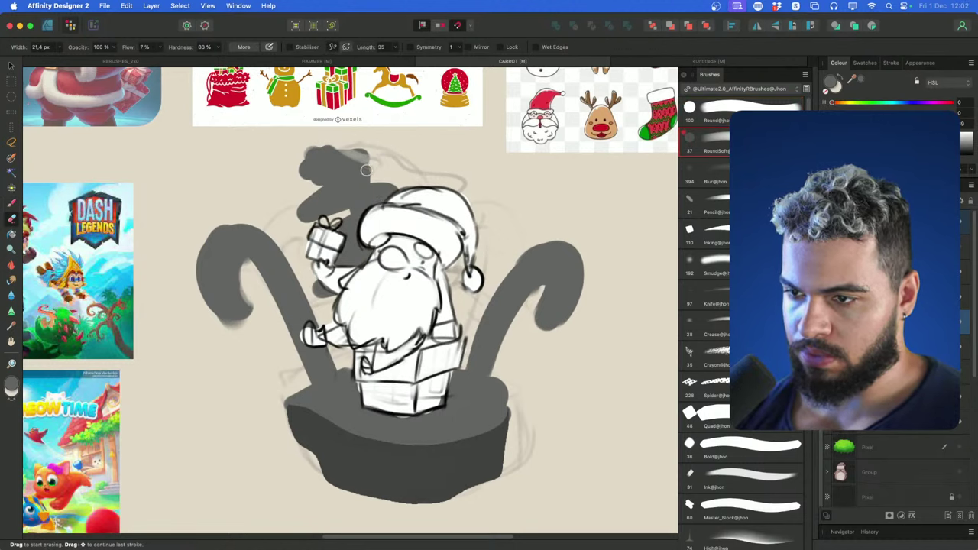
{"action": "key", "text": "b"}
{"action": "key", "text": "z"}
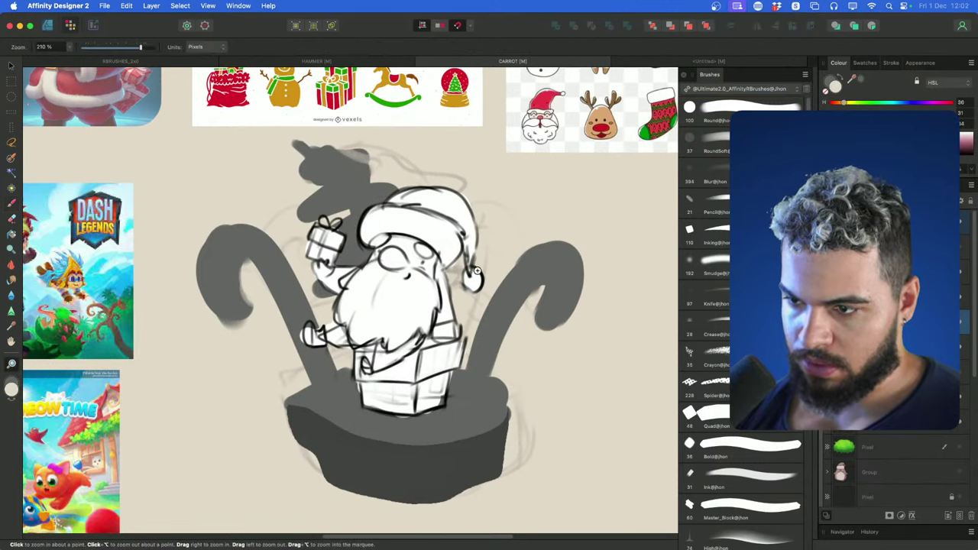
{"action": "left_click_drag", "start_coordinate": [523, 279], "coordinate": [515, 268]}
{"action": "left_click", "coordinate": [878, 247]}
{"action": "left_click", "coordinate": [879, 346], "text": "shift"}
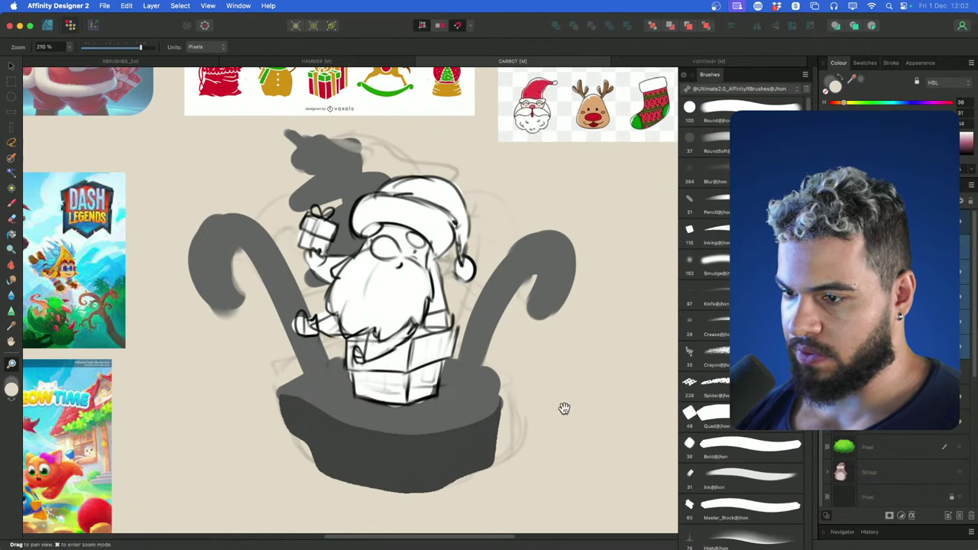
{"action": "left_click_drag", "start_coordinate": [563, 408], "coordinate": [563, 365]}
{"action": "key", "text": "v"}
{"action": "left_click_drag", "start_coordinate": [475, 316], "coordinate": [488, 346]}
{"action": "key", "text": "z"}
{"action": "left_click_drag", "start_coordinate": [488, 346], "coordinate": [456, 362]}
{"action": "left_click_drag", "start_coordinate": [510, 335], "coordinate": [476, 331]}
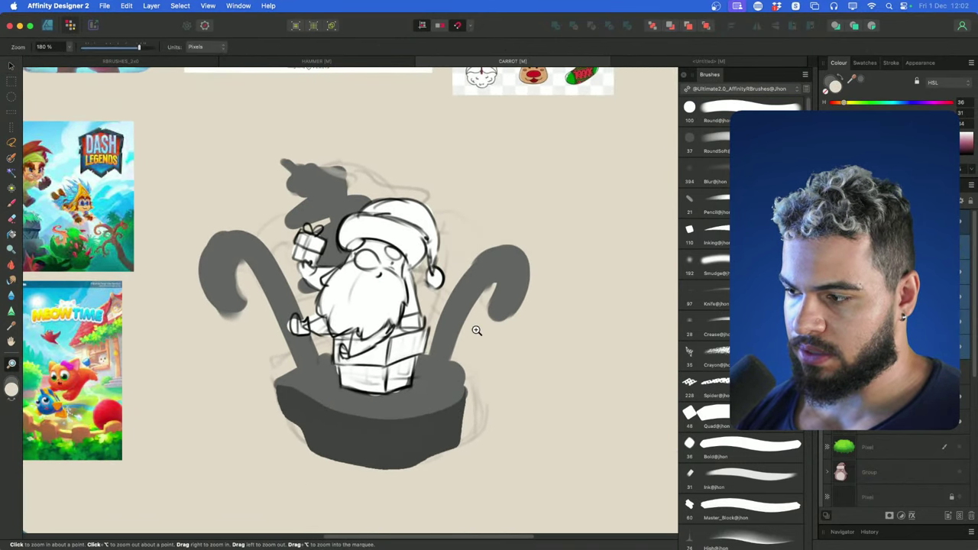
{"action": "key", "text": "v"}
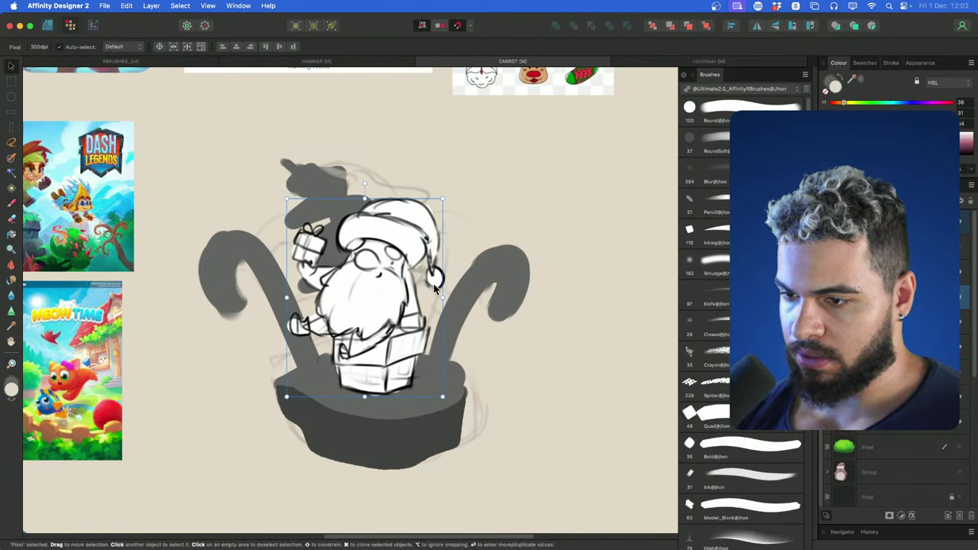
Fill the gaps in the jagged grey mass behind Santa to form a solid, scalloped tree silhouette
{"action": "key", "text": "b"}
{"action": "scroll", "coordinate": [470, 287], "scroll_direction": "up", "scroll_amount": 4}
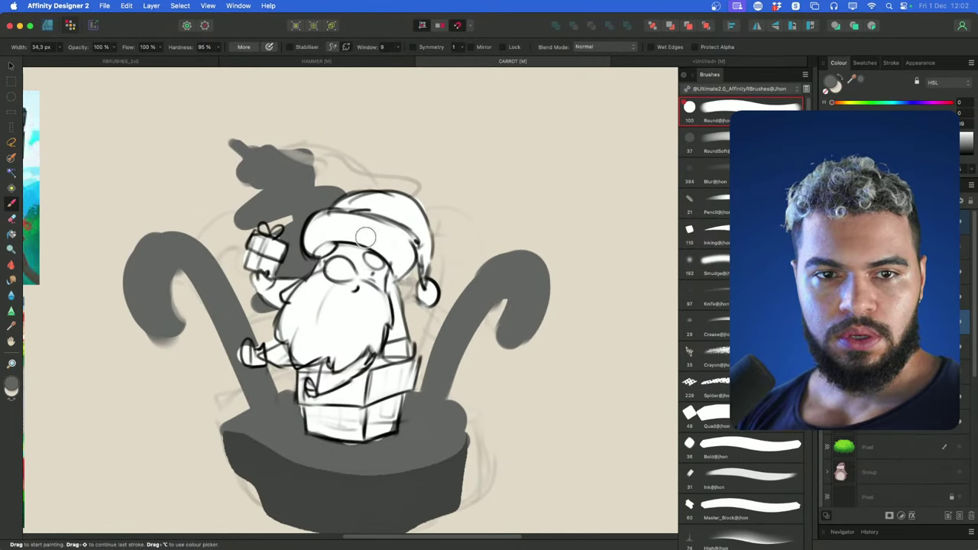
{"action": "mouse_move", "coordinate": [299, 223]}
{"action": "left_mouse_down"}
{"action": "mouse_move", "coordinate": [385, 241]}
{"action": "mouse_move", "coordinate": [327, 245]}
{"action": "mouse_move", "coordinate": [341, 254]}
{"action": "mouse_move", "coordinate": [370, 217]}
{"action": "mouse_move", "coordinate": [360, 195]}
{"action": "mouse_move", "coordinate": [315, 200]}
{"action": "mouse_move", "coordinate": [327, 168]}
{"action": "left_mouse_up"}
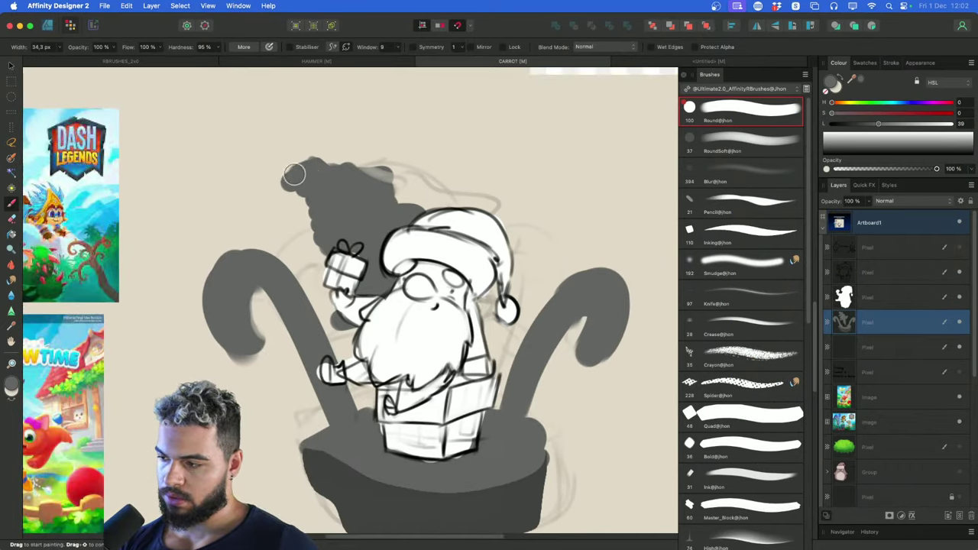
Trim the outer edges of the tree's crown with a large round eraser brush
{"action": "key", "text": "e"}
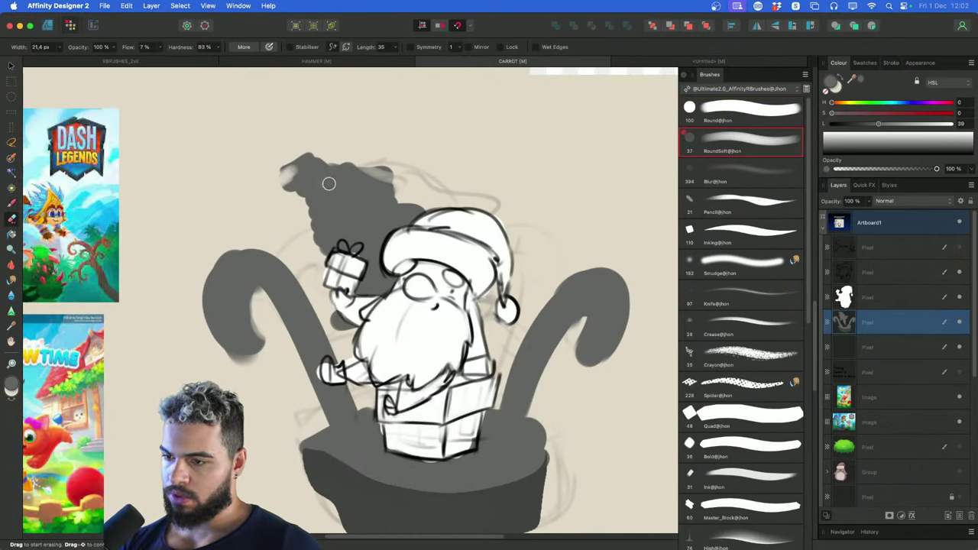
{"action": "left_click_drag", "start_coordinate": [275, 190], "coordinate": [257, 196]}
{"action": "key", "text": "super+z"}
{"action": "key", "text": "bracketleft"}
{"action": "key", "text": "bracketleft"}
{"action": "key", "text": "bracketleft"}
{"action": "key", "text": "bracketleft"}
{"action": "key", "text": "bracketleft"}
{"action": "key", "text": "bracketleft"}
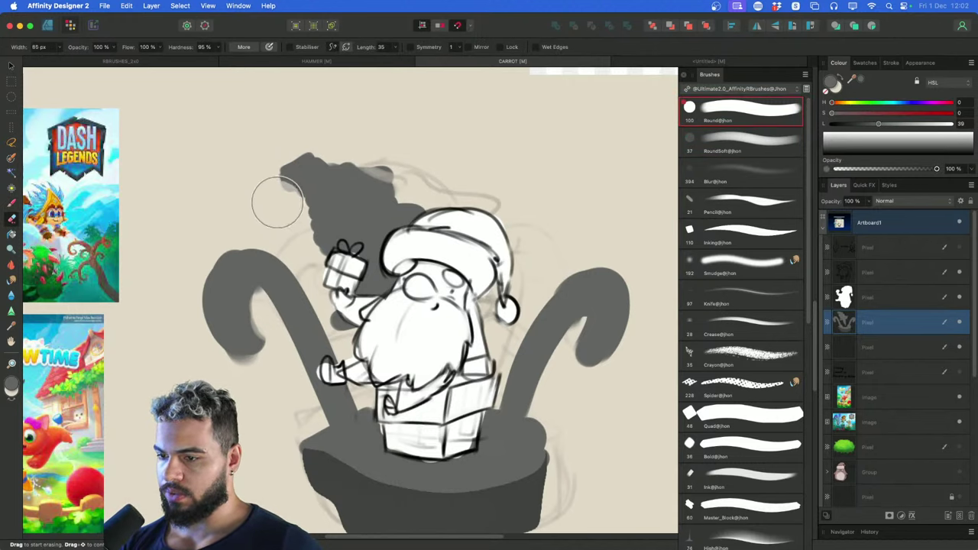
{"action": "left_click_drag", "start_coordinate": [333, 133], "coordinate": [401, 126]}
Paint a grey star at the tree's tip and erase around it to carve sharp points
{"action": "key", "text": "b"}
{"action": "left_click_drag", "start_coordinate": [360, 155], "coordinate": [369, 196]}
{"action": "key", "text": "bracketright"}
{"action": "mouse_move", "coordinate": [304, 240]}
{"action": "left_mouse_down"}
{"action": "mouse_move", "coordinate": [281, 233]}
{"action": "mouse_move", "coordinate": [306, 203]}
{"action": "mouse_move", "coordinate": [260, 216]}
{"action": "mouse_move", "coordinate": [280, 189]}
{"action": "left_mouse_up"}
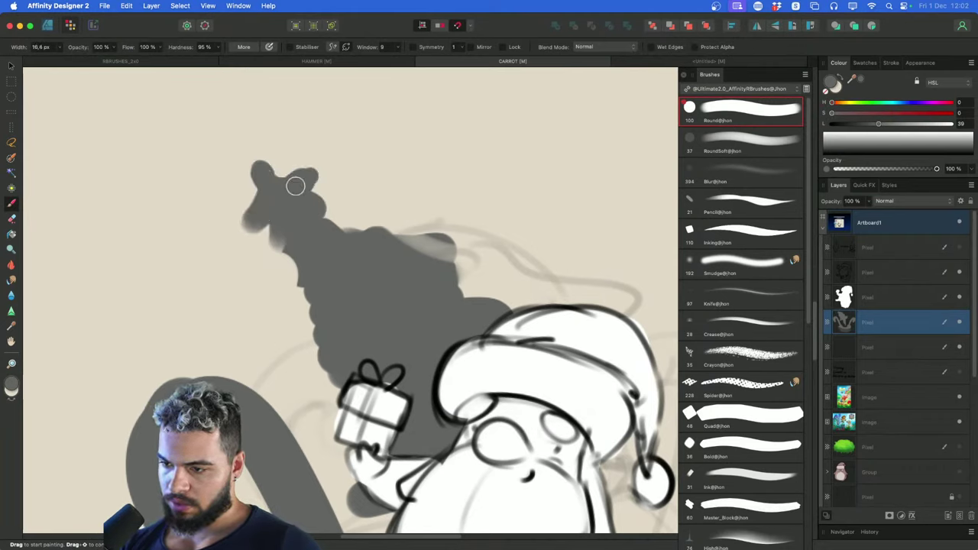
{"action": "key", "text": "e"}
{"action": "left_click_drag", "start_coordinate": [263, 233], "coordinate": [252, 222]}
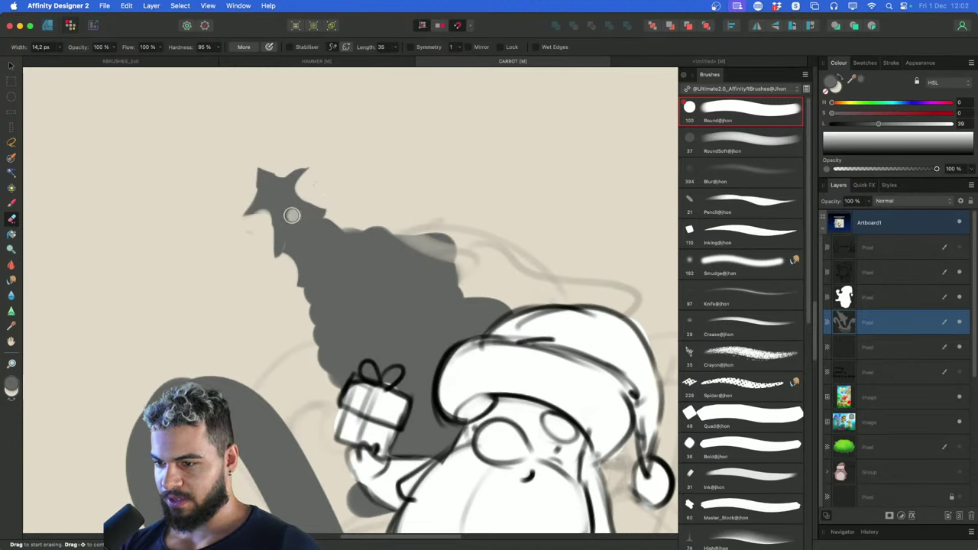
{"action": "mouse_move", "coordinate": [290, 214]}
{"action": "left_mouse_down"}
{"action": "mouse_move", "coordinate": [326, 209]}
{"action": "mouse_move", "coordinate": [311, 222]}
{"action": "mouse_move", "coordinate": [292, 220]}
{"action": "mouse_move", "coordinate": [288, 208]}
{"action": "mouse_move", "coordinate": [291, 255]}
{"action": "mouse_move", "coordinate": [338, 202]}
{"action": "mouse_move", "coordinate": [293, 291]}
{"action": "left_mouse_up"}
Repaint the narrow crown beneath the star and rebuild the tree's left edge in grey
{"action": "key", "text": "b"}
{"action": "key", "text": "super+z"}
{"action": "key", "text": "bracketright"}
{"action": "key", "text": "bracketright"}
{"action": "left_click_drag", "start_coordinate": [313, 228], "coordinate": [307, 201]}
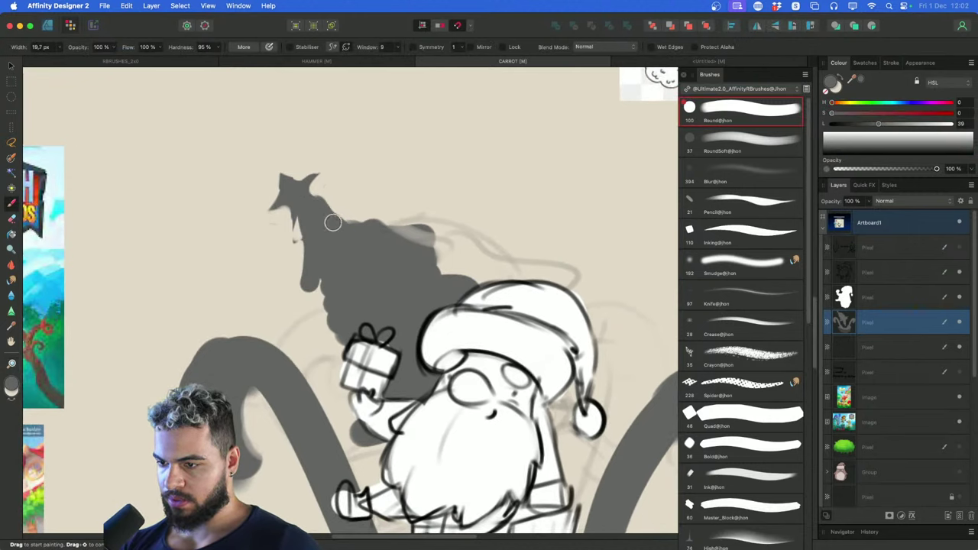
{"action": "key", "text": "super+z"}
{"action": "mouse_move", "coordinate": [428, 258]}
{"action": "left_mouse_down"}
{"action": "mouse_move", "coordinate": [345, 301]}
{"action": "mouse_move", "coordinate": [351, 269]}
{"action": "left_mouse_up"}
{"action": "key", "text": "e"}
{"action": "key", "text": "b"}
{"action": "mouse_move", "coordinate": [350, 214]}
{"action": "left_mouse_down"}
{"action": "mouse_move", "coordinate": [349, 271]}
{"action": "mouse_move", "coordinate": [327, 265]}
{"action": "mouse_move", "coordinate": [323, 307]}
{"action": "left_mouse_up"}
Erase along both sides of the tree to carve sweeping, tiered branches
{"action": "key", "text": "e"}
{"action": "key", "text": "e"}
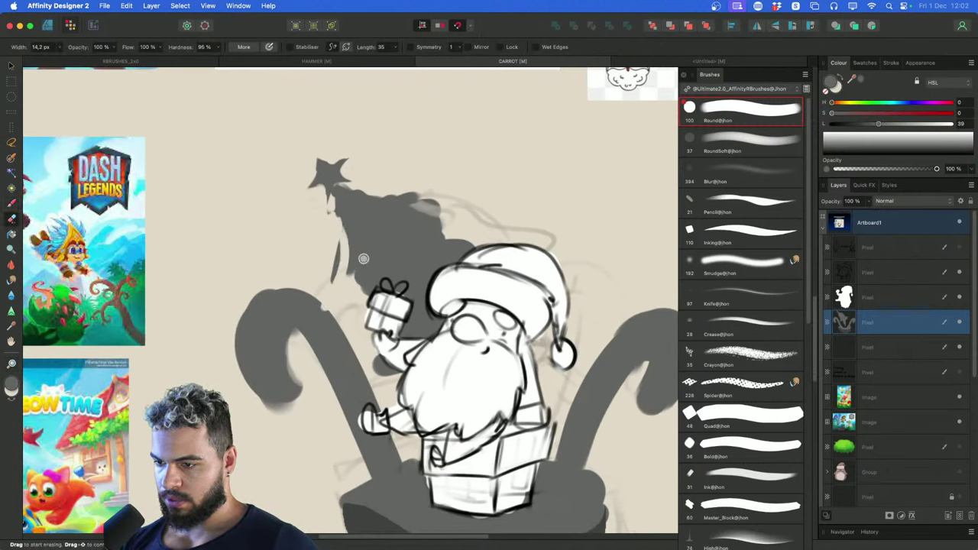
{"action": "key", "text": "super+z"}
{"action": "left_click_drag", "start_coordinate": [332, 217], "coordinate": [323, 307]}
{"action": "mouse_move", "coordinate": [383, 197]}
{"action": "left_mouse_down"}
{"action": "mouse_move", "coordinate": [408, 182]}
{"action": "mouse_move", "coordinate": [360, 189]}
{"action": "mouse_move", "coordinate": [438, 176]}
{"action": "mouse_move", "coordinate": [391, 268]}
{"action": "mouse_move", "coordinate": [356, 296]}
{"action": "mouse_move", "coordinate": [361, 282]}
{"action": "mouse_move", "coordinate": [414, 262]}
{"action": "mouse_move", "coordinate": [437, 189]}
{"action": "mouse_move", "coordinate": [400, 205]}
{"action": "mouse_move", "coordinate": [422, 225]}
{"action": "mouse_move", "coordinate": [406, 226]}
{"action": "mouse_move", "coordinate": [450, 216]}
{"action": "left_mouse_up"}
{"action": "key", "text": "super+z"}
{"action": "key", "text": "b"}
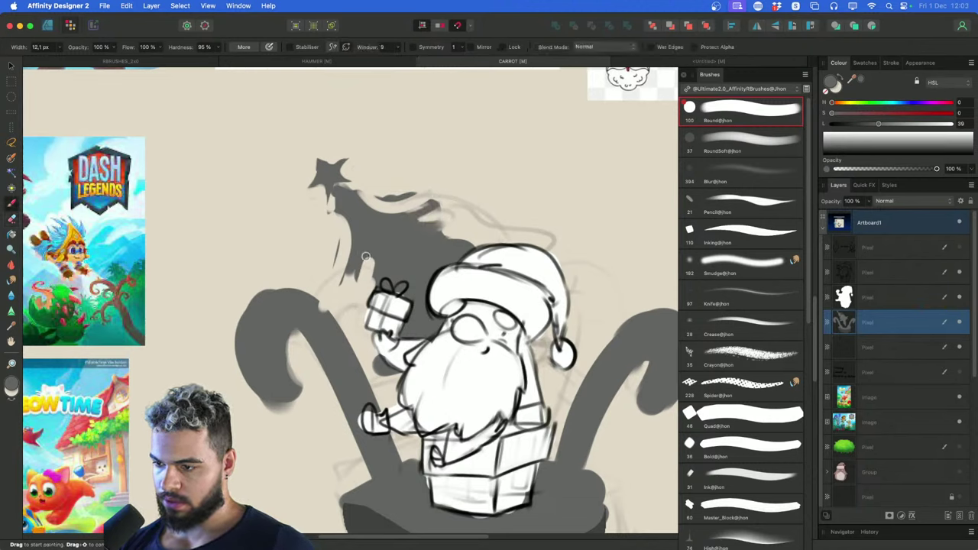
Paint the tree's lower-left branches downward behind Santa's raised arm and across the left candy cane
{"action": "left_click_drag", "start_coordinate": [368, 245], "coordinate": [330, 428]}
{"action": "left_click_drag", "start_coordinate": [379, 306], "coordinate": [365, 396]}
{"action": "left_click_drag", "start_coordinate": [487, 290], "coordinate": [428, 299]}
{"action": "key", "text": "x"}
{"action": "key", "text": "z"}
{"action": "left_click_drag", "start_coordinate": [492, 246], "coordinate": [427, 259]}
{"action": "scroll", "coordinate": [456, 258], "scroll_direction": "down", "scroll_amount": 3}
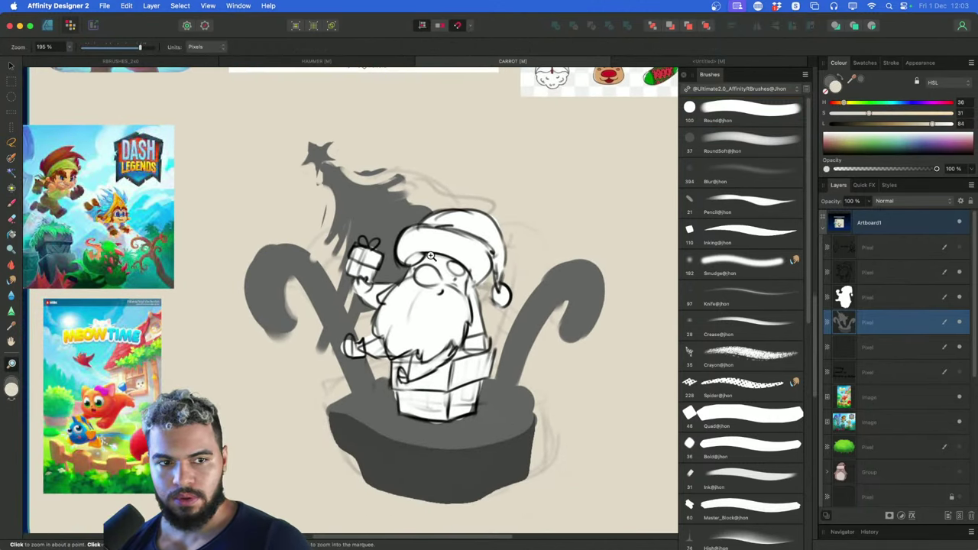
Lasso the tree, rotate it upright, enlarge it and move it up behind Santa, then clear the selection
{"action": "key", "text": "b"}
{"action": "key", "text": "l"}
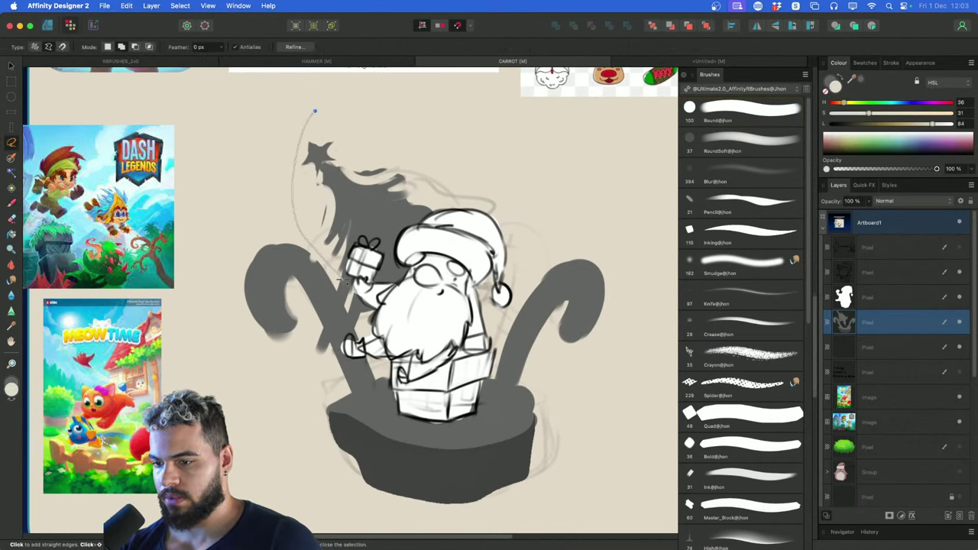
{"action": "left_click_drag", "start_coordinate": [513, 256], "coordinate": [478, 148]}
{"action": "left_click", "coordinate": [315, 111]}
{"action": "left_click_drag", "start_coordinate": [427, 131], "coordinate": [392, 155]}
{"action": "key", "text": "v"}
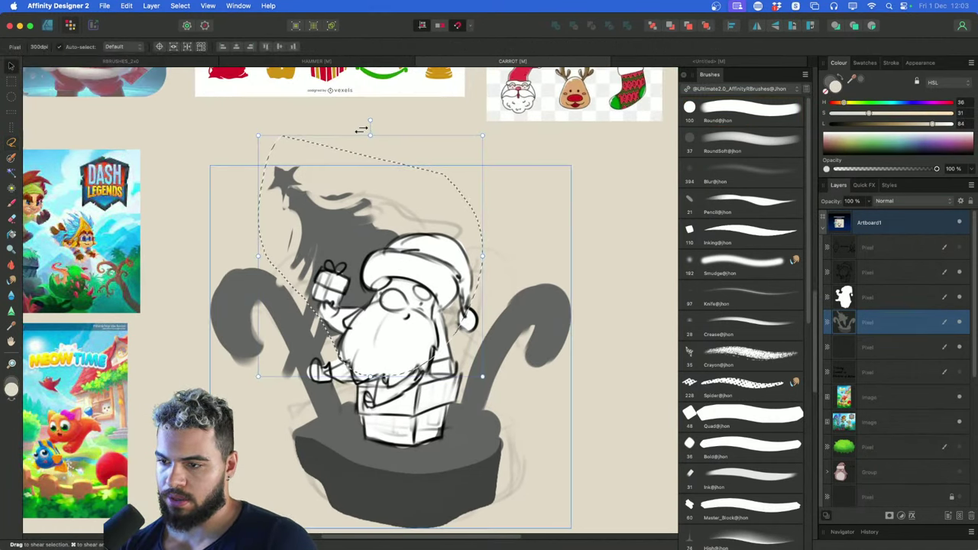
{"action": "left_click_drag", "start_coordinate": [364, 126], "coordinate": [413, 117]}
{"action": "left_click_drag", "start_coordinate": [512, 174], "coordinate": [568, 145]}
{"action": "left_click_drag", "start_coordinate": [504, 200], "coordinate": [504, 214]}
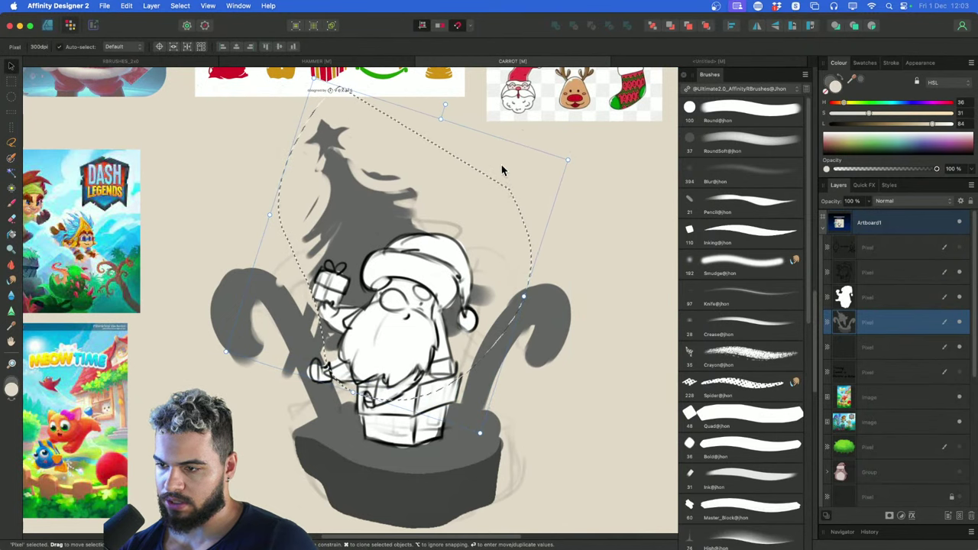
{"action": "left_click_drag", "start_coordinate": [447, 103], "coordinate": [466, 104]}
{"action": "key", "text": "b"}
{"action": "key", "text": "super+d"}
Paint more grey branches at the tree's lower left and extending outward beside Santa's pom-pom
{"action": "mouse_move", "coordinate": [319, 232]}
{"action": "left_mouse_down"}
{"action": "mouse_move", "coordinate": [251, 263]}
{"action": "mouse_move", "coordinate": [288, 260]}
{"action": "left_mouse_up"}
{"action": "key", "text": "super+z"}
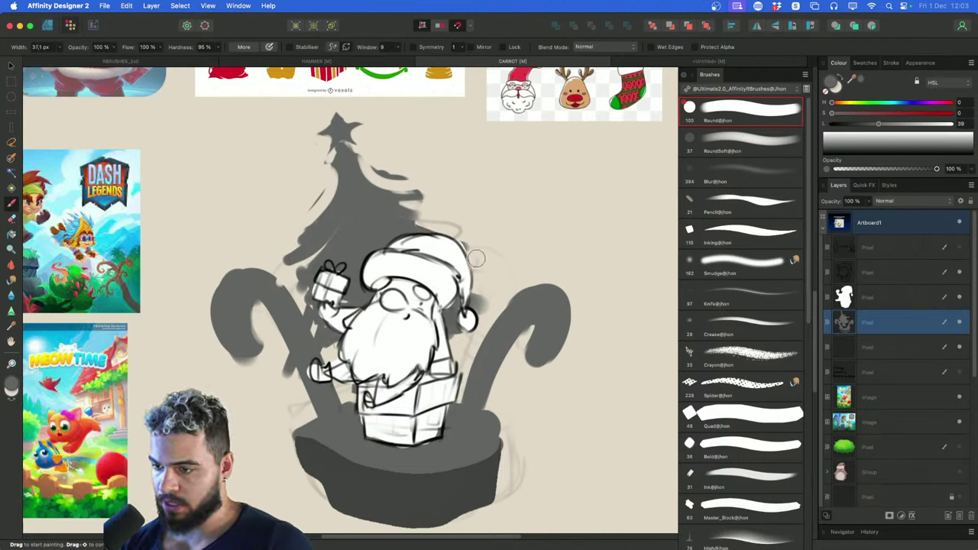
{"action": "mouse_move", "coordinate": [476, 258]}
{"action": "left_mouse_down"}
{"action": "mouse_move", "coordinate": [483, 272]}
{"action": "mouse_move", "coordinate": [457, 309]}
{"action": "left_mouse_up"}
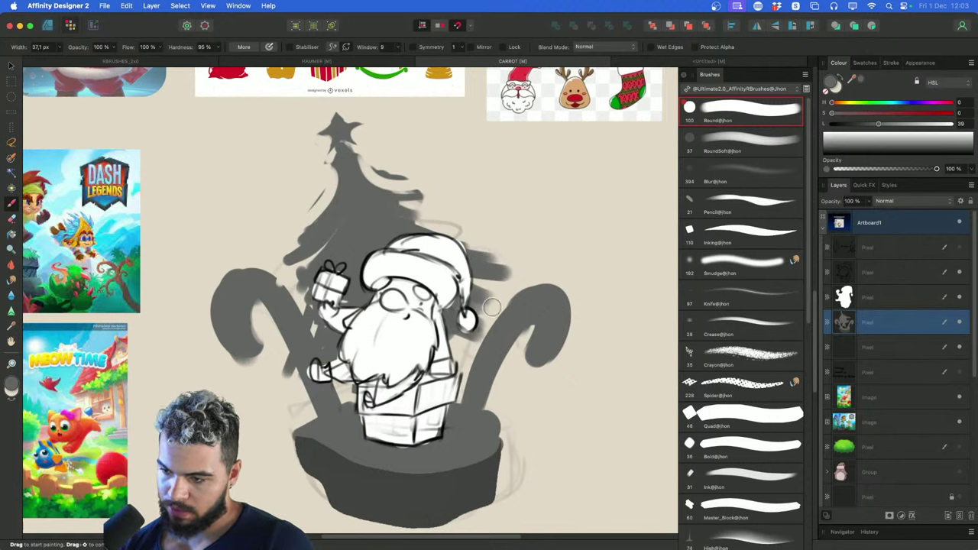
{"action": "scroll", "coordinate": [473, 404], "scroll_direction": "down", "scroll_amount": 2}
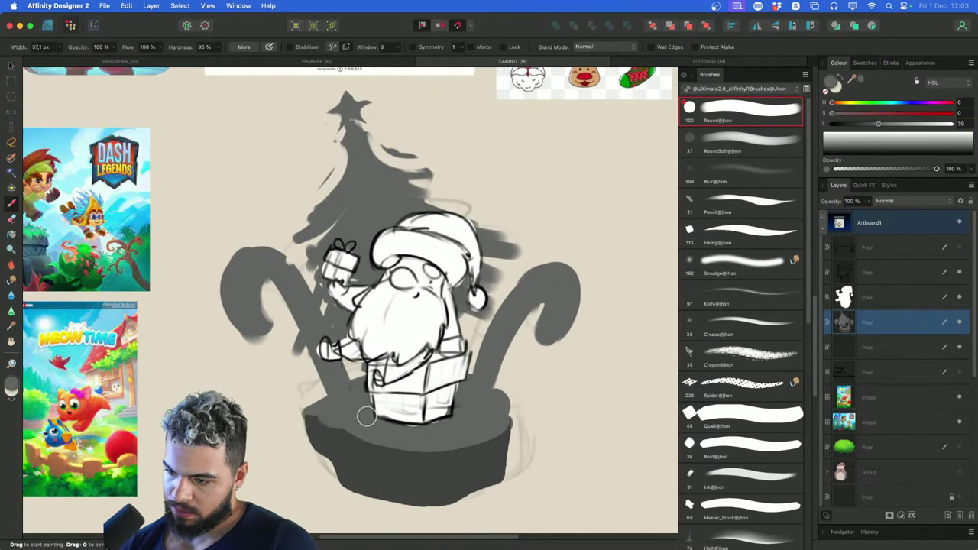
Roughen the rim of the platform's top and shade its right side at lightness 18 with Protect Alpha enabled
{"action": "left_click_drag", "start_coordinate": [455, 452], "coordinate": [462, 427]}
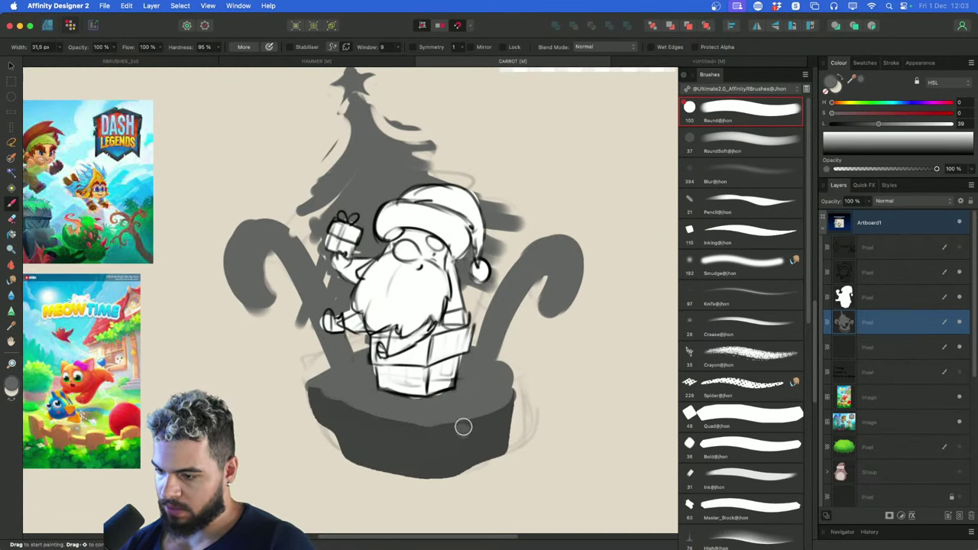
{"action": "left_click", "coordinate": [832, 145]}
{"action": "left_click", "coordinate": [853, 123]}
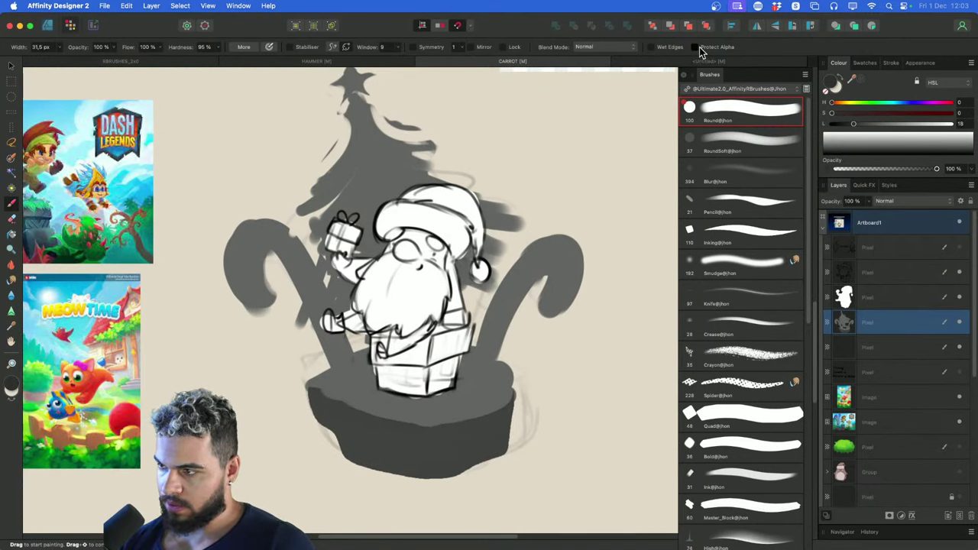
{"action": "mouse_move", "coordinate": [440, 430]}
{"action": "left_mouse_down"}
{"action": "mouse_move", "coordinate": [450, 467]}
{"action": "mouse_move", "coordinate": [492, 410]}
{"action": "mouse_move", "coordinate": [445, 466]}
{"action": "mouse_move", "coordinate": [502, 419]}
{"action": "left_mouse_up"}
{"action": "left_click_drag", "start_coordinate": [474, 451], "coordinate": [504, 435]}
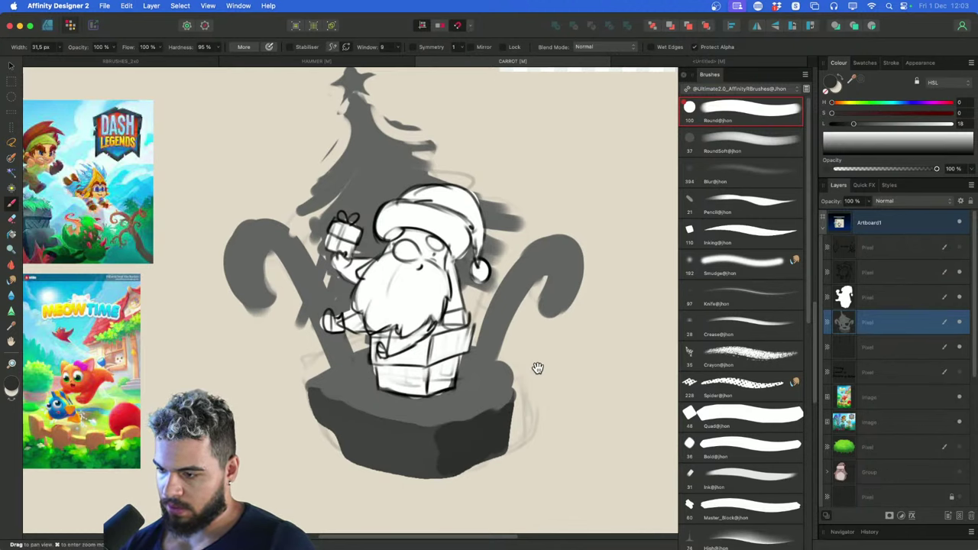
Paint light grey stripes at lightness 86 across both candy canes
{"action": "left_click_drag", "start_coordinate": [537, 368], "coordinate": [511, 384]}
{"action": "left_click_drag", "start_coordinate": [854, 123], "coordinate": [934, 123]}
{"action": "mouse_move", "coordinate": [463, 324]}
{"action": "left_mouse_down"}
{"action": "mouse_move", "coordinate": [489, 338]}
{"action": "mouse_move", "coordinate": [465, 317]}
{"action": "mouse_move", "coordinate": [465, 332]}
{"action": "mouse_move", "coordinate": [476, 306]}
{"action": "mouse_move", "coordinate": [531, 298]}
{"action": "mouse_move", "coordinate": [550, 307]}
{"action": "mouse_move", "coordinate": [530, 247]}
{"action": "left_mouse_up"}
{"action": "key", "text": "super+z"}
{"action": "key", "text": "super+z"}
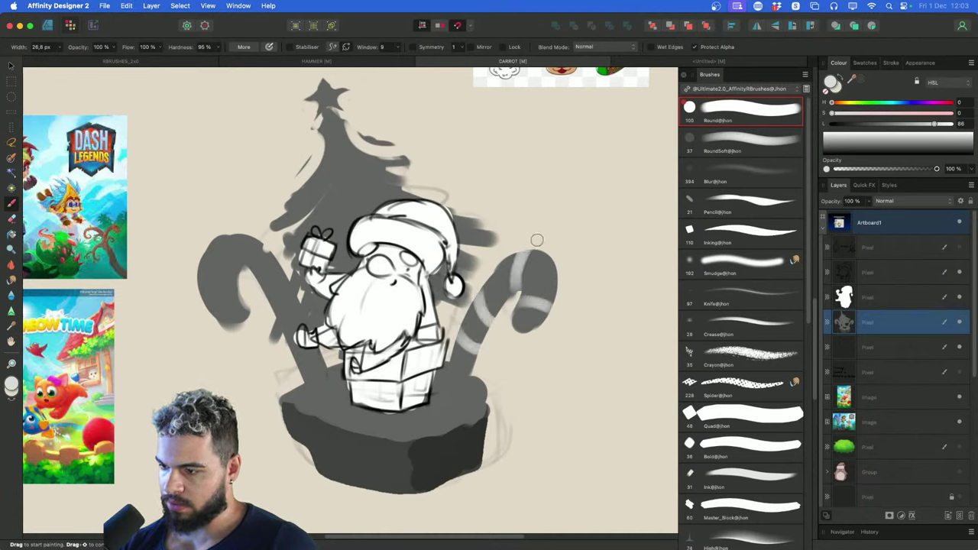
{"action": "left_click_drag", "start_coordinate": [191, 301], "coordinate": [243, 290]}
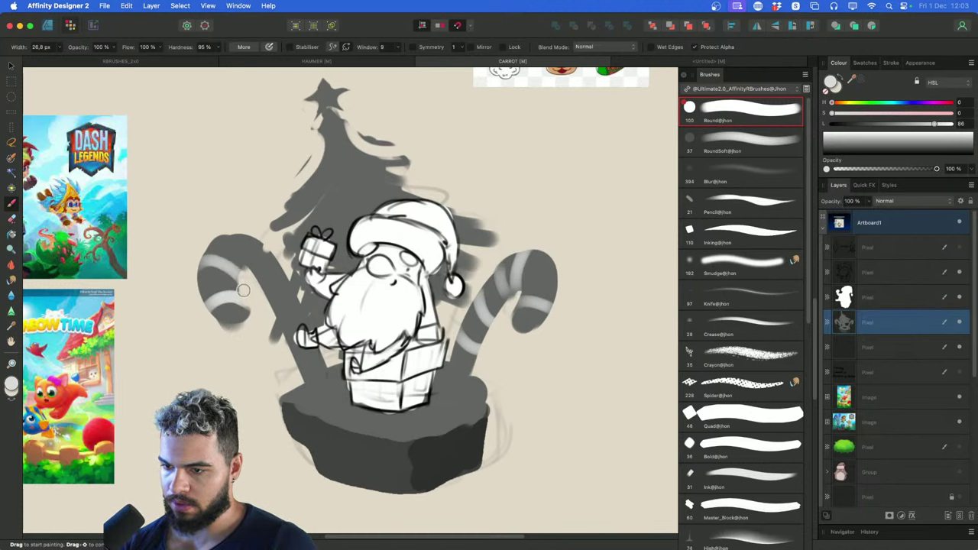
{"action": "mouse_move", "coordinate": [266, 256]}
{"action": "left_mouse_down"}
{"action": "mouse_move", "coordinate": [297, 299]}
{"action": "mouse_move", "coordinate": [283, 329]}
{"action": "left_mouse_up"}
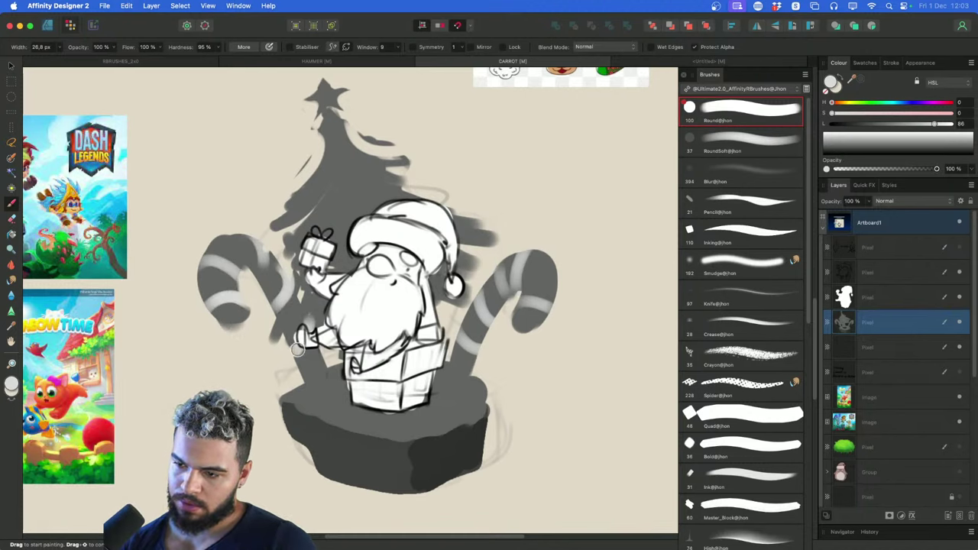
Raise the lightness to 100 and paint the tree-top star white
{"action": "scroll", "coordinate": [272, 360], "scroll_direction": "up", "scroll_amount": 3}
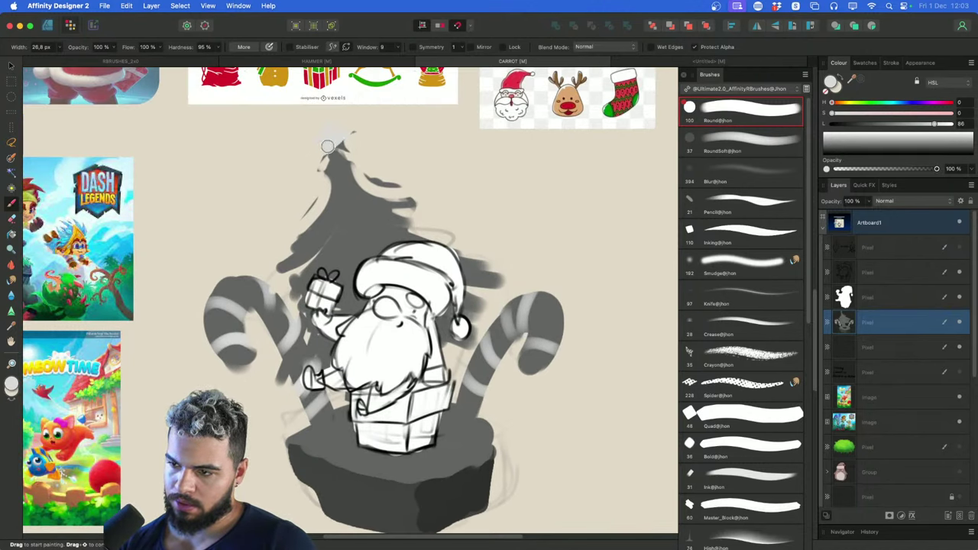
{"action": "left_click", "coordinate": [796, 120]}
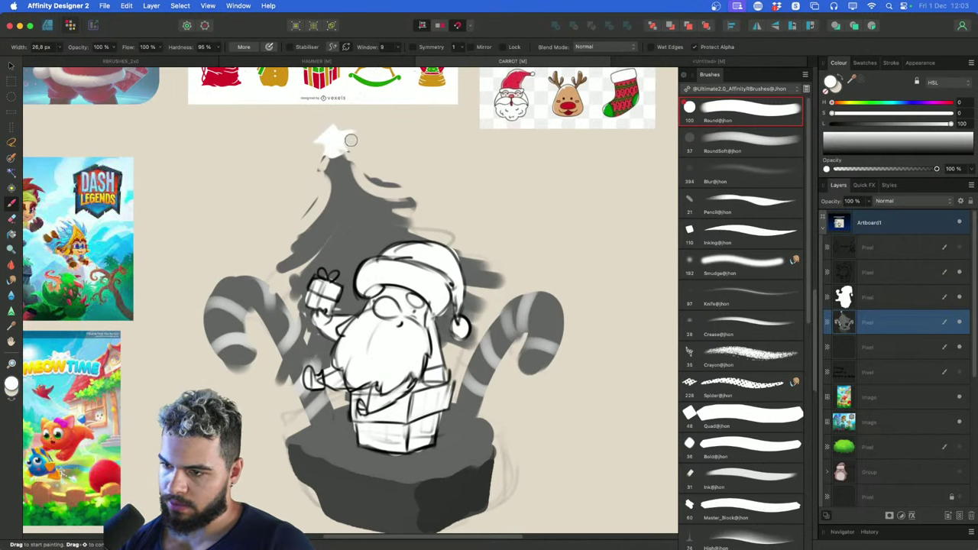
{"action": "mouse_move", "coordinate": [397, 111]}
{"action": "left_mouse_down"}
{"action": "mouse_move", "coordinate": [363, 114]}
{"action": "mouse_move", "coordinate": [396, 112]}
{"action": "left_mouse_up"}
Shade the tree darker at lightness 16 around Santa's hat, held gift and body
{"action": "left_click", "coordinate": [877, 124]}
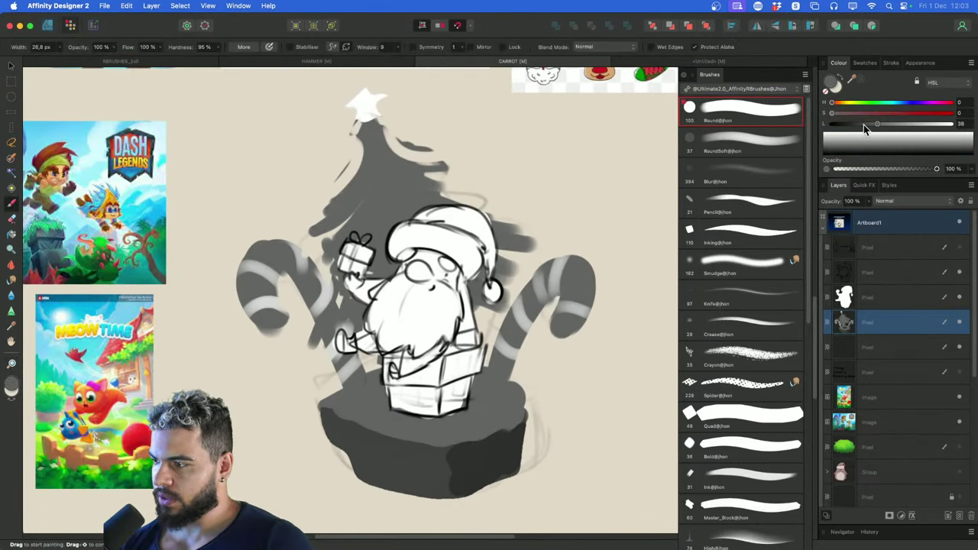
{"action": "left_click_drag", "start_coordinate": [388, 275], "coordinate": [379, 303]}
{"action": "left_click_drag", "start_coordinate": [877, 123], "coordinate": [851, 124]}
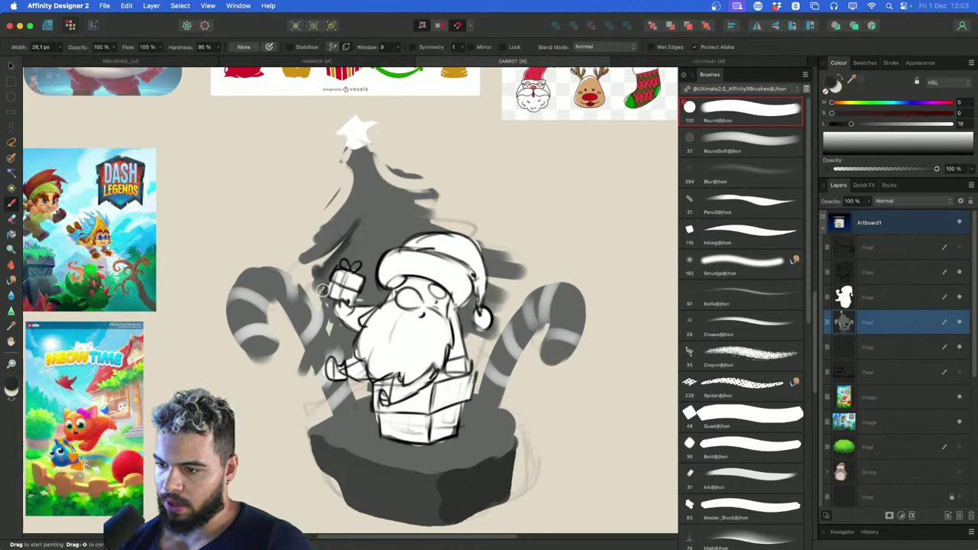
{"action": "key", "text": "bracketright"}
{"action": "key", "text": "bracketright"}
{"action": "left_click_drag", "start_coordinate": [366, 240], "coordinate": [369, 274]}
{"action": "left_click_drag", "start_coordinate": [347, 333], "coordinate": [332, 356]}
{"action": "left_click_drag", "start_coordinate": [412, 206], "coordinate": [463, 236]}
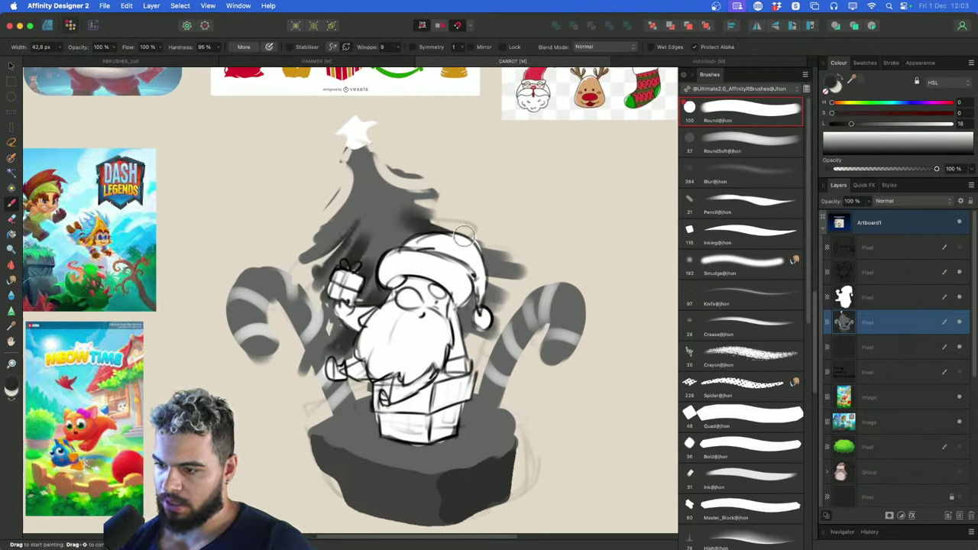
{"action": "left_click_drag", "start_coordinate": [490, 292], "coordinate": [456, 325]}
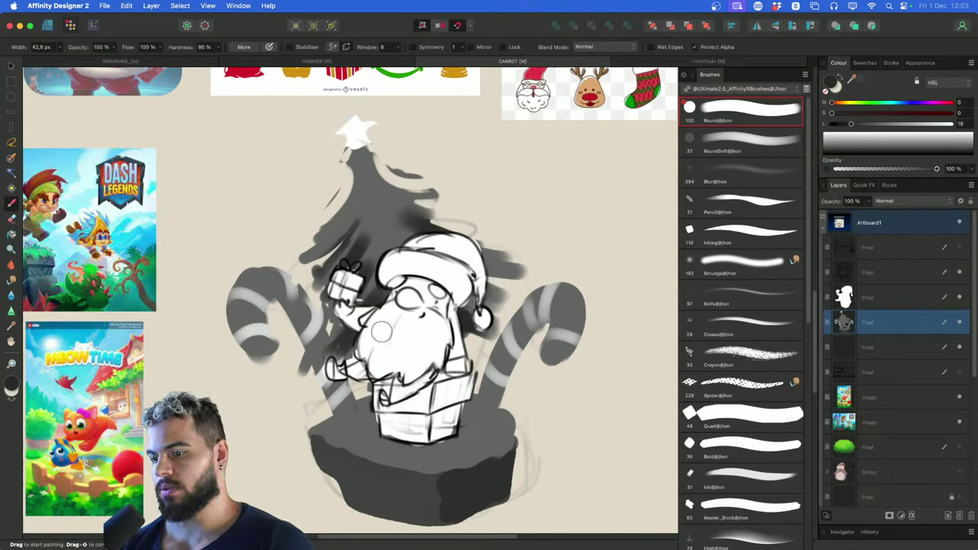
Enlarge the brush and softly darken the candy canes' lower stems and inner curves down to the platform
{"action": "mouse_move", "coordinate": [344, 388]}
{"action": "left_mouse_down"}
{"action": "mouse_move", "coordinate": [335, 415]}
{"action": "mouse_move", "coordinate": [361, 400]}
{"action": "left_mouse_up"}
{"action": "key", "text": "super+z"}
{"action": "key", "text": "super+z"}
{"action": "key", "text": "bracketright"}
{"action": "key", "text": "bracketright"}
{"action": "mouse_move", "coordinate": [317, 440]}
{"action": "left_mouse_down"}
{"action": "mouse_move", "coordinate": [458, 397]}
{"action": "mouse_move", "coordinate": [512, 408]}
{"action": "mouse_move", "coordinate": [497, 391]}
{"action": "mouse_move", "coordinate": [537, 351]}
{"action": "mouse_move", "coordinate": [518, 396]}
{"action": "mouse_move", "coordinate": [504, 375]}
{"action": "mouse_move", "coordinate": [531, 344]}
{"action": "mouse_move", "coordinate": [527, 374]}
{"action": "left_mouse_up"}
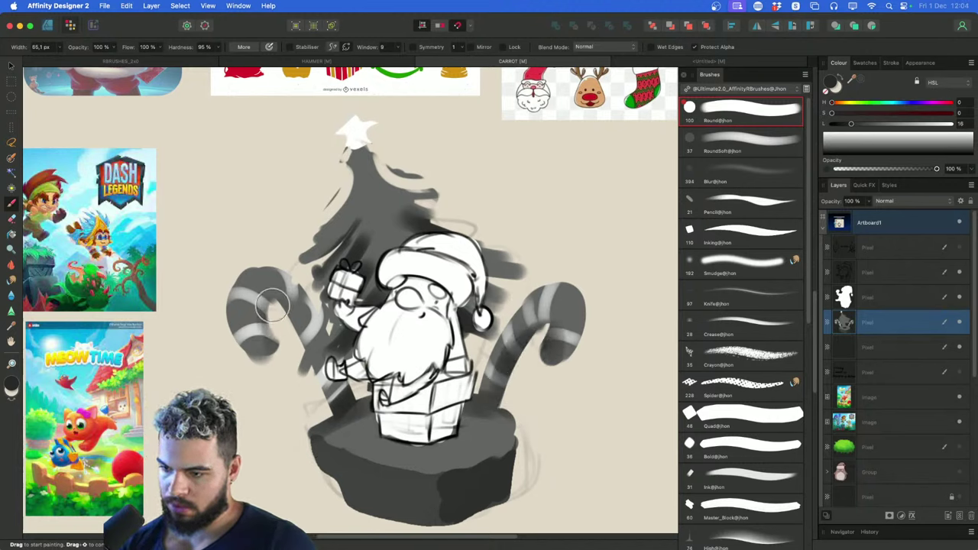
{"action": "mouse_move", "coordinate": [272, 305]}
{"action": "left_mouse_down"}
{"action": "mouse_move", "coordinate": [279, 325]}
{"action": "mouse_move", "coordinate": [306, 328]}
{"action": "mouse_move", "coordinate": [285, 312]}
{"action": "mouse_move", "coordinate": [300, 340]}
{"action": "left_mouse_up"}
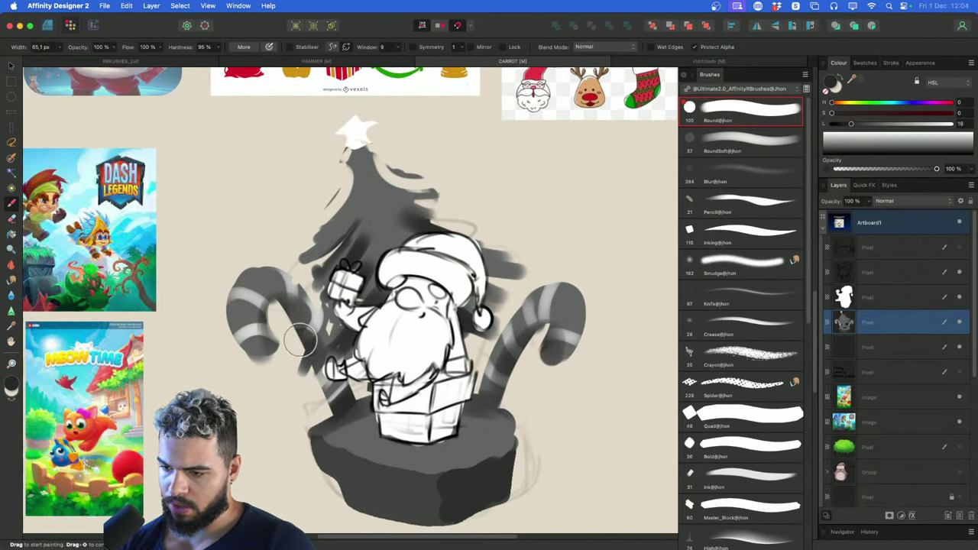
{"action": "key", "text": "z"}
{"action": "left_click_drag", "start_coordinate": [497, 282], "coordinate": [526, 303]}
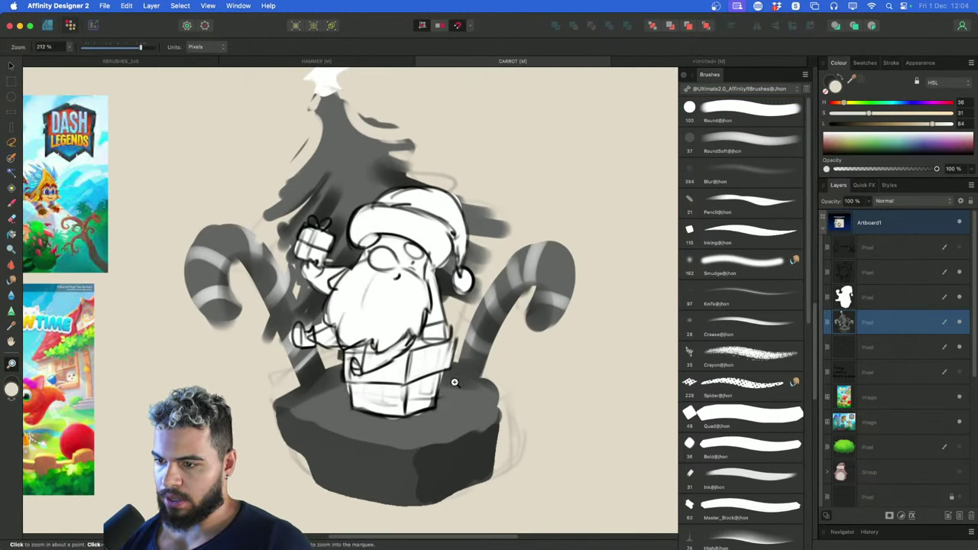
{"action": "key", "text": "b"}
{"action": "left_click_drag", "start_coordinate": [455, 382], "coordinate": [513, 393]}
{"action": "scroll", "coordinate": [328, 359], "scroll_direction": "right", "scroll_amount": 2}
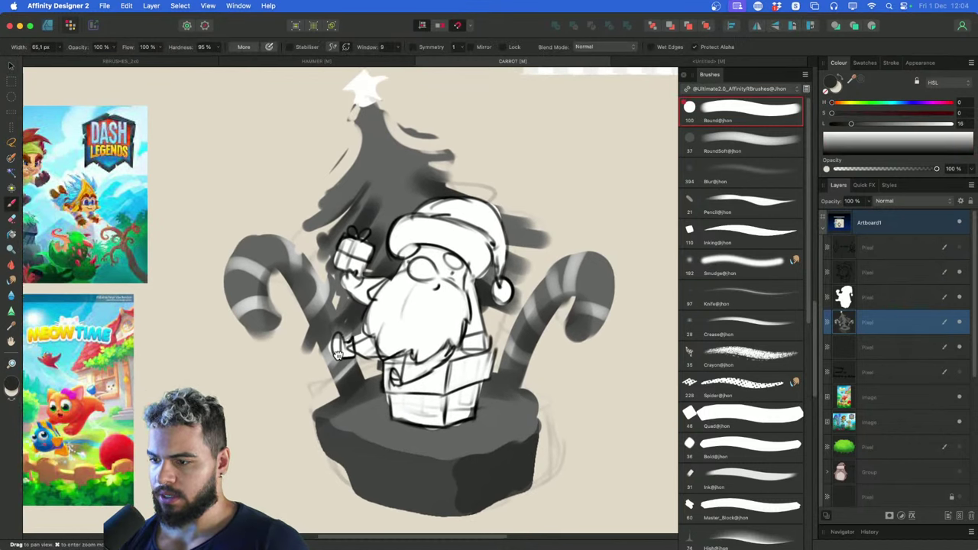
Add a new pixel layer directly below the tree, candy cane and platform layer
{"action": "key", "text": "super+shift+n"}
{"action": "left_click_drag", "start_coordinate": [878, 329], "coordinate": [879, 356]}
{"action": "scroll", "coordinate": [527, 294], "scroll_direction": "right", "scroll_amount": 2}
{"action": "key", "text": "z"}
{"action": "key", "text": "b"}
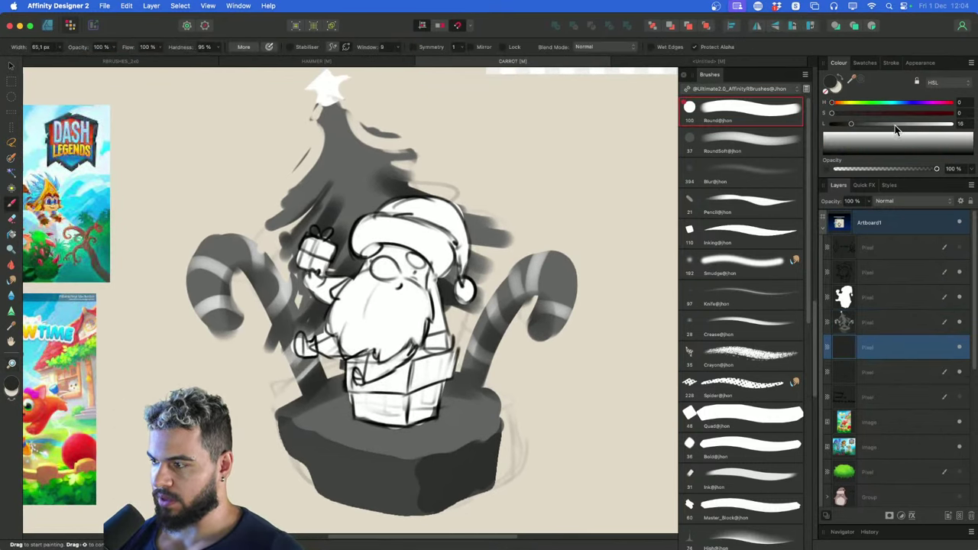
Set the lightness to 100, turn off Protect Alpha, enlarge the brush and paint a large rounded white backdrop behind the whole scene
{"action": "left_click", "coordinate": [946, 125]}
{"action": "scroll", "coordinate": [508, 328], "scroll_direction": "up", "scroll_amount": 2}
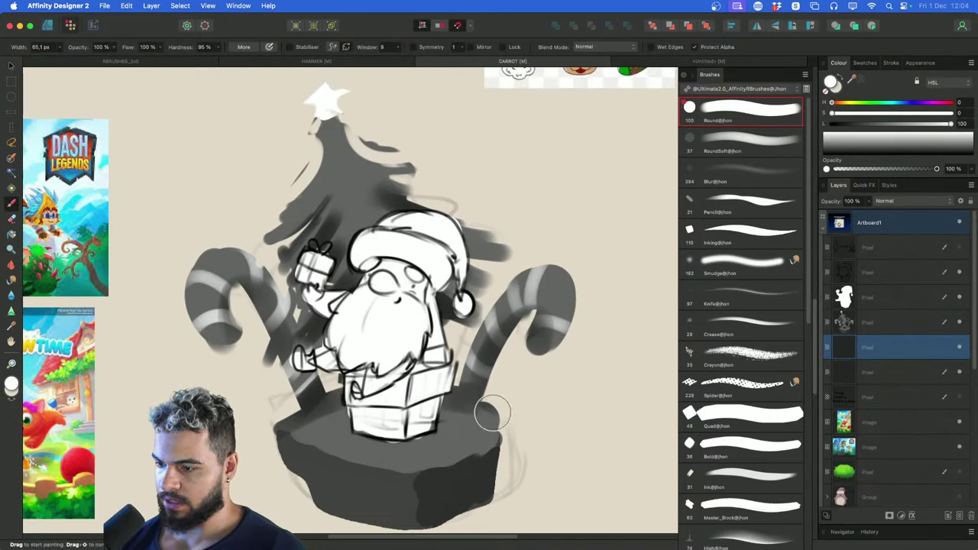
{"action": "left_click", "coordinate": [695, 48]}
{"action": "mouse_move", "coordinate": [510, 245]}
{"action": "left_mouse_down"}
{"action": "mouse_move", "coordinate": [498, 393]}
{"action": "mouse_move", "coordinate": [471, 197]}
{"action": "mouse_move", "coordinate": [380, 155]}
{"action": "left_mouse_up"}
{"action": "key", "text": "]"}
{"action": "key", "text": "]"}
{"action": "key", "text": "]"}
{"action": "key", "text": "]"}
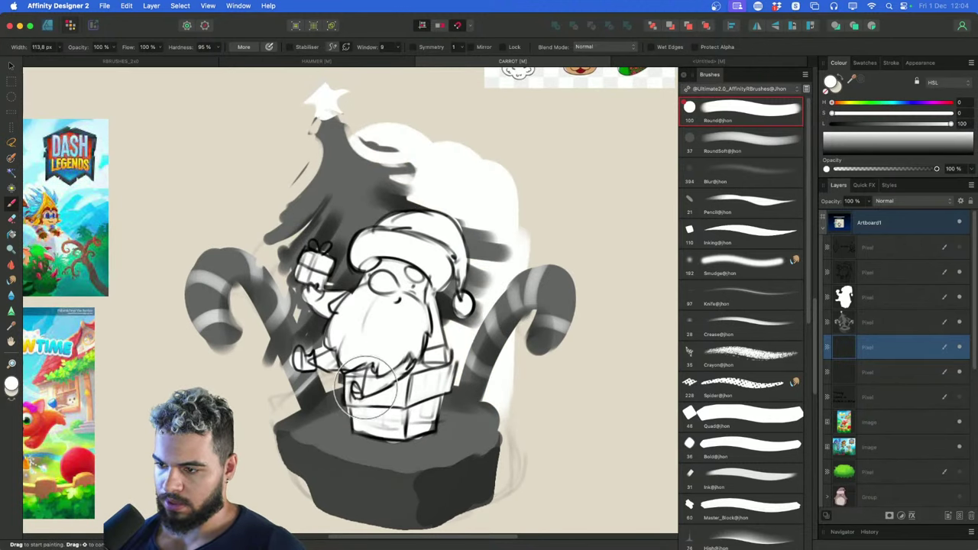
{"action": "mouse_move", "coordinate": [365, 389]}
{"action": "left_mouse_down"}
{"action": "mouse_move", "coordinate": [294, 202]}
{"action": "mouse_move", "coordinate": [322, 228]}
{"action": "mouse_move", "coordinate": [329, 415]}
{"action": "mouse_move", "coordinate": [264, 370]}
{"action": "mouse_move", "coordinate": [236, 265]}
{"action": "mouse_move", "coordinate": [289, 141]}
{"action": "mouse_move", "coordinate": [226, 233]}
{"action": "mouse_move", "coordinate": [413, 121]}
{"action": "mouse_move", "coordinate": [298, 140]}
{"action": "mouse_move", "coordinate": [454, 107]}
{"action": "mouse_move", "coordinate": [518, 352]}
{"action": "mouse_move", "coordinate": [538, 226]}
{"action": "mouse_move", "coordinate": [495, 288]}
{"action": "mouse_move", "coordinate": [433, 145]}
{"action": "mouse_move", "coordinate": [533, 338]}
{"action": "mouse_move", "coordinate": [542, 289]}
{"action": "mouse_move", "coordinate": [346, 129]}
{"action": "mouse_move", "coordinate": [226, 297]}
{"action": "mouse_move", "coordinate": [223, 223]}
{"action": "mouse_move", "coordinate": [284, 419]}
{"action": "mouse_move", "coordinate": [218, 265]}
{"action": "mouse_move", "coordinate": [234, 161]}
{"action": "mouse_move", "coordinate": [492, 149]}
{"action": "mouse_move", "coordinate": [535, 388]}
{"action": "mouse_move", "coordinate": [486, 403]}
{"action": "mouse_move", "coordinate": [269, 340]}
{"action": "left_mouse_up"}
{"action": "left_click_drag", "start_coordinate": [502, 104], "coordinate": [572, 226]}
Lower the lightness to 71, shrink the brush and dab round grey snow dots on the backdrop to the right of the tree
{"action": "left_click", "coordinate": [921, 125]}
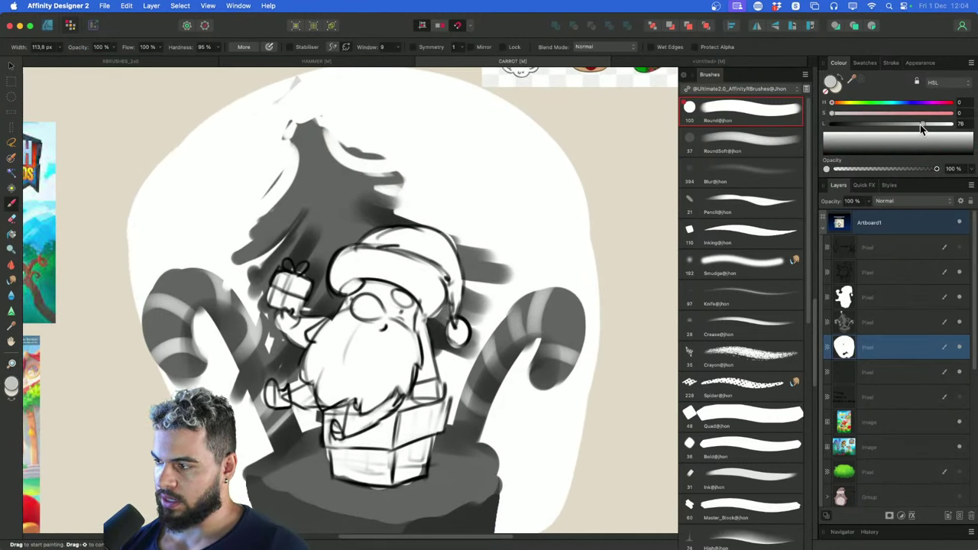
{"action": "left_click_drag", "start_coordinate": [921, 125], "coordinate": [916, 125]}
{"action": "key", "text": "bracketleft"}
{"action": "key", "text": "bracketleft"}
{"action": "key", "text": "bracketleft"}
{"action": "key", "text": "bracketleft"}
{"action": "key", "text": "bracketleft"}
{"action": "key", "text": "bracketleft"}
{"action": "key", "text": "bracketleft"}
{"action": "key", "text": "bracketleft"}
{"action": "left_click", "coordinate": [528, 204]}
{"action": "left_click_drag", "start_coordinate": [548, 199], "coordinate": [568, 195]}
{"action": "left_click", "coordinate": [489, 154]}
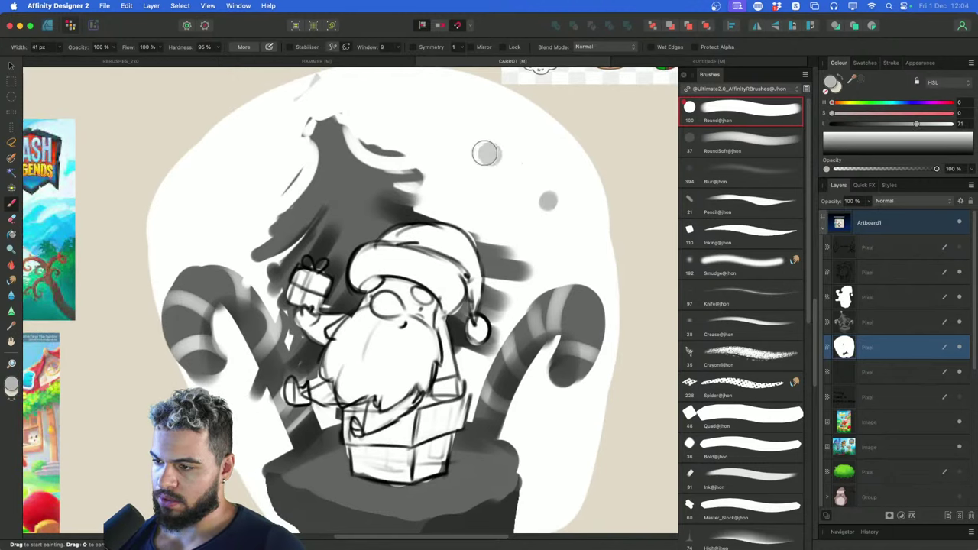
{"action": "key", "text": "bracketright"}
{"action": "left_click", "coordinate": [468, 142]}
{"action": "left_click_drag", "start_coordinate": [469, 181], "coordinate": [494, 170]}
Dab smaller grey snow dots on the backdrop to the left of the tree and near Santa's hat
{"action": "key", "text": "bracketleft"}
{"action": "key", "text": "bracketleft"}
{"action": "key", "text": "bracketleft"}
{"action": "left_click", "coordinate": [239, 201]}
{"action": "left_click", "coordinate": [217, 168]}
{"action": "key", "text": "bracketright"}
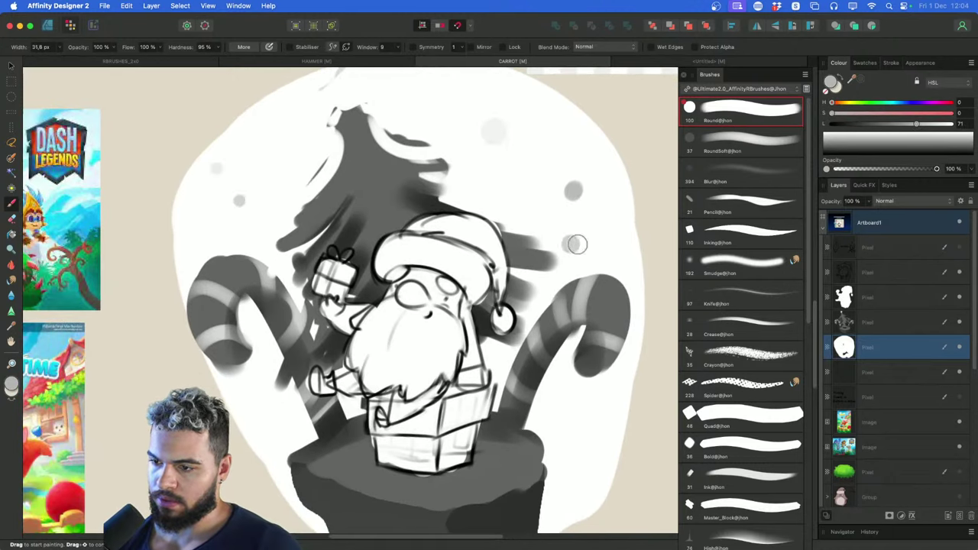
{"action": "left_click", "coordinate": [487, 199]}
{"action": "key", "text": "bracketleft"}
{"action": "key", "text": "bracketleft"}
{"action": "key", "text": "bracketleft"}
{"action": "left_click", "coordinate": [280, 165]}
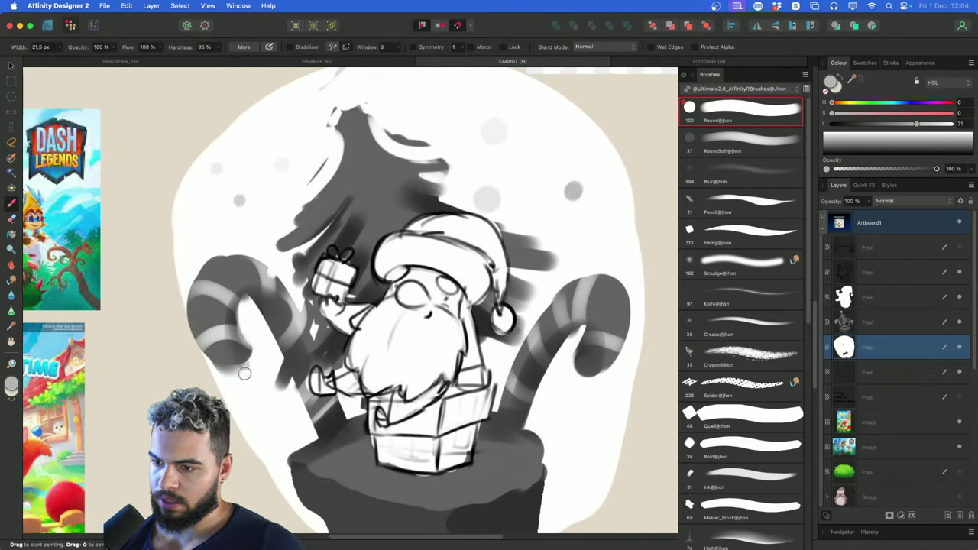
Dab more grey snow dots of varied sizes around the candy canes and beside the platform
{"action": "key", "text": "bracketright"}
{"action": "key", "text": "bracketright"}
{"action": "key", "text": "bracketright"}
{"action": "left_click", "coordinate": [184, 231]}
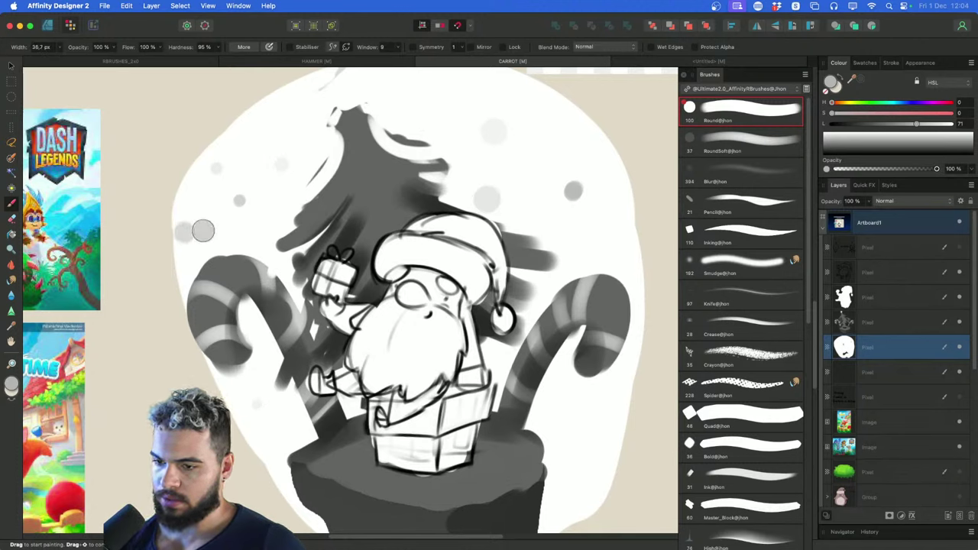
{"action": "left_click", "coordinate": [588, 450]}
{"action": "key", "text": "bracketright"}
{"action": "key", "text": "bracketright"}
{"action": "key", "text": "bracketleft"}
{"action": "key", "text": "bracketleft"}
{"action": "key", "text": "bracketleft"}
{"action": "key", "text": "bracketleft"}
{"action": "key", "text": "bracketleft"}
{"action": "key", "text": "bracketleft"}
{"action": "key", "text": "bracketleft"}
{"action": "key", "text": "bracketleft"}
{"action": "key", "text": "bracketleft"}
{"action": "key", "text": "bracketleft"}
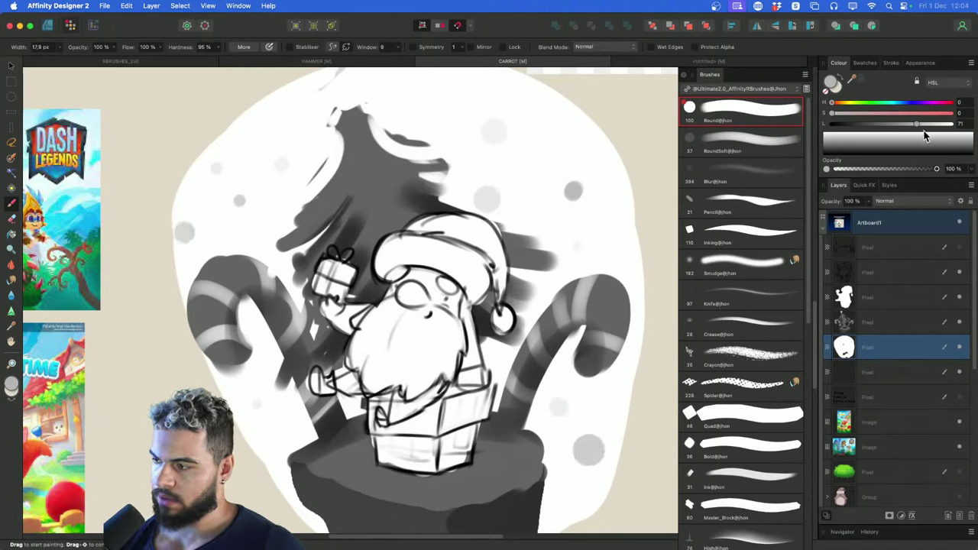
Raise the lightness to 100 and add a new pixel layer above Santa's white fill
{"action": "left_click_drag", "start_coordinate": [909, 123], "coordinate": [955, 123]}
{"action": "key", "text": "bracketright"}
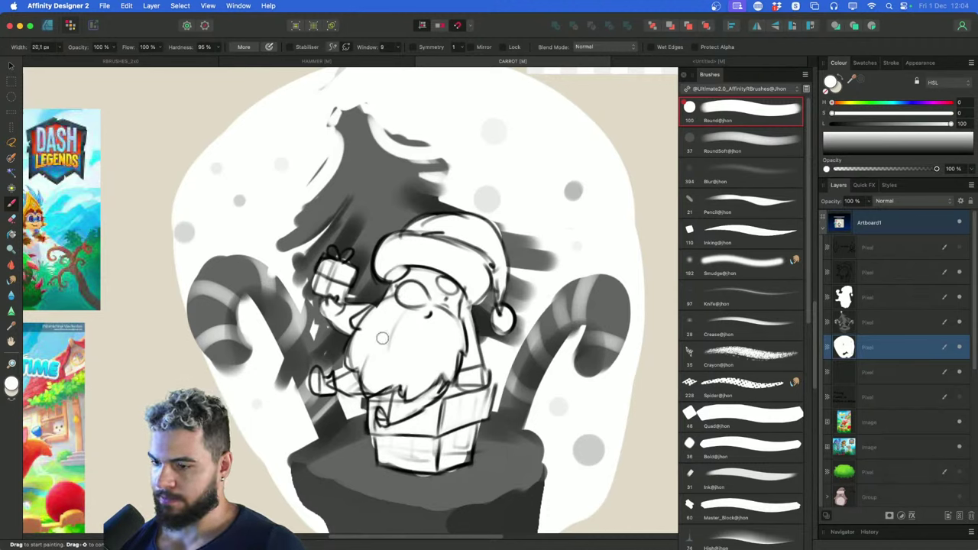
{"action": "left_click", "coordinate": [899, 254]}
{"action": "left_click", "coordinate": [887, 290]}
{"action": "key", "text": "super+shift+n"}
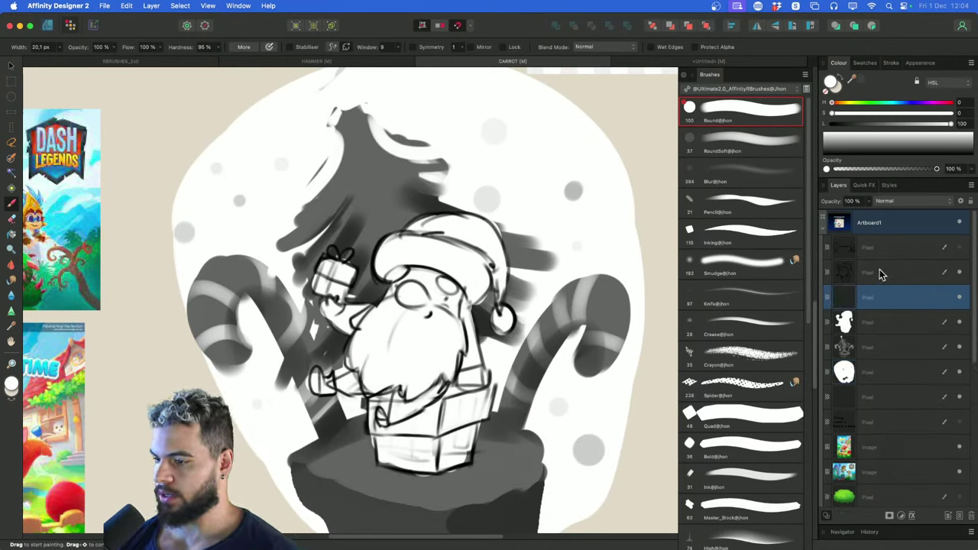
Enlarge the brush and dab soft white snow spots over the tree and the tops and stems of the candy canes
{"action": "key", "text": "bracketright"}
{"action": "key", "text": "bracketright"}
{"action": "key", "text": "bracketright"}
{"action": "key", "text": "bracketright"}
{"action": "key", "text": "bracketright"}
{"action": "key", "text": "bracketright"}
{"action": "key", "text": "bracketright"}
{"action": "key", "text": "bracketright"}
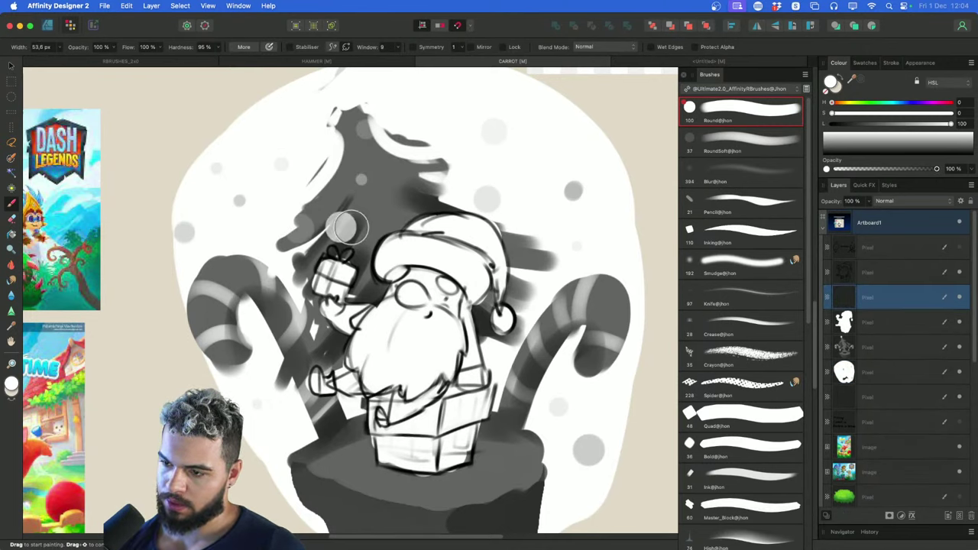
{"action": "key", "text": "bracketright"}
{"action": "left_click", "coordinate": [537, 369]}
{"action": "left_click_drag", "start_coordinate": [220, 283], "coordinate": [234, 268]}
{"action": "left_click_drag", "start_coordinate": [594, 288], "coordinate": [600, 295]}
Paint white snow across the platform's top surface around the gift box, adjusting the brush size
{"action": "scroll", "coordinate": [590, 333], "scroll_direction": "down", "scroll_amount": 3}
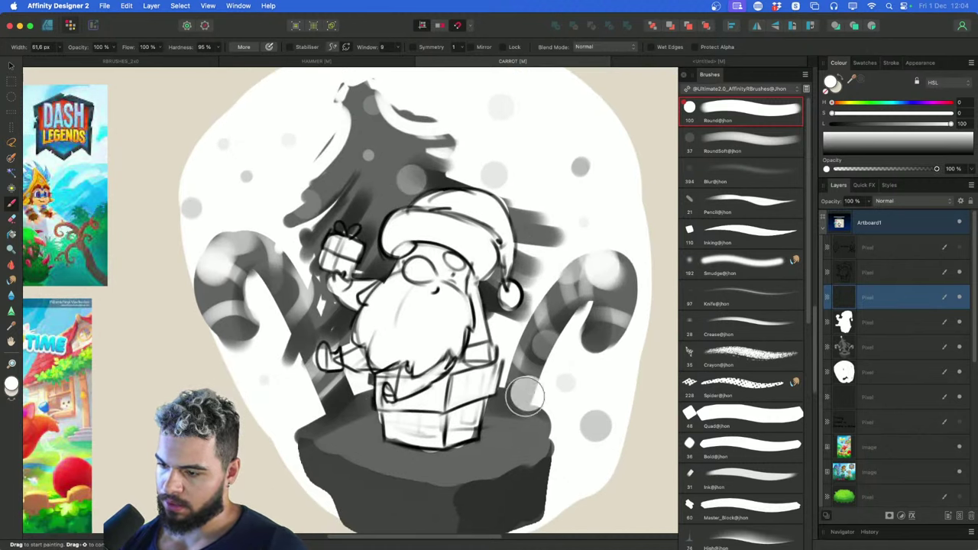
{"action": "mouse_move", "coordinate": [499, 425]}
{"action": "left_mouse_down"}
{"action": "mouse_move", "coordinate": [460, 439]}
{"action": "mouse_move", "coordinate": [504, 437]}
{"action": "mouse_move", "coordinate": [362, 433]}
{"action": "mouse_move", "coordinate": [425, 443]}
{"action": "mouse_move", "coordinate": [455, 431]}
{"action": "mouse_move", "coordinate": [377, 432]}
{"action": "mouse_move", "coordinate": [456, 447]}
{"action": "mouse_move", "coordinate": [456, 428]}
{"action": "mouse_move", "coordinate": [380, 433]}
{"action": "mouse_move", "coordinate": [469, 406]}
{"action": "mouse_move", "coordinate": [456, 421]}
{"action": "mouse_move", "coordinate": [337, 427]}
{"action": "mouse_move", "coordinate": [437, 406]}
{"action": "mouse_move", "coordinate": [322, 434]}
{"action": "mouse_move", "coordinate": [380, 424]}
{"action": "mouse_move", "coordinate": [329, 438]}
{"action": "mouse_move", "coordinate": [380, 439]}
{"action": "mouse_move", "coordinate": [393, 444]}
{"action": "mouse_move", "coordinate": [381, 452]}
{"action": "mouse_move", "coordinate": [447, 465]}
{"action": "mouse_move", "coordinate": [514, 461]}
{"action": "mouse_move", "coordinate": [535, 446]}
{"action": "mouse_move", "coordinate": [492, 416]}
{"action": "mouse_move", "coordinate": [518, 421]}
{"action": "mouse_move", "coordinate": [538, 438]}
{"action": "mouse_move", "coordinate": [477, 405]}
{"action": "left_mouse_up"}
{"action": "key", "text": "bracketleft"}
{"action": "key", "text": "bracketleft"}
{"action": "key", "text": "bracketleft"}
{"action": "key", "text": "bracketleft"}
{"action": "key", "text": "bracketleft"}
{"action": "key", "text": "bracketleft"}
{"action": "key", "text": "bracketleft"}
{"action": "key", "text": "bracketleft"}
{"action": "key", "text": "bracketright"}
{"action": "key", "text": "bracketright"}
{"action": "key", "text": "bracketright"}
{"action": "key", "text": "bracketright"}
{"action": "key", "text": "bracketright"}
{"action": "key", "text": "bracketright"}
{"action": "left_click_drag", "start_coordinate": [359, 405], "coordinate": [314, 431]}
{"action": "left_click_drag", "start_coordinate": [483, 322], "coordinate": [466, 349]}
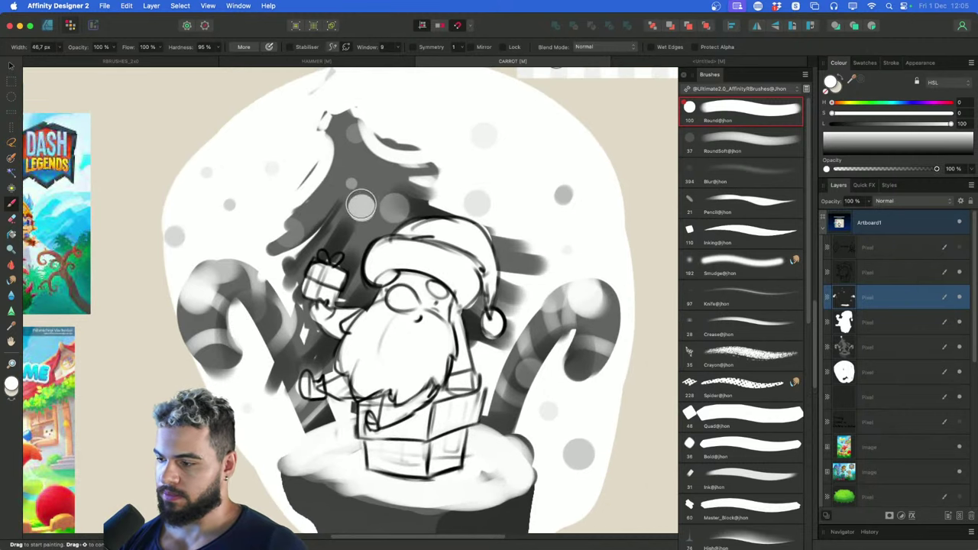
Shrink the brush and paint soft white snow along both edges of the tree and behind the held gift
{"action": "left_click_drag", "start_coordinate": [330, 164], "coordinate": [302, 218]}
{"action": "key", "text": "ctrl+z"}
{"action": "key", "text": "bracketleft"}
{"action": "key", "text": "bracketleft"}
{"action": "mouse_move", "coordinate": [341, 124]}
{"action": "left_mouse_down"}
{"action": "mouse_move", "coordinate": [314, 219]}
{"action": "mouse_move", "coordinate": [339, 147]}
{"action": "mouse_move", "coordinate": [350, 161]}
{"action": "mouse_move", "coordinate": [373, 158]}
{"action": "mouse_move", "coordinate": [418, 187]}
{"action": "left_mouse_up"}
{"action": "mouse_move", "coordinate": [334, 199]}
{"action": "left_mouse_down"}
{"action": "mouse_move", "coordinate": [325, 241]}
{"action": "mouse_move", "coordinate": [340, 268]}
{"action": "left_mouse_up"}
{"action": "left_click_drag", "start_coordinate": [375, 218], "coordinate": [425, 204]}
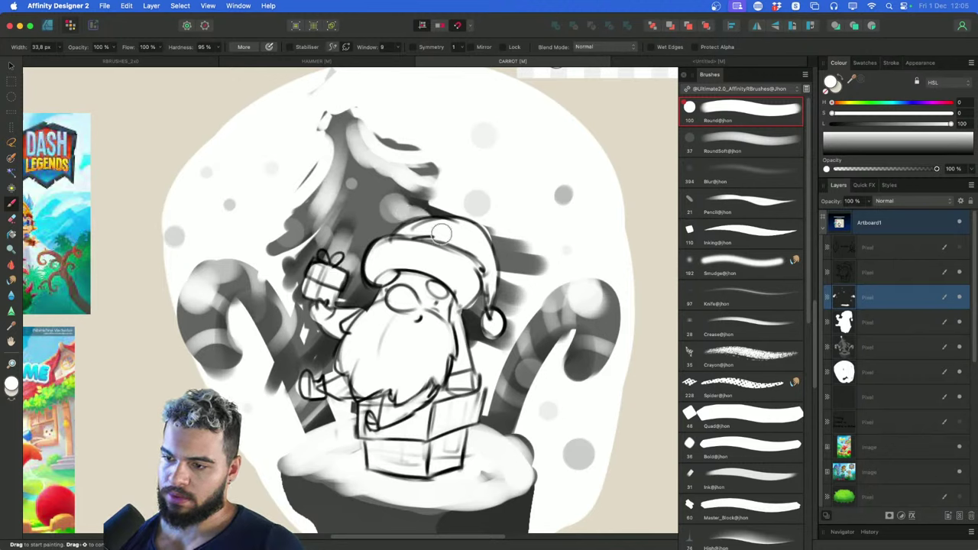
On the tree and candy cane layer, erase the protruding branch tips and dark smudges around the tree's outer edges
{"action": "left_click", "coordinate": [875, 347]}
{"action": "key", "text": "e"}
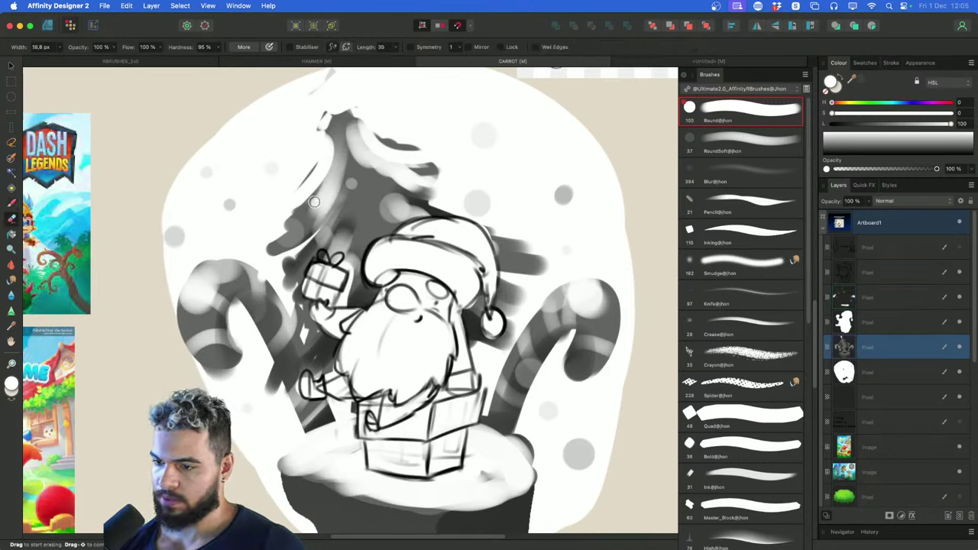
{"action": "mouse_move", "coordinate": [283, 252]}
{"action": "left_mouse_down"}
{"action": "mouse_move", "coordinate": [306, 196]}
{"action": "mouse_move", "coordinate": [276, 240]}
{"action": "left_mouse_up"}
{"action": "key", "text": "bracketright"}
{"action": "left_click_drag", "start_coordinate": [425, 162], "coordinate": [450, 166]}
{"action": "left_click_drag", "start_coordinate": [380, 140], "coordinate": [432, 169]}
{"action": "left_click_drag", "start_coordinate": [495, 231], "coordinate": [542, 264]}
{"action": "mouse_move", "coordinate": [287, 299]}
{"action": "left_mouse_down"}
{"action": "mouse_move", "coordinate": [279, 339]}
{"action": "mouse_move", "coordinate": [298, 336]}
{"action": "mouse_move", "coordinate": [270, 402]}
{"action": "left_mouse_up"}
{"action": "key", "text": "super+z"}
{"action": "left_click_drag", "start_coordinate": [296, 300], "coordinate": [290, 320]}
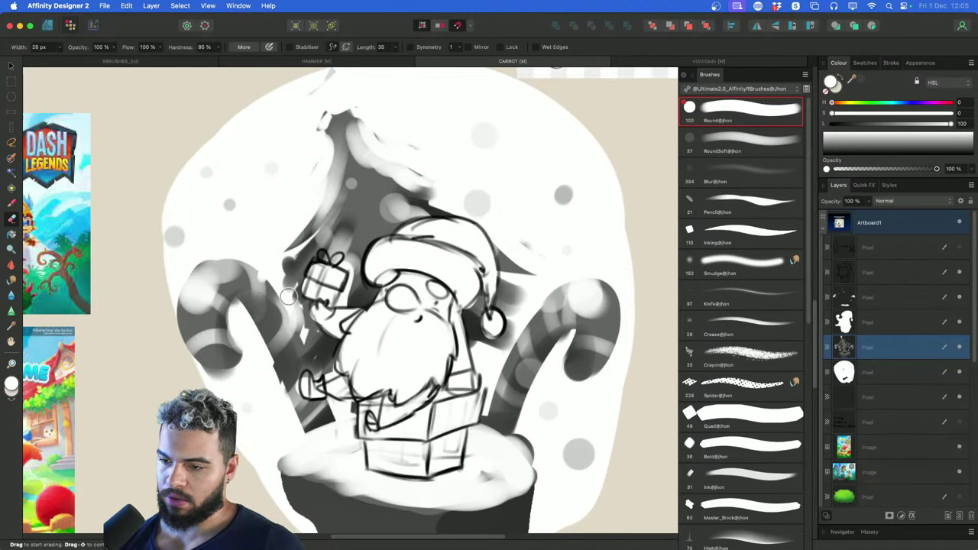
On the line sketch layer, erase stray lines around Santa's lower arm and the gift box
{"action": "key", "text": "z"}
{"action": "left_click_drag", "start_coordinate": [547, 284], "coordinate": [462, 337]}
{"action": "scroll", "coordinate": [547, 304], "scroll_direction": "up", "scroll_amount": 3}
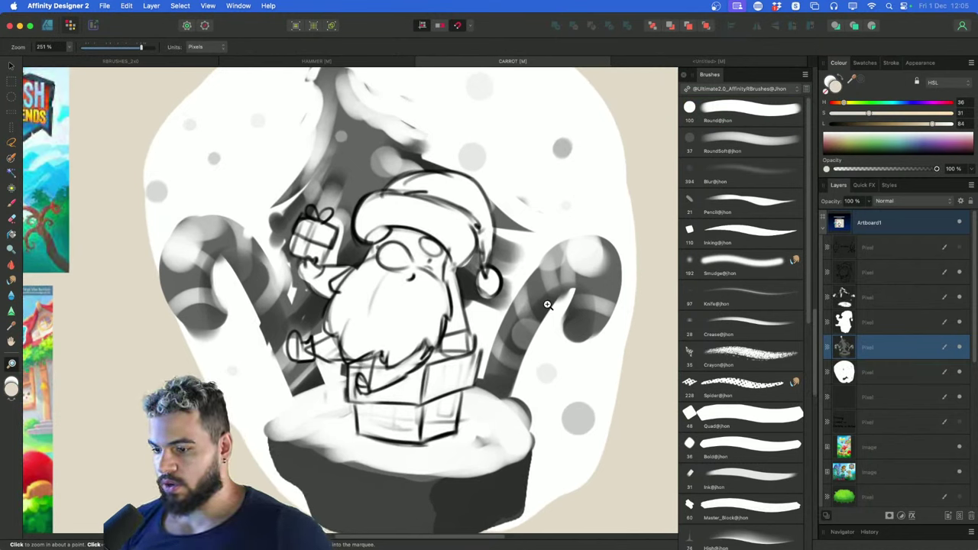
{"action": "left_click", "coordinate": [894, 289]}
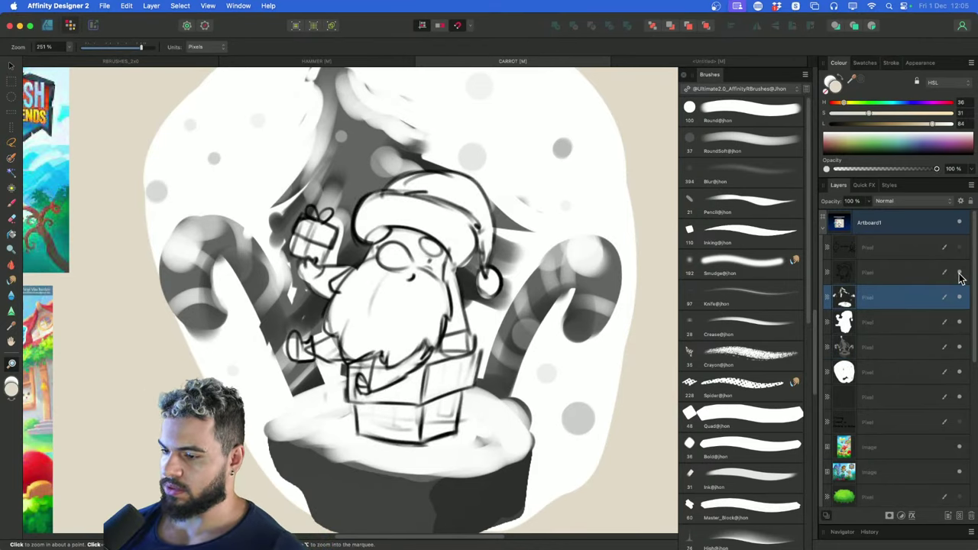
{"action": "left_click", "coordinate": [907, 273]}
{"action": "left_click", "coordinate": [442, 383]}
{"action": "key", "text": "e"}
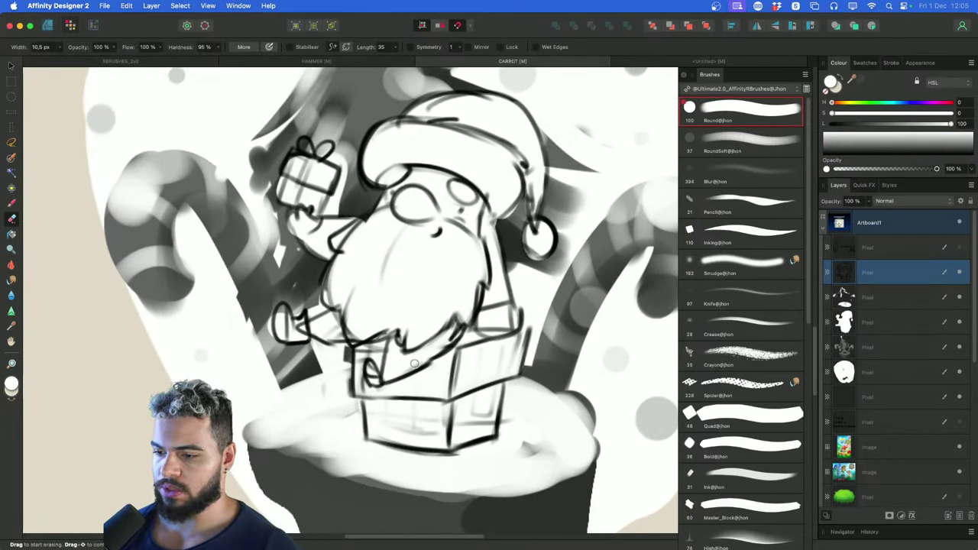
{"action": "left_click_drag", "start_coordinate": [461, 334], "coordinate": [434, 365]}
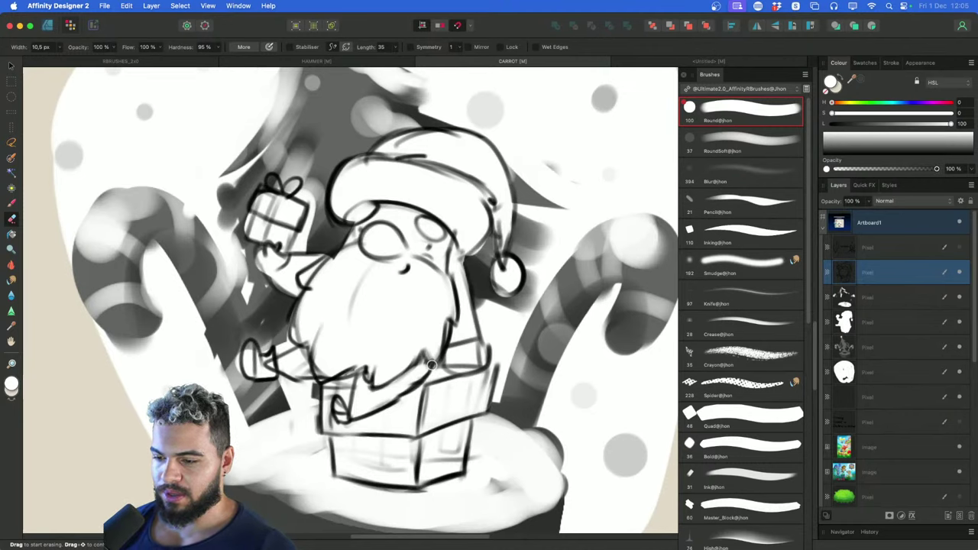
{"action": "left_click_drag", "start_coordinate": [513, 438], "coordinate": [518, 415]}
Set the lightness to 0, shrink the brush and draw black vertical lines on the right face of the gift box and lid
{"action": "key", "text": "b"}
{"action": "left_click_drag", "start_coordinate": [842, 123], "coordinate": [825, 124]}
{"action": "mouse_move", "coordinate": [457, 385]}
{"action": "left_mouse_down"}
{"action": "mouse_move", "coordinate": [476, 339]}
{"action": "mouse_move", "coordinate": [466, 361]}
{"action": "left_mouse_up"}
{"action": "key", "text": "bracketleft"}
{"action": "key", "text": "bracketleft"}
{"action": "key", "text": "bracketleft"}
{"action": "key", "text": "bracketleft"}
{"action": "key", "text": "bracketleft"}
{"action": "key", "text": "bracketleft"}
{"action": "key", "text": "bracketleft"}
{"action": "key", "text": "bracketleft"}
{"action": "key", "text": "bracketleft"}
{"action": "key", "text": "super+z"}
{"action": "left_click_drag", "start_coordinate": [473, 311], "coordinate": [466, 356]}
{"action": "key", "text": "super+z"}
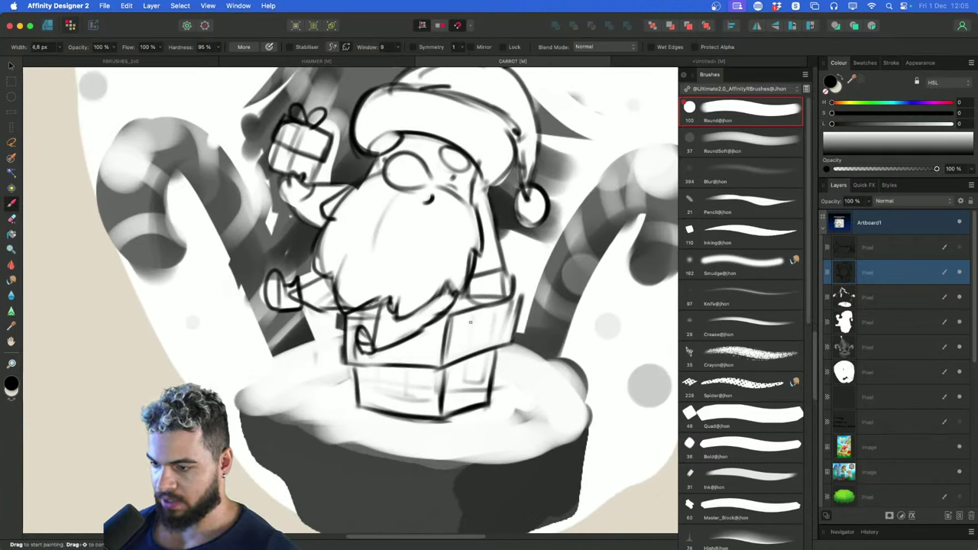
{"action": "mouse_move", "coordinate": [473, 307]}
{"action": "left_mouse_down"}
{"action": "mouse_move", "coordinate": [464, 358]}
{"action": "mouse_move", "coordinate": [493, 305]}
{"action": "mouse_move", "coordinate": [488, 352]}
{"action": "mouse_move", "coordinate": [460, 372]}
{"action": "mouse_move", "coordinate": [457, 409]}
{"action": "left_mouse_up"}
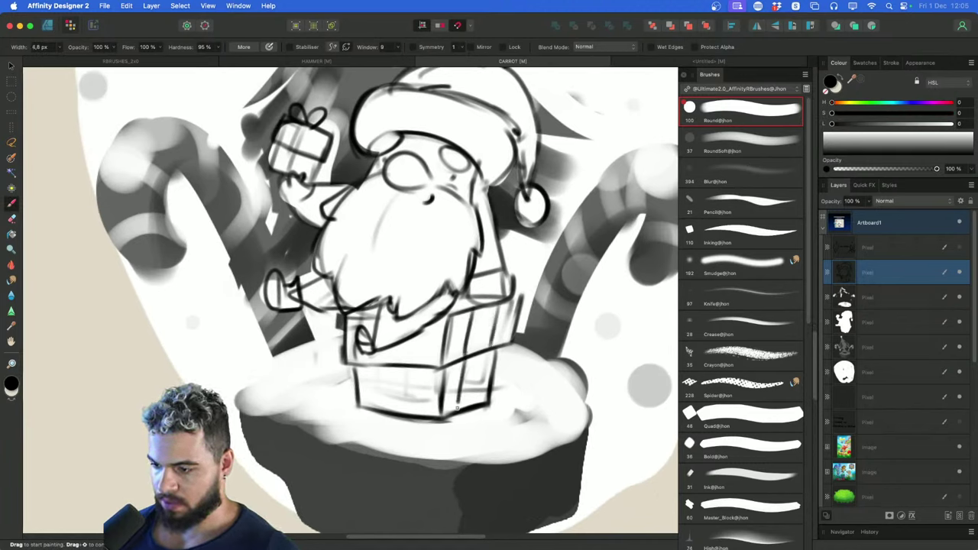
{"action": "key", "text": "super+z"}
{"action": "left_click_drag", "start_coordinate": [463, 359], "coordinate": [457, 410]}
{"action": "left_click_drag", "start_coordinate": [482, 356], "coordinate": [475, 404]}
Draw black vertical lines down the front face of the gift box
{"action": "mouse_move", "coordinate": [387, 368]}
{"action": "left_mouse_down"}
{"action": "mouse_move", "coordinate": [383, 411]}
{"action": "mouse_move", "coordinate": [411, 414]}
{"action": "left_mouse_up"}
{"action": "key", "text": "super+z"}
{"action": "left_click_drag", "start_coordinate": [413, 369], "coordinate": [411, 410]}
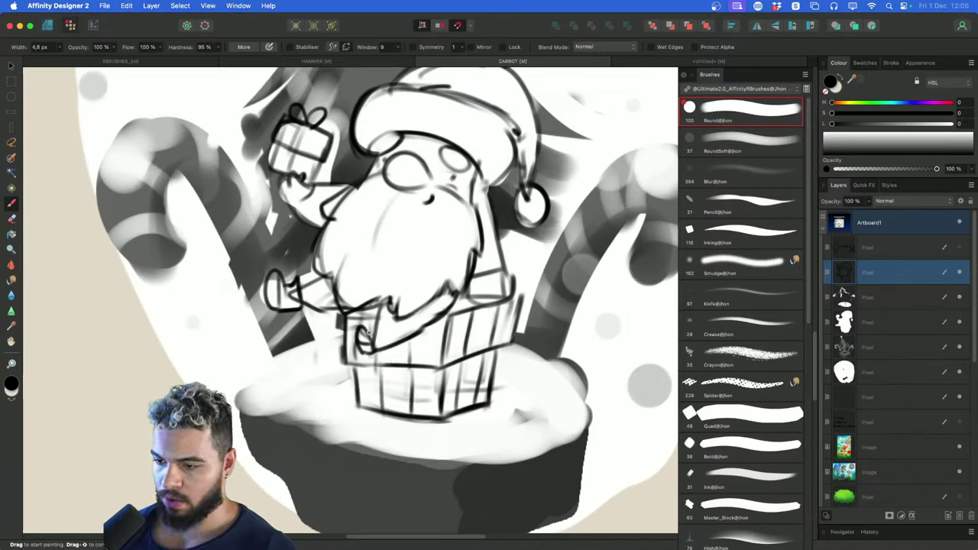
{"action": "key", "text": "super+z"}
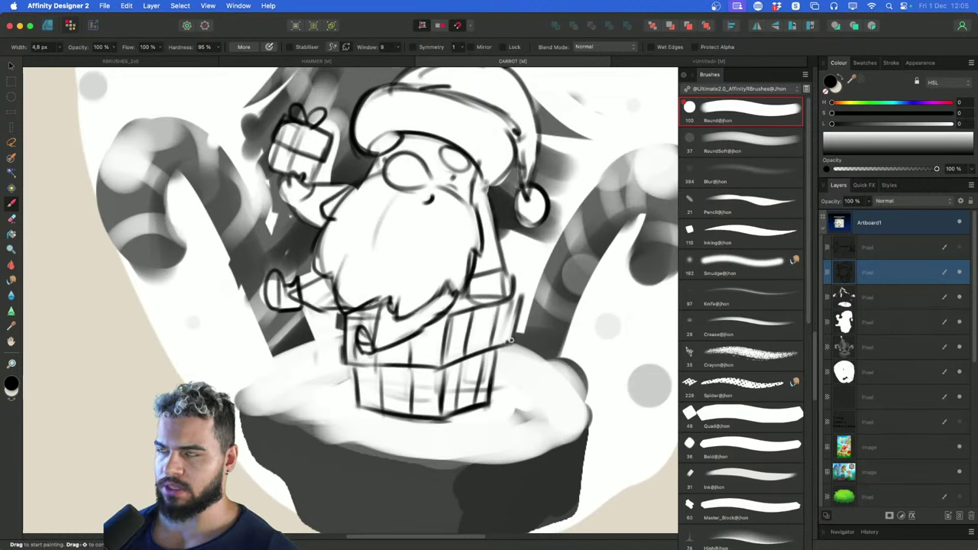
{"action": "key", "text": "z"}
{"action": "left_click_drag", "start_coordinate": [512, 340], "coordinate": [478, 361]}
{"action": "left_click_drag", "start_coordinate": [514, 318], "coordinate": [476, 348]}
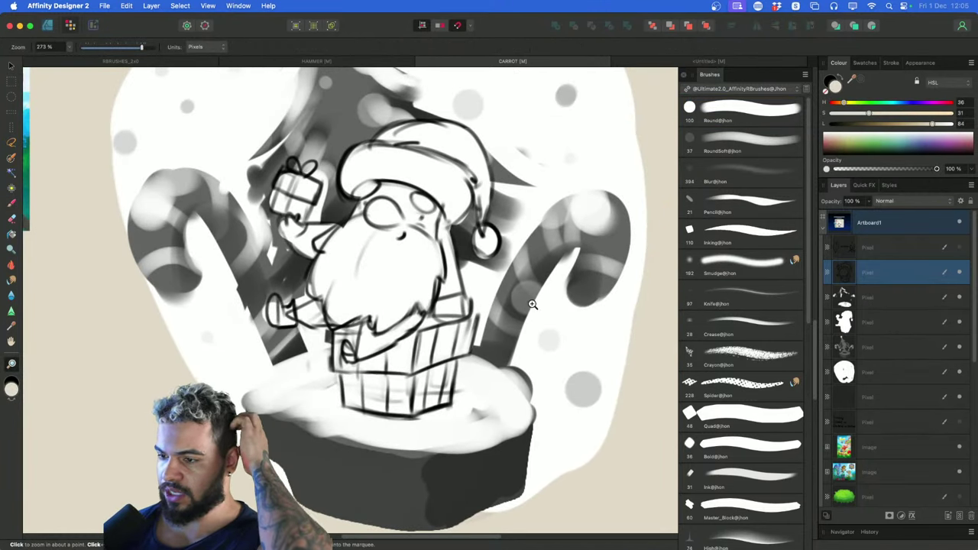
{"action": "left_click_drag", "start_coordinate": [532, 304], "coordinate": [481, 389]}
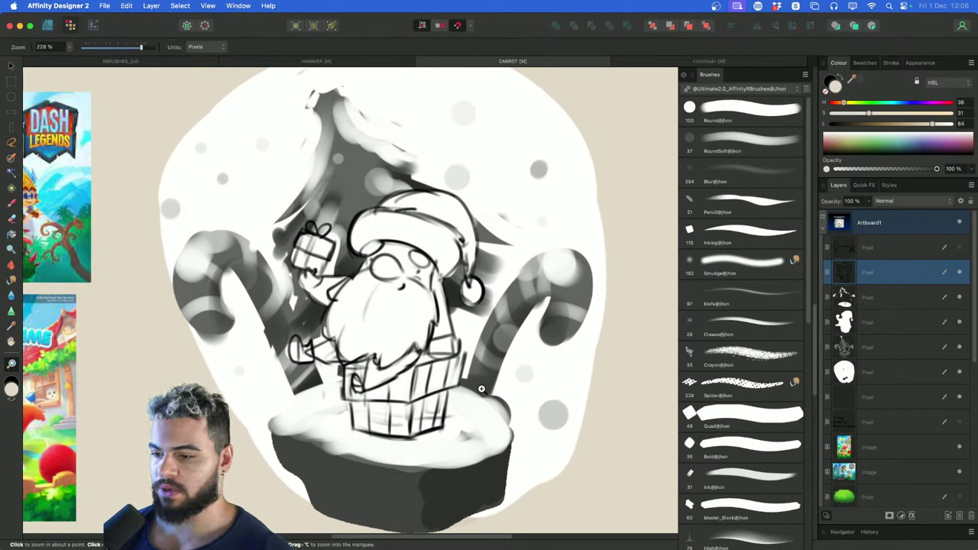
Select the tree, candy cane and platform layer and toggle its visibility to check what it contains
{"action": "key", "text": "v"}
{"action": "left_click", "coordinate": [492, 348]}
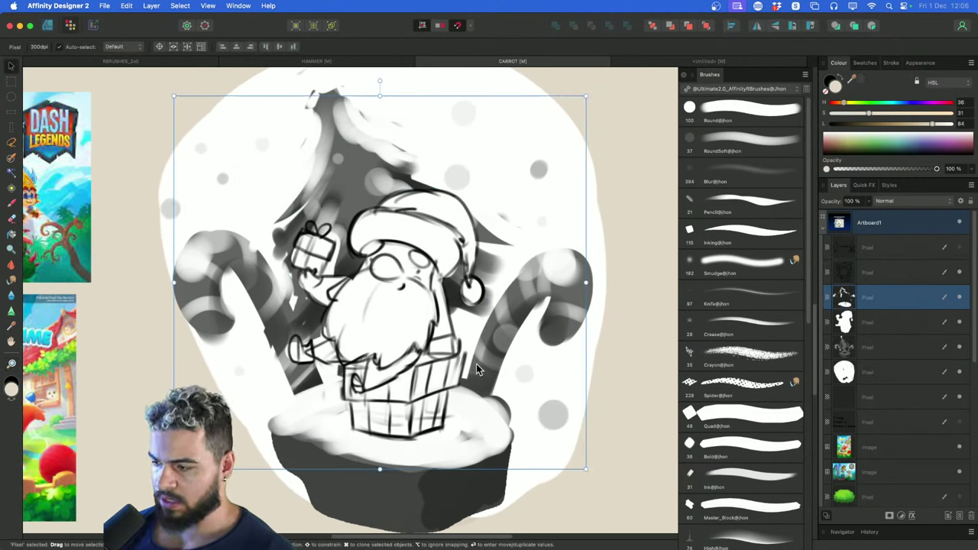
{"action": "left_click", "coordinate": [956, 347]}
{"action": "left_click", "coordinate": [960, 347]}
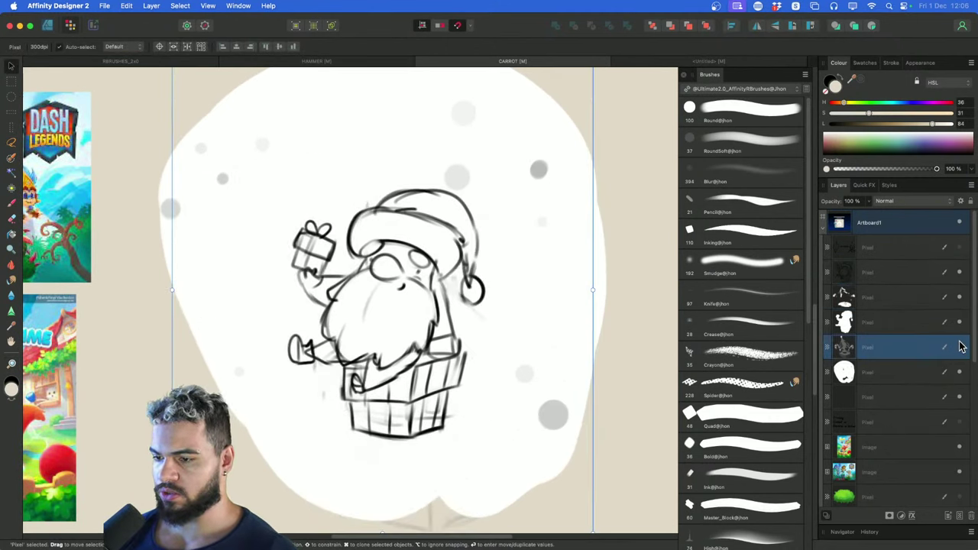
{"action": "left_click", "coordinate": [960, 347]}
{"action": "left_click", "coordinate": [959, 349]}
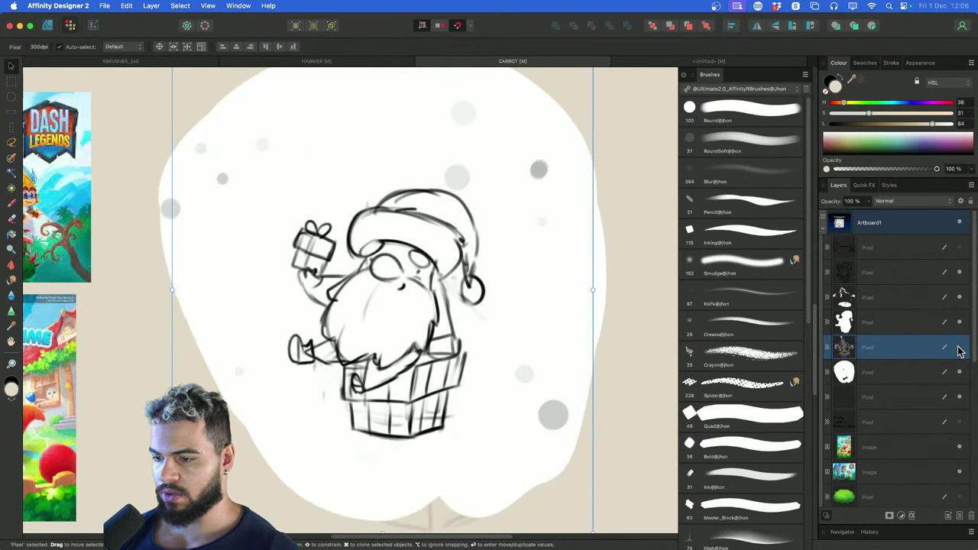
{"action": "left_click", "coordinate": [960, 348]}
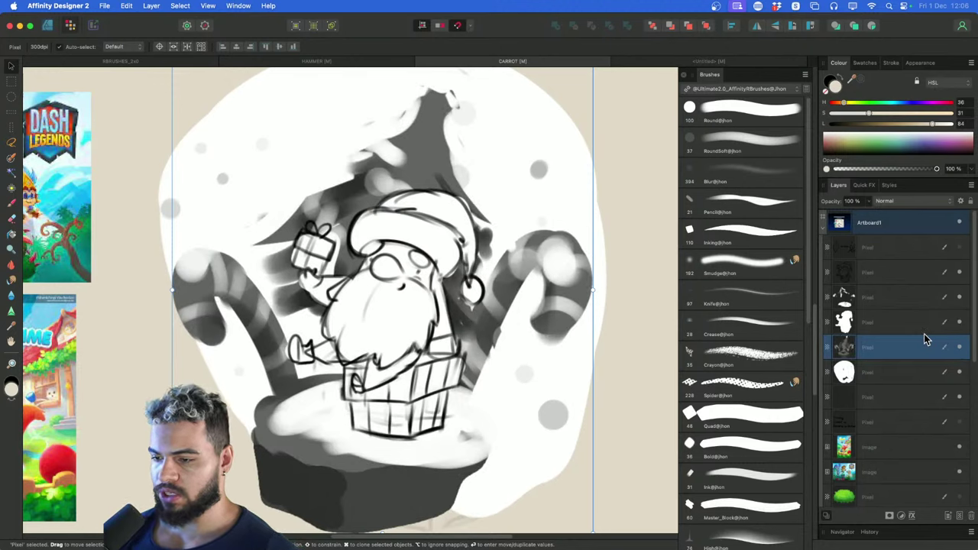
Try shifting the tree, candy cane and platform layer to the right and flipping it horizontally, then undo the changes
{"action": "left_click_drag", "start_coordinate": [534, 410], "coordinate": [567, 411]}
{"action": "key", "text": "shift+h"}
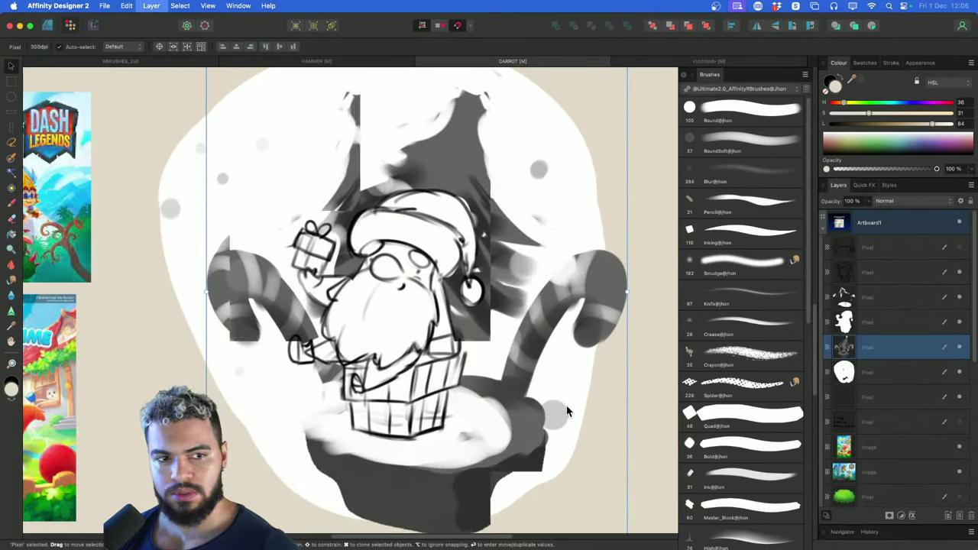
{"action": "key", "text": "super+z"}
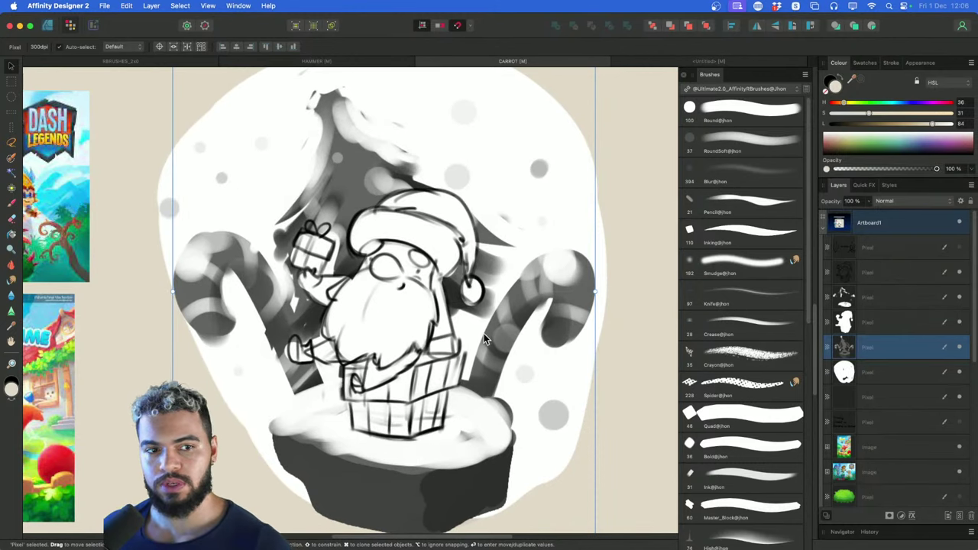
{"action": "scroll", "coordinate": [482, 330], "scroll_direction": "up", "scroll_amount": 2}
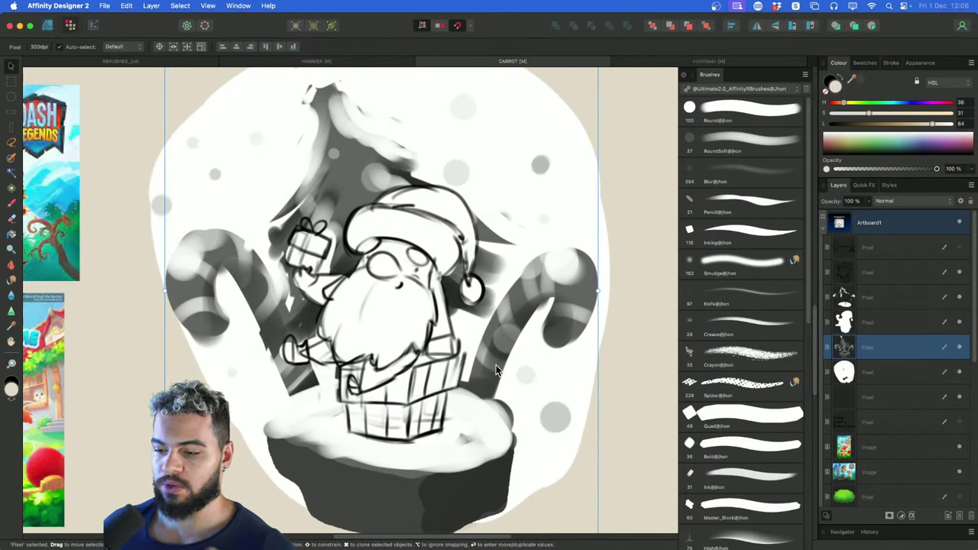
{"action": "scroll", "coordinate": [495, 374], "scroll_direction": "up", "scroll_amount": 3}
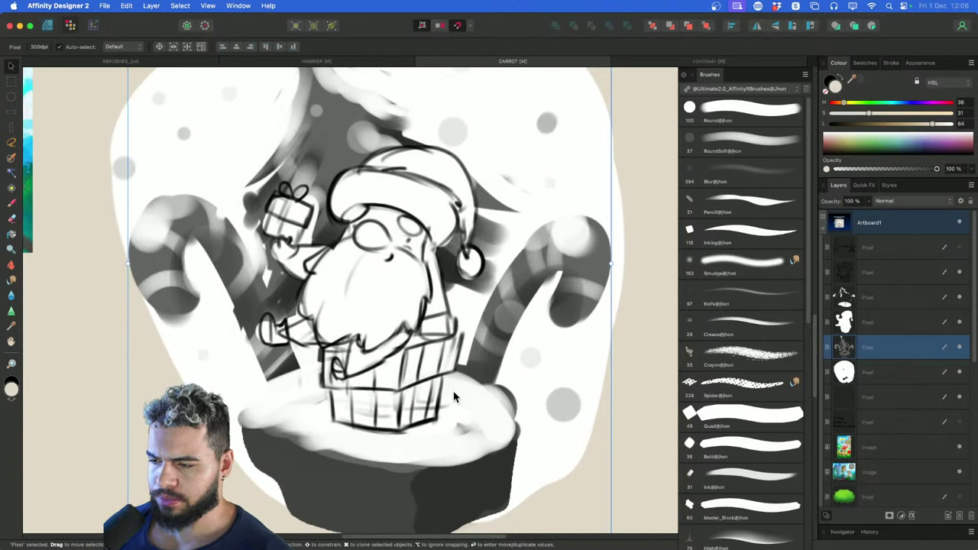
Compare the Santa sketch with the Christmas reference images, including the reindeer, the ornament sheet and the painted Santa
{"action": "scroll", "coordinate": [453, 397], "scroll_direction": "down", "scroll_amount": 3}
{"action": "scroll", "coordinate": [441, 272], "scroll_direction": "up", "scroll_amount": 5}
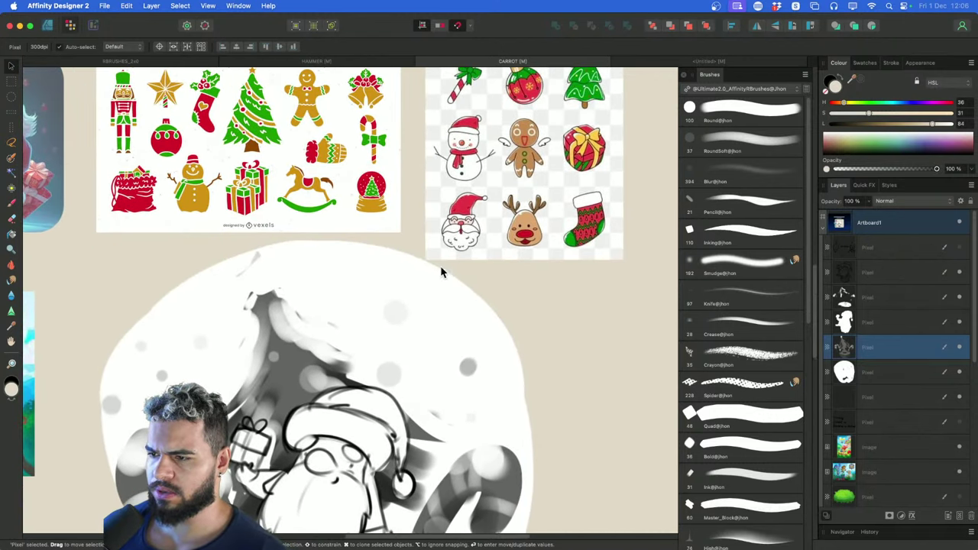
{"action": "scroll", "coordinate": [441, 272], "scroll_direction": "up", "scroll_amount": 3}
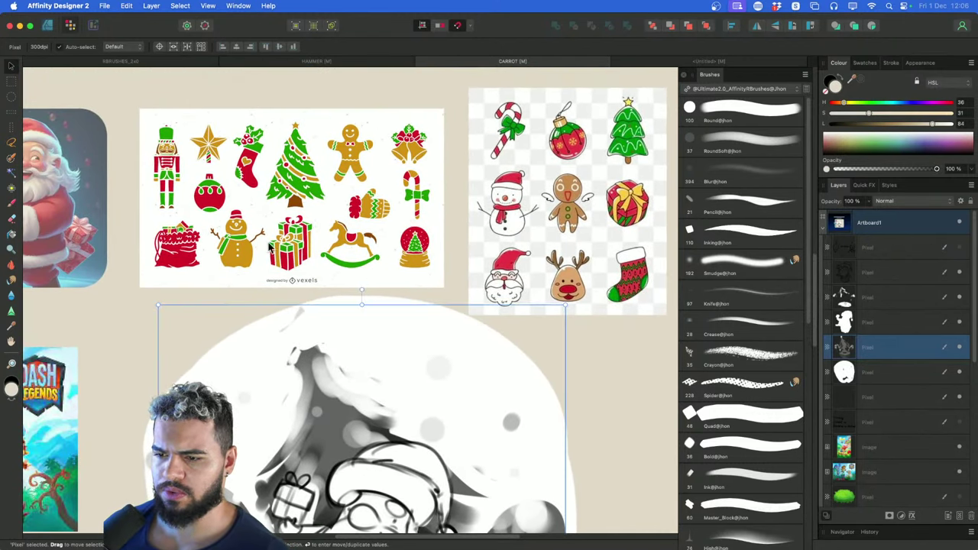
{"action": "scroll", "coordinate": [426, 357], "scroll_direction": "down", "scroll_amount": 3}
{"action": "scroll", "coordinate": [392, 280], "scroll_direction": "right", "scroll_amount": 5}
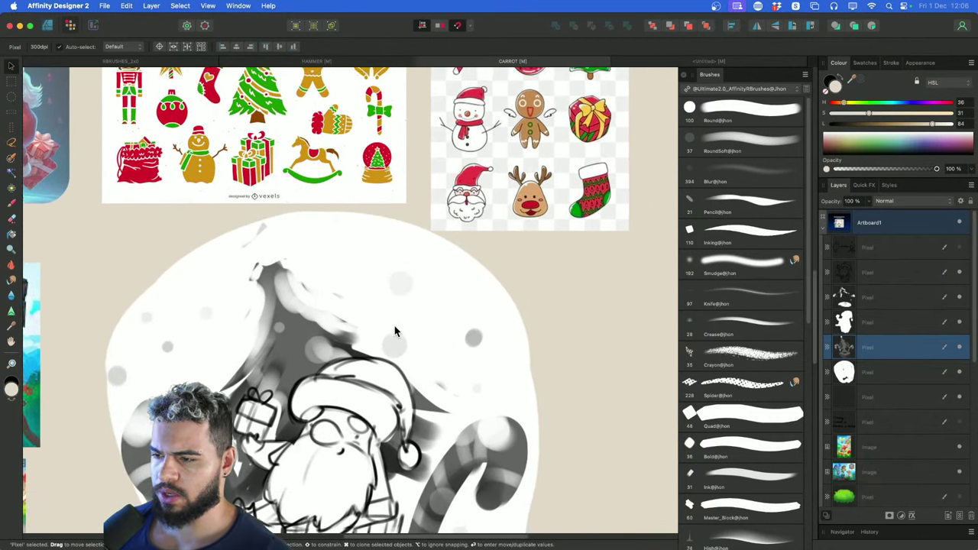
{"action": "scroll", "coordinate": [394, 326], "scroll_direction": "up", "scroll_amount": 3}
{"action": "scroll", "coordinate": [468, 289], "scroll_direction": "up", "scroll_amount": 5}
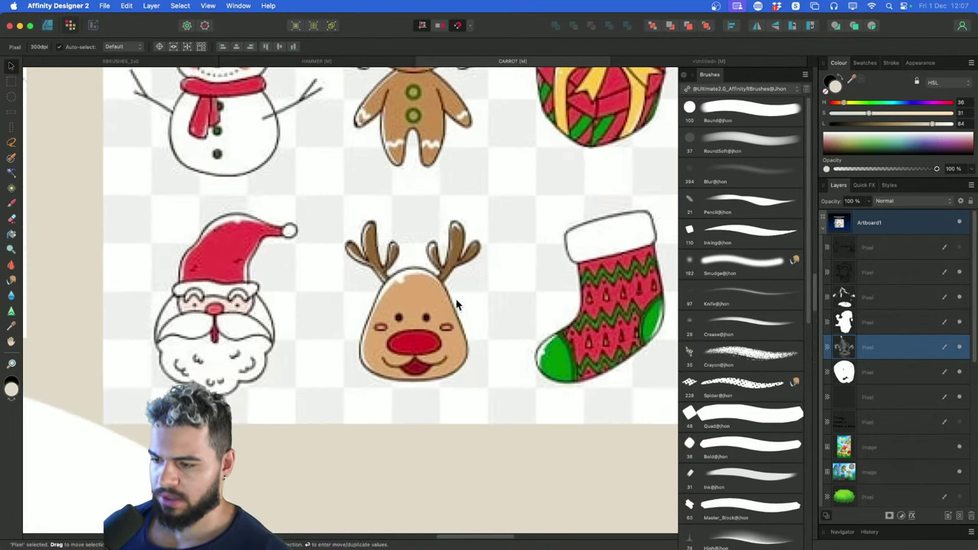
{"action": "scroll", "coordinate": [442, 306], "scroll_direction": "down", "scroll_amount": 2}
{"action": "scroll", "coordinate": [442, 305], "scroll_direction": "down", "scroll_amount": 4}
{"action": "scroll", "coordinate": [435, 310], "scroll_direction": "down", "scroll_amount": 4}
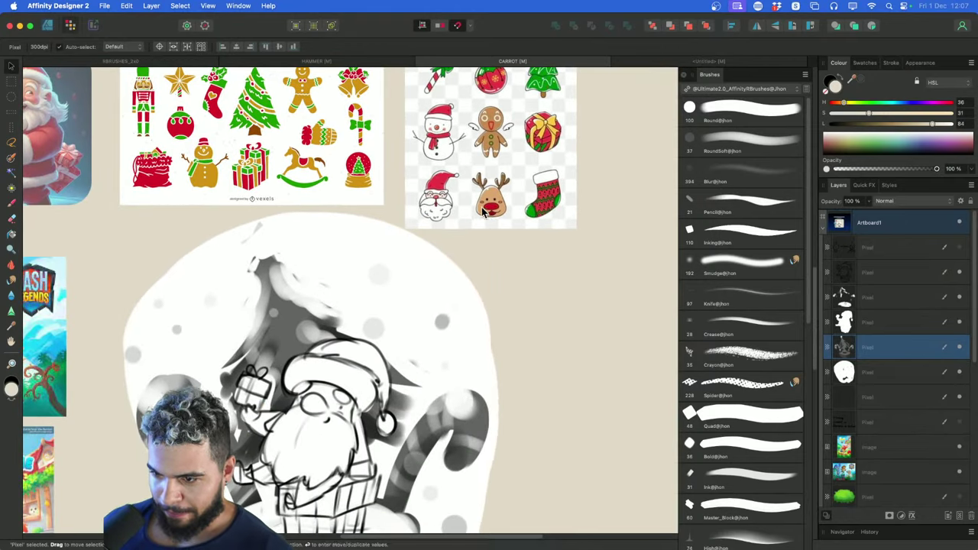
{"action": "scroll", "coordinate": [419, 318], "scroll_direction": "up", "scroll_amount": 2}
{"action": "scroll", "coordinate": [349, 232], "scroll_direction": "up", "scroll_amount": 3}
{"action": "scroll", "coordinate": [349, 231], "scroll_direction": "left", "scroll_amount": 3}
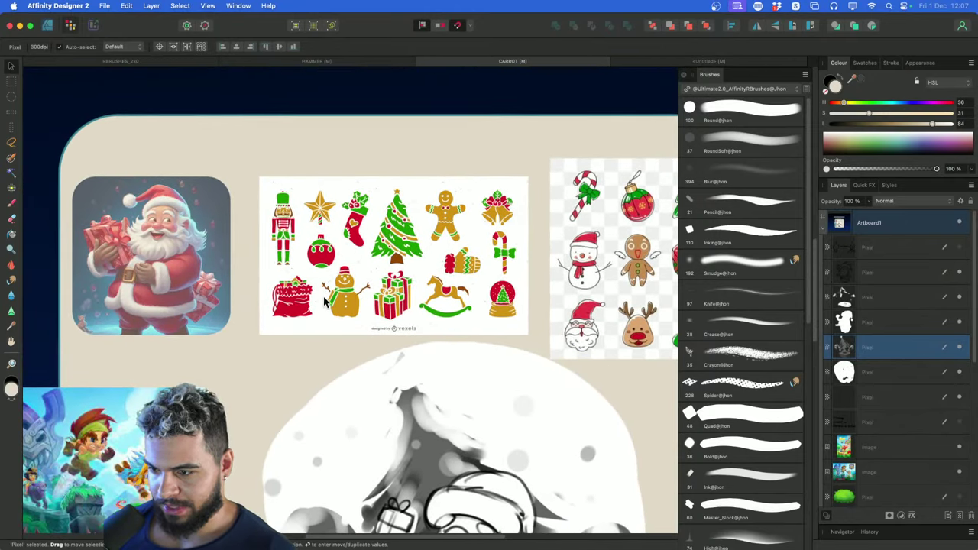
{"action": "scroll", "coordinate": [367, 275], "scroll_direction": "down", "scroll_amount": 8}
{"action": "scroll", "coordinate": [366, 275], "scroll_direction": "right", "scroll_amount": 3}
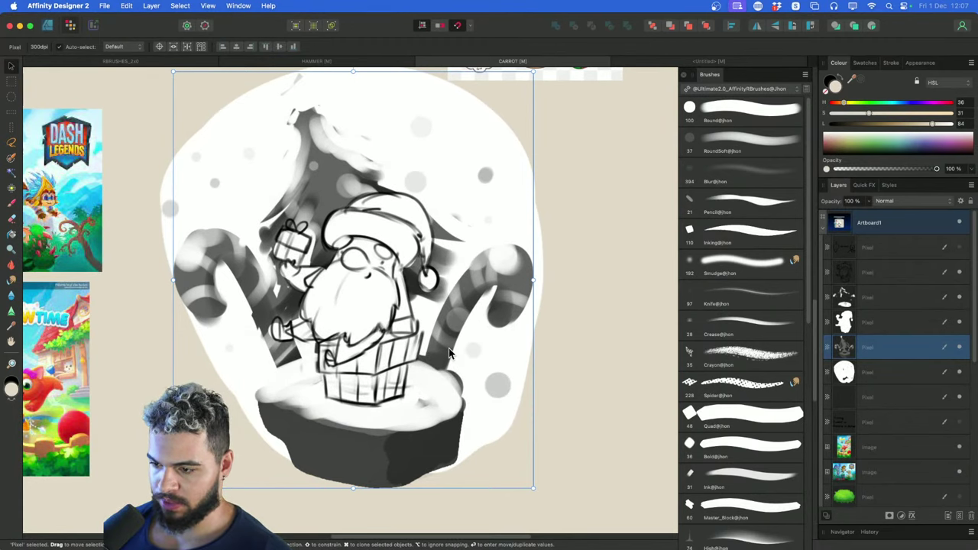
{"action": "scroll", "coordinate": [439, 356], "scroll_direction": "up", "scroll_amount": 3}
{"action": "scroll", "coordinate": [334, 353], "scroll_direction": "down", "scroll_amount": 2}
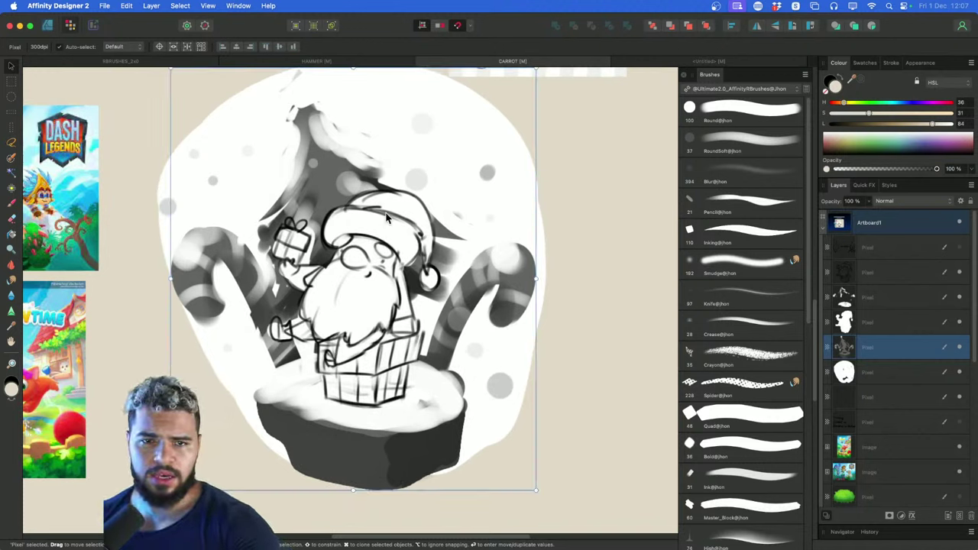
Move the Dash Legends and Meowtime reference images together further left, away from the Santa sketch
{"action": "key", "text": "space"}
{"action": "left_click_drag", "start_coordinate": [129, 199], "coordinate": [185, 196]}
{"action": "left_click", "coordinate": [115, 208]}
{"action": "left_click", "coordinate": [99, 314], "text": "shift"}
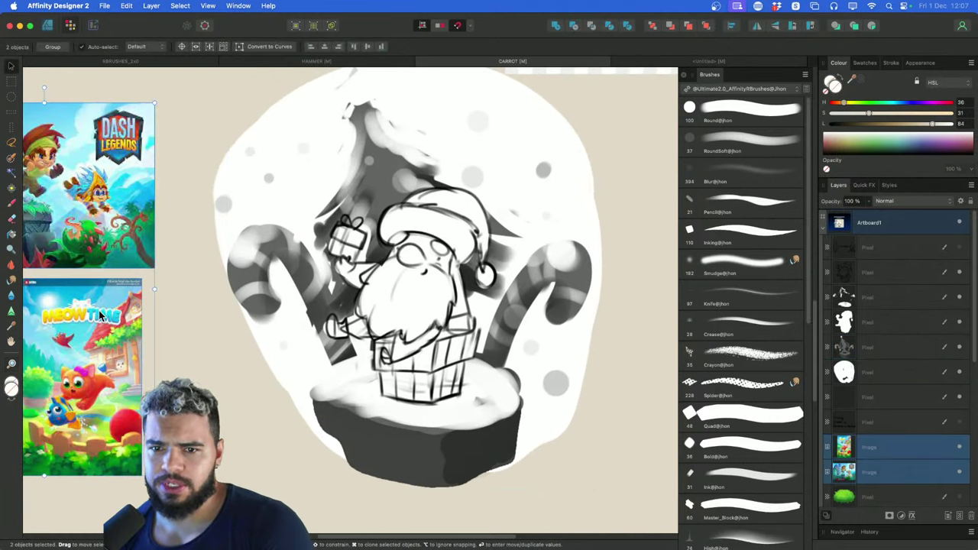
{"action": "left_click_drag", "start_coordinate": [100, 314], "coordinate": [38, 312]}
{"action": "key", "text": "space"}
{"action": "left_click_drag", "start_coordinate": [427, 251], "coordinate": [410, 262]}
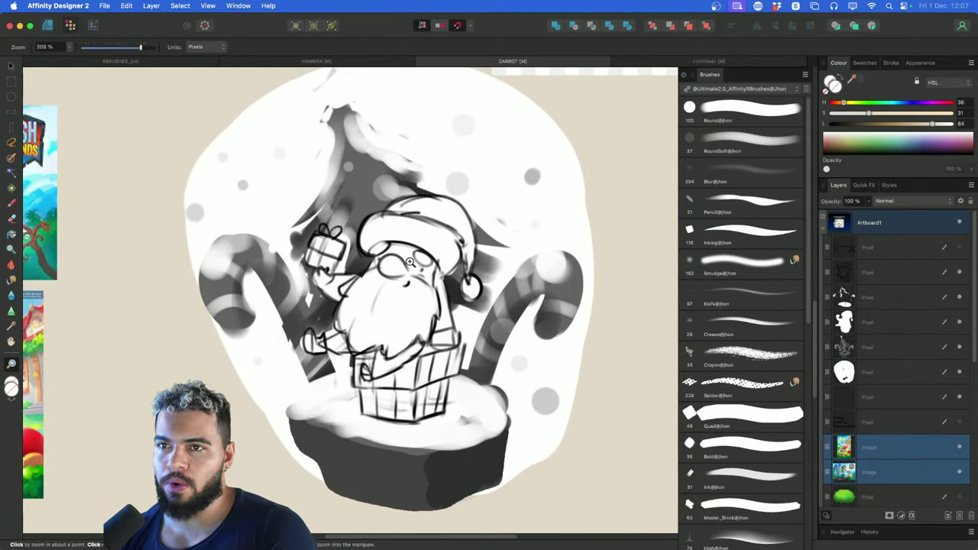
Switch to Google Chrome and review the 2.3 update section of the What's New in Affinity page
{"action": "mouse_move", "coordinate": [349, 545]}
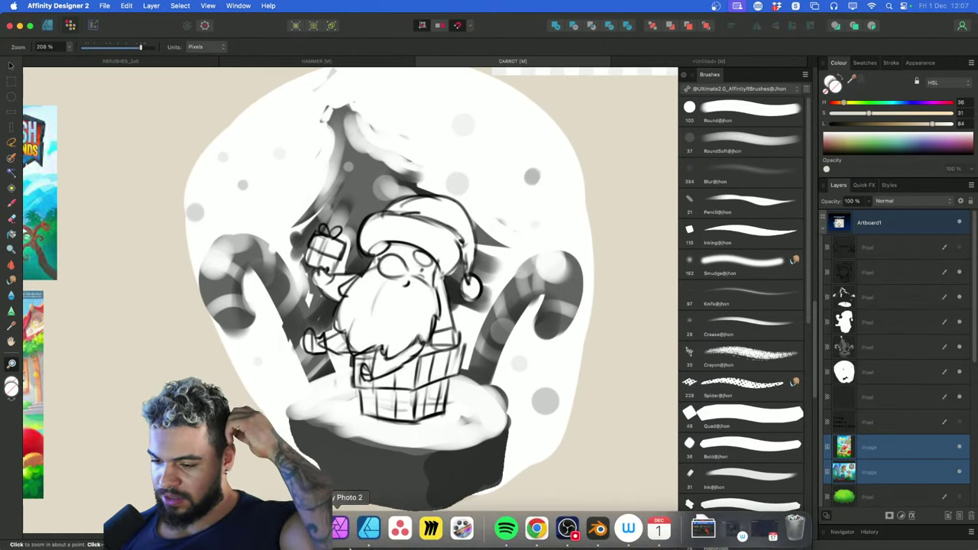
{"action": "left_click", "coordinate": [525, 539]}
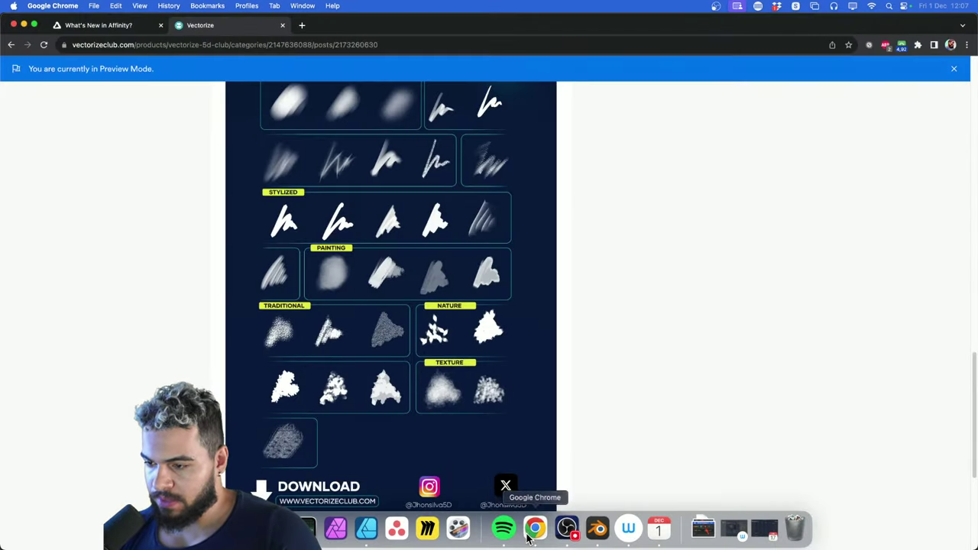
{"action": "scroll", "coordinate": [458, 412], "scroll_direction": "up", "scroll_amount": 5}
{"action": "left_click", "coordinate": [97, 25]}
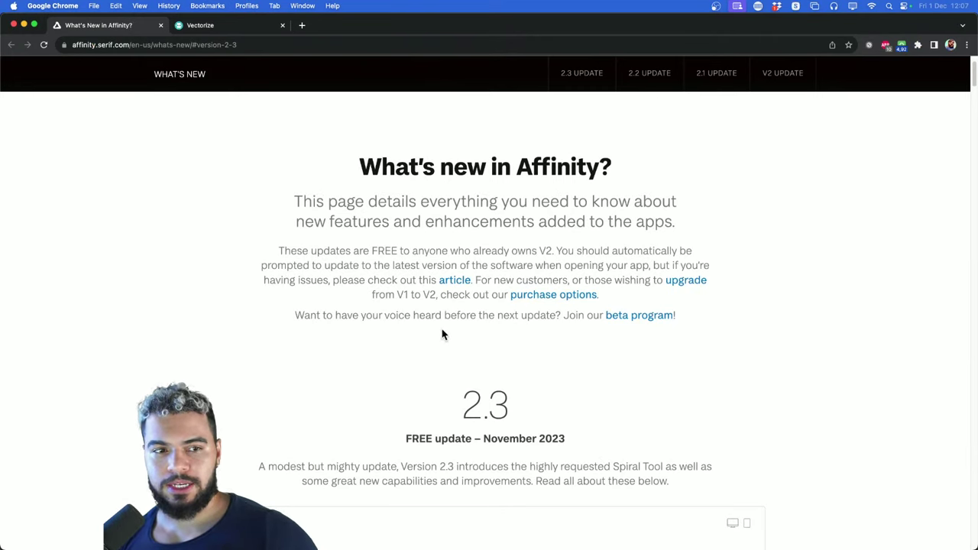
{"action": "scroll", "coordinate": [453, 339], "scroll_direction": "down", "scroll_amount": 5}
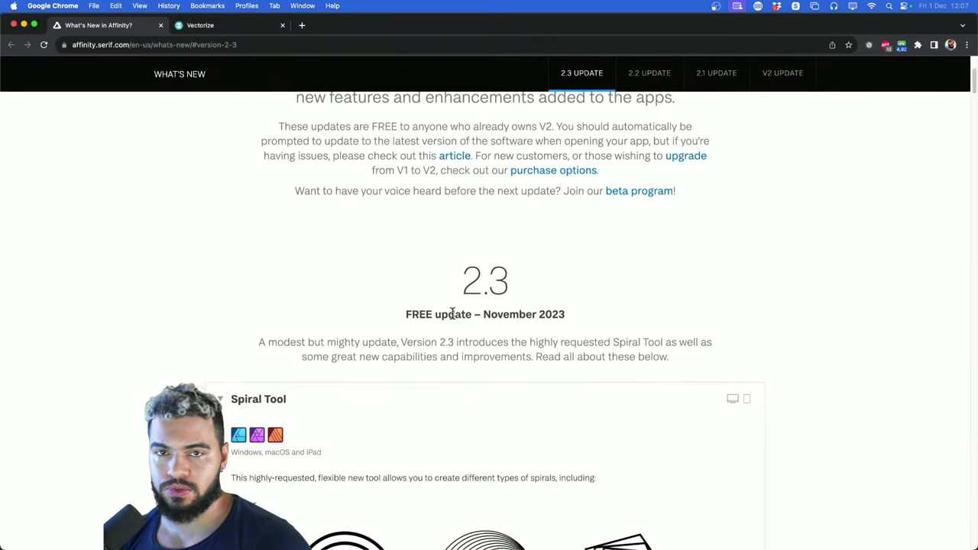
Review the brush import instructions and the Ultimate Raster 2.0 brush overview on the Vectorize page
{"action": "left_click", "coordinate": [225, 27]}
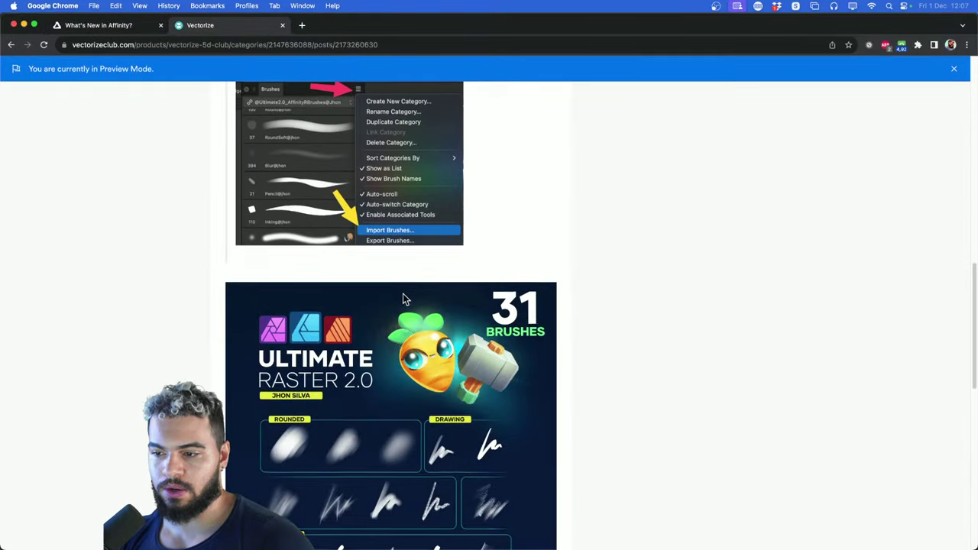
{"action": "scroll", "coordinate": [403, 299], "scroll_direction": "up", "scroll_amount": 5}
{"action": "scroll", "coordinate": [419, 299], "scroll_direction": "down", "scroll_amount": 3}
{"action": "scroll", "coordinate": [422, 306], "scroll_direction": "down", "scroll_amount": 4}
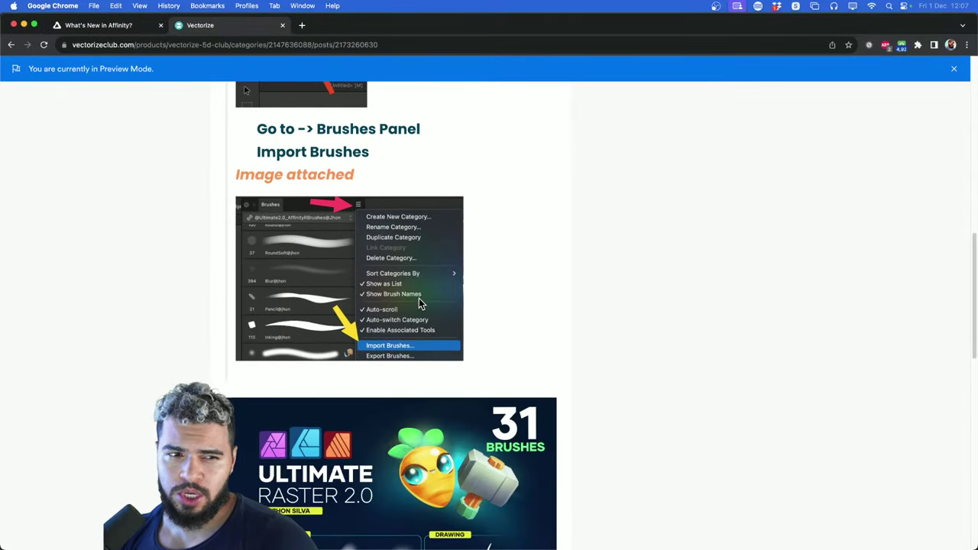
{"action": "scroll", "coordinate": [395, 321], "scroll_direction": "down", "scroll_amount": 5}
{"action": "scroll", "coordinate": [382, 330], "scroll_direction": "down", "scroll_amount": 2}
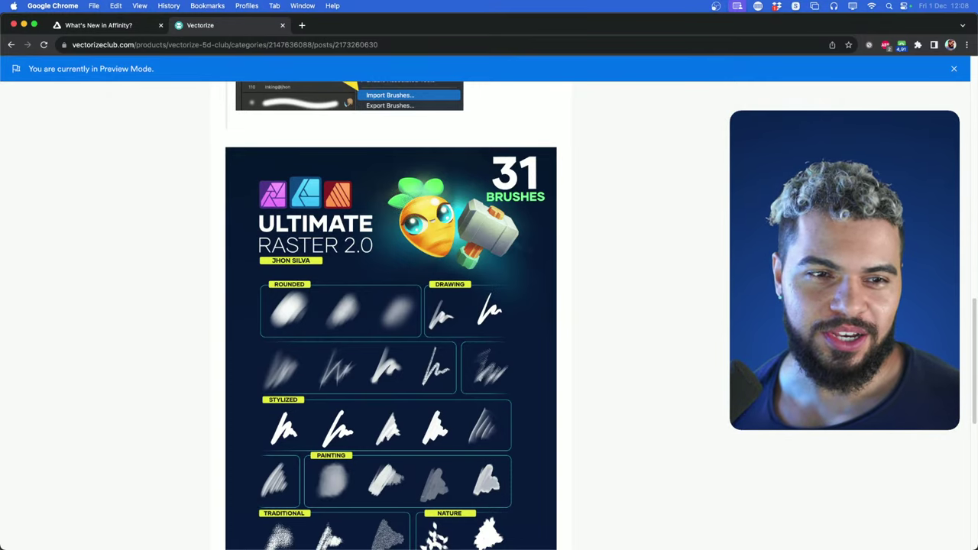
{"action": "key", "text": "super+Tab"}
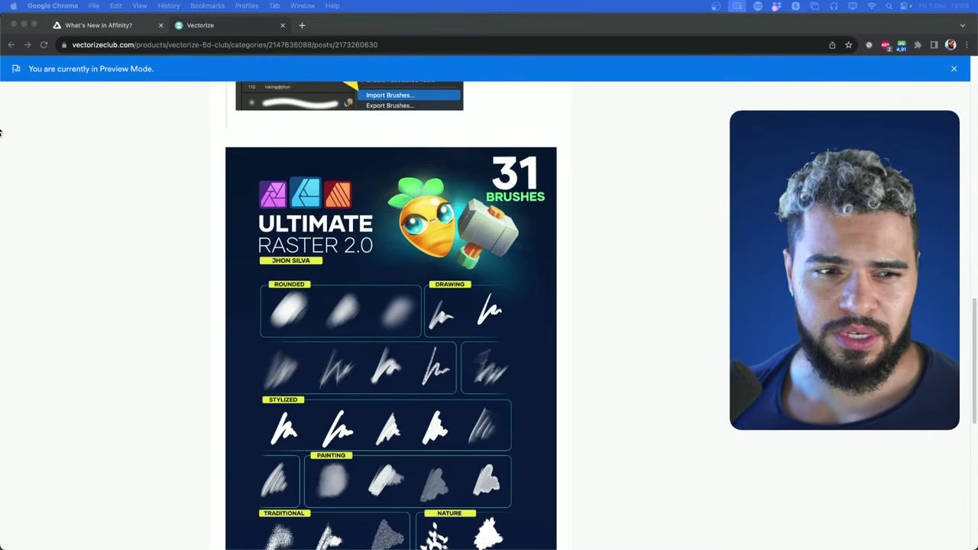
{"action": "scroll", "coordinate": [411, 227], "scroll_direction": "down", "scroll_amount": 5}
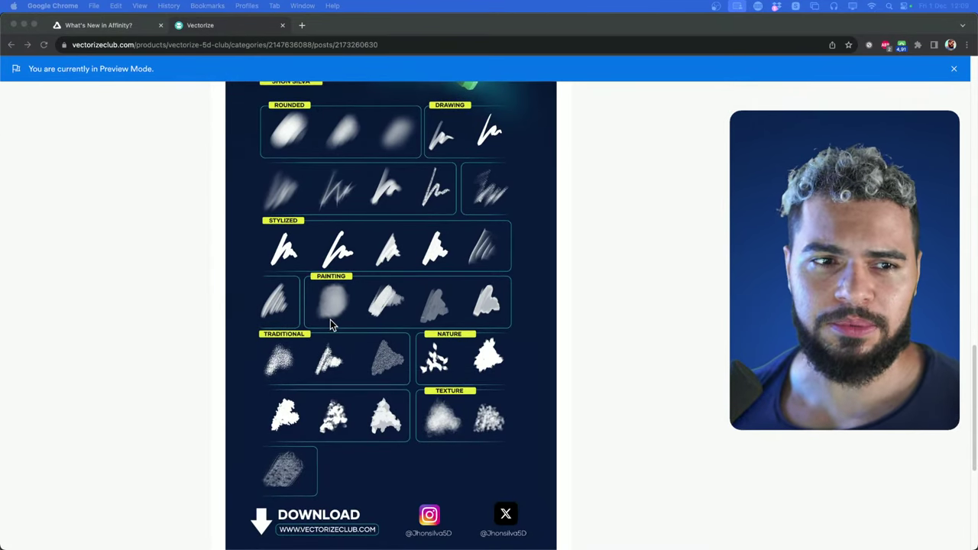
{"action": "scroll", "coordinate": [334, 315], "scroll_direction": "up", "scroll_amount": 1}
{"action": "scroll", "coordinate": [382, 298], "scroll_direction": "up", "scroll_amount": 3}
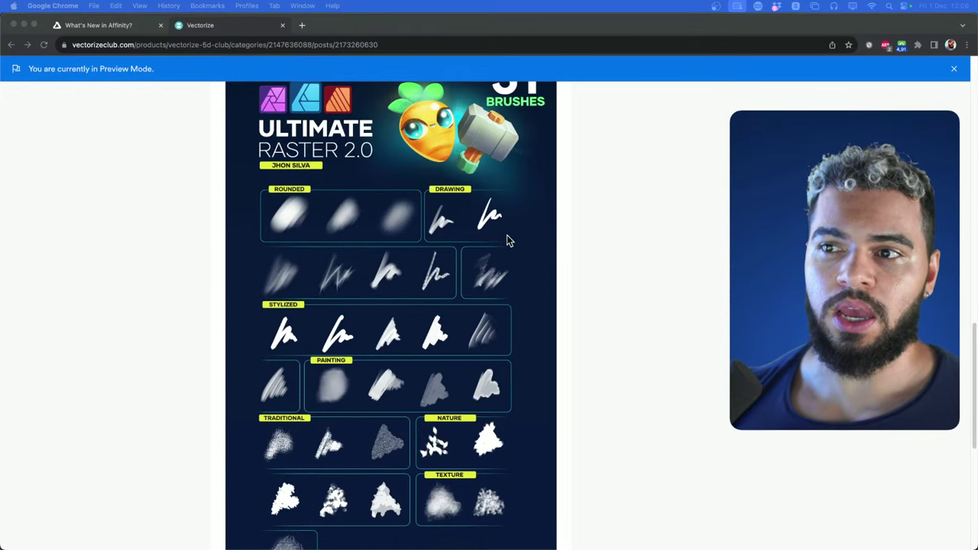
{"action": "scroll", "coordinate": [505, 249], "scroll_direction": "up", "scroll_amount": 4}
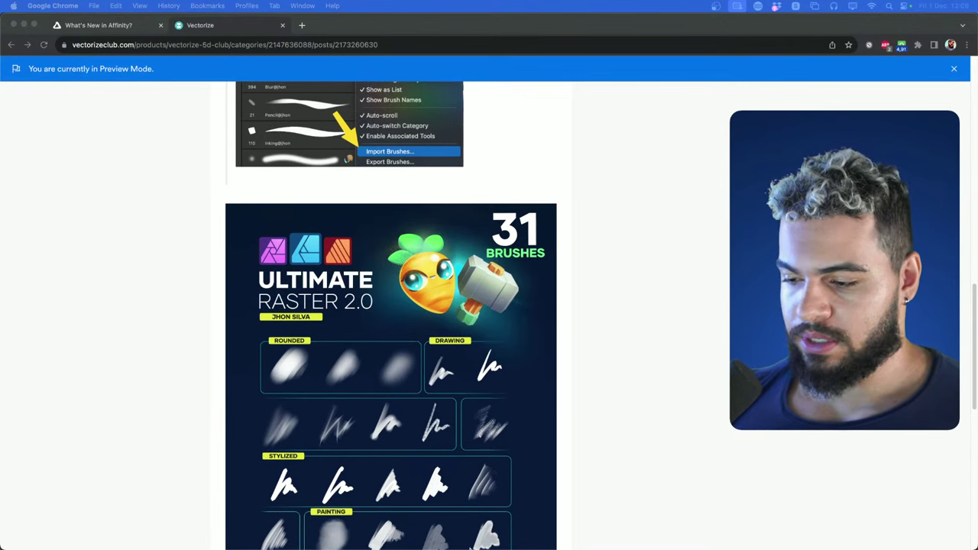
Switch to Blender and open the recent file ROBOT_DAVID.blend, discarding the changes to the untitled cube scene
{"action": "mouse_move", "coordinate": [459, 539]}
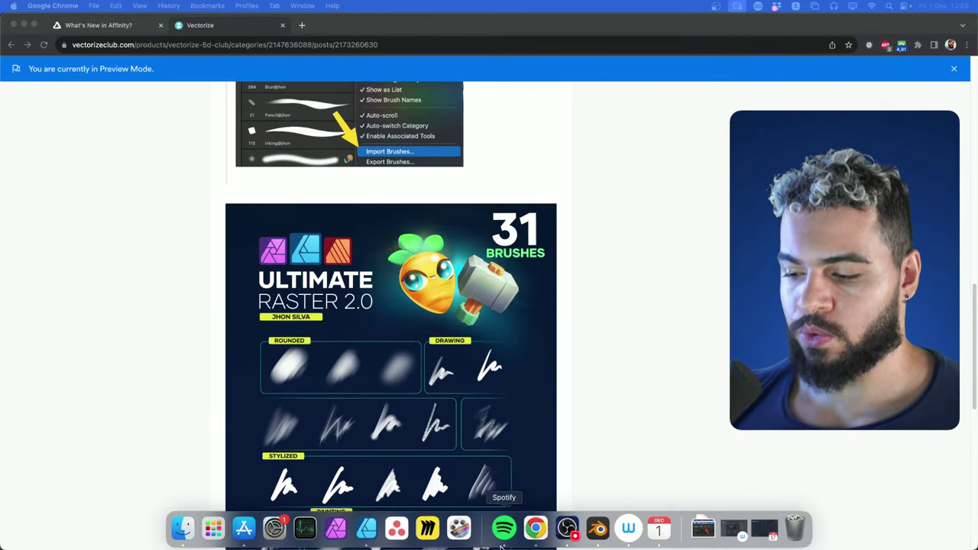
{"action": "left_click", "coordinate": [595, 531]}
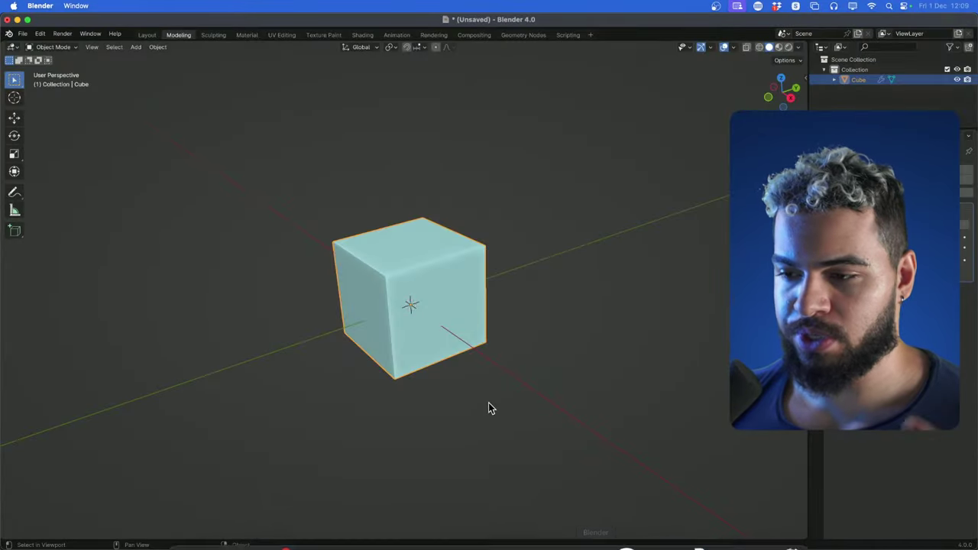
{"action": "left_click", "coordinate": [23, 34]}
{"action": "mouse_move", "coordinate": [45, 69]}
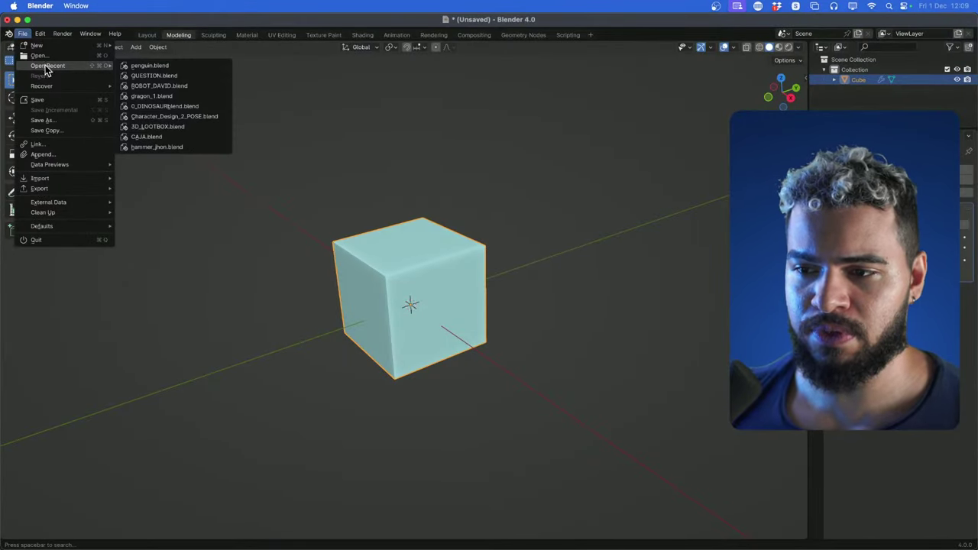
{"action": "left_click", "coordinate": [158, 86]}
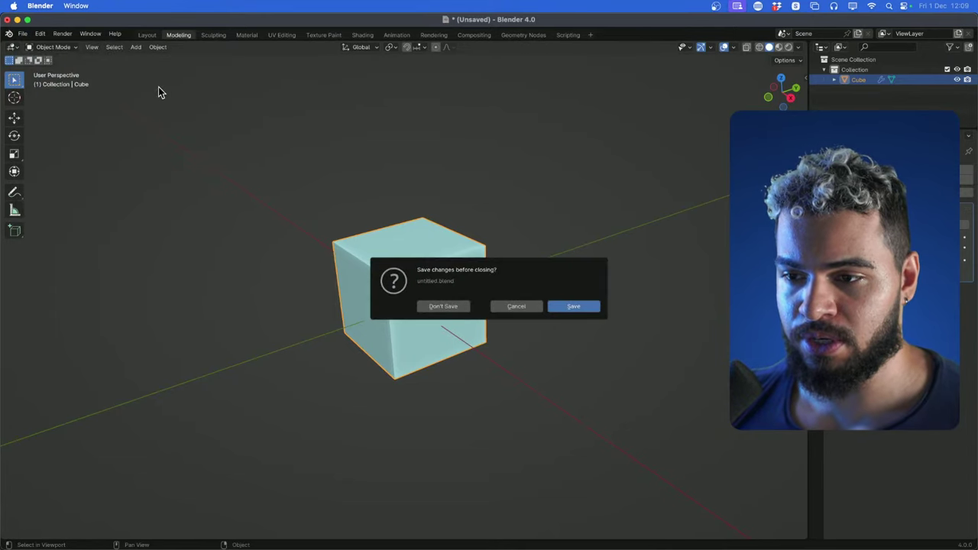
{"action": "left_click", "coordinate": [449, 304]}
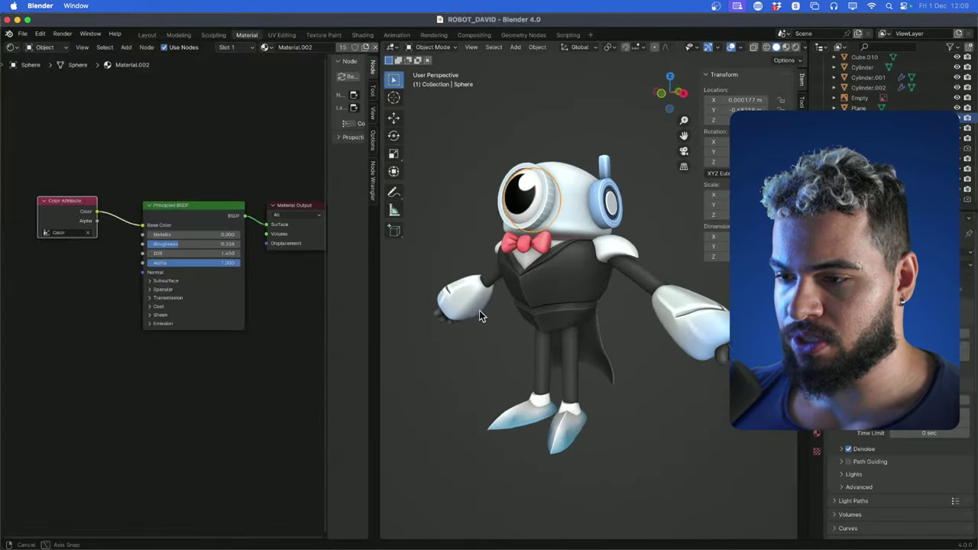
Examine the robot's head, bow tie and suit from the front and both sides, using the Sculpting workspace
{"action": "left_click_drag", "start_coordinate": [514, 327], "coordinate": [431, 285]}
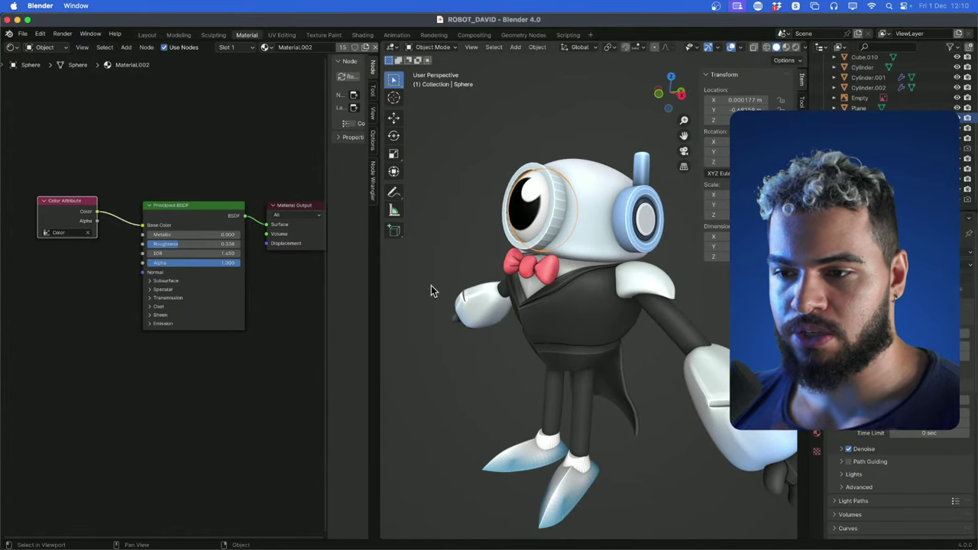
{"action": "left_click", "coordinate": [222, 34]}
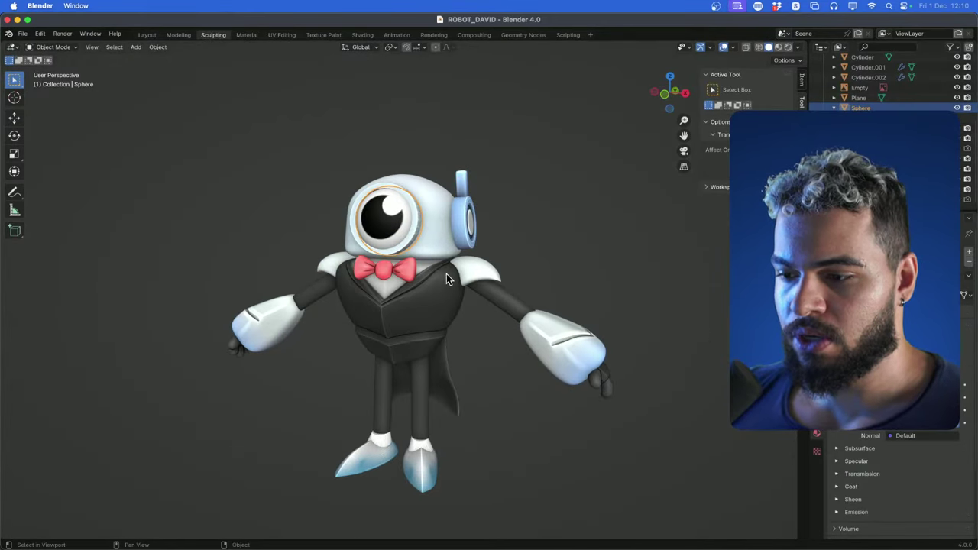
{"action": "scroll", "coordinate": [459, 272], "scroll_direction": "up", "scroll_amount": 5}
{"action": "left_click_drag", "start_coordinate": [413, 325], "coordinate": [348, 326]}
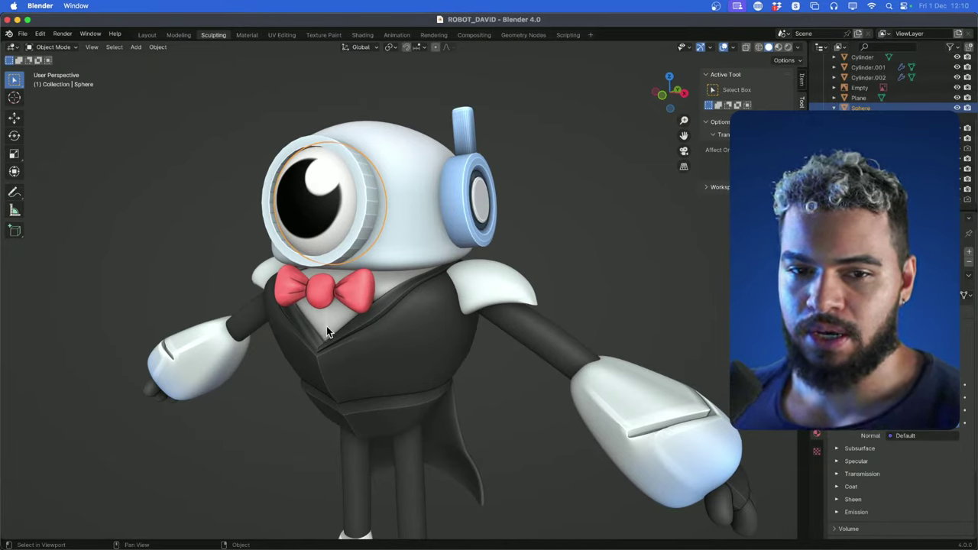
{"action": "left_click_drag", "start_coordinate": [327, 330], "coordinate": [410, 341]}
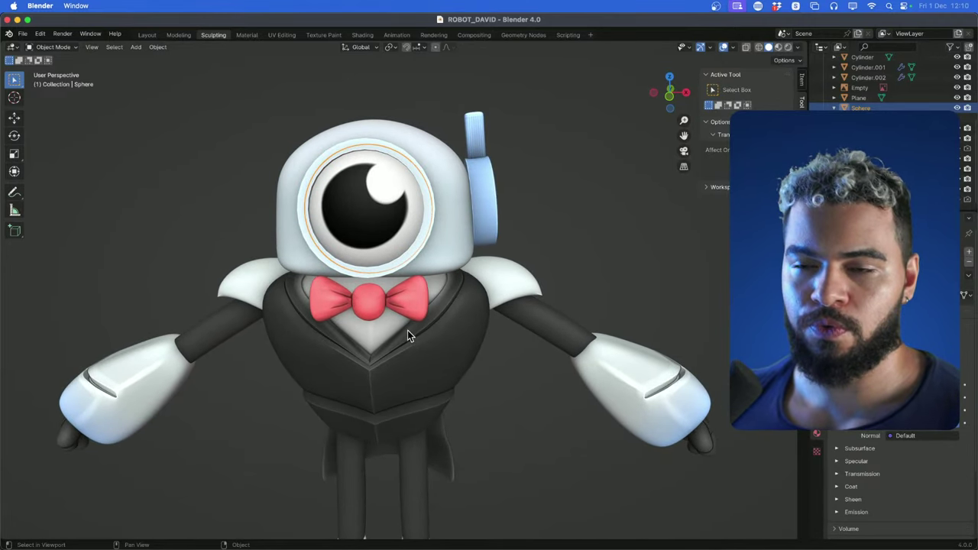
{"action": "left_click_drag", "start_coordinate": [389, 341], "coordinate": [472, 346]}
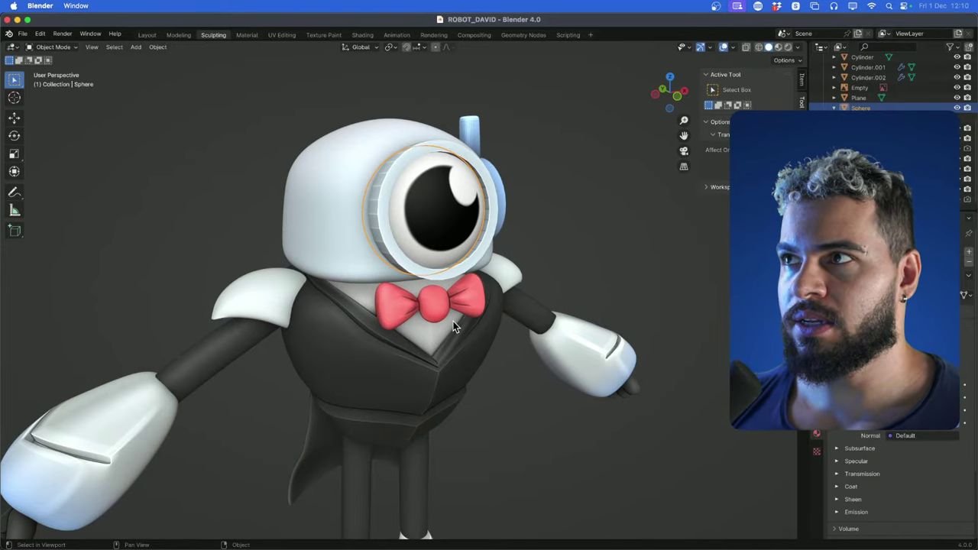
{"action": "scroll", "coordinate": [463, 313], "scroll_direction": "down", "scroll_amount": 5}
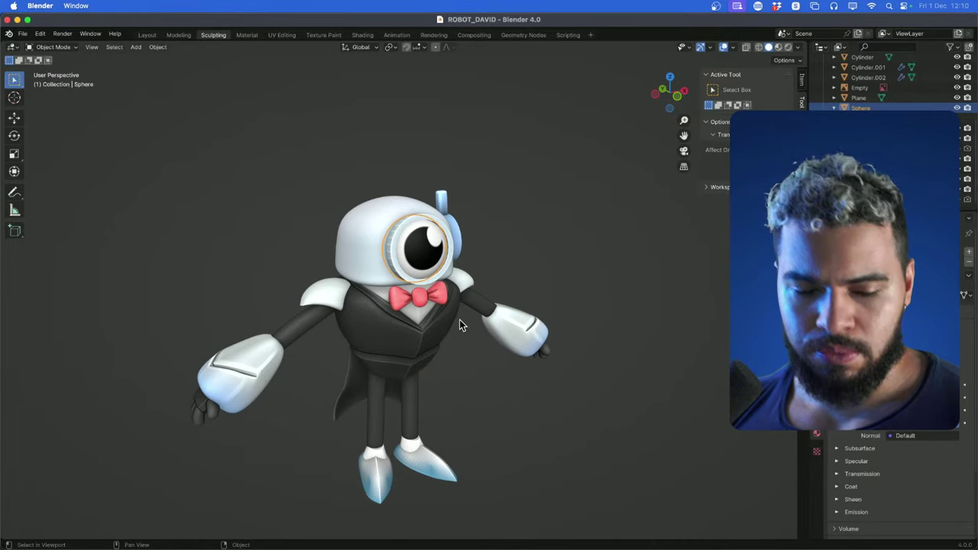